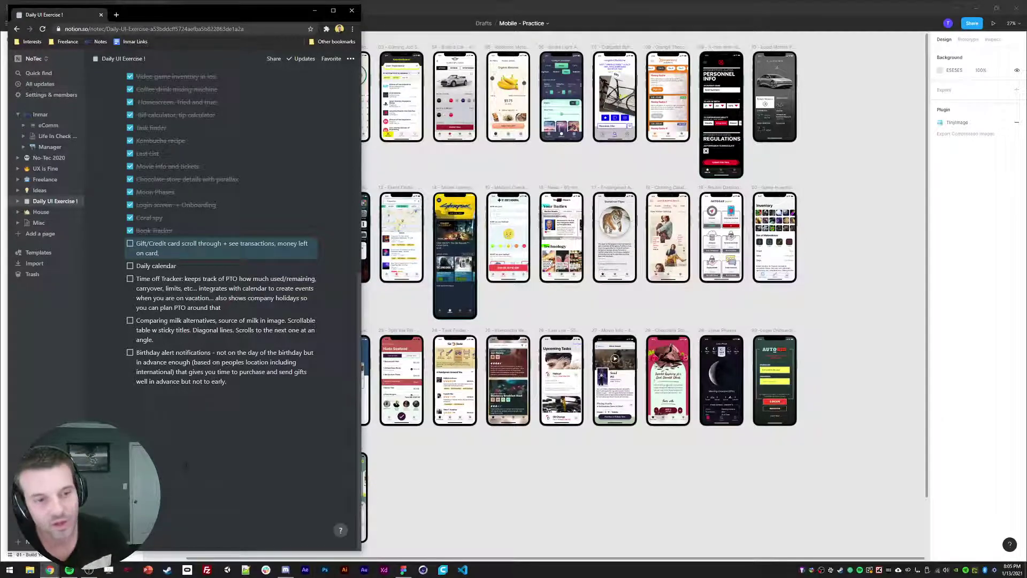
Shorten the unchecked gift/credit card to-do to "Gift card scroll through + see transactions, money left on card"
{"action": "scroll", "coordinate": [185, 460], "scroll_direction": "up", "scroll_amount": 10}
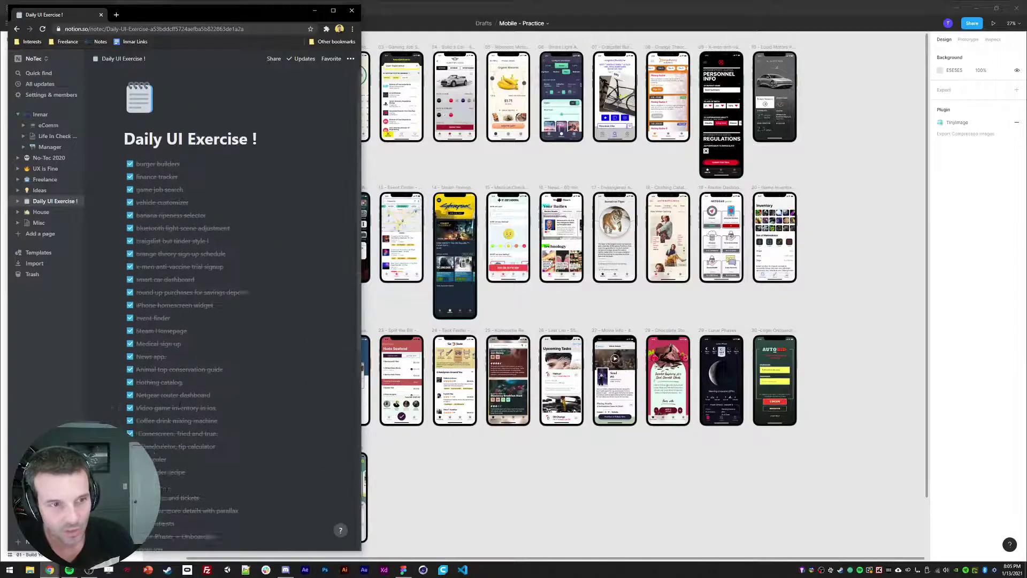
{"action": "scroll", "coordinate": [180, 405], "scroll_direction": "down", "scroll_amount": 2}
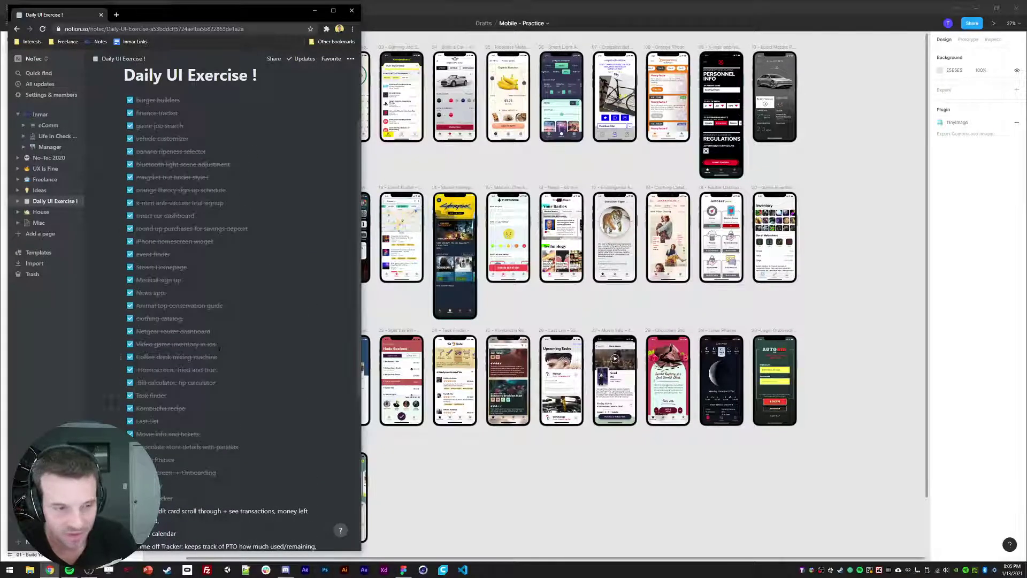
{"action": "scroll", "coordinate": [240, 311], "scroll_direction": "down", "scroll_amount": 4}
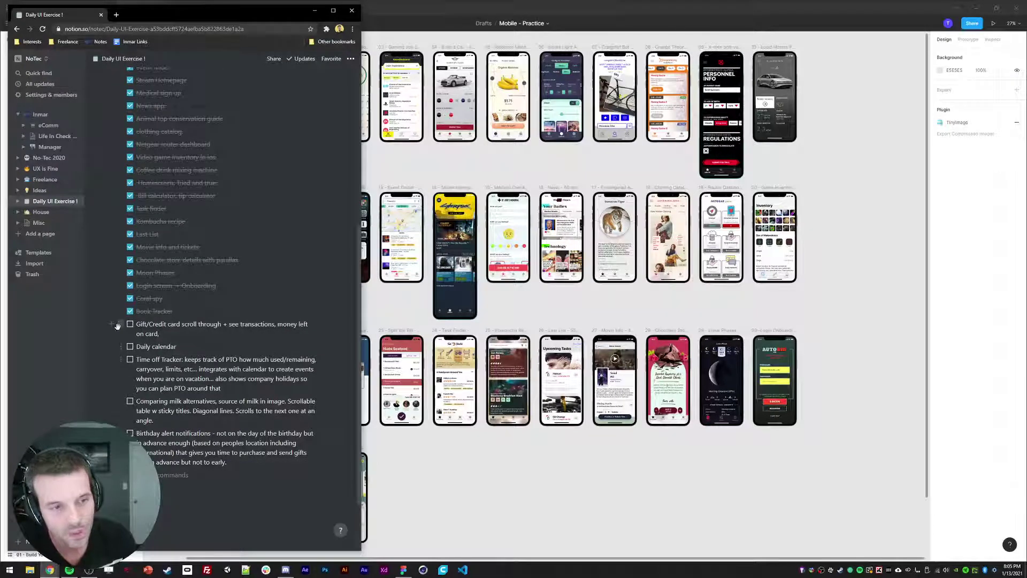
{"action": "left_click", "coordinate": [167, 336]}
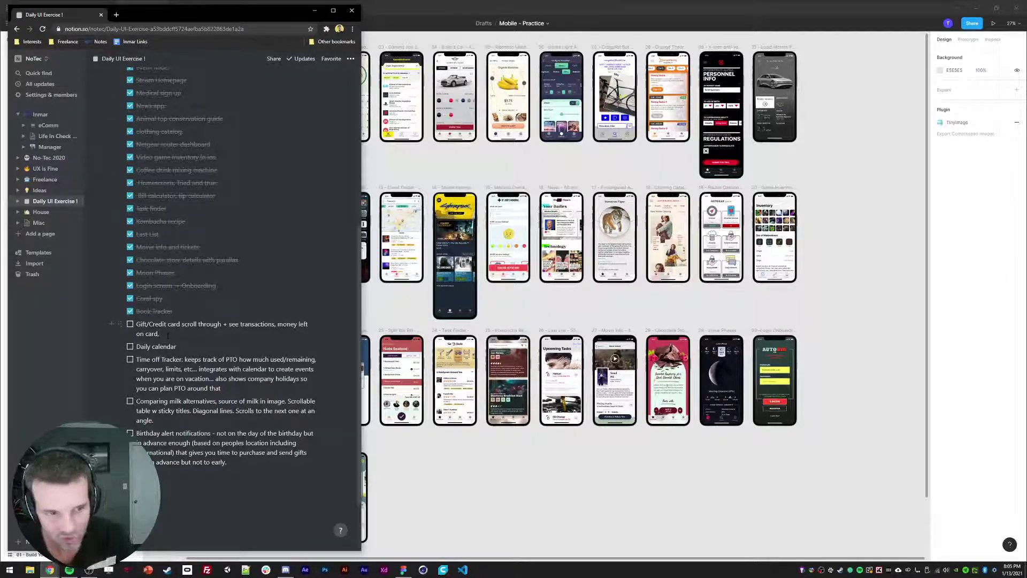
{"action": "key", "text": "BackSpace"}
{"action": "key", "text": "BackSpace"}
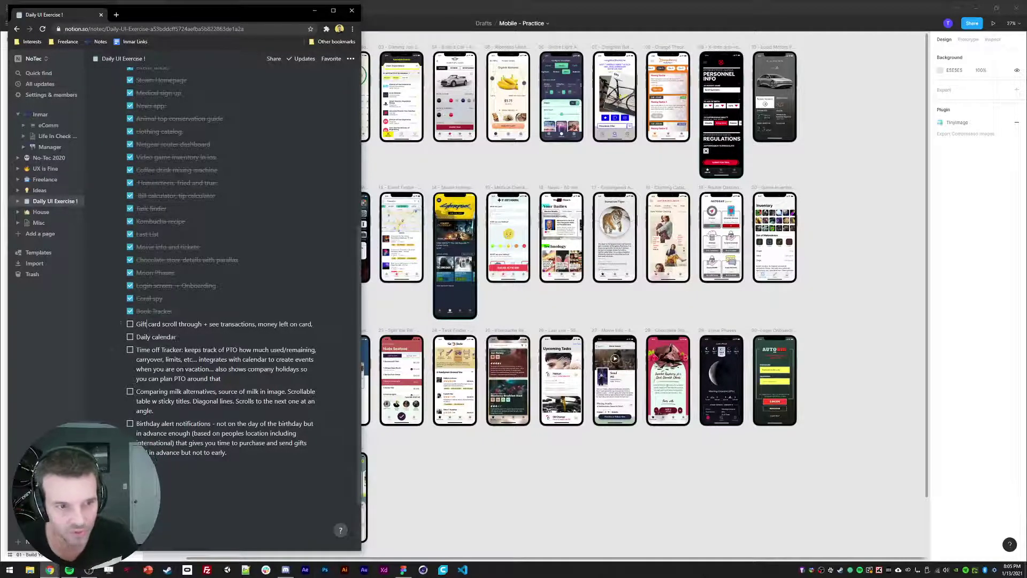
{"action": "left_click", "coordinate": [321, 327]}
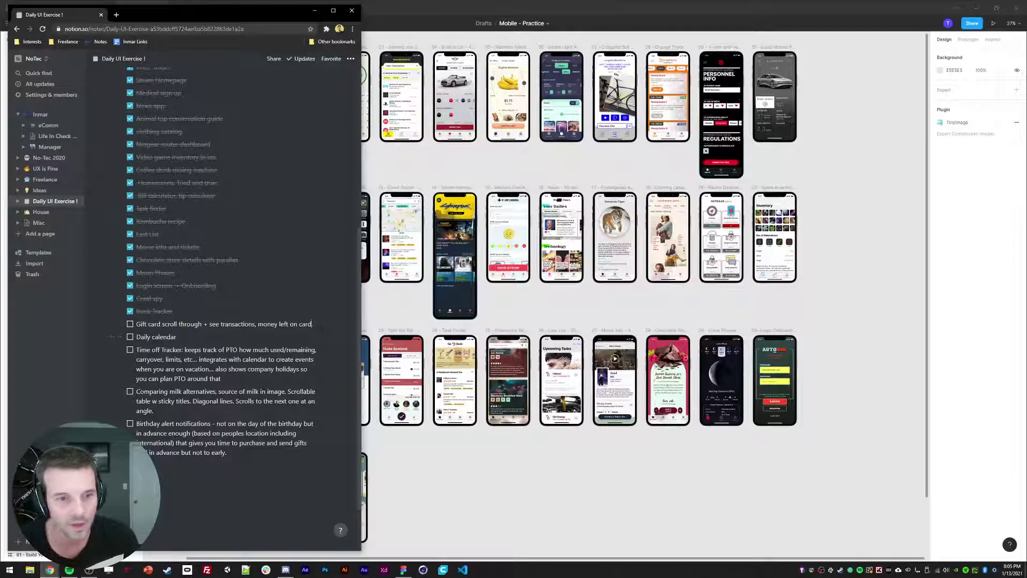
{"action": "type", "text": "d"}
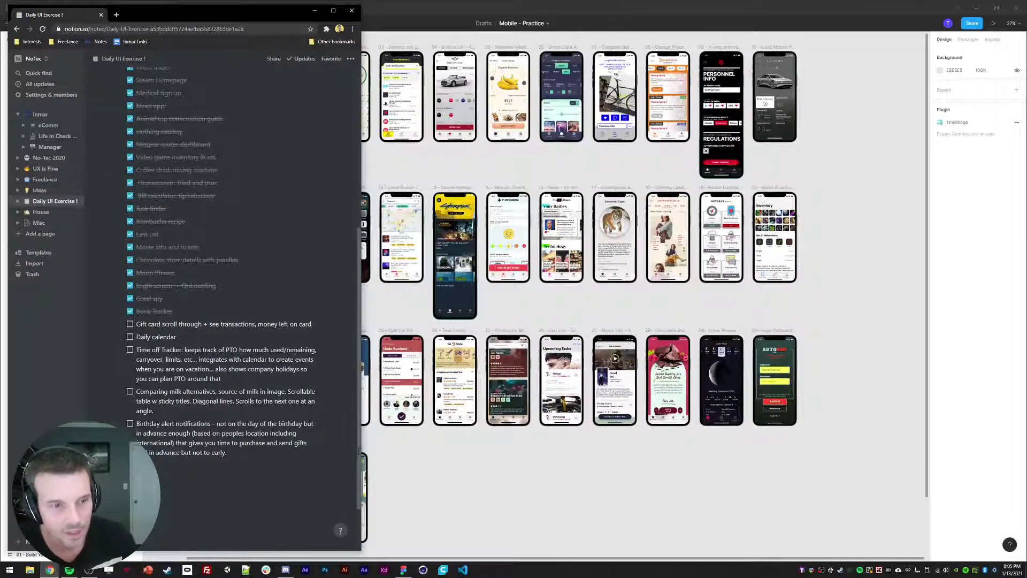
Copy the gift card to-do text from Notion into the Figma canvas and place it below the last row of phones
{"action": "left_click", "coordinate": [452, 489]}
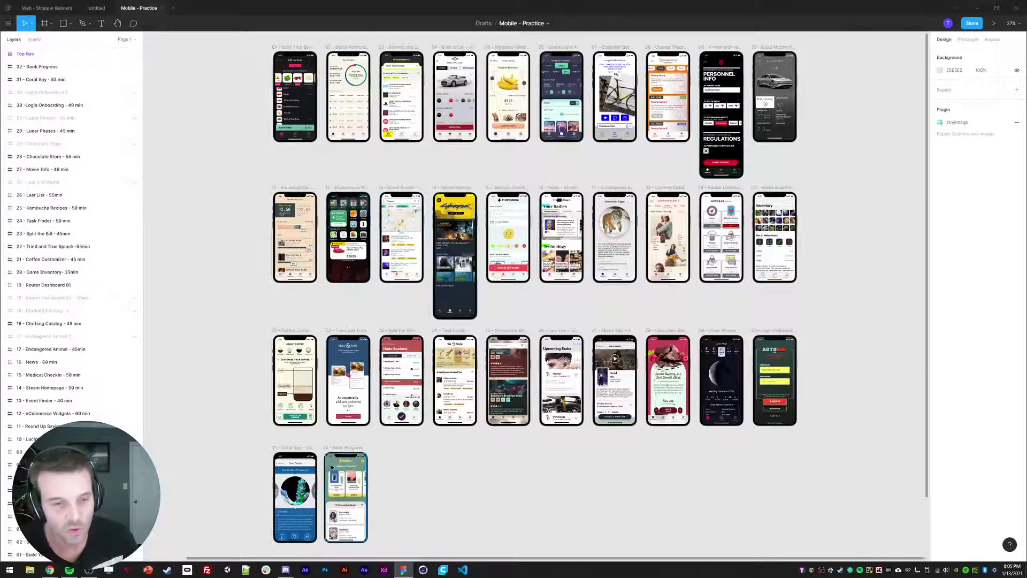
{"action": "left_click", "coordinate": [49, 570]}
{"action": "triple_click", "coordinate": [213, 323]}
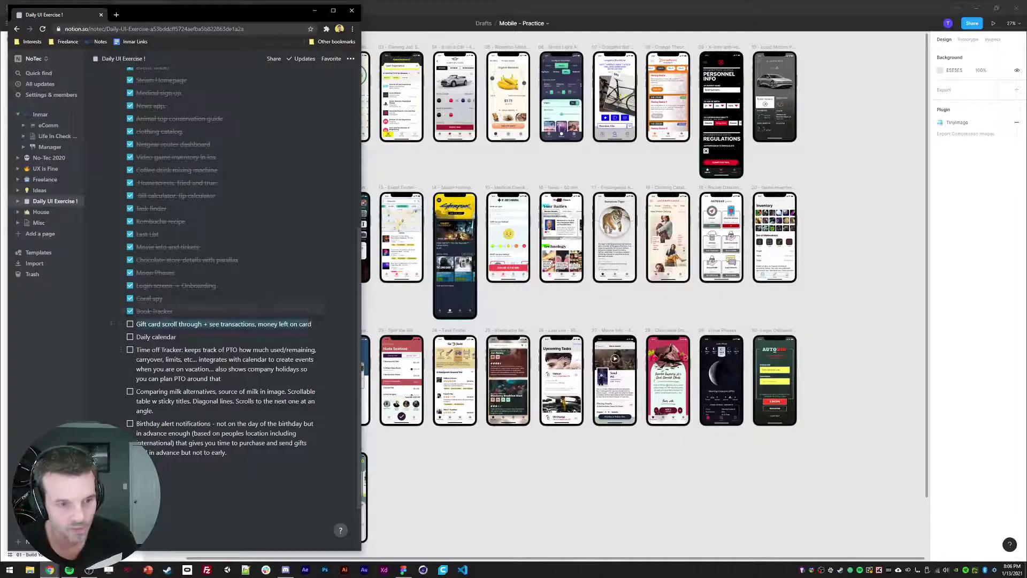
{"action": "key", "text": "ctrl+c"}
{"action": "left_click", "coordinate": [497, 499]}
{"action": "key", "text": "ctrl+v"}
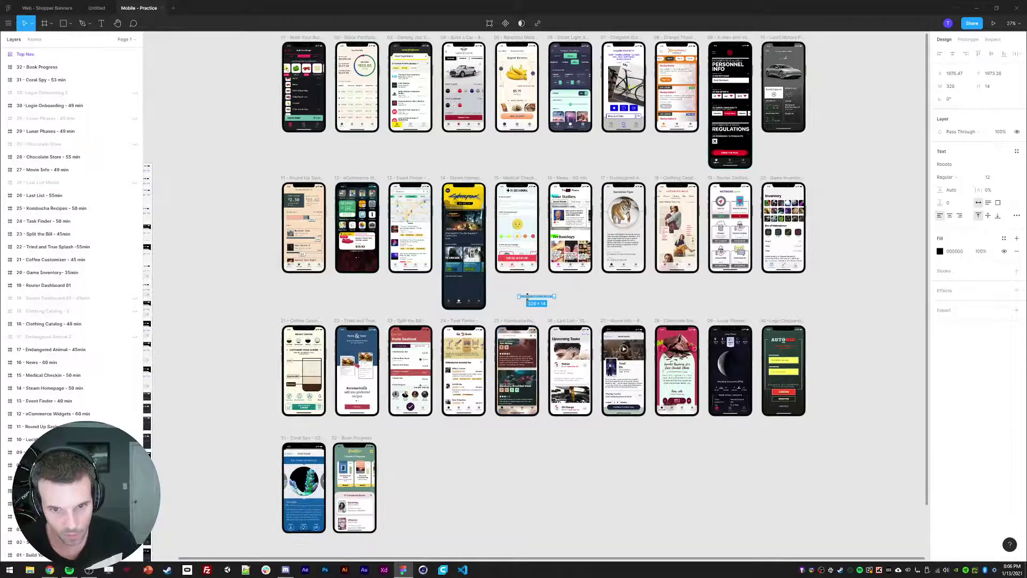
{"action": "left_click_drag", "start_coordinate": [530, 298], "coordinate": [406, 547]}
Duplicate the "32 - Book Progress" frame and rename the copy "33 - Gift Cards"
{"action": "left_click_drag", "start_coordinate": [405, 493], "coordinate": [547, 347]}
{"action": "key", "text": "ctrl+="}
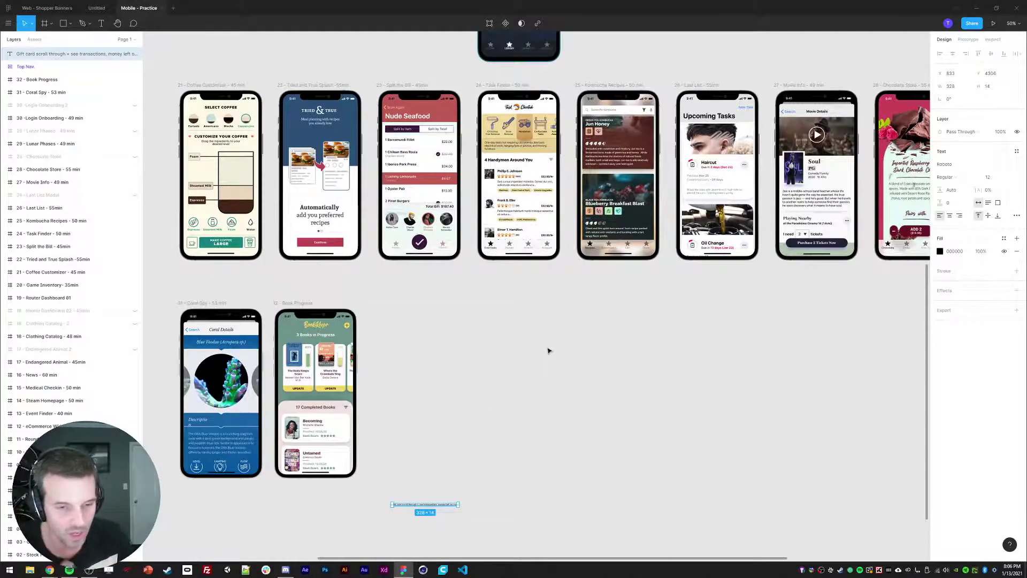
{"action": "left_click", "coordinate": [292, 304]}
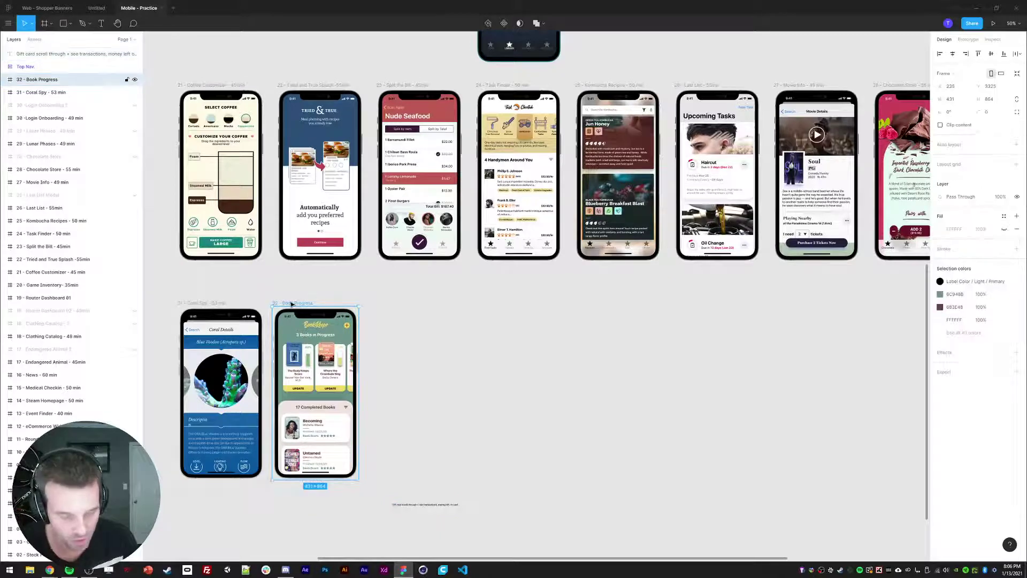
{"action": "key", "text": "ctrl+d"}
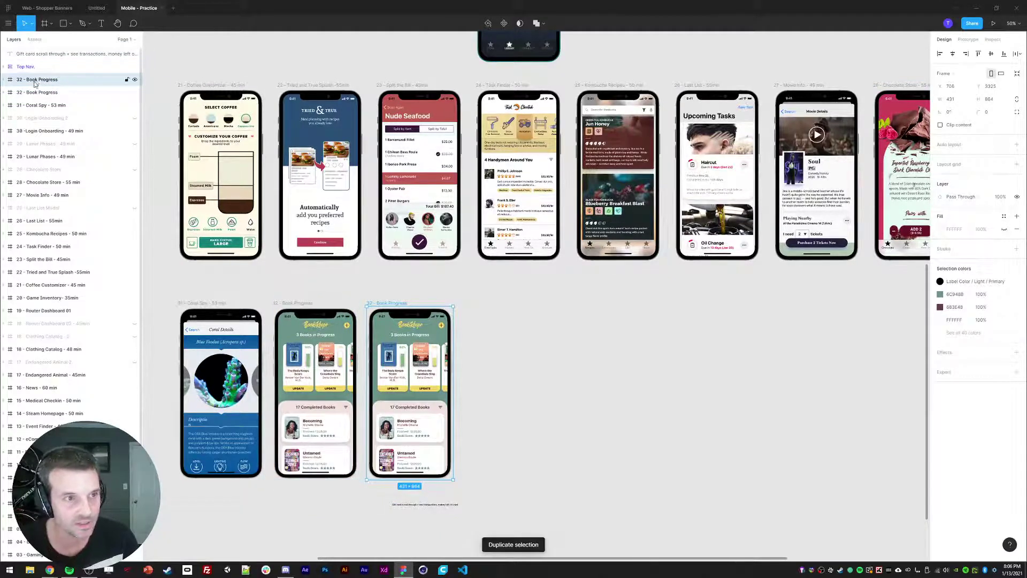
{"action": "double_click", "coordinate": [34, 82]}
{"action": "type", "text": "33 - G"}
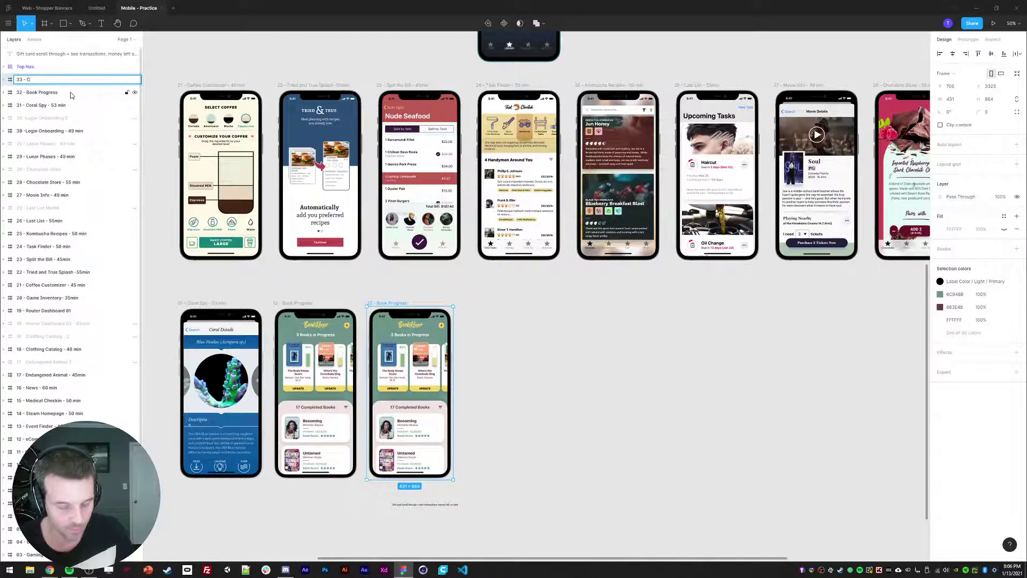
{"action": "type", "text": " - C"}
{"action": "key", "text": "BackSpace"}
{"action": "type", "text": "Gift Card"}
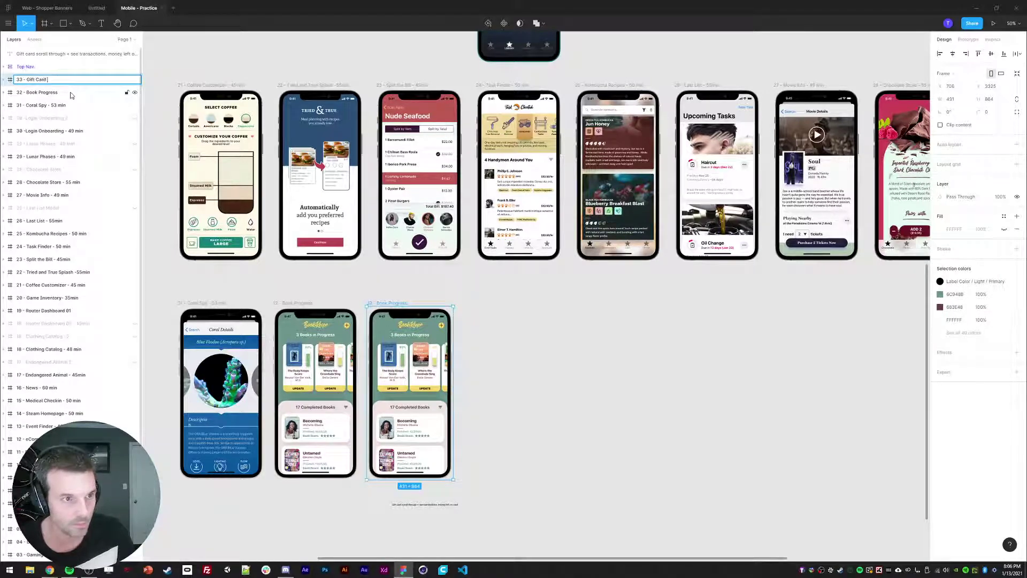
{"action": "type", "text": "s"}
{"action": "key", "text": "Tab"}
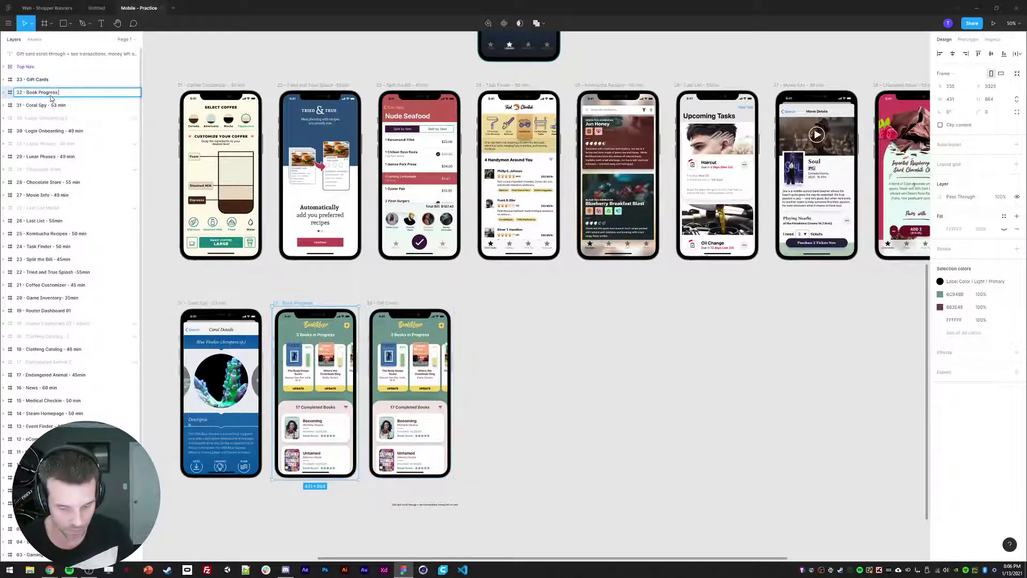
Append the time to the previous frame's name, making it "32 - Book Progress - 45 min"
{"action": "type", "text": "- 45 m"}
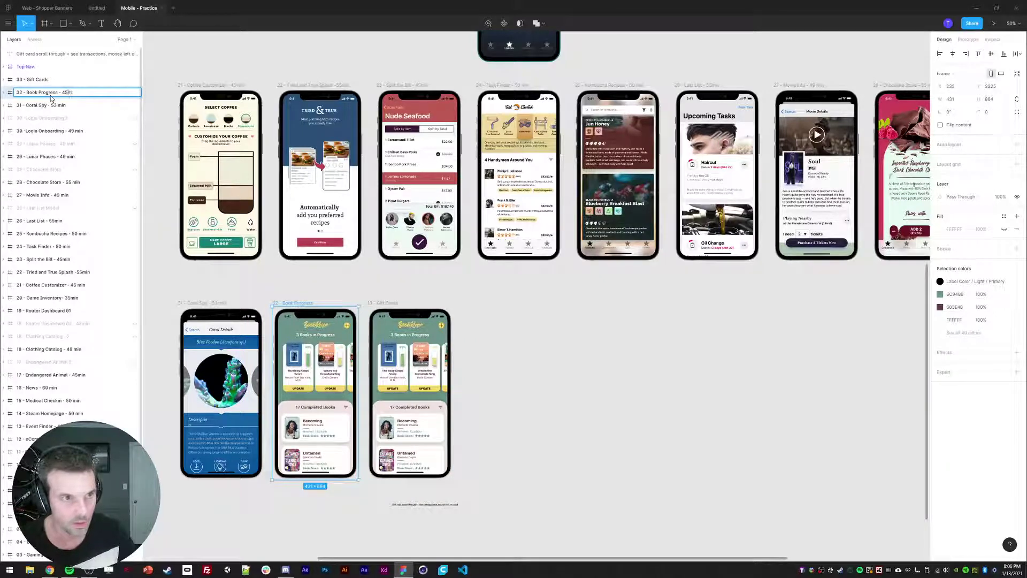
{"action": "type", "text": "in"}
{"action": "left_click", "coordinate": [608, 339]}
{"action": "scroll", "coordinate": [594, 334], "scroll_direction": "down", "scroll_amount": 1}
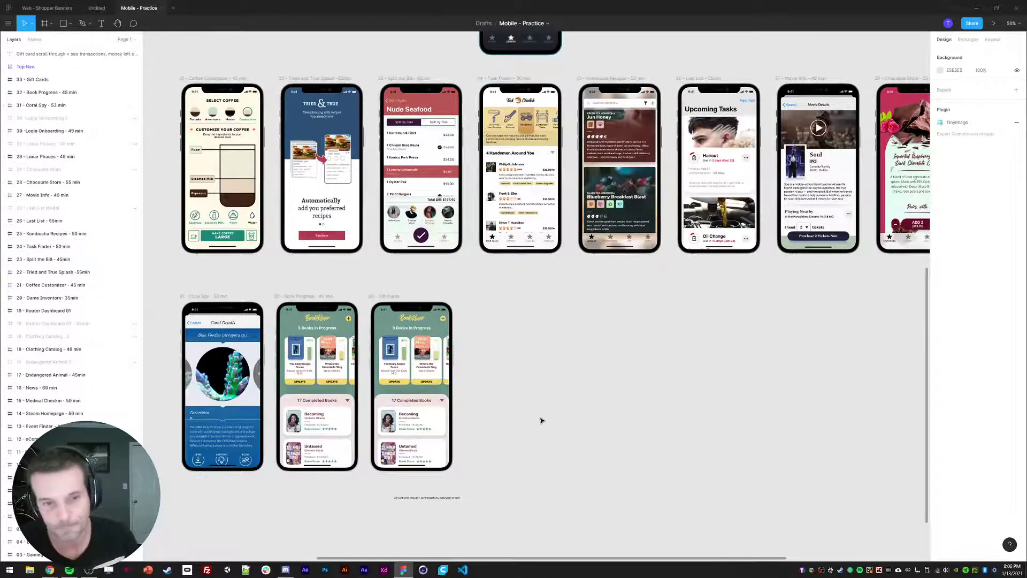
{"action": "left_click_drag", "start_coordinate": [542, 421], "coordinate": [635, 296]}
{"action": "key", "text": "plus"}
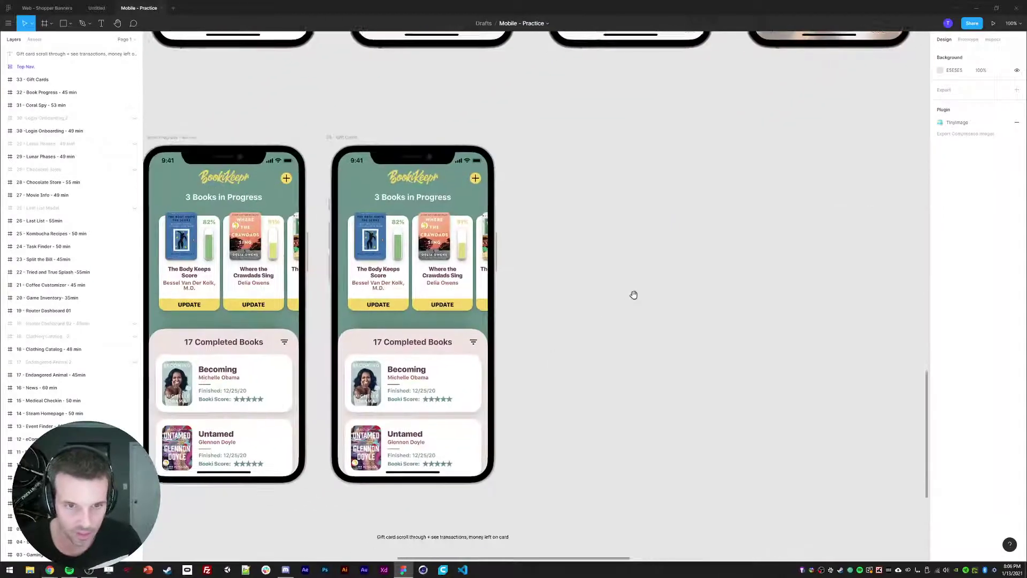
{"action": "key", "text": "minus"}
{"action": "left_click_drag", "start_coordinate": [708, 246], "coordinate": [637, 409]}
{"action": "key", "text": "minus"}
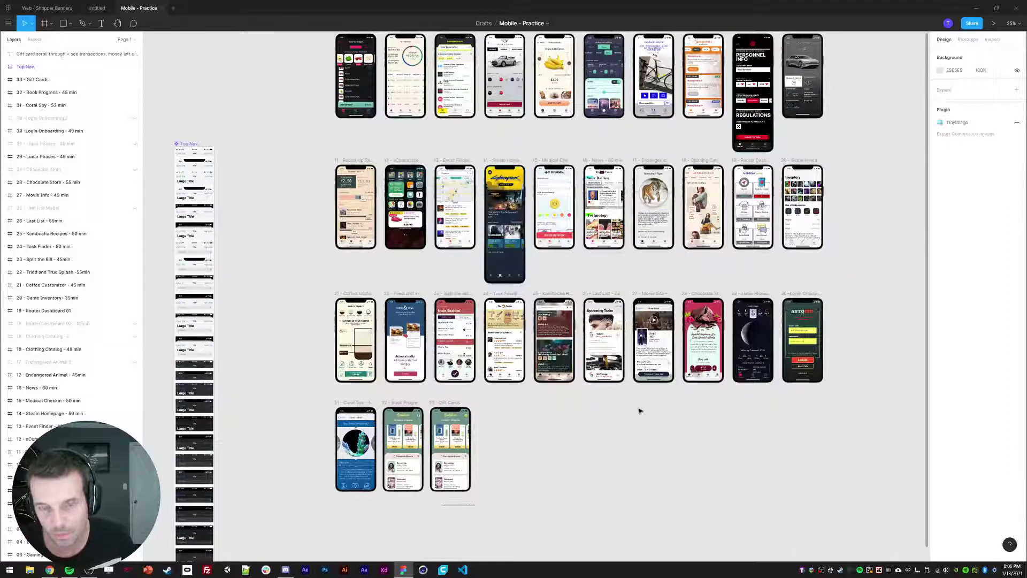
{"action": "left_click_drag", "start_coordinate": [606, 464], "coordinate": [633, 374]}
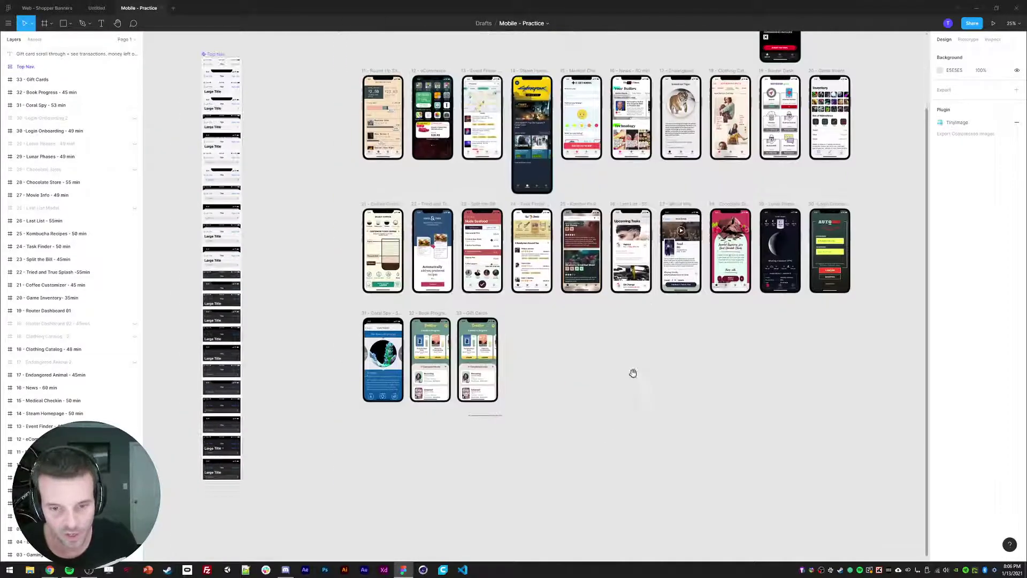
Delete both book content frames, the Top Nav and the "3 Books in Progress" heading from the "33 - Gift Cards" frame
{"action": "key", "text": "plus"}
{"action": "left_click_drag", "start_coordinate": [533, 325], "coordinate": [618, 197]}
{"action": "key", "text": "plus"}
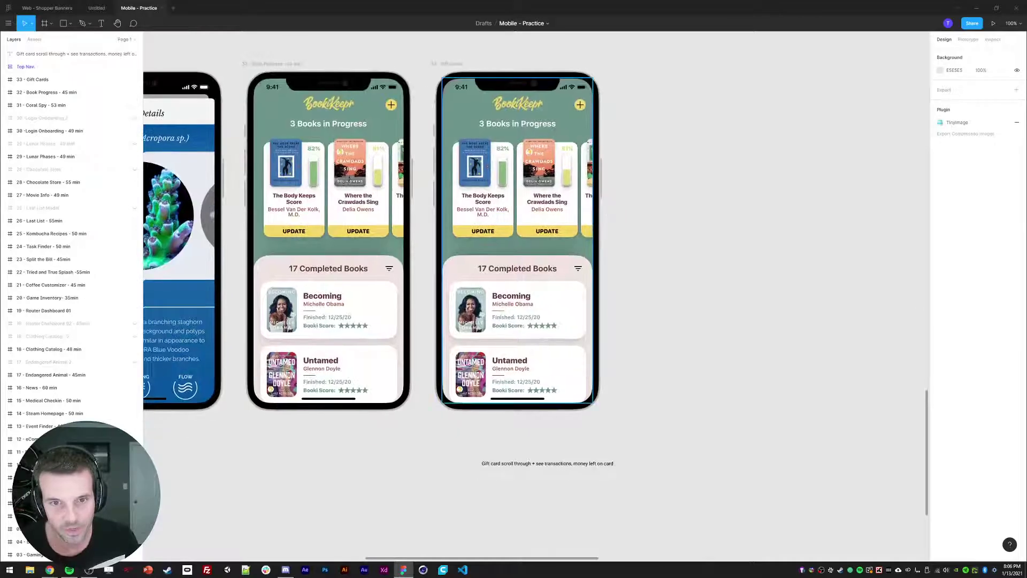
{"action": "left_click", "coordinate": [547, 176]}
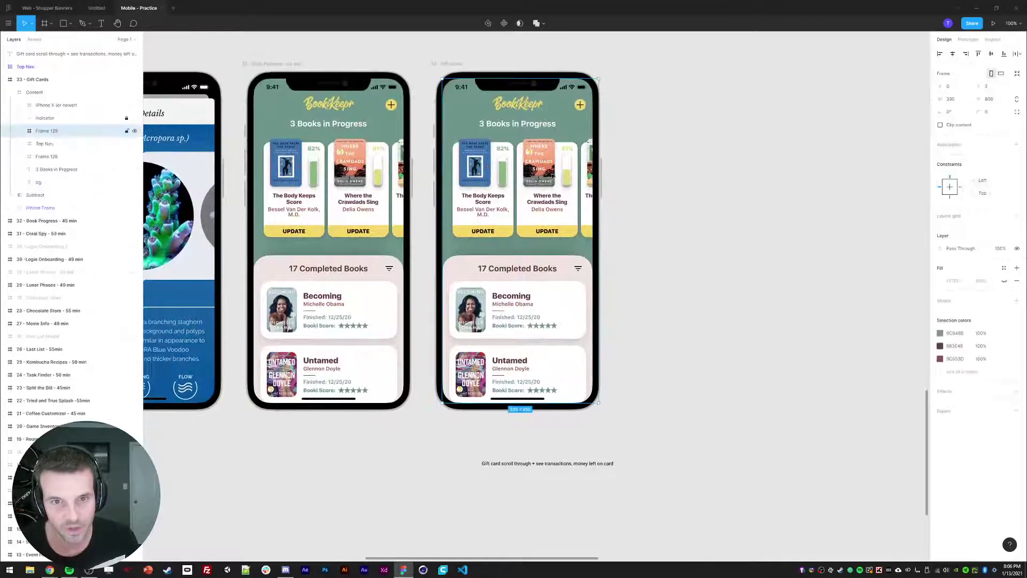
{"action": "left_click", "coordinate": [46, 131]}
{"action": "left_click", "coordinate": [56, 169], "text": "shift"}
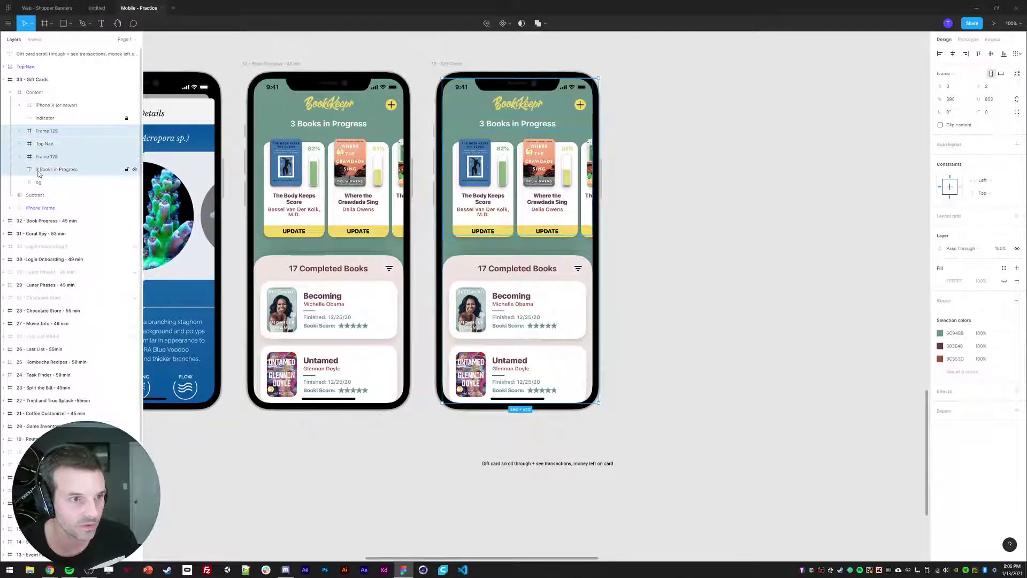
{"action": "key", "text": "Delete"}
Change the fill of the Gift Cards screen's bg layer to white
{"action": "left_click_drag", "start_coordinate": [649, 184], "coordinate": [643, 200]}
{"action": "left_click", "coordinate": [518, 222]}
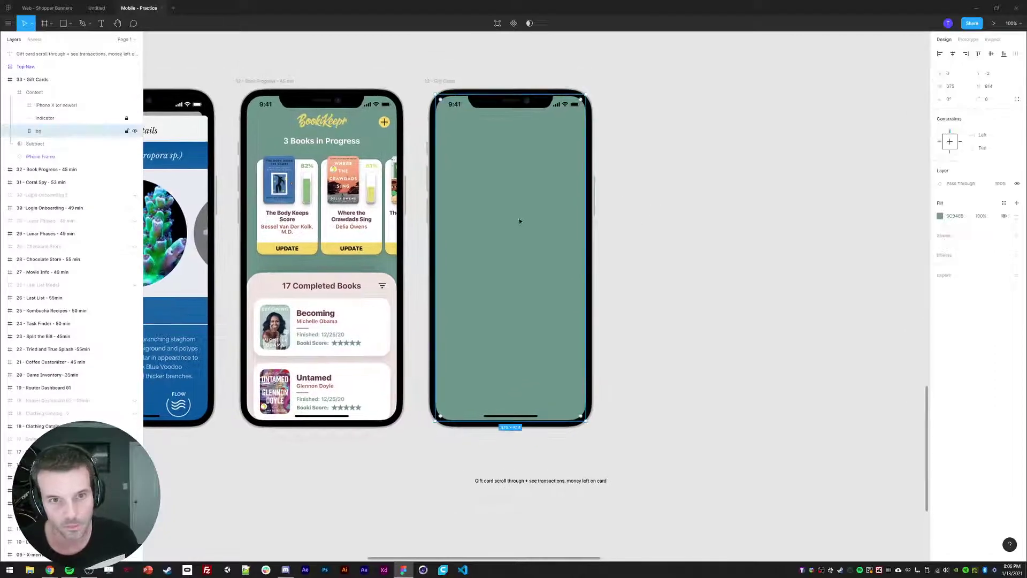
{"action": "left_click", "coordinate": [940, 216]}
{"action": "left_click_drag", "start_coordinate": [901, 273], "coordinate": [832, 222]}
{"action": "left_click", "coordinate": [714, 167]}
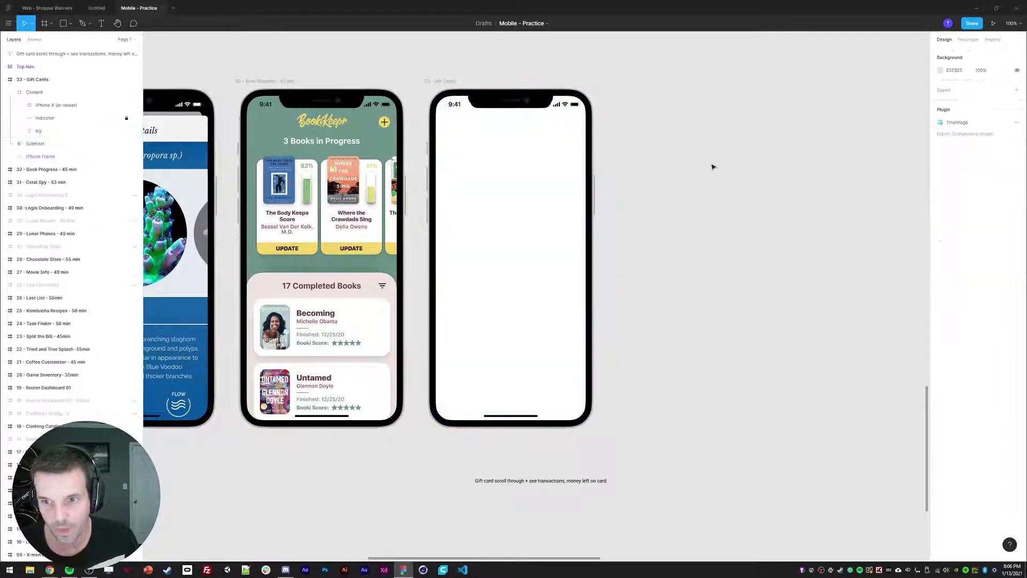
Nudge the gift card note slightly on the canvas beneath the empty Gift Cards phone
{"action": "left_click_drag", "start_coordinate": [692, 182], "coordinate": [700, 185]}
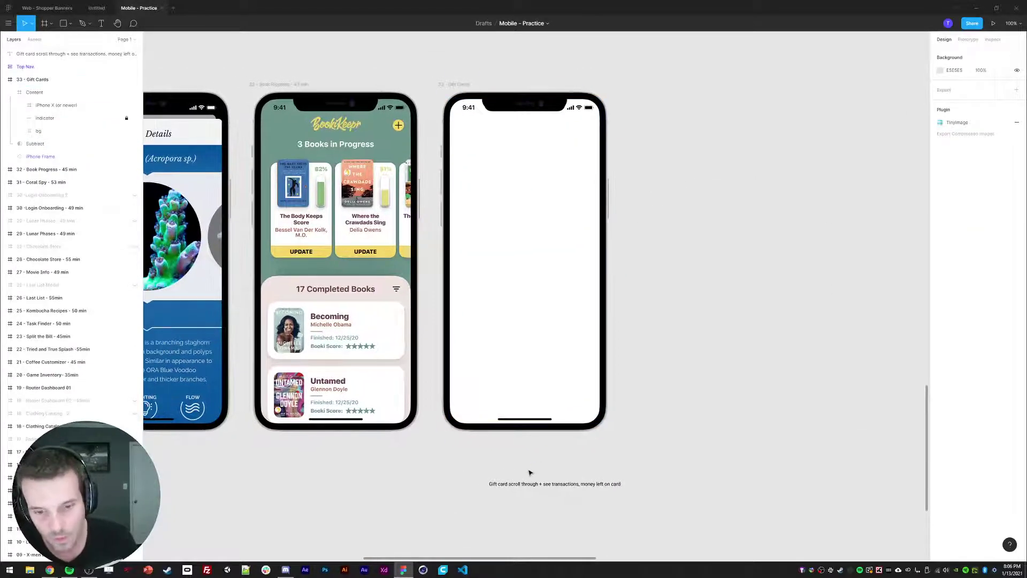
{"action": "left_click_drag", "start_coordinate": [520, 484], "coordinate": [514, 487]}
{"action": "scroll", "coordinate": [618, 448], "scroll_direction": "left", "scroll_amount": 2}
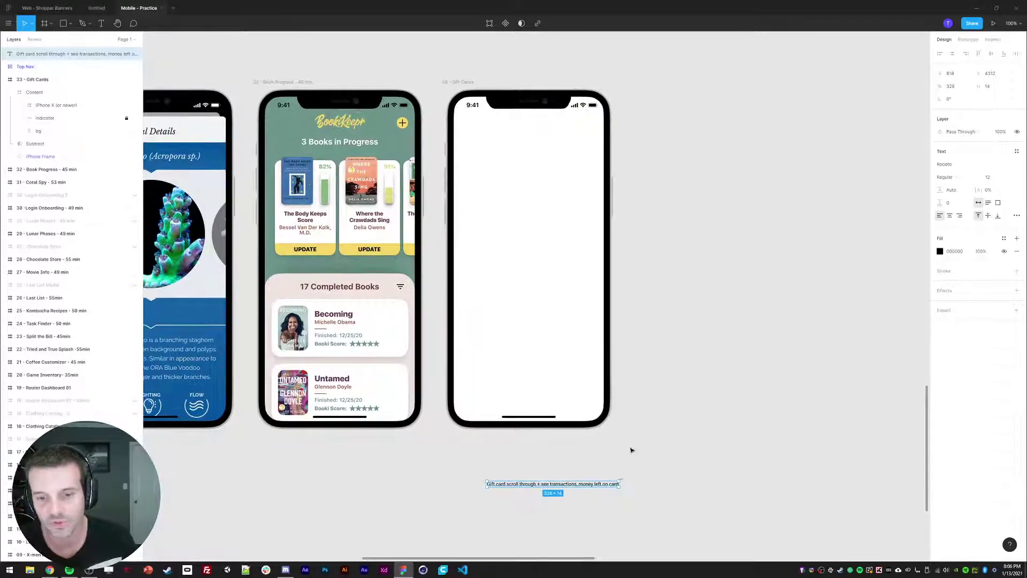
{"action": "left_click", "coordinate": [647, 399]}
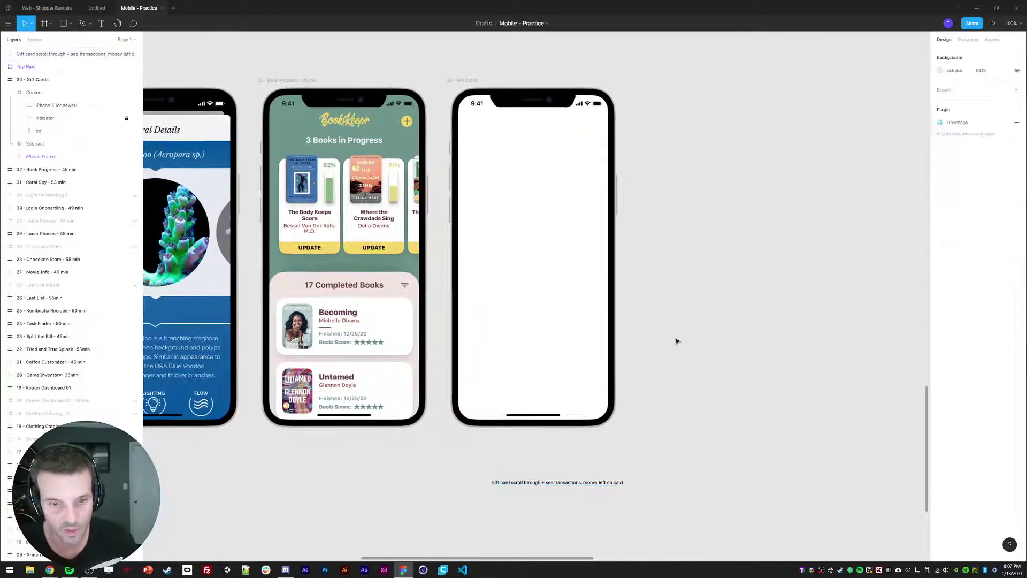
Copy the four-item tab bar from the "24 - Task Finder" screen into the Gift Cards frame's Content group
{"action": "scroll", "coordinate": [535, 348], "scroll_direction": "left", "scroll_amount": 2}
{"action": "scroll", "coordinate": [410, 297], "scroll_direction": "up", "scroll_amount": 5}
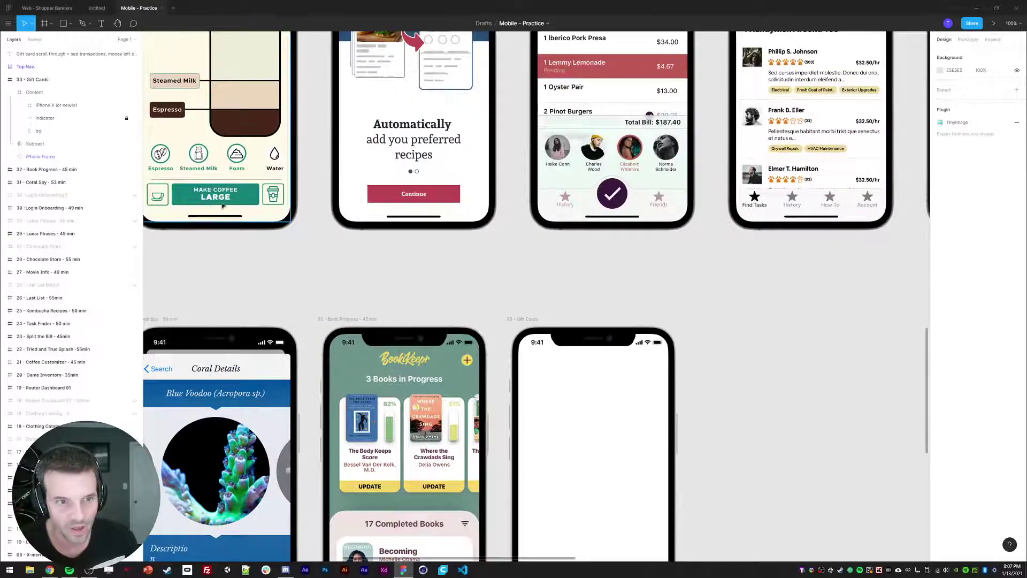
{"action": "scroll", "coordinate": [410, 298], "scroll_direction": "right", "scroll_amount": 3}
{"action": "scroll", "coordinate": [410, 297], "scroll_direction": "up", "scroll_amount": 1}
{"action": "left_click", "coordinate": [636, 231], "text": "ctrl"}
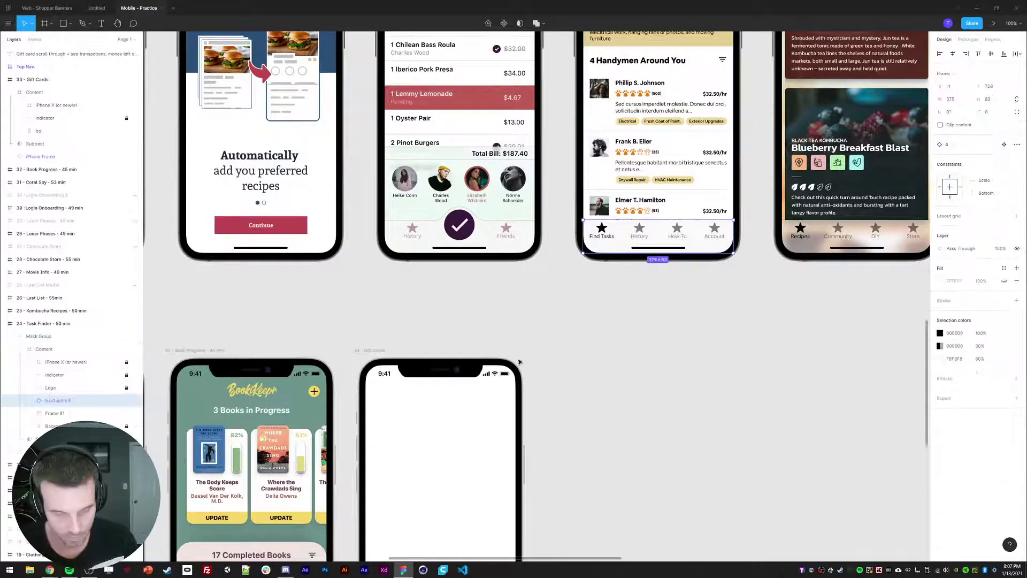
{"action": "scroll", "coordinate": [498, 326], "scroll_direction": "down", "scroll_amount": 5}
{"action": "left_click", "coordinate": [479, 291], "text": "ctrl"}
{"action": "key", "text": "ctrl+v"}
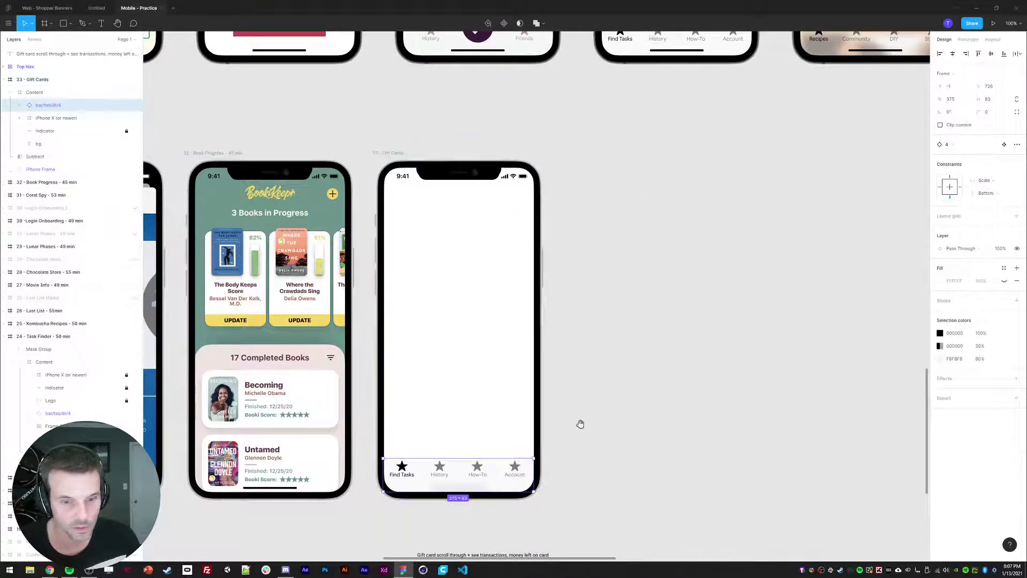
Reorder the pasted tab bar layer to sit beneath the indicator and above bg in the Gift Cards content
{"action": "left_click_drag", "start_coordinate": [581, 423], "coordinate": [606, 380]}
{"action": "left_click_drag", "start_coordinate": [48, 105], "coordinate": [49, 140]}
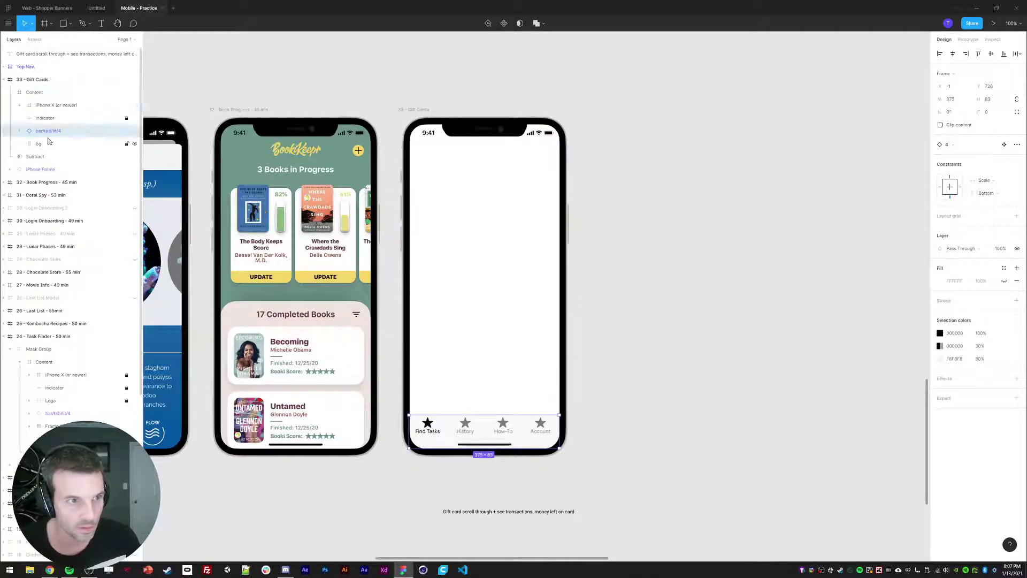
{"action": "left_click", "coordinate": [591, 361]}
Change the first tab's "Find Tasks" label on the Gift Cards screen to "My Cards"
{"action": "scroll", "coordinate": [660, 390], "scroll_direction": "up", "scroll_amount": 1}
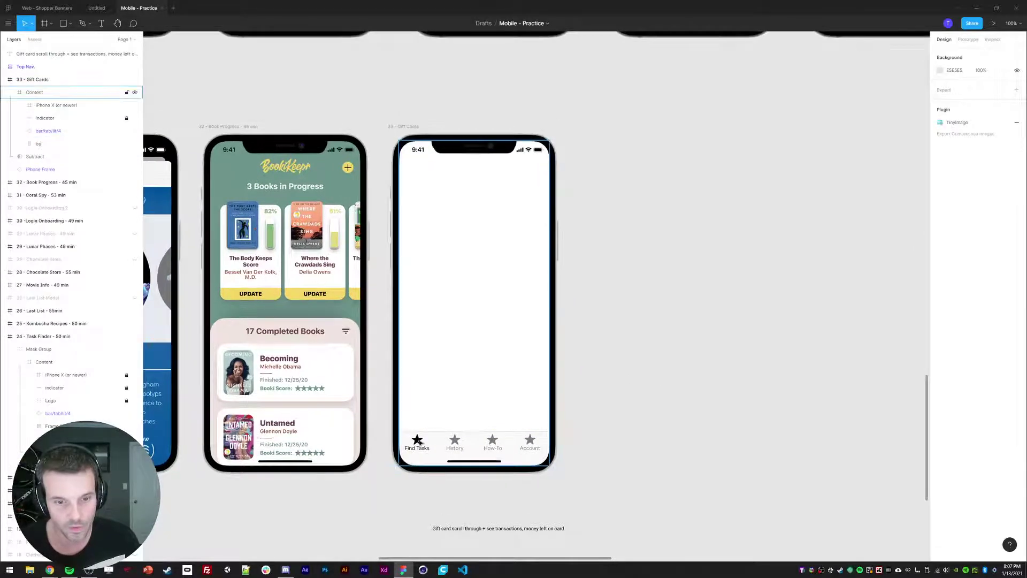
{"action": "left_click", "coordinate": [418, 442], "text": "ctrl"}
{"action": "double_click", "coordinate": [417, 445]}
{"action": "type", "text": "My Cards"}
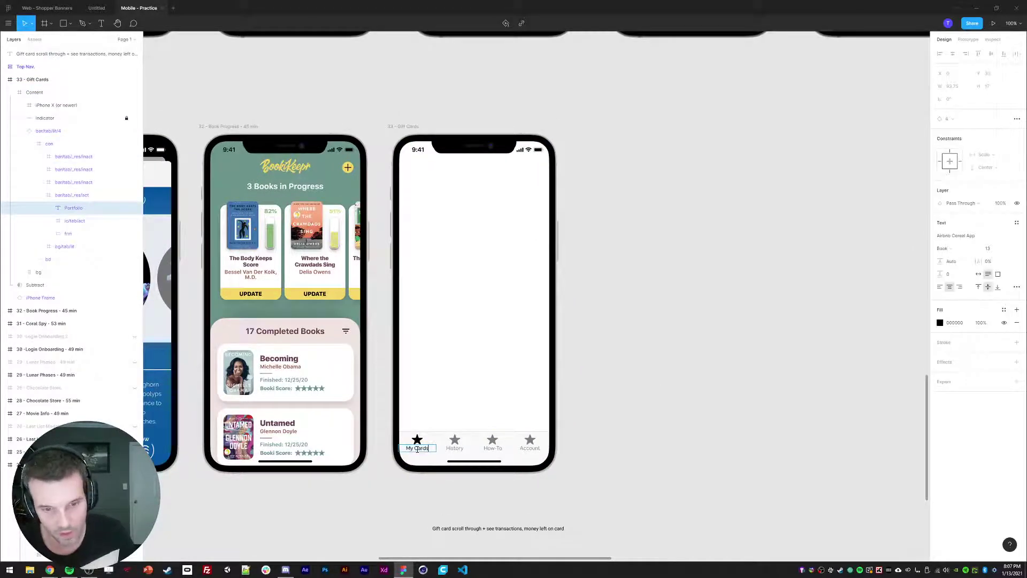
Change the second tab's "History" label on the Gift Cards screen to "Store"
{"action": "key", "text": "Escape"}
{"action": "double_click", "coordinate": [462, 449]}
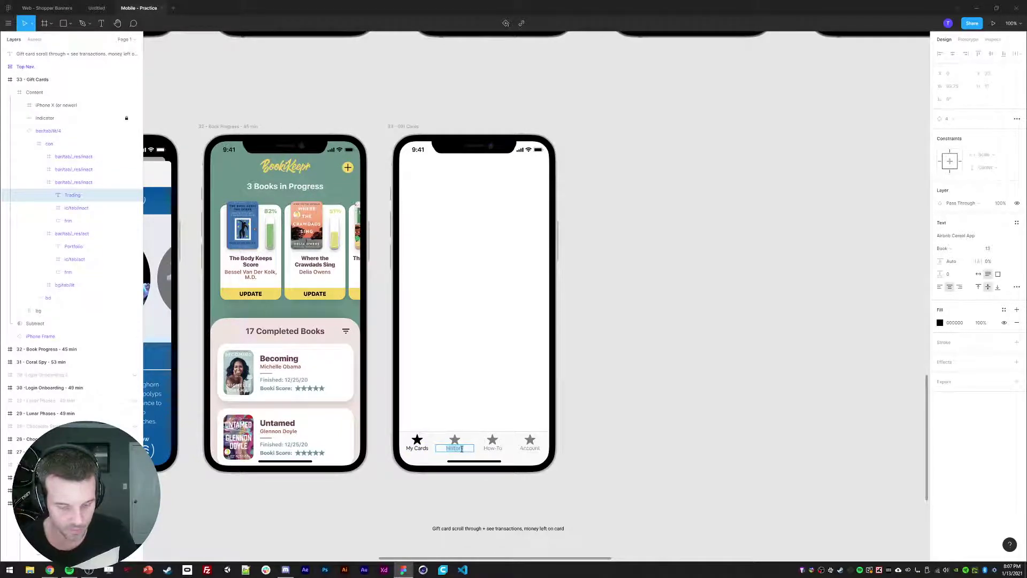
{"action": "type", "text": "Bu"}
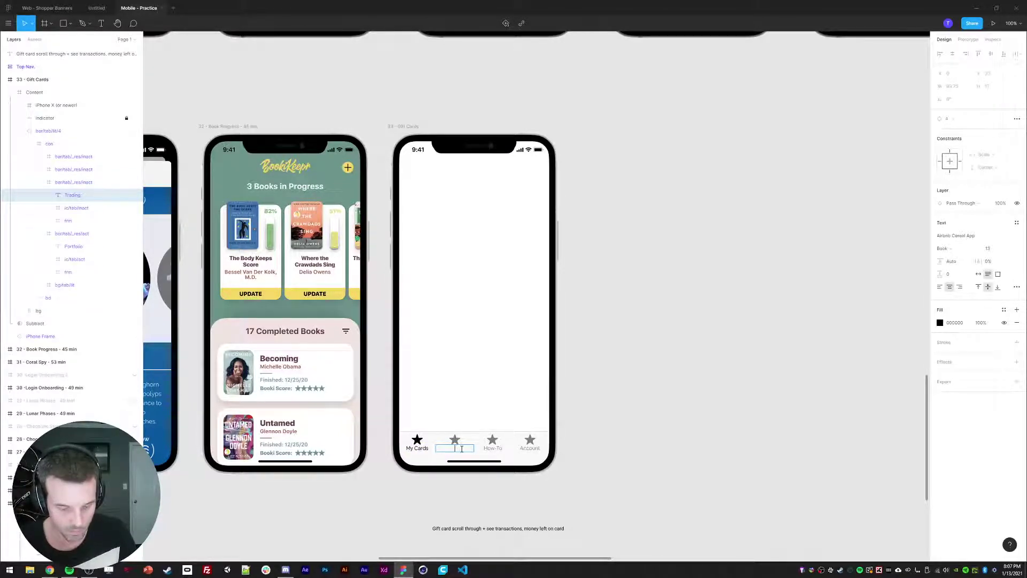
{"action": "type", "text": "Store"}
{"action": "key", "text": "Escape"}
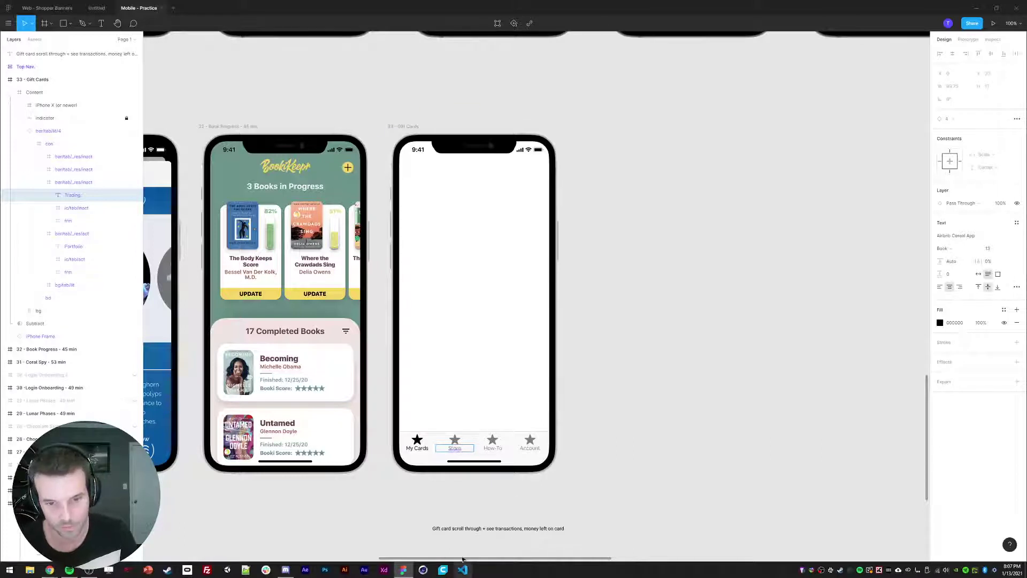
Detach the tab bar from its component and delete the "How-To" tab from it
{"action": "left_click", "coordinate": [499, 451]}
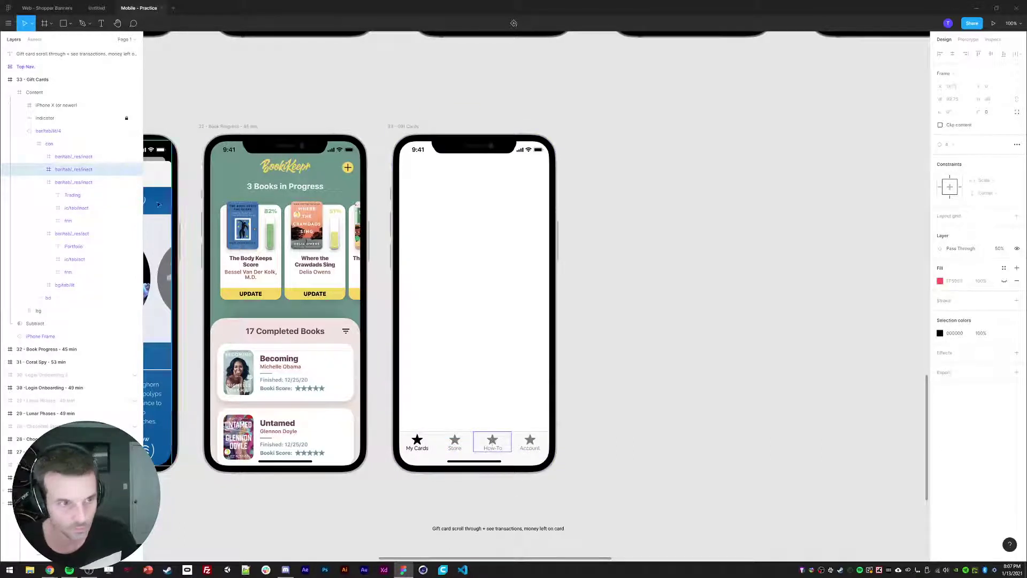
{"action": "right_click", "coordinate": [55, 130]}
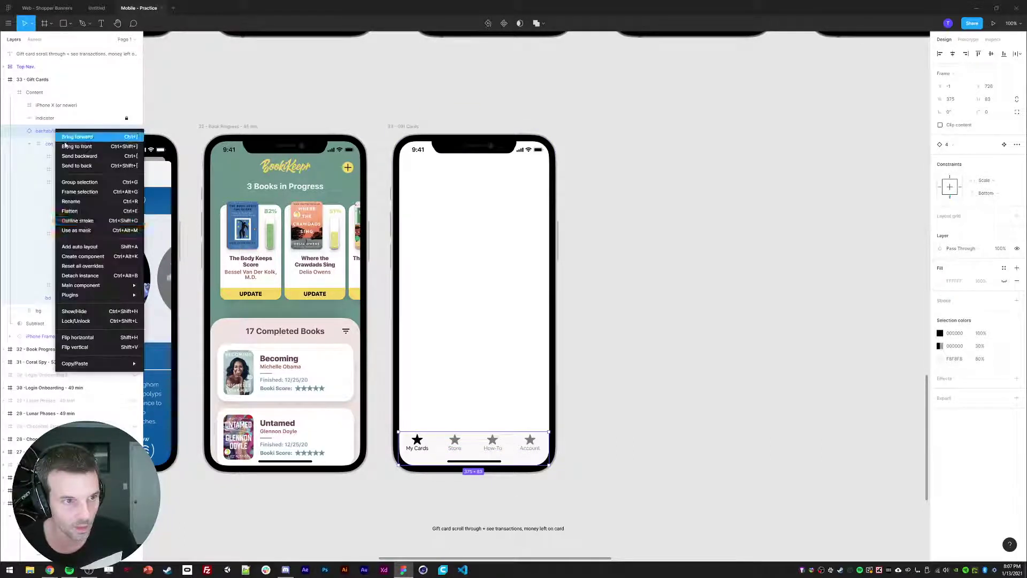
{"action": "left_click", "coordinate": [79, 276]}
{"action": "double_click", "coordinate": [487, 450]}
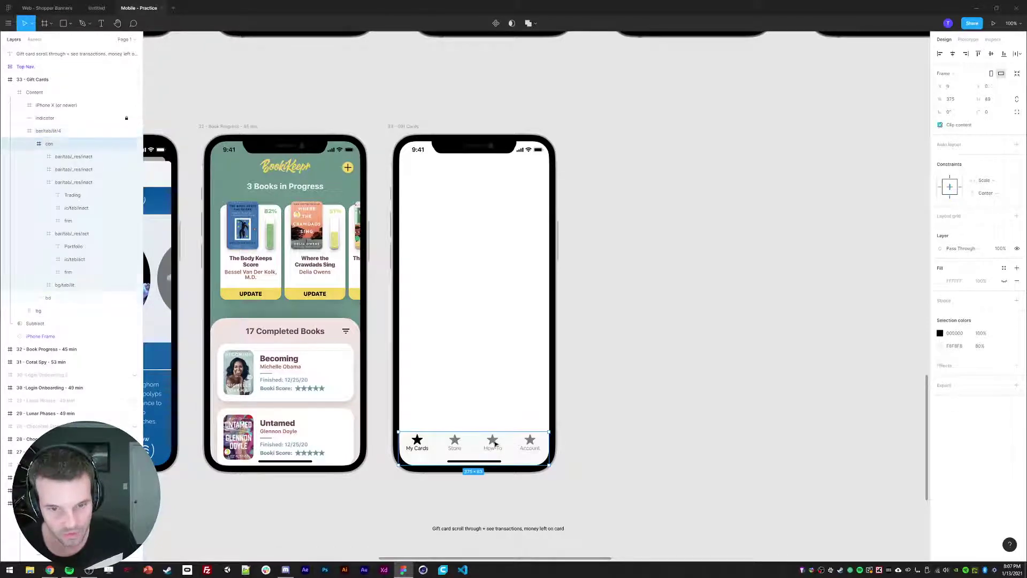
{"action": "left_click", "coordinate": [486, 450]}
{"action": "key", "text": "Delete"}
Reposition the remaining My Cards, Store and Account tabs so they are evenly spaced across the tab bar
{"action": "mouse_move", "coordinate": [454, 443]}
{"action": "left_mouse_down"}
{"action": "mouse_move", "coordinate": [474, 443]}
{"action": "mouse_move", "coordinate": [428, 442]}
{"action": "mouse_move", "coordinate": [438, 442]}
{"action": "left_mouse_up"}
{"action": "left_click_drag", "start_coordinate": [530, 443], "coordinate": [520, 443]}
{"action": "left_click", "coordinate": [510, 515]}
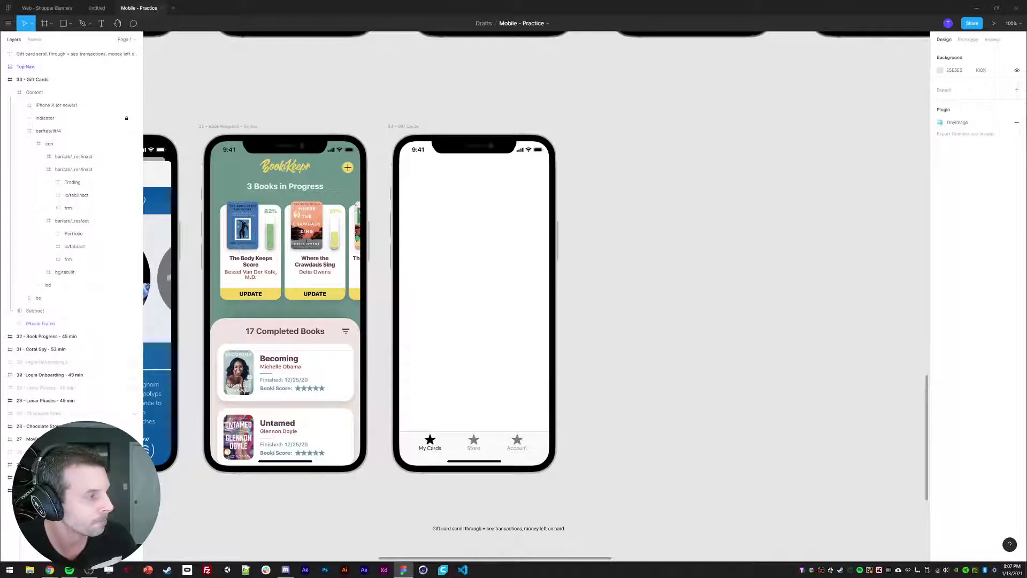
{"action": "left_click_drag", "start_coordinate": [674, 301], "coordinate": [667, 306]}
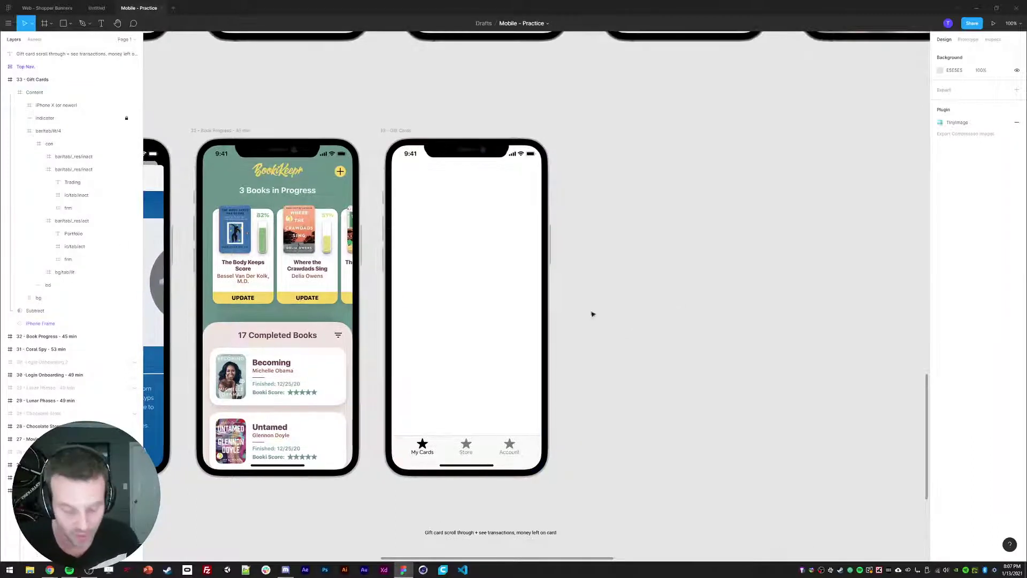
Switch to the Chrome browser and search Google Images for "starbucks gift card" in a new tab
{"action": "key", "text": "alt+Tab"}
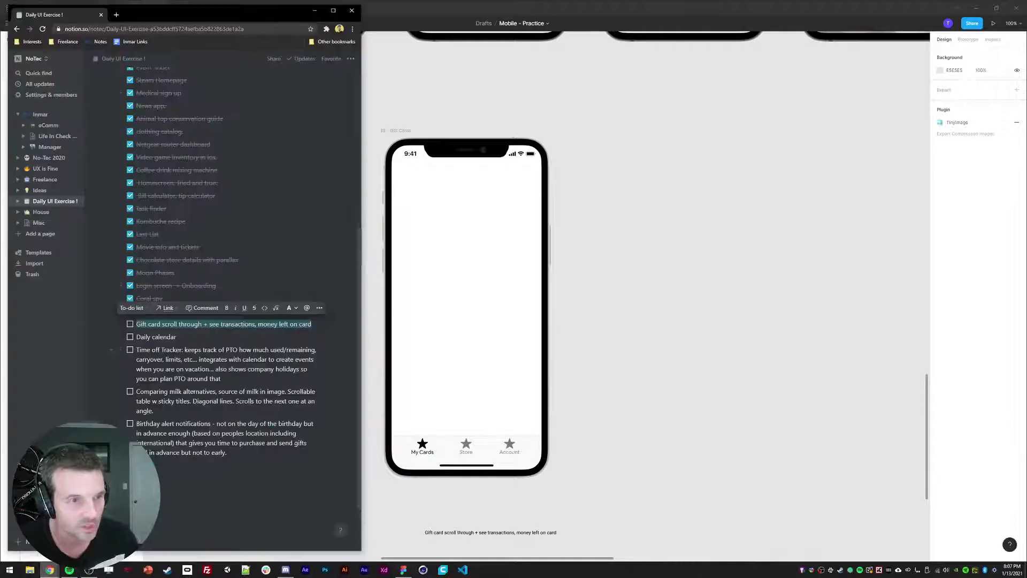
{"action": "key", "text": "ctrl+t"}
{"action": "type", "text": "st"}
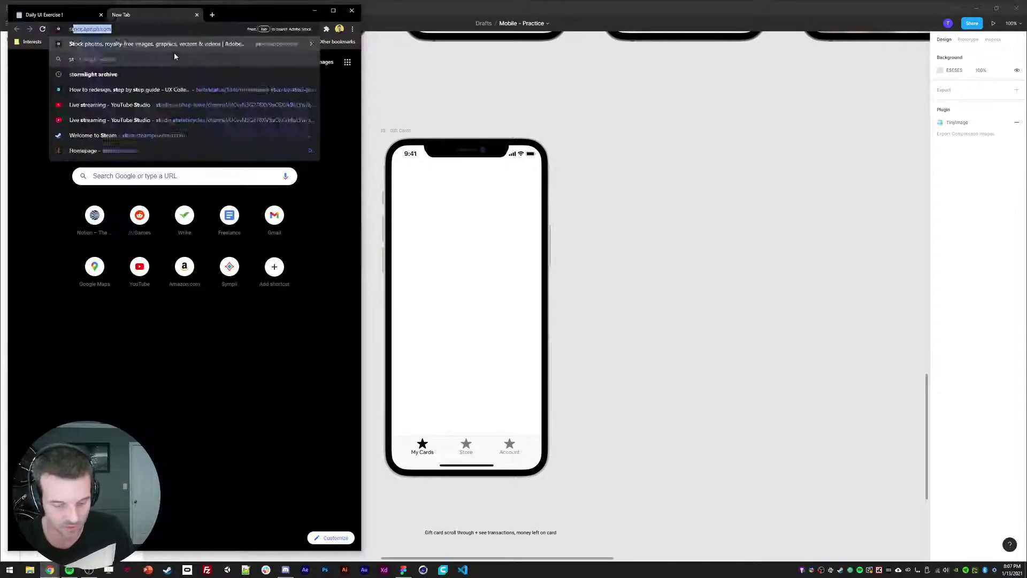
{"action": "type", "text": "arbucsk gift card"}
{"action": "key", "text": "Return"}
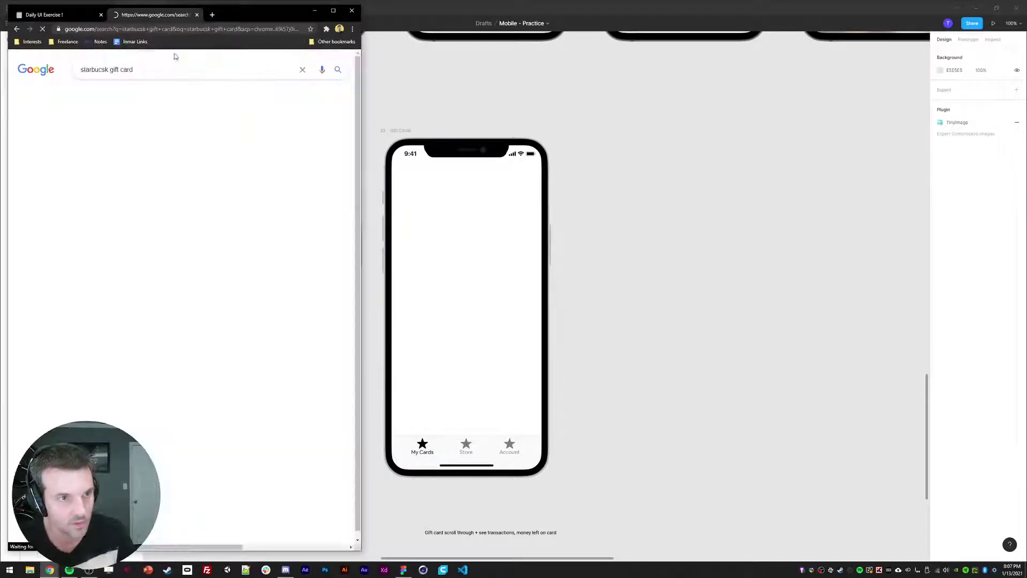
{"action": "left_click", "coordinate": [155, 99]}
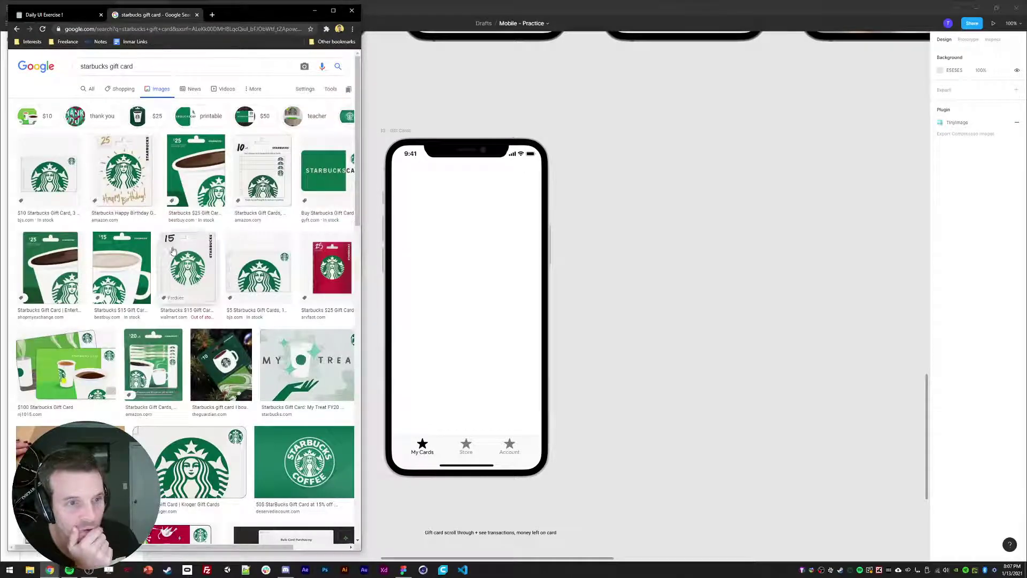
Look through the Starbucks gift card images and view the skiing snowman card at full size
{"action": "scroll", "coordinate": [321, 177], "scroll_direction": "down", "scroll_amount": 3}
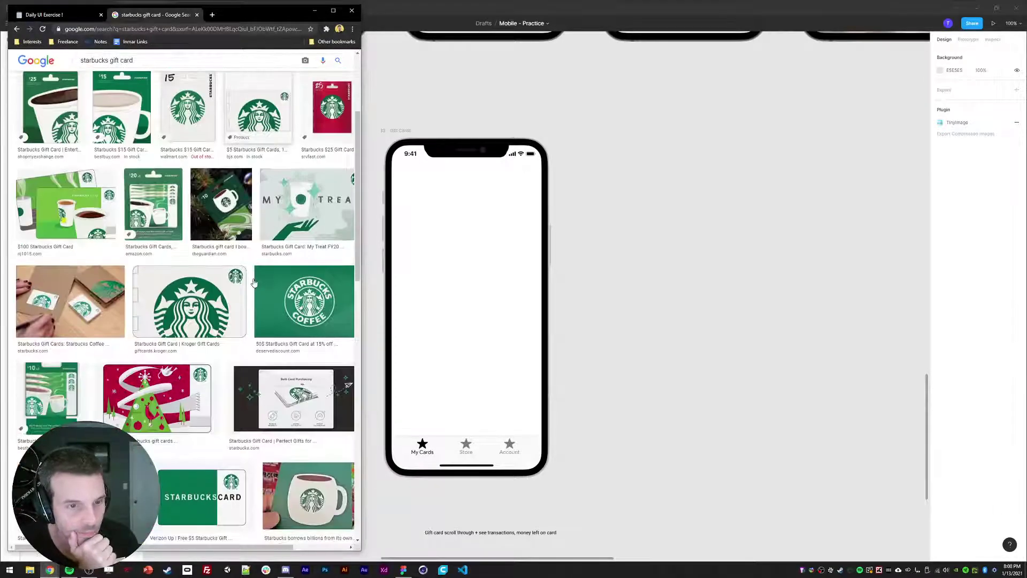
{"action": "scroll", "coordinate": [209, 289], "scroll_direction": "down", "scroll_amount": 3}
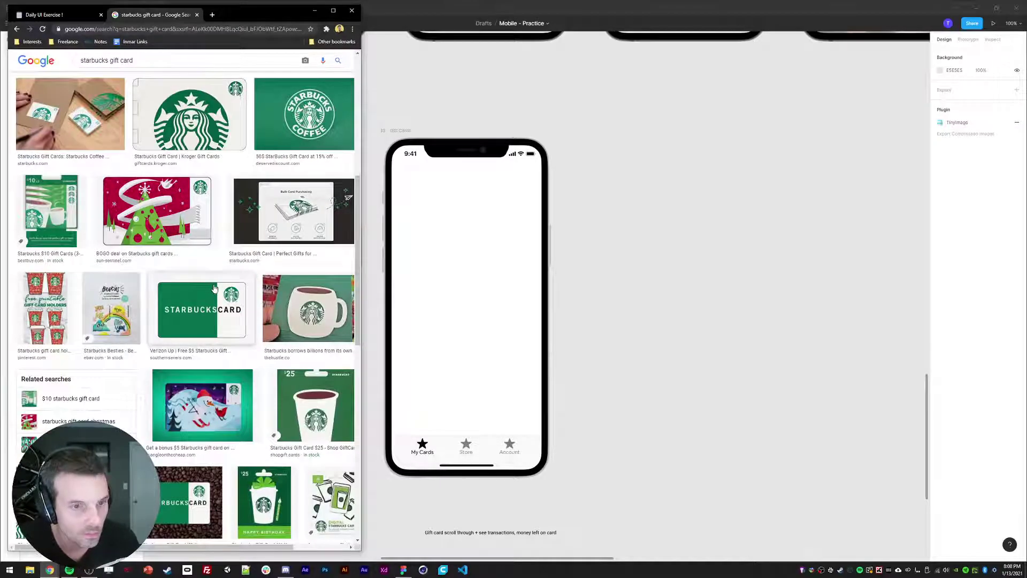
{"action": "scroll", "coordinate": [214, 289], "scroll_direction": "down", "scroll_amount": 2}
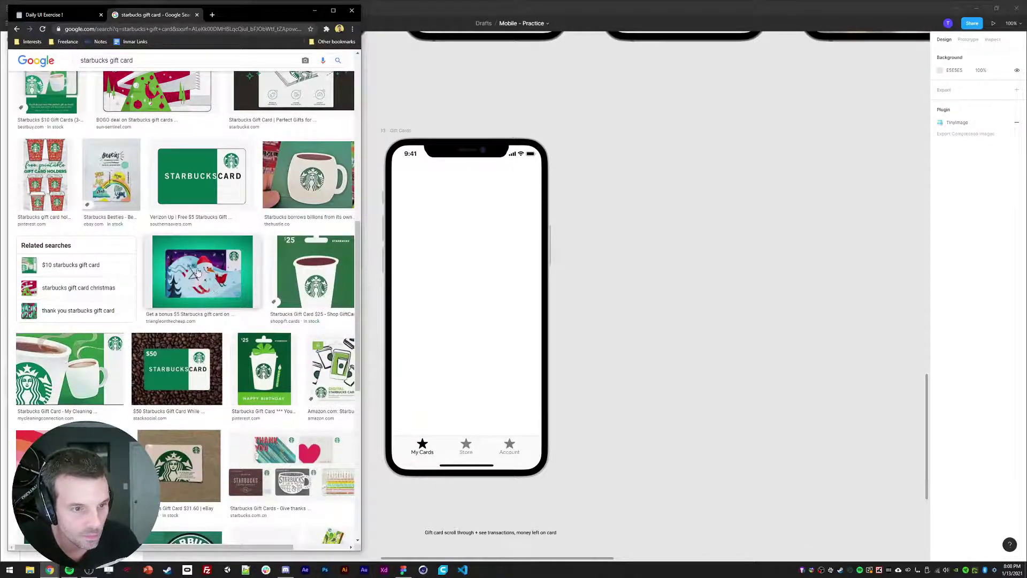
{"action": "left_click", "coordinate": [192, 273]}
{"action": "left_click", "coordinate": [283, 248]}
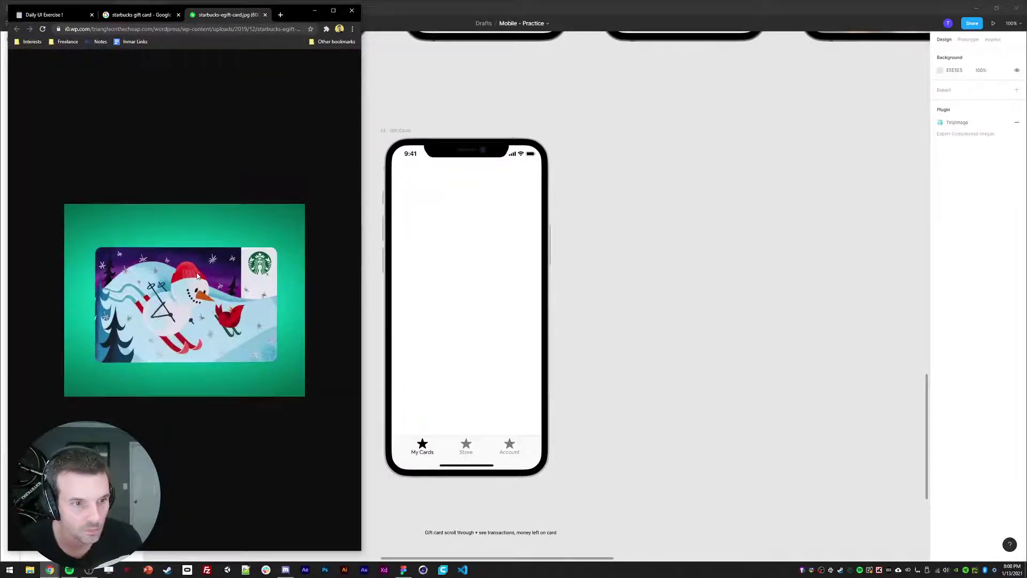
{"action": "key", "text": "ctrl+w"}
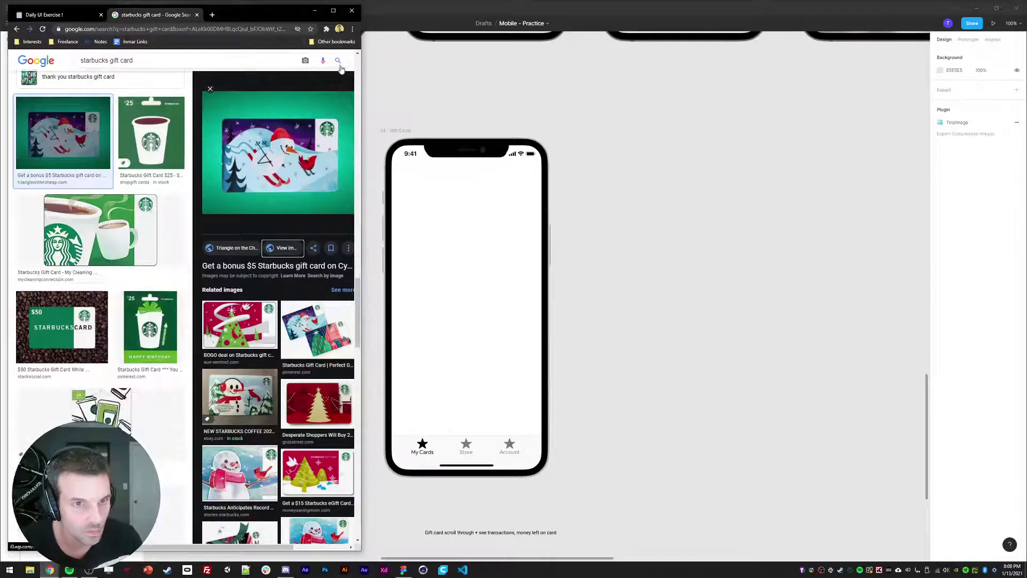
Look further through the image results and view the plain green-and-white Starbucks Card image at full size
{"action": "scroll", "coordinate": [100, 338], "scroll_direction": "down", "scroll_amount": 10}
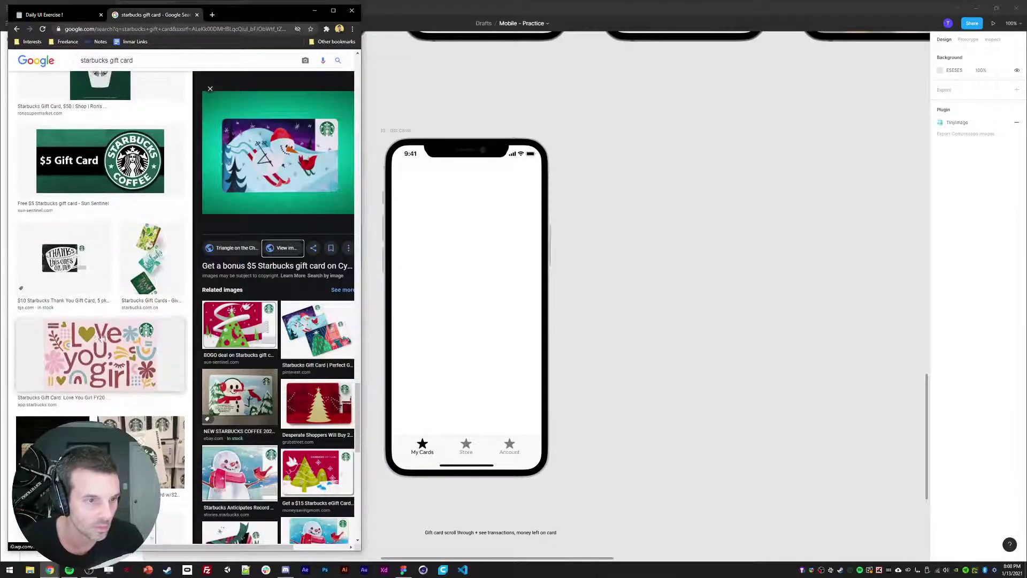
{"action": "scroll", "coordinate": [102, 338], "scroll_direction": "down", "scroll_amount": 13}
{"action": "key", "text": "Home"}
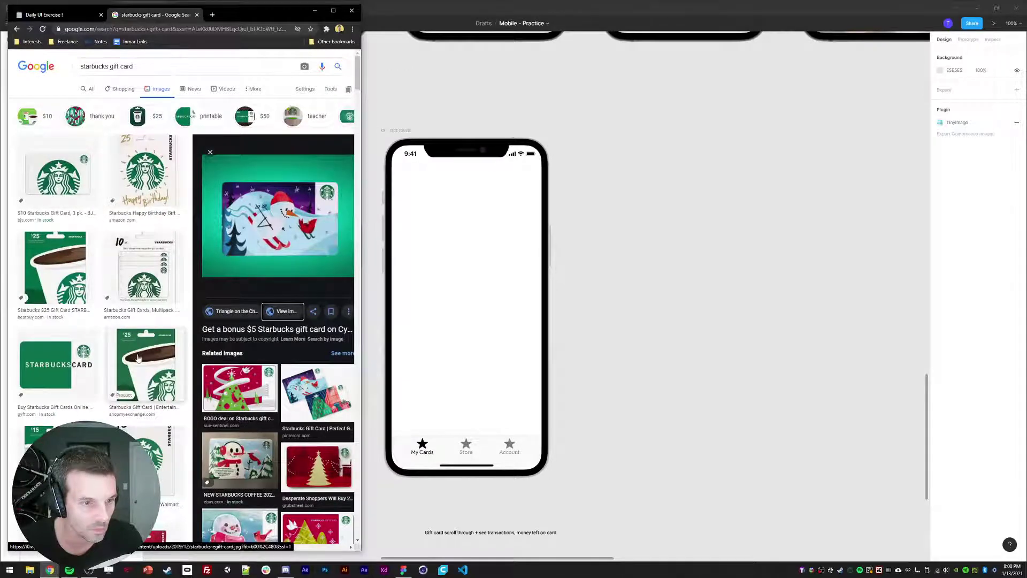
{"action": "scroll", "coordinate": [138, 358], "scroll_direction": "down", "scroll_amount": 1}
{"action": "left_click", "coordinate": [54, 292]}
{"action": "left_click", "coordinate": [276, 263]}
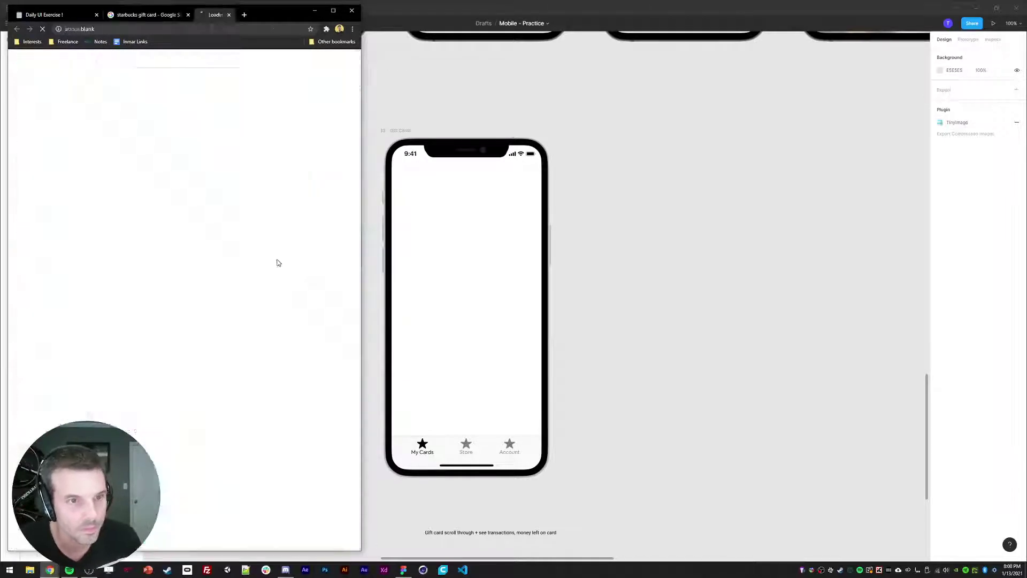
{"action": "key", "text": "ctrl+w"}
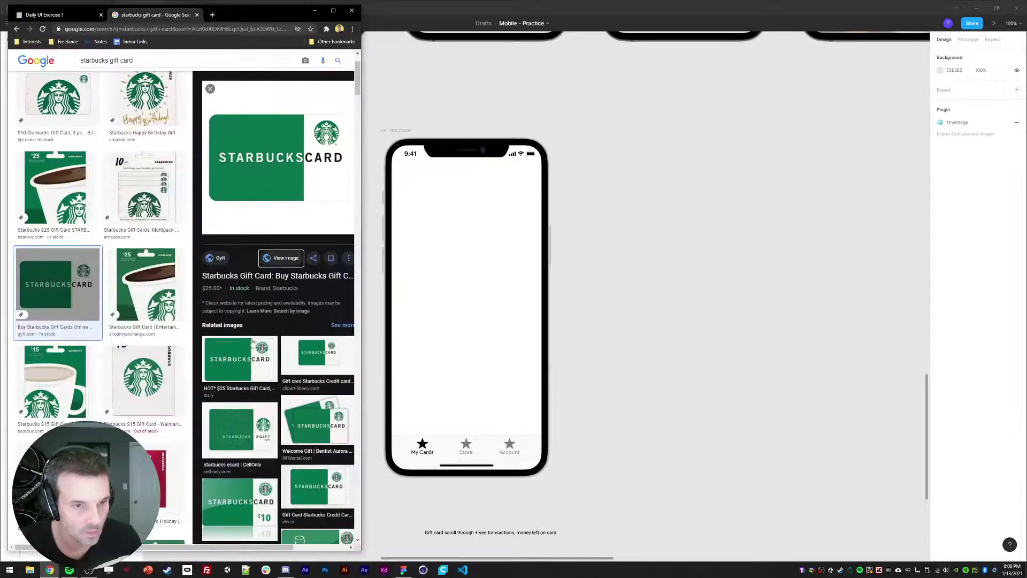
Check two related images of the green-and-white Starbucks Card at full size
{"action": "scroll", "coordinate": [282, 251], "scroll_direction": "down", "scroll_amount": 1}
{"action": "left_click", "coordinate": [282, 252]}
{"action": "left_click", "coordinate": [283, 247]}
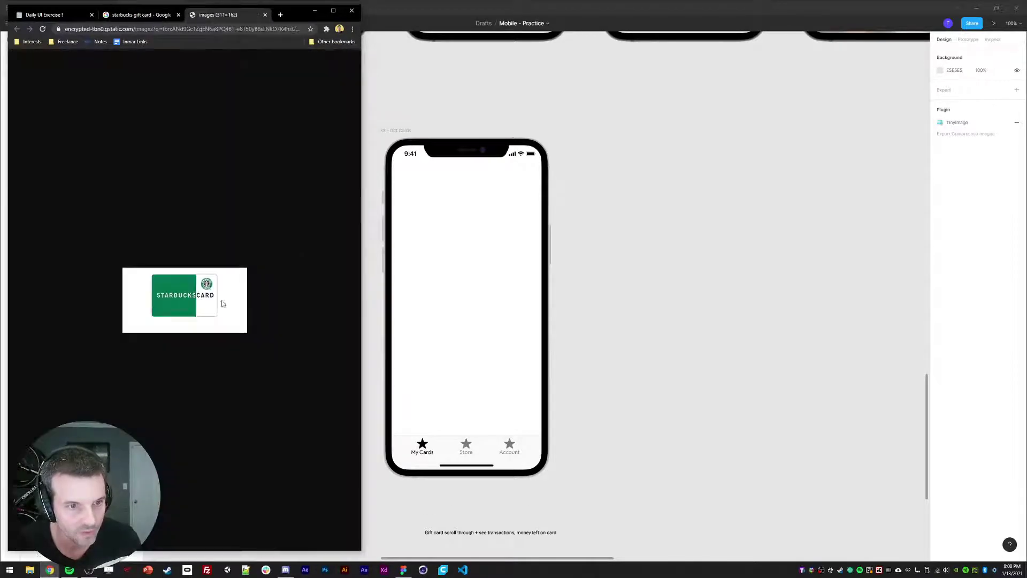
{"action": "key", "text": "ctrl+w"}
{"action": "left_click", "coordinate": [240, 337]}
{"action": "left_click", "coordinate": [283, 248]}
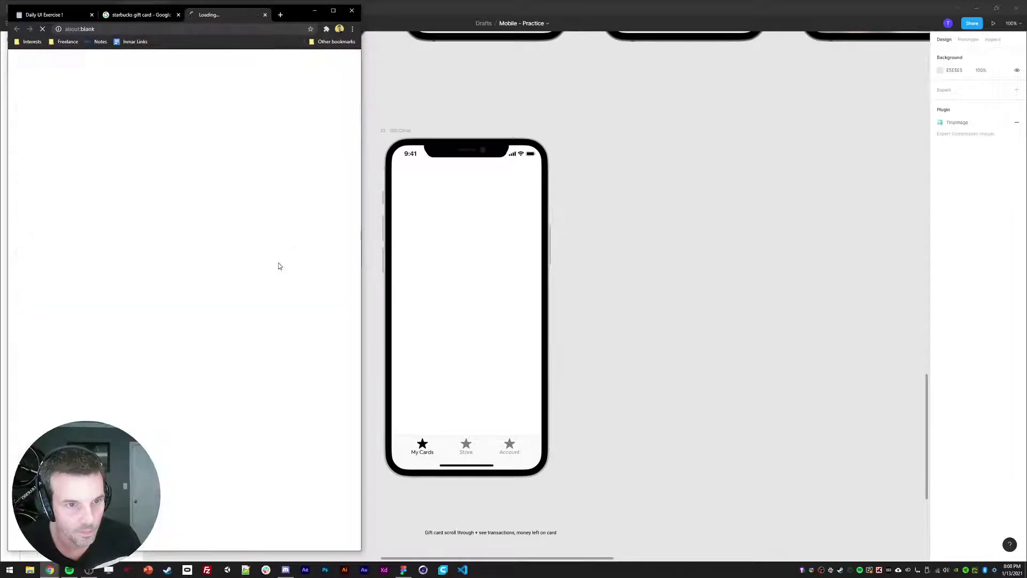
{"action": "key", "text": "ctrl+w"}
View the Clean PNG version of the Starbucks Card at full size and scan the other results again
{"action": "scroll", "coordinate": [246, 254], "scroll_direction": "down", "scroll_amount": 3}
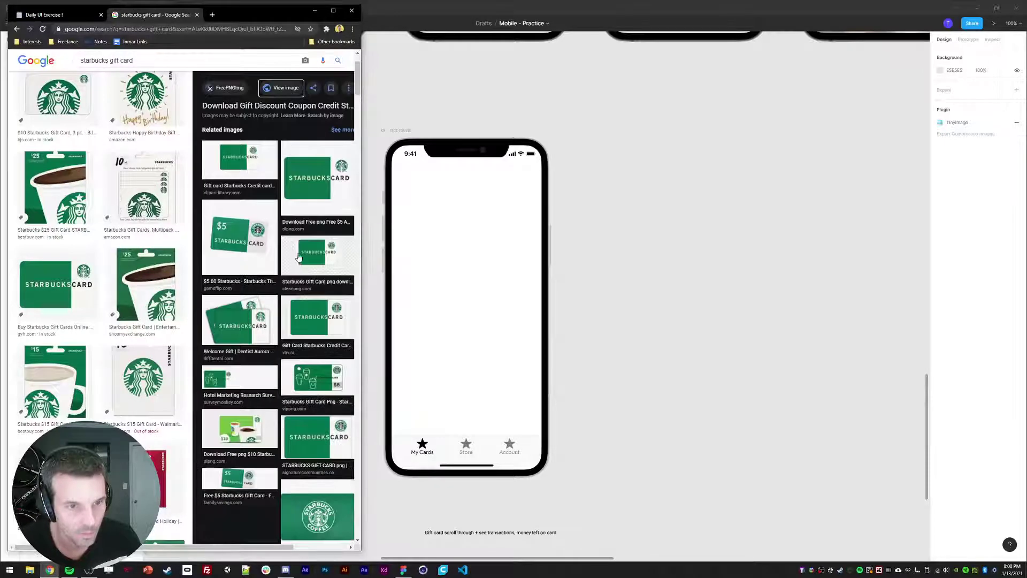
{"action": "left_click", "coordinate": [312, 296]}
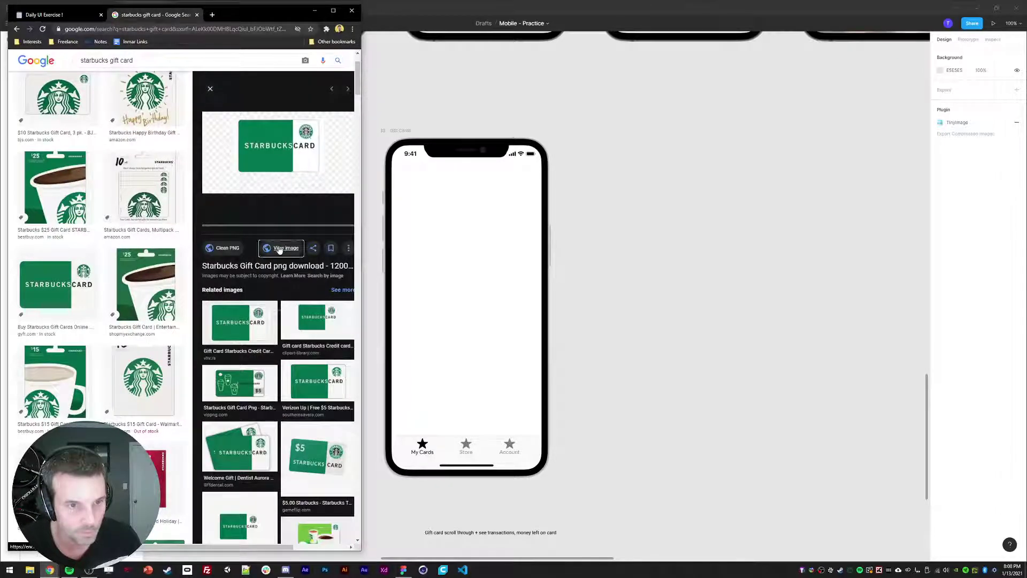
{"action": "left_click", "coordinate": [282, 247]}
{"action": "key", "text": "ctrl+w"}
{"action": "scroll", "coordinate": [141, 297], "scroll_direction": "down", "scroll_amount": 2}
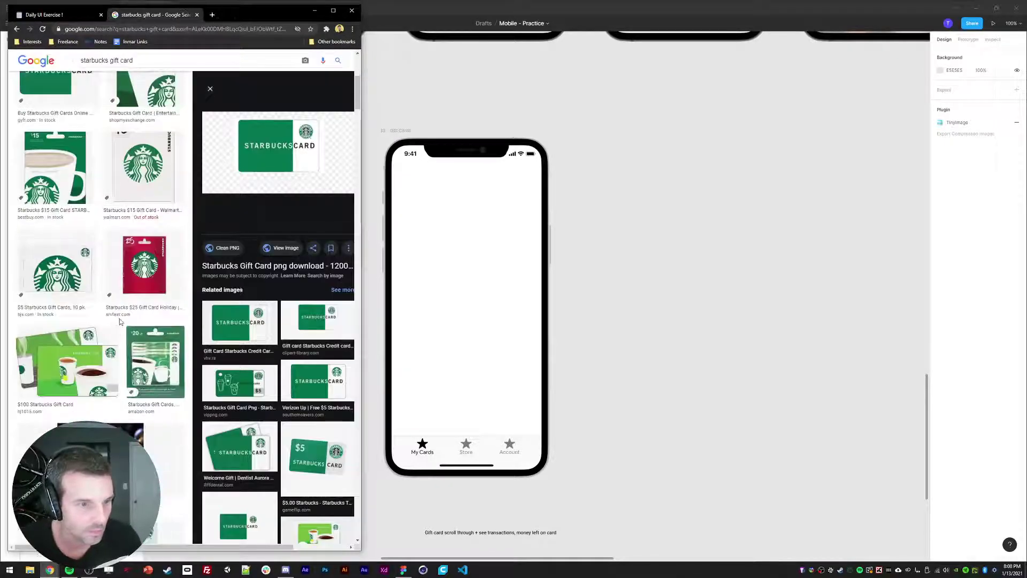
{"action": "scroll", "coordinate": [81, 102], "scroll_direction": "up", "scroll_amount": 3}
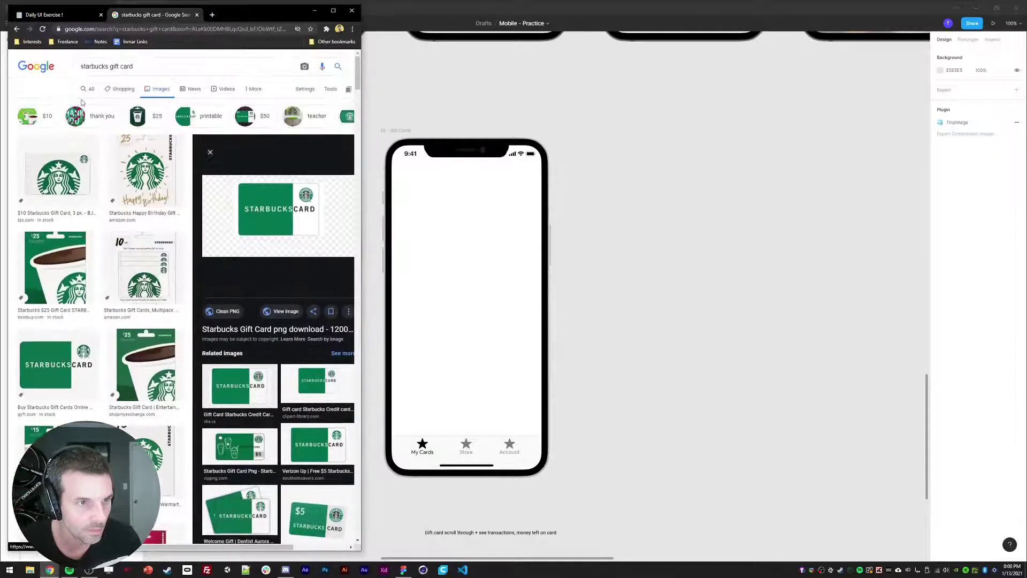
Refine the image search to "starbucks gift card holiday"
{"action": "left_click", "coordinate": [143, 68]}
{"action": "type", "text": "holiday"}
{"action": "key", "text": "Return"}
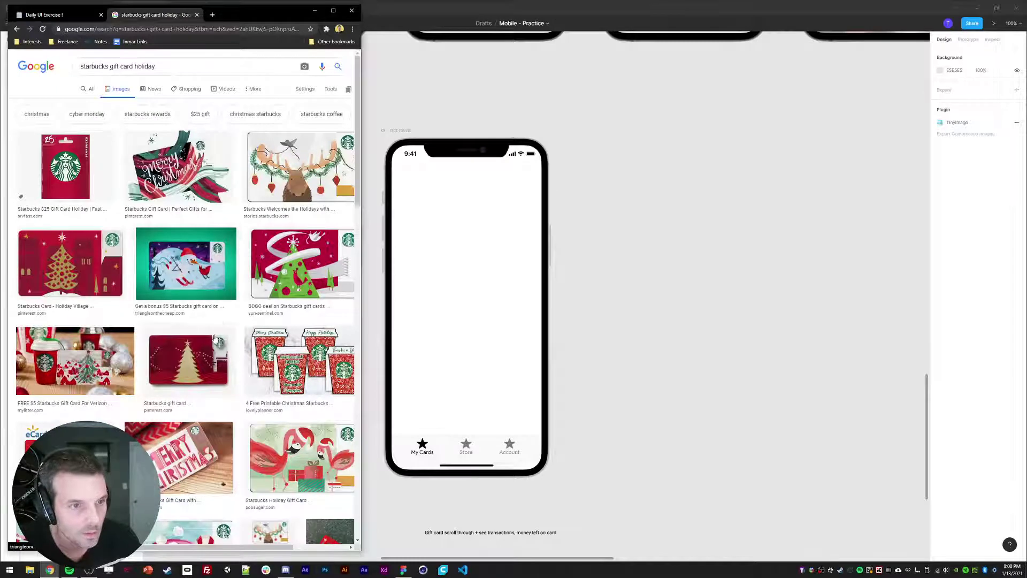
Open the skiing snowman Starbucks card image at full size and copy it
{"action": "scroll", "coordinate": [194, 251], "scroll_direction": "down", "scroll_amount": 1}
{"action": "left_click", "coordinate": [188, 218]}
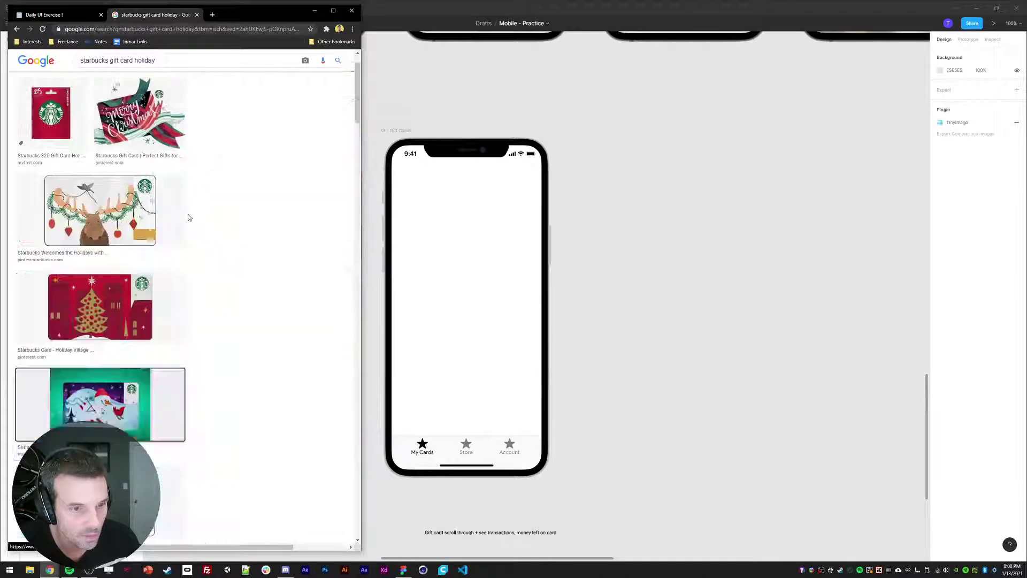
{"action": "left_click", "coordinate": [284, 255]}
{"action": "right_click", "coordinate": [178, 278]}
{"action": "left_click", "coordinate": [204, 303]}
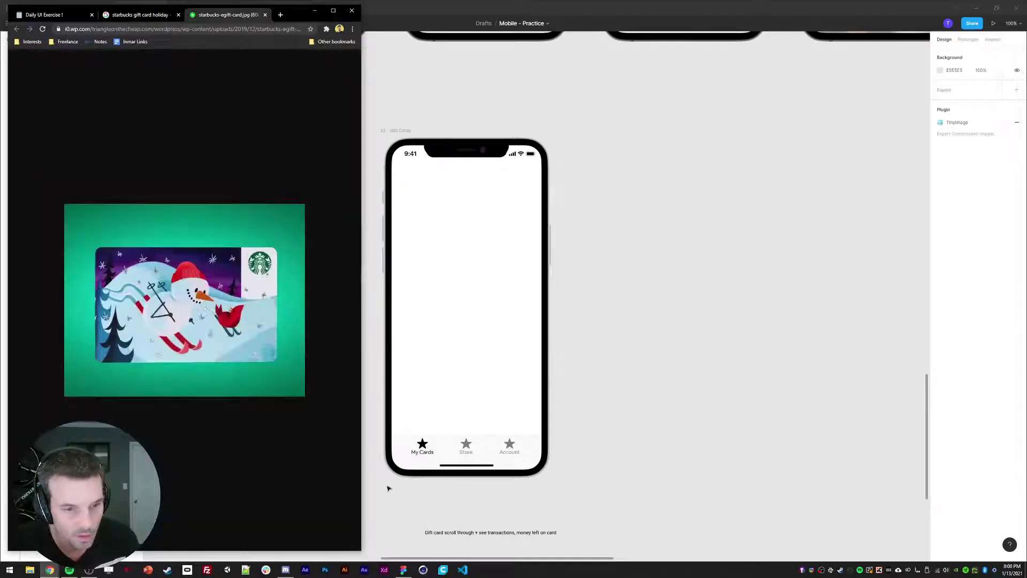
Launch Photoshop and, in the browser, open the red holiday gift card with the gold tree at full size
{"action": "left_click", "coordinate": [325, 569]}
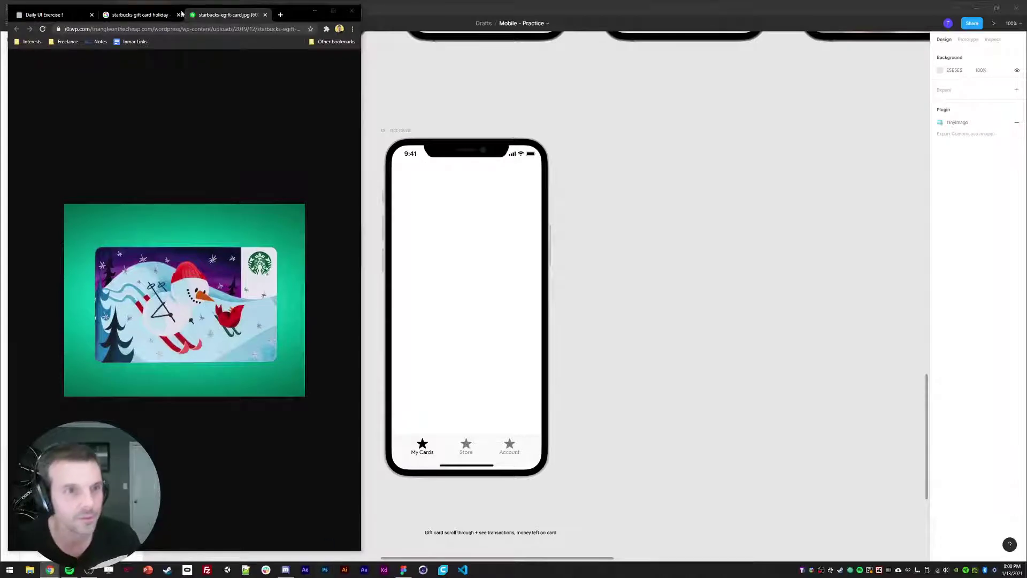
{"action": "scroll", "coordinate": [149, 334], "scroll_direction": "down", "scroll_amount": 5}
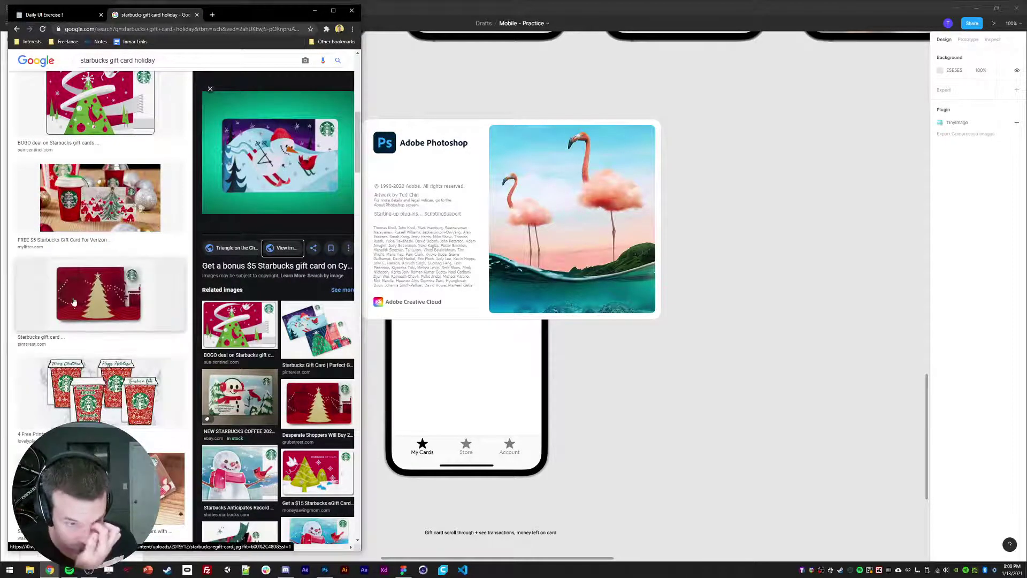
{"action": "left_click", "coordinate": [99, 295]}
{"action": "left_click", "coordinate": [277, 249]}
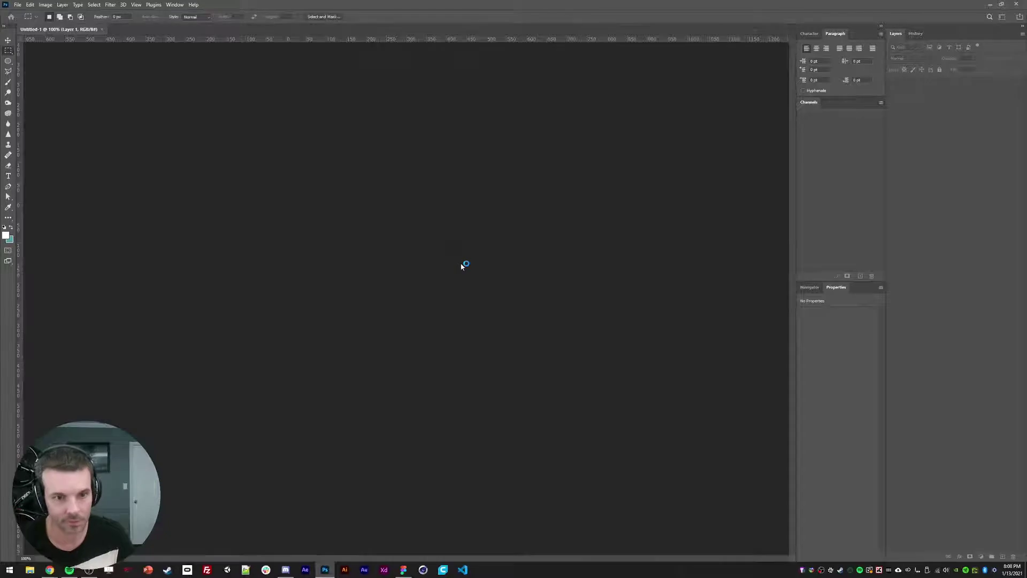
Paste the copied skiing snowman card image into the new Photoshop document
{"action": "key", "text": "ctrl+v"}
{"action": "key", "text": "ctrl+plus"}
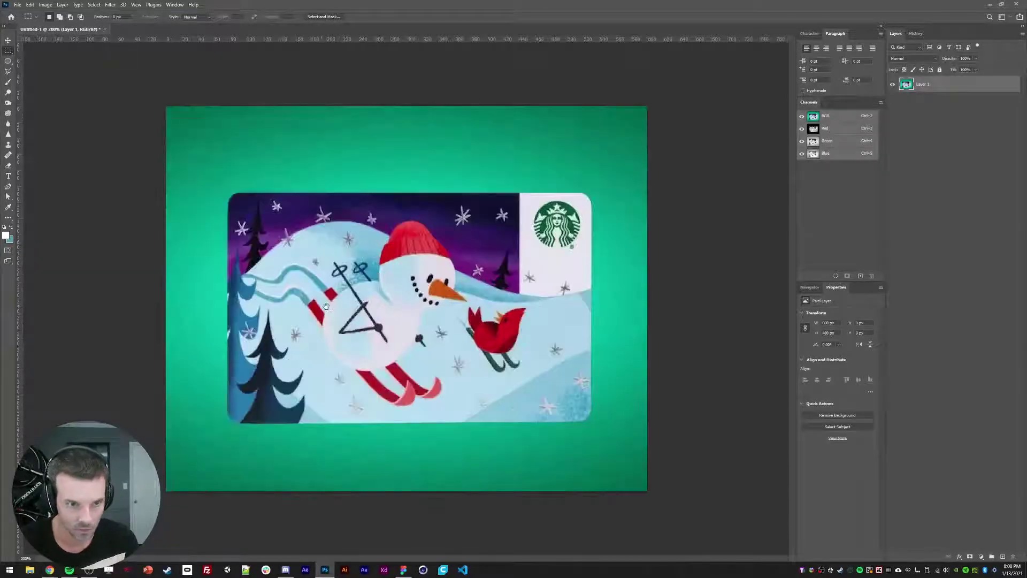
Draw a rounded rectangle shape about 452 × 284 px covering the skiing snowman card
{"action": "key", "text": "u"}
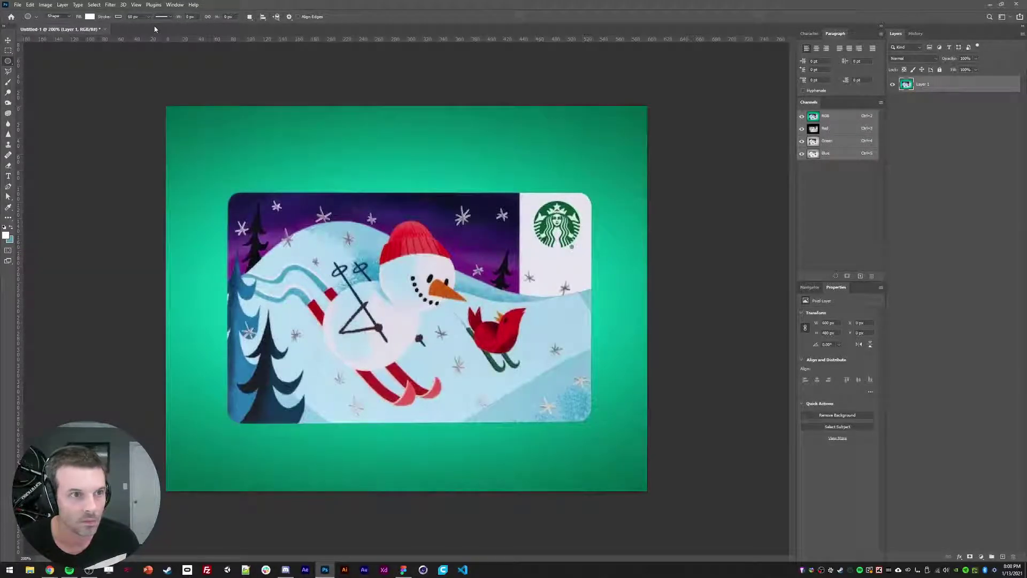
{"action": "key", "text": "shift+u"}
{"action": "key", "text": "shift+u"}
{"action": "key", "text": "shift+u"}
{"action": "key", "text": "shift+u"}
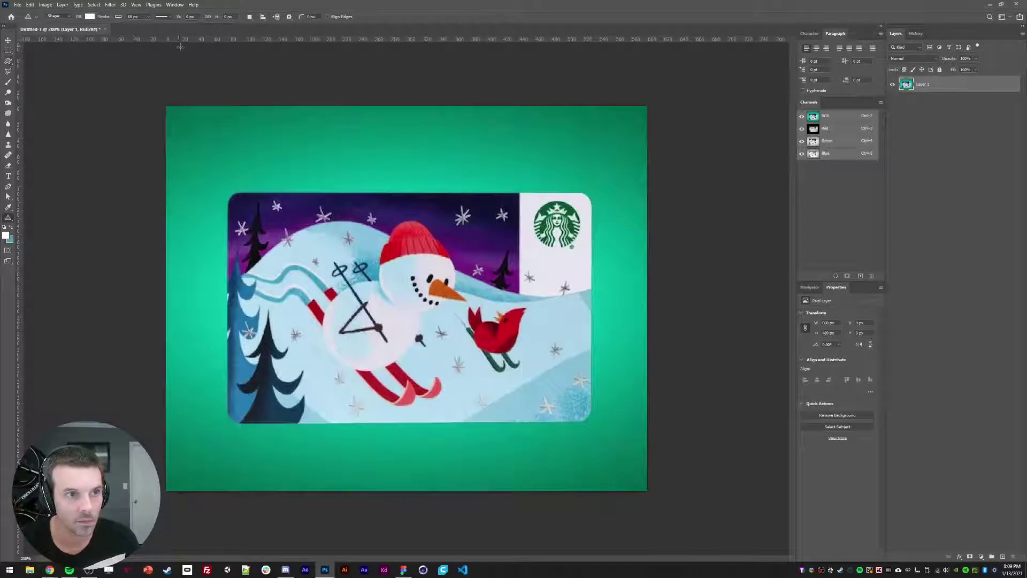
{"action": "key", "text": "shift+u"}
{"action": "key", "text": "shift+u"}
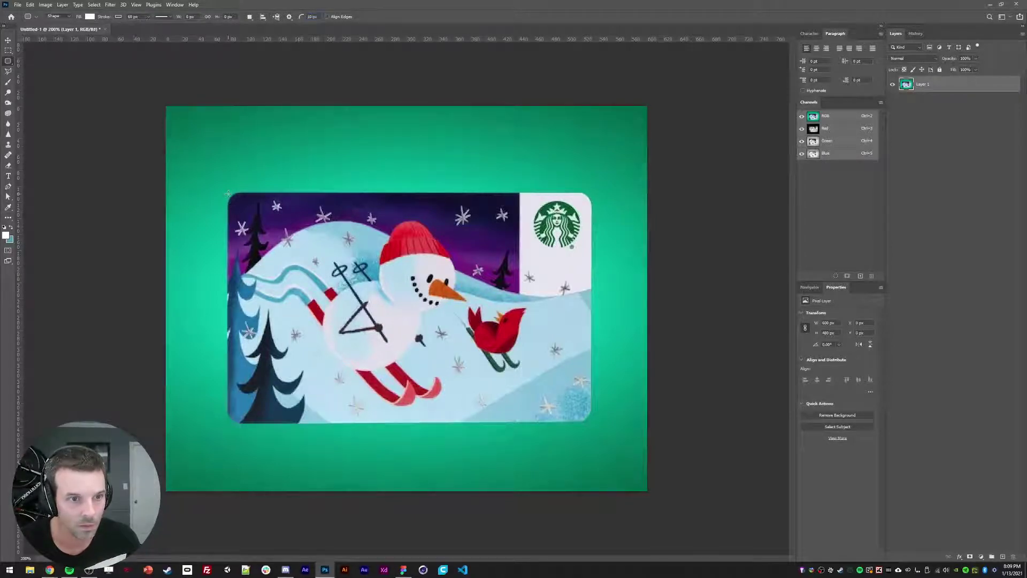
{"action": "mouse_move", "coordinate": [228, 193]}
{"action": "left_mouse_down"}
{"action": "mouse_move", "coordinate": [497, 345]}
{"action": "mouse_move", "coordinate": [591, 422]}
{"action": "left_mouse_up"}
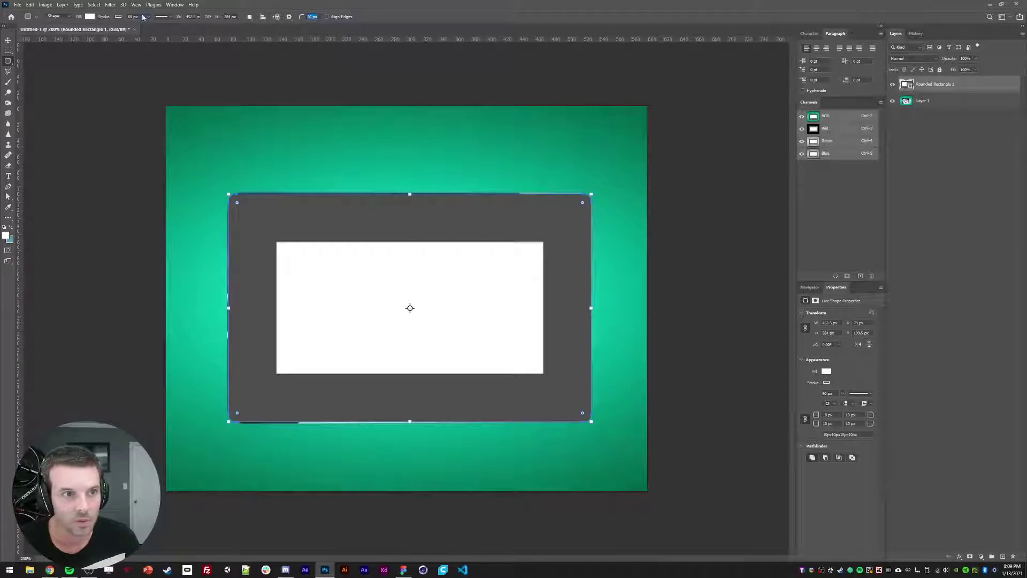
Set the rounded rectangle's stroke to 0 px and all its corner radii to 15 px
{"action": "type", "text": "0"}
{"action": "key", "text": "Return"}
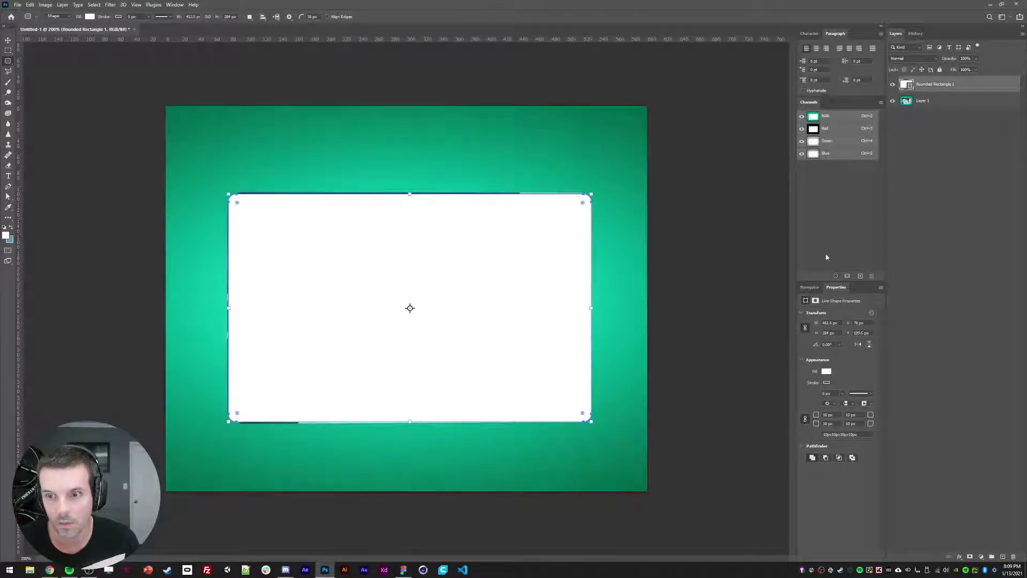
{"action": "type", "text": "20"}
{"action": "key", "text": "Return"}
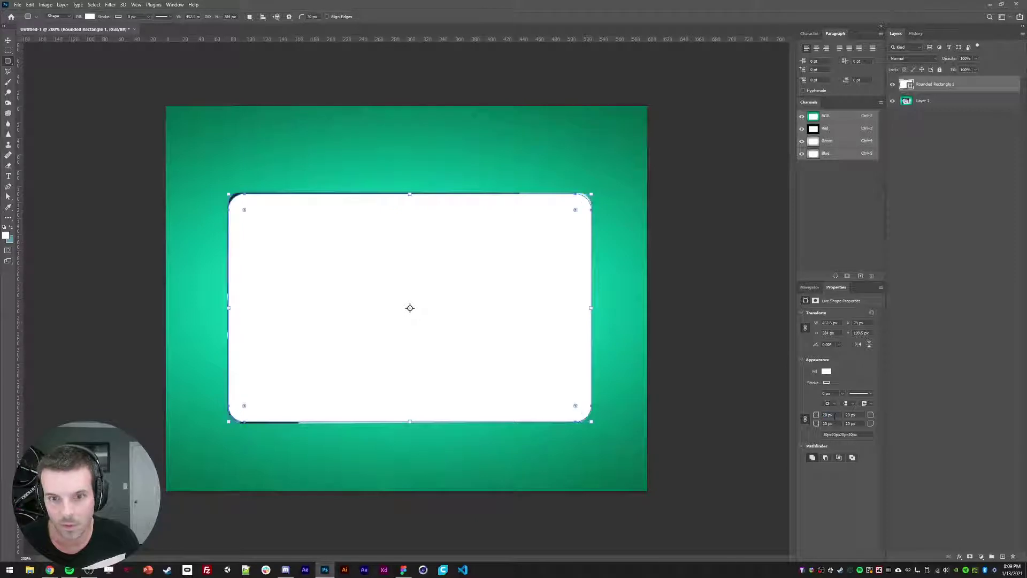
{"action": "key", "text": "Return"}
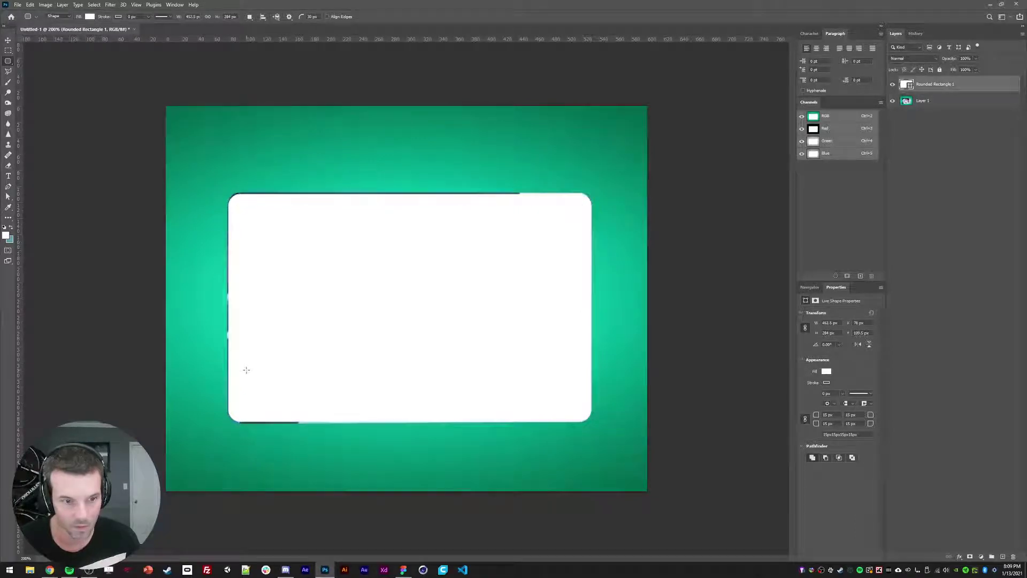
Use the rounded rectangle's outline to copy the card onto its own layer, hiding the rectangle and the original image
{"action": "left_click", "coordinate": [903, 84], "text": "ctrl"}
{"action": "left_click", "coordinate": [893, 85]}
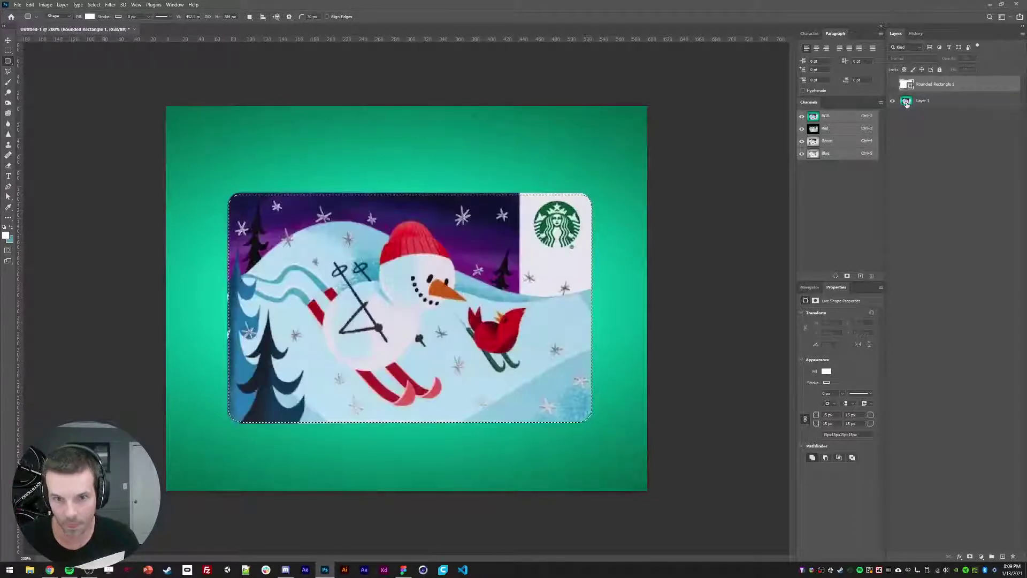
{"action": "left_click", "coordinate": [906, 102]}
{"action": "key", "text": "ctrl+j"}
{"action": "left_click", "coordinate": [892, 117]}
Quick-export the cut-out card layer as a PNG named Card to the Desktop
{"action": "right_click", "coordinate": [916, 102]}
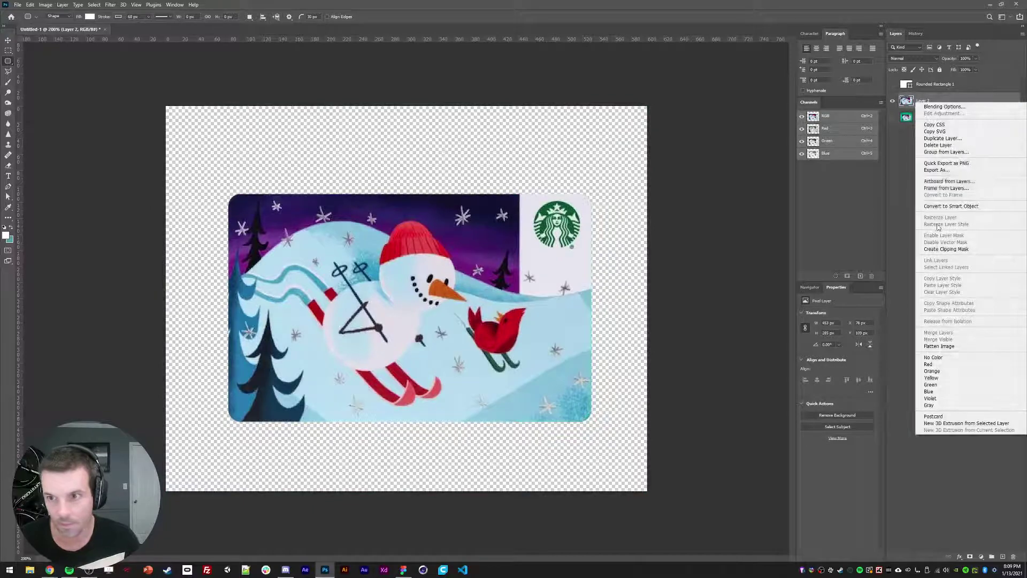
{"action": "left_click", "coordinate": [947, 163]}
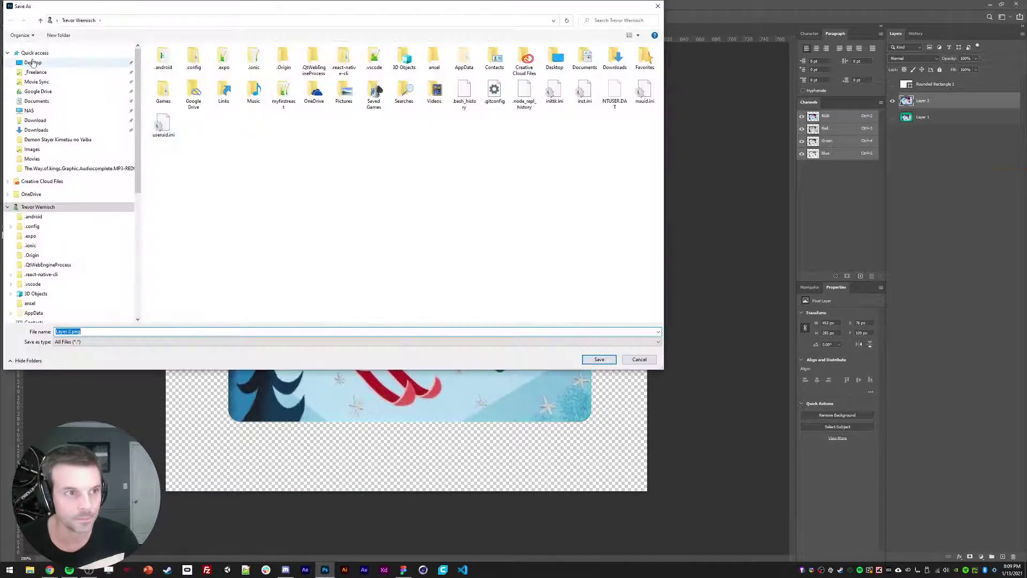
{"action": "key", "text": "ctrl+a"}
{"action": "type", "text": "card"}
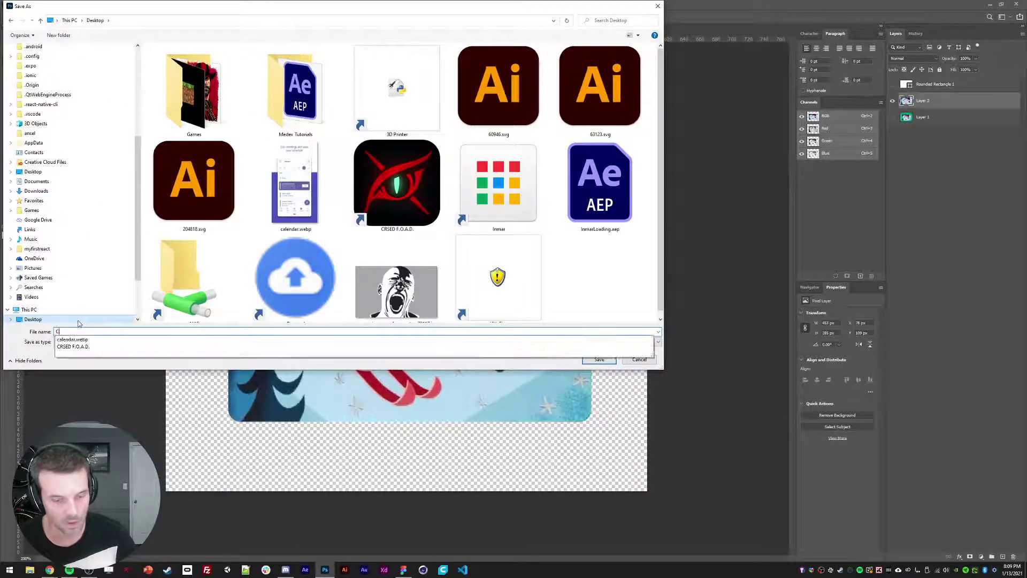
{"action": "key", "text": "Return"}
Switch to Figma and place Card.png in the upper part of the Gift Cards screen at about 301 × 189
{"action": "left_click", "coordinate": [990, 7]}
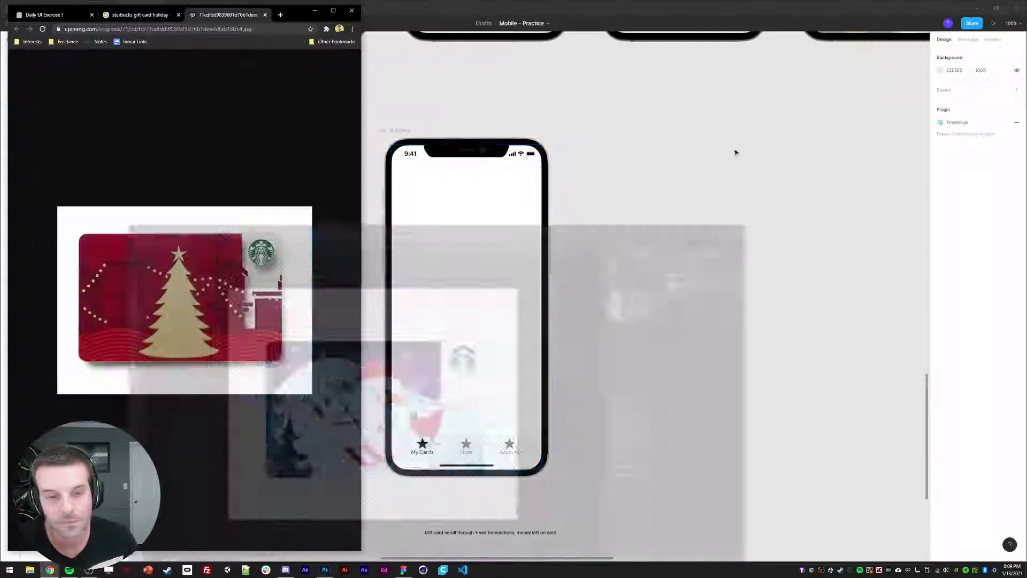
{"action": "left_click", "coordinate": [635, 217]}
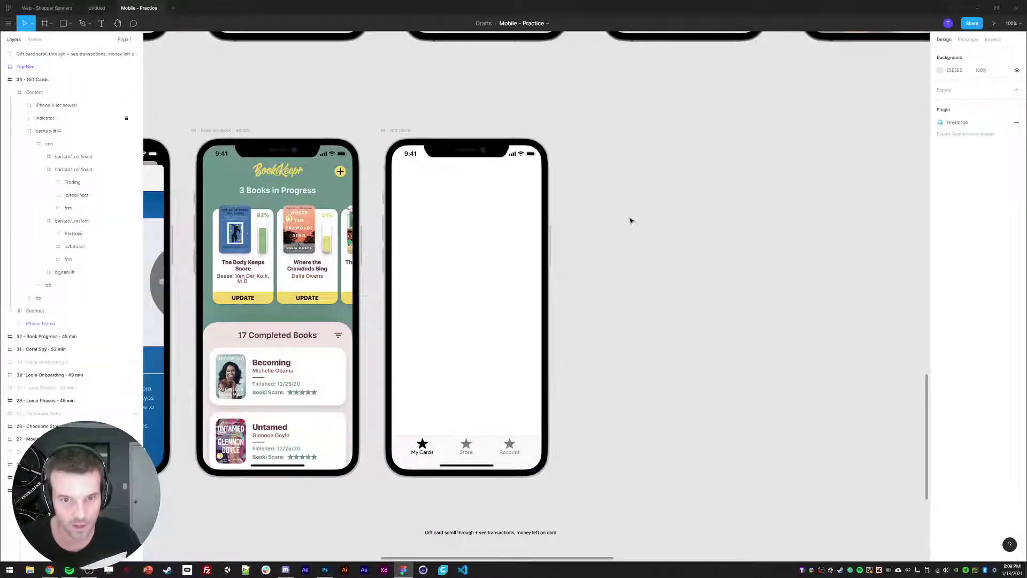
{"action": "key", "text": "ctrl+shift+k"}
{"action": "double_click", "coordinate": [279, 178]}
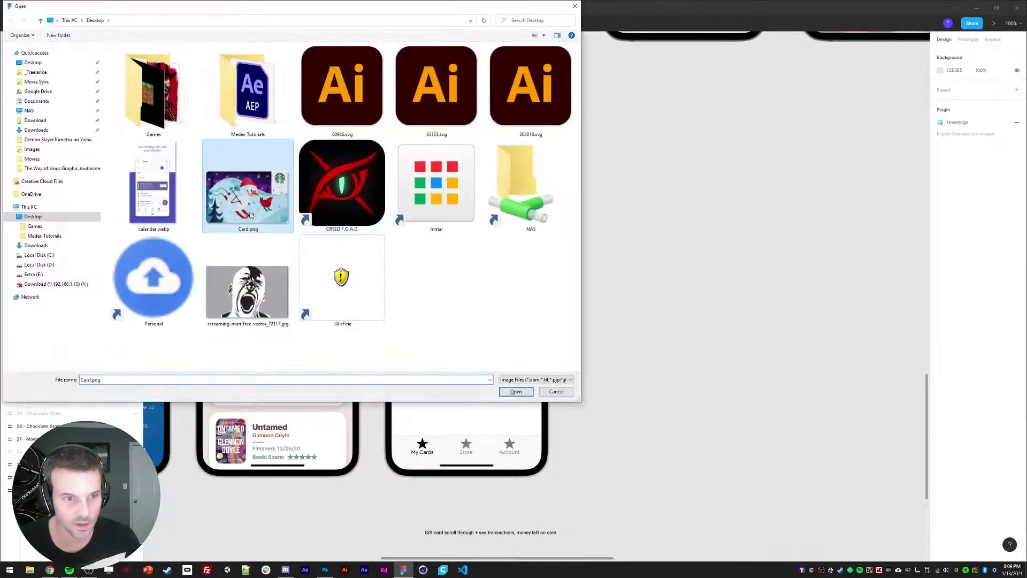
{"action": "left_click", "coordinate": [605, 216]}
{"action": "left_click_drag", "start_coordinate": [513, 156], "coordinate": [424, 202]}
{"action": "left_click_drag", "start_coordinate": [464, 244], "coordinate": [449, 224]}
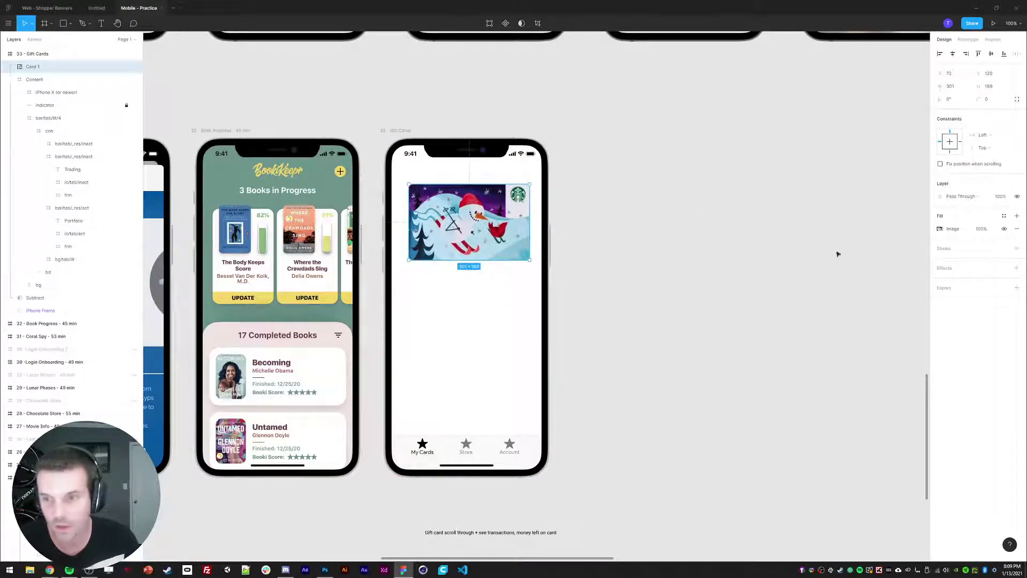
Add a second fill on top of the card's image fill and make it a white linear gradient
{"action": "left_click", "coordinate": [1017, 216]}
{"action": "left_click", "coordinate": [942, 229]}
{"action": "left_click", "coordinate": [850, 230]}
{"action": "left_click", "coordinate": [851, 231]}
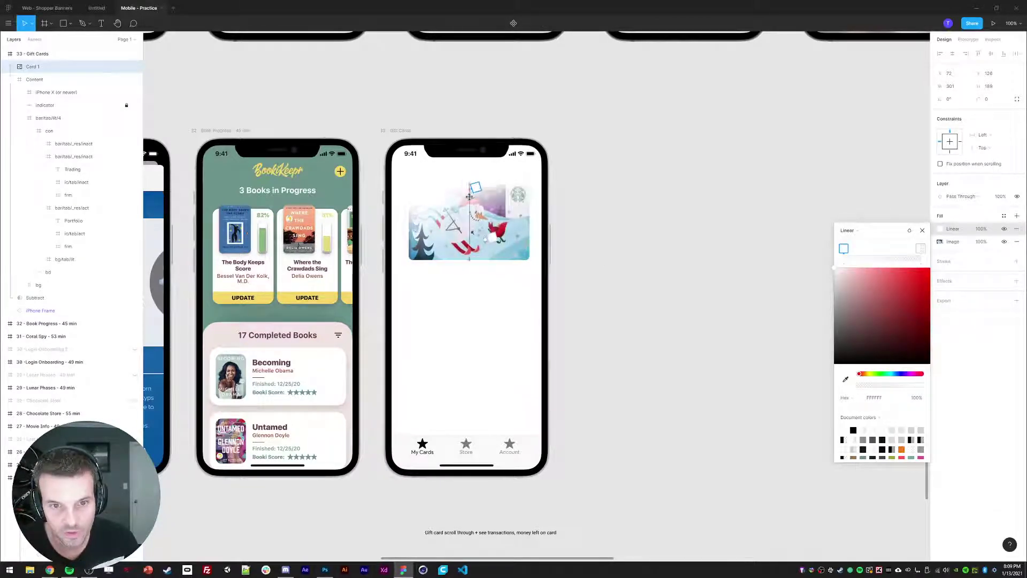
Angle the gradient diagonally across the card and bring its two stops together to form a hard edge
{"action": "left_click_drag", "start_coordinate": [475, 185], "coordinate": [475, 217]}
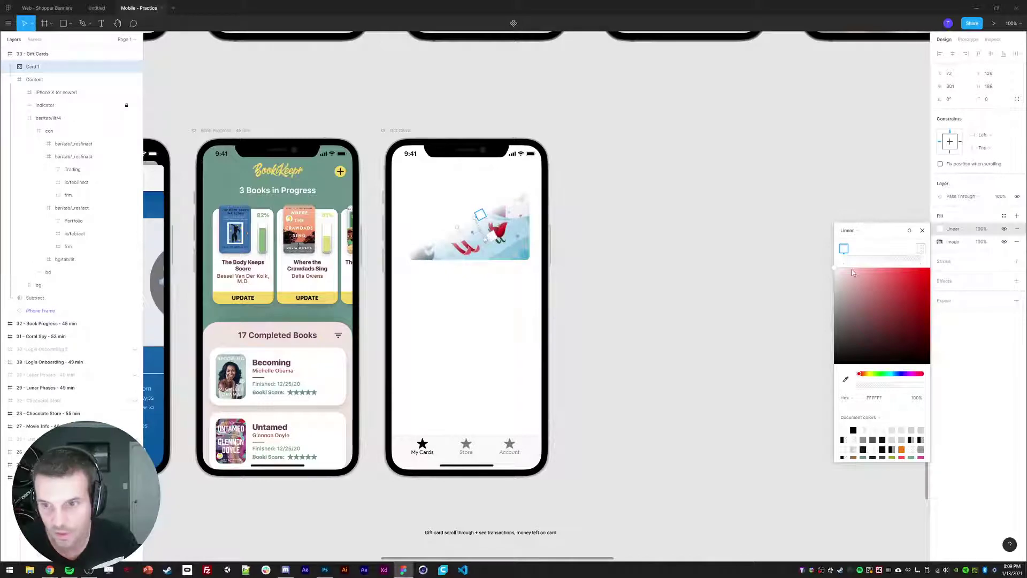
{"action": "left_click_drag", "start_coordinate": [845, 250], "coordinate": [878, 251]}
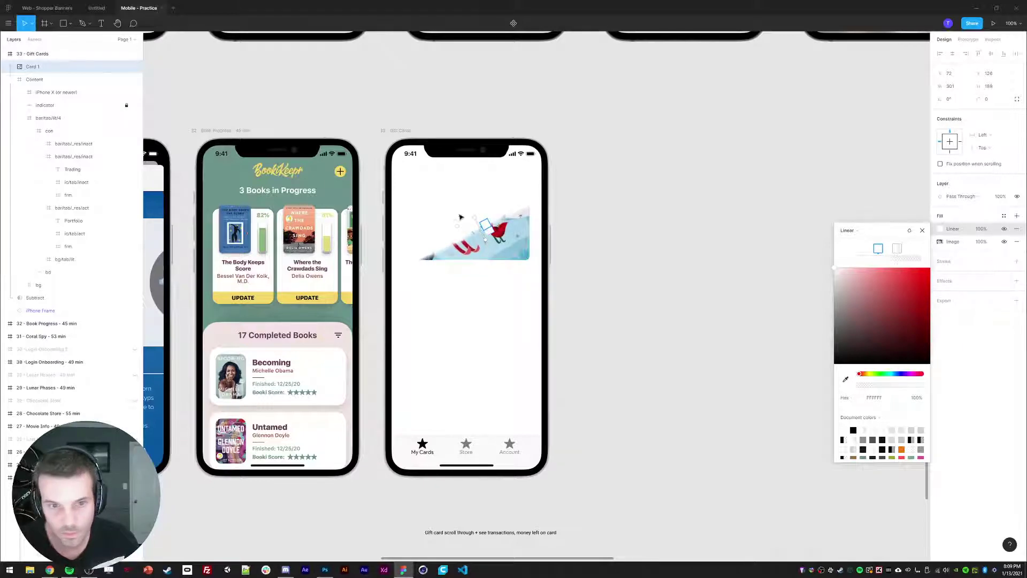
{"action": "left_click_drag", "start_coordinate": [474, 218], "coordinate": [461, 197]}
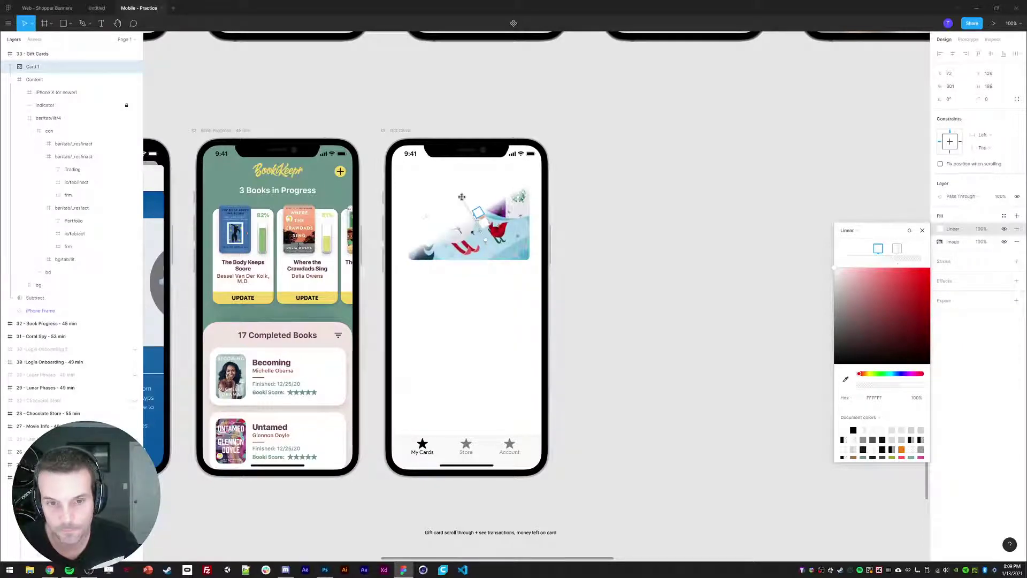
{"action": "left_click_drag", "start_coordinate": [898, 251], "coordinate": [878, 253]}
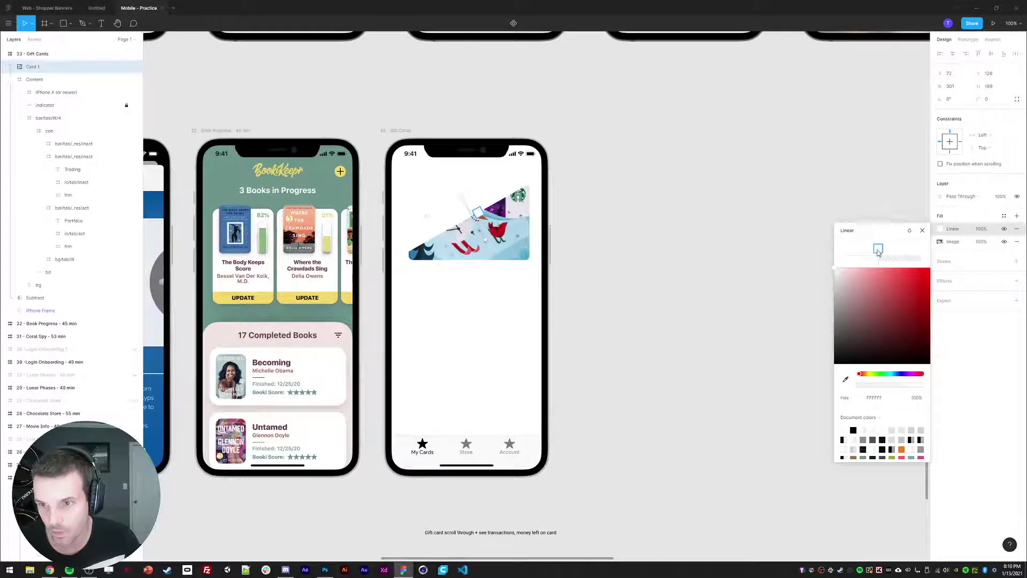
Lower the white gradient stop's opacity to 18% for a subtle glare on the card
{"action": "left_click", "coordinate": [867, 386]}
{"action": "left_click", "coordinate": [870, 385]}
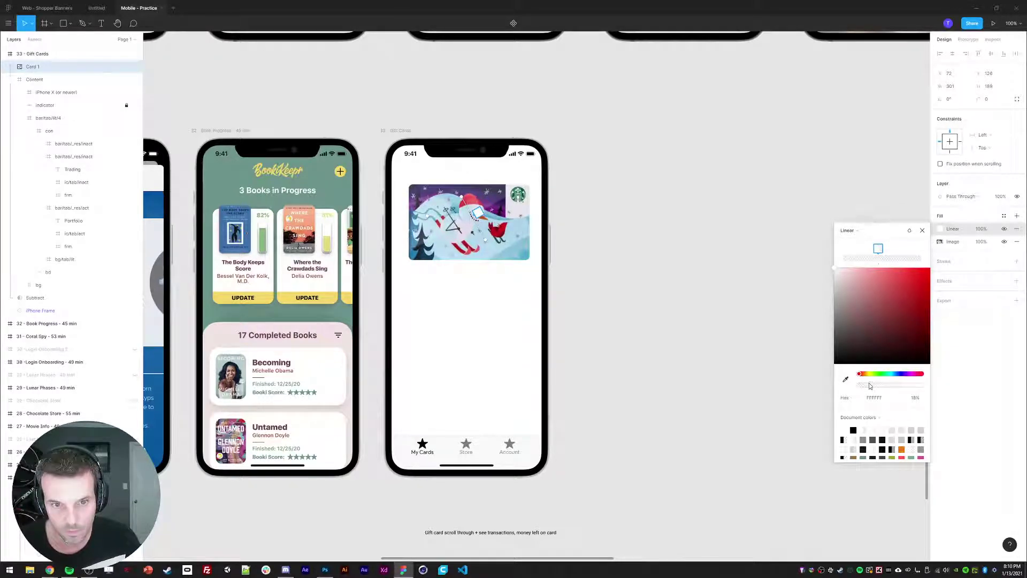
{"action": "left_click", "coordinate": [647, 243]}
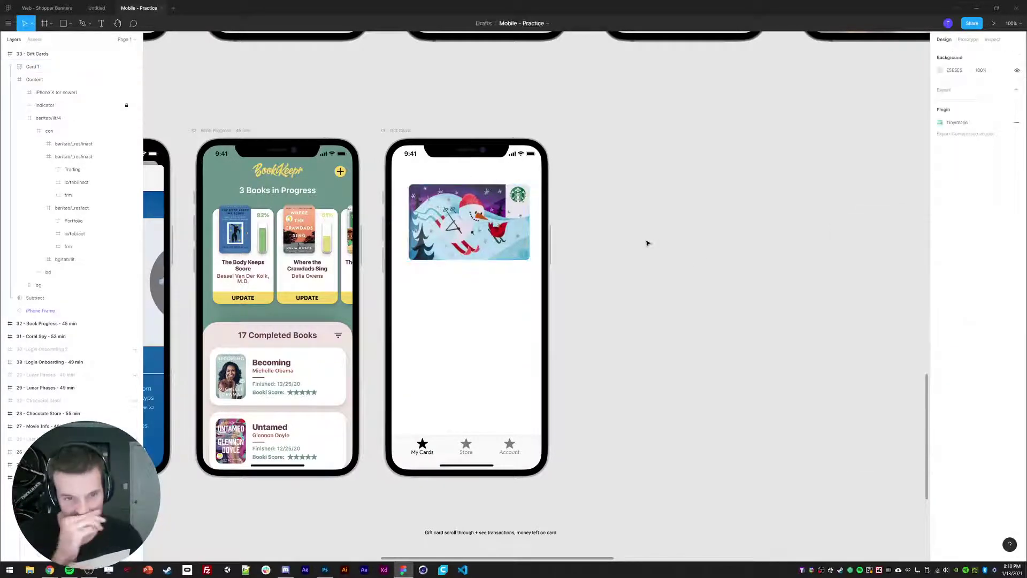
Try to paste all properties of the Becoming book card's background onto the gift card image, and undo it
{"action": "left_click", "coordinate": [489, 255]}
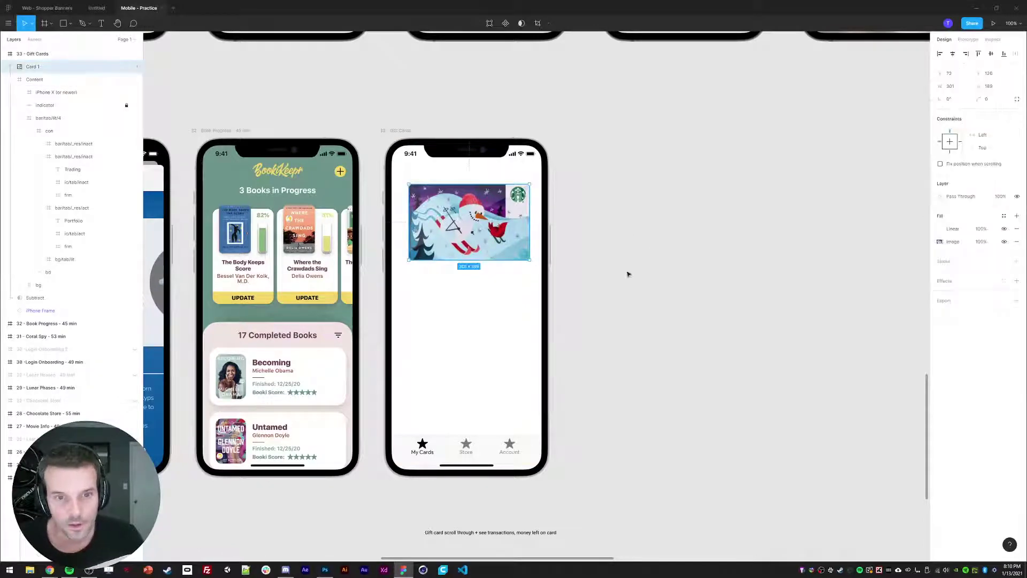
{"action": "scroll", "coordinate": [621, 275], "scroll_direction": "left", "scroll_amount": 3}
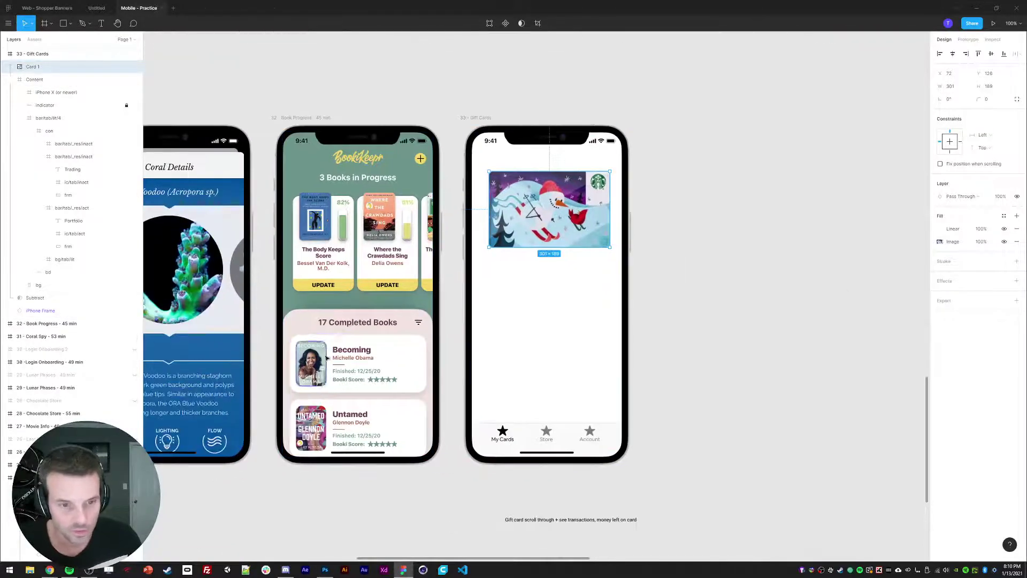
{"action": "left_click", "coordinate": [421, 386], "text": "ctrl"}
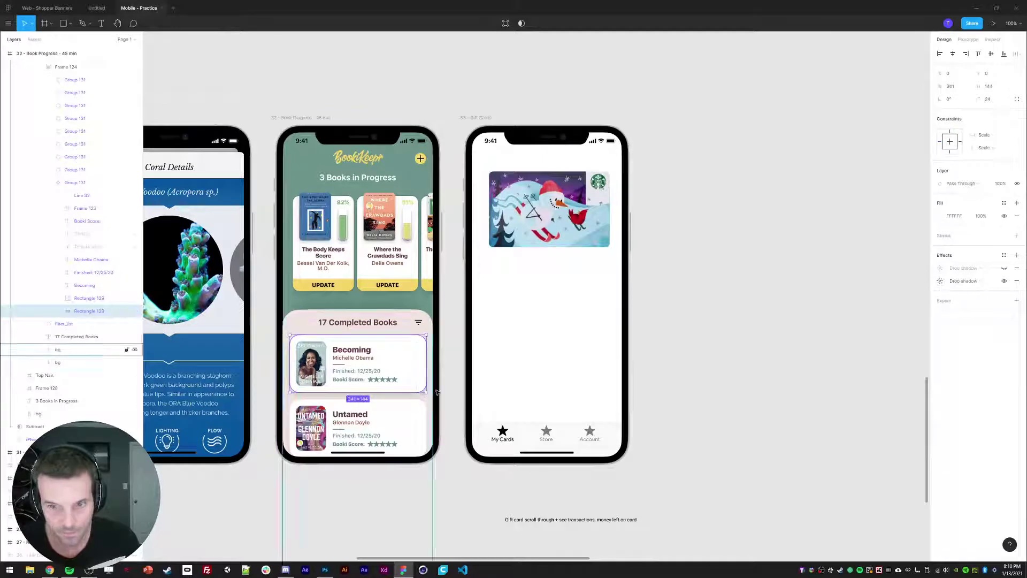
{"action": "key", "text": "ctrl+alt+c"}
{"action": "left_click", "coordinate": [552, 231]}
{"action": "key", "text": "ctrl+alt+v"}
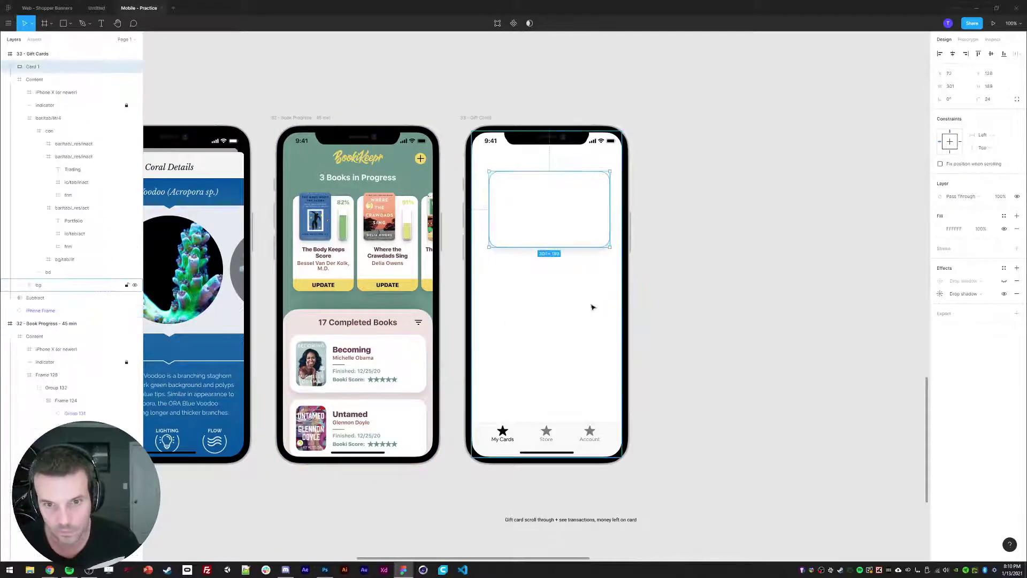
{"action": "key", "text": "ctrl+z"}
{"action": "key", "text": "ctrl+z"}
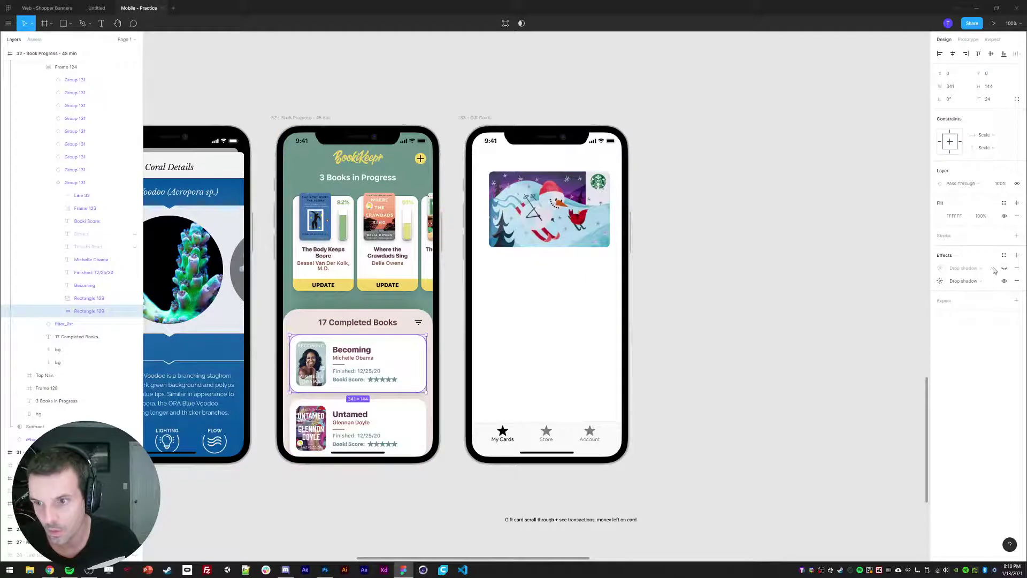
Show the hidden drop shadow on the Becoming book card's background and copy both drop shadows to the gift card
{"action": "left_click", "coordinate": [1004, 268]}
{"action": "left_click", "coordinate": [1008, 270]}
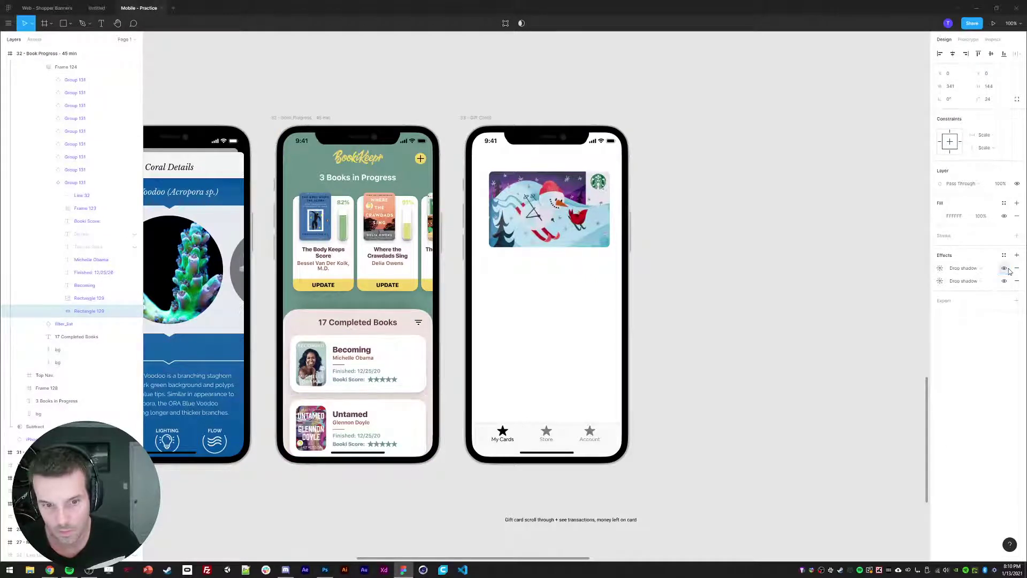
{"action": "left_click", "coordinate": [936, 270]}
{"action": "left_click", "coordinate": [936, 282], "text": "shift"}
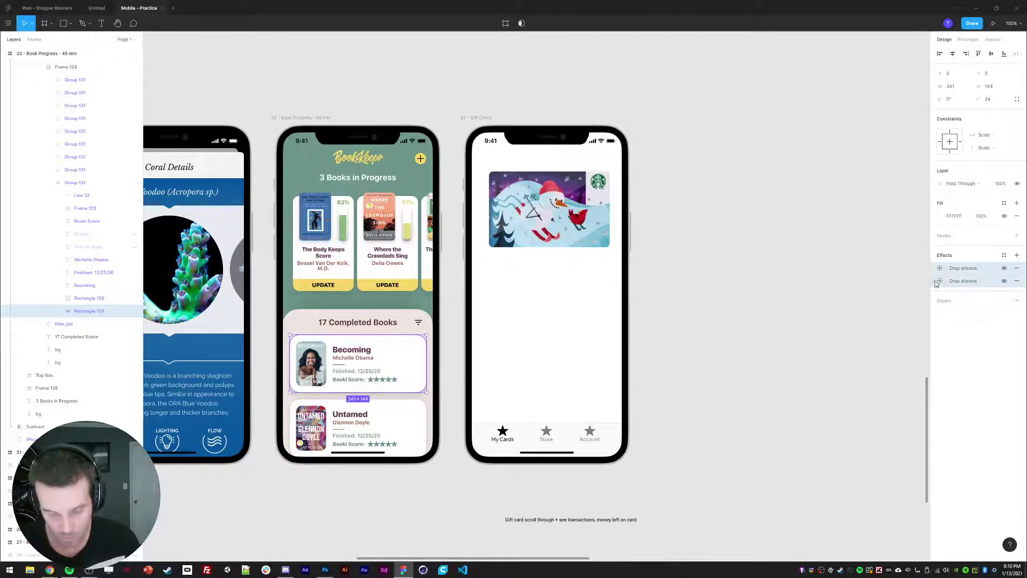
{"action": "left_click", "coordinate": [600, 241]}
{"action": "key", "text": "ctrl+v"}
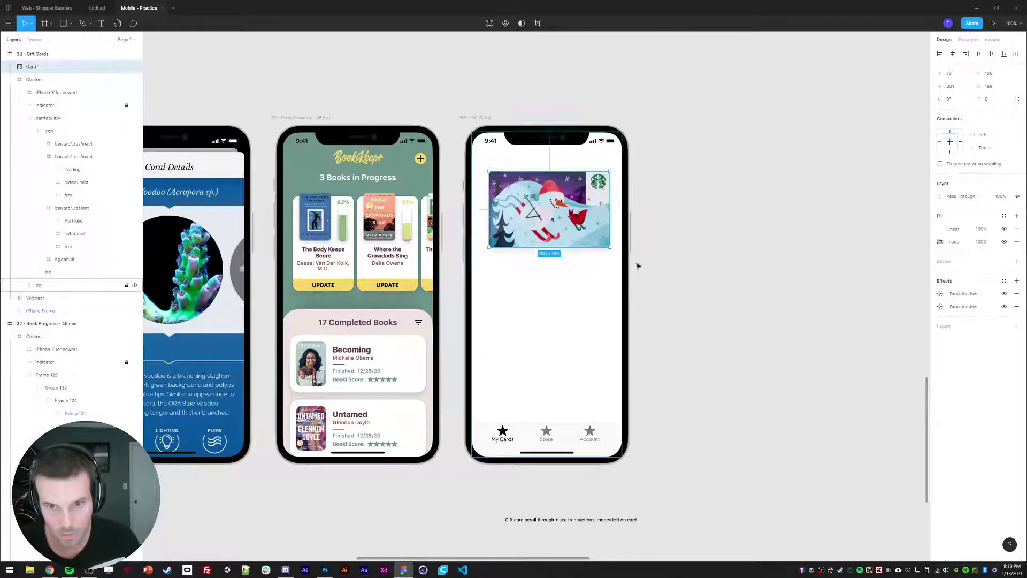
Set the opacity of the gift card's second drop shadow to 20%
{"action": "left_click", "coordinate": [736, 266]}
{"action": "left_click", "coordinate": [567, 240]}
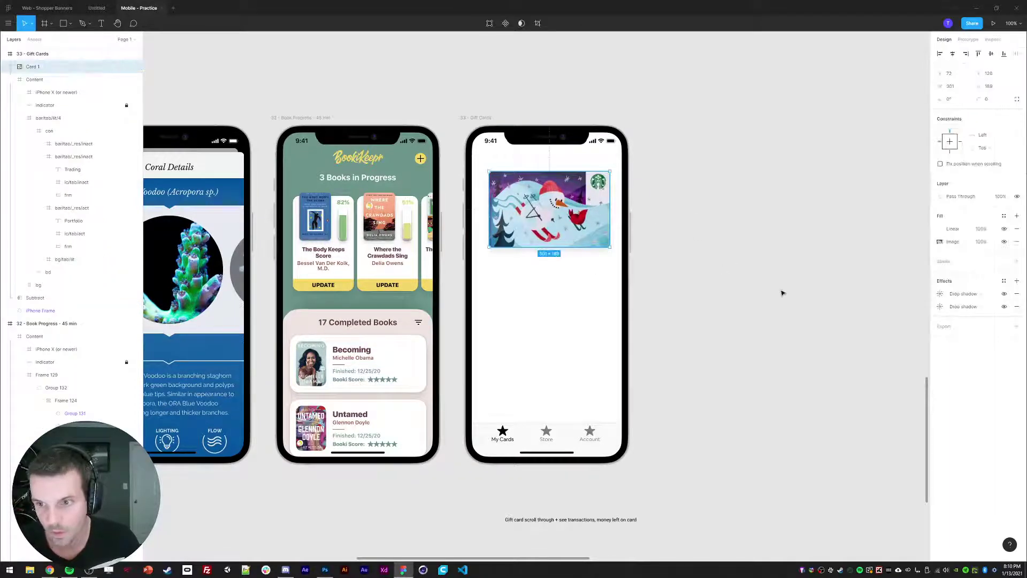
{"action": "left_click", "coordinate": [782, 293]}
{"action": "left_click", "coordinate": [593, 239]}
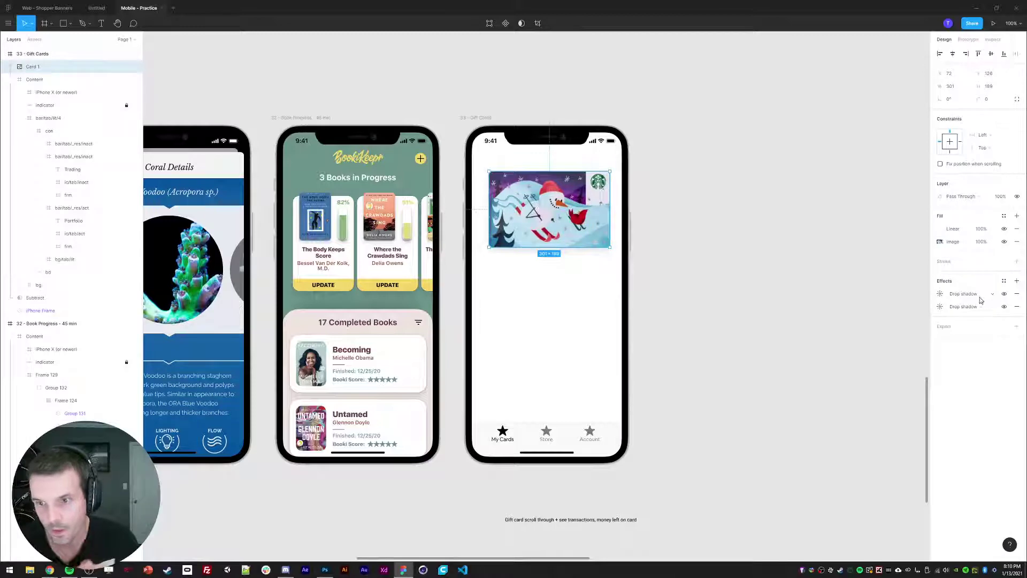
{"action": "left_click", "coordinate": [940, 293]}
{"action": "left_click", "coordinate": [940, 307]}
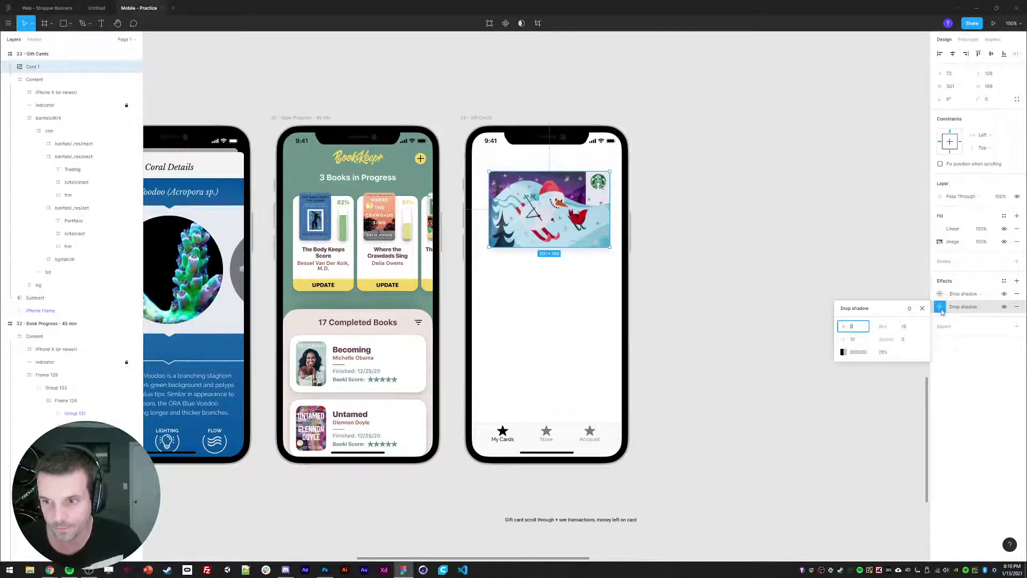
{"action": "left_click", "coordinate": [886, 353]}
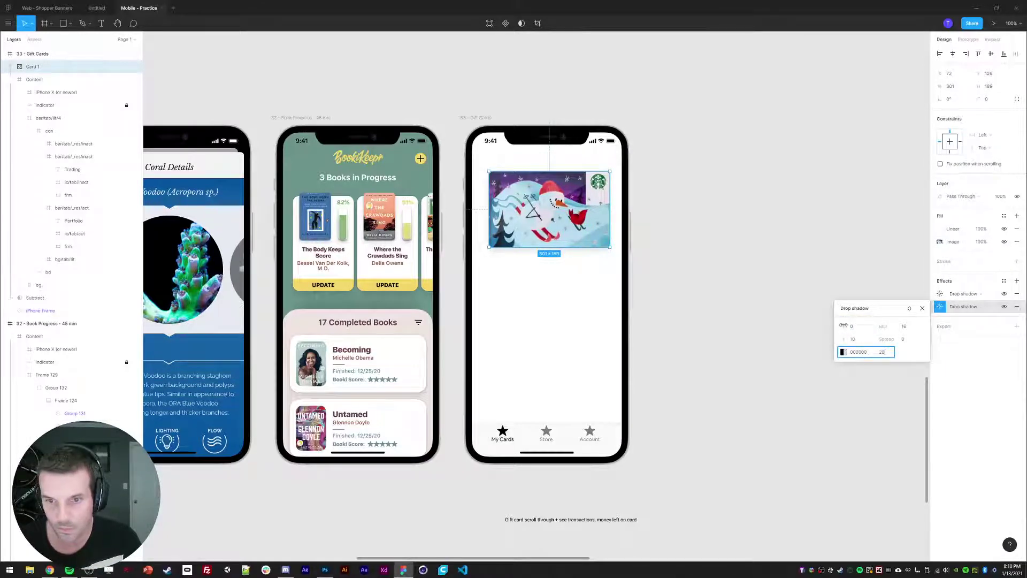
{"action": "left_click", "coordinate": [793, 277]}
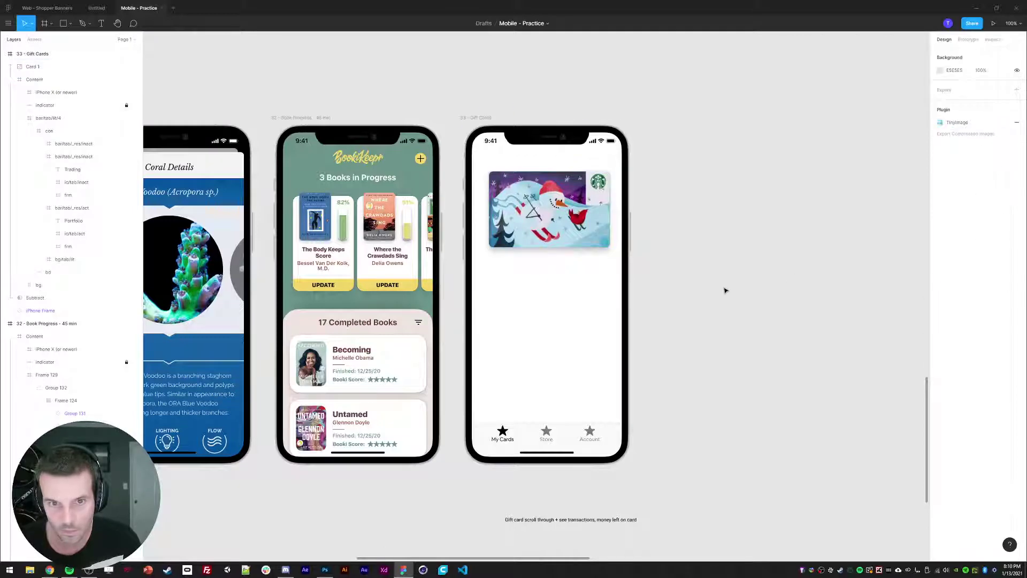
Round the corners of the gift card image to a radius of 10
{"action": "left_click", "coordinate": [506, 216]}
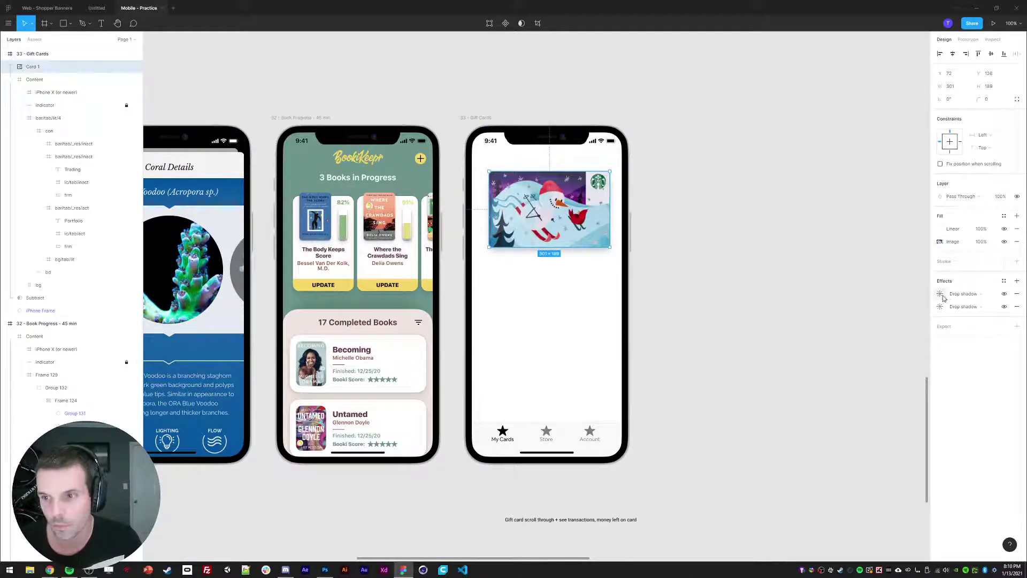
{"action": "left_click", "coordinate": [973, 99]}
{"action": "type", "text": "8"}
{"action": "key", "text": "Return"}
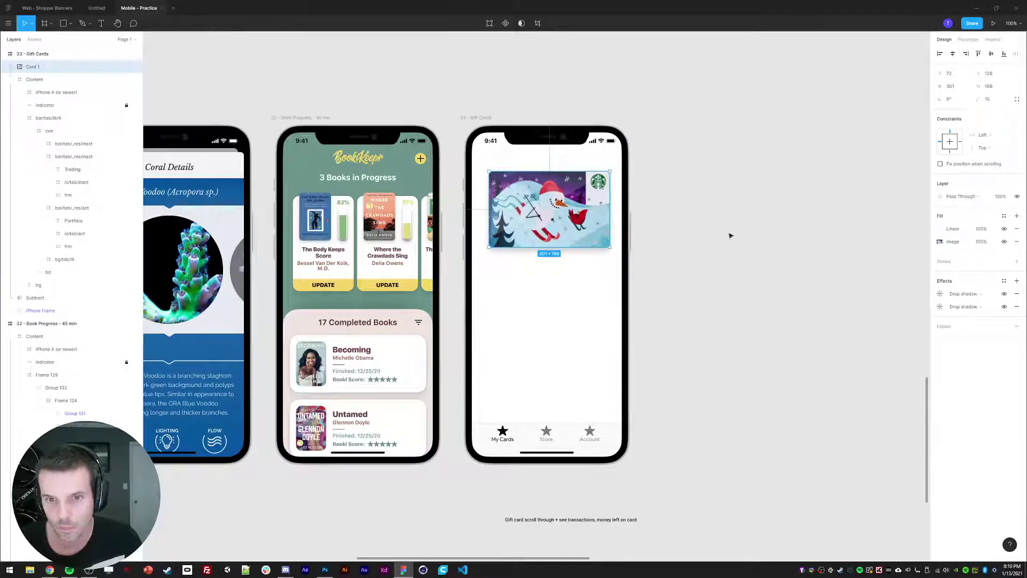
{"action": "key", "text": "ctrl+plus"}
{"action": "left_click_drag", "start_coordinate": [771, 198], "coordinate": [792, 270]}
{"action": "left_click", "coordinate": [793, 269]}
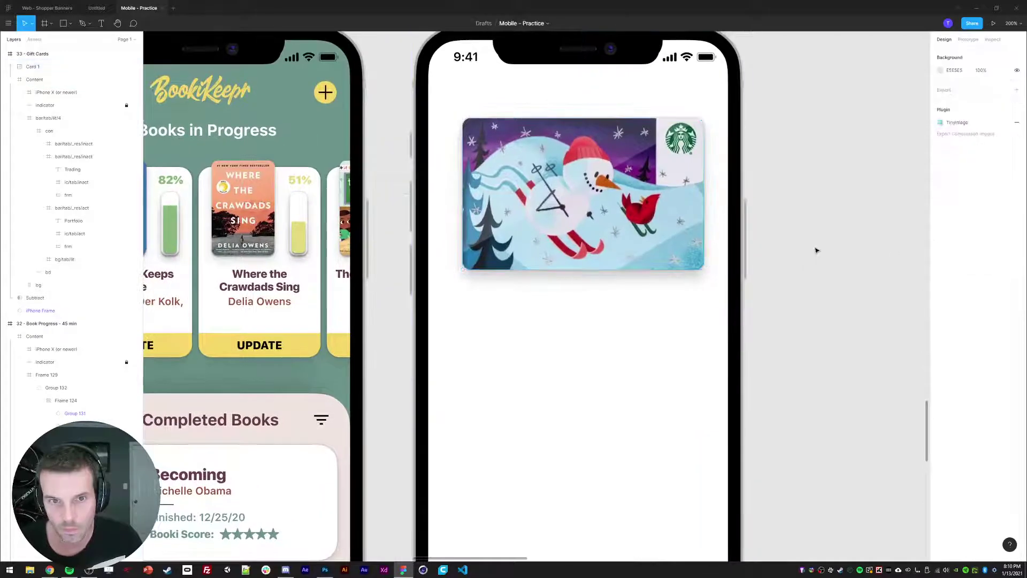
{"action": "scroll", "coordinate": [811, 248], "scroll_direction": "right", "scroll_amount": 1}
{"action": "left_click", "coordinate": [616, 224]}
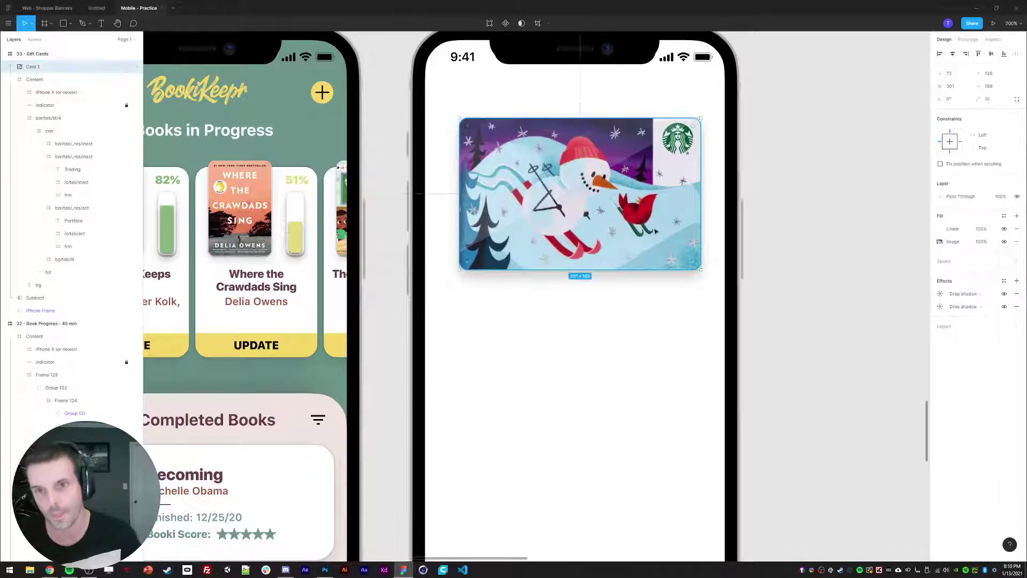
{"action": "left_click", "coordinate": [993, 103]}
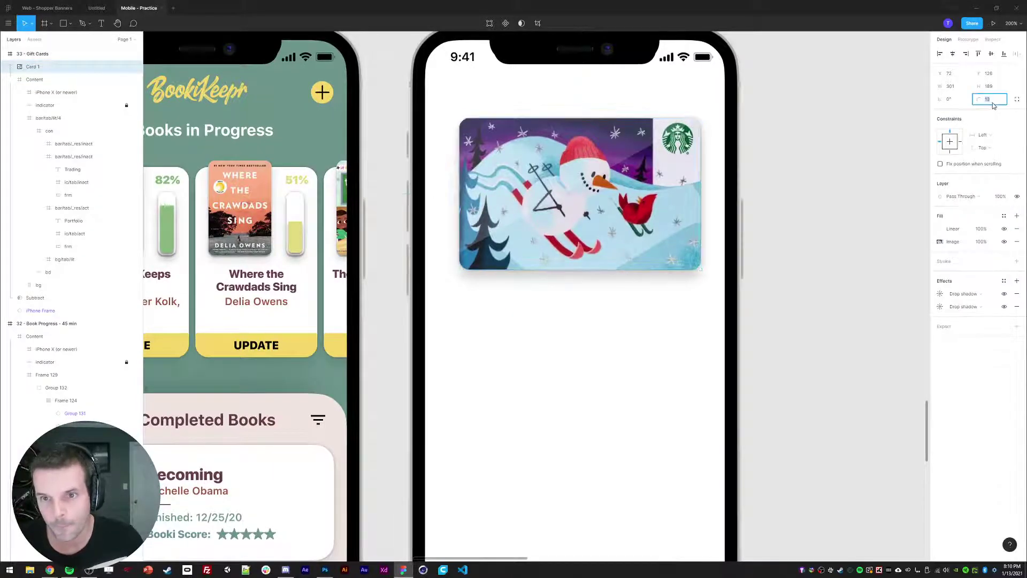
{"action": "key", "text": "ctrl+minus"}
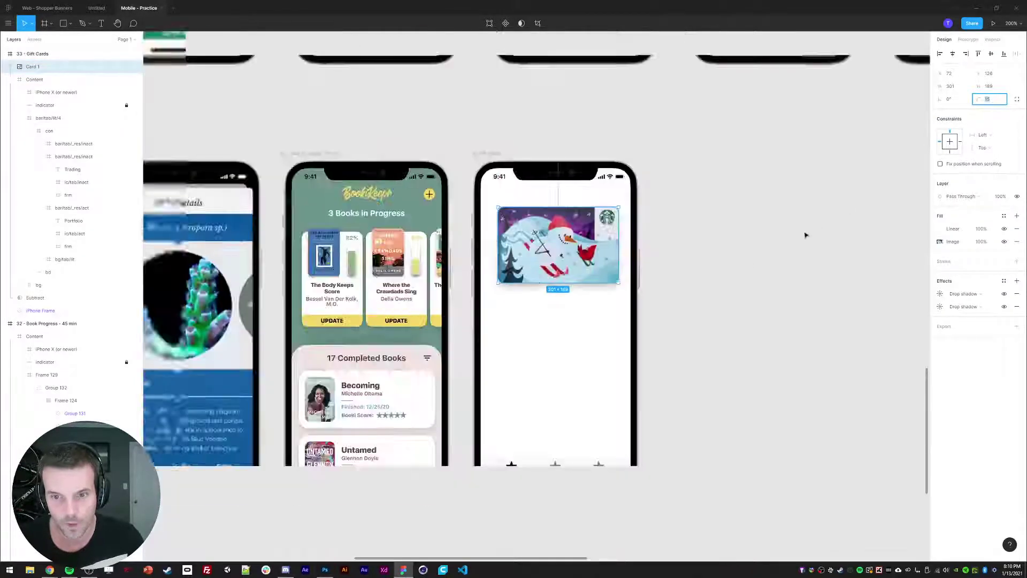
{"action": "key", "text": "ctrl+minus"}
{"action": "key", "text": "ctrl+plus"}
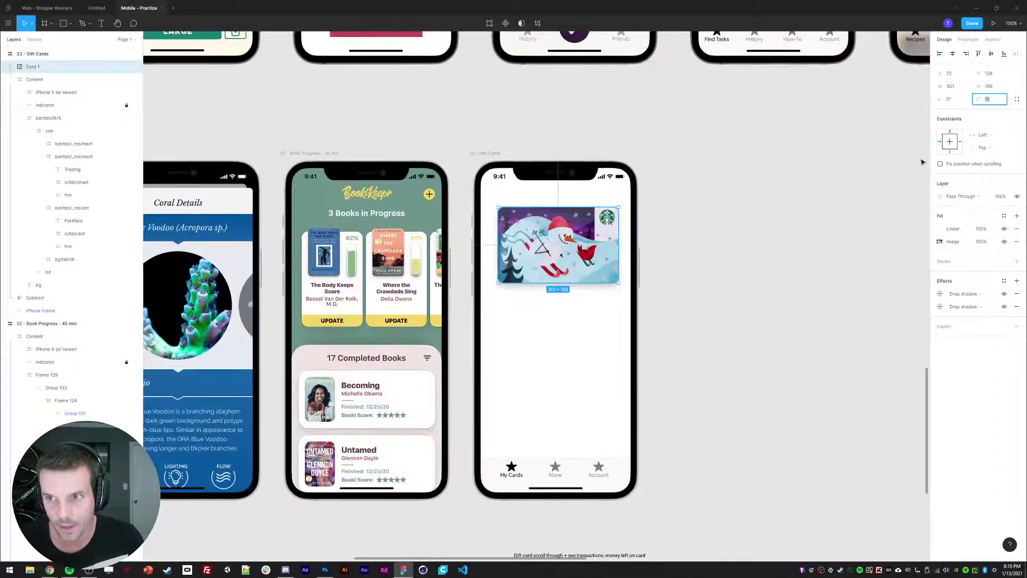
{"action": "left_click", "coordinate": [827, 252]}
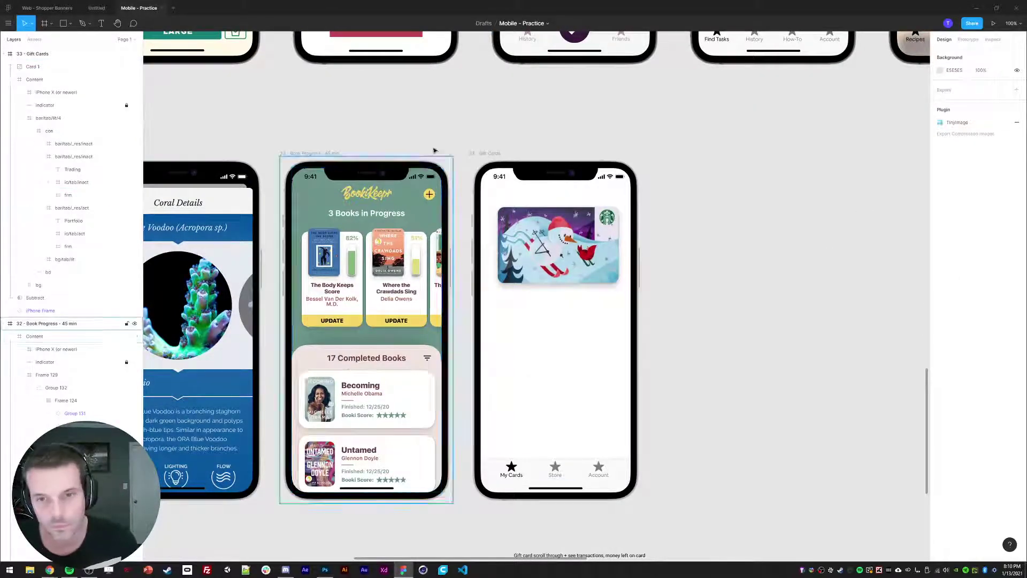
Set the opacity of the gift card's first drop shadow to 40%
{"action": "left_click_drag", "start_coordinate": [739, 321], "coordinate": [729, 301]}
{"action": "left_click", "coordinate": [568, 261]}
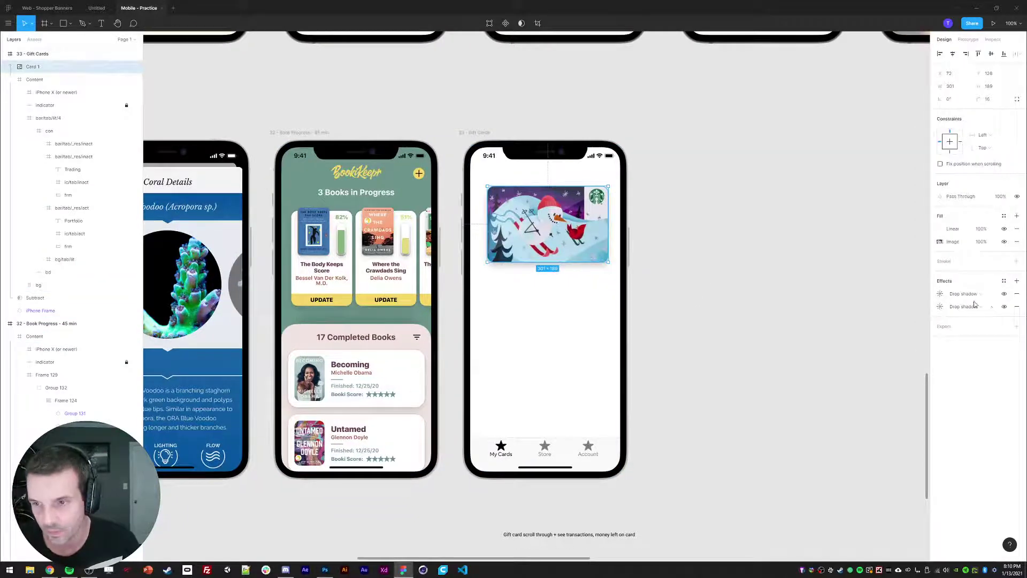
{"action": "left_click", "coordinate": [940, 294]}
{"action": "left_click", "coordinate": [873, 340]}
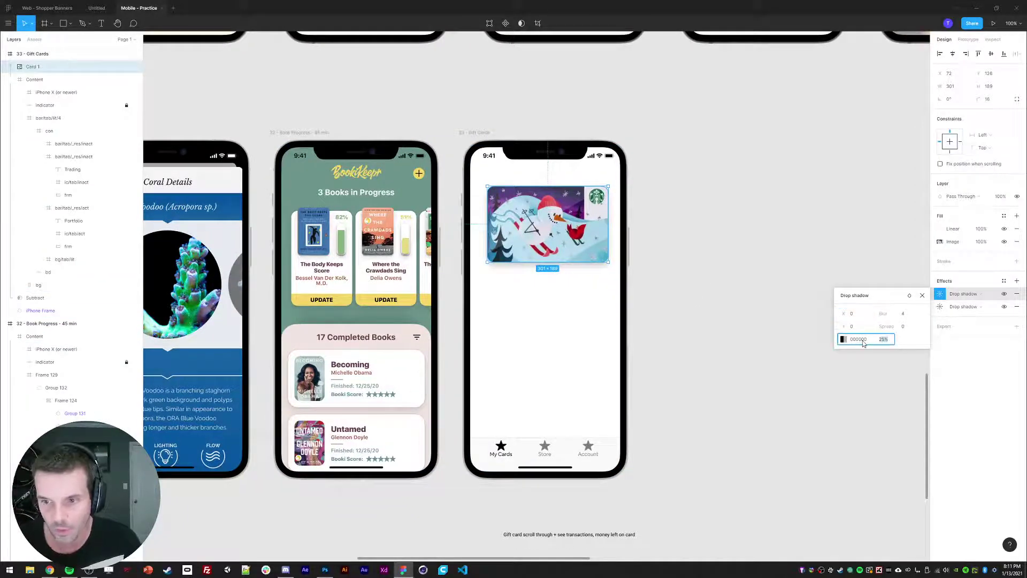
{"action": "left_click", "coordinate": [731, 279]}
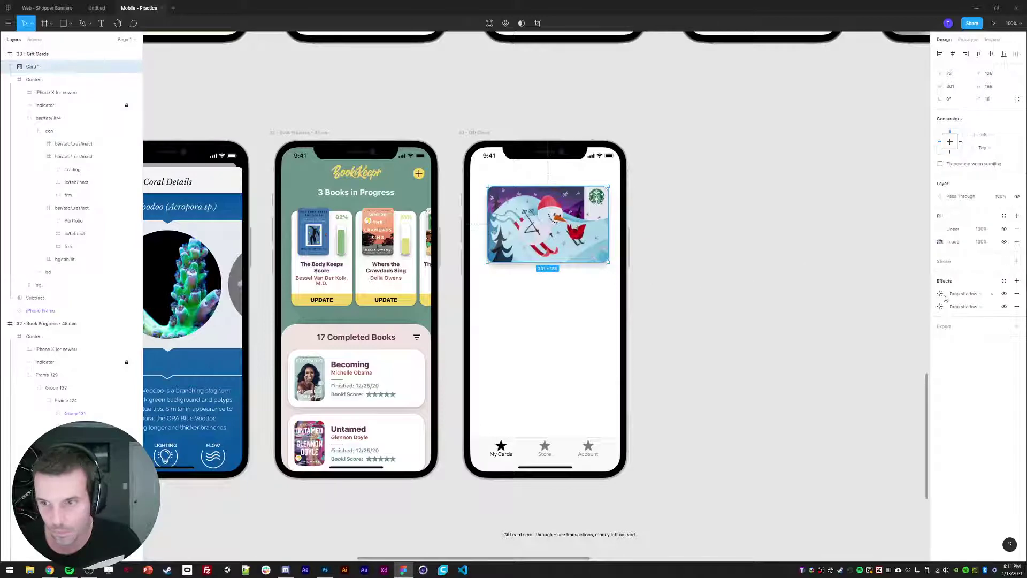
Set the gift card's first drop shadow to a blur of 8 and a Y offset of 4
{"action": "left_click", "coordinate": [940, 293]}
{"action": "left_click", "coordinate": [889, 314]}
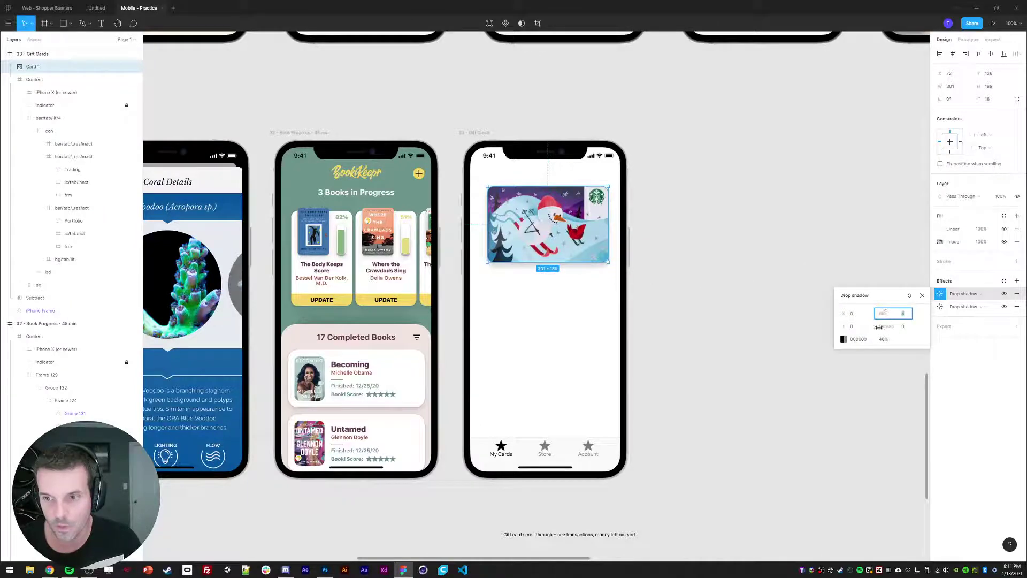
{"action": "left_click", "coordinate": [760, 242]}
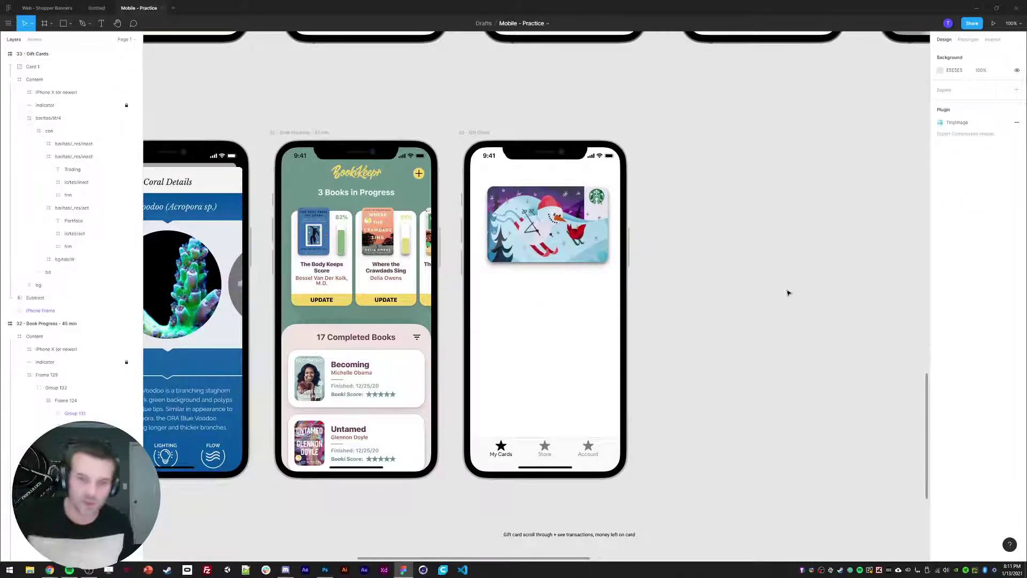
{"action": "left_click", "coordinate": [559, 238]}
{"action": "left_click", "coordinate": [940, 299]}
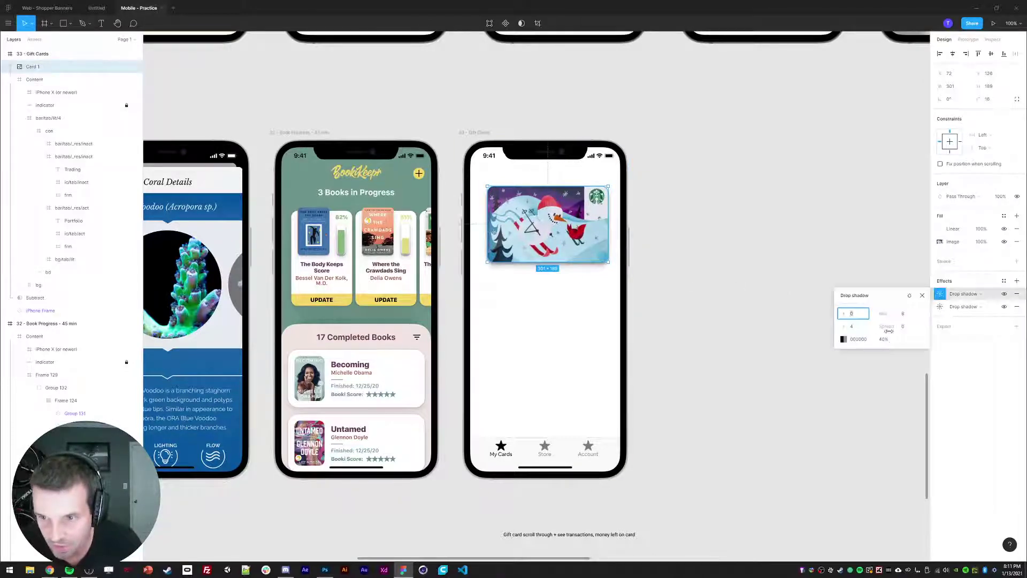
{"action": "left_click", "coordinate": [768, 255]}
{"action": "left_click", "coordinate": [551, 231]}
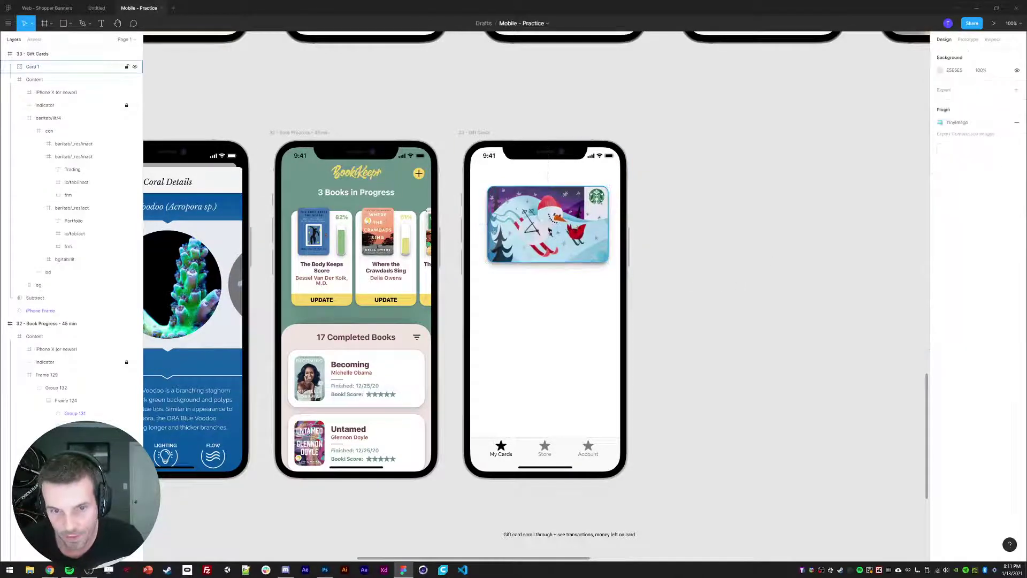
{"action": "left_click", "coordinate": [939, 292]}
{"action": "left_click", "coordinate": [808, 276]}
Transfer both drop shadows from the gift card image to a new rectangle about 263 × 147 drawn over the card
{"action": "left_click", "coordinate": [567, 235]}
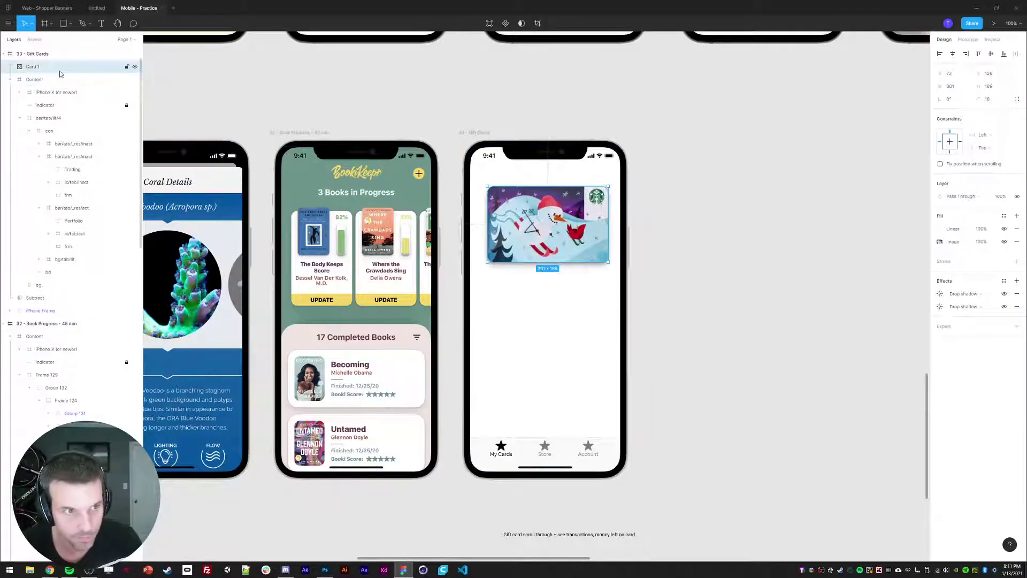
{"action": "left_click", "coordinate": [935, 296]}
{"action": "left_click", "coordinate": [935, 307], "text": "shift"}
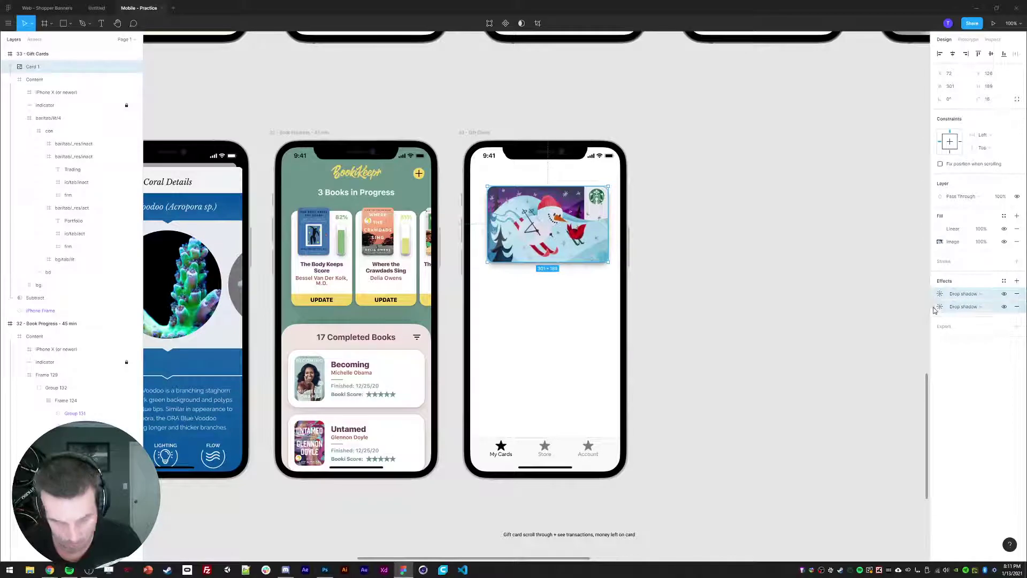
{"action": "key", "text": "Delete"}
{"action": "key", "text": "r"}
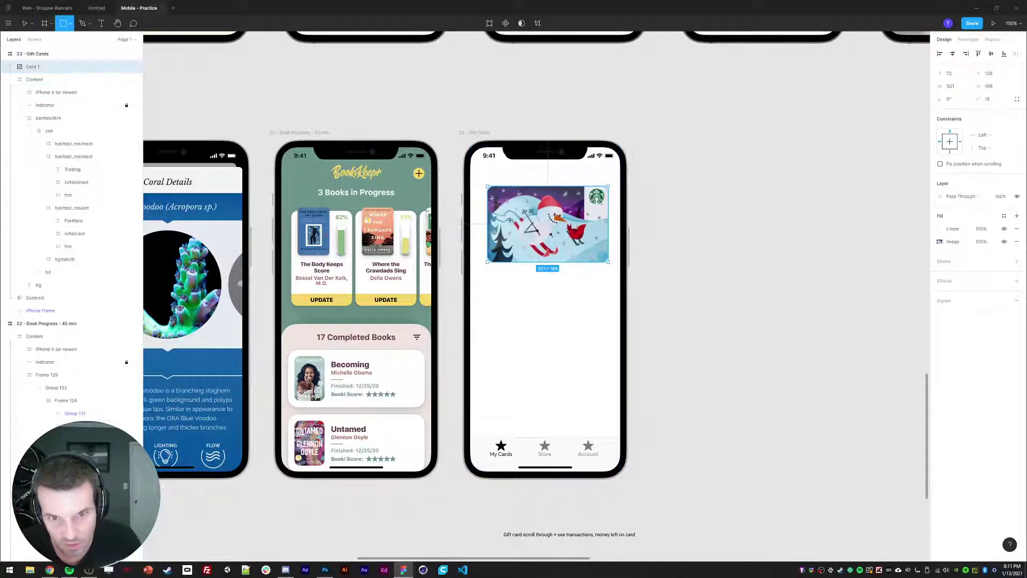
{"action": "left_click_drag", "start_coordinate": [496, 196], "coordinate": [602, 255]}
{"action": "key", "text": "ctrl+v"}
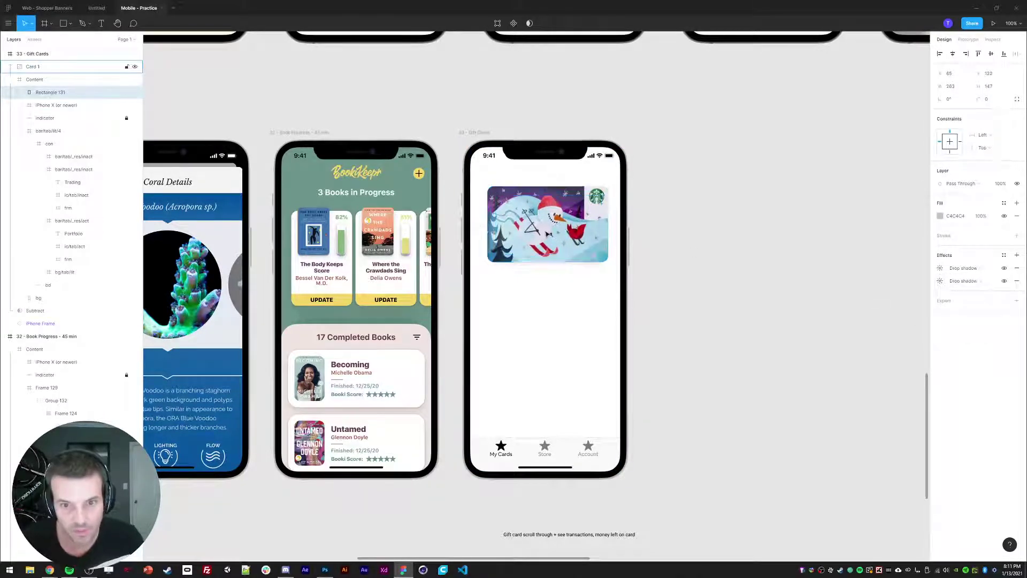
Lower the new rectangle to Y 138 and set its corner radius to 10
{"action": "key", "text": "shift+Down"}
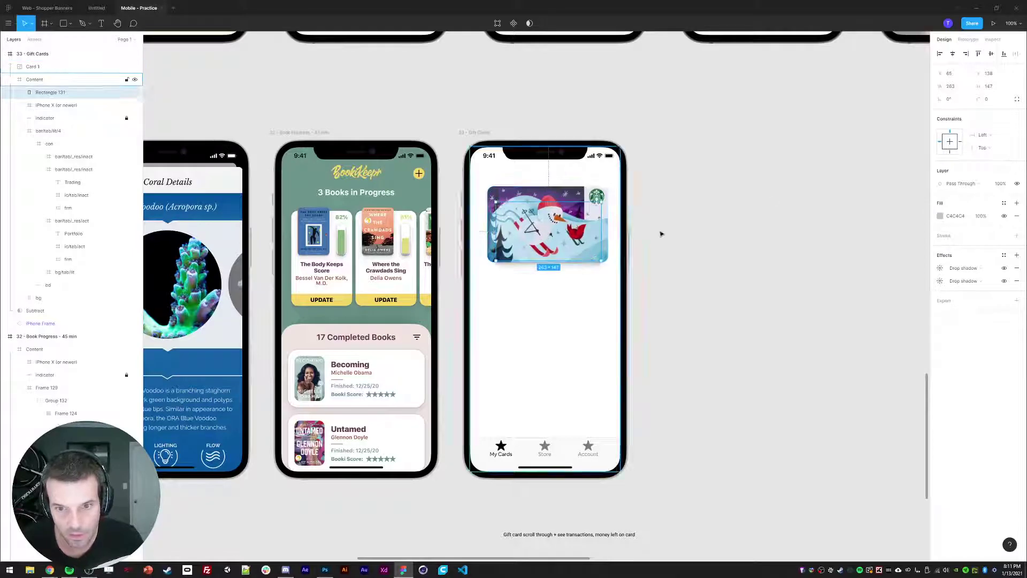
{"action": "left_click_drag", "start_coordinate": [1002, 100], "coordinate": [966, 100]}
{"action": "type", "text": "10"}
{"action": "key", "text": "Return"}
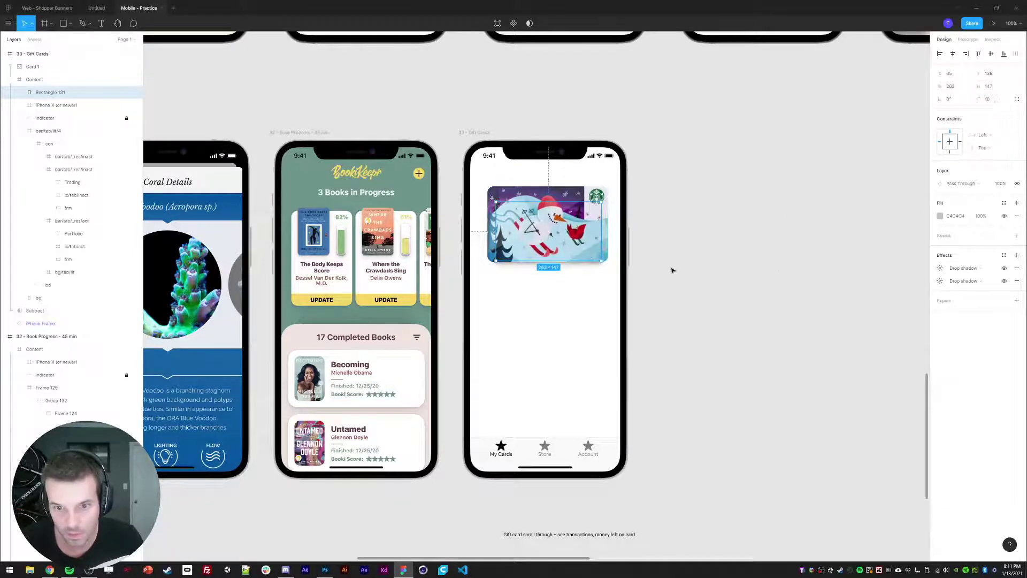
Reorder the layers so Card 1 sits inside the Content frame below the tab bar, with Rectangle 131 directly beneath it
{"action": "left_click", "coordinate": [549, 235]}
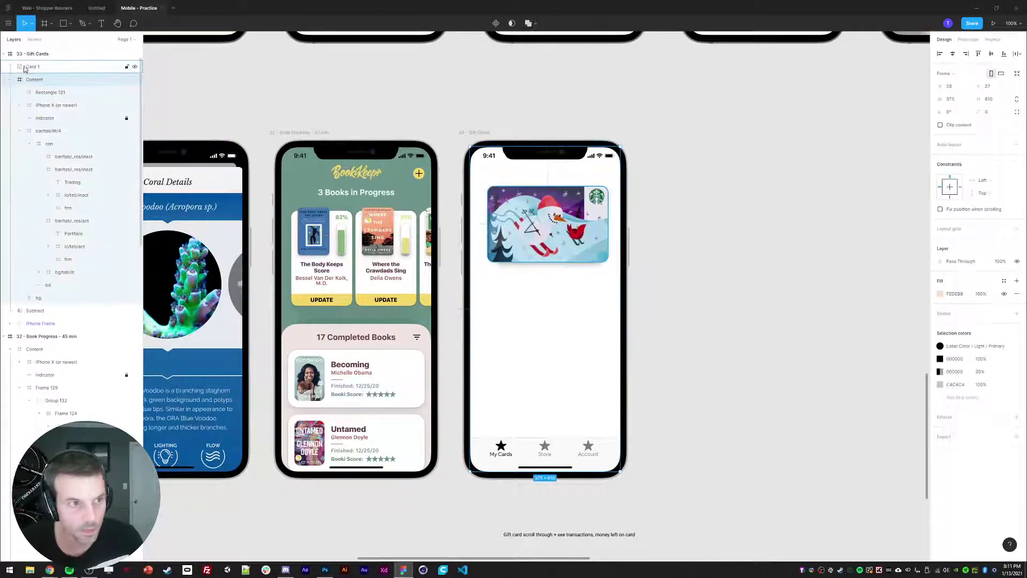
{"action": "scroll", "coordinate": [53, 99], "scroll_direction": "up", "scroll_amount": 1}
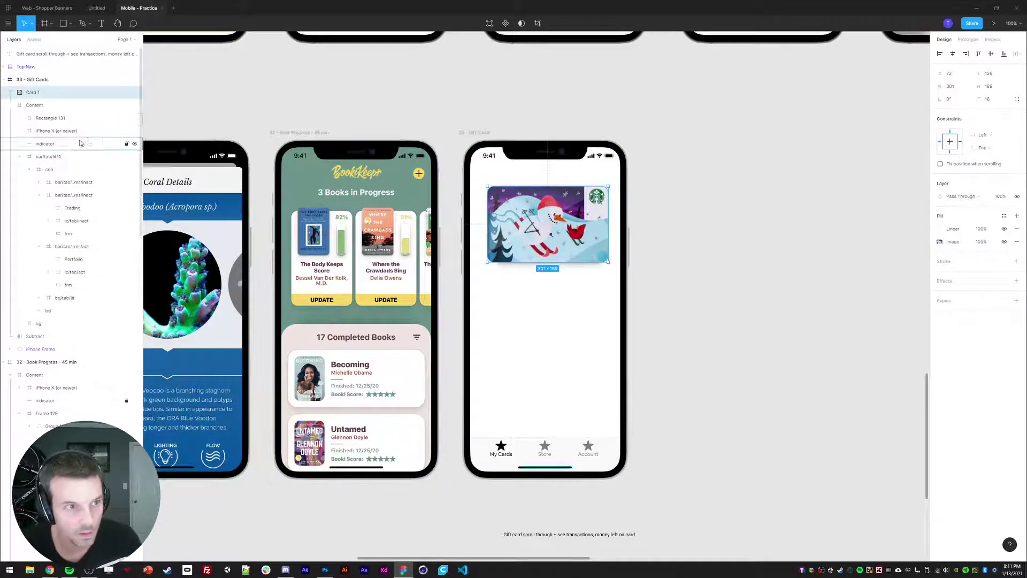
{"action": "left_click", "coordinate": [49, 120]}
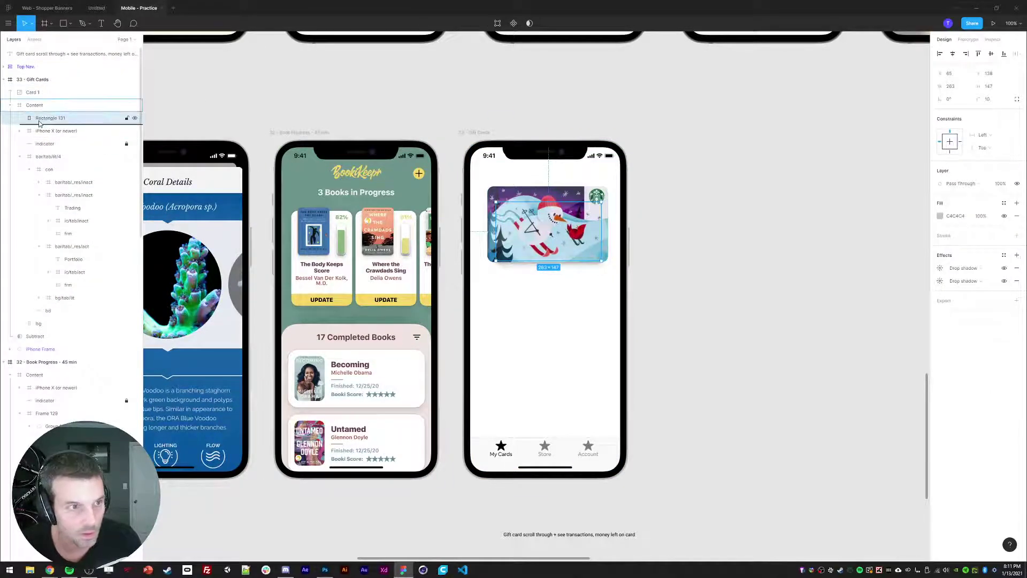
{"action": "left_click_drag", "start_coordinate": [31, 92], "coordinate": [49, 163]}
{"action": "left_click", "coordinate": [44, 107], "text": "shift"}
{"action": "left_click", "coordinate": [20, 157]}
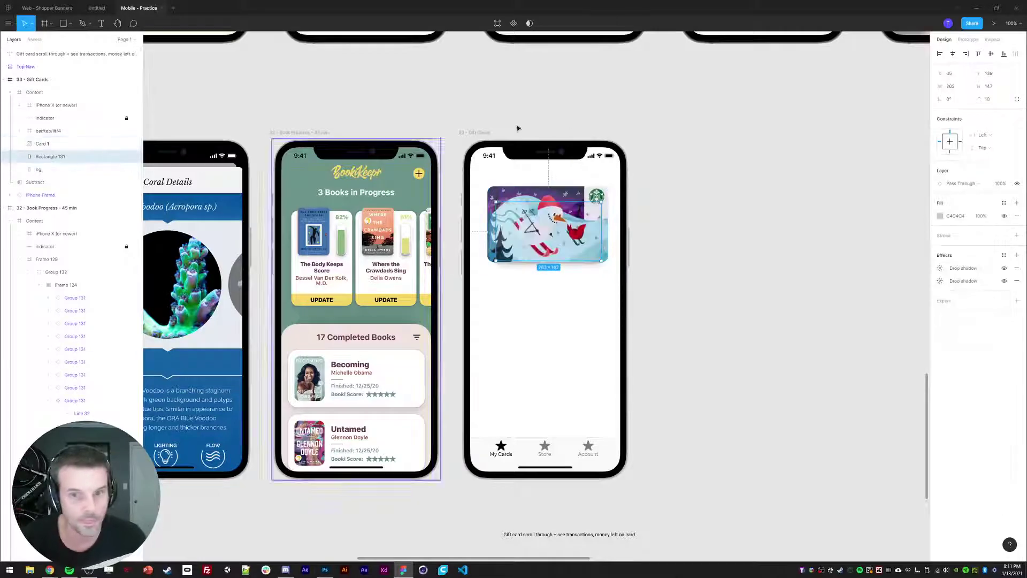
Preview the shadow rectangle without its fill, restore the fill, and position the rectangle at Y 140
{"action": "left_click", "coordinate": [1004, 215]}
{"action": "left_click", "coordinate": [1004, 217]}
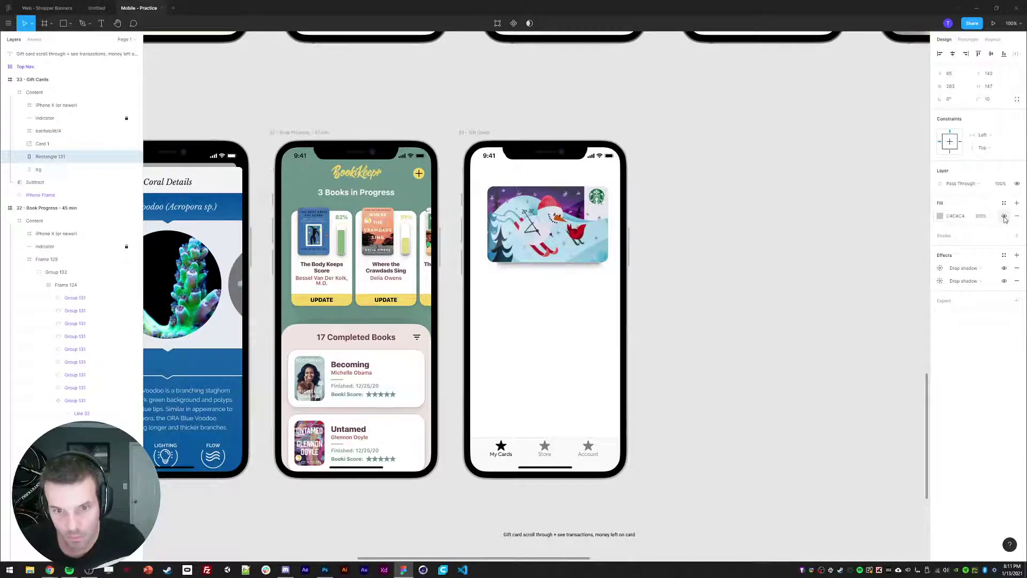
{"action": "left_click", "coordinate": [940, 281]}
{"action": "left_click", "coordinate": [940, 282]}
Set the Y offset of the rectangle's second drop shadow to 20
{"action": "left_click", "coordinate": [940, 281]}
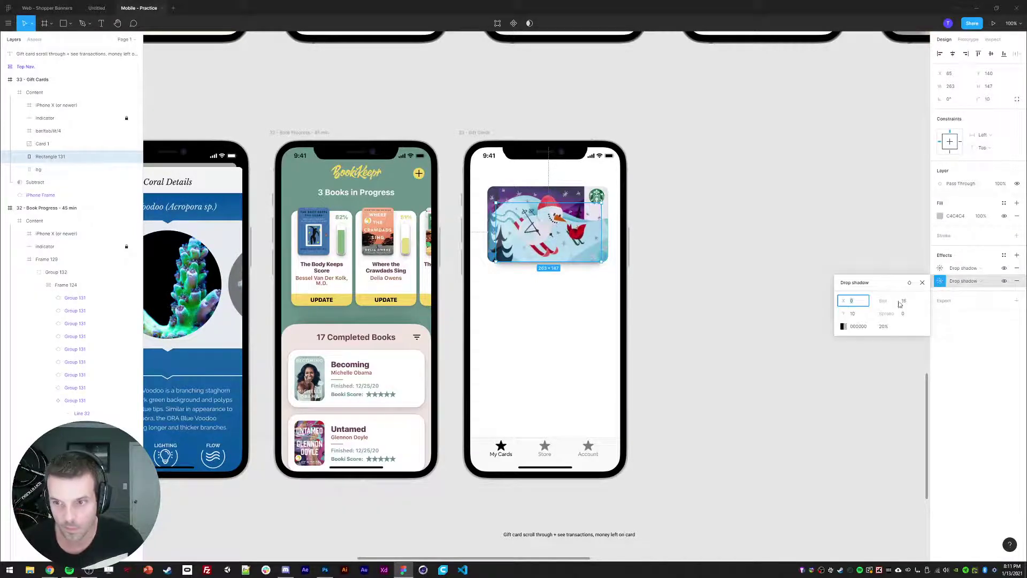
{"action": "left_click", "coordinate": [856, 315]}
{"action": "type", "text": "220"}
{"action": "key", "text": "Return"}
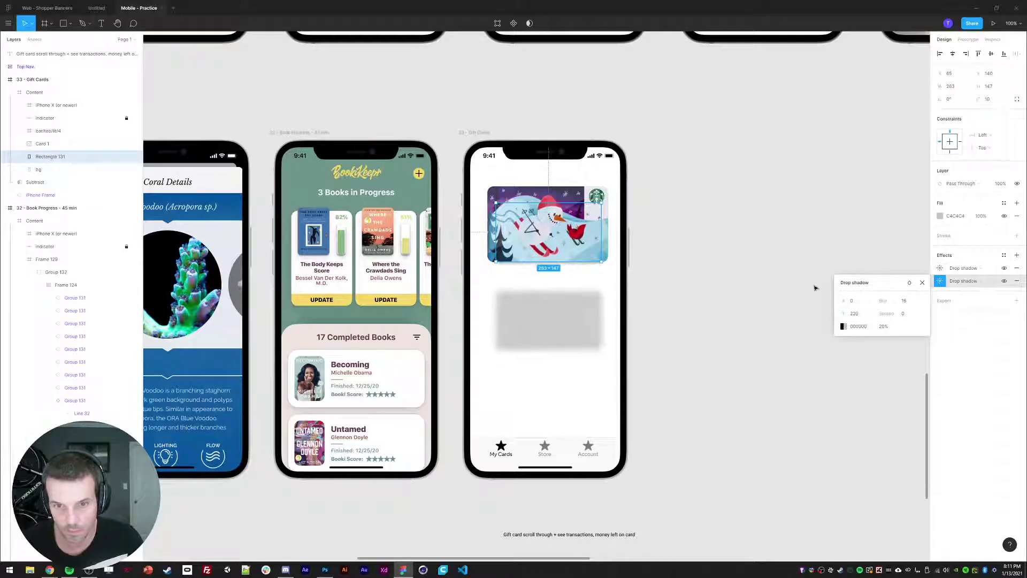
{"action": "left_click_drag", "start_coordinate": [861, 316], "coordinate": [831, 314]}
{"action": "type", "text": "20"}
{"action": "key", "text": "Return"}
{"action": "left_click", "coordinate": [768, 256]}
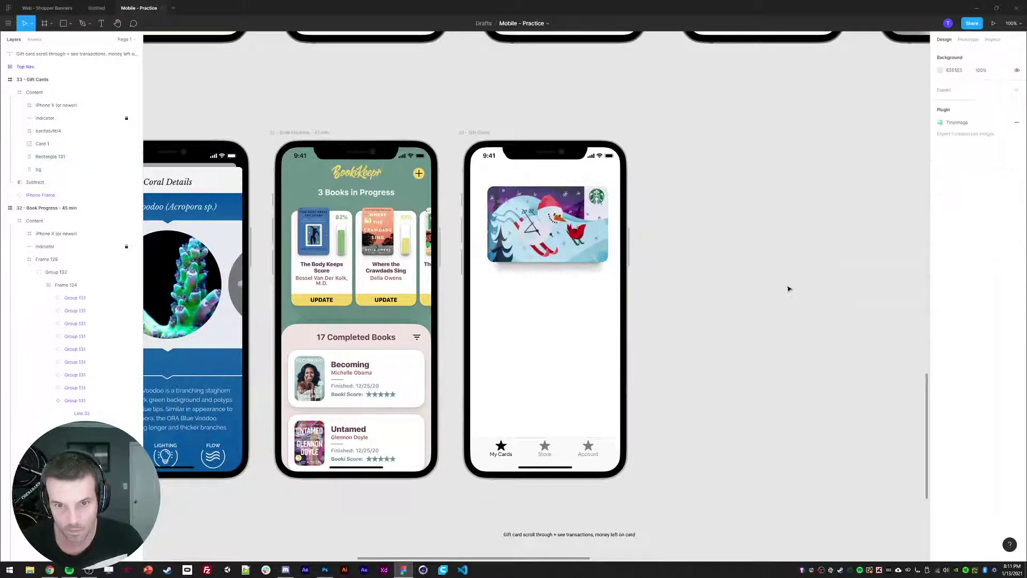
Readjust the Y offset of the second drop shadow on Rectangle 131
{"action": "left_click", "coordinate": [577, 255]}
{"action": "left_click", "coordinate": [567, 321]}
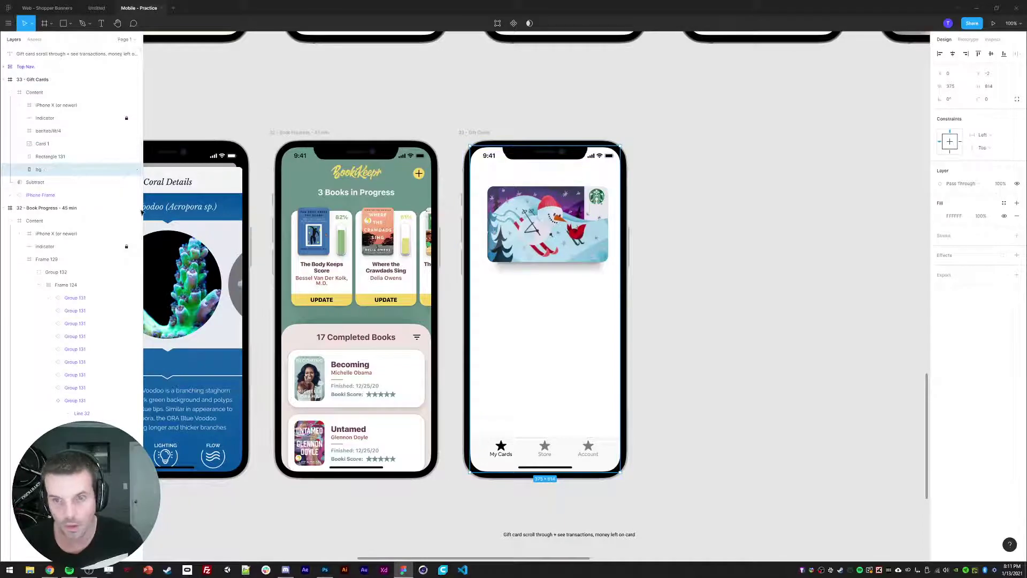
{"action": "left_click", "coordinate": [51, 156]}
{"action": "left_click", "coordinate": [940, 281]}
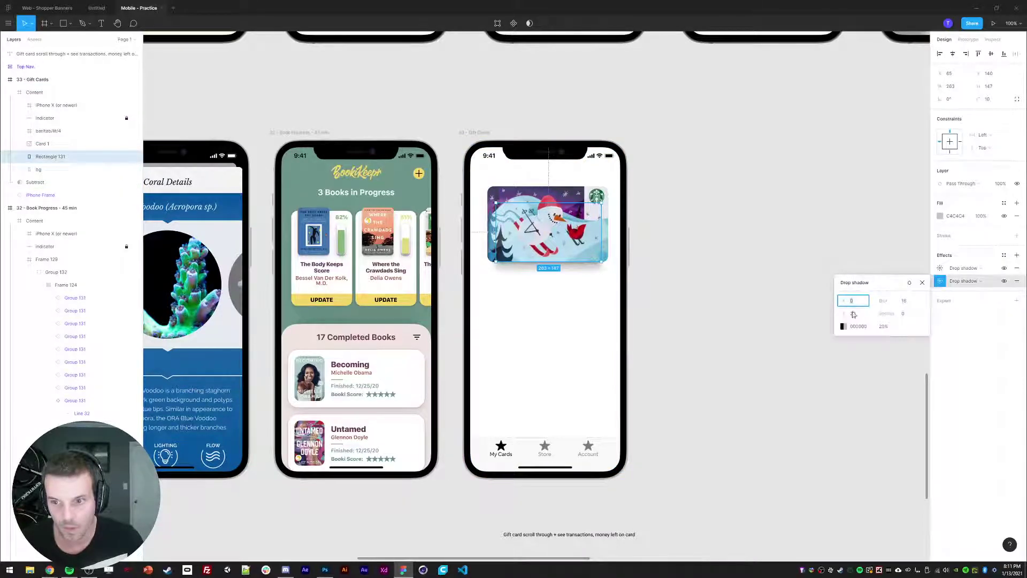
{"action": "left_click", "coordinate": [691, 323]}
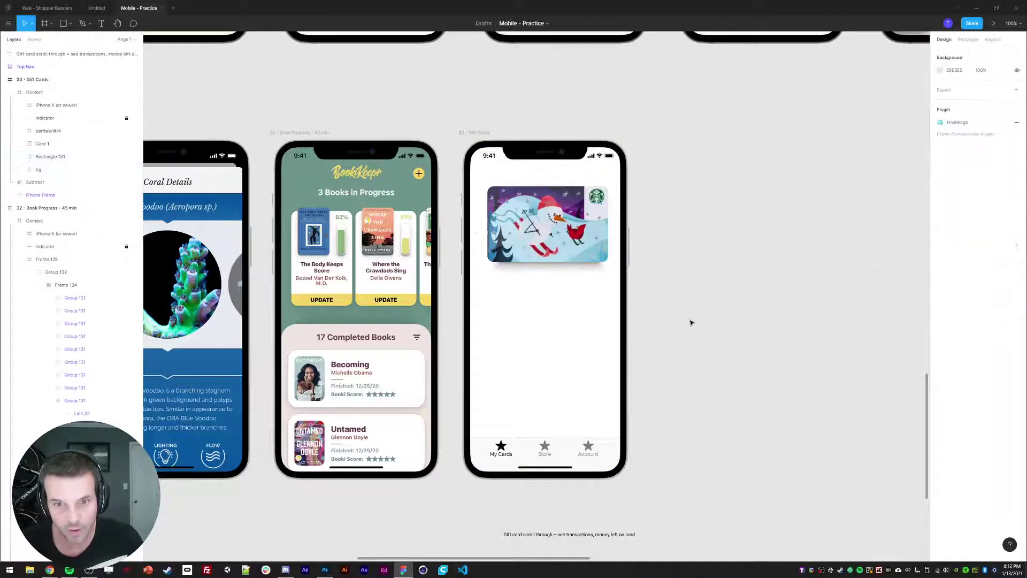
Widen Rectangle 131 to 287 and shift it left to X 51, centred behind the gift card
{"action": "left_click", "coordinate": [36, 169]}
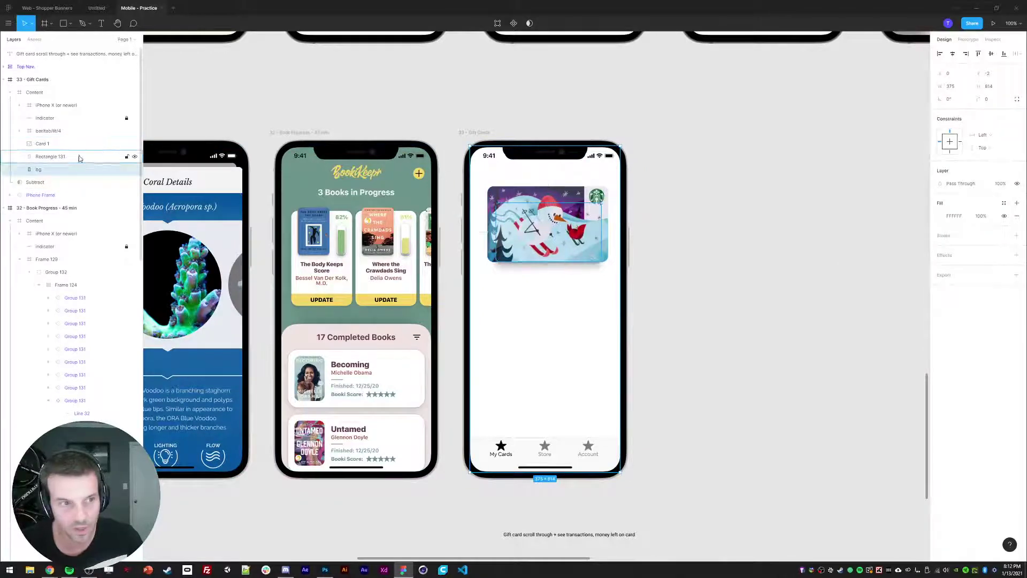
{"action": "left_click", "coordinate": [79, 159]}
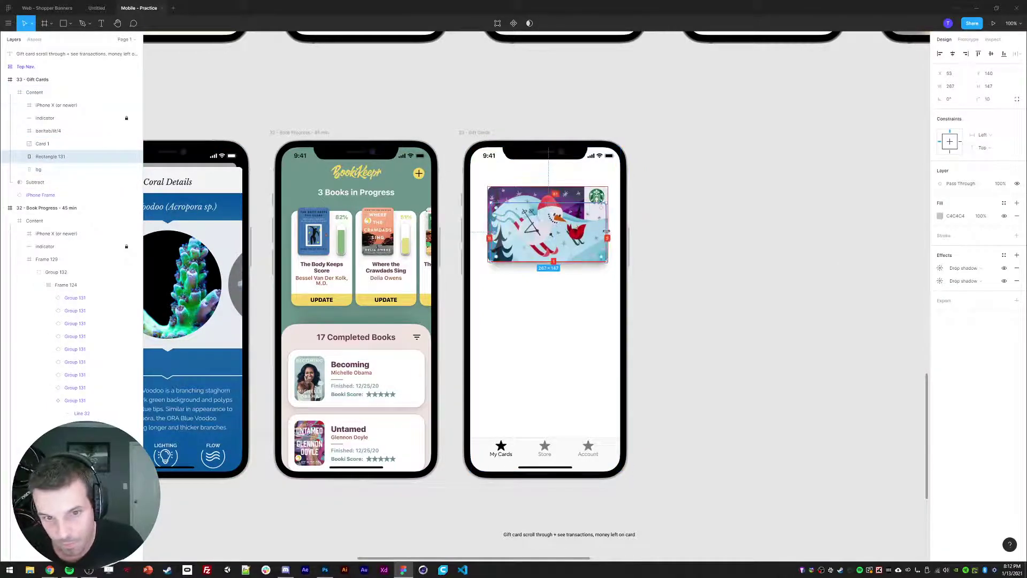
{"action": "key", "text": "Left"}
{"action": "key", "text": "Left"}
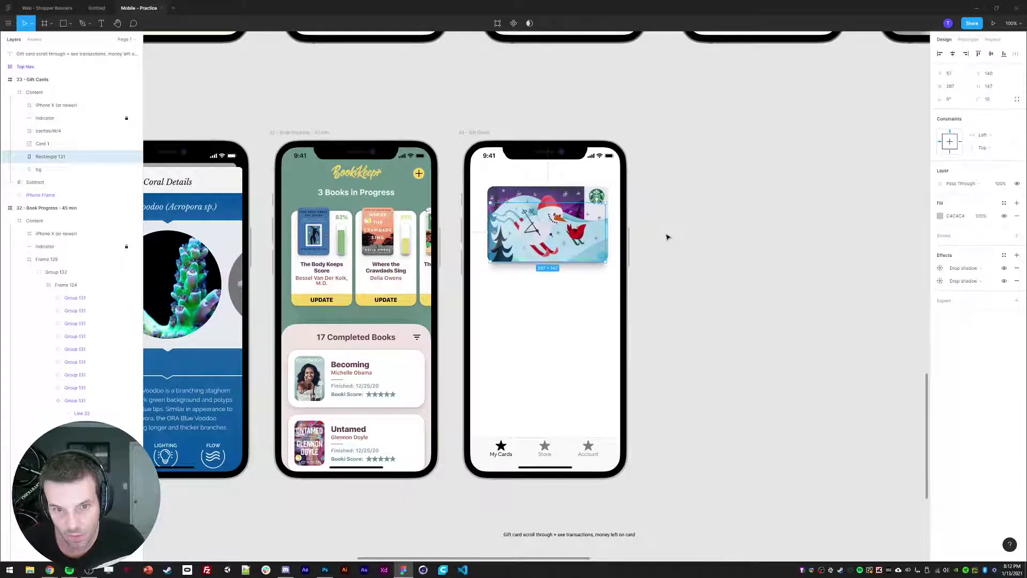
Narrow Rectangle 131 to about 285 wide around its centre and nudge it up behind the gift card
{"action": "left_click_drag", "start_coordinate": [605, 232], "coordinate": [601, 232], "text": "alt"}
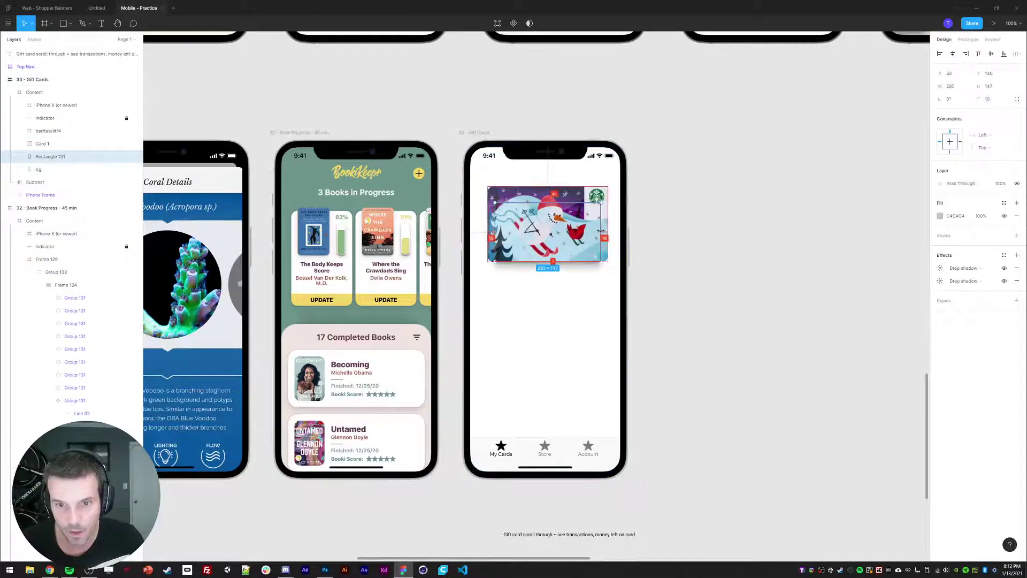
{"action": "key", "text": "Up"}
{"action": "left_click", "coordinate": [710, 265]}
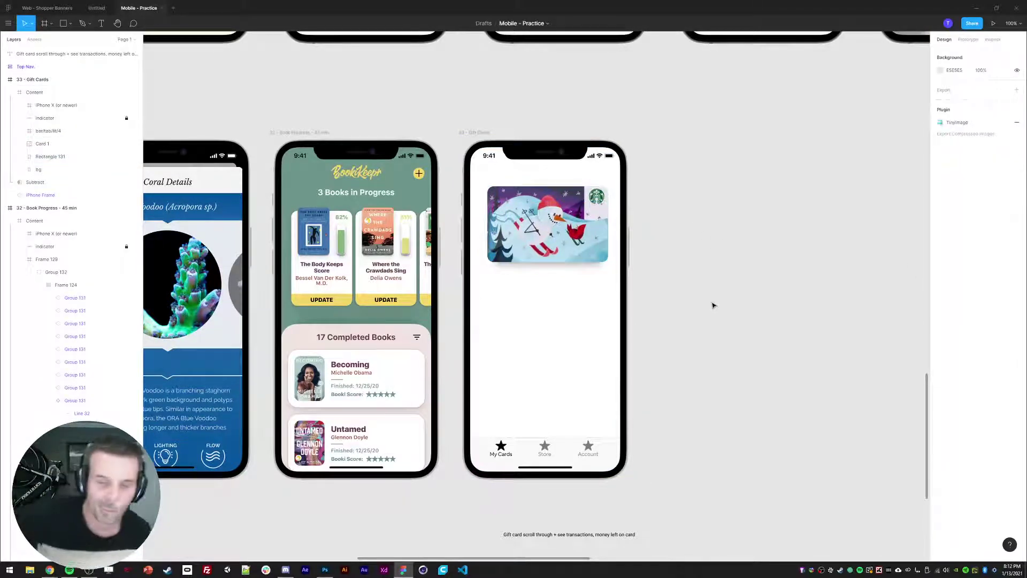
Switch to Chrome, close the red Starbucks card image, and search images for "publix gift card"
{"action": "left_click", "coordinate": [551, 227]}
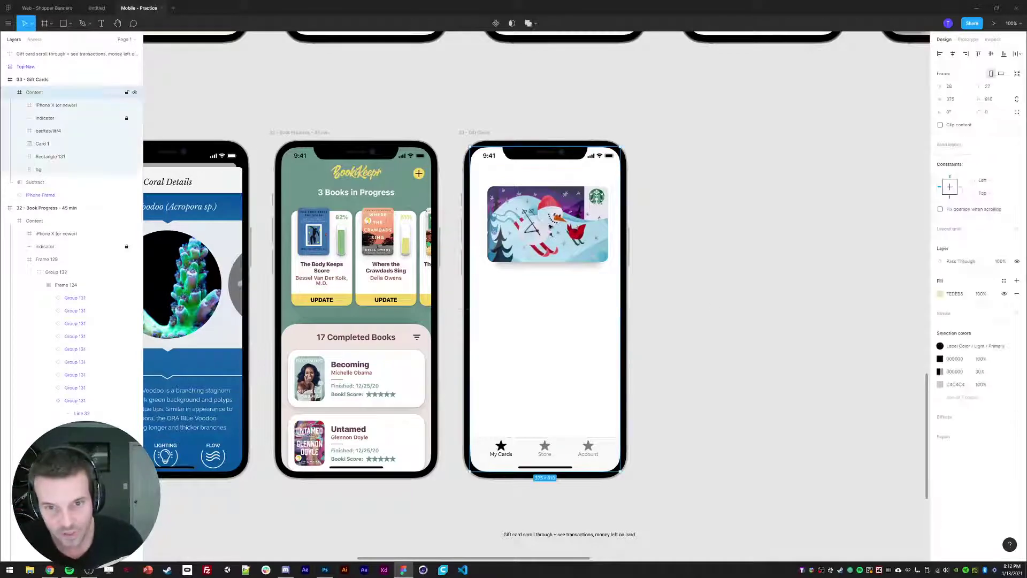
{"action": "left_click", "coordinate": [551, 227]}
{"action": "left_click", "coordinate": [52, 569]}
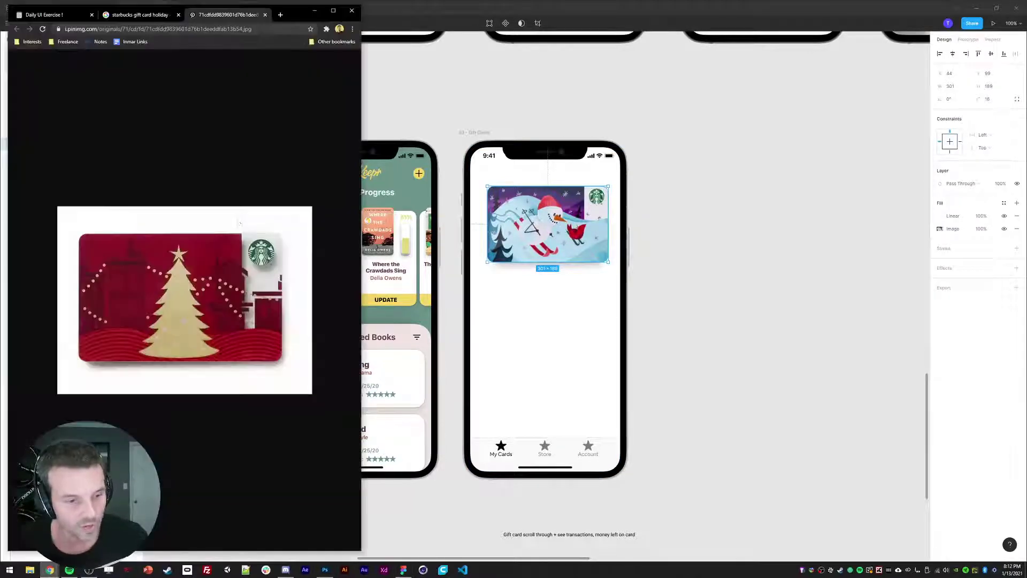
{"action": "left_click", "coordinate": [265, 17]}
{"action": "scroll", "coordinate": [37, 61], "scroll_direction": "up", "scroll_amount": 6}
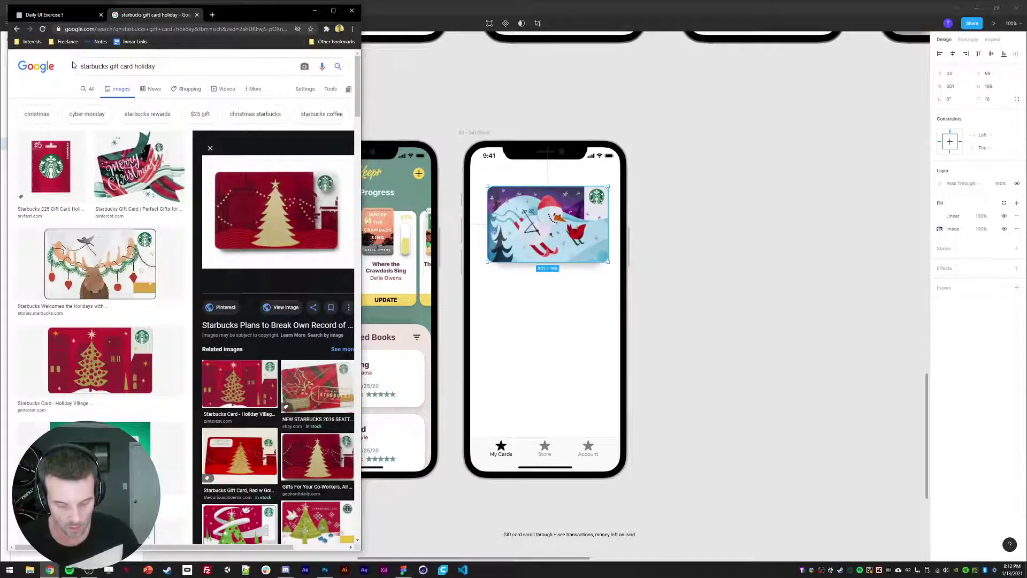
{"action": "scroll", "coordinate": [73, 65], "scroll_direction": "down", "scroll_amount": 5}
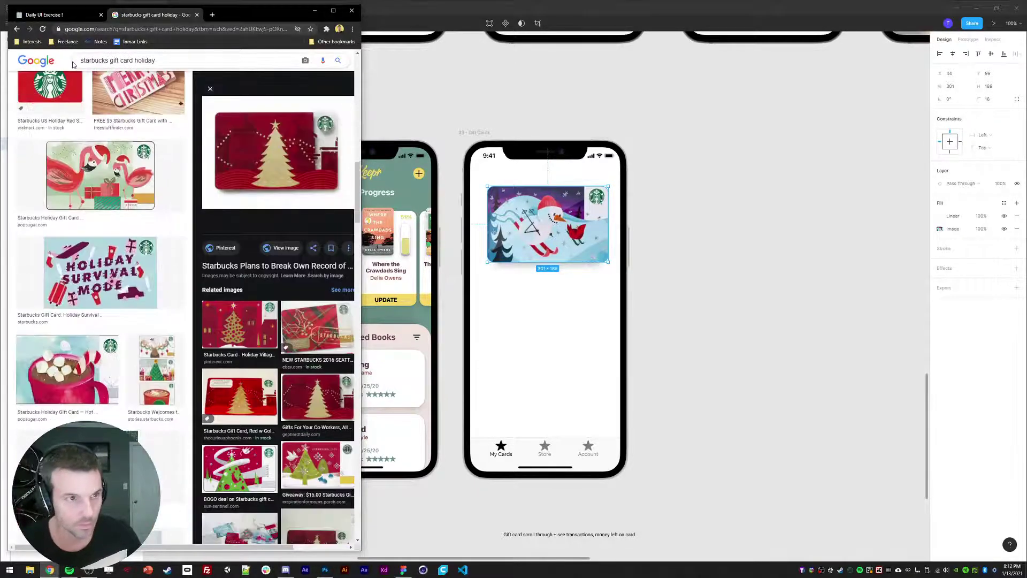
{"action": "triple_click", "coordinate": [161, 63]}
{"action": "type", "text": "pub"}
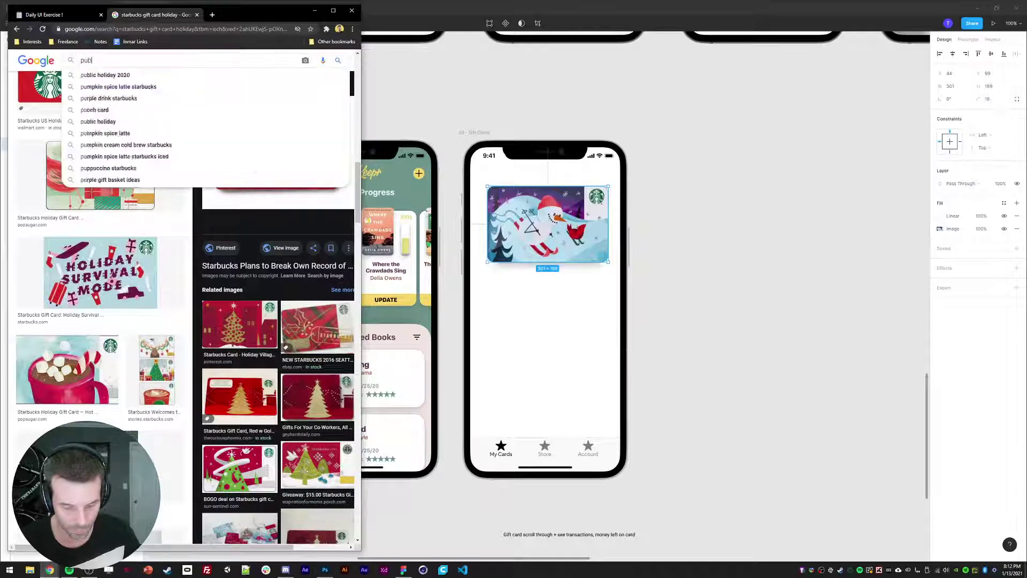
{"action": "type", "text": "lix gift card"}
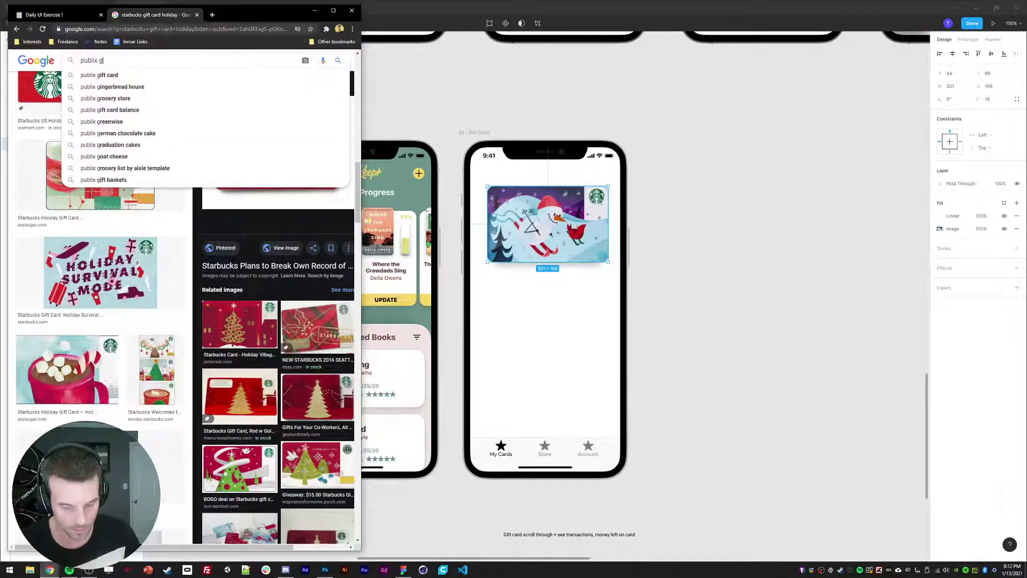
{"action": "key", "text": "Return"}
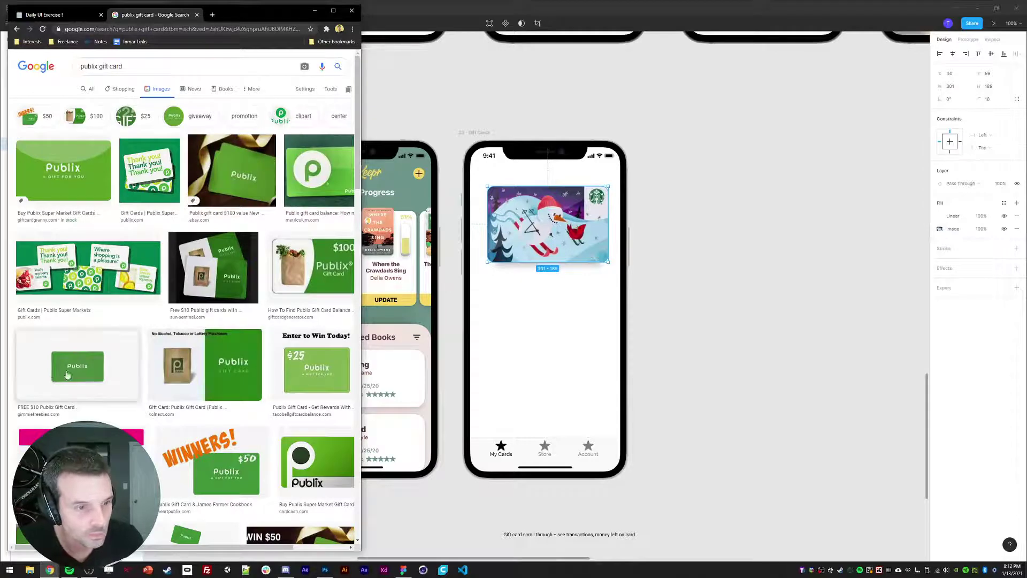
Open the GimmieFreebies Publix card image at full size and try to save it as a WEBP file
{"action": "left_click", "coordinate": [67, 376]}
{"action": "left_click", "coordinate": [287, 249]}
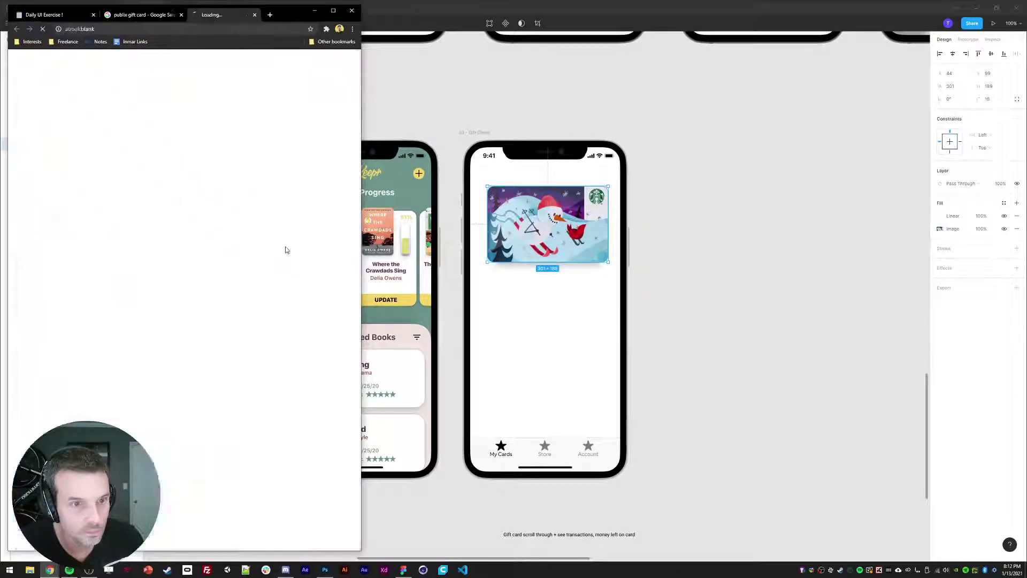
{"action": "key", "text": "ctrl+s"}
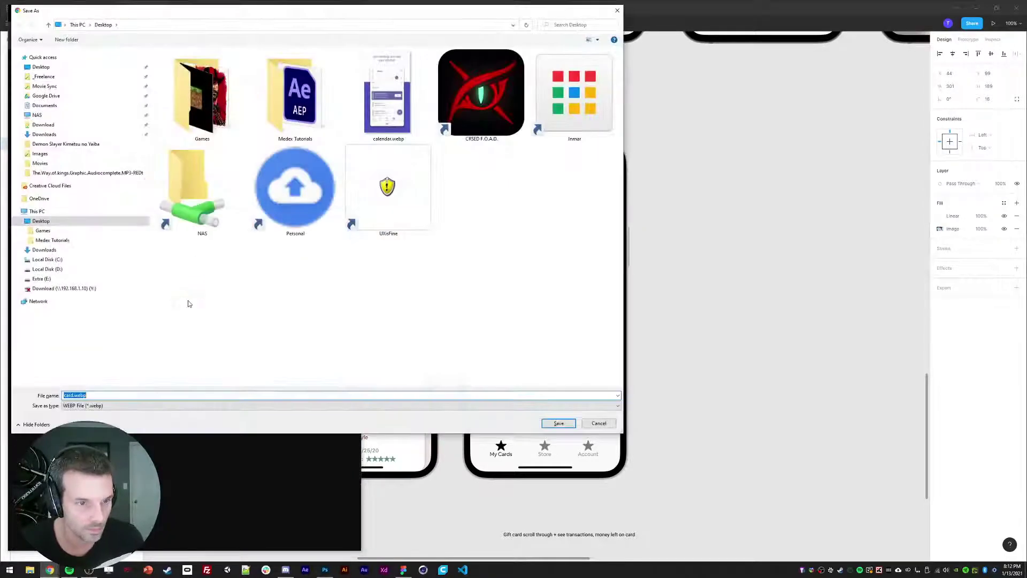
{"action": "key", "text": "Return"}
{"action": "key", "text": "ctrl+w"}
Browse the Publix gift card results and view the "Earn $50" and "Check Your Publix Gift Card Balance" images at full size
{"action": "scroll", "coordinate": [152, 357], "scroll_direction": "down", "scroll_amount": 10}
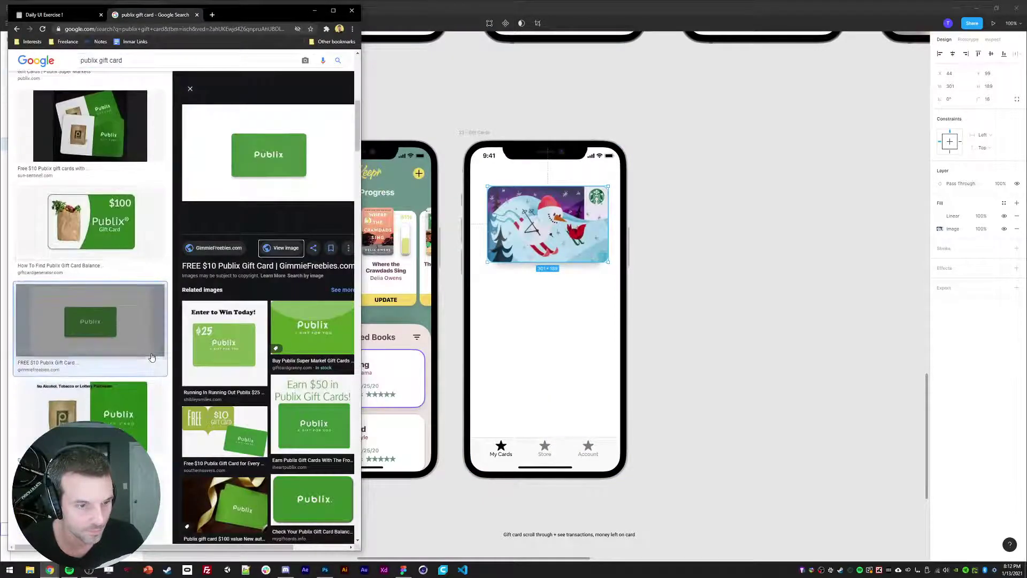
{"action": "scroll", "coordinate": [83, 361], "scroll_direction": "down", "scroll_amount": 10}
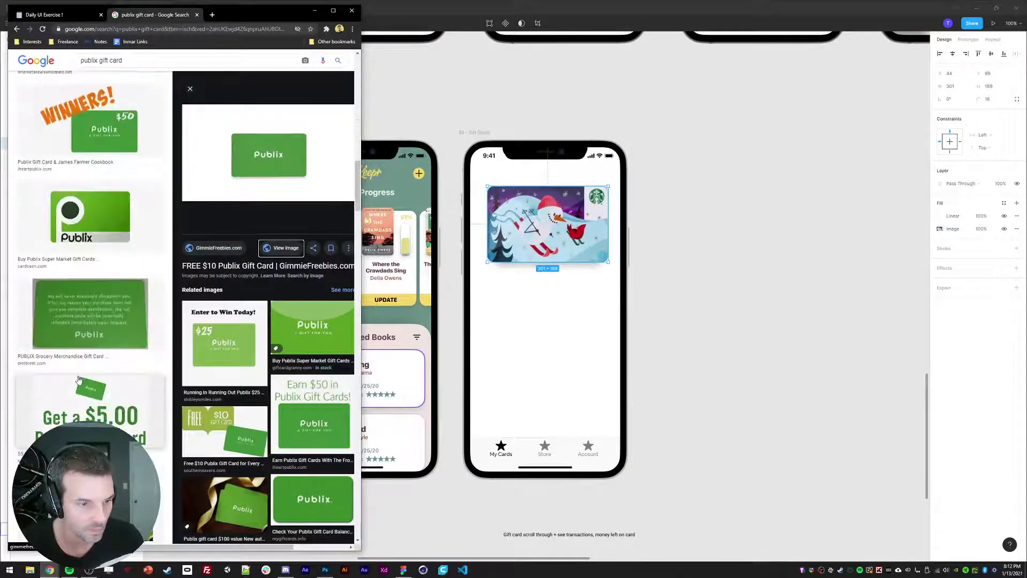
{"action": "left_click", "coordinate": [161, 225]}
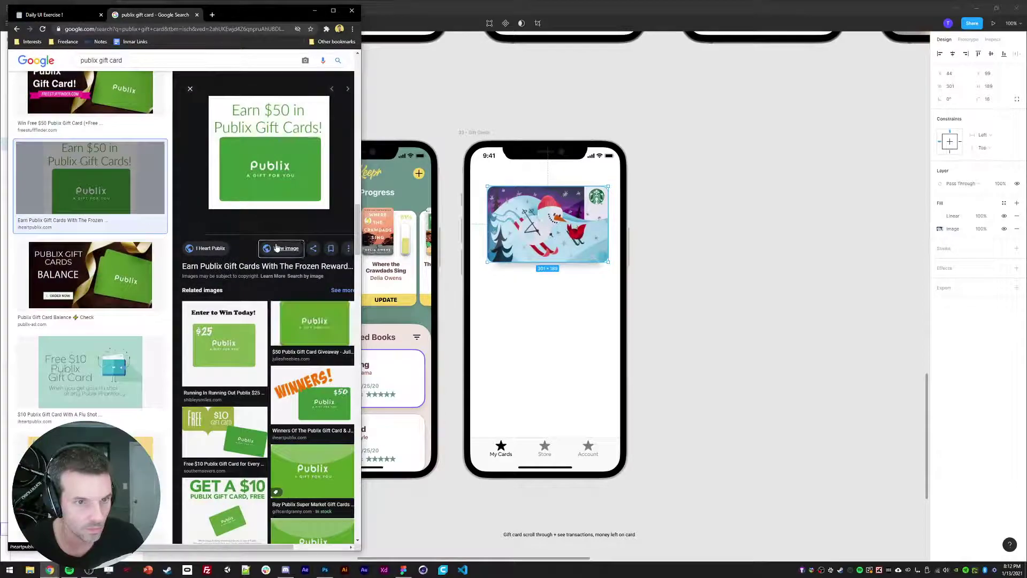
{"action": "left_click", "coordinate": [280, 249]}
{"action": "key", "text": "ctrl+w"}
{"action": "scroll", "coordinate": [127, 263], "scroll_direction": "down", "scroll_amount": 5}
{"action": "scroll", "coordinate": [126, 262], "scroll_direction": "up", "scroll_amount": 15}
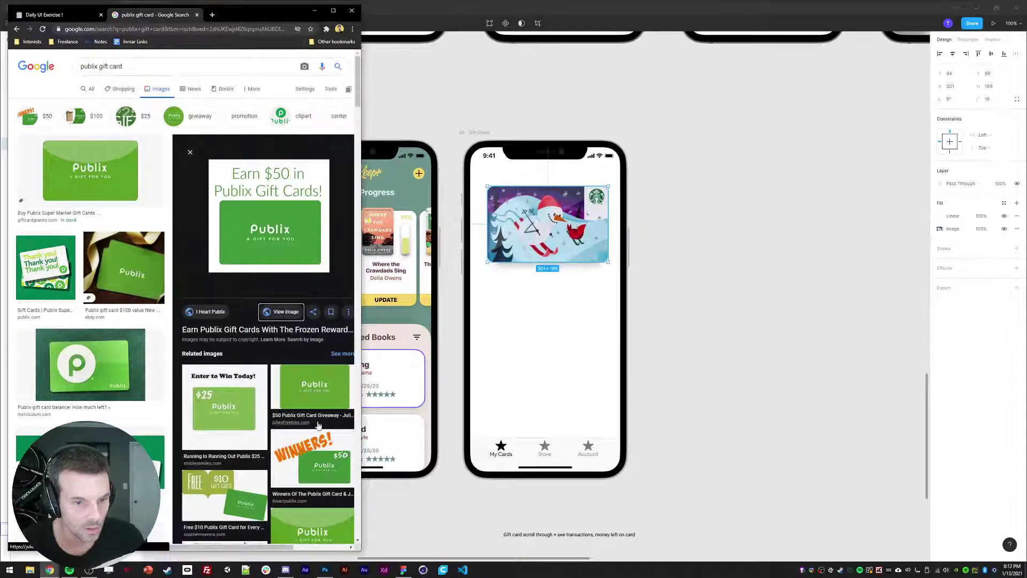
{"action": "scroll", "coordinate": [318, 425], "scroll_direction": "down", "scroll_amount": 4}
{"action": "left_click", "coordinate": [297, 460]}
{"action": "left_click", "coordinate": [282, 255]}
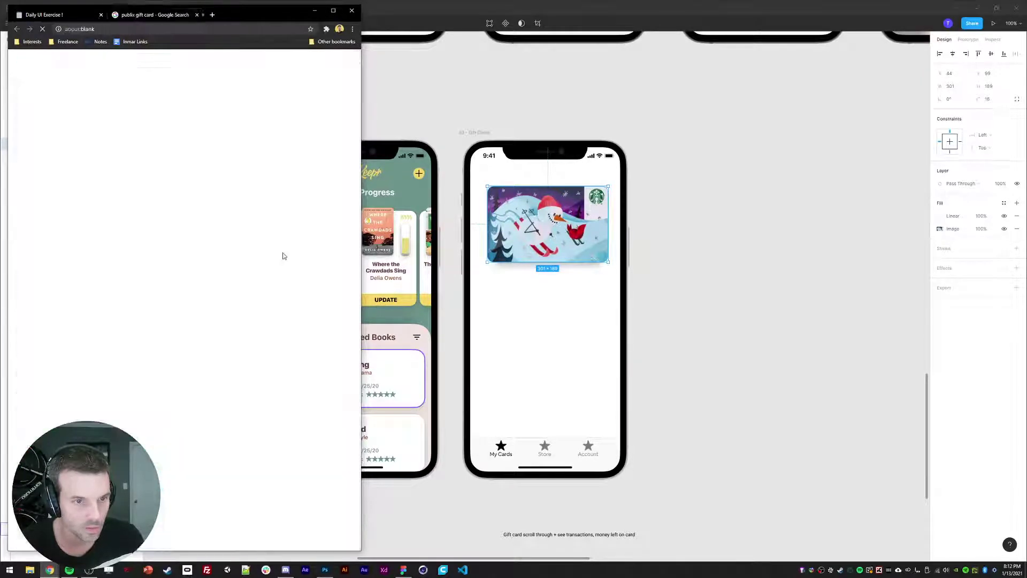
{"action": "key", "text": "ctrl+shift+Tab"}
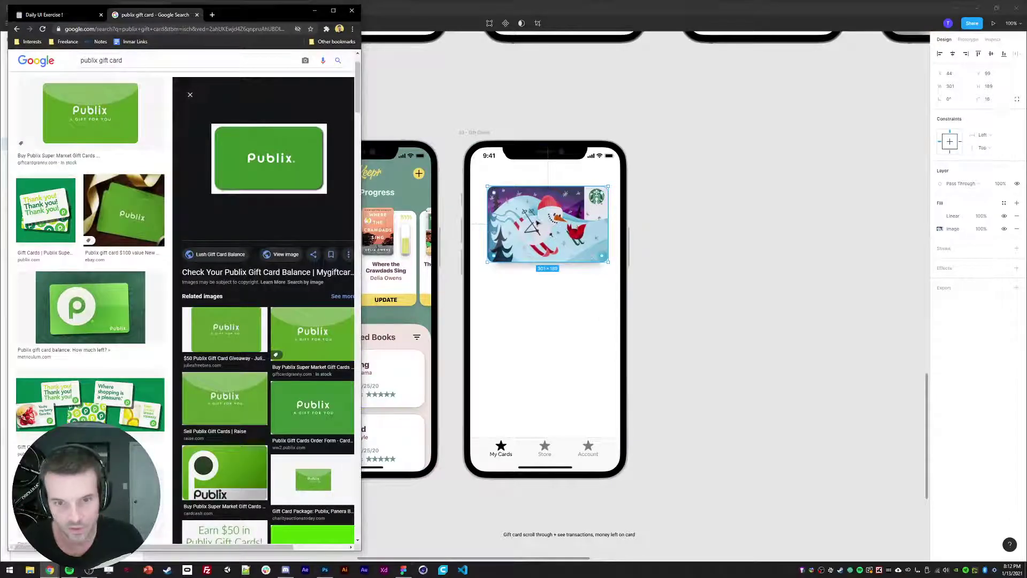
Return to Figma, group Card 1 with Rectangle 131, and duplicate the group
{"action": "key", "text": "alt+Tab"}
{"action": "left_click", "coordinate": [41, 156], "text": "shift"}
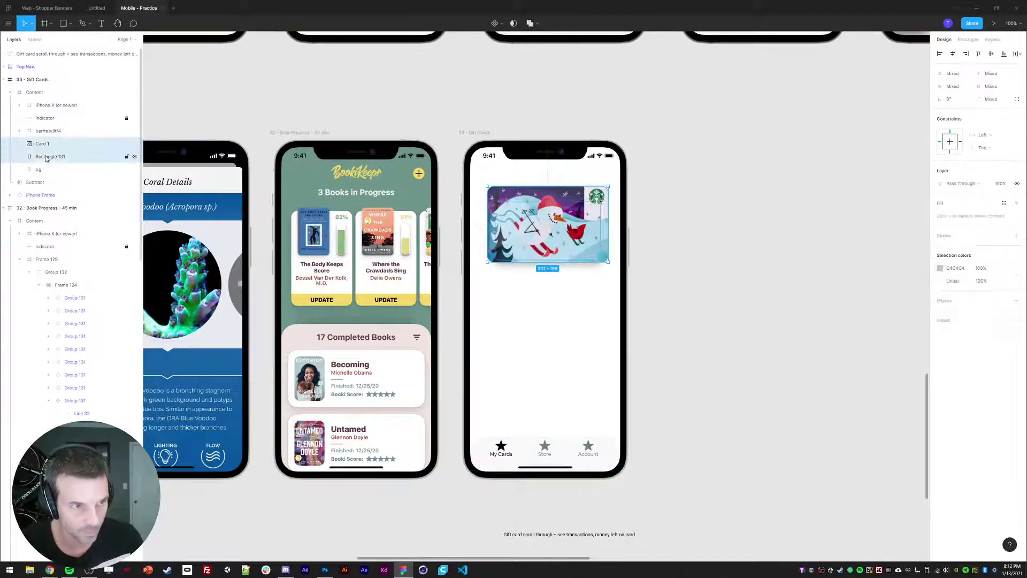
{"action": "key", "text": "ctrl+g"}
{"action": "key", "text": "ctrl+d"}
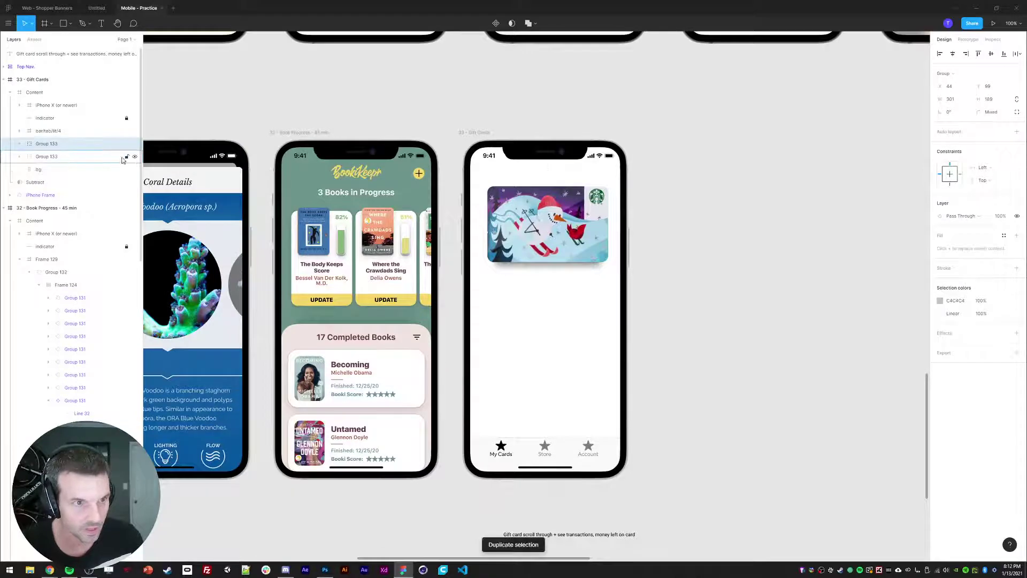
Hide the original card group and select Card 1 inside the duplicate
{"action": "left_click", "coordinate": [134, 156]}
{"action": "left_click", "coordinate": [452, 176]}
{"action": "left_click", "coordinate": [548, 225], "text": "ctrl"}
Switch to Chrome and search images for "publix logo white"
{"action": "key", "text": "alt+Tab"}
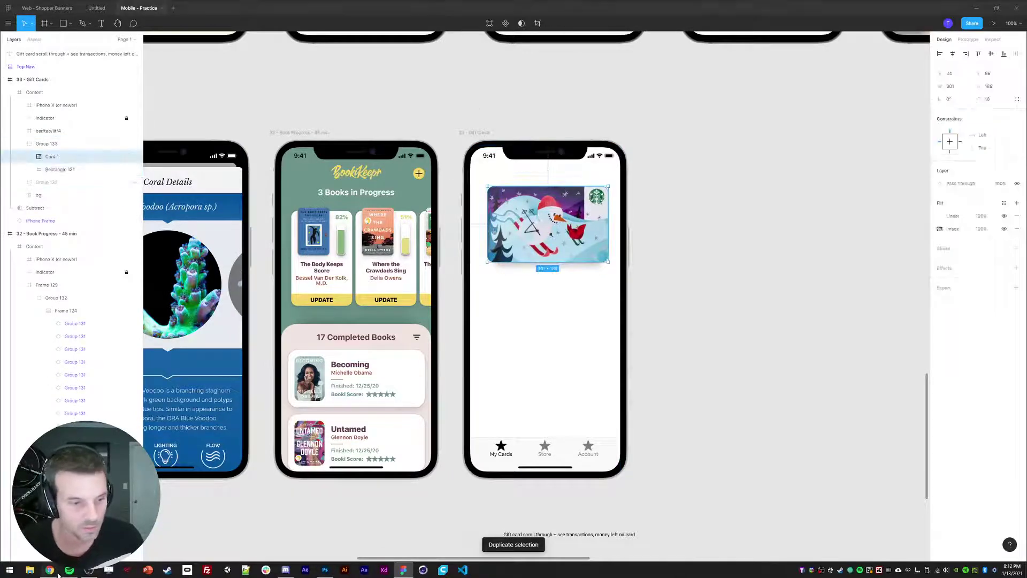
{"action": "left_click_drag", "start_coordinate": [140, 61], "coordinate": [47, 58]}
{"action": "type", "text": "p"}
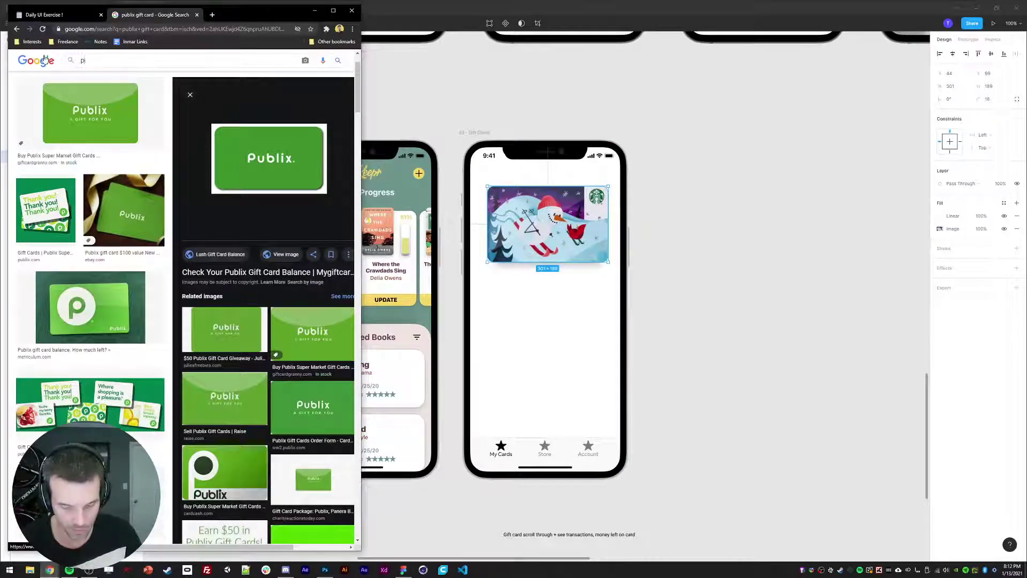
{"action": "type", "text": "ublix logo white"}
{"action": "key", "text": "Return"}
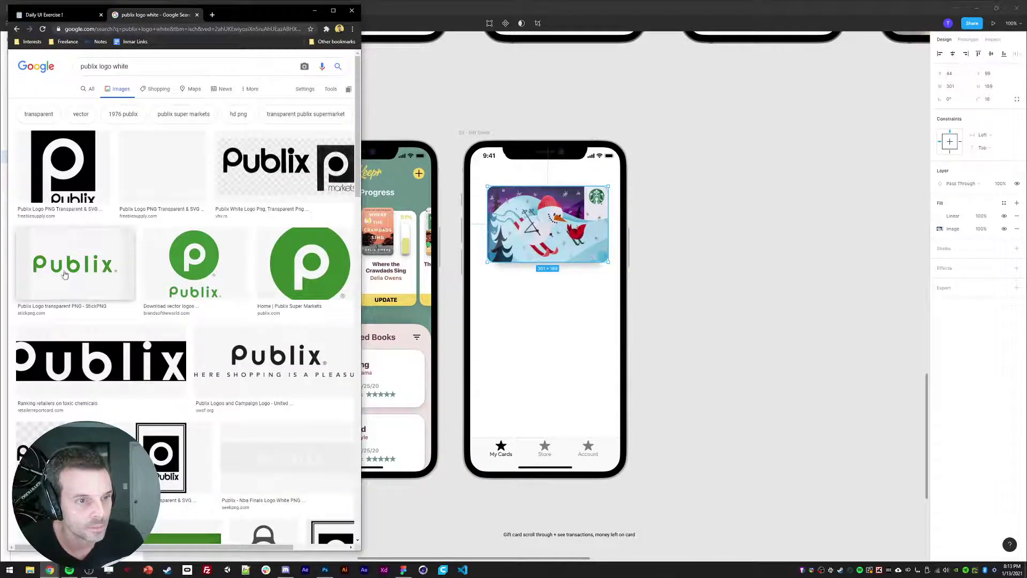
Download the green Publix logo PNG from the StickPNG result and place it on the Figma canvas beside the Gift Cards phone
{"action": "left_click", "coordinate": [71, 273]}
{"action": "left_click", "coordinate": [288, 272]}
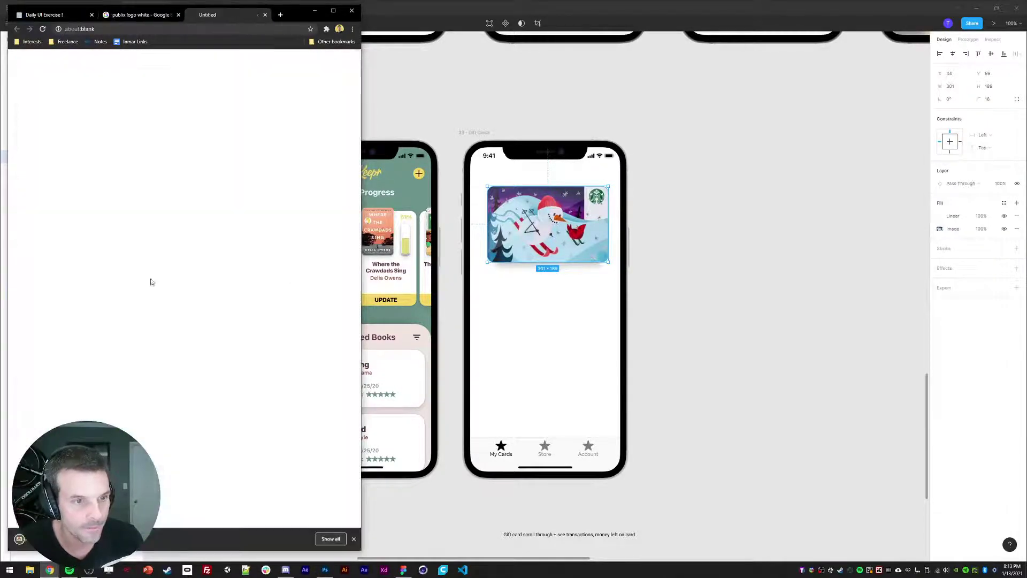
{"action": "left_click_drag", "start_coordinate": [675, 332], "coordinate": [753, 275]}
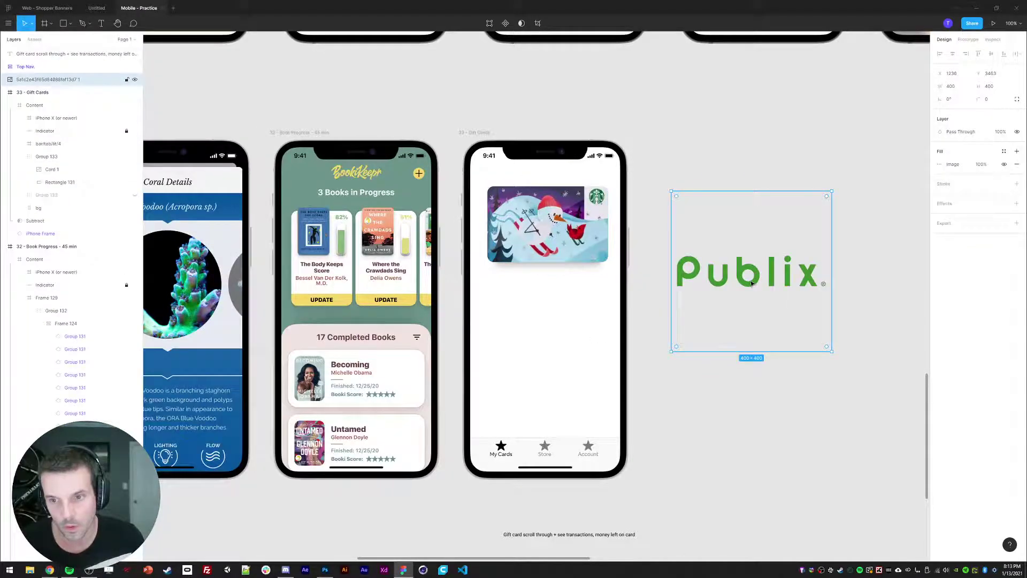
Switch to Photoshop, close the current document, and open the Publix logo PNG from the Downloads folder
{"action": "left_click", "coordinate": [325, 570]}
{"action": "key", "text": "ctrl+w"}
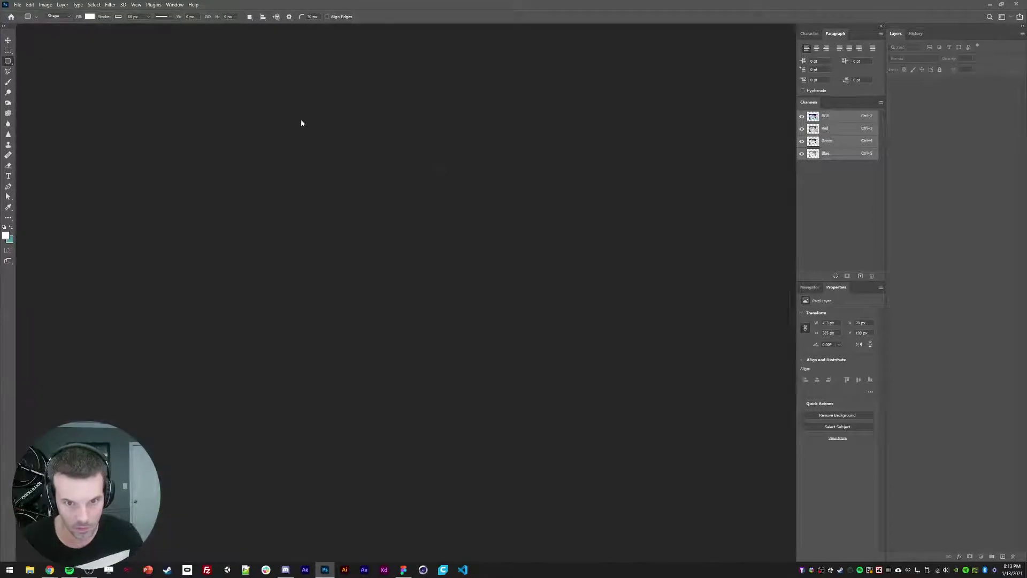
{"action": "key", "text": "ctrl+o"}
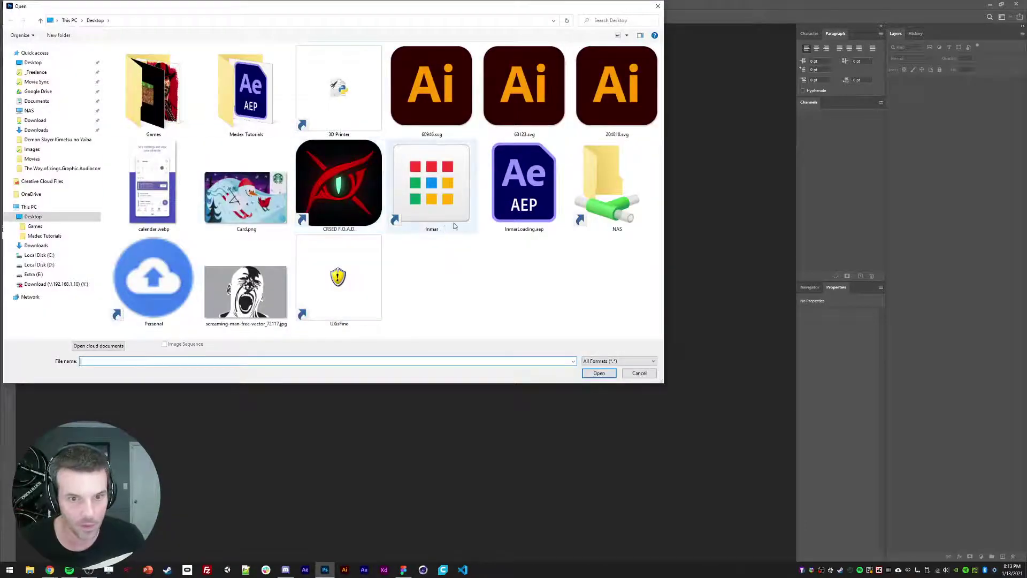
{"action": "left_click", "coordinate": [34, 121]}
{"action": "left_click", "coordinate": [30, 130]}
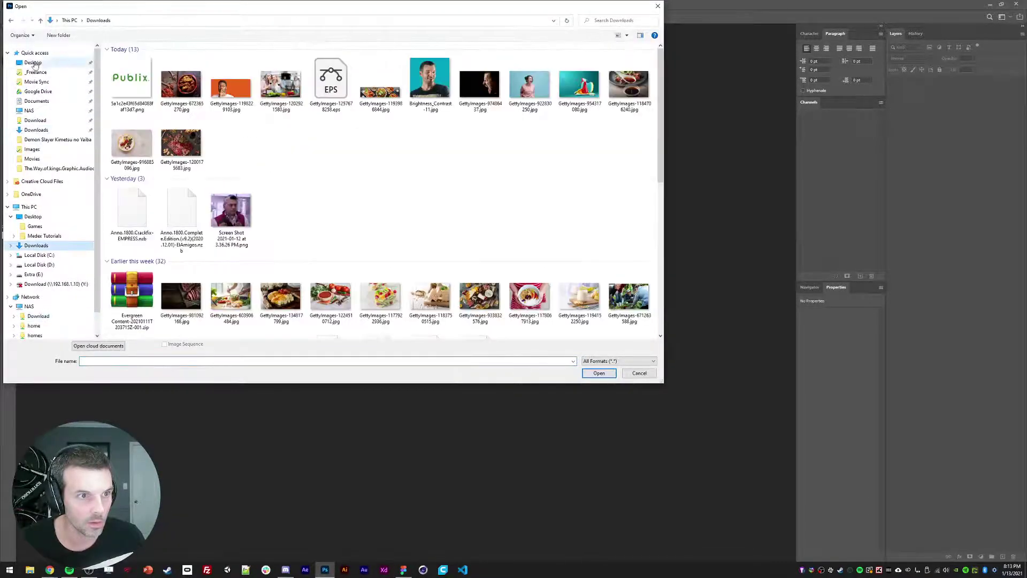
{"action": "double_click", "coordinate": [128, 85]}
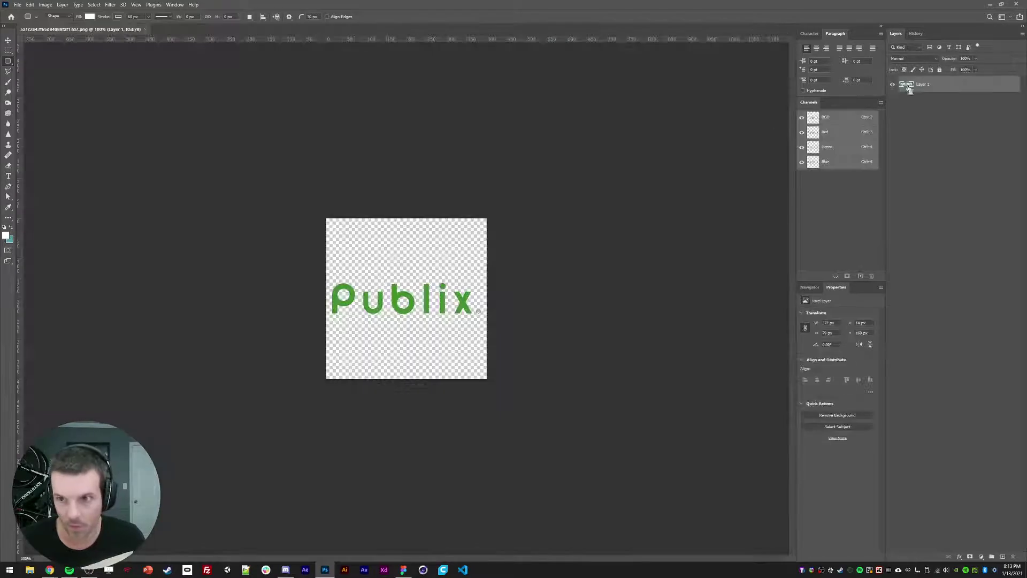
Crop the canvas tightly to the outline of the Publix logo
{"action": "left_click", "coordinate": [908, 86], "text": "ctrl"}
{"action": "key", "text": "alt+i"}
{"action": "key", "text": "p"}
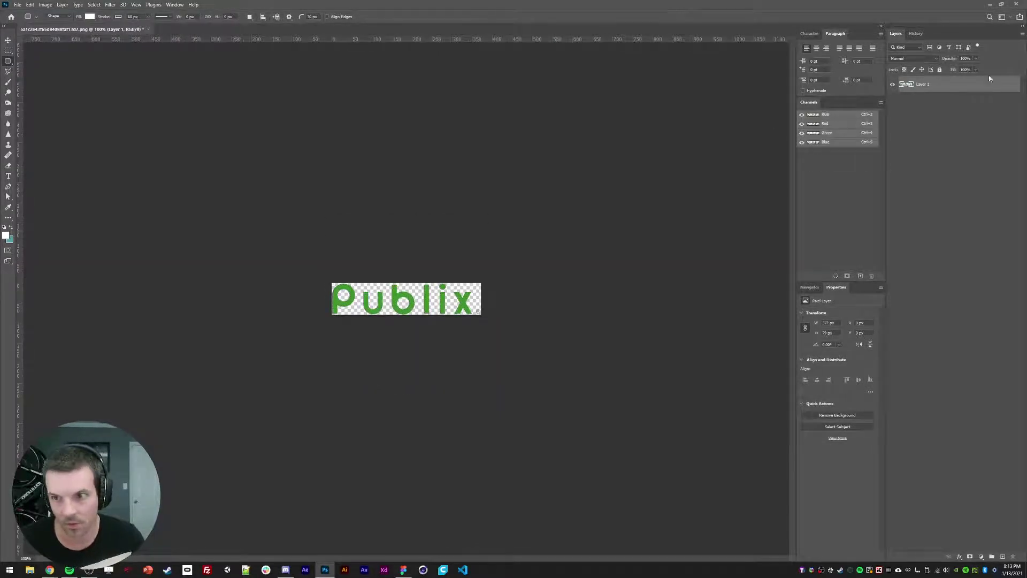
Apply a white Color Overlay layer style to the Publix logo
{"action": "left_click", "coordinate": [668, 370]}
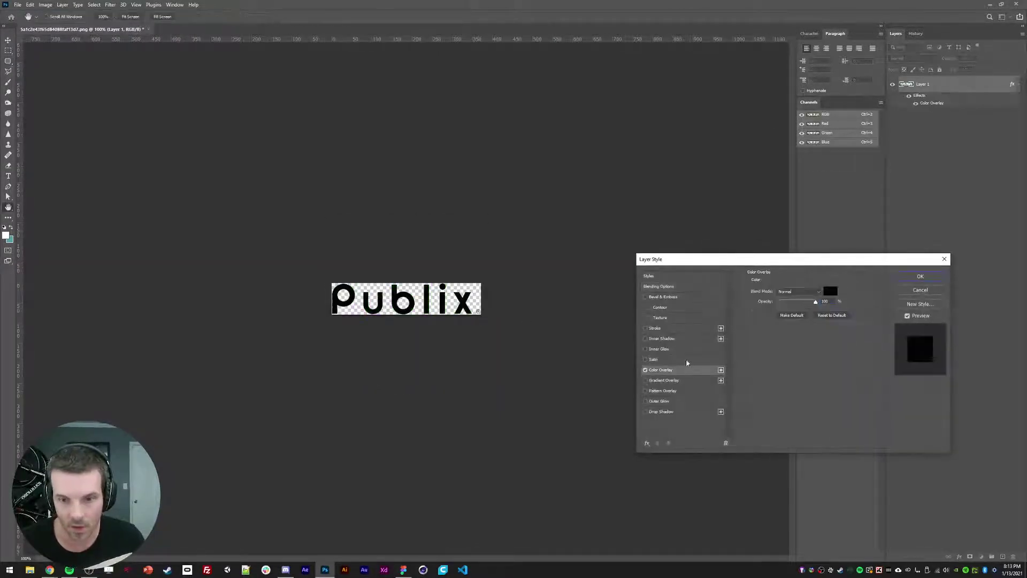
{"action": "left_click", "coordinate": [831, 292]}
{"action": "left_click_drag", "start_coordinate": [636, 310], "coordinate": [499, 228]}
{"action": "key", "text": "Return"}
{"action": "key", "text": "Return"}
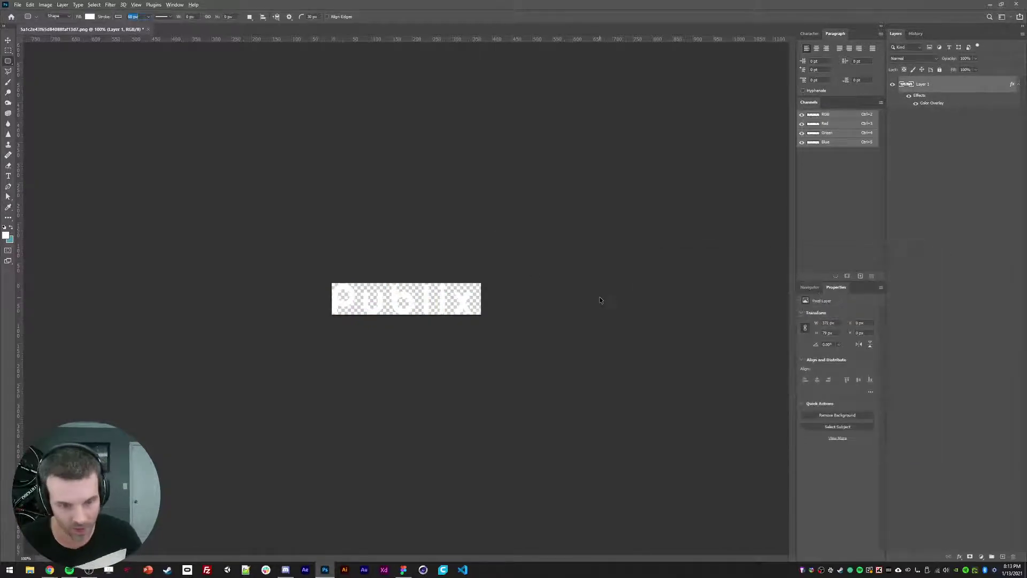
Export the white logo with Save for Web as a PNG-24 with transparency to the Desktop
{"action": "key", "text": "ctrl+alt+shift+s"}
{"action": "key", "text": "Return"}
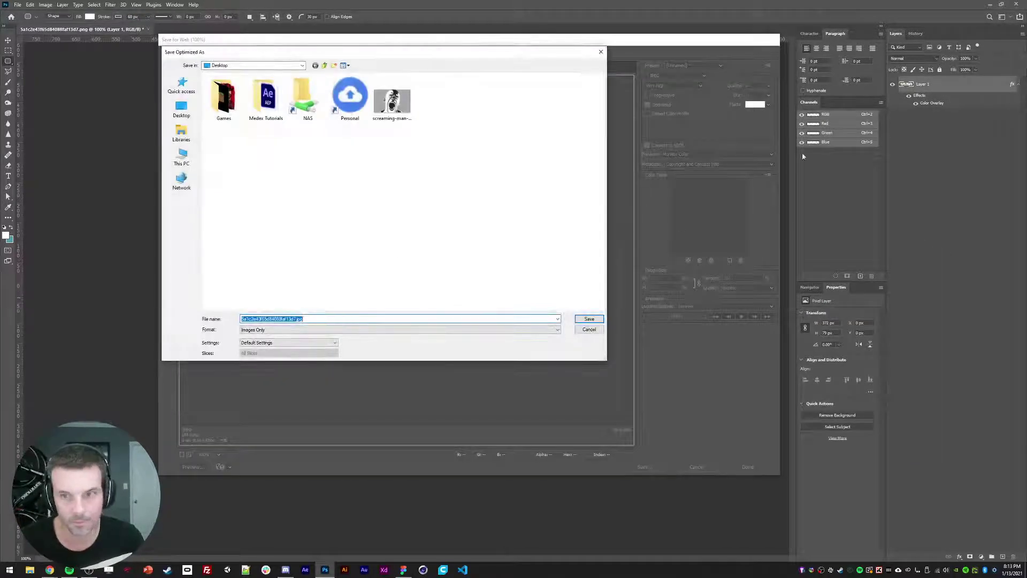
{"action": "key", "text": "Escape"}
{"action": "left_click", "coordinate": [677, 75]}
{"action": "left_click", "coordinate": [677, 98]}
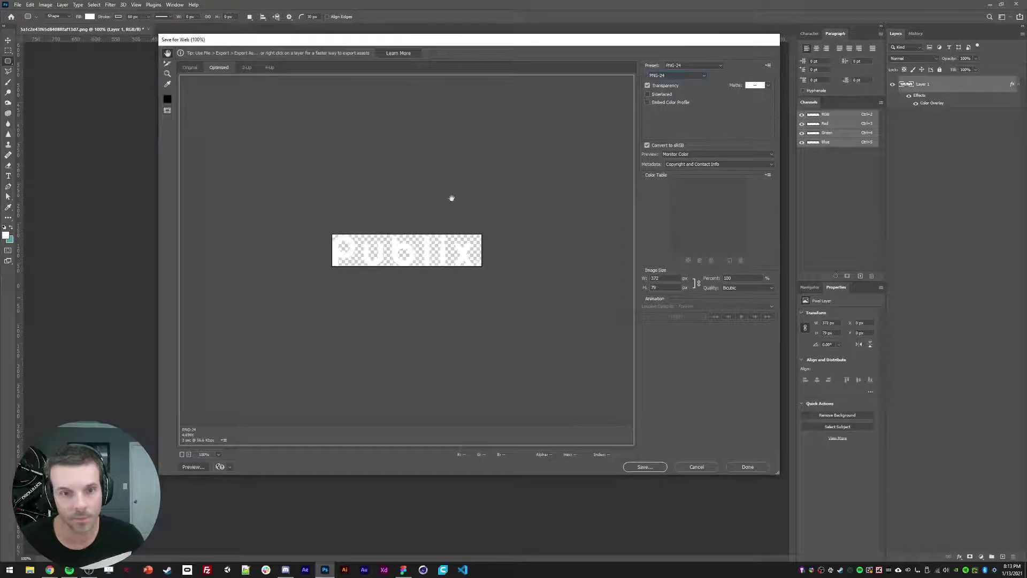
{"action": "key", "text": "Return"}
{"action": "key", "text": "Return"}
Return to Figma and delete the green Publix logo from the canvas
{"action": "left_click", "coordinate": [991, 6]}
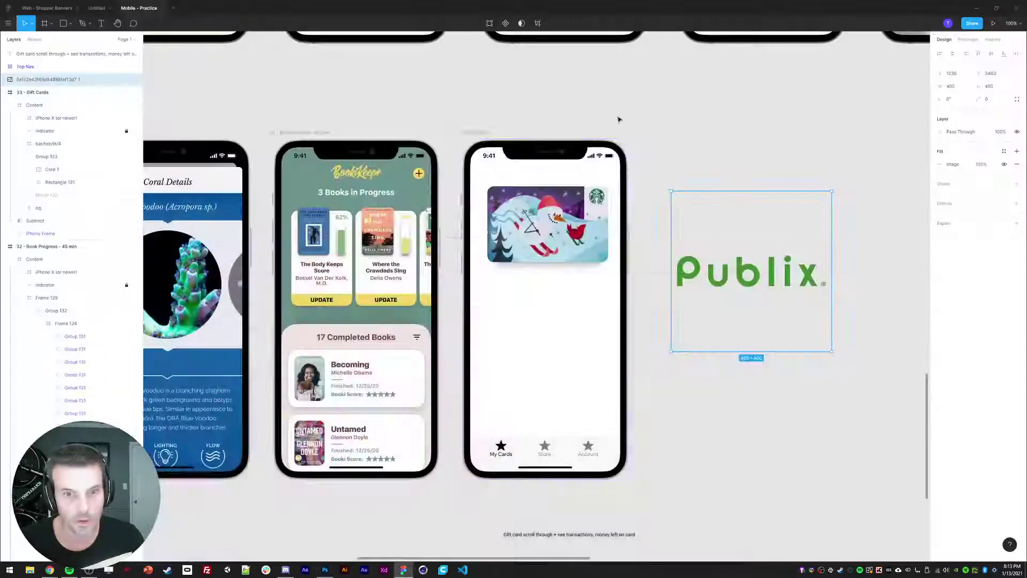
{"action": "key", "text": "Delete"}
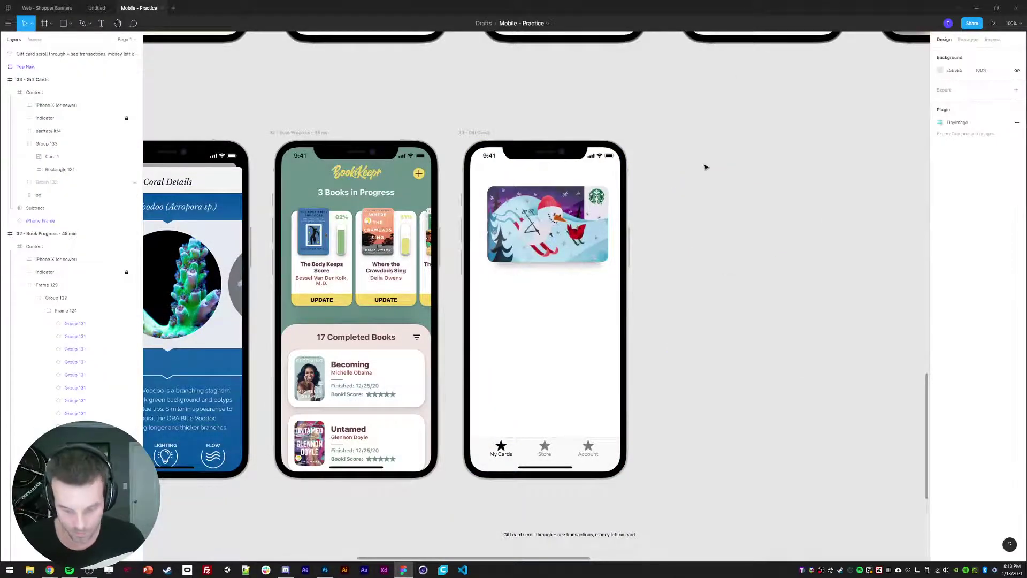
Place the exported white Publix logo PNG on the canvas beside the Gift Cards phone
{"action": "key", "text": "ctrl+shift+k"}
{"action": "double_click", "coordinate": [310, 107]}
{"action": "left_click", "coordinate": [638, 217]}
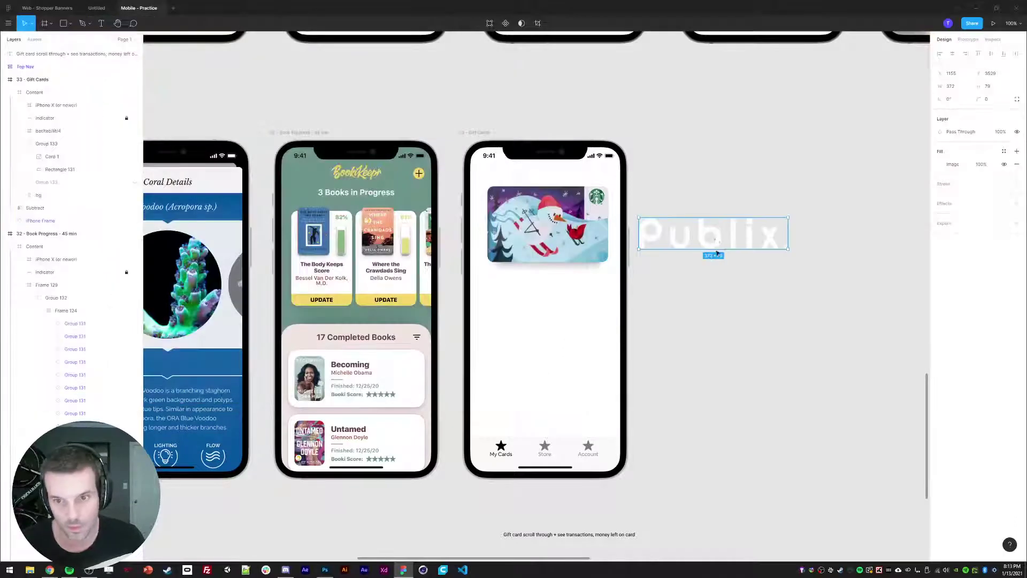
Change the fill of the Card 1 layer in the Gift Cards screen from Image to Solid
{"action": "left_click", "coordinate": [514, 236]}
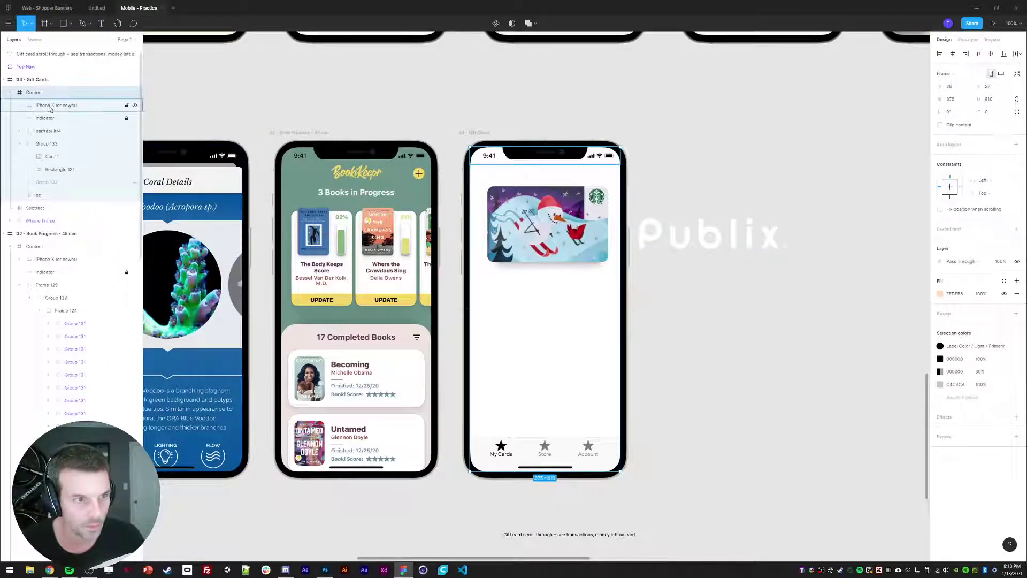
{"action": "left_click", "coordinate": [540, 233]}
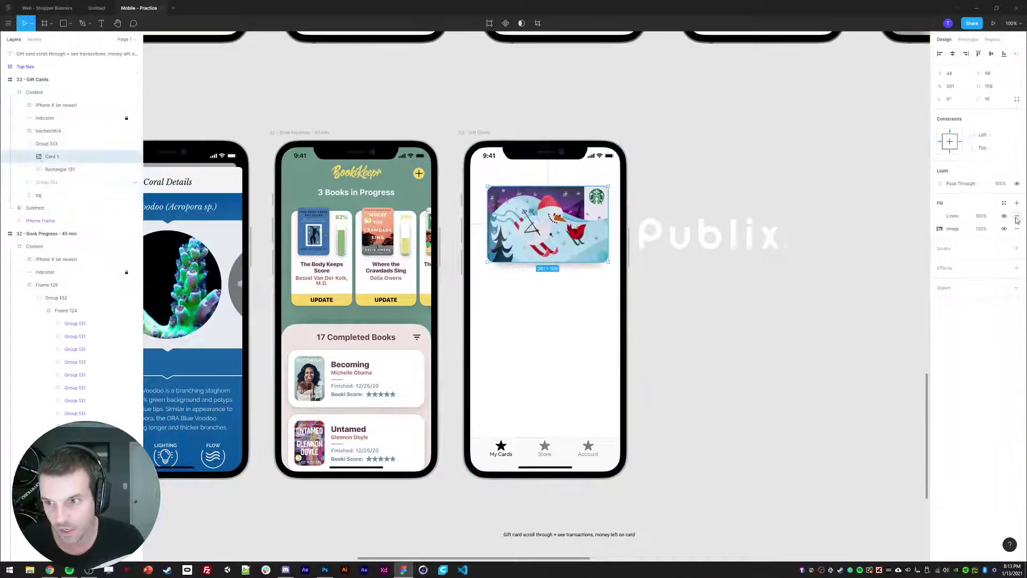
{"action": "left_click", "coordinate": [940, 229]}
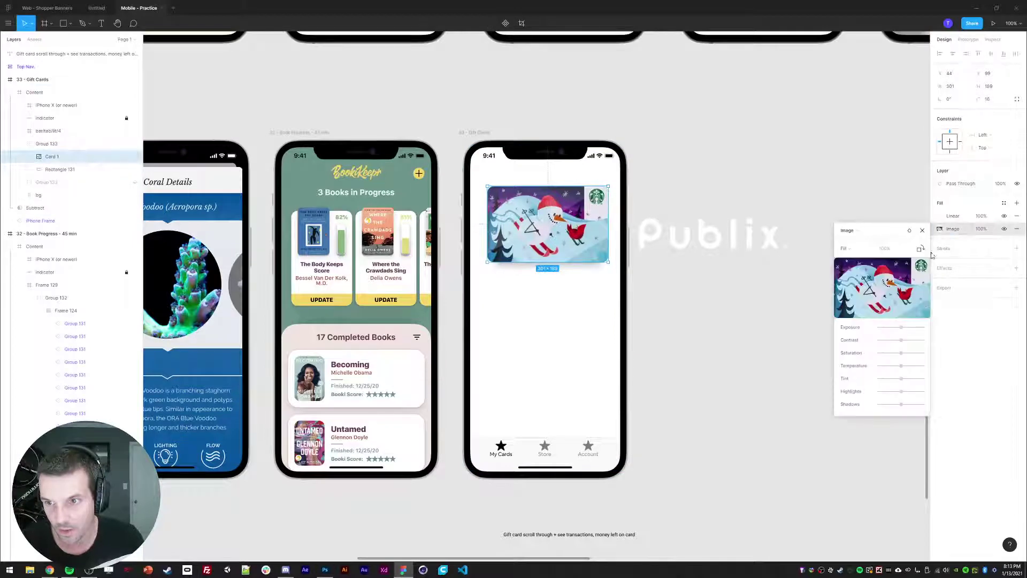
{"action": "left_click", "coordinate": [853, 248]}
{"action": "left_click", "coordinate": [848, 231]}
{"action": "left_click", "coordinate": [847, 231]}
{"action": "left_click", "coordinate": [853, 182]}
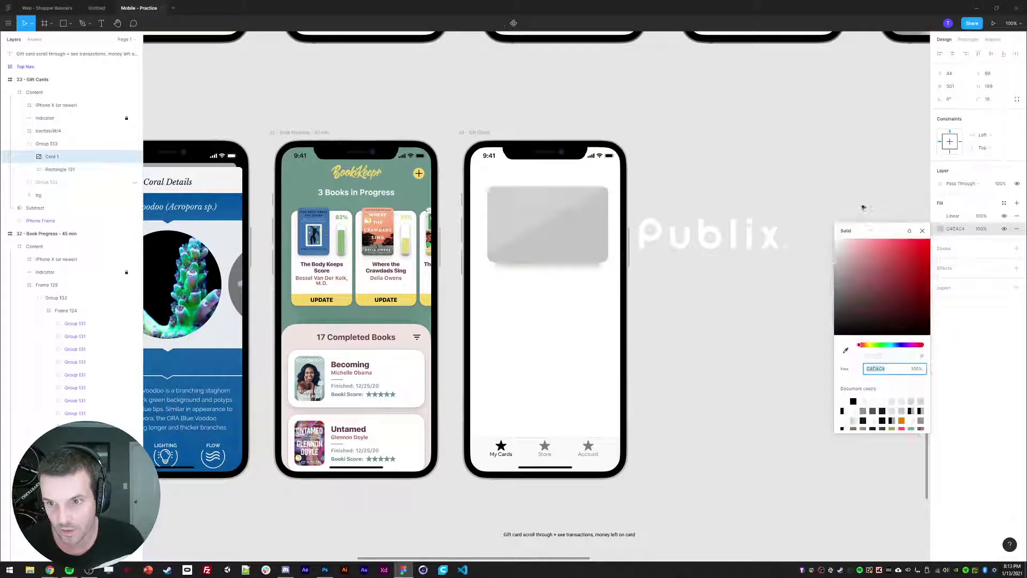
{"action": "key", "text": "Escape"}
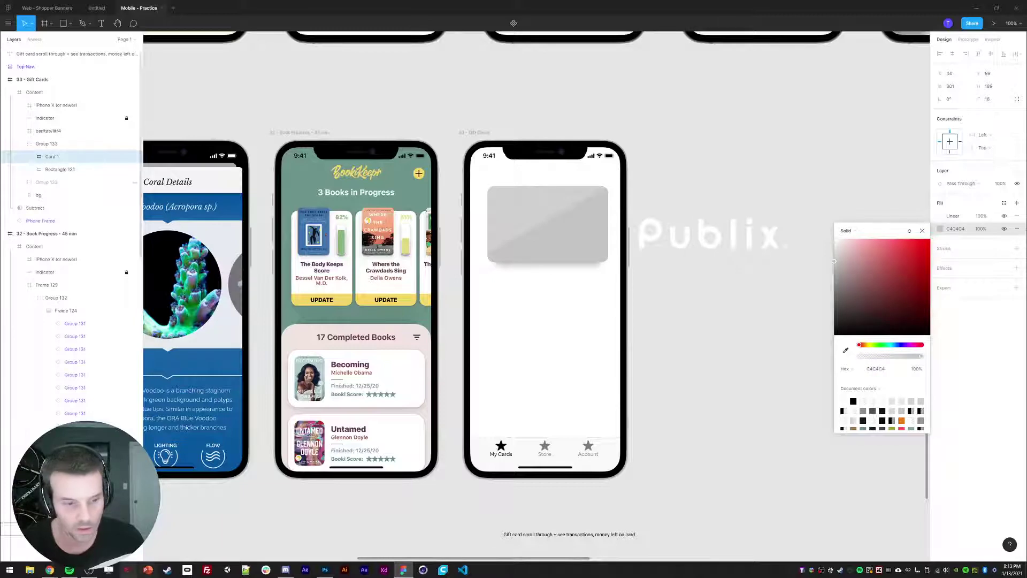
Capture a piece of the green Publix logo from the Chrome image search, paste it into Figma, and place it beside the Gift Cards phone
{"action": "left_click", "coordinate": [58, 572]}
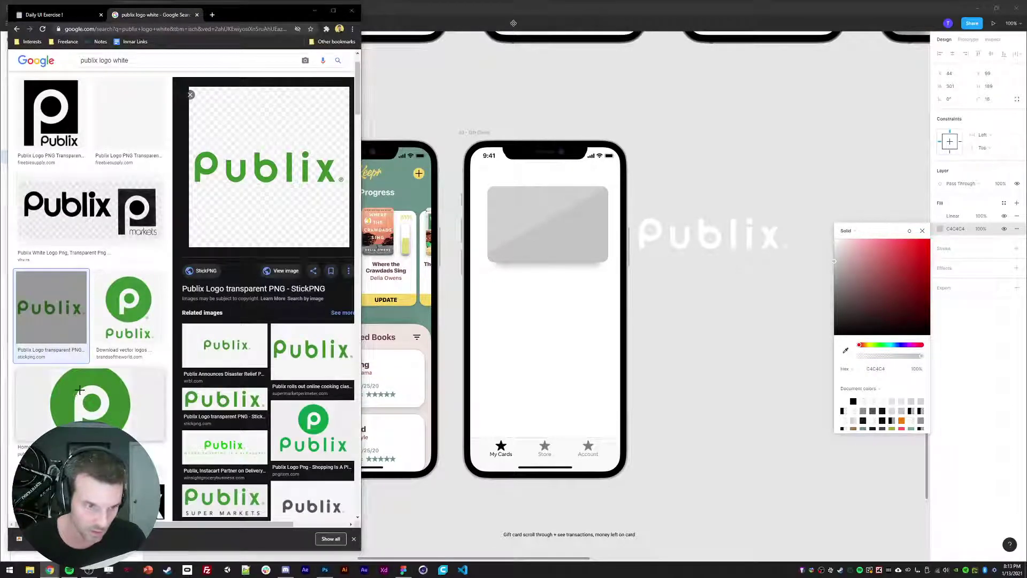
{"action": "key", "text": "alt+Tab"}
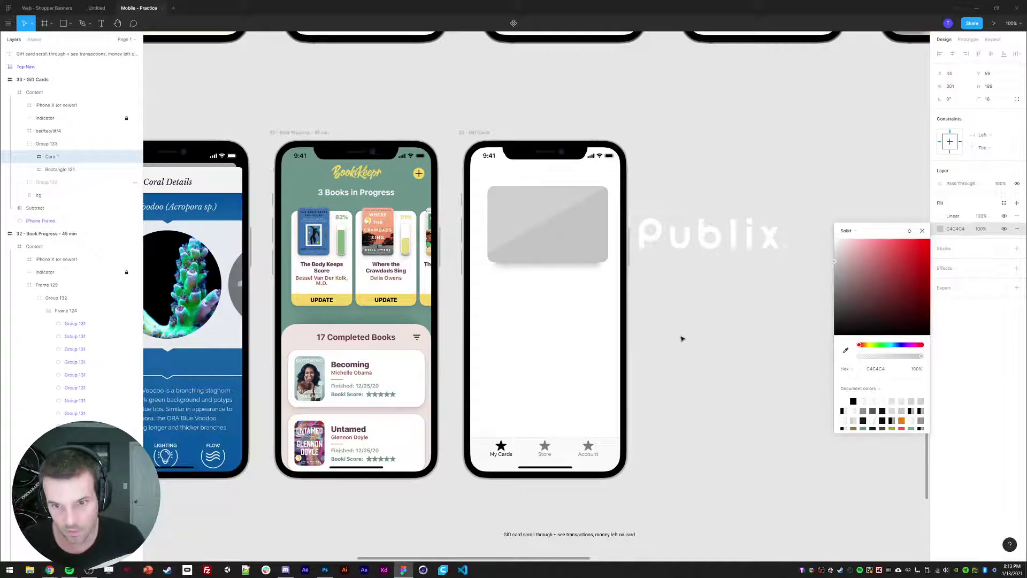
{"action": "left_click", "coordinate": [921, 232]}
{"action": "key", "text": "ctrl+v"}
{"action": "left_click_drag", "start_coordinate": [538, 298], "coordinate": [705, 314]}
Fill the card with the green sampled from the pasted Publix capture, and delete the capture
{"action": "left_click", "coordinate": [590, 245]}
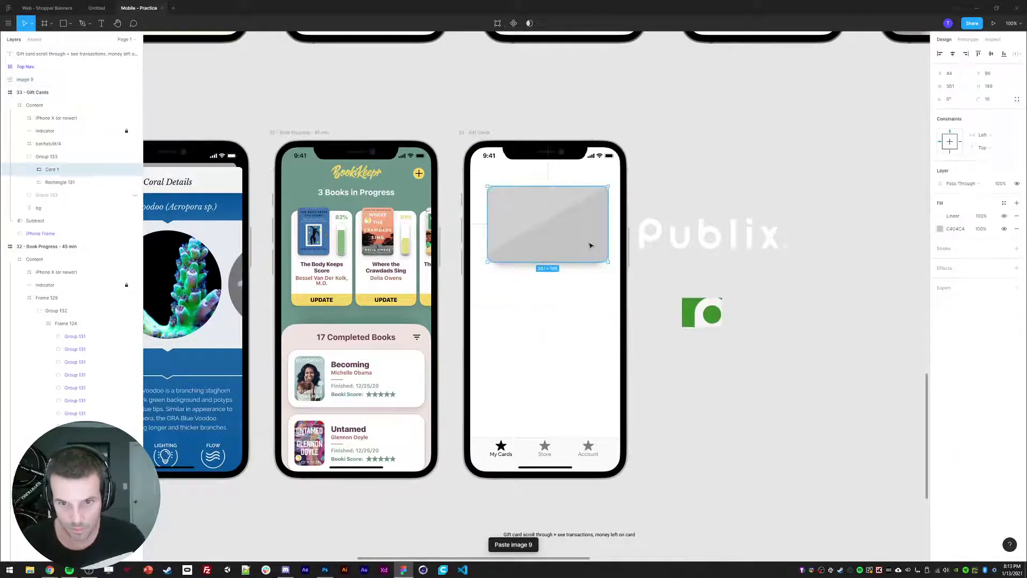
{"action": "left_click", "coordinate": [940, 229]}
{"action": "left_click", "coordinate": [845, 351]}
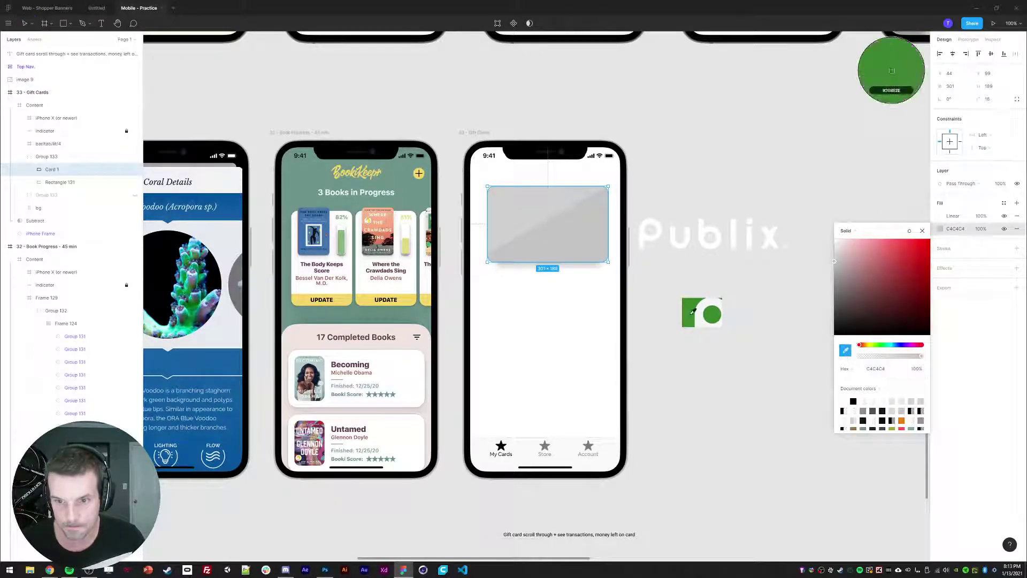
{"action": "left_click", "coordinate": [687, 316]}
{"action": "left_click", "coordinate": [689, 313]}
{"action": "key", "text": "Delete"}
Move the white Publix logo onto the green card, scale it down to fit, and center it horizontally and vertically on the card
{"action": "left_click", "coordinate": [700, 243]}
{"action": "left_click_drag", "start_coordinate": [701, 243], "coordinate": [551, 222]}
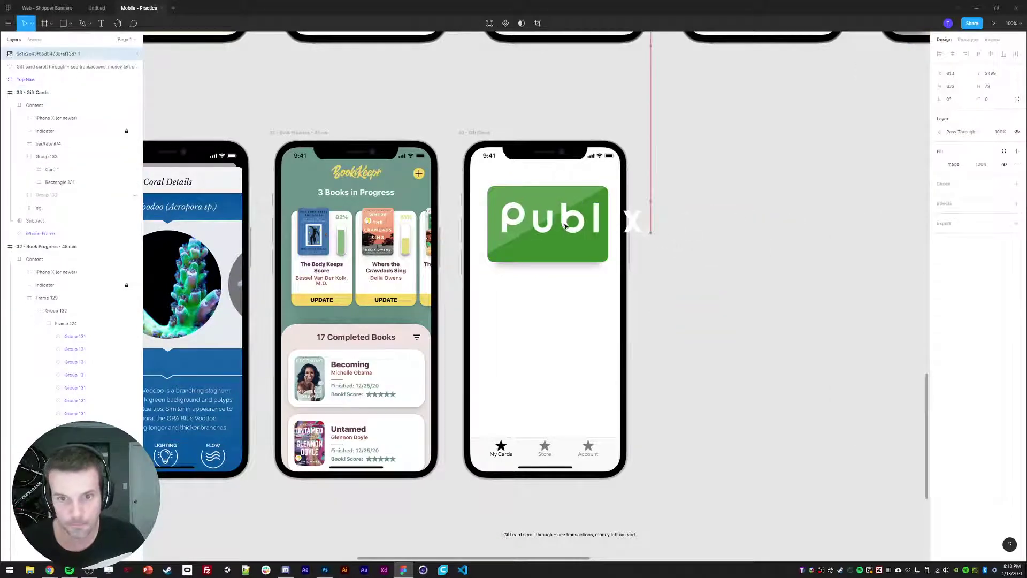
{"action": "left_click_drag", "start_coordinate": [653, 230], "coordinate": [563, 224]}
{"action": "left_click", "coordinate": [590, 215], "text": "ctrl+shift"}
{"action": "left_click", "coordinate": [953, 54]}
{"action": "left_click", "coordinate": [991, 54]}
{"action": "left_click", "coordinate": [862, 215]}
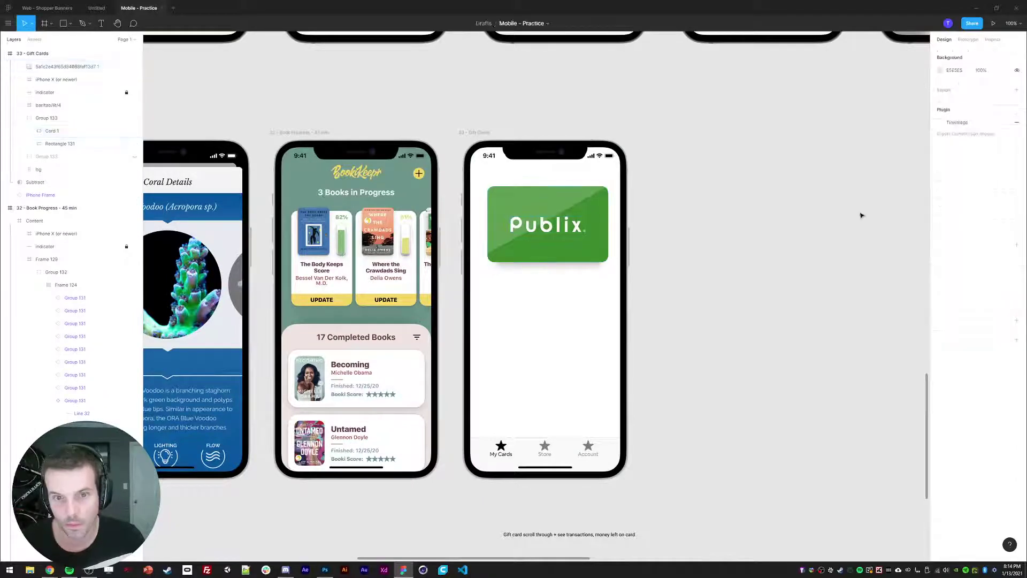
Move the Publix logo layer into the green card's group, and show the hidden Starbucks card group
{"action": "left_click", "coordinate": [548, 224]}
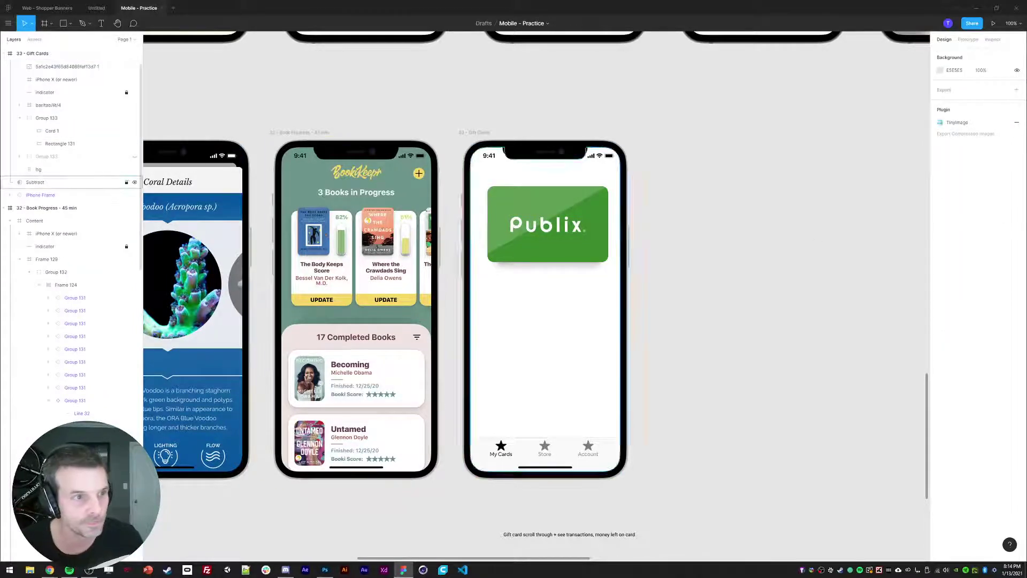
{"action": "scroll", "coordinate": [74, 216], "scroll_direction": "up", "scroll_amount": 3}
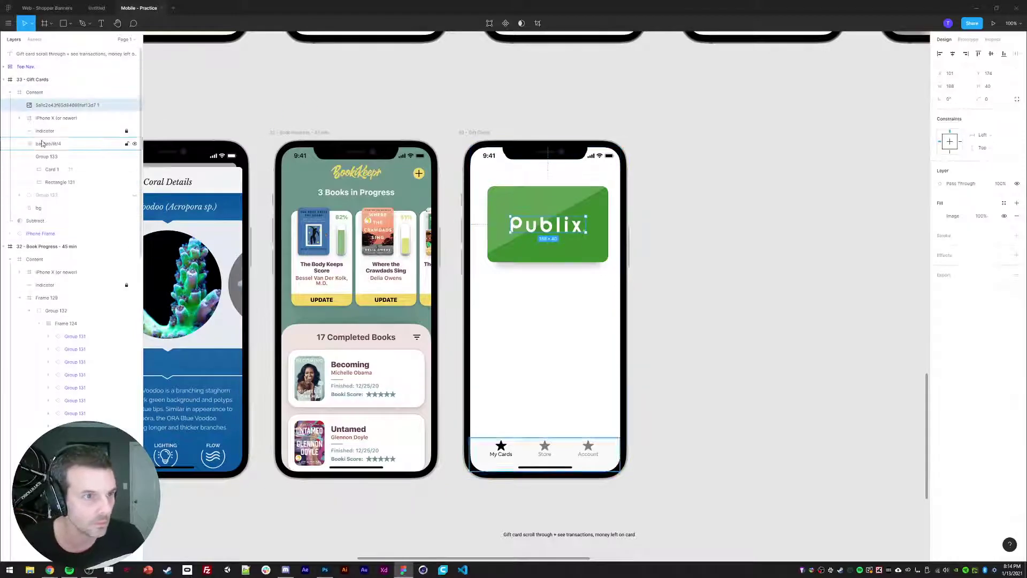
{"action": "left_click_drag", "start_coordinate": [47, 107], "coordinate": [43, 159]}
{"action": "left_click", "coordinate": [38, 145]}
{"action": "left_click", "coordinate": [21, 144]}
{"action": "left_click", "coordinate": [134, 156]}
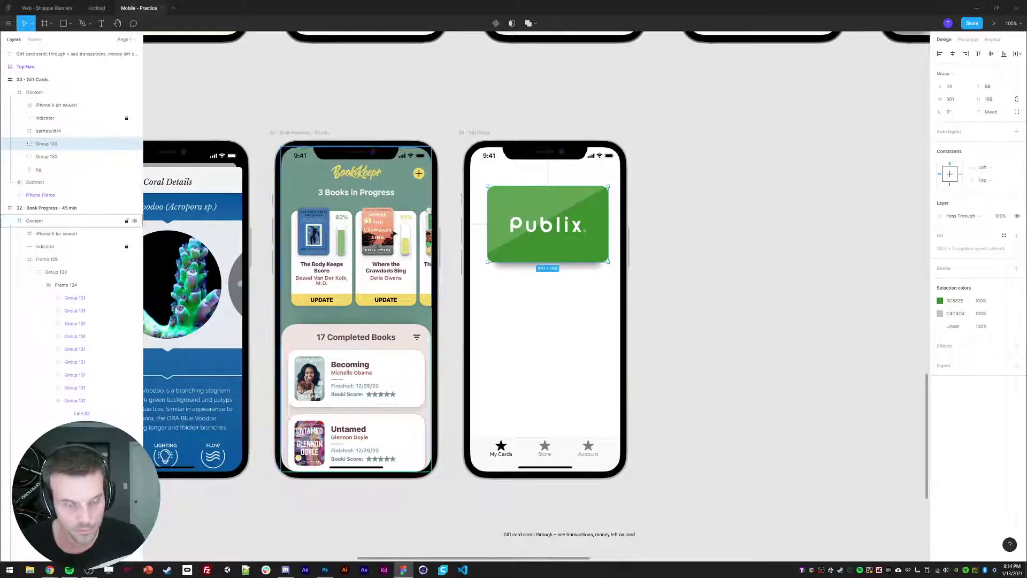
Move the Publix card group horizontally to X 364, so that only its edge peeks out beside the Starbucks card
{"action": "left_click_drag", "start_coordinate": [457, 227], "coordinate": [512, 225]}
{"action": "key", "text": "ctrl+z"}
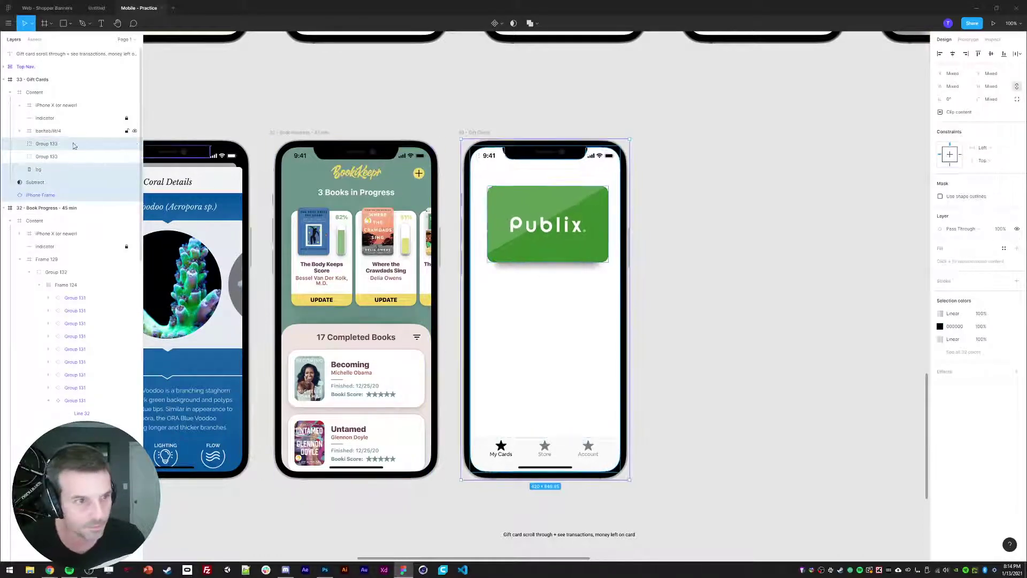
{"action": "left_click", "coordinate": [71, 144]}
{"action": "left_click_drag", "start_coordinate": [561, 248], "coordinate": [564, 248]}
{"action": "key", "text": "shift+Right"}
{"action": "key", "text": "shift+Right"}
{"action": "key", "text": "shift+Right"}
{"action": "key", "text": "shift+Right"}
{"action": "key", "text": "shift+Right"}
{"action": "key", "text": "shift+Right"}
{"action": "key", "text": "shift+Right"}
{"action": "key", "text": "shift+Right"}
{"action": "key", "text": "shift+Right"}
{"action": "key", "text": "shift+Right"}
{"action": "key", "text": "shift+Right"}
{"action": "key", "text": "shift+Right"}
{"action": "key", "text": "shift+Right"}
{"action": "key", "text": "shift+Right"}
{"action": "key", "text": "shift+Right"}
{"action": "key", "text": "shift+Right"}
{"action": "key", "text": "shift+Right"}
{"action": "key", "text": "shift+Right"}
{"action": "key", "text": "shift+Right"}
{"action": "key", "text": "shift+Right"}
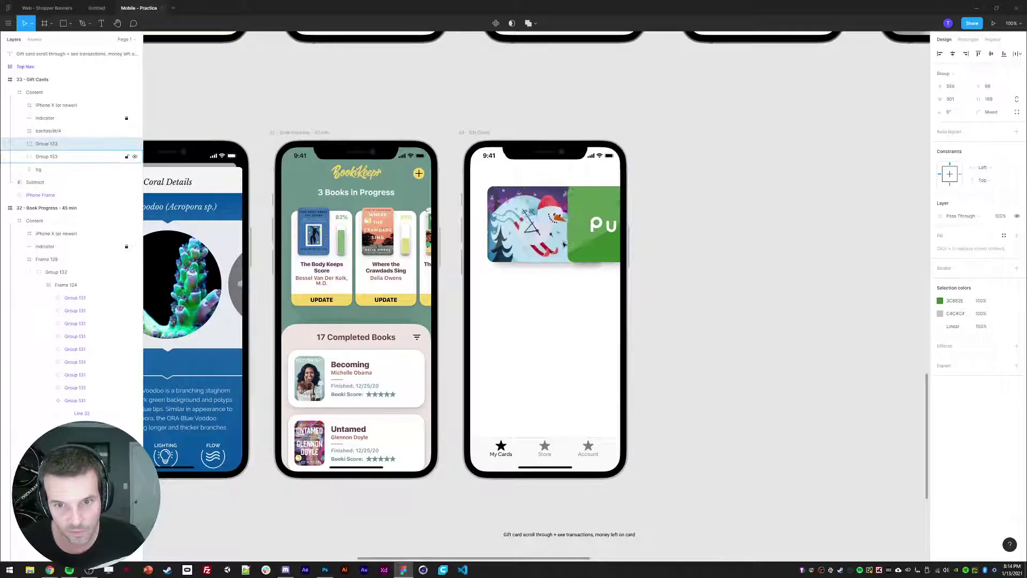
{"action": "key", "text": "shift+Right"}
{"action": "key", "text": "shift+Right"}
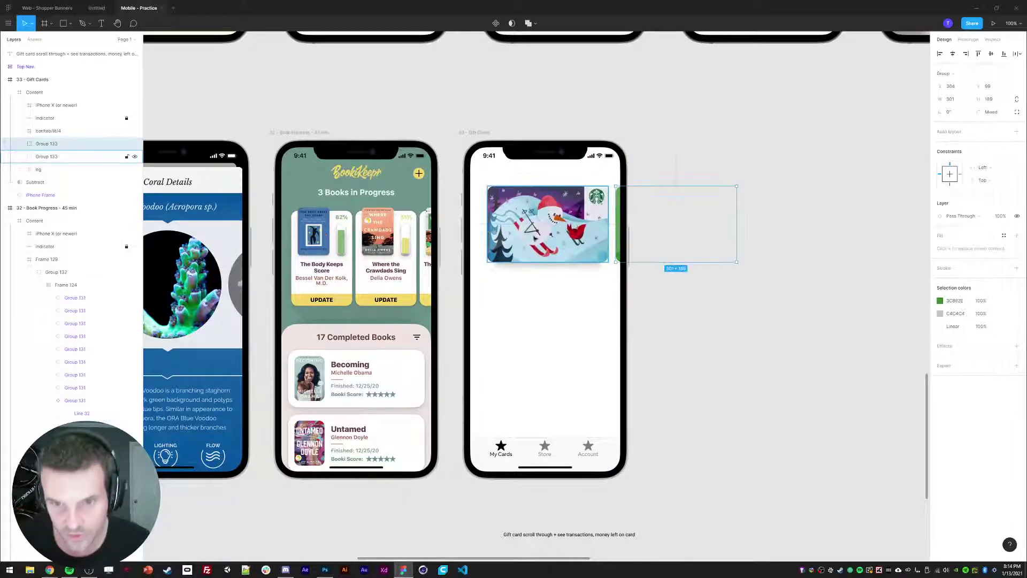
{"action": "left_click", "coordinate": [688, 348]}
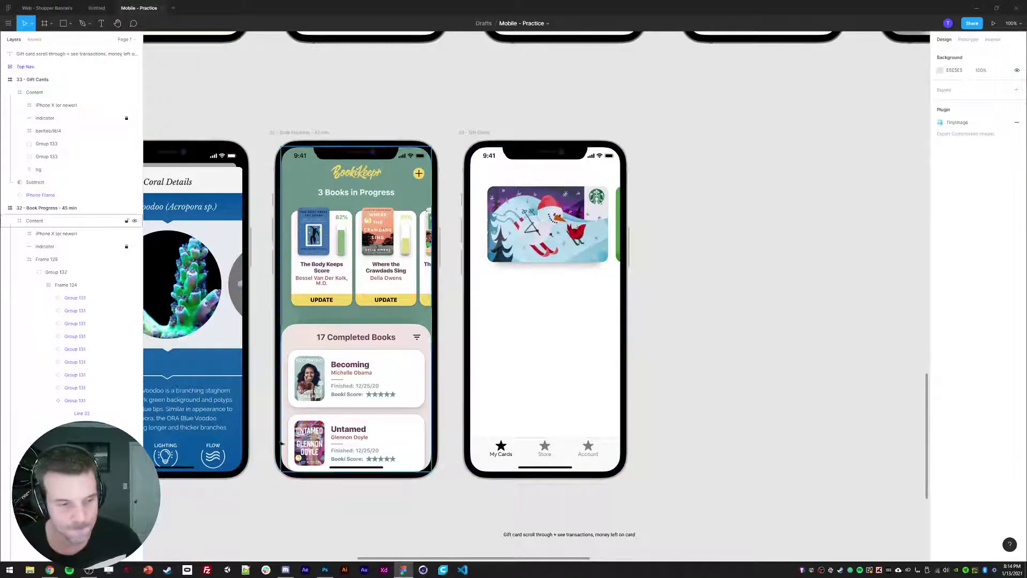
Examine the gift card brief note and the green progress bar on the first book card of the Book Progress screen
{"action": "scroll", "coordinate": [514, 482], "scroll_direction": "down", "scroll_amount": 1}
{"action": "left_click", "coordinate": [526, 518]}
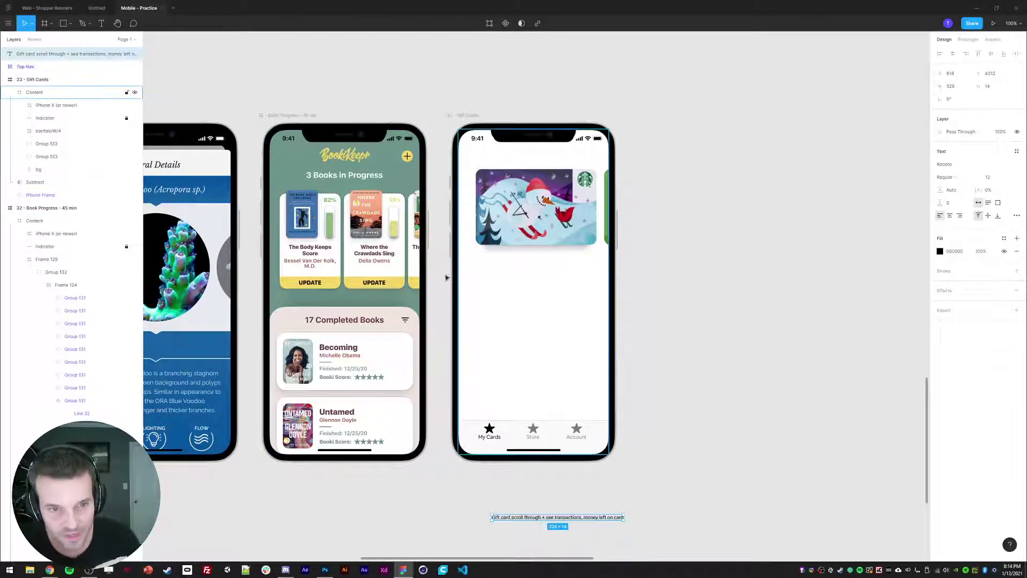
{"action": "left_click", "coordinate": [330, 214], "text": "ctrl"}
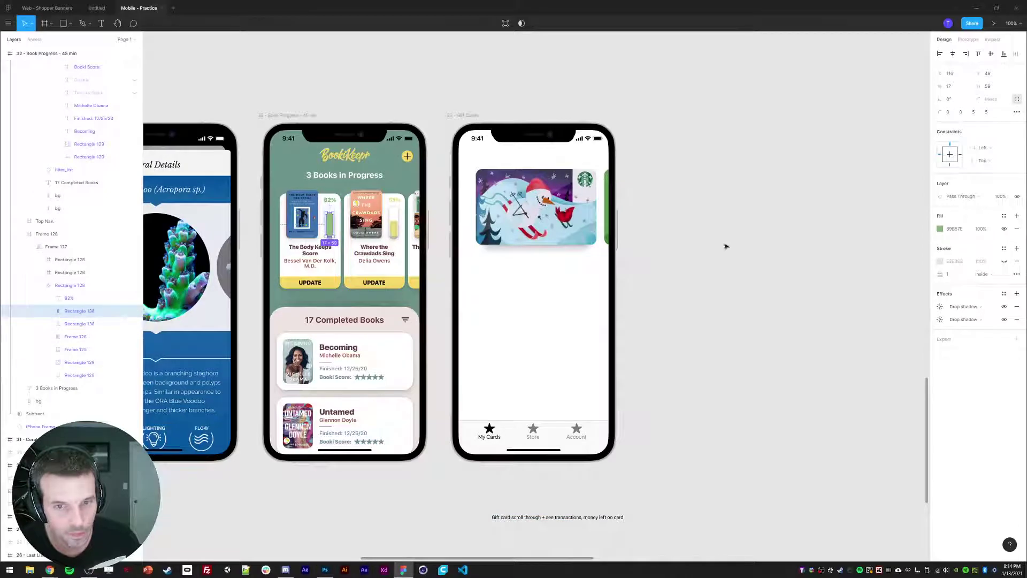
{"action": "left_click", "coordinate": [692, 242]}
{"action": "scroll", "coordinate": [707, 247], "scroll_direction": "right", "scroll_amount": 1}
{"action": "scroll", "coordinate": [706, 246], "scroll_direction": "down", "scroll_amount": 1}
Add a text label reading "CASH LEFT" below the Starbucks card
{"action": "key", "text": "r"}
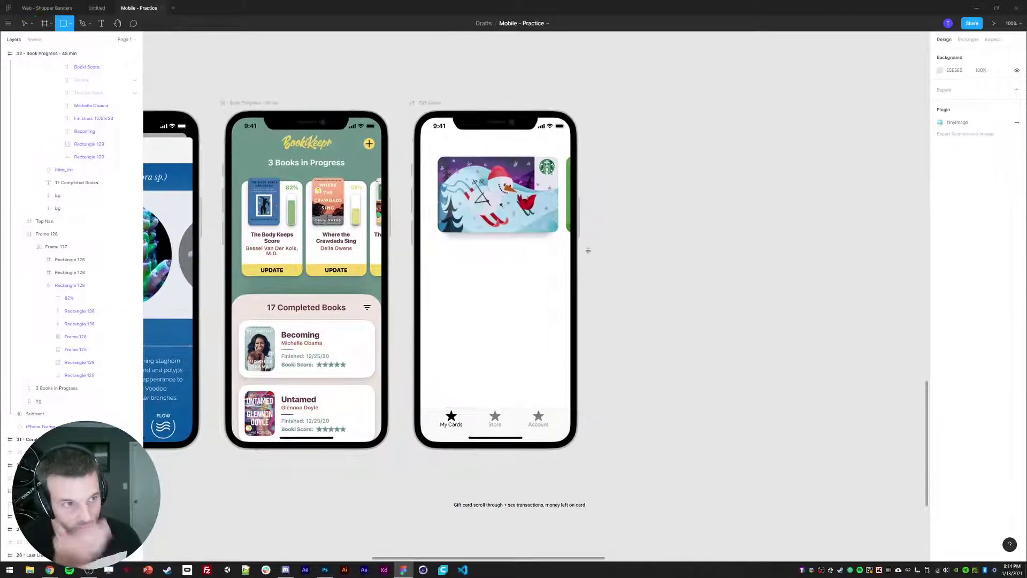
{"action": "key", "text": "t"}
{"action": "left_click", "coordinate": [451, 251]}
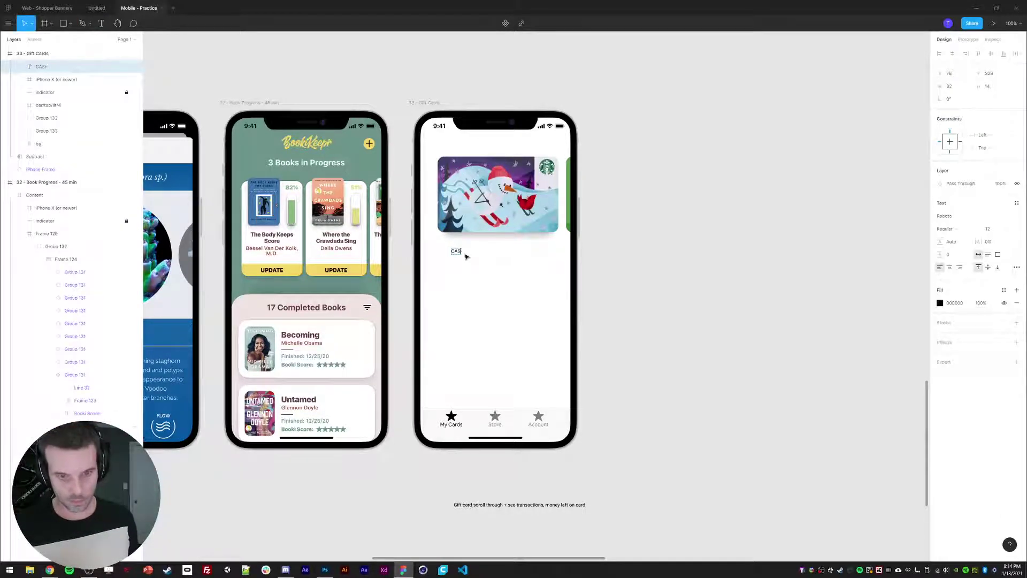
{"action": "type", "text": "CASH LEFT"}
{"action": "key", "text": "Escape"}
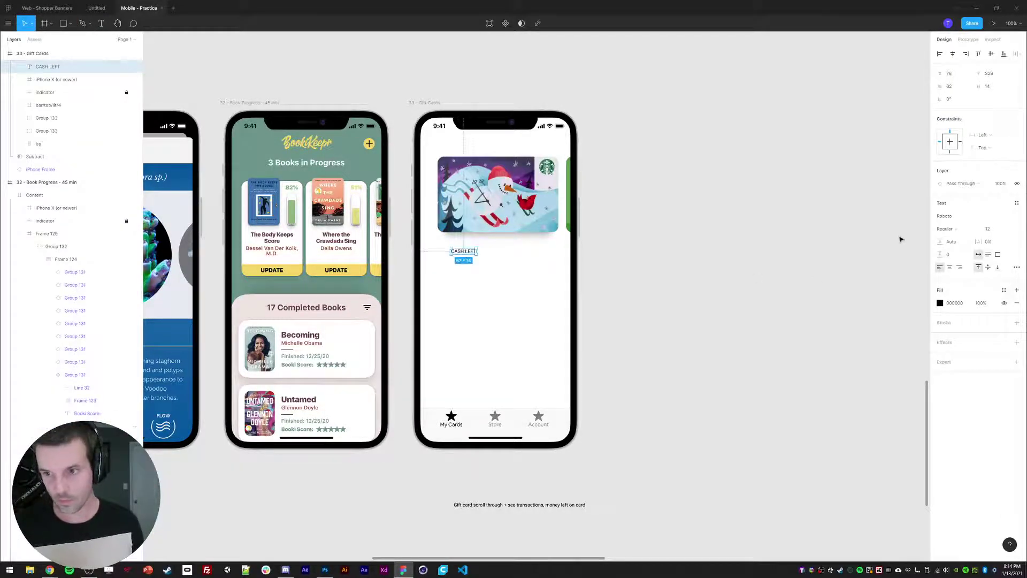
Change the label's wording to "AMOUNT LEFT"
{"action": "key", "text": "Return"}
{"action": "type", "text": "AMOUNT LEFT"}
{"action": "key", "text": "Escape"}
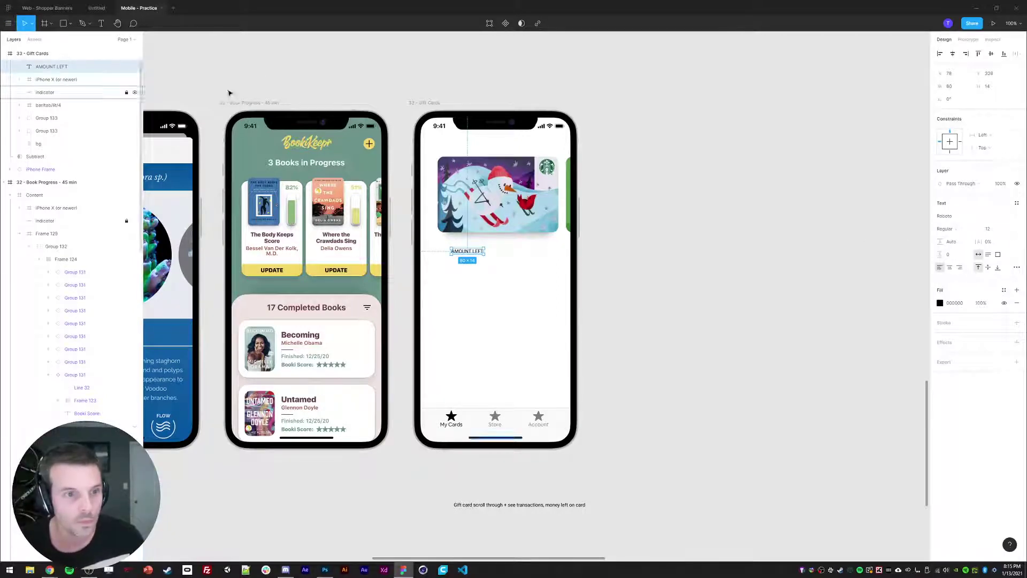
Set the AMOUNT LEFT label to Airbnb Cereal App using the Better Font Picker plugin, with the Black weight
{"action": "left_click_drag", "start_coordinate": [125, 40], "coordinate": [134, 44]}
{"action": "left_click", "coordinate": [9, 25]}
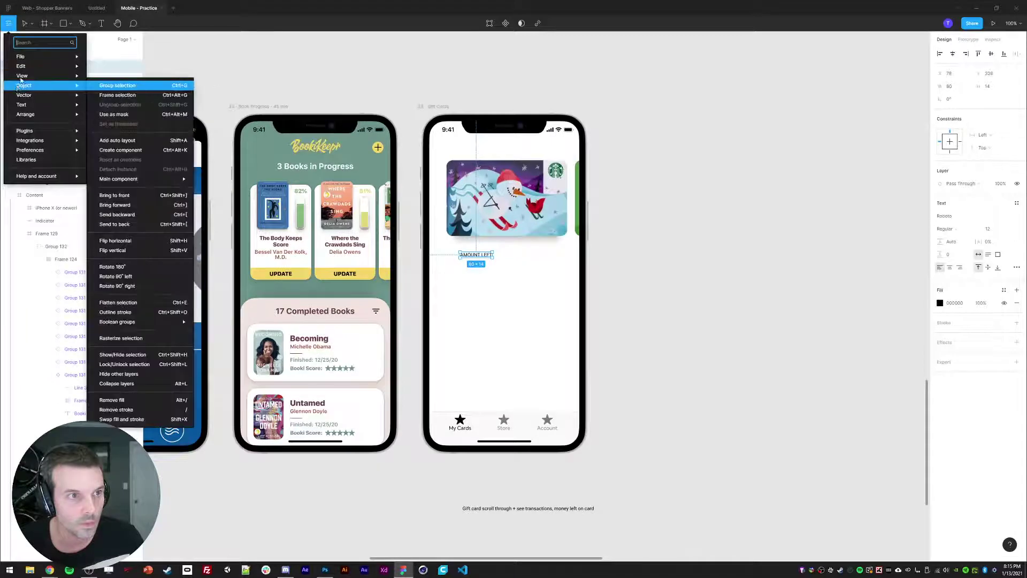
{"action": "mouse_move", "coordinate": [32, 132]}
{"action": "mouse_move", "coordinate": [115, 185]}
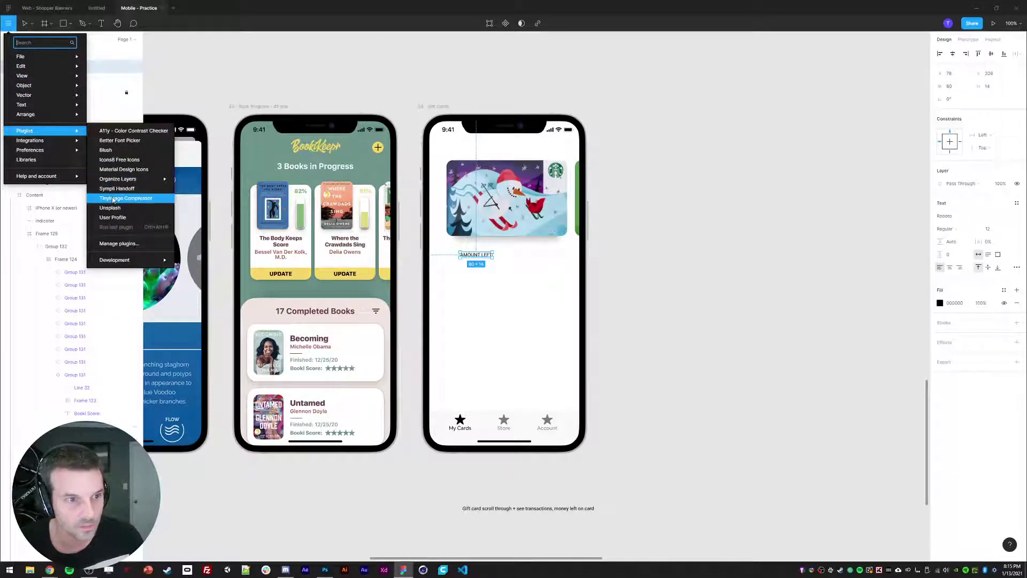
{"action": "left_click", "coordinate": [110, 143]}
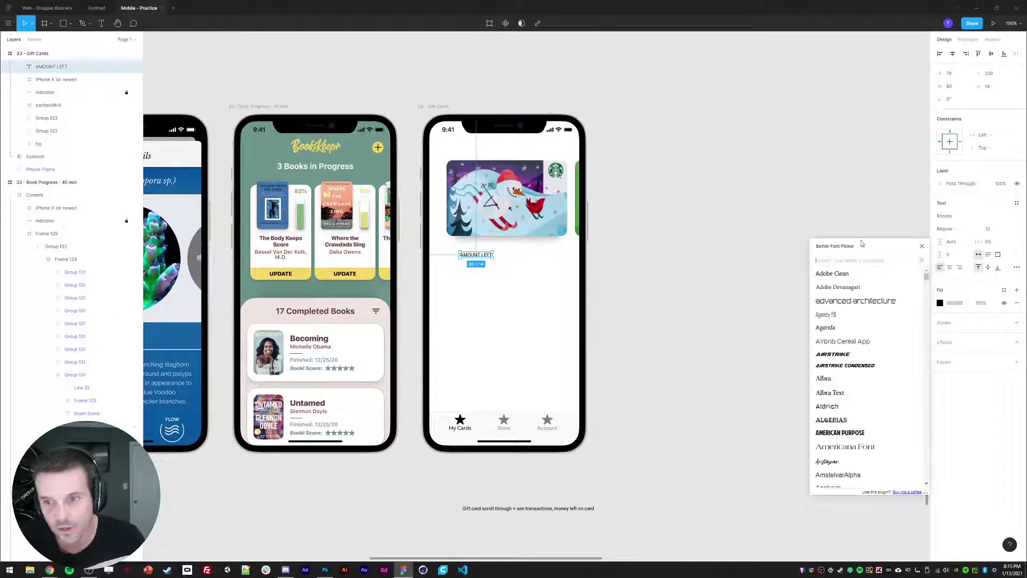
{"action": "left_click_drag", "start_coordinate": [863, 244], "coordinate": [779, 175]}
{"action": "left_click", "coordinate": [782, 265]}
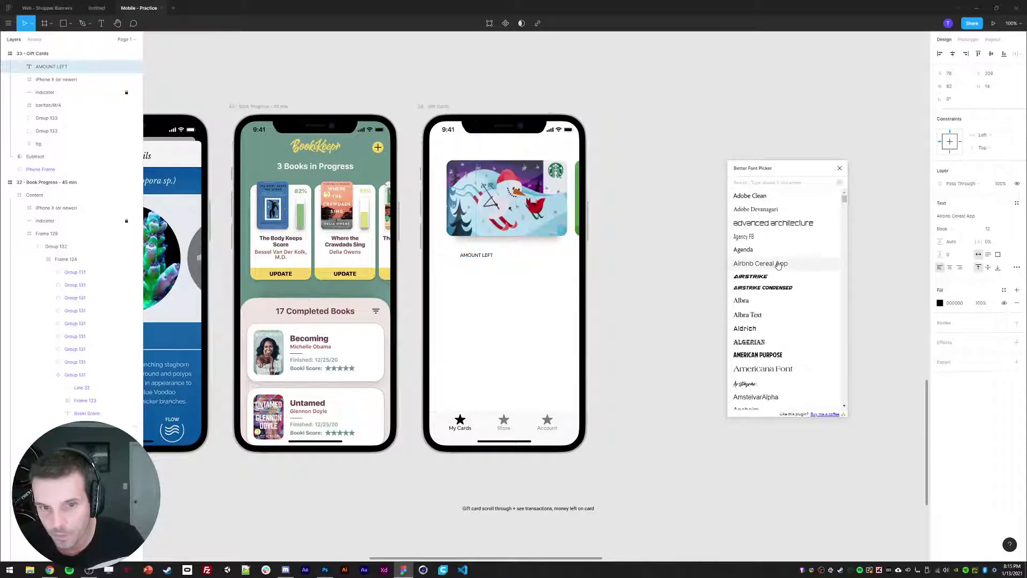
{"action": "left_click", "coordinate": [948, 229]}
{"action": "left_click", "coordinate": [952, 267]}
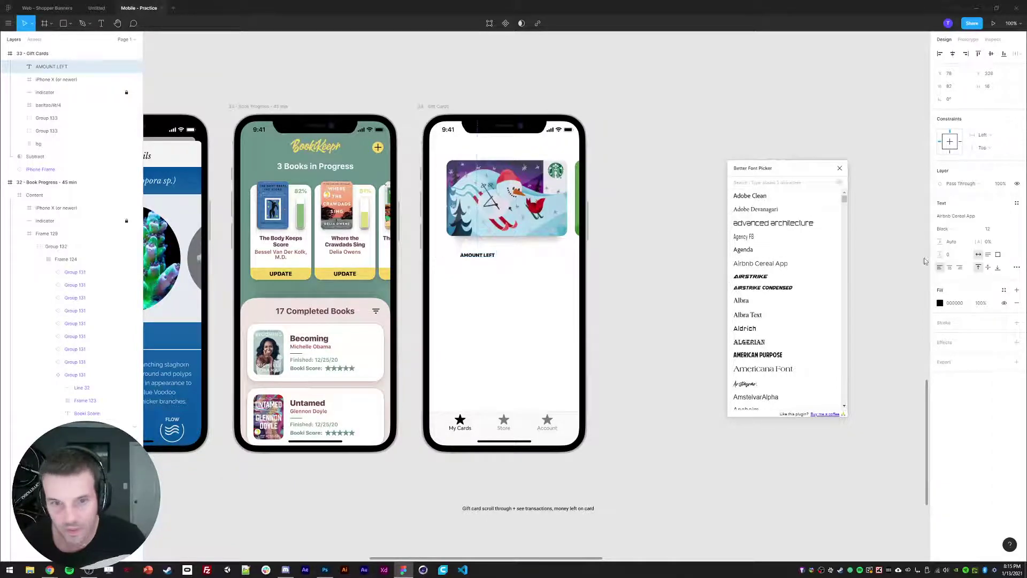
Center the AMOUNT LEFT label directly beneath the Starbucks card
{"action": "left_click_drag", "start_coordinate": [479, 257], "coordinate": [504, 245]}
{"action": "mouse_move", "coordinate": [816, 166]}
{"action": "left_mouse_down"}
{"action": "mouse_move", "coordinate": [824, 159]}
{"action": "mouse_move", "coordinate": [811, 174]}
{"action": "left_mouse_up"}
{"action": "left_click", "coordinate": [687, 248]}
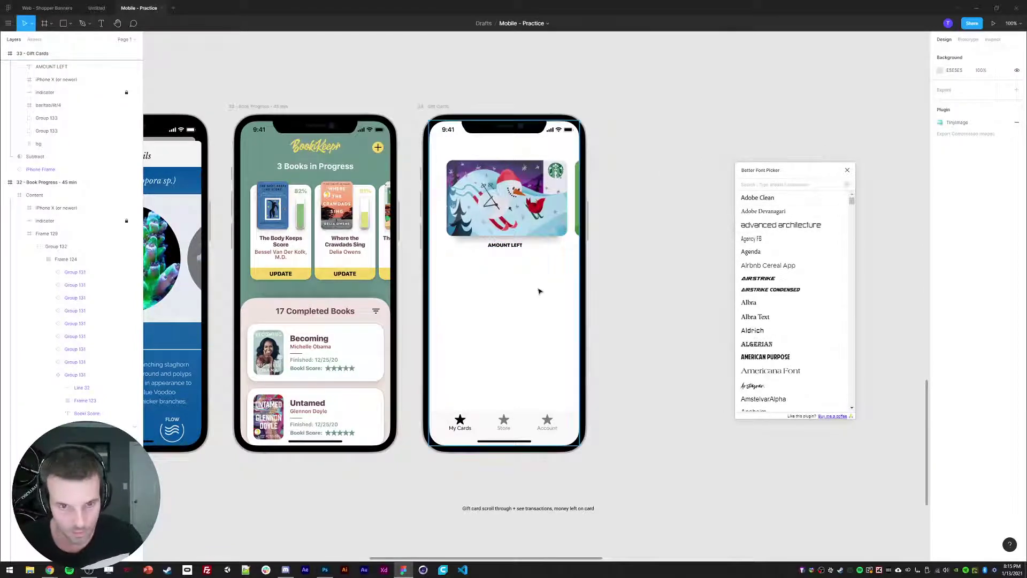
Draw a thin rectangle about 270 px wide across the lower part of the Starbucks card, and give it a corner radius of 20
{"action": "key", "text": "r"}
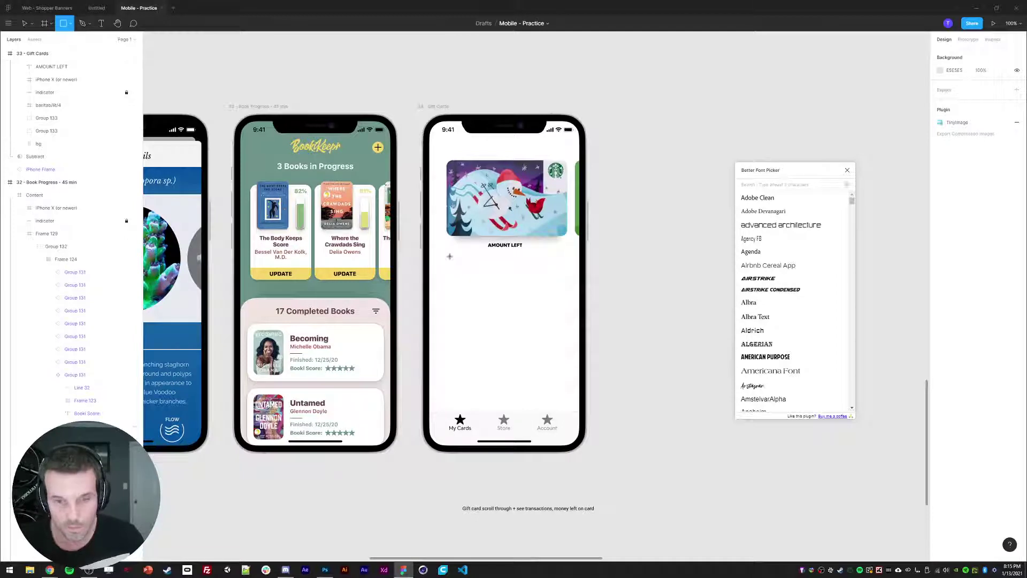
{"action": "left_click_drag", "start_coordinate": [454, 231], "coordinate": [561, 227]}
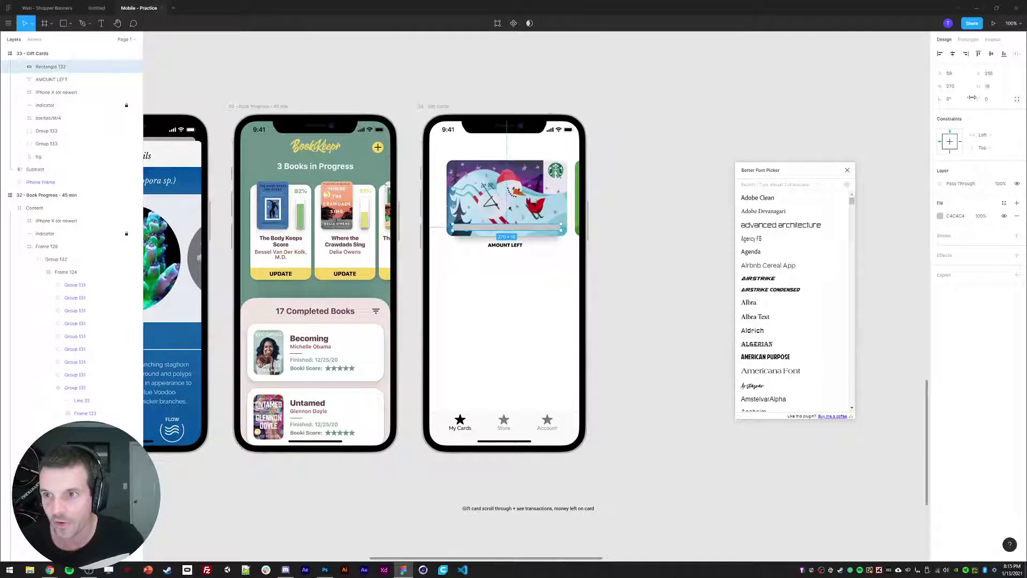
{"action": "left_click", "coordinate": [500, 229]}
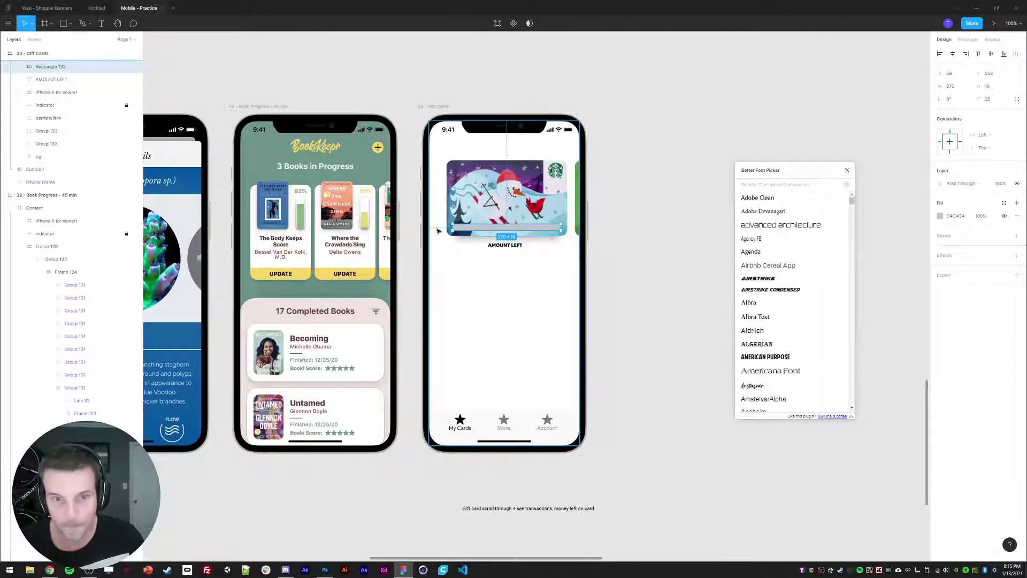
Cut the rounded bar and paste it into the Starbucks card's group
{"action": "key", "text": "ctrl+x"}
{"action": "left_click", "coordinate": [465, 201]}
{"action": "key", "text": "ctrl+v"}
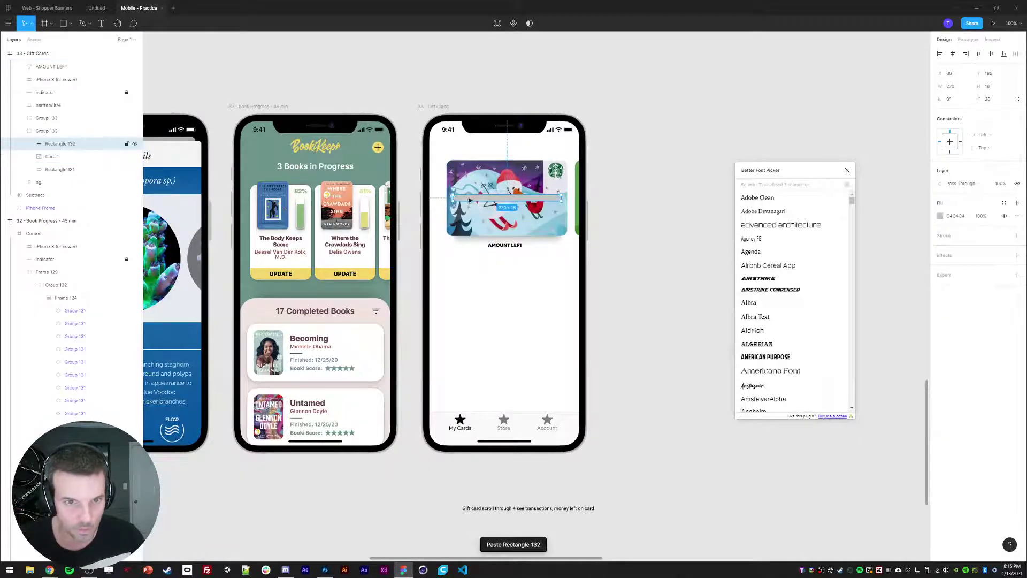
Nudge the rounded bar sideways over the Starbucks card and adjust its width to span more of the card
{"action": "left_click_drag", "start_coordinate": [463, 199], "coordinate": [467, 199]}
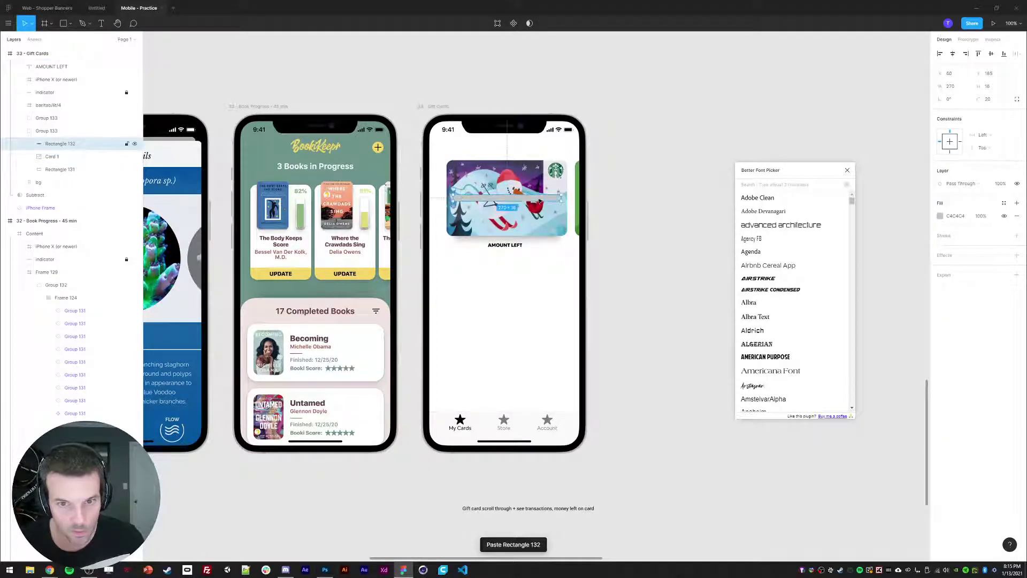
{"action": "left_click_drag", "start_coordinate": [561, 200], "coordinate": [566, 198]}
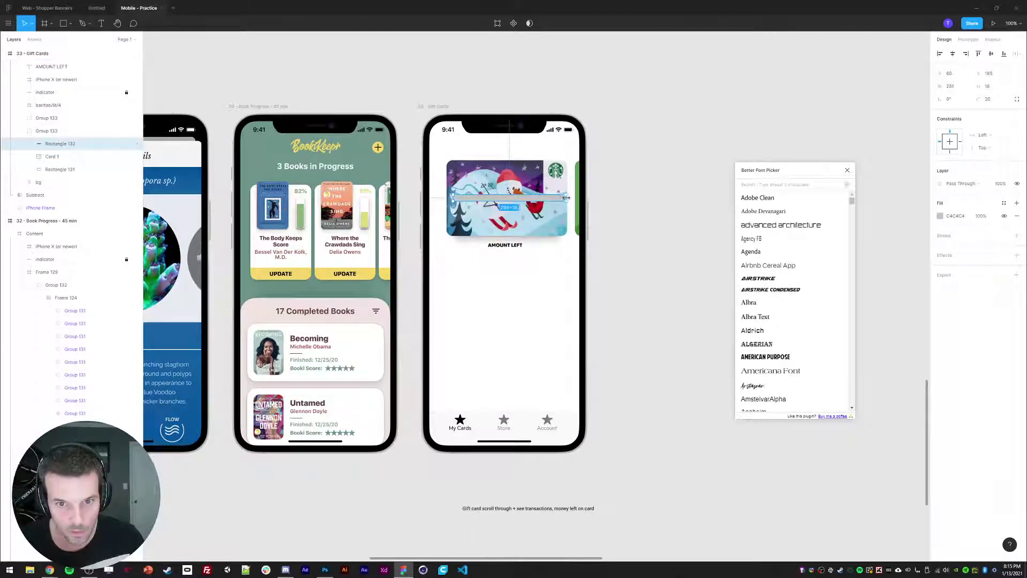
{"action": "left_click", "coordinate": [950, 84]}
{"action": "key", "text": "shift+Down"}
{"action": "key", "text": "shift+Down"}
{"action": "left_click", "coordinate": [669, 151]}
Set the Starbucks card artwork's width to 304 px, and center the card's group horizontally on the phone screen
{"action": "left_click", "coordinate": [524, 182], "text": "ctrl"}
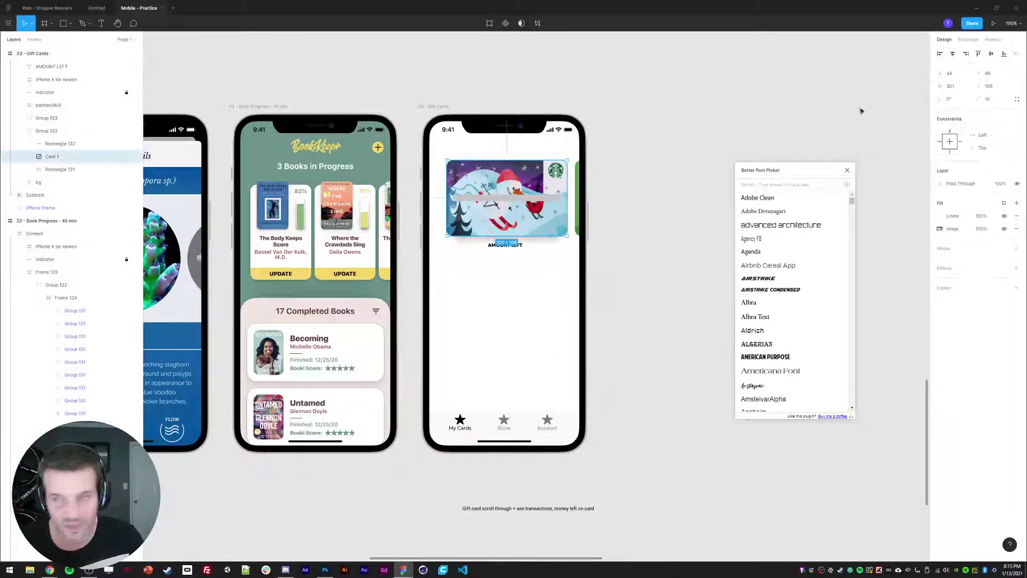
{"action": "left_click", "coordinate": [957, 88]}
{"action": "type", "text": "/"}
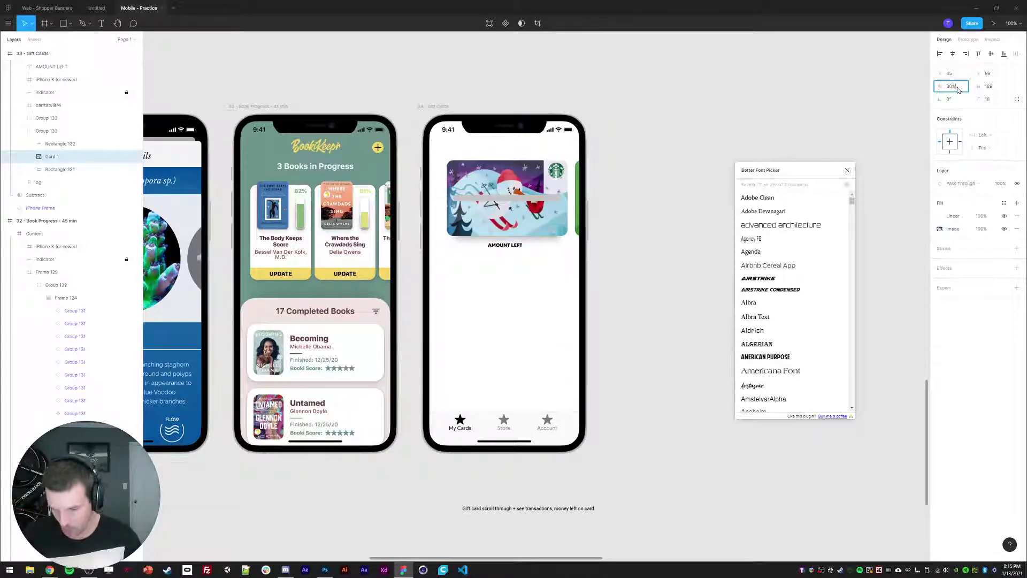
{"action": "type", "text": "8"}
{"action": "key", "text": "Return"}
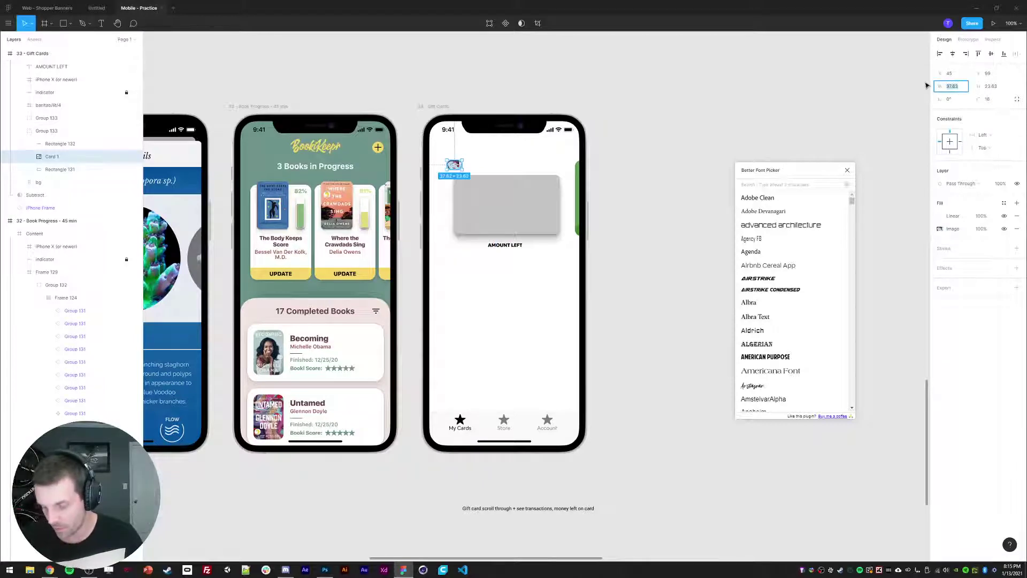
{"action": "type", "text": "38*8"}
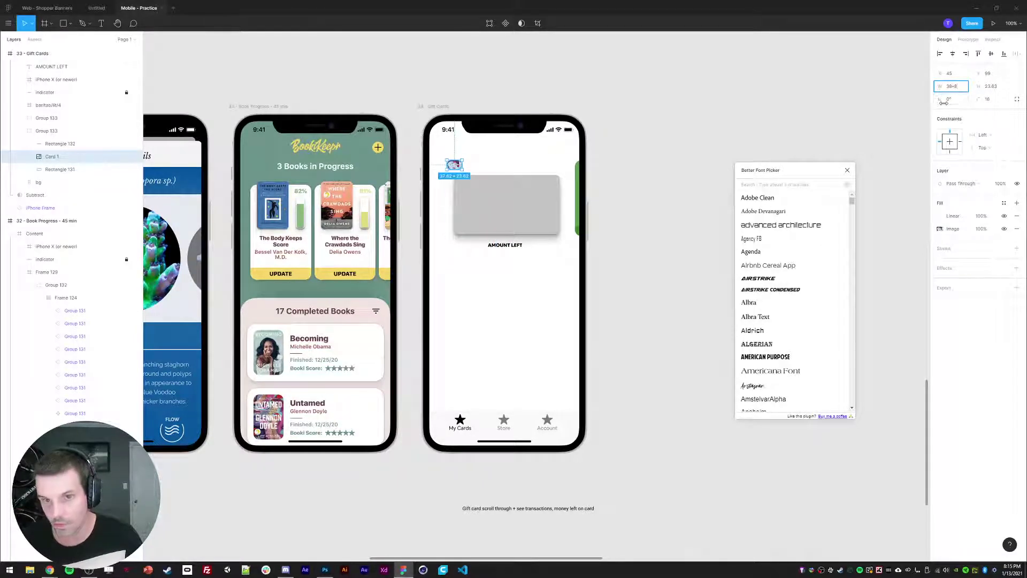
{"action": "key", "text": "Return"}
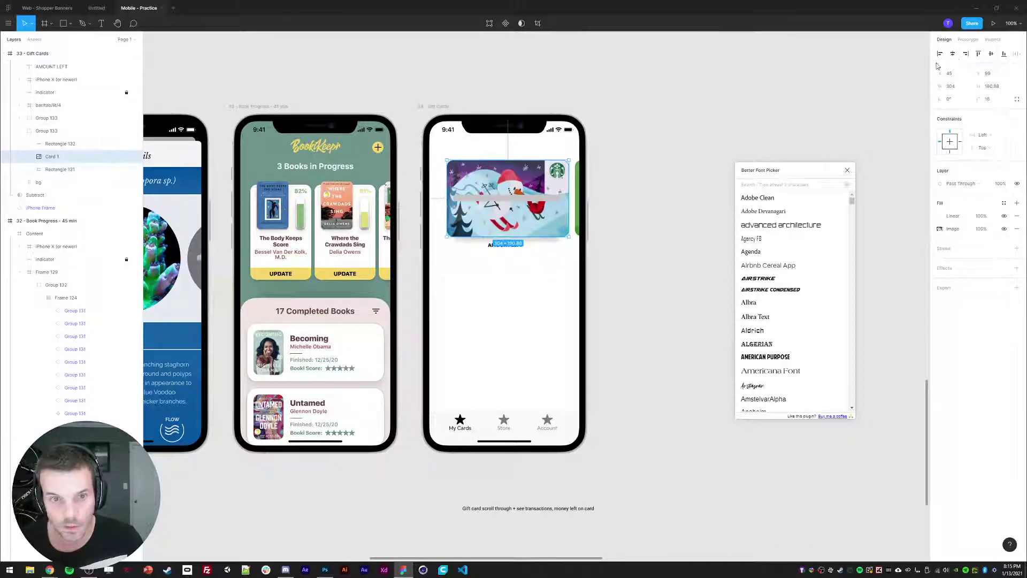
{"action": "key", "text": "shift+Return"}
{"action": "left_click", "coordinate": [952, 54]}
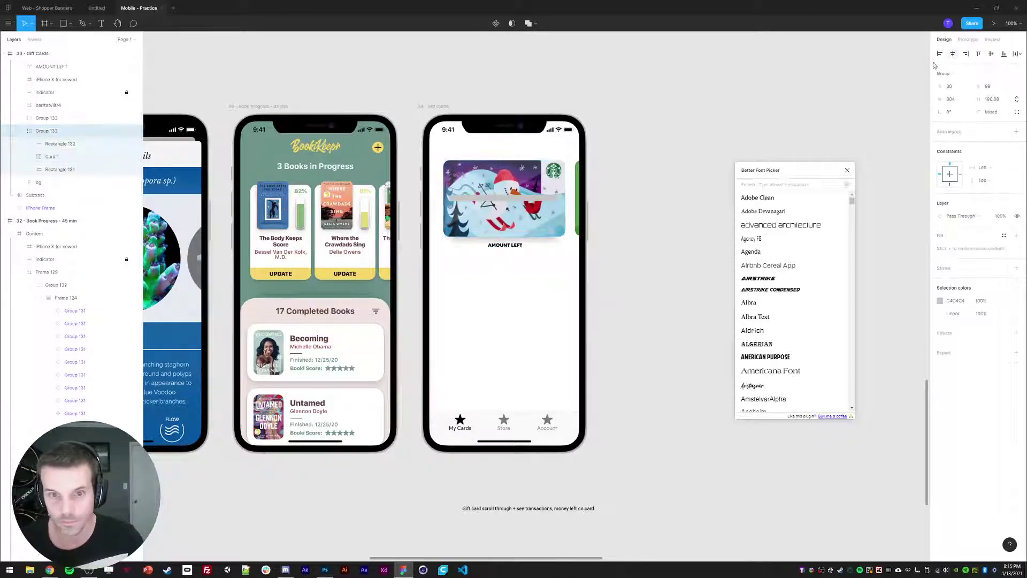
{"action": "key", "text": "Escape"}
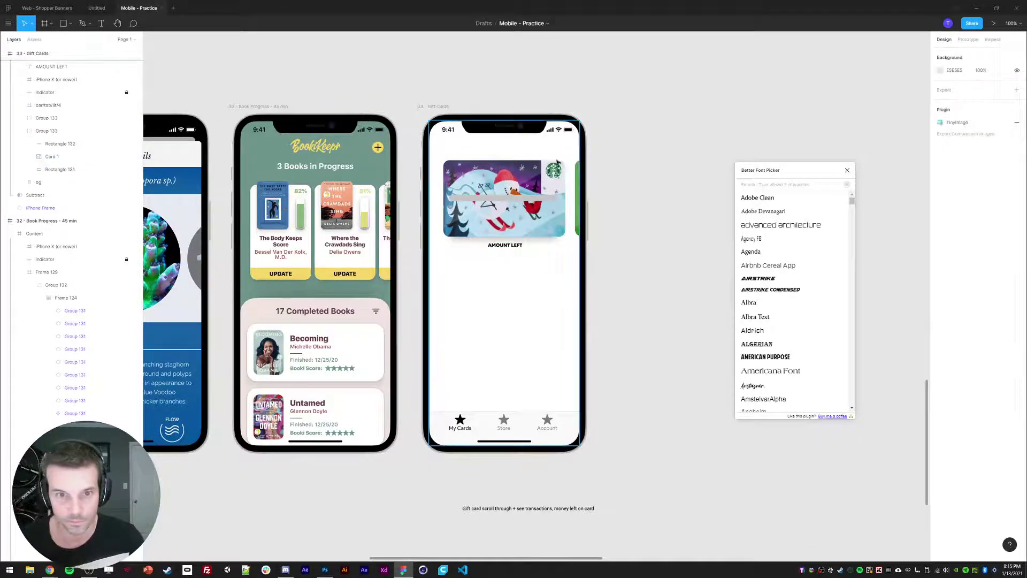
Set the rounded bar's width to 264 px and move it to the lower edge of the Starbucks card
{"action": "left_click", "coordinate": [515, 200], "text": "ctrl"}
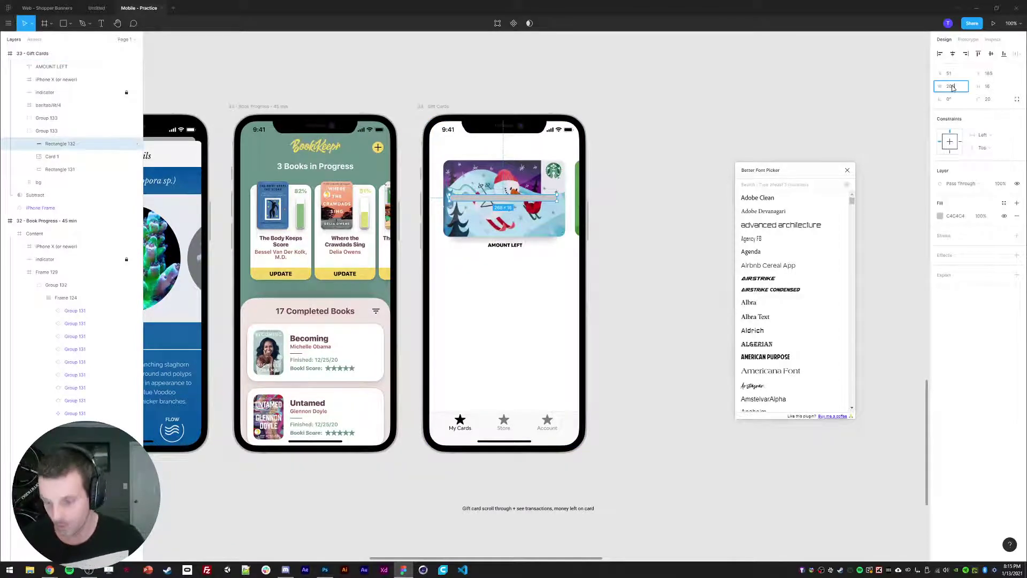
{"action": "key", "text": "Return"}
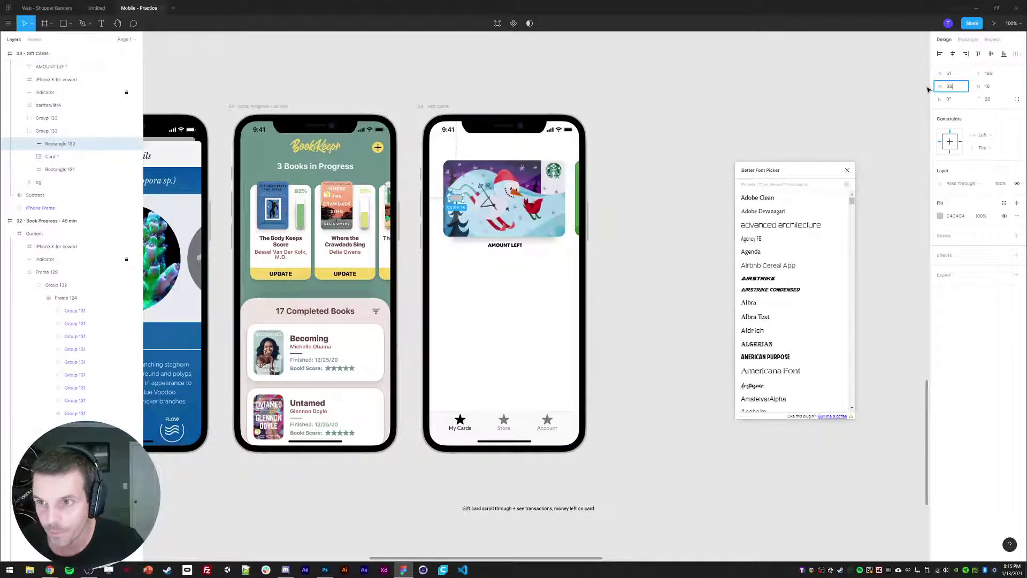
{"action": "key", "text": "Return"}
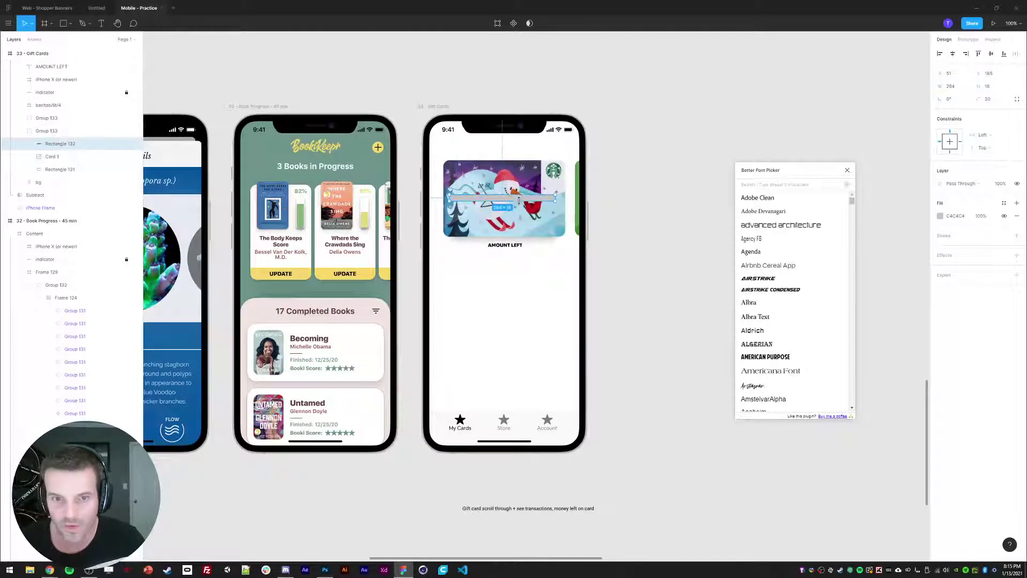
{"action": "left_click_drag", "start_coordinate": [509, 200], "coordinate": [467, 250]}
{"action": "left_click", "coordinate": [676, 261]}
Change the AMOUNT LEFT label's text to STARBUCKS GIFT CARD
{"action": "left_click", "coordinate": [505, 247]}
{"action": "type", "text": "STARBUCKS GIFT CARD"}
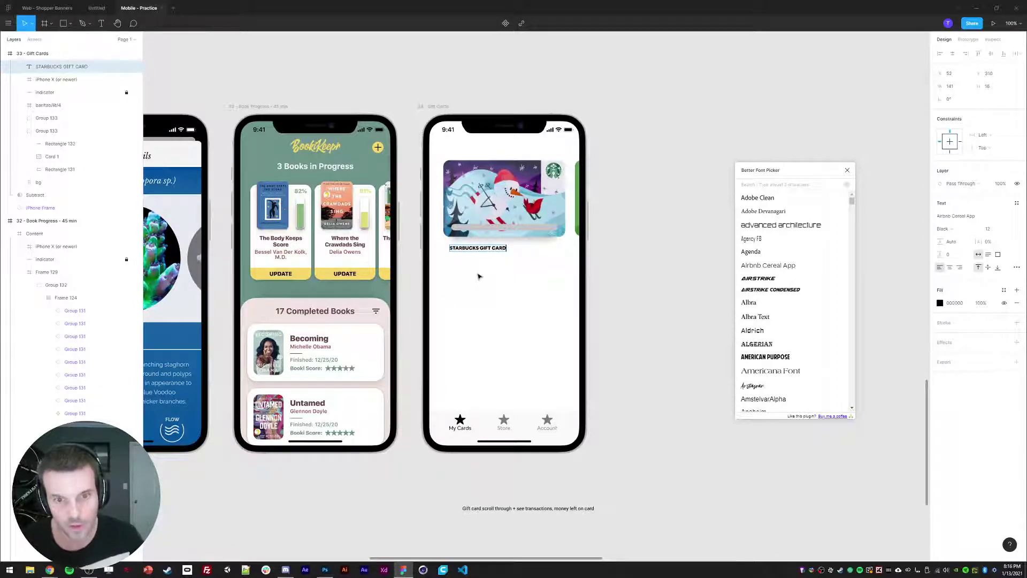
{"action": "left_click", "coordinate": [608, 247]}
{"action": "left_click", "coordinate": [607, 248]}
Move the STARBUCKS GIFT CARD label just above the card and center it horizontally on the screen
{"action": "left_click", "coordinate": [466, 250]}
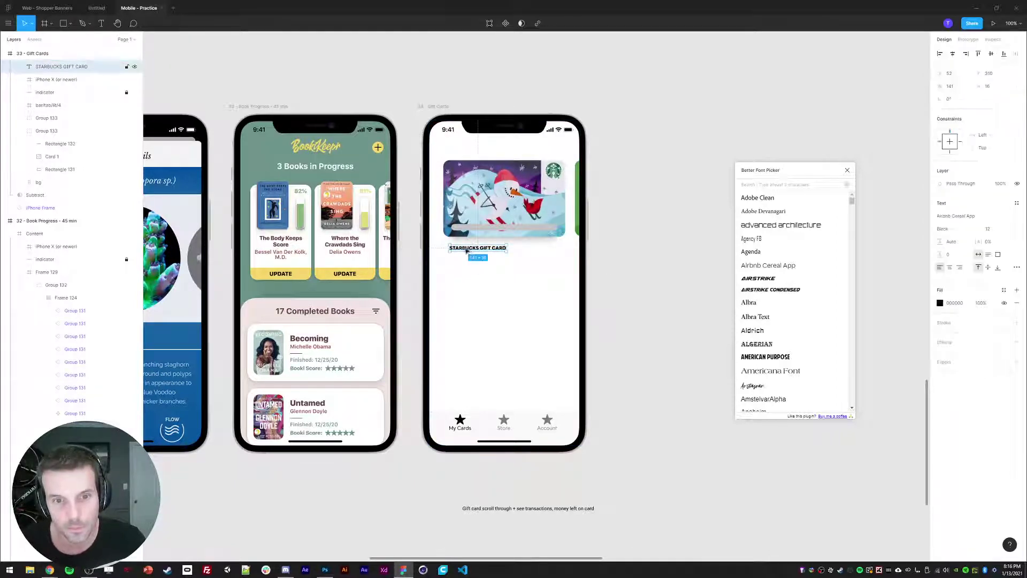
{"action": "left_click_drag", "start_coordinate": [466, 250], "coordinate": [491, 157]}
{"action": "left_click", "coordinate": [953, 53]}
{"action": "key", "text": "shift+Up"}
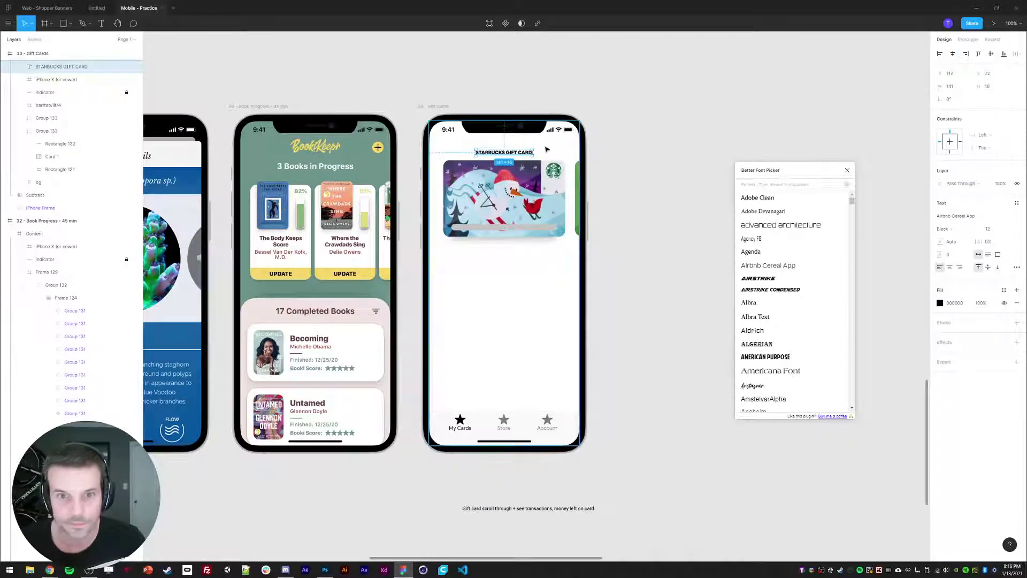
{"action": "key", "text": "shift+Down"}
{"action": "key", "text": "shift+Down"}
{"action": "key", "text": "shift+Up"}
{"action": "key", "text": "shift+Up"}
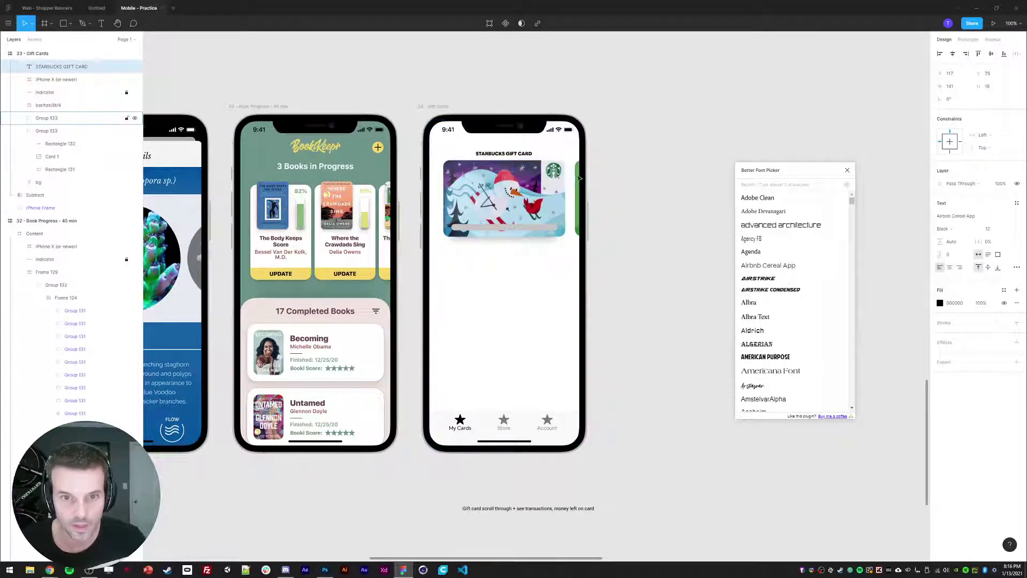
Group the Starbucks card with the neighbouring green card
{"action": "left_click", "coordinate": [485, 198]}
{"action": "left_click", "coordinate": [577, 198], "text": "shift"}
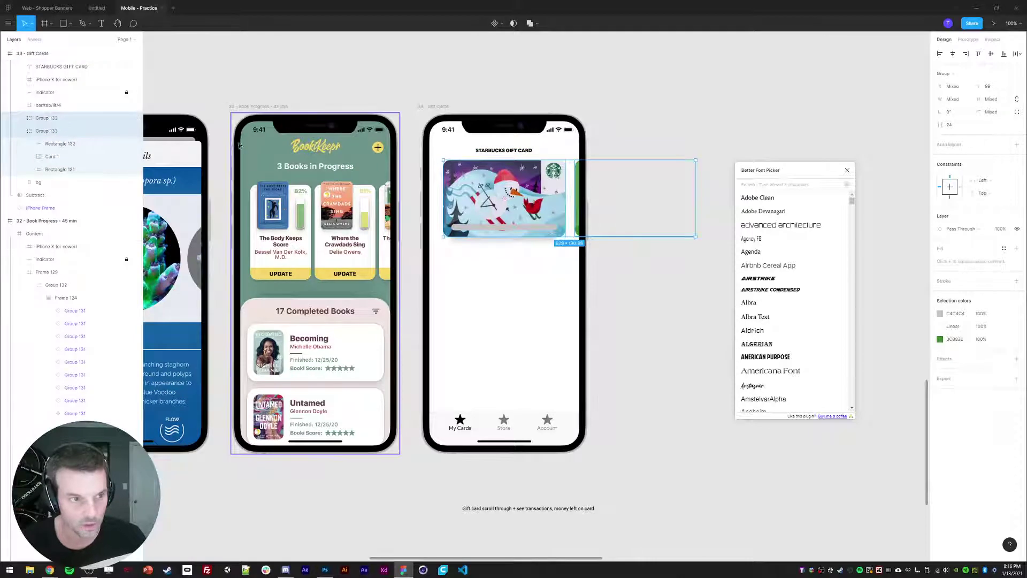
{"action": "key", "text": "ctrl+g"}
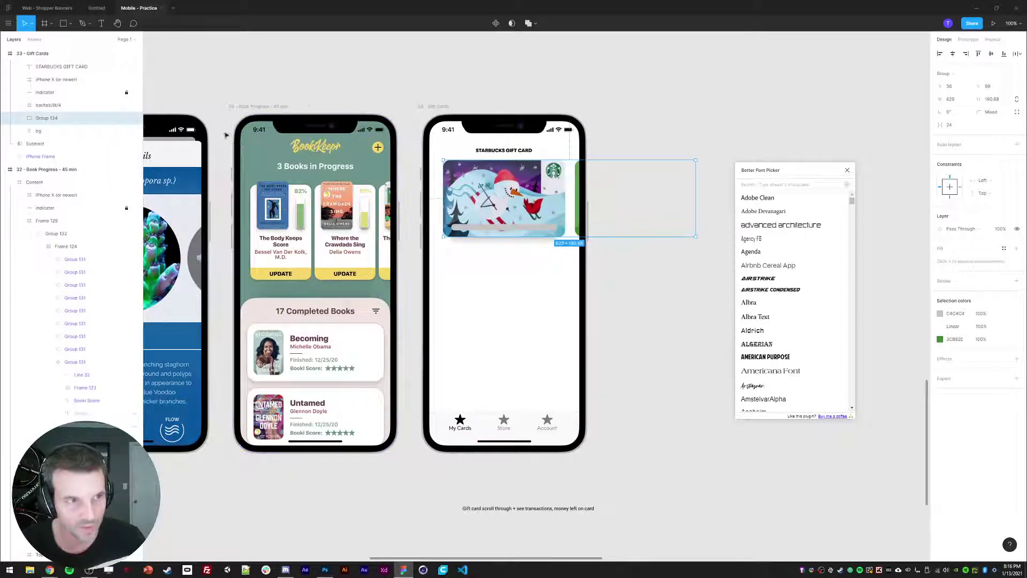
Move the STARBUCKS GIFT CARD label and the grouped cards down together, leaving more space below the status bar
{"action": "left_click", "coordinate": [500, 152]}
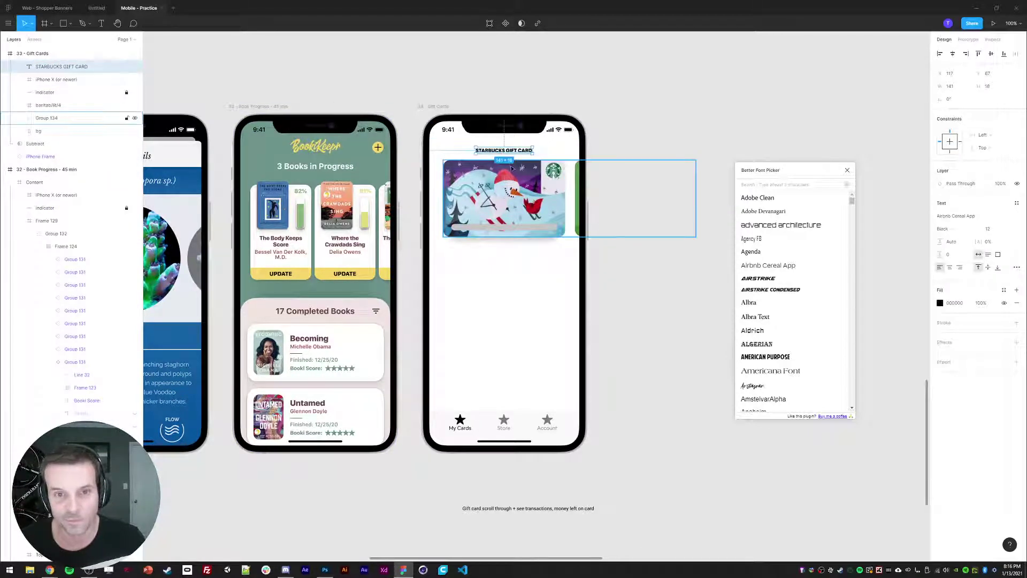
{"action": "left_click", "coordinate": [504, 197], "text": "shift"}
{"action": "key", "text": "shift+Down"}
{"action": "key", "text": "shift+Down"}
{"action": "key", "text": "shift+Down"}
{"action": "key", "text": "shift+Down"}
{"action": "left_click", "coordinate": [651, 143]}
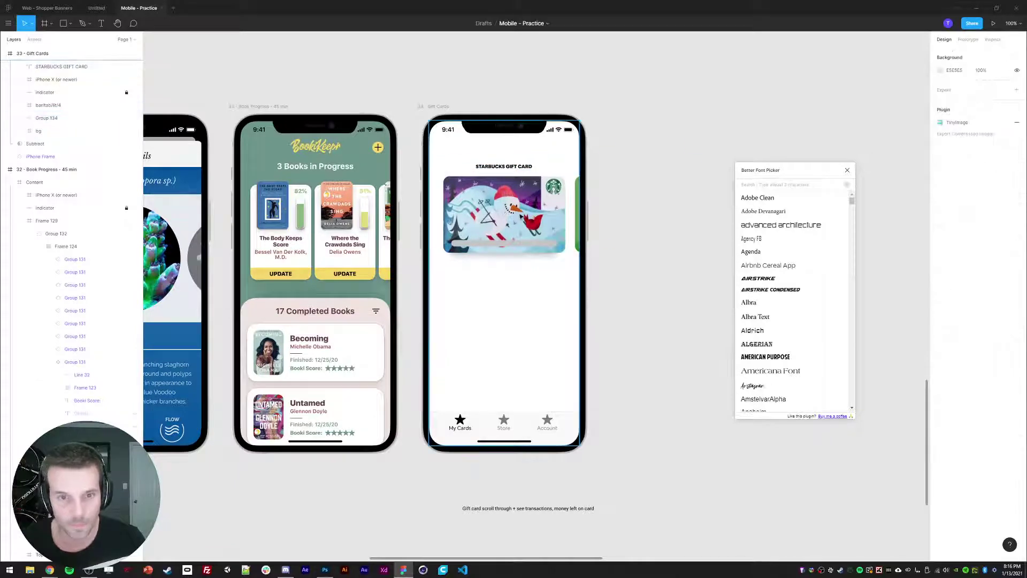
Set the rounded bar's fill to white, moving the Better Font Picker window out of the way of the color picker
{"action": "left_click", "coordinate": [507, 244], "text": "ctrl"}
{"action": "left_click", "coordinate": [941, 217]}
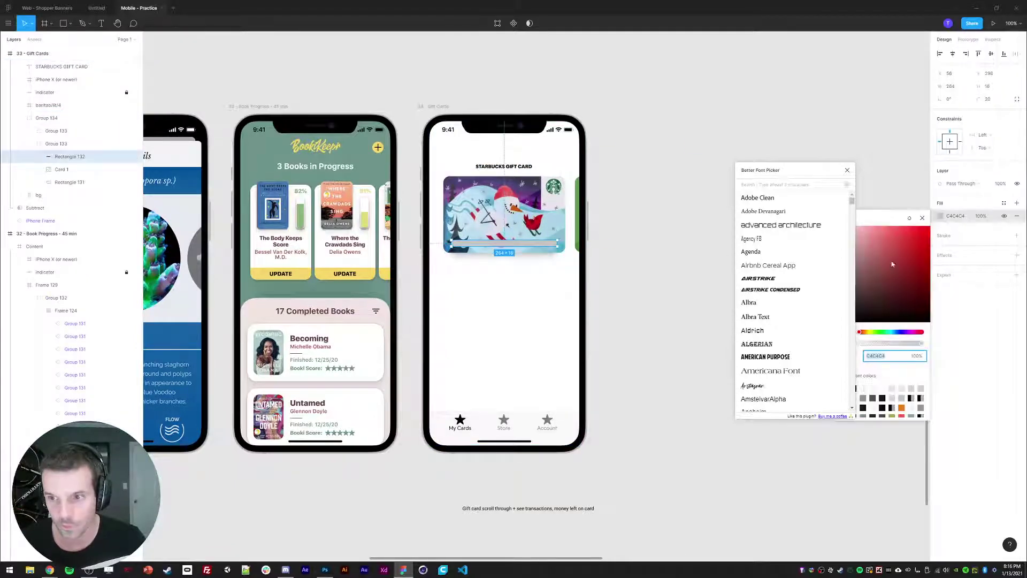
{"action": "left_click_drag", "start_coordinate": [892, 264], "coordinate": [830, 211]}
{"action": "left_click_drag", "start_coordinate": [818, 170], "coordinate": [759, 157]}
{"action": "left_click", "coordinate": [797, 105]}
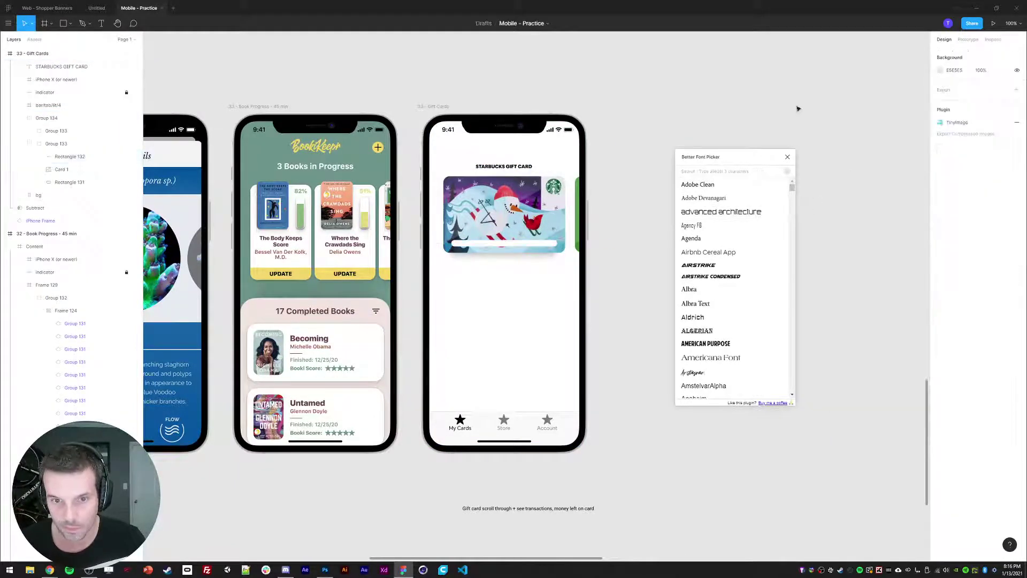
Duplicate the white bar and make the copy 184 px wide and 12 px high, inset within the original
{"action": "left_click", "coordinate": [525, 245], "text": "ctrl"}
{"action": "key", "text": "ctrl+d"}
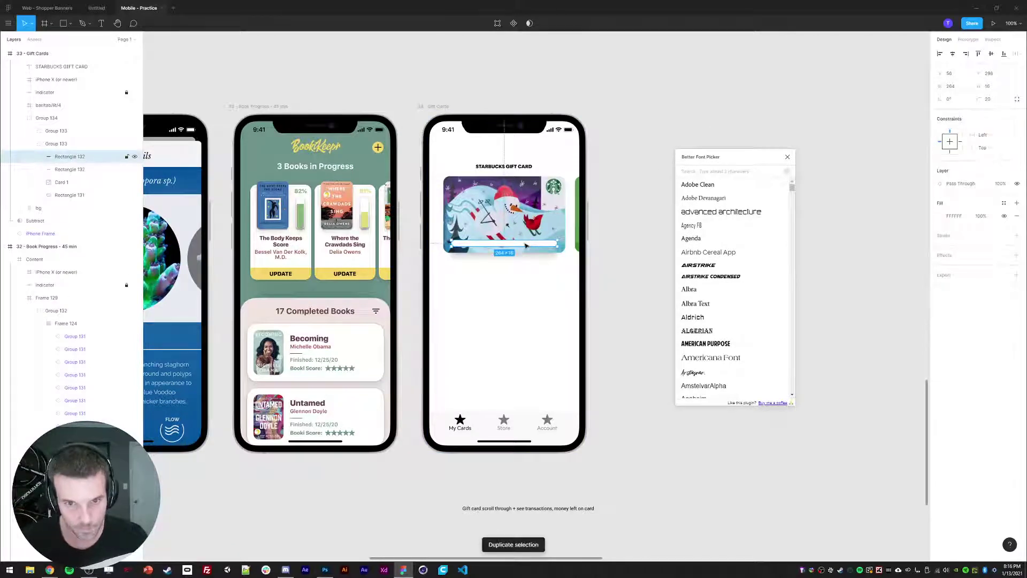
{"action": "left_click_drag", "start_coordinate": [526, 244], "coordinate": [527, 246]}
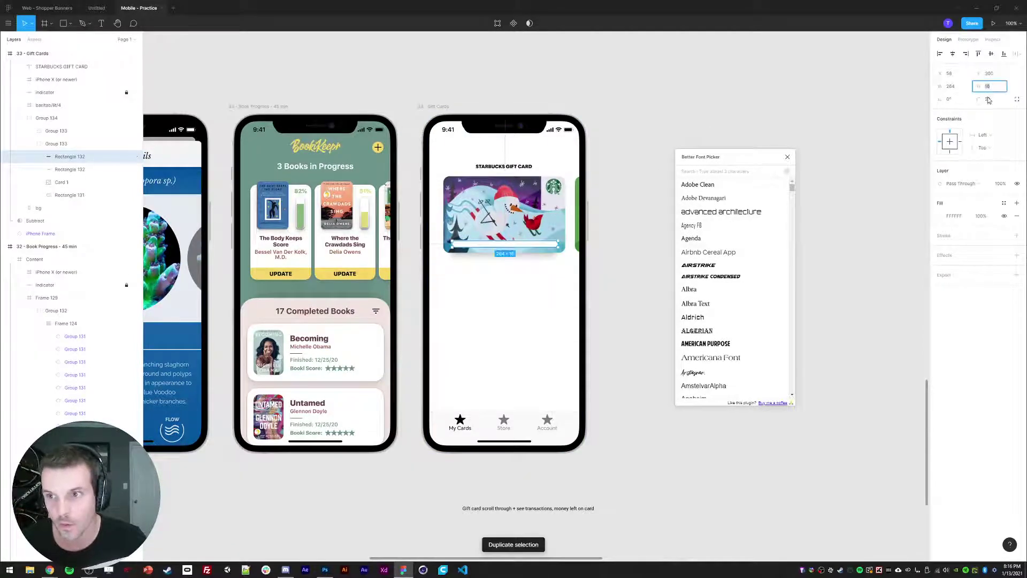
{"action": "key", "text": "Down"}
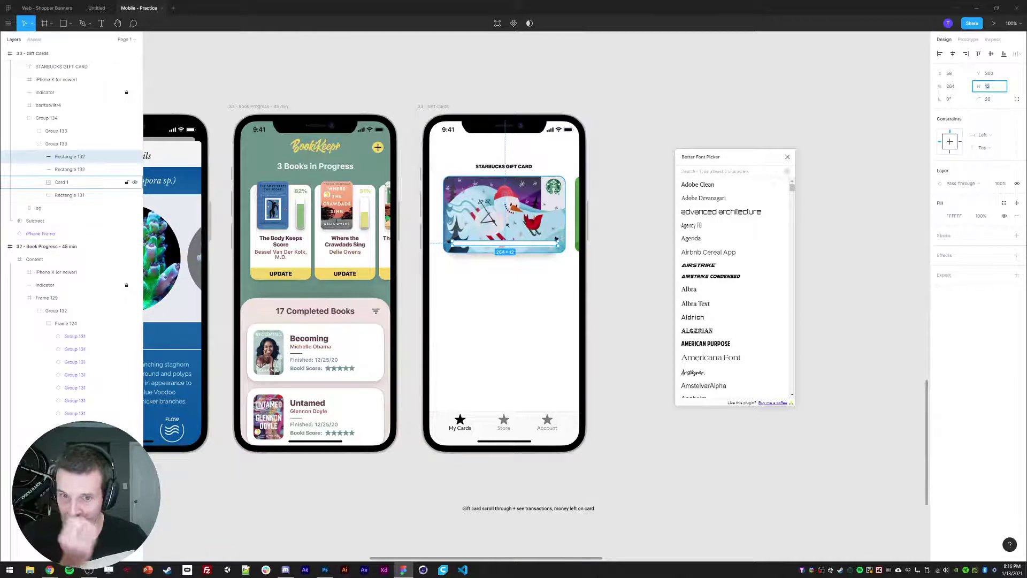
{"action": "left_click", "coordinate": [955, 86]}
{"action": "type", "text": "258"}
{"action": "key", "text": "Return"}
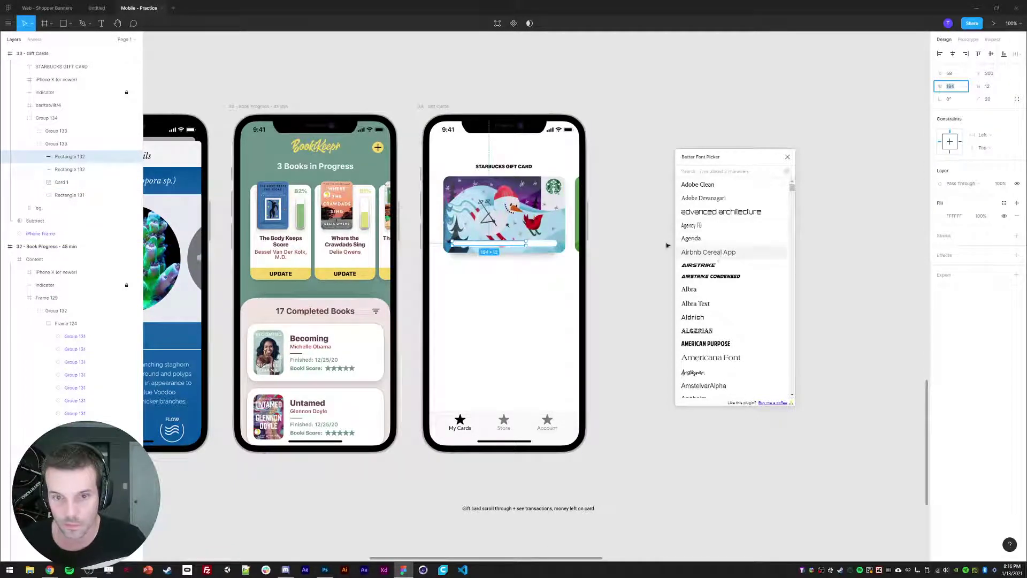
Fill the shorter inner bar with red FF0000
{"action": "left_click", "coordinate": [940, 216]}
{"action": "left_click_drag", "start_coordinate": [901, 241], "coordinate": [930, 225]}
{"action": "left_click", "coordinate": [748, 100]}
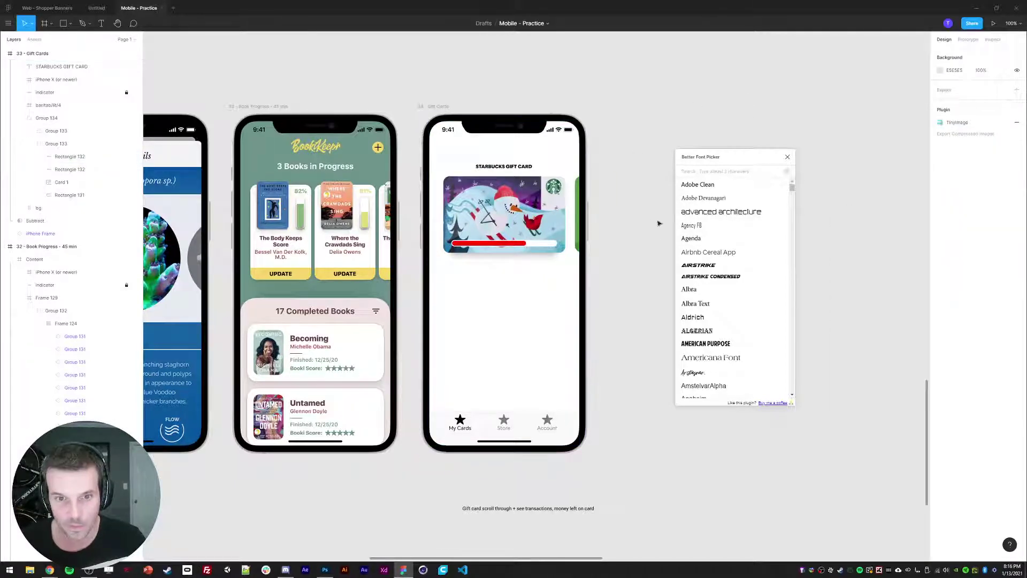
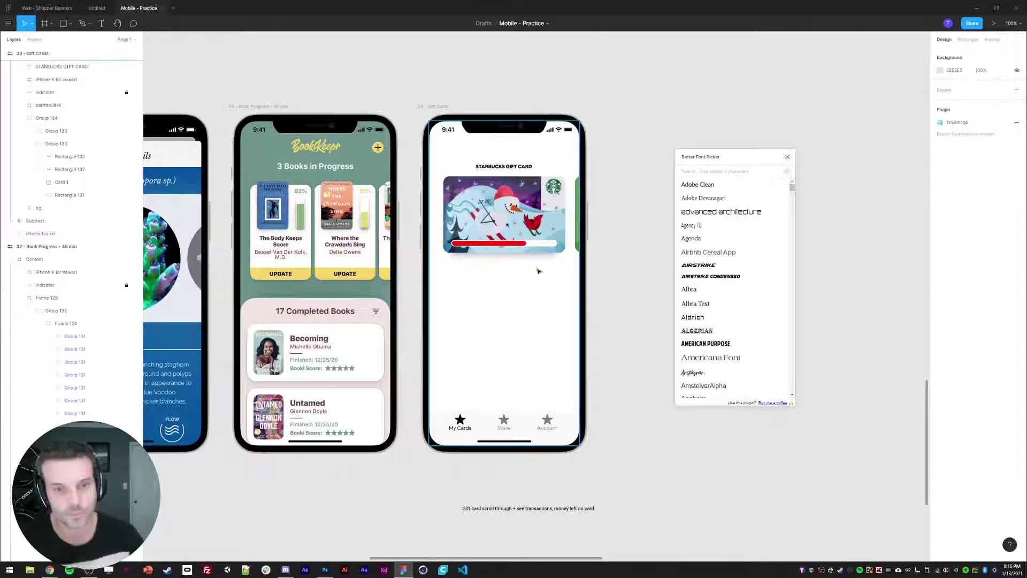
Copy the white progress track's style from the Book Progress screen and apply it to the gift card's white bar
{"action": "left_click", "coordinate": [365, 203], "text": "ctrl"}
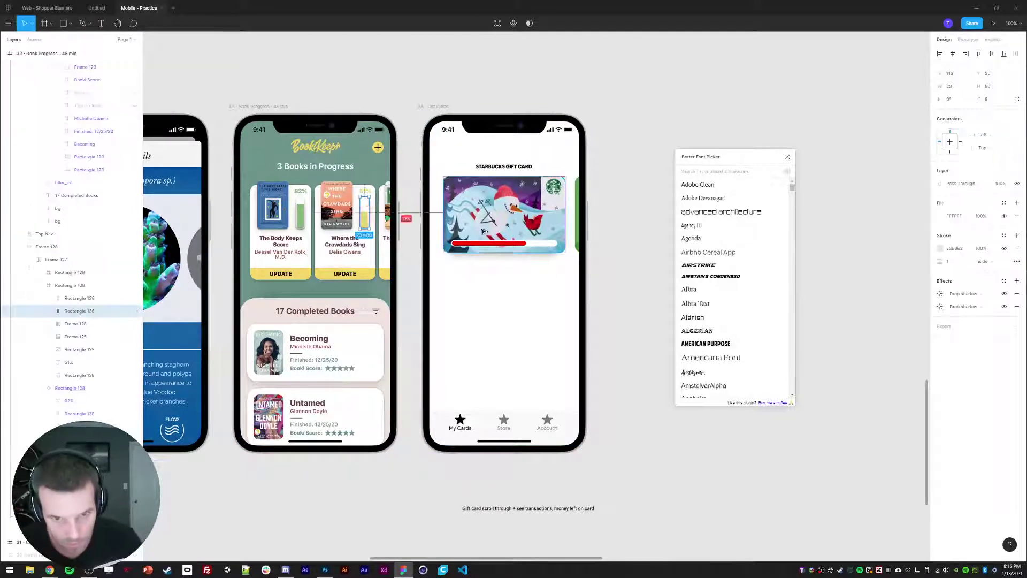
{"action": "left_click", "coordinate": [539, 243], "text": "ctrl"}
{"action": "left_click", "coordinate": [623, 235]}
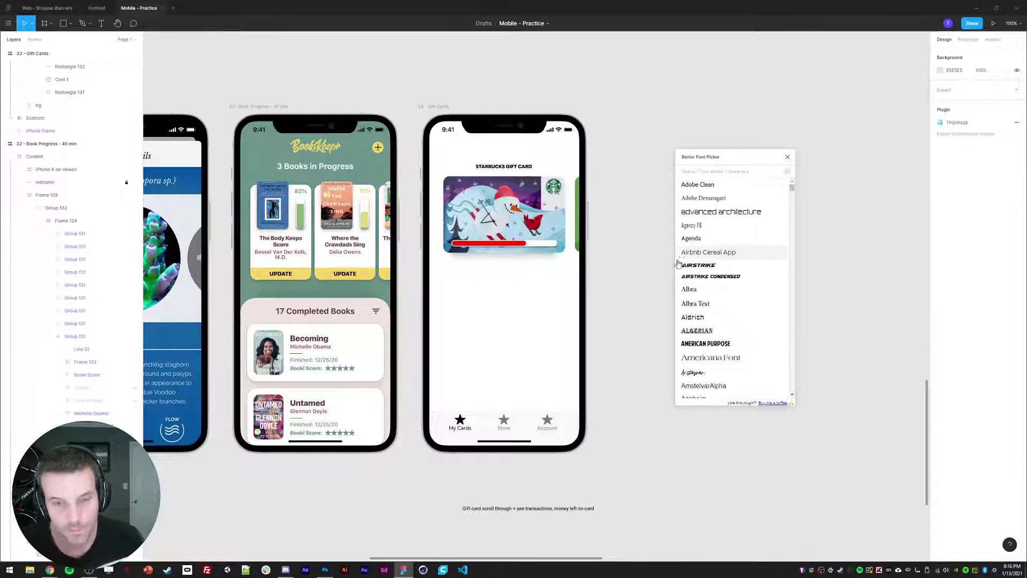
Try the Book Progress screen's yellow-green progress fill style on the red inner bar, and undo it
{"action": "left_click", "coordinate": [365, 219], "text": "ctrl"}
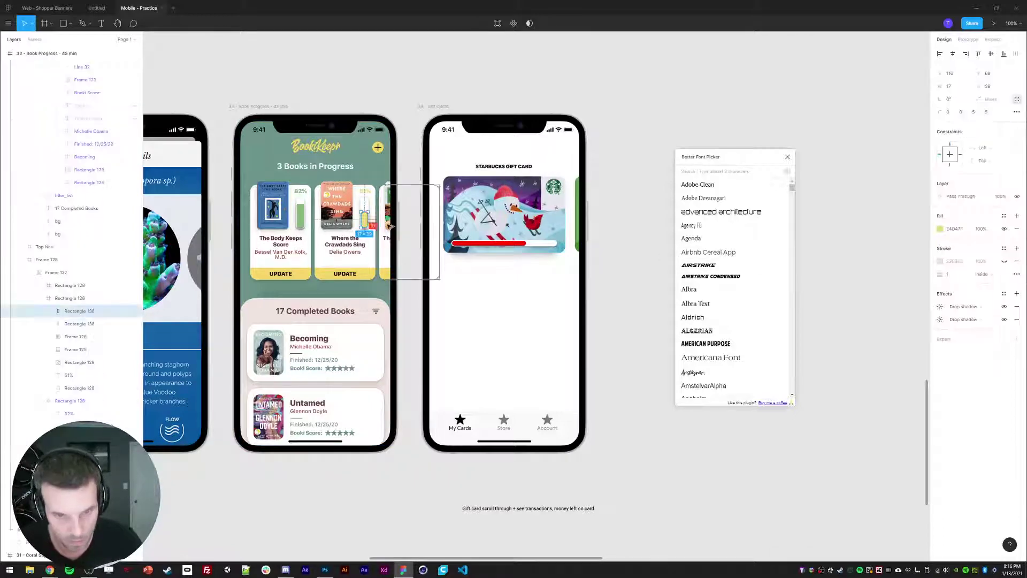
{"action": "left_click", "coordinate": [491, 244], "text": "ctrl"}
{"action": "key", "text": "ctrl+alt+v"}
{"action": "left_click", "coordinate": [621, 241]}
{"action": "key", "text": "ctrl+z"}
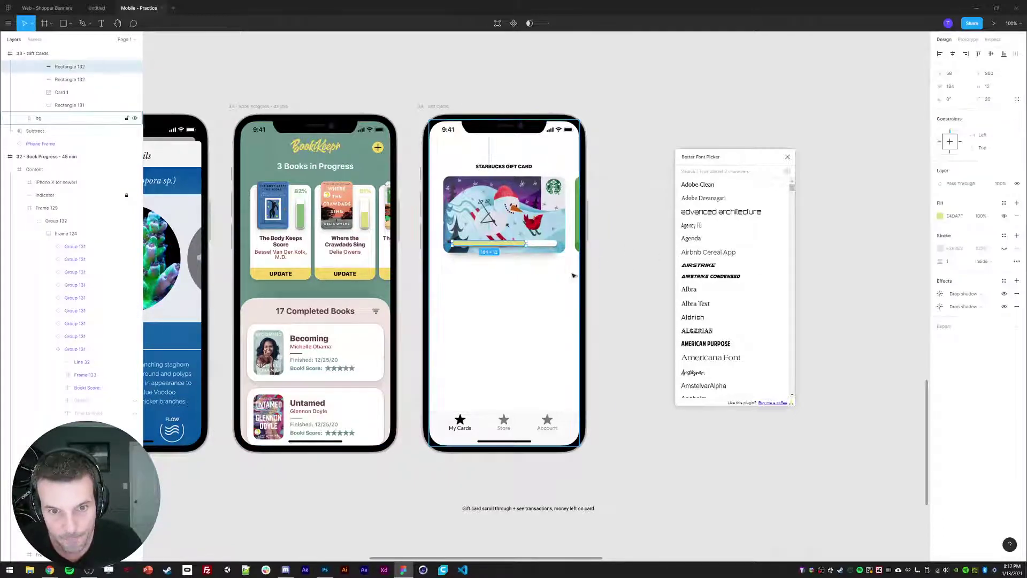
{"action": "key", "text": "ctrl+z"}
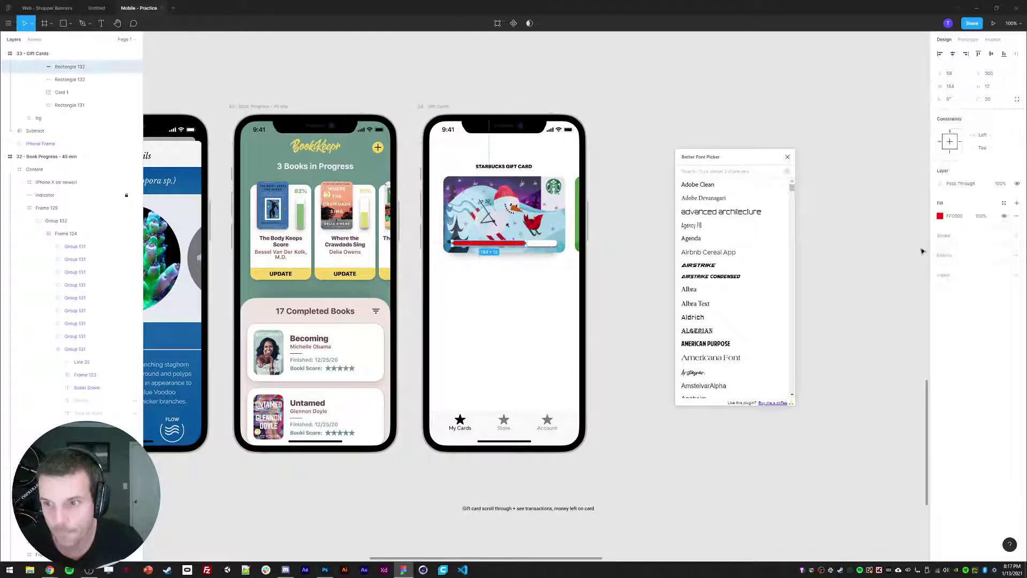
Recolor the inner progress bar's fill to green
{"action": "left_click", "coordinate": [940, 215]}
{"action": "left_click", "coordinate": [880, 333]}
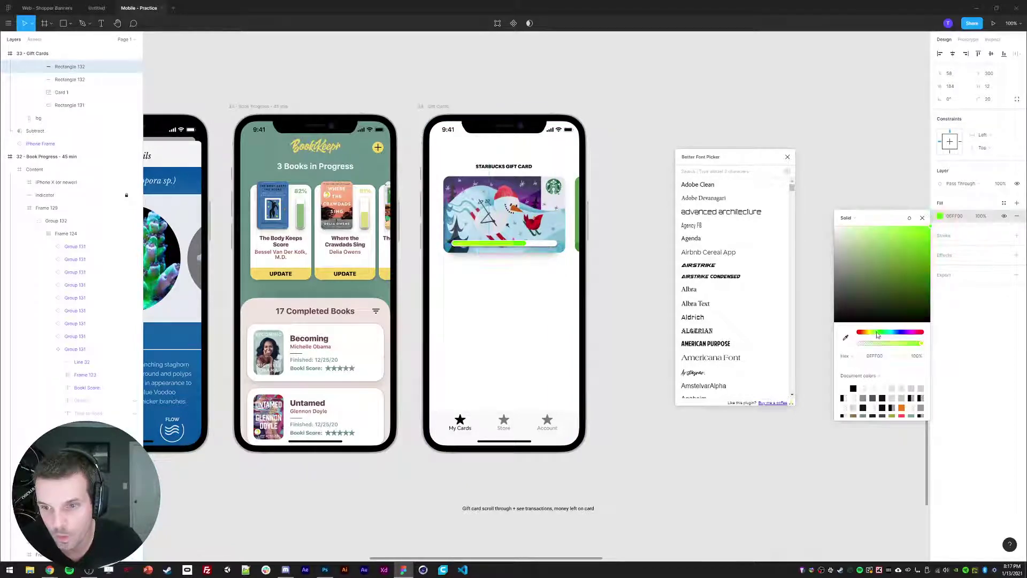
{"action": "left_click_drag", "start_coordinate": [894, 291], "coordinate": [880, 266]}
Open the (Variants) iOS & iPadOS 14 UI Kit file and pick up the SystemGreen / Light swatch's style
{"action": "left_click", "coordinate": [15, 8]}
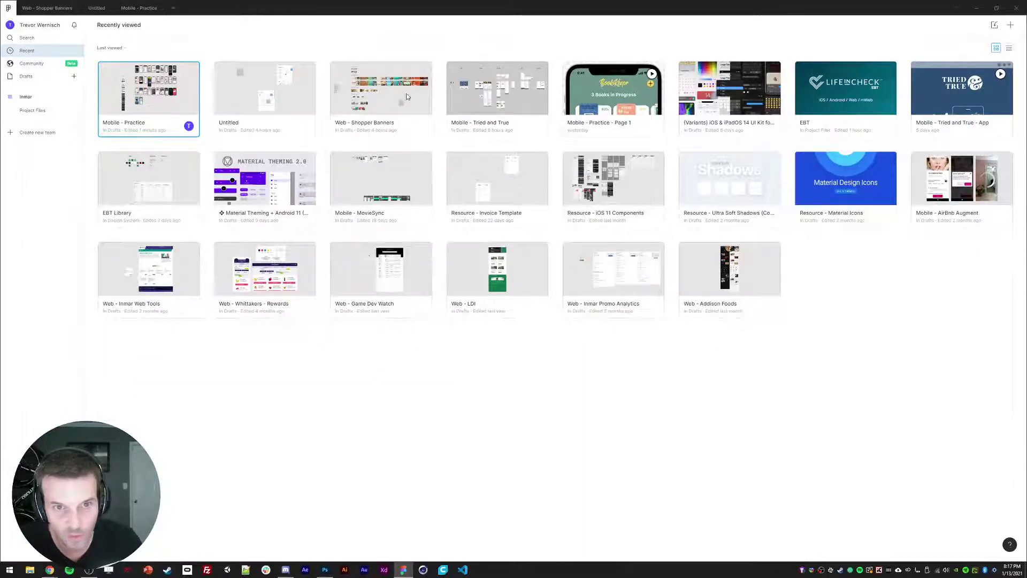
{"action": "double_click", "coordinate": [733, 102]}
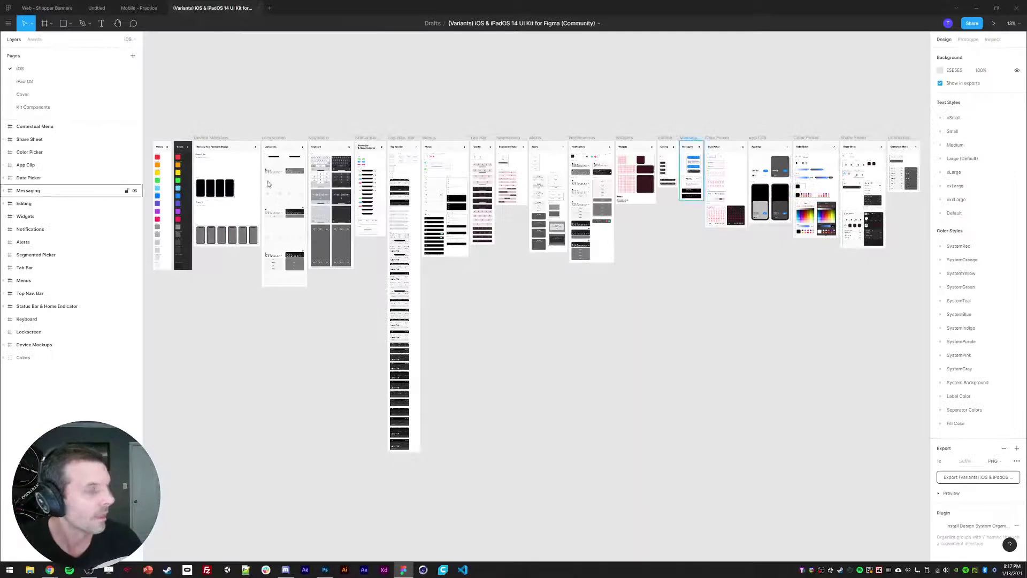
{"action": "left_click_drag", "start_coordinate": [395, 276], "coordinate": [550, 290]}
{"action": "left_click_drag", "start_coordinate": [299, 148], "coordinate": [382, 237]}
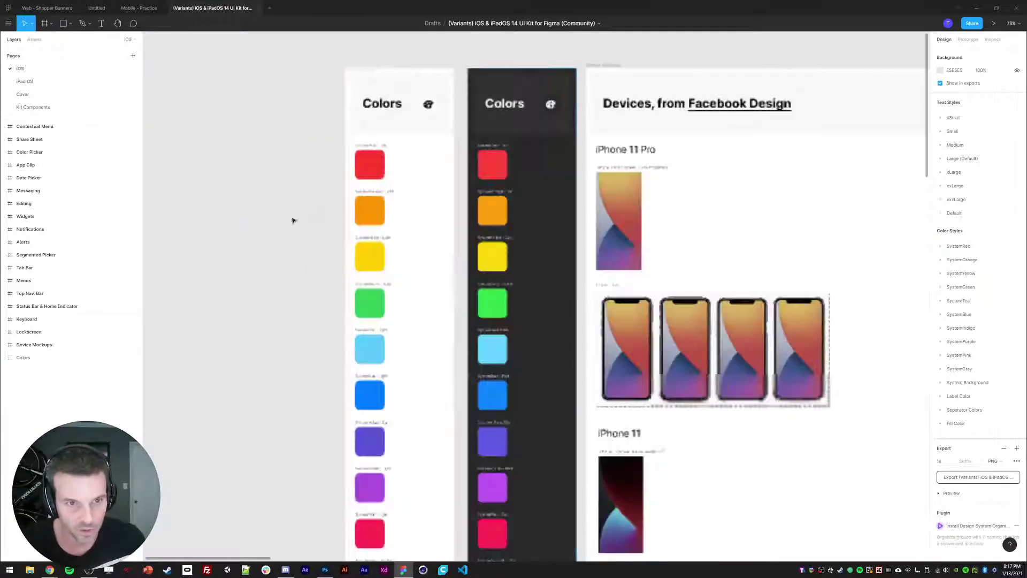
{"action": "left_click_drag", "start_coordinate": [371, 321], "coordinate": [380, 268]}
{"action": "left_click", "coordinate": [383, 248], "text": "ctrl"}
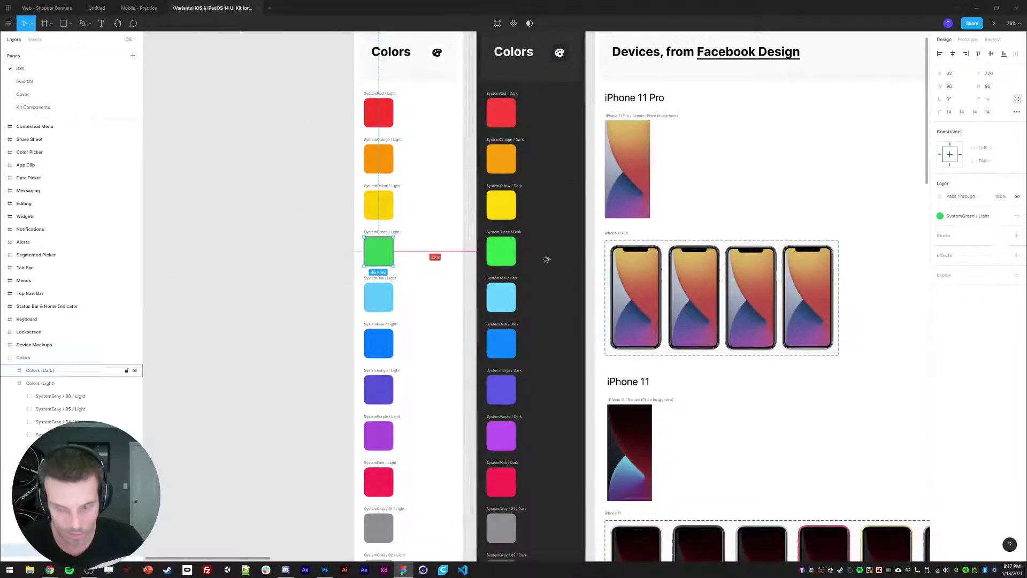
Return to the Mobile - Practice file and apply the SystemGreen / Light color to the gift card's inner progress bar
{"action": "left_click", "coordinate": [139, 8]}
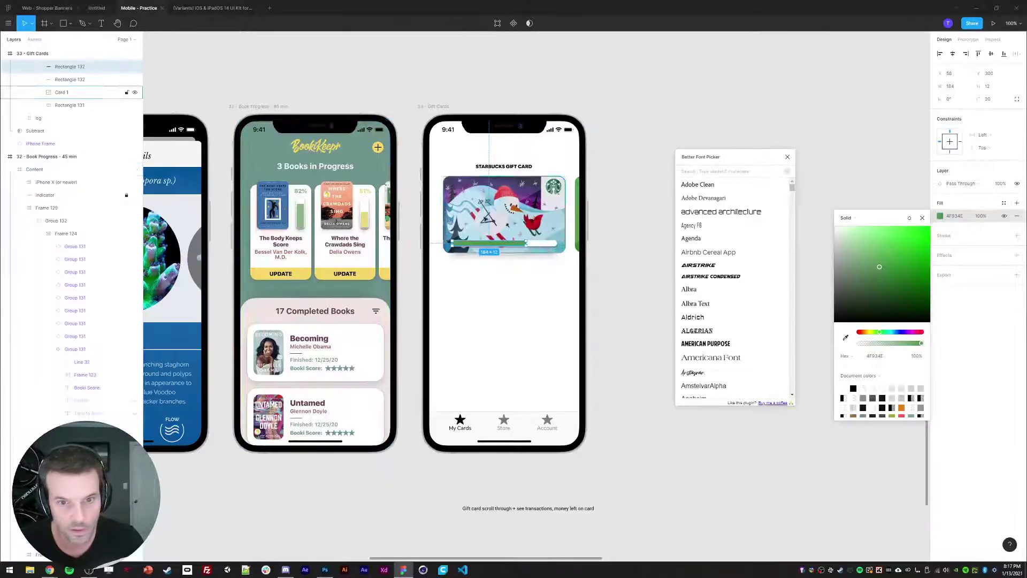
{"action": "left_click", "coordinate": [887, 155]}
{"action": "scroll", "coordinate": [759, 93], "scroll_direction": "right", "scroll_amount": 2}
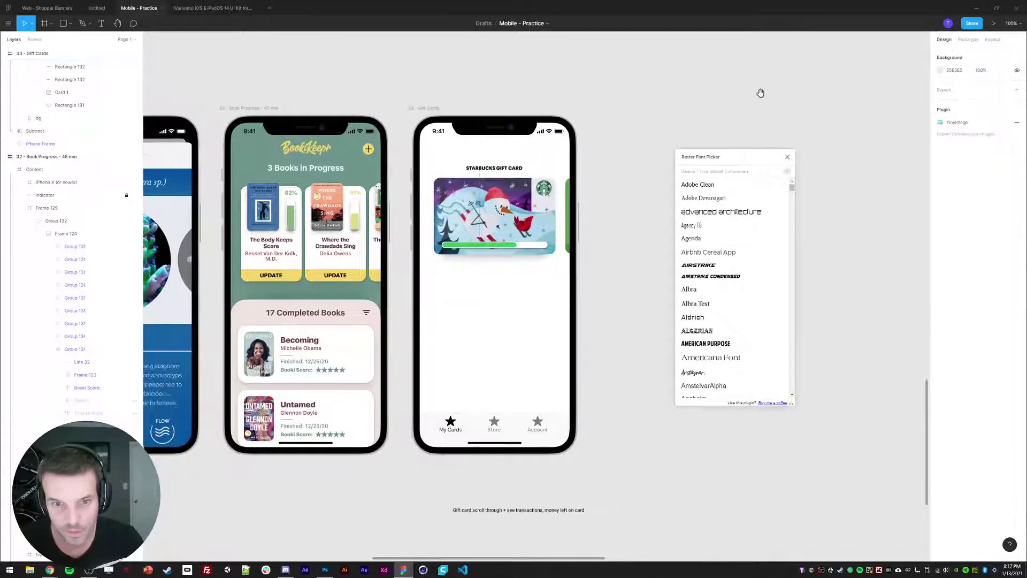
{"action": "left_click", "coordinate": [606, 257]}
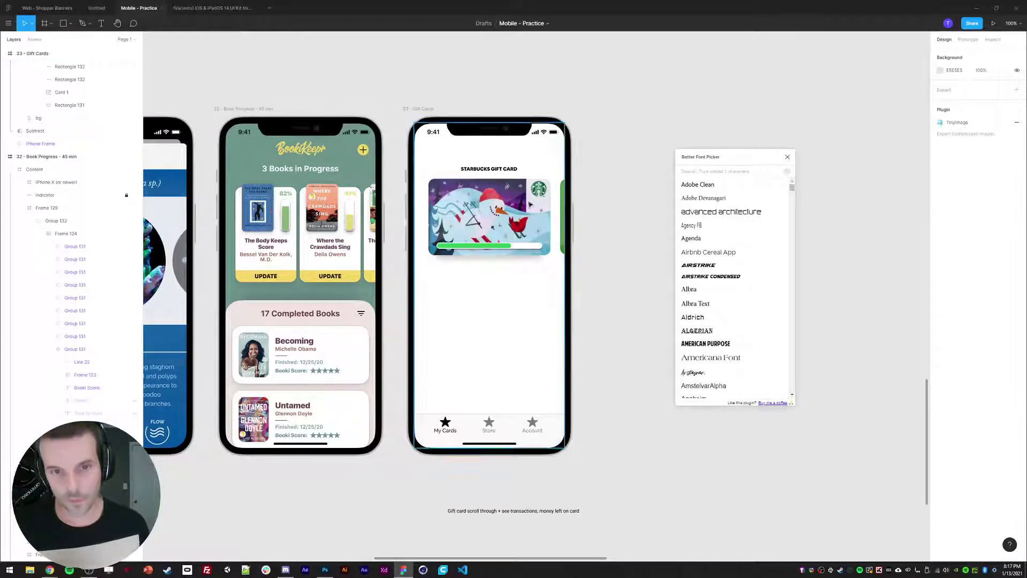
Duplicate the STARBUCKS GIFT CARD title onto the card image and change the copy's text to $42.50
{"action": "left_click", "coordinate": [490, 170]}
{"action": "key", "text": "ctrl+d"}
{"action": "left_click_drag", "start_coordinate": [492, 172], "coordinate": [493, 226]}
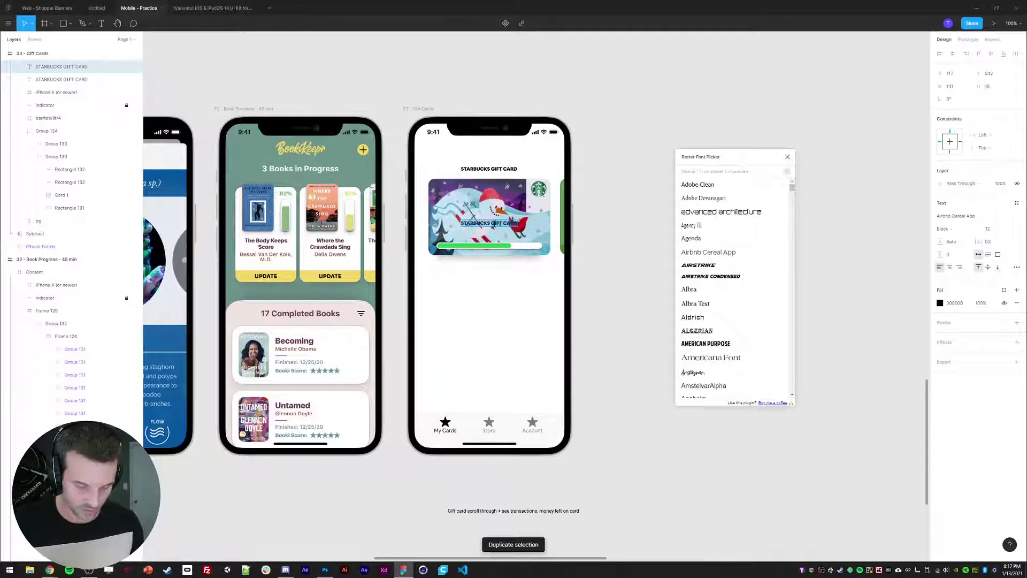
{"action": "type", "text": "$"}
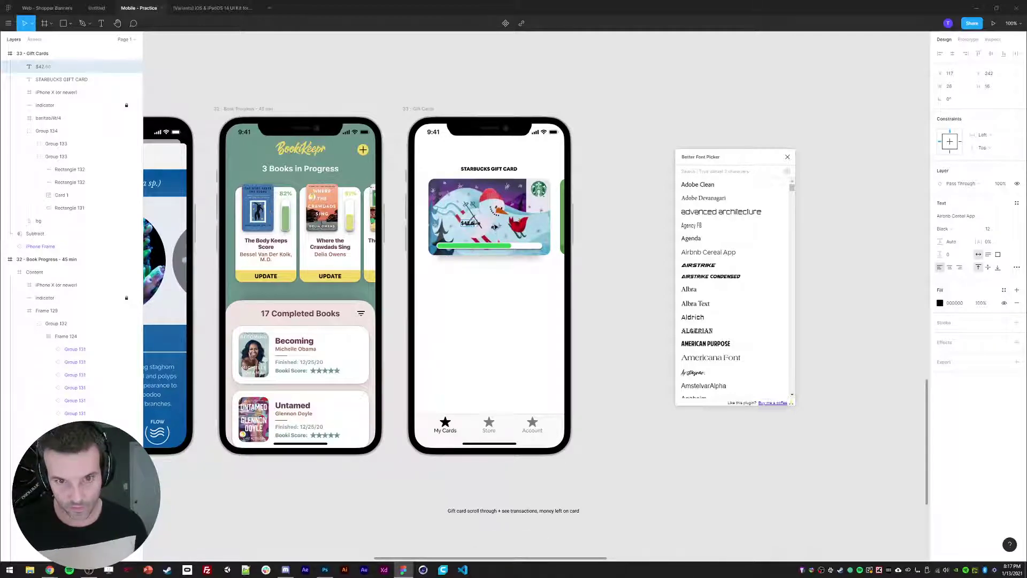
{"action": "type", "text": "42.50"}
{"action": "key", "text": "Escape"}
Set the $42.50 text's font size to 20 and place it just above the start of the progress bar
{"action": "left_click", "coordinate": [989, 230]}
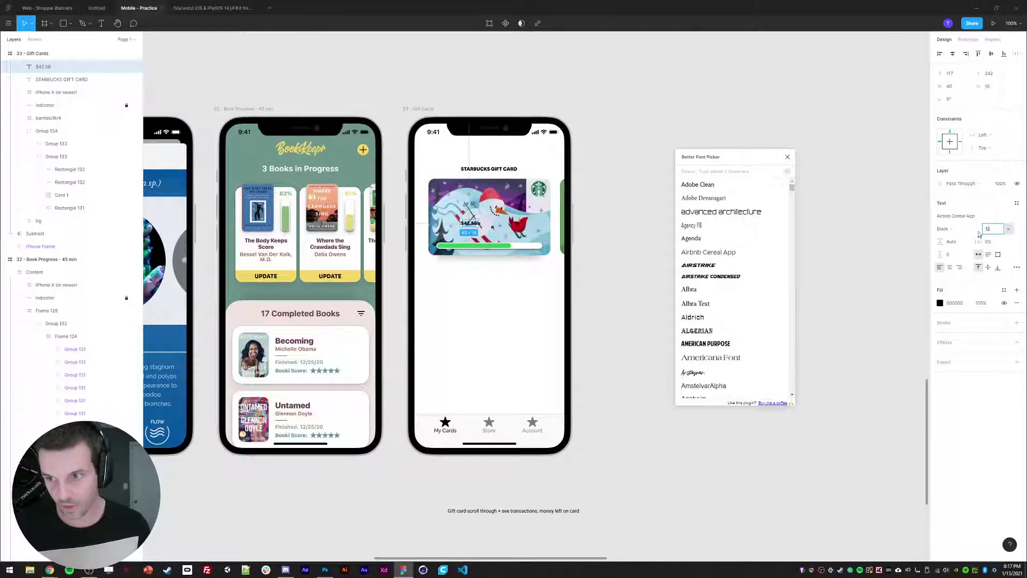
{"action": "type", "text": "20"}
{"action": "key", "text": "Return"}
{"action": "left_click", "coordinate": [668, 125]}
{"action": "left_click", "coordinate": [476, 228]}
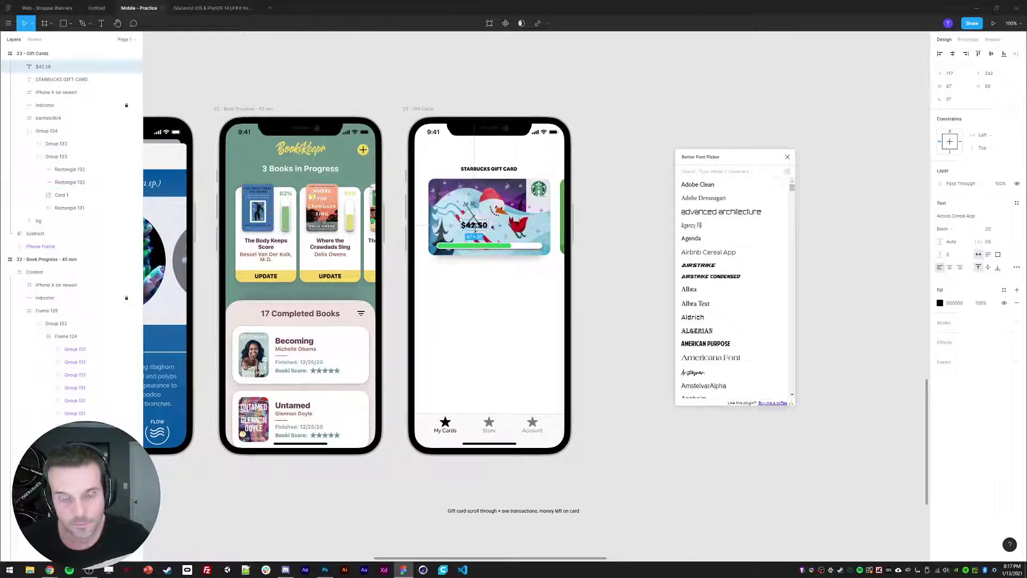
{"action": "left_click_drag", "start_coordinate": [477, 228], "coordinate": [451, 238]}
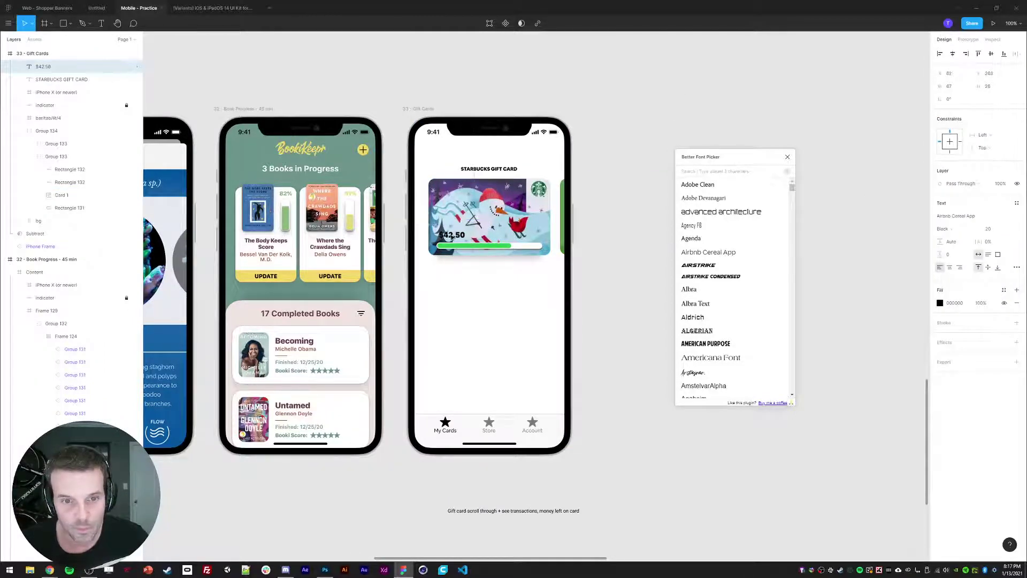
{"action": "left_click", "coordinate": [600, 259]}
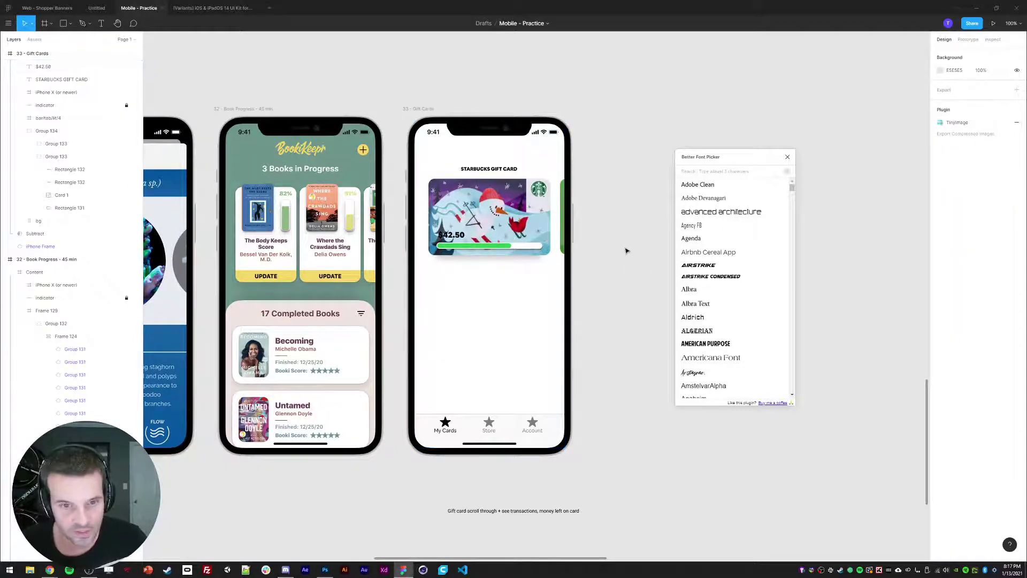
{"action": "left_click_drag", "start_coordinate": [627, 250], "coordinate": [623, 254]}
Duplicate the white progress track and set the copy's height to 32 and its corner radius to 32
{"action": "left_click", "coordinate": [448, 237]}
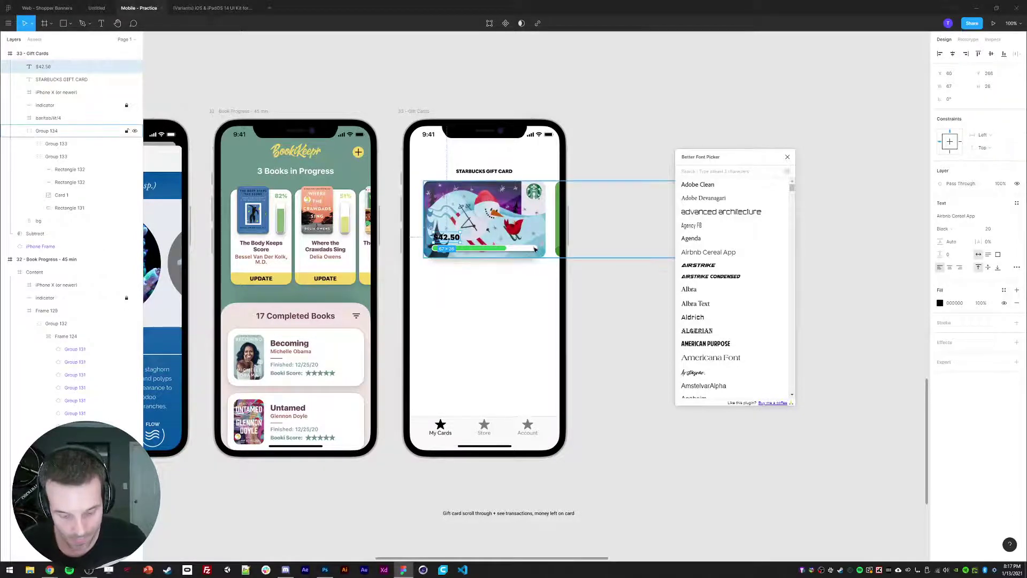
{"action": "left_click", "coordinate": [498, 248], "text": "ctrl"}
{"action": "key", "text": "ctrl+d"}
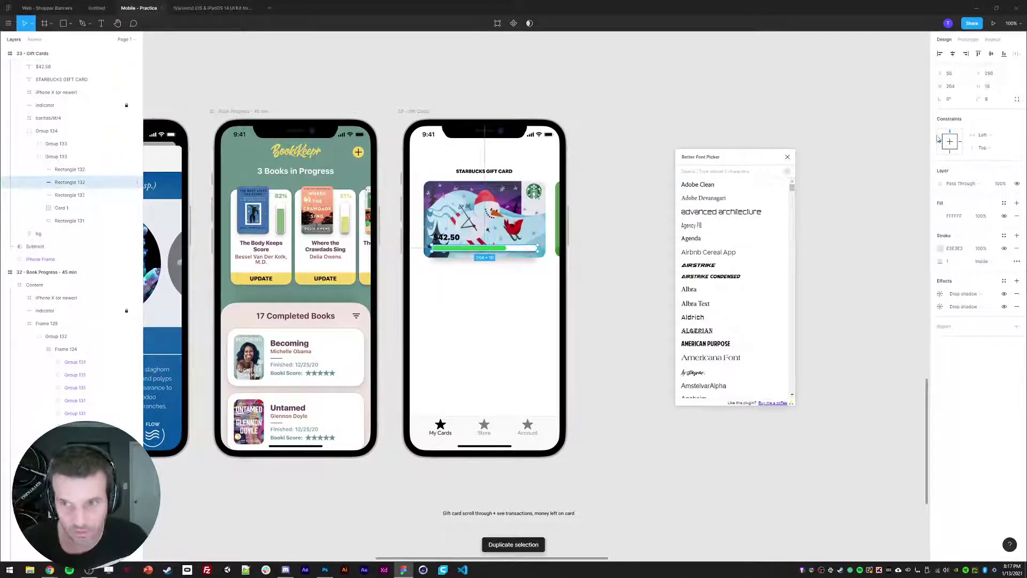
{"action": "left_click", "coordinate": [993, 88]}
{"action": "type", "text": "32"}
{"action": "left_click", "coordinate": [988, 100]}
{"action": "type", "text": "32"}
{"action": "key", "text": "Return"}
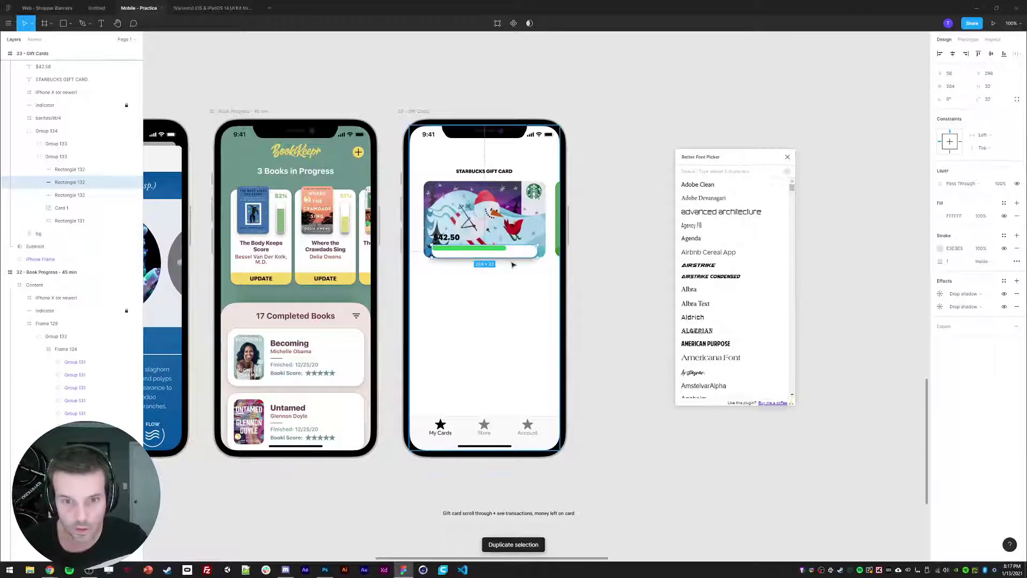
Move the white copy up behind the $42.50 text, shorten it to a pill around the amount, and center the text in it
{"action": "key", "text": "shift+Up"}
{"action": "key", "text": "shift+Up"}
{"action": "key", "text": "shift+Up"}
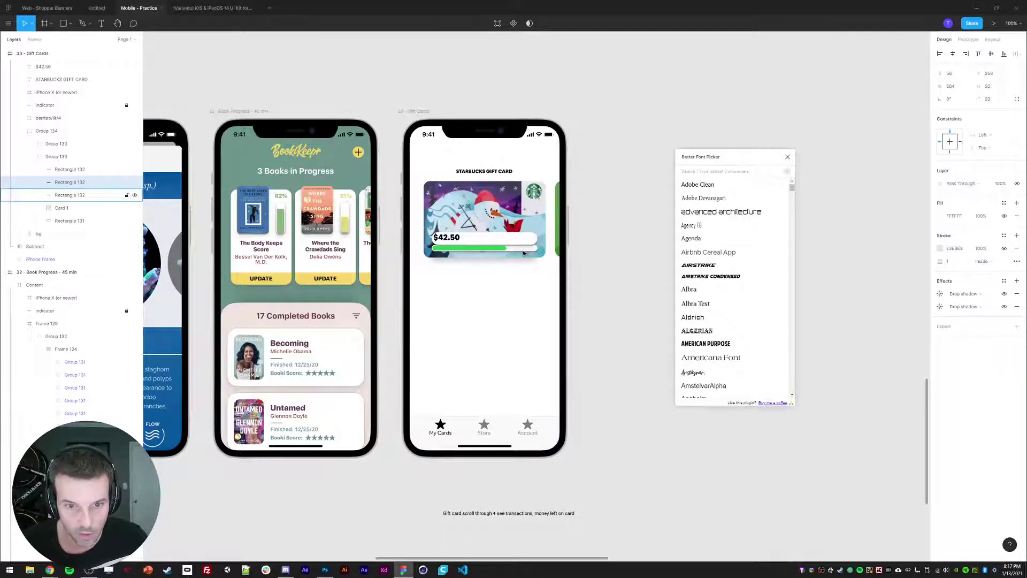
{"action": "left_click_drag", "start_coordinate": [539, 234], "coordinate": [456, 235]}
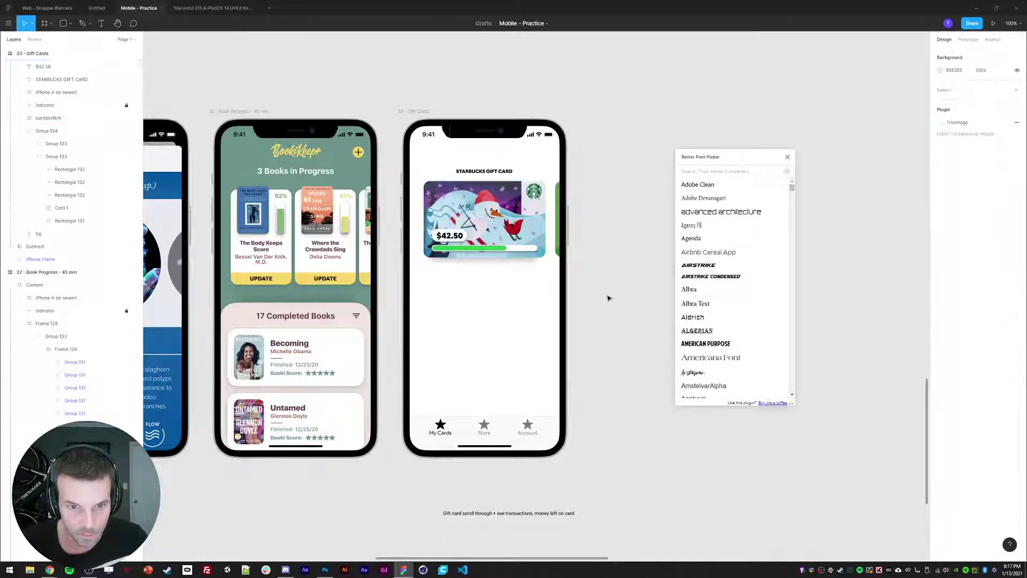
{"action": "key", "text": "Right"}
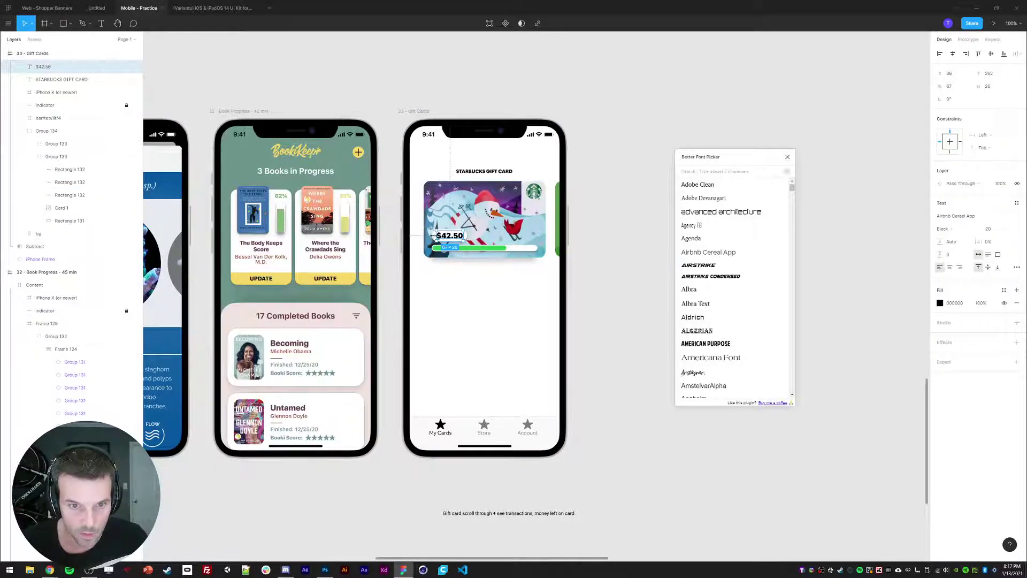
Move the $42.50 text layer into the Starbucks card's group, above its rectangle layers
{"action": "left_click_drag", "start_coordinate": [57, 166], "coordinate": [57, 164]}
{"action": "left_click", "coordinate": [69, 169], "text": "shift"}
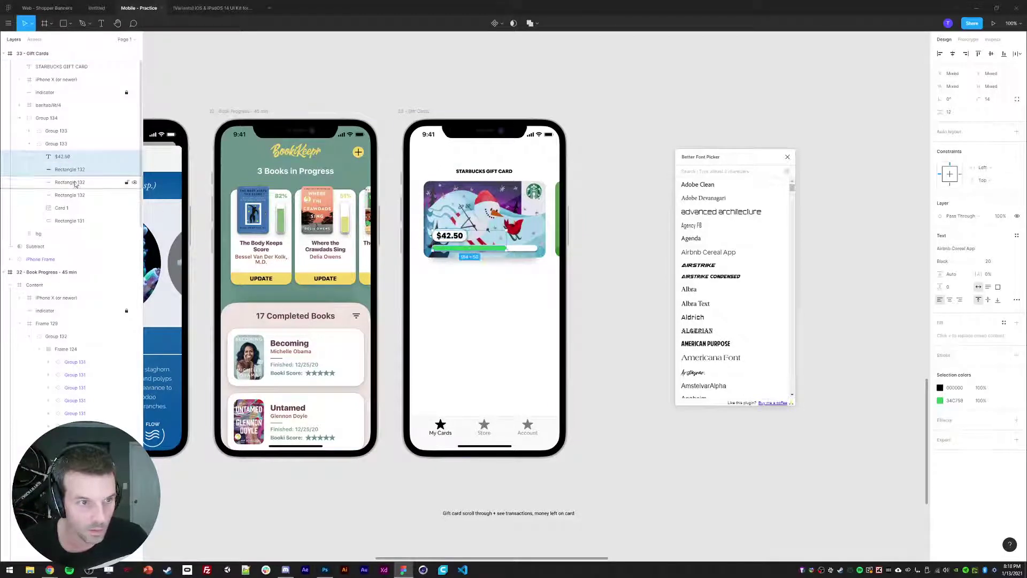
{"action": "key", "text": "Escape"}
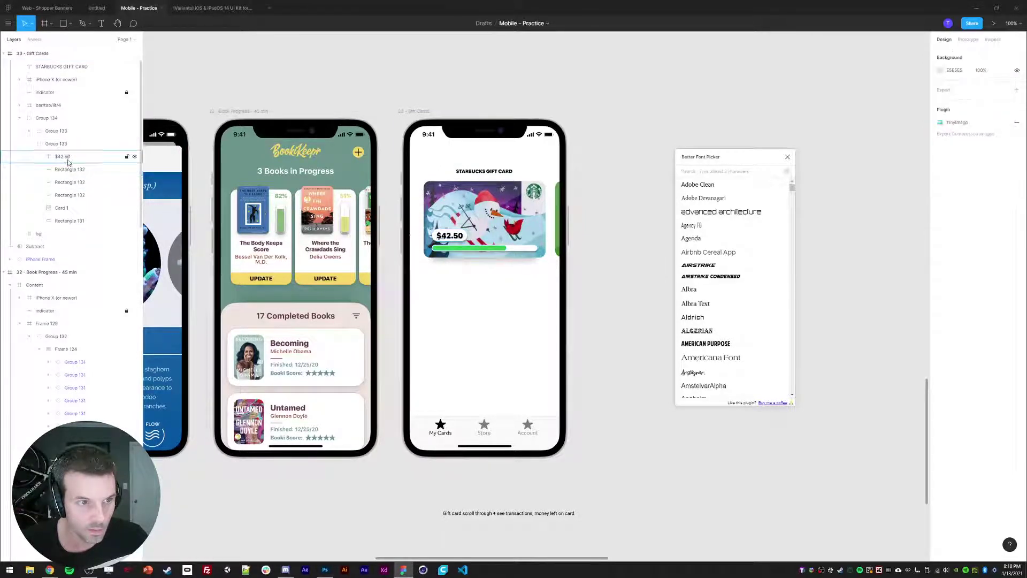
Combine the $42.50 text and its white pill into an auto layout frame
{"action": "left_click", "coordinate": [69, 169]}
{"action": "left_click", "coordinate": [64, 157], "text": "shift"}
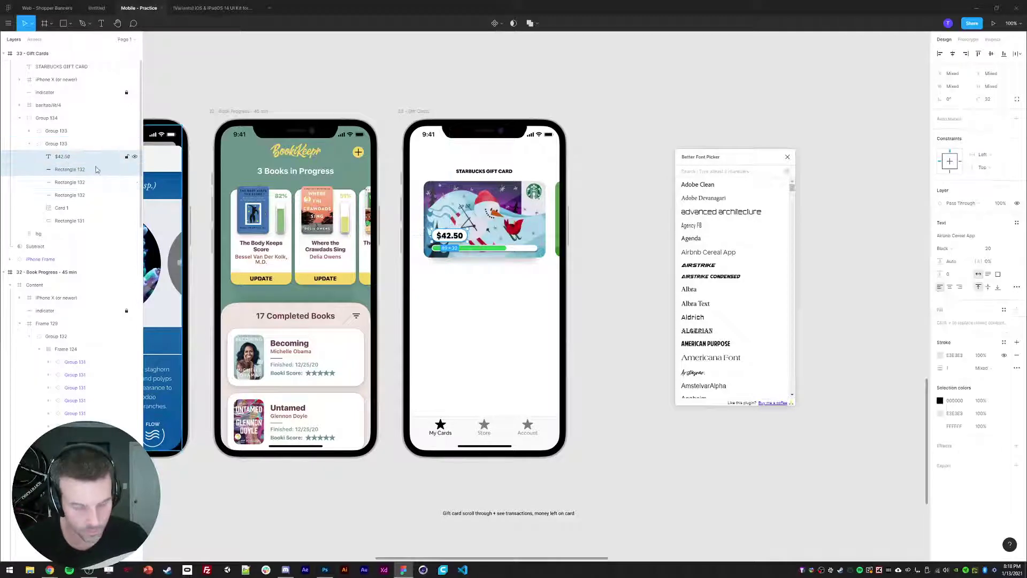
{"action": "key", "text": "shift+a"}
{"action": "left_click", "coordinate": [1016, 158]}
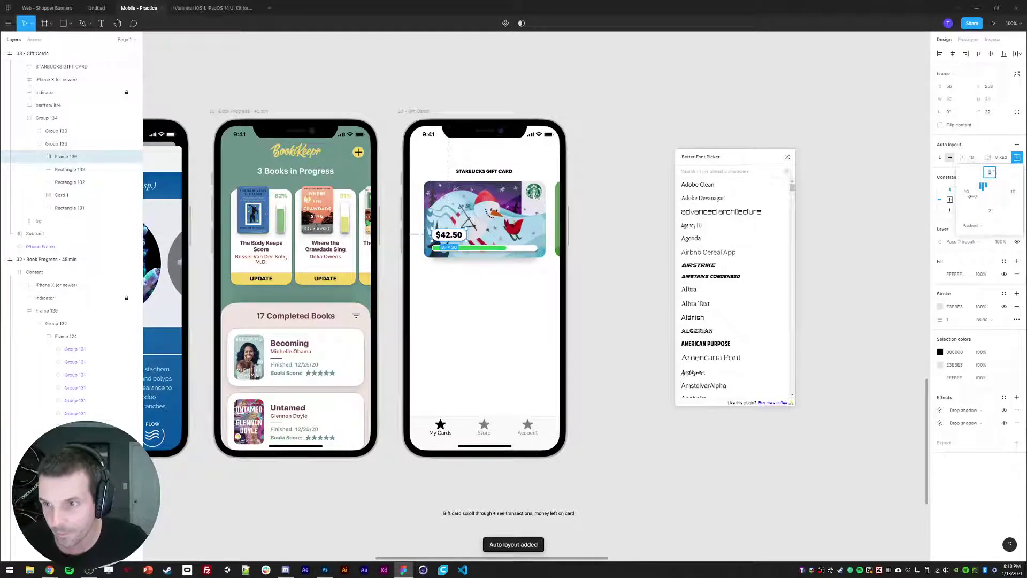
{"action": "left_click", "coordinate": [710, 111]}
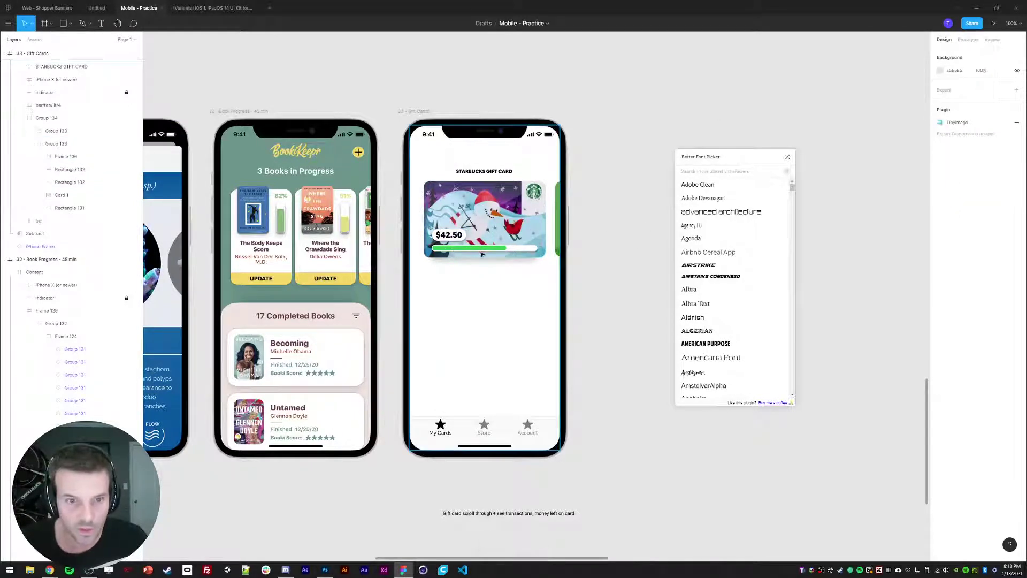
{"action": "left_click", "coordinate": [452, 236], "text": "ctrl"}
{"action": "left_click", "coordinate": [955, 213]}
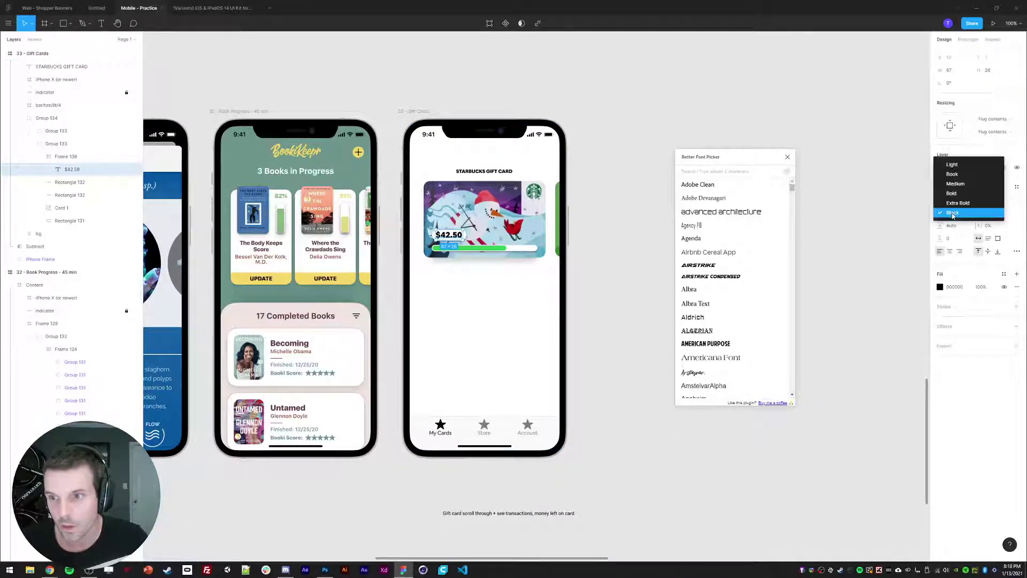
{"action": "left_click", "coordinate": [730, 100]}
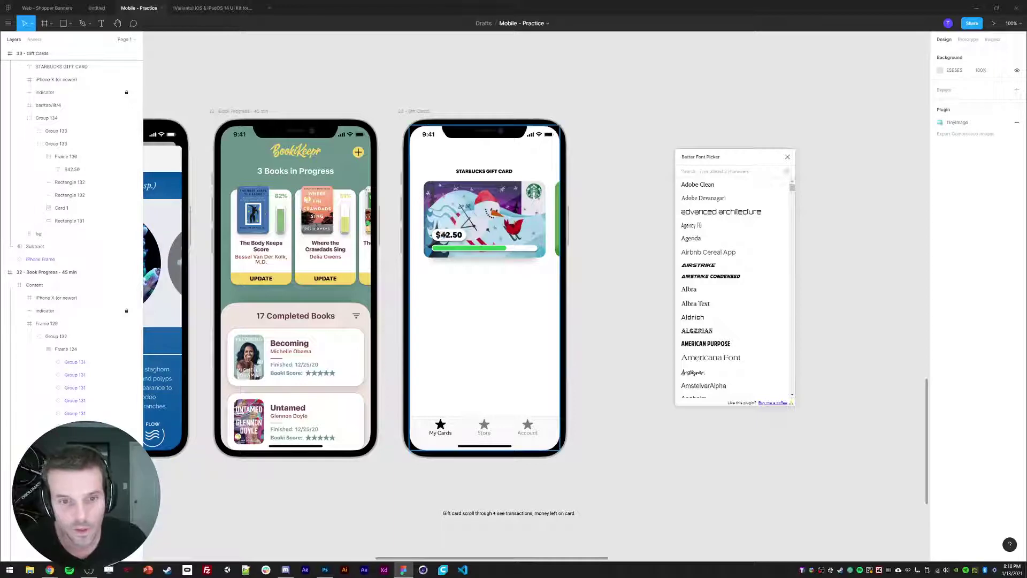
Set the $42.50 text's letter spacing to 2%
{"action": "left_click", "coordinate": [447, 234], "text": "ctrl"}
{"action": "left_click", "coordinate": [991, 226]}
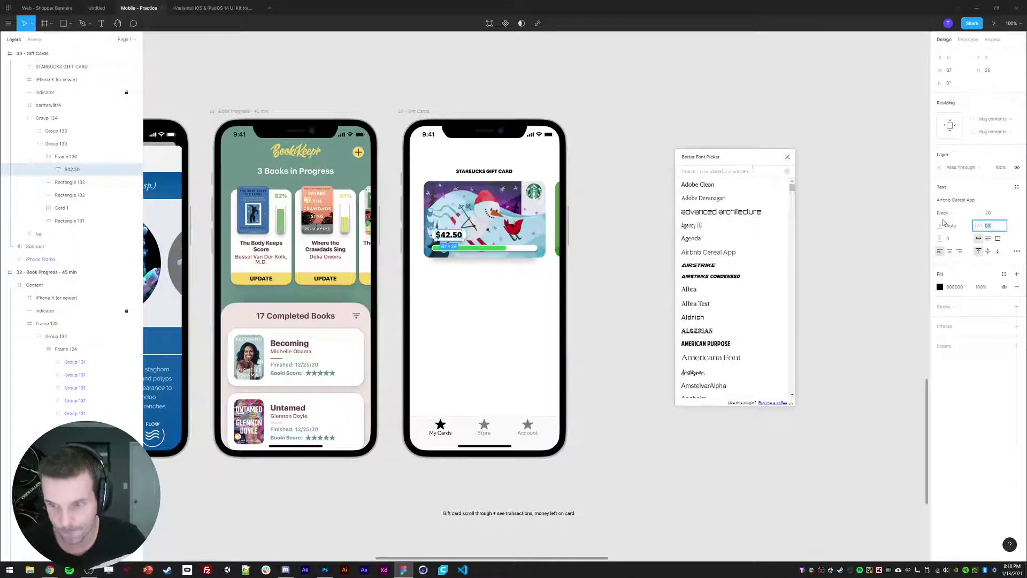
{"action": "type", "text": "0.5"}
{"action": "key", "text": "Return"}
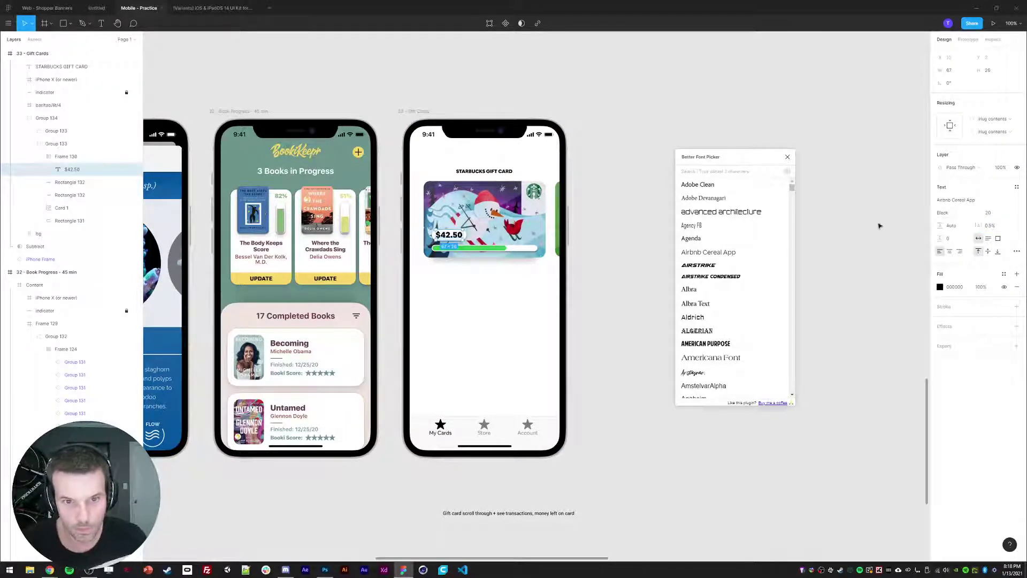
{"action": "left_click_drag", "start_coordinate": [980, 229], "coordinate": [1004, 229]}
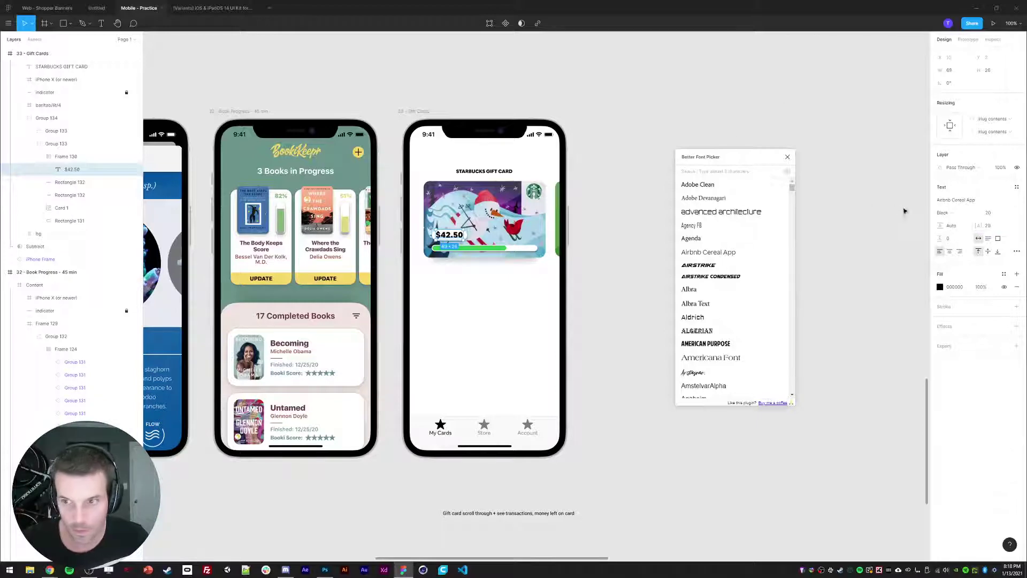
{"action": "left_click", "coordinate": [666, 91]}
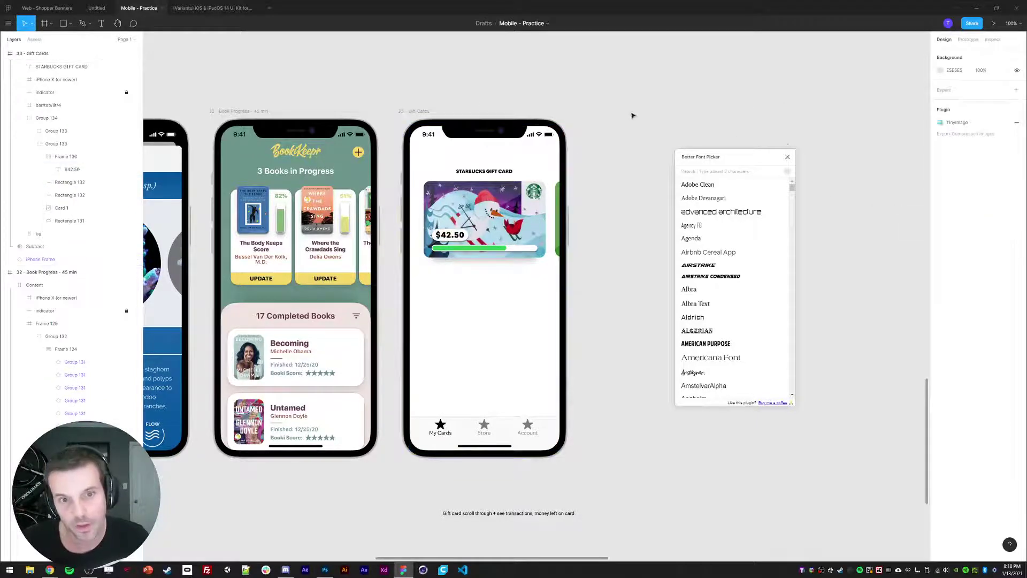
{"action": "double_click", "coordinate": [459, 237]}
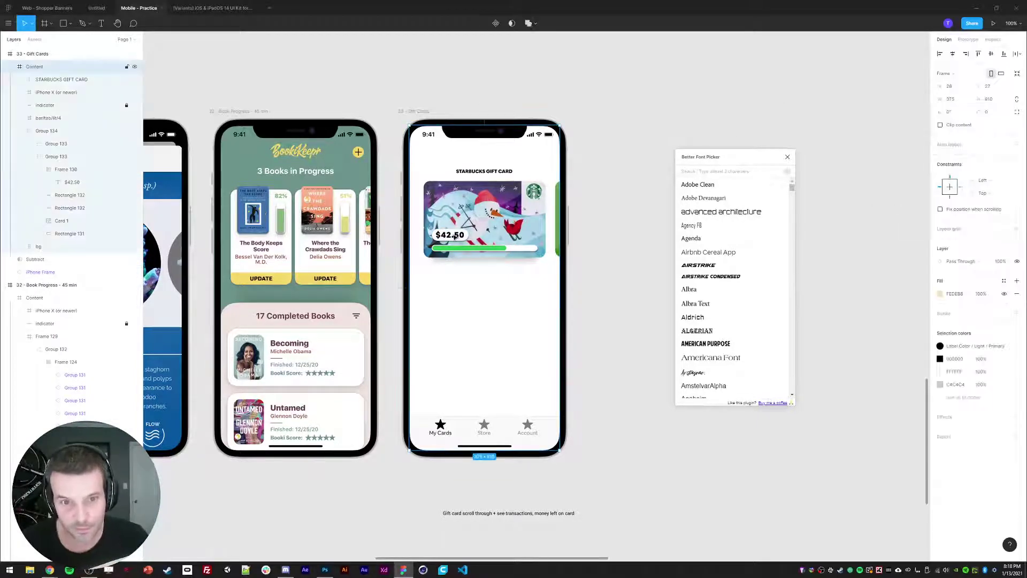
{"action": "double_click", "coordinate": [459, 237]}
{"action": "left_click", "coordinate": [604, 252]}
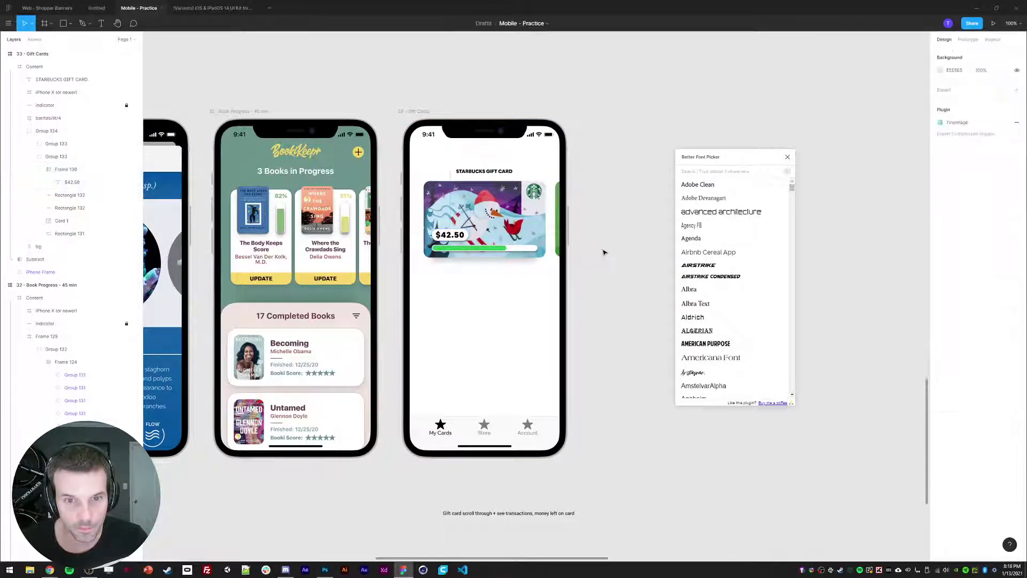
{"action": "double_click", "coordinate": [461, 238]}
{"action": "double_click", "coordinate": [461, 238]}
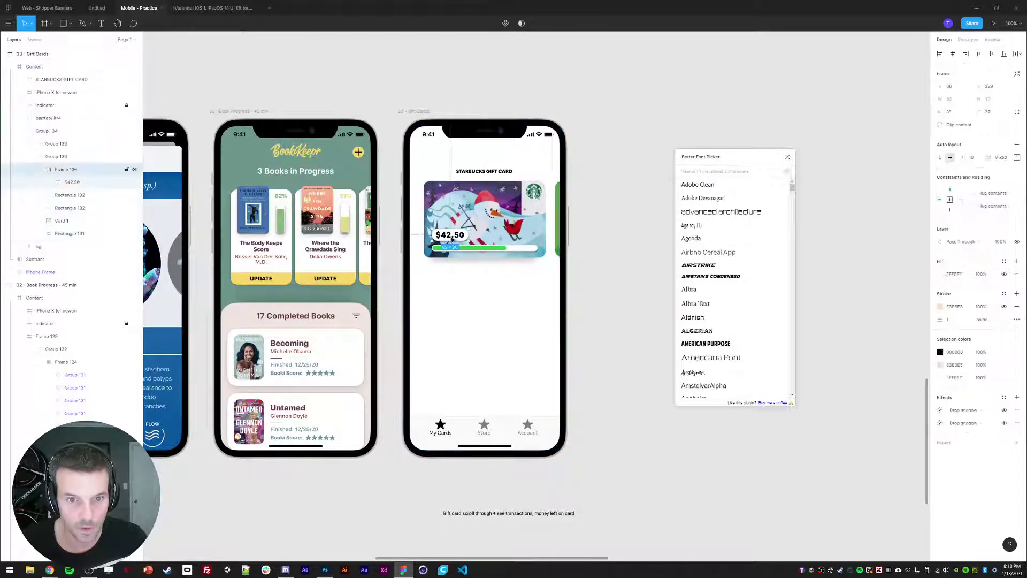
{"action": "left_click", "coordinate": [592, 230]}
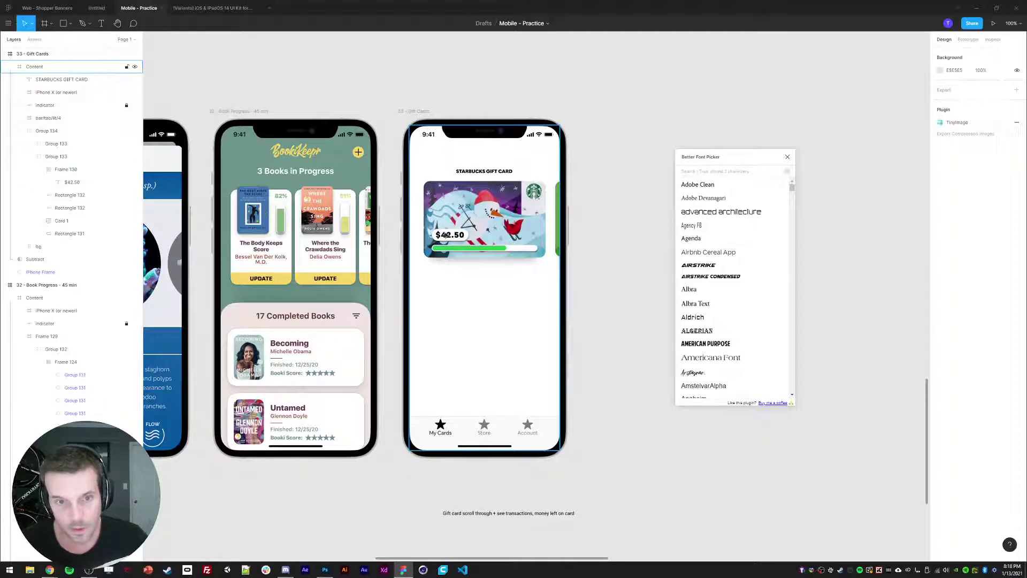
Duplicate the $42.50 pill into the blank area below the Starbucks card and change the copy's text to REFILL
{"action": "left_click", "coordinate": [446, 236]}
{"action": "double_click", "coordinate": [447, 235]}
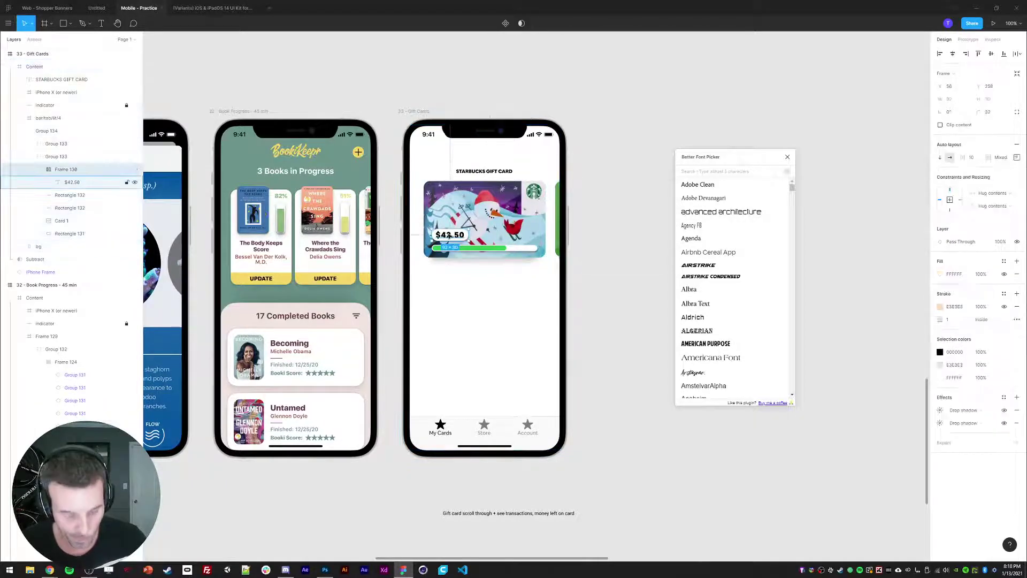
{"action": "left_click_drag", "start_coordinate": [449, 235], "coordinate": [475, 290]}
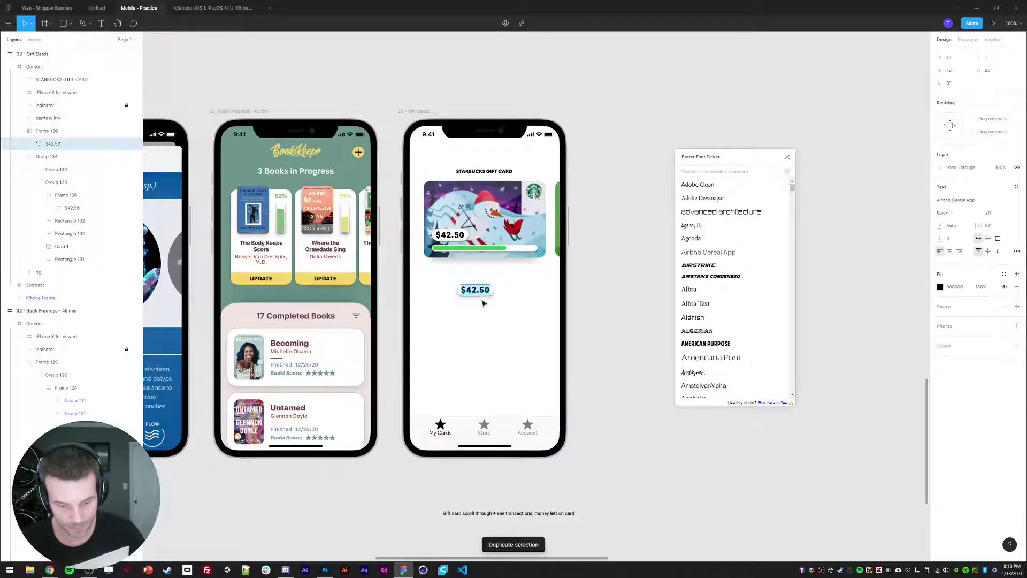
{"action": "type", "text": "ref"}
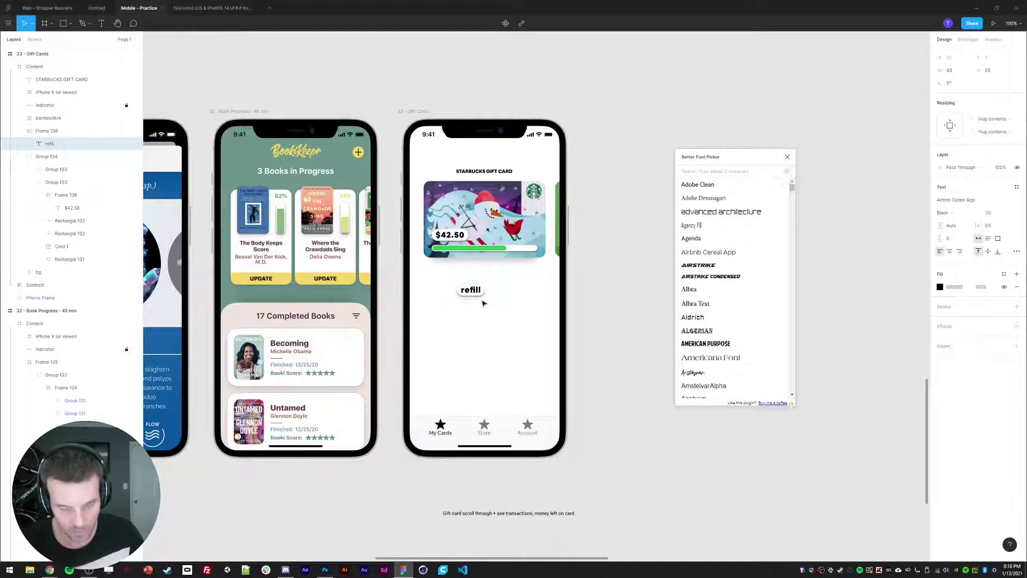
{"action": "type", "text": "ill"}
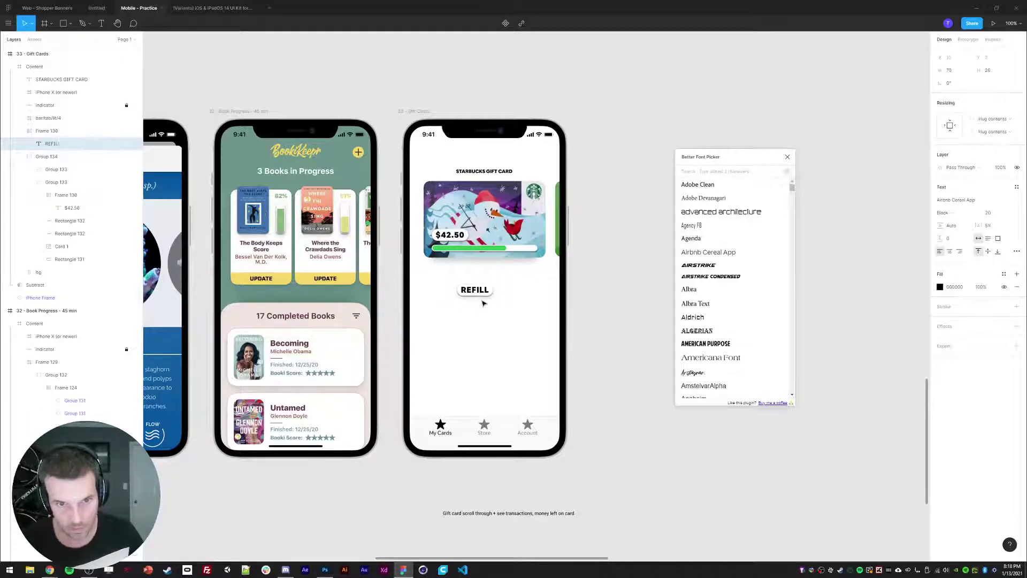
{"action": "left_click", "coordinate": [615, 310]}
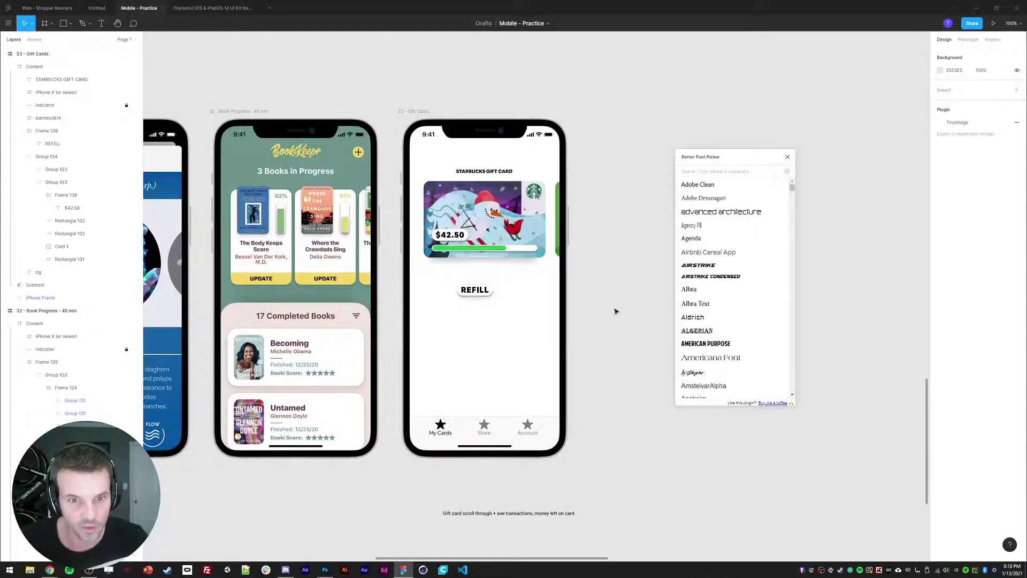
Set the REFILL text to Bold weight at font size 16
{"action": "left_click", "coordinate": [475, 289]}
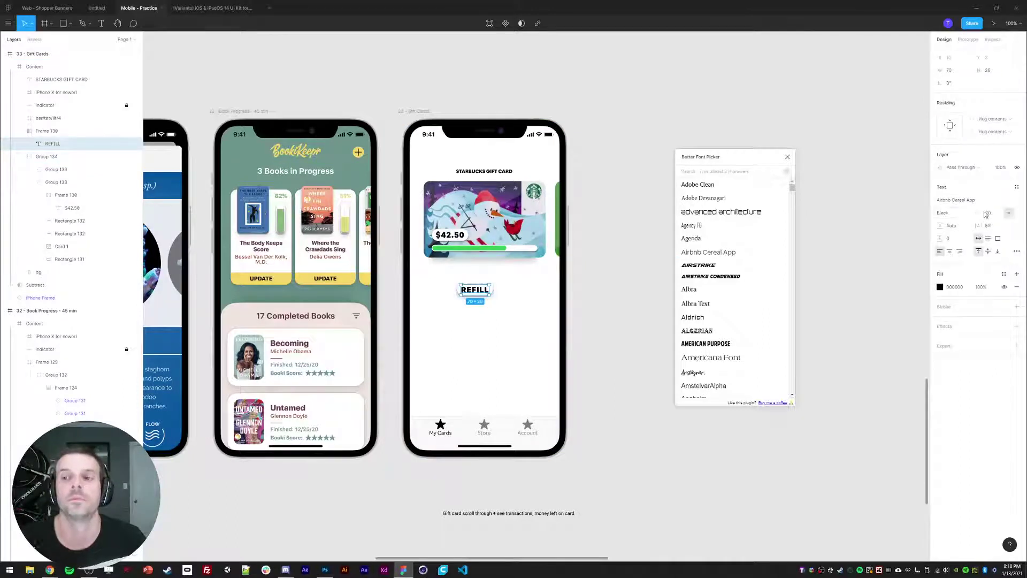
{"action": "left_click", "coordinate": [946, 212]}
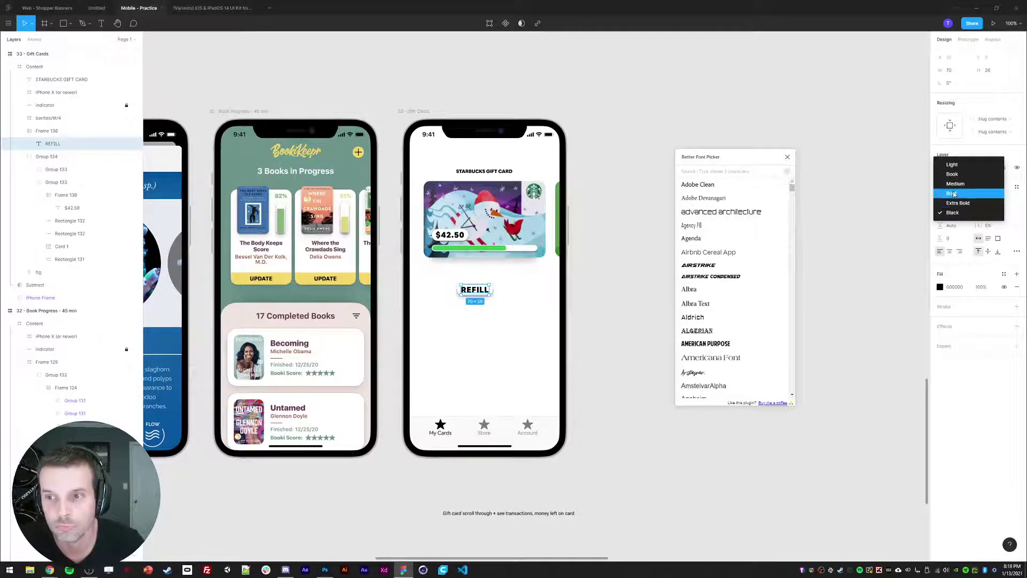
{"action": "left_click", "coordinate": [953, 194]}
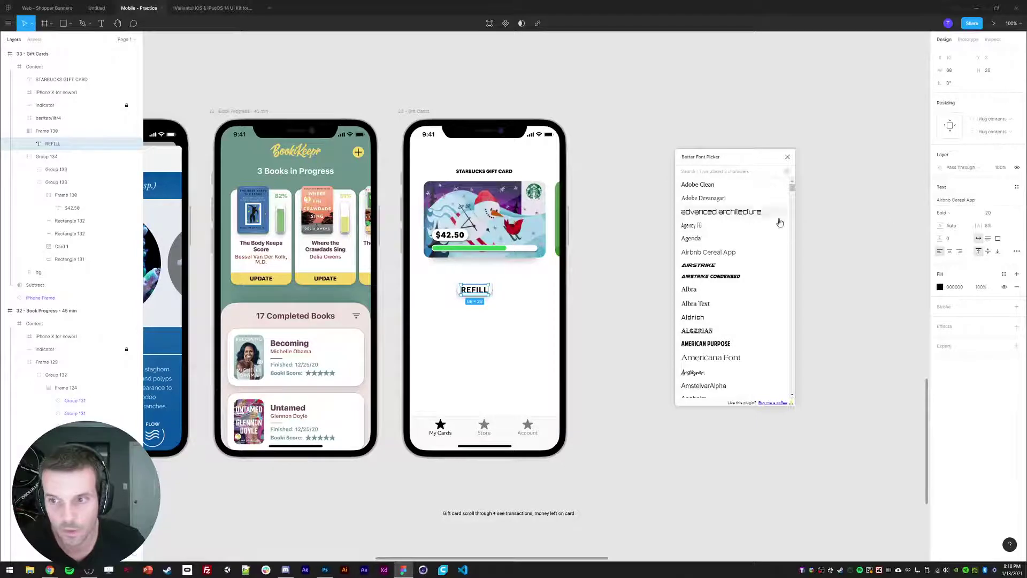
{"action": "left_click", "coordinate": [990, 212]}
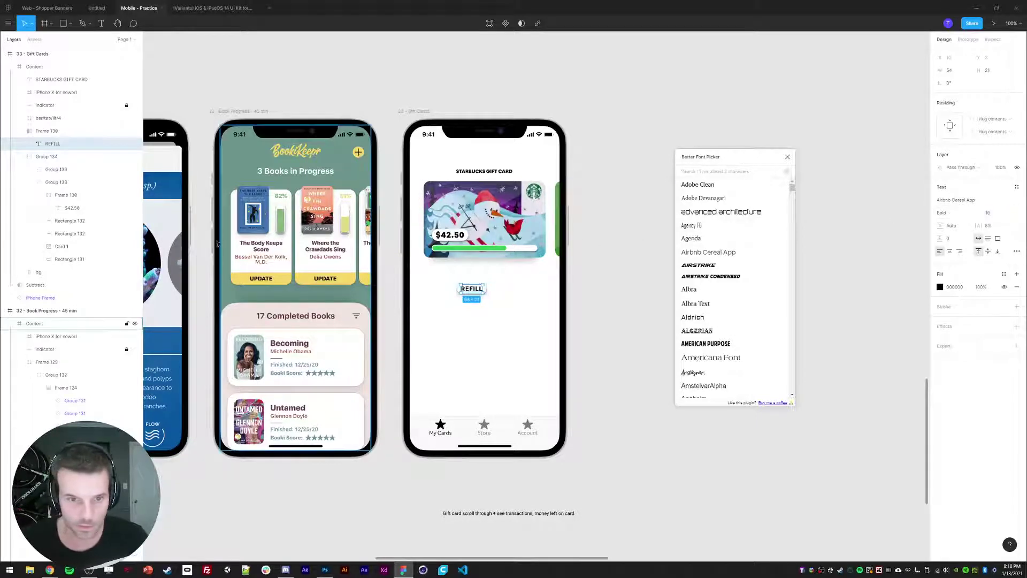
Set the REFILL frame's auto layout padding to 10 above and below and 30 on the left and right
{"action": "left_click", "coordinate": [47, 130]}
{"action": "left_click", "coordinate": [1018, 158]}
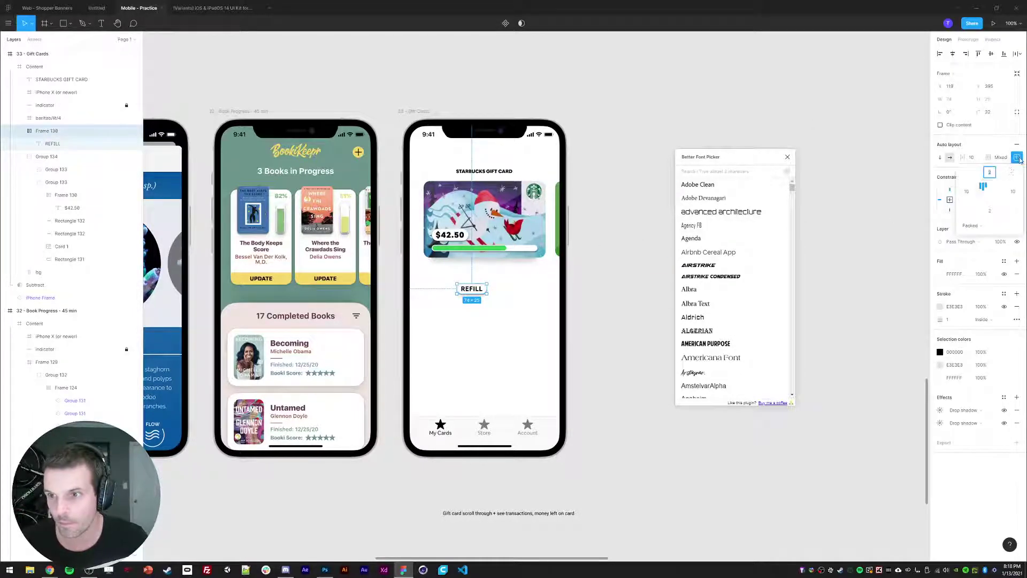
{"action": "type", "text": "10"}
{"action": "left_click", "coordinate": [993, 210]}
{"action": "type", "text": "10"}
{"action": "key", "text": "Return"}
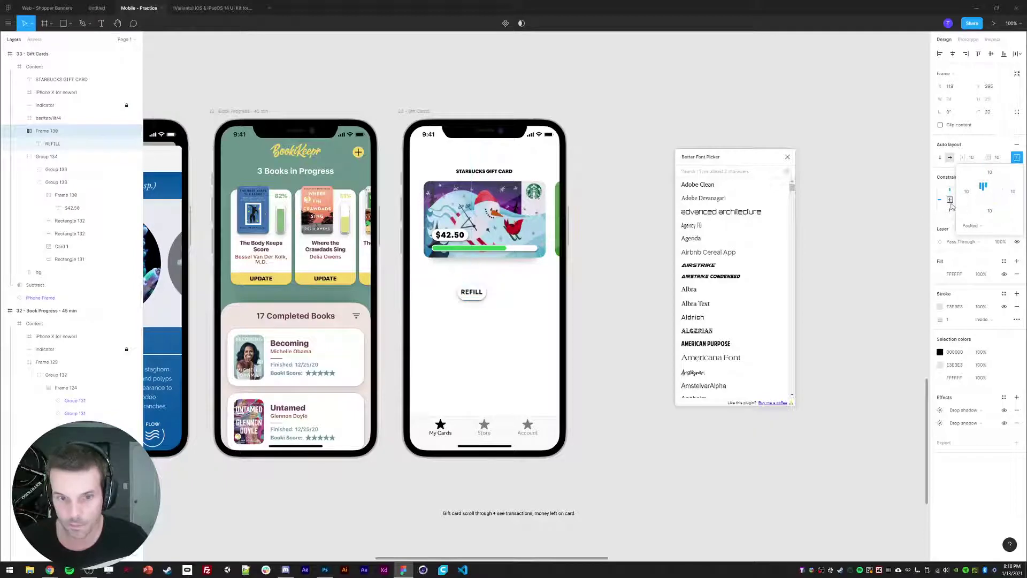
{"action": "left_click", "coordinate": [966, 191]}
{"action": "type", "text": "30"}
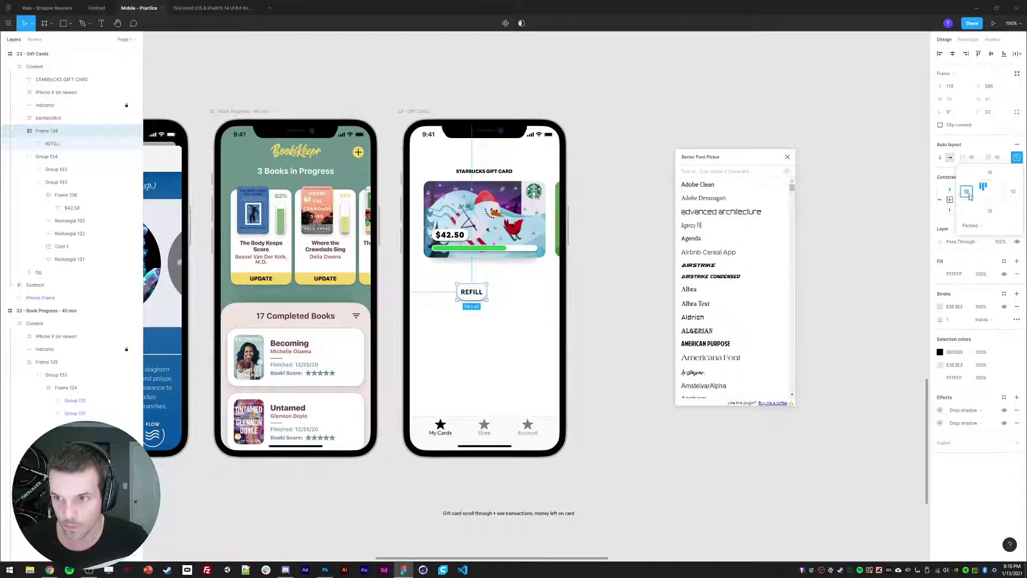
{"action": "key", "text": "Tab"}
{"action": "type", "text": "30"}
{"action": "key", "text": "Return"}
{"action": "left_click", "coordinate": [644, 282]}
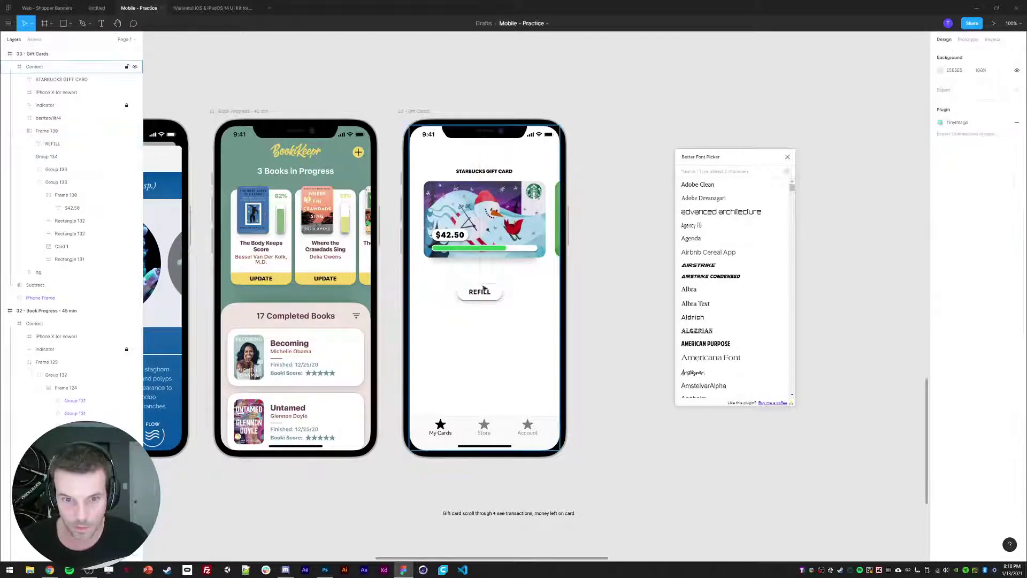
Remove both drop shadows from the REFILL button frame
{"action": "left_click", "coordinate": [486, 291]}
{"action": "left_click", "coordinate": [1016, 410]}
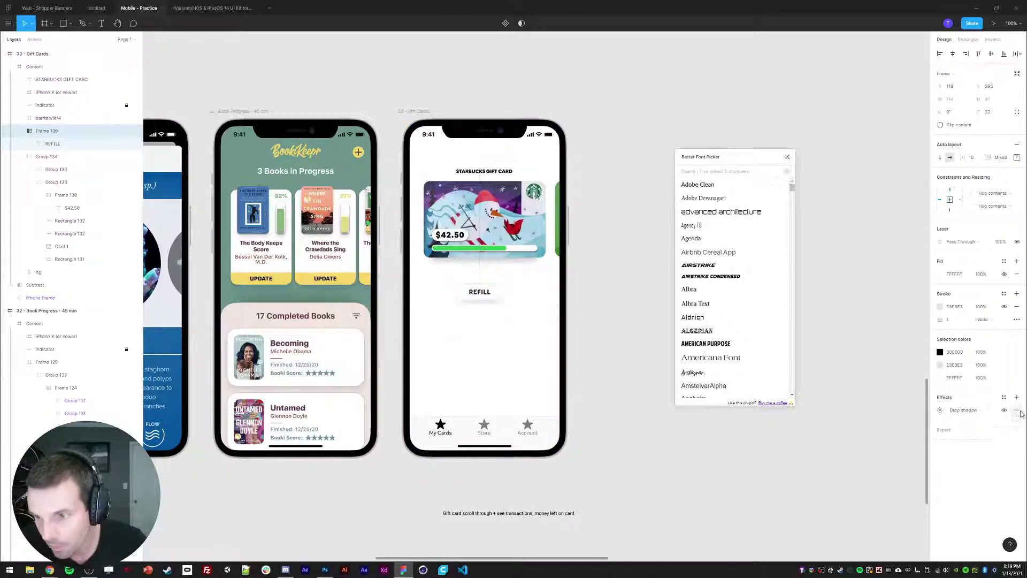
{"action": "left_click", "coordinate": [1017, 410]}
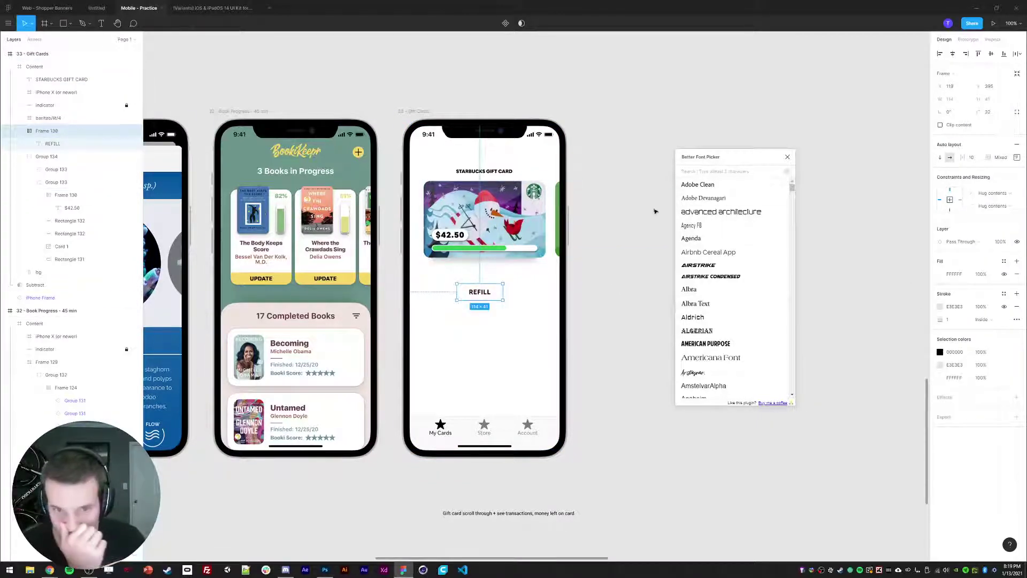
Copy the properties of the light system blue swatch in the iOS UI kit file and paste them onto the REFILL button frame
{"action": "left_click", "coordinate": [208, 8]}
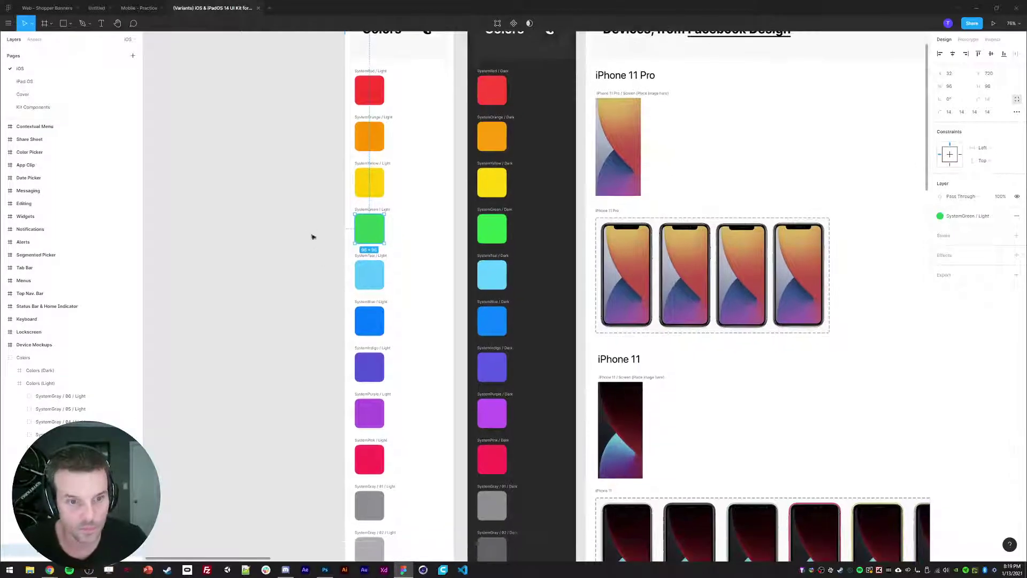
{"action": "left_click", "coordinate": [369, 321]}
{"action": "left_click", "coordinate": [138, 7]}
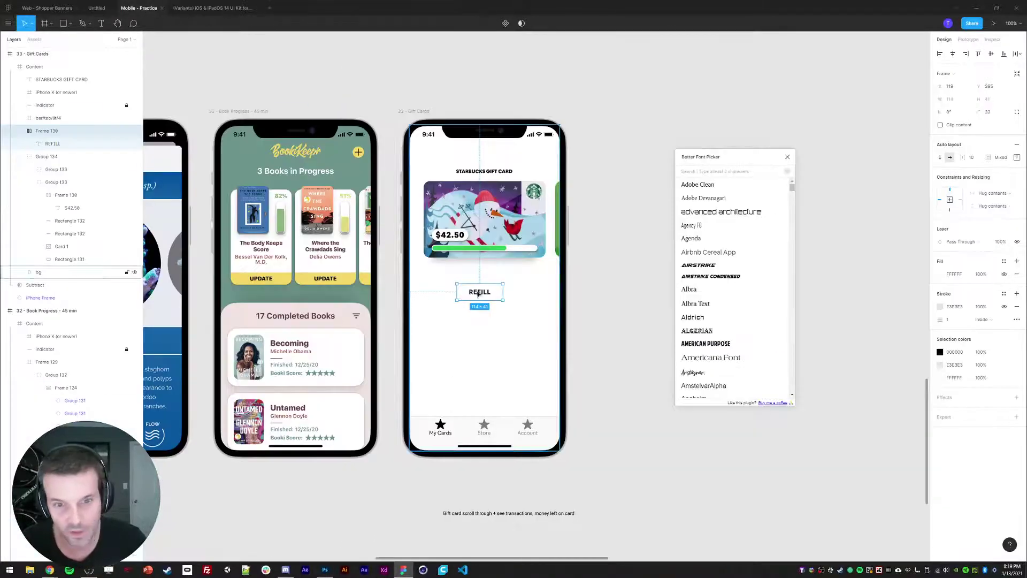
{"action": "key", "text": "ctrl+alt+v"}
{"action": "left_click", "coordinate": [601, 303]}
Round the REFILL button into a full pill with a corner radius of 20 and color its text white
{"action": "left_click", "coordinate": [480, 292]}
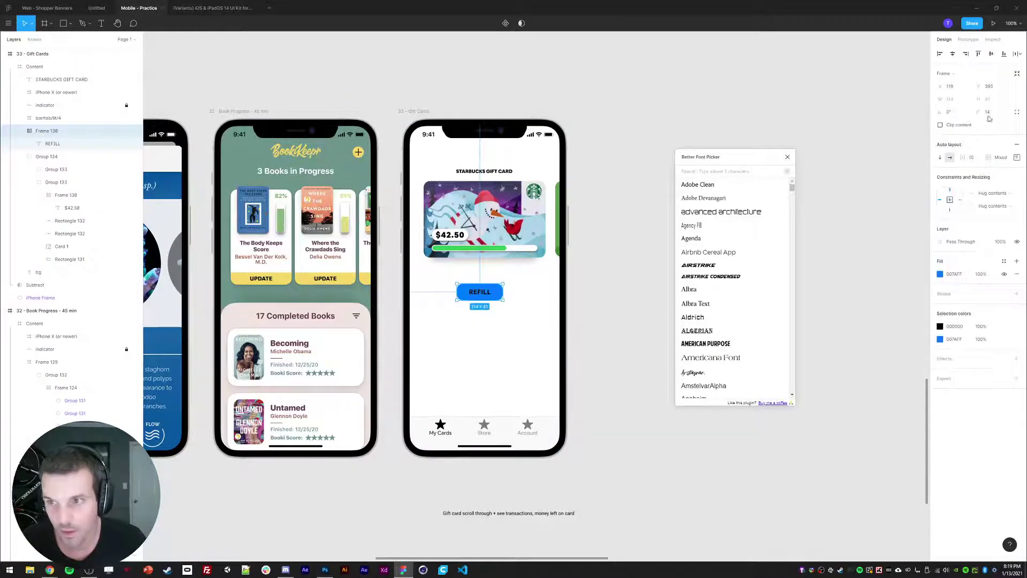
{"action": "left_click_drag", "start_coordinate": [993, 115], "coordinate": [974, 113]}
{"action": "type", "text": "100"}
{"action": "key", "text": "Return"}
{"action": "left_click", "coordinate": [704, 87]}
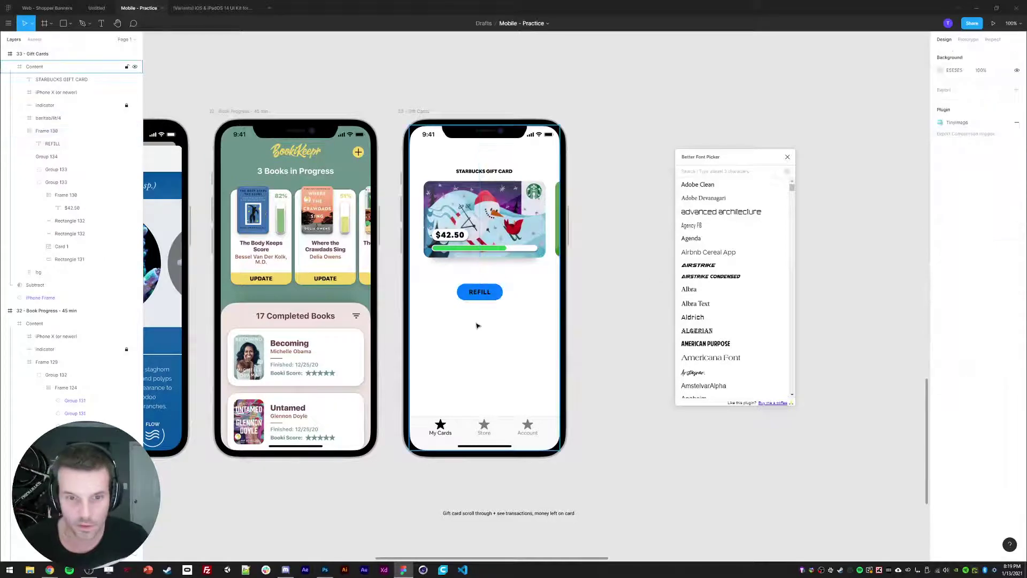
{"action": "left_click", "coordinate": [482, 296]}
{"action": "left_click", "coordinate": [672, 291]}
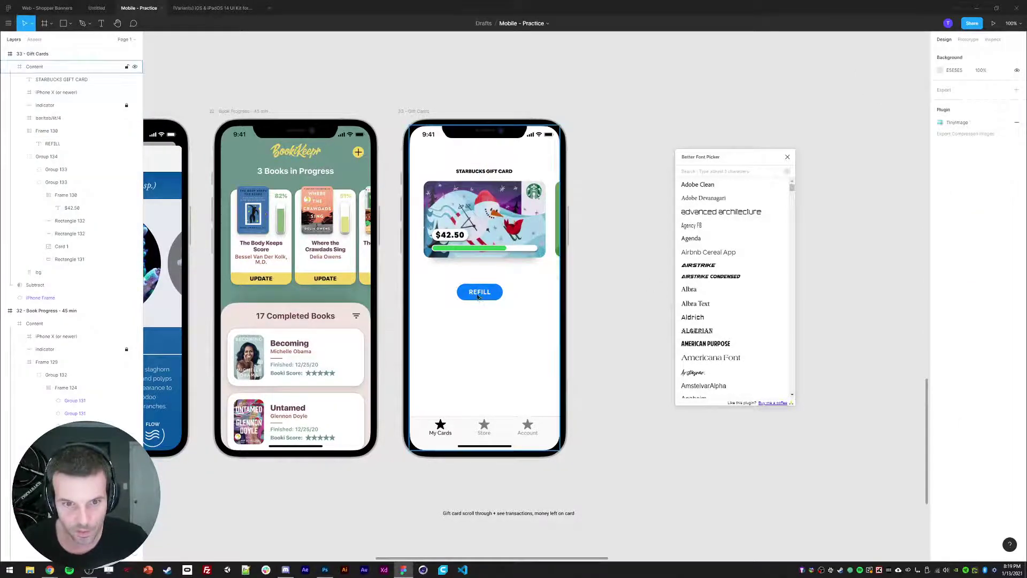
Copy the REFILL button's blue fill code, remove the fill and add a 1 px inside stroke in 007AFF
{"action": "left_click", "coordinate": [479, 296]}
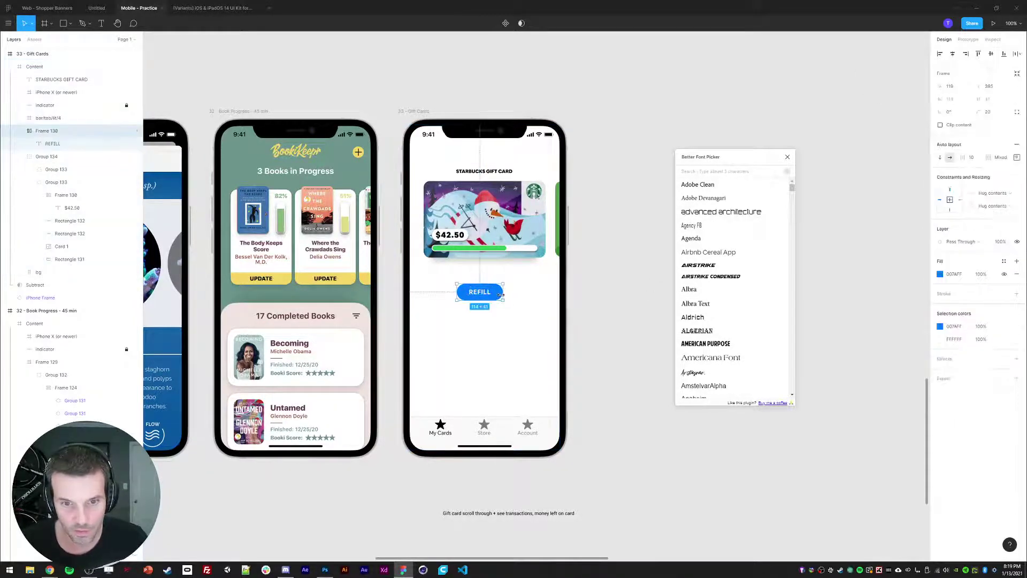
{"action": "left_click", "coordinate": [956, 275]}
{"action": "key", "text": "ctrl+c"}
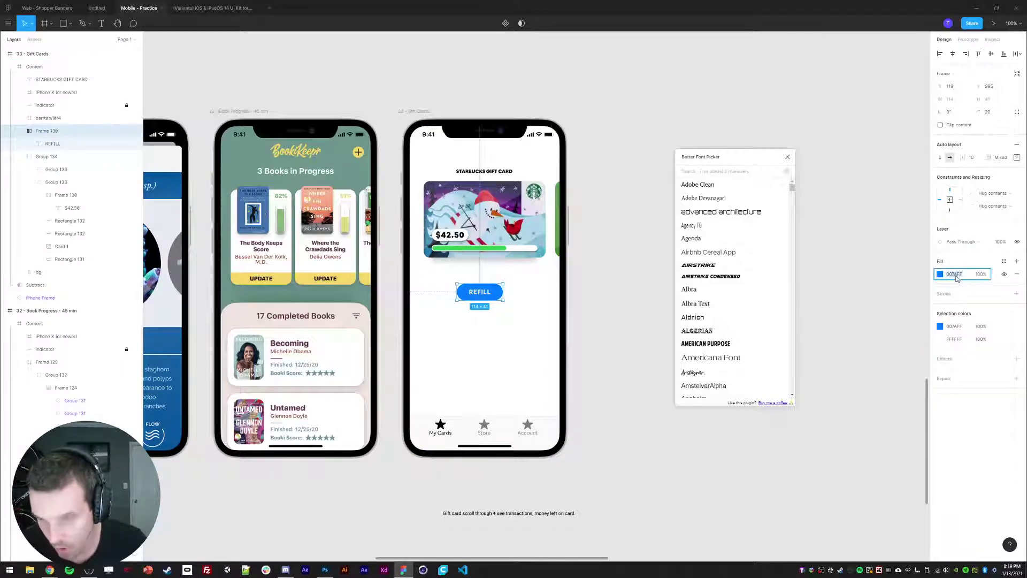
{"action": "left_click", "coordinate": [1017, 274]}
{"action": "left_click", "coordinate": [1017, 281]}
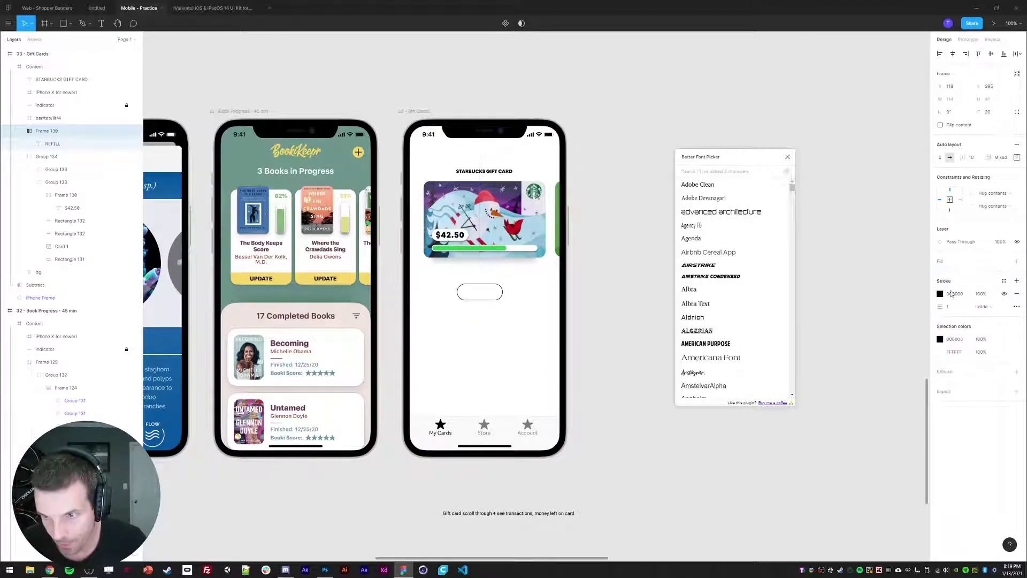
Set the REFILL text's fill color to 007AFF
{"action": "left_click", "coordinate": [478, 292]}
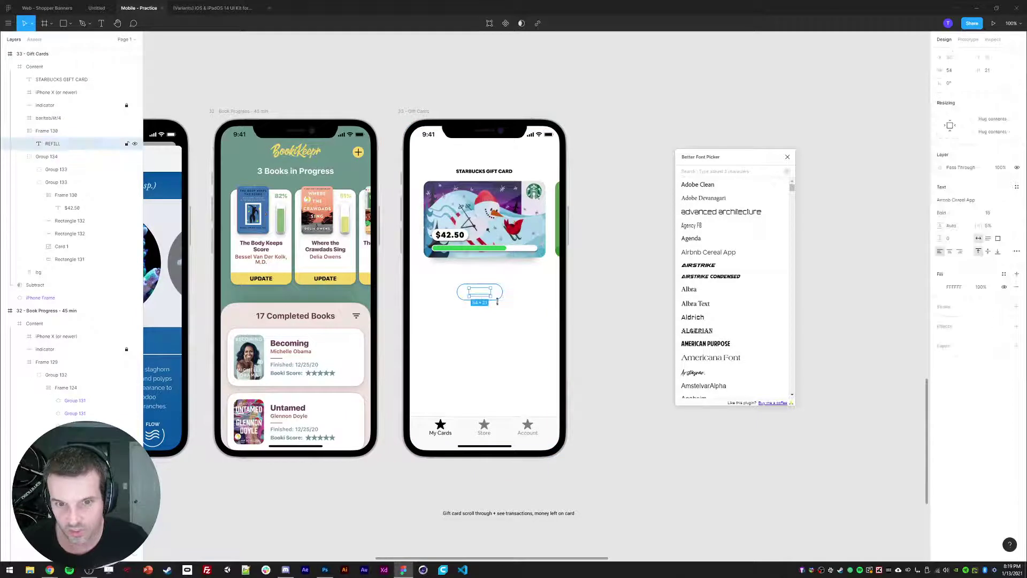
{"action": "left_click", "coordinate": [954, 287]}
{"action": "key", "text": "ctrl+v"}
{"action": "key", "text": "Return"}
{"action": "left_click", "coordinate": [616, 272]}
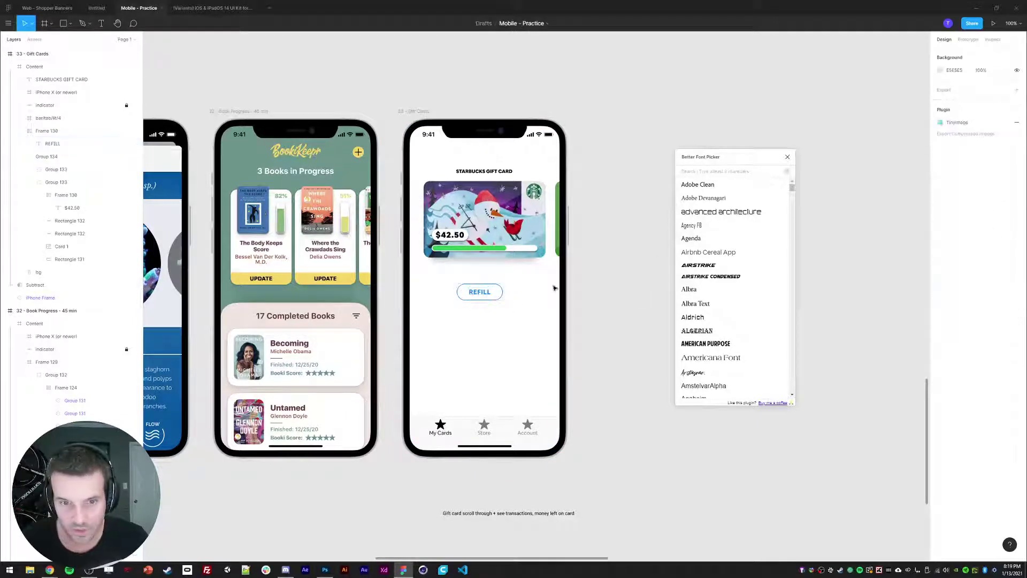
Move the REFILL button up to just below the Starbucks card and center it horizontally on the screen
{"action": "left_click", "coordinate": [474, 299]}
{"action": "left_click_drag", "start_coordinate": [474, 300], "coordinate": [520, 271]}
{"action": "left_click", "coordinate": [592, 333]}
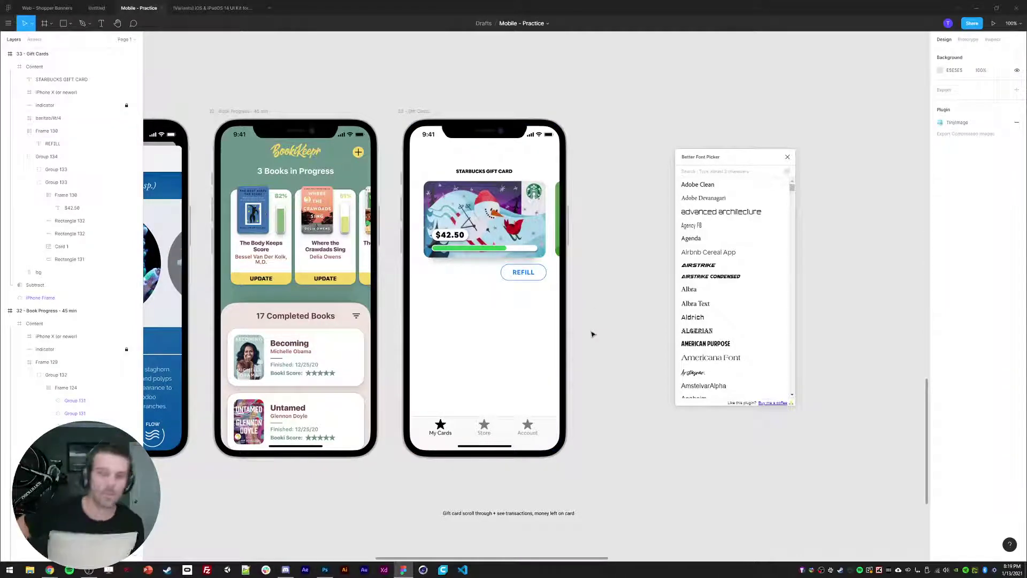
{"action": "left_click_drag", "start_coordinate": [519, 275], "coordinate": [489, 277]}
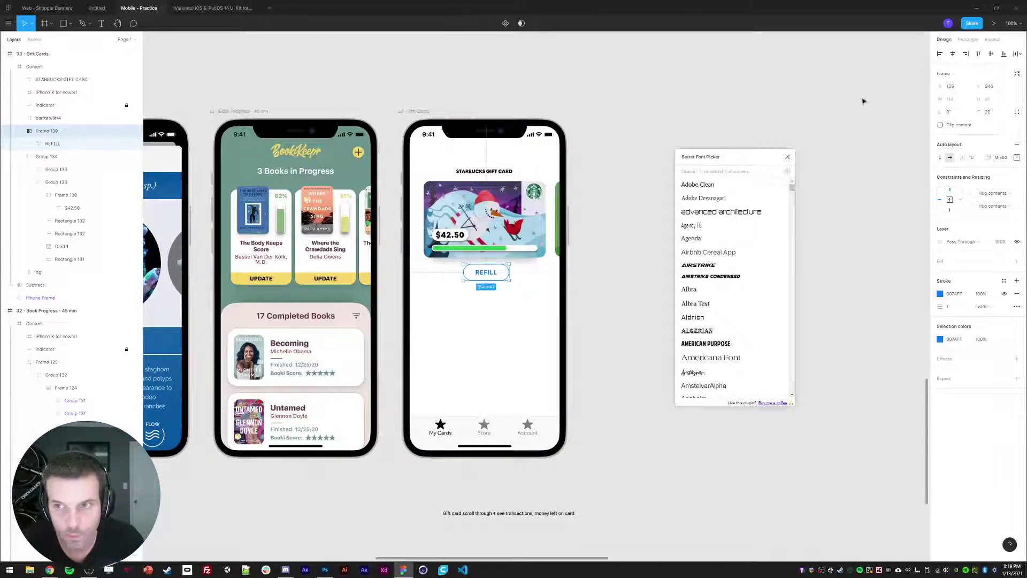
{"action": "left_click", "coordinate": [618, 133]}
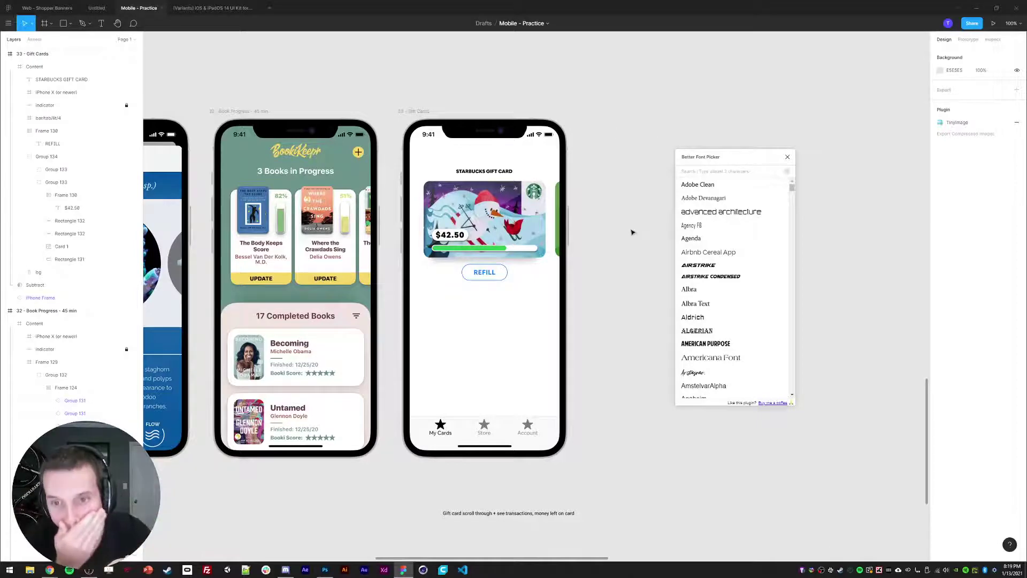
Switch to the Chrome window and run a Google image search for the Starbucks logo
{"action": "scroll", "coordinate": [618, 218], "scroll_direction": "up", "scroll_amount": 1}
{"action": "scroll", "coordinate": [618, 218], "scroll_direction": "left", "scroll_amount": 1}
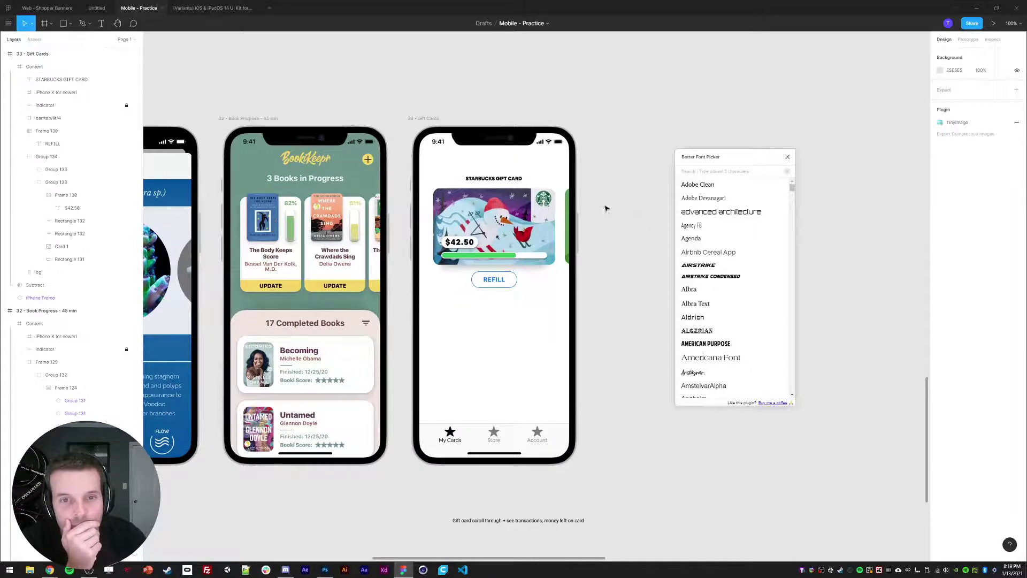
{"action": "scroll", "coordinate": [599, 204], "scroll_direction": "left", "scroll_amount": 1}
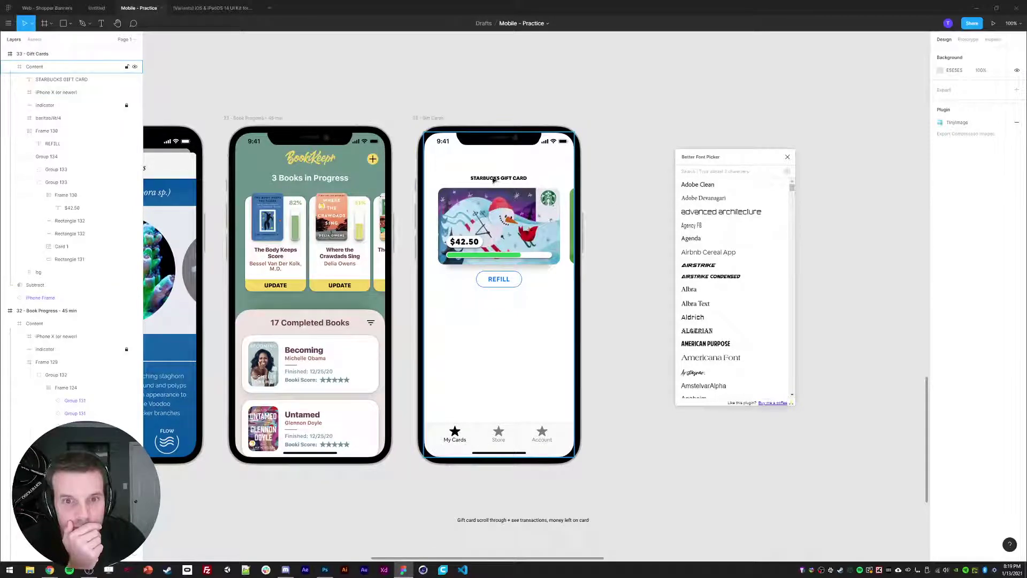
{"action": "left_click", "coordinate": [49, 570]}
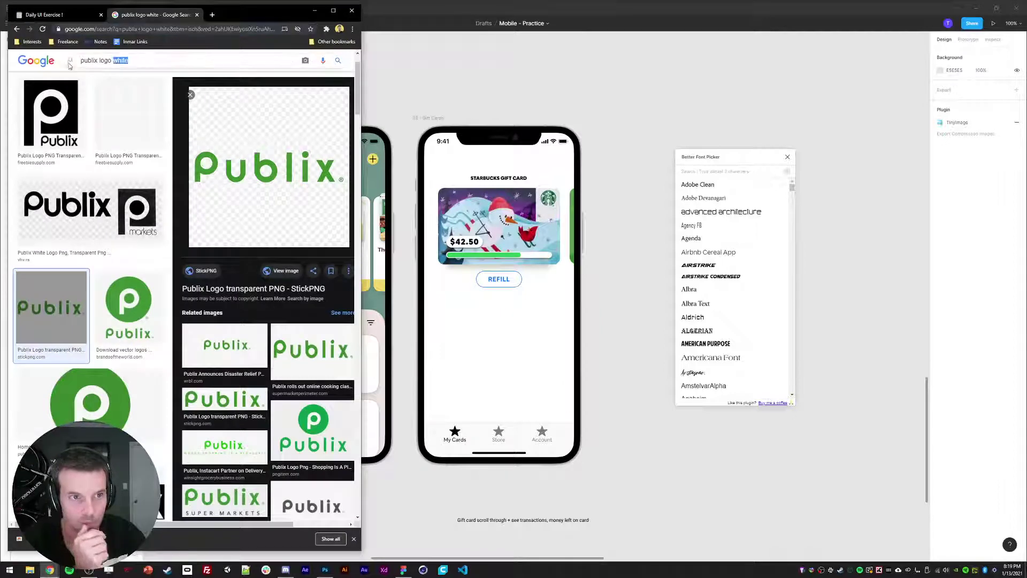
{"action": "triple_click", "coordinate": [121, 60]}
{"action": "type", "text": "STARBUCks "}
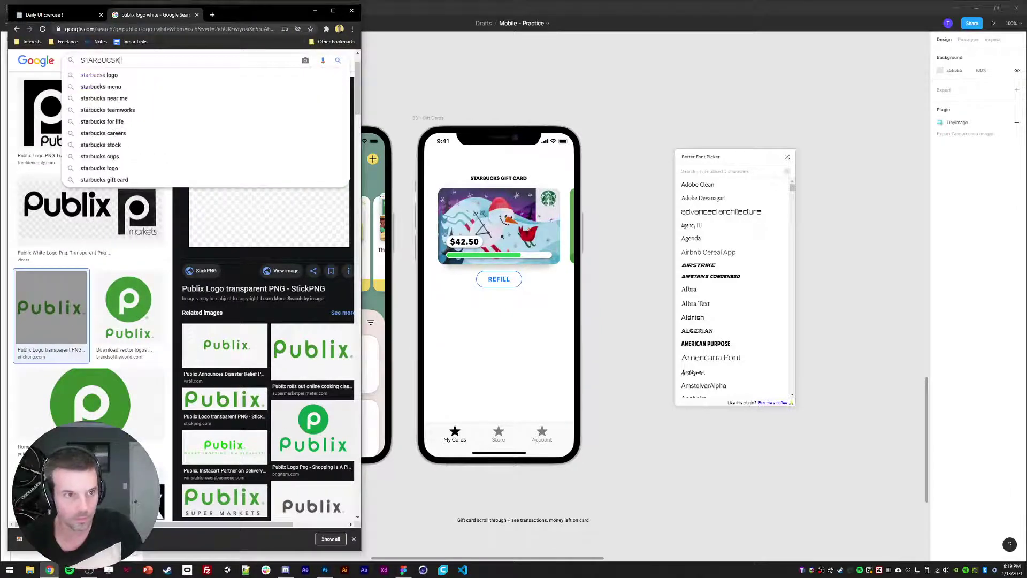
{"action": "type", "text": "logo"}
{"action": "key", "text": "Return"}
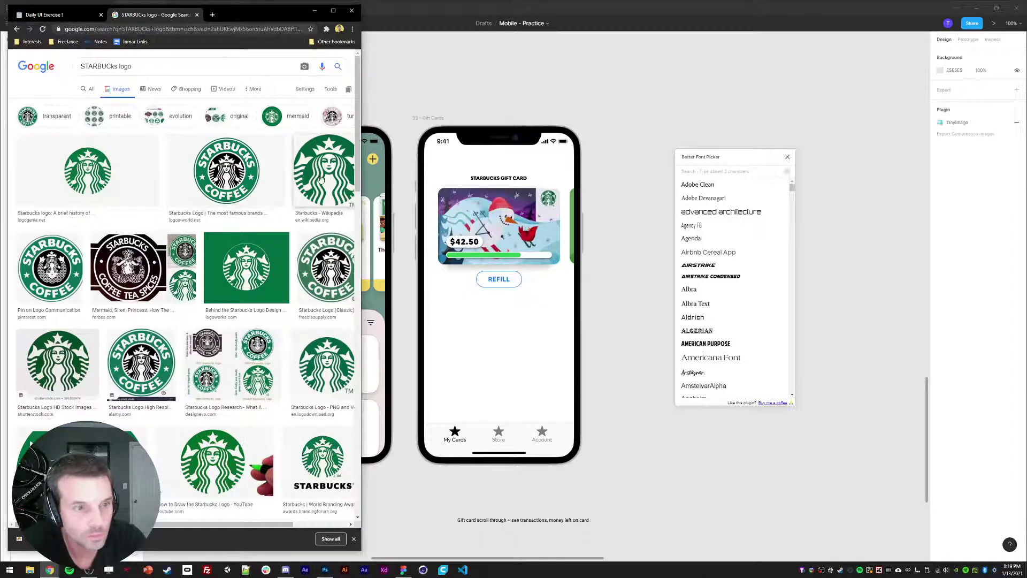
Filter the image results to transparent ones and download the round Starbucks Coffee logo from StickPNG through its full-image view
{"action": "left_click", "coordinate": [56, 117]}
{"action": "left_click", "coordinate": [63, 179]}
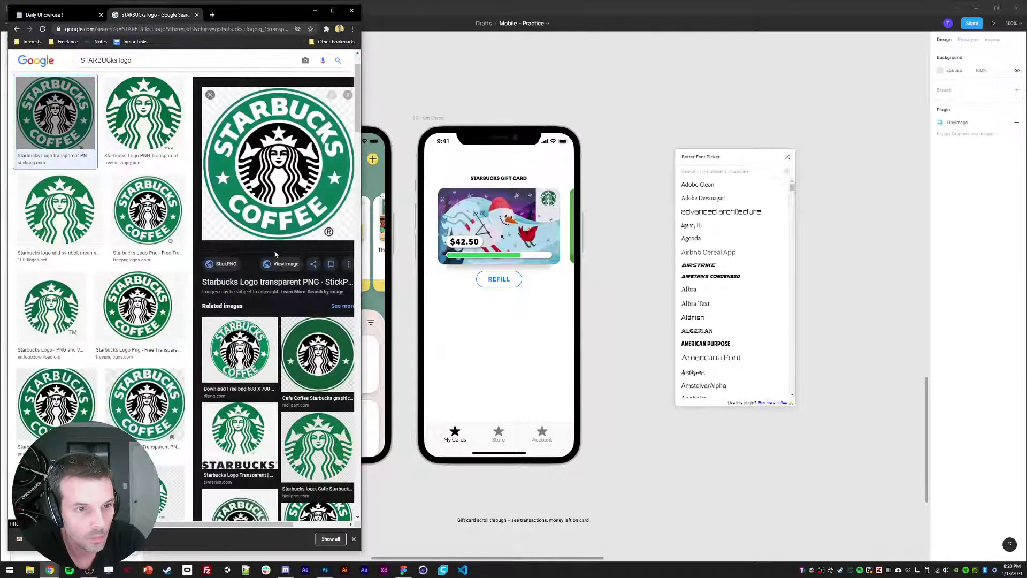
{"action": "left_click", "coordinate": [281, 263]}
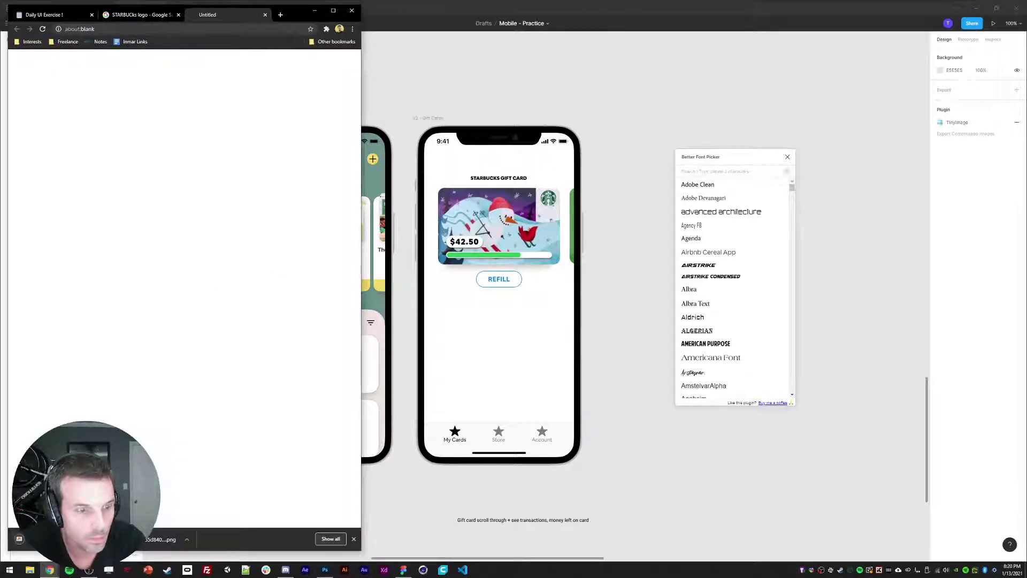
Bring the downloaded Starbucks logo into the Gift Cards screen in Figma and set its size to 24 × 24
{"action": "left_click_drag", "start_coordinate": [59, 539], "coordinate": [669, 130]}
{"action": "left_click_drag", "start_coordinate": [605, 117], "coordinate": [584, 166]}
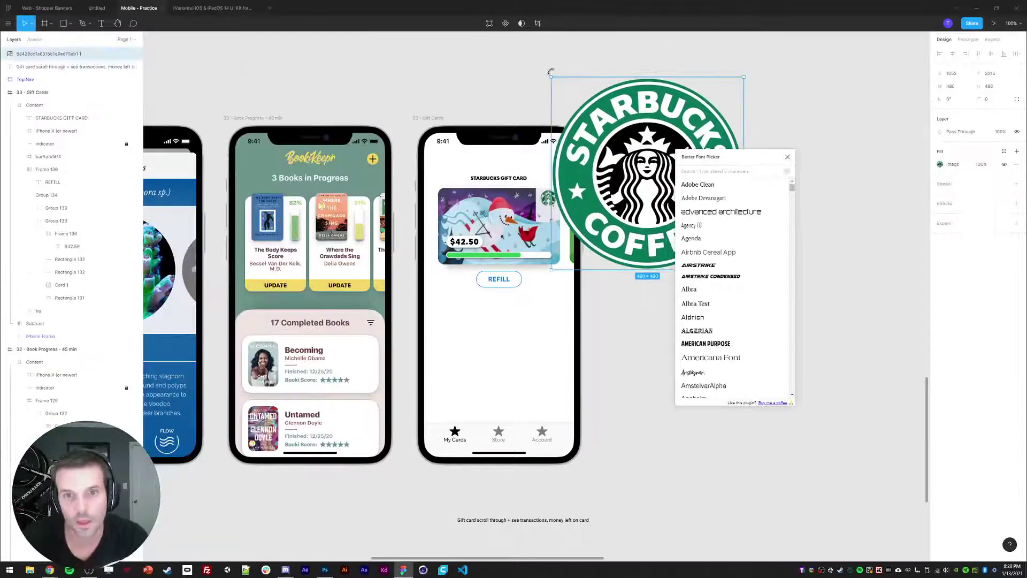
{"action": "left_click_drag", "start_coordinate": [552, 78], "coordinate": [452, 172]}
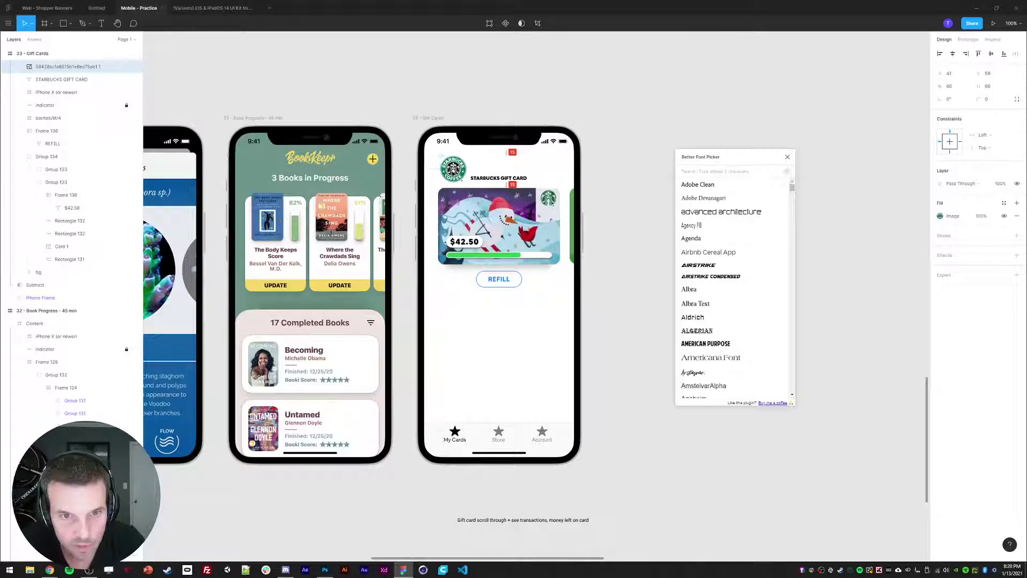
{"action": "left_click", "coordinate": [987, 86]}
{"action": "type", "text": "24"}
{"action": "key", "text": "Return"}
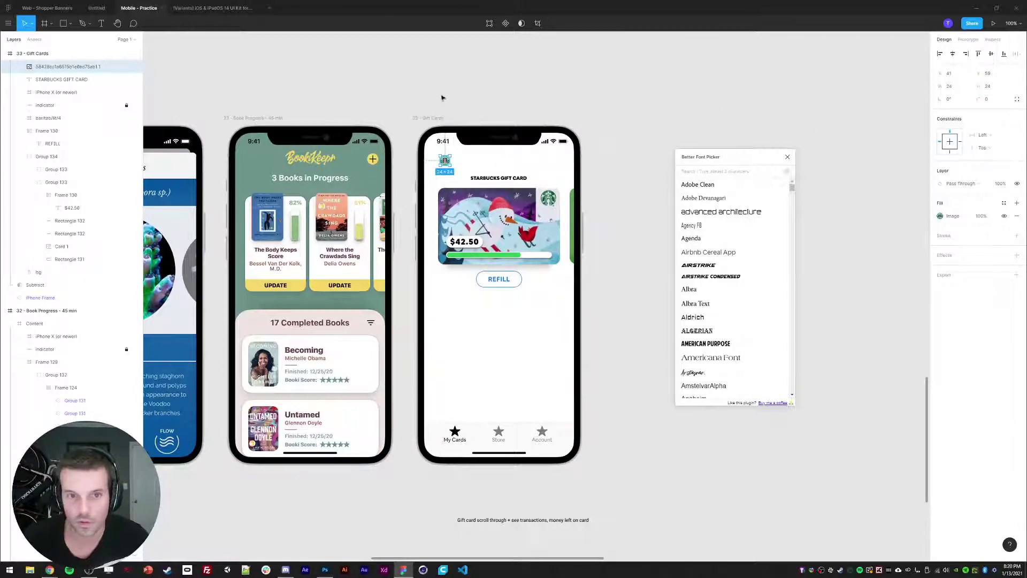
Position the small Starbucks logo just above the gift card, at the card's left edge and level with the title
{"action": "key", "text": "shift+Down"}
{"action": "key", "text": "shift+Down"}
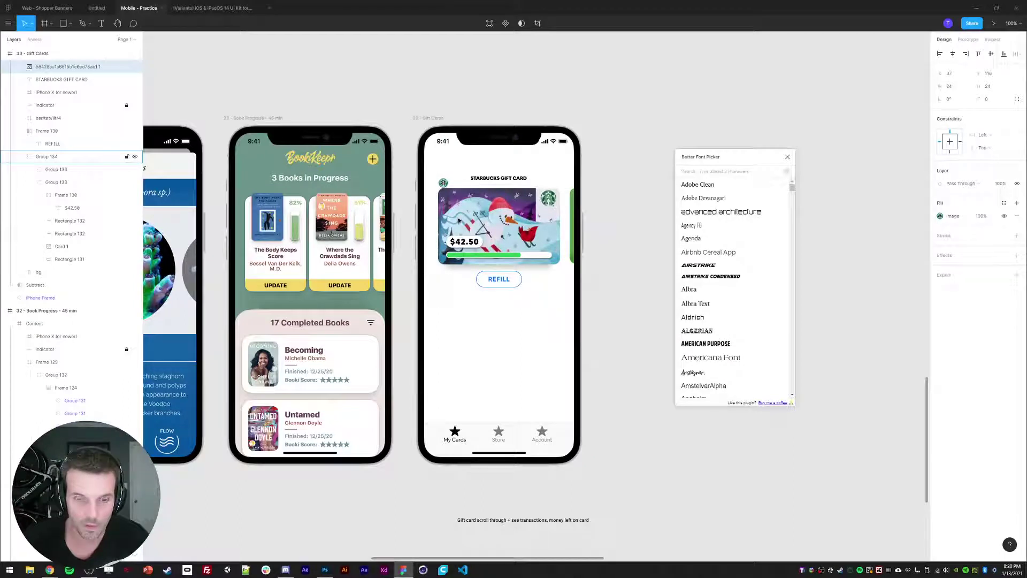
{"action": "key", "text": "Up"}
{"action": "key", "text": "Up"}
{"action": "key", "text": "Up"}
{"action": "key", "text": "Up"}
{"action": "key", "text": "Up"}
{"action": "key", "text": "Up"}
{"action": "key", "text": "Up"}
{"action": "key", "text": "shift+Up"}
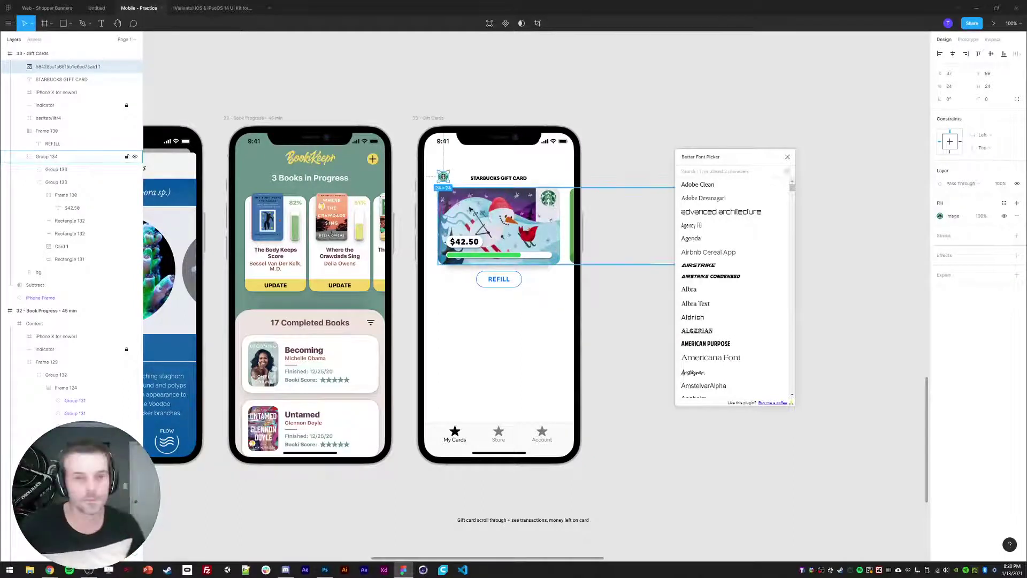
Move the title directly beside the Starbucks logo and shorten its text to GIFT CARD
{"action": "left_click_drag", "start_coordinate": [493, 183], "coordinate": [489, 182]}
{"action": "double_click", "coordinate": [467, 175]}
{"action": "key", "text": "BackSpace"}
{"action": "left_click", "coordinate": [609, 189]}
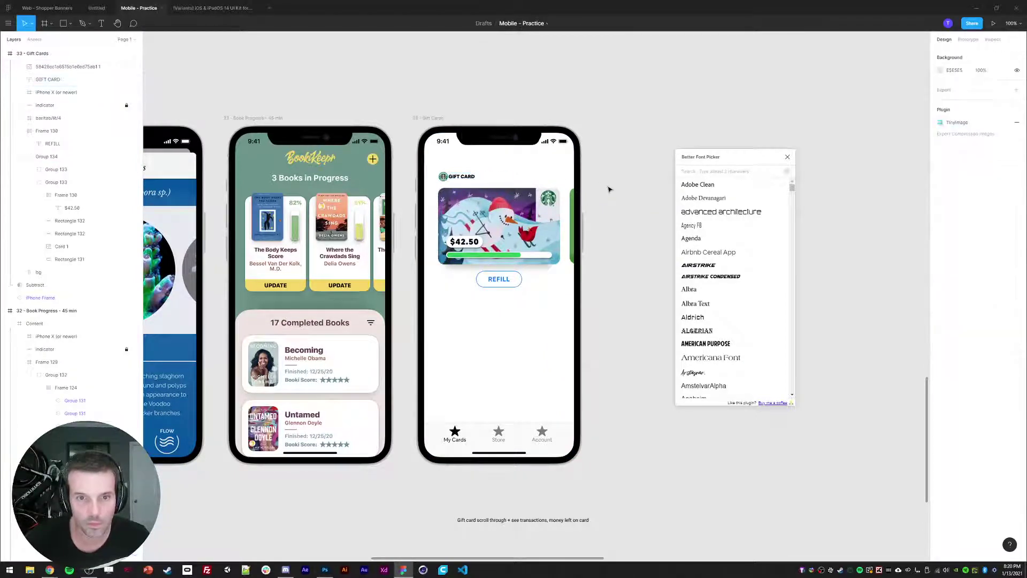
Shift the GIFT CARD label slightly away from the Starbucks logo and set its font size to 14
{"action": "left_click", "coordinate": [460, 178]}
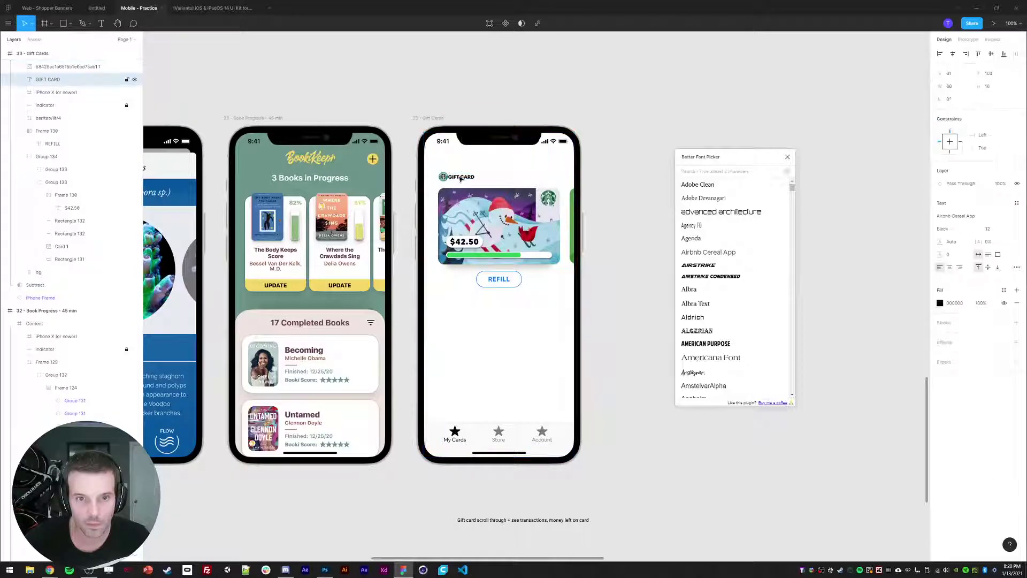
{"action": "left_click_drag", "start_coordinate": [460, 178], "coordinate": [468, 181]}
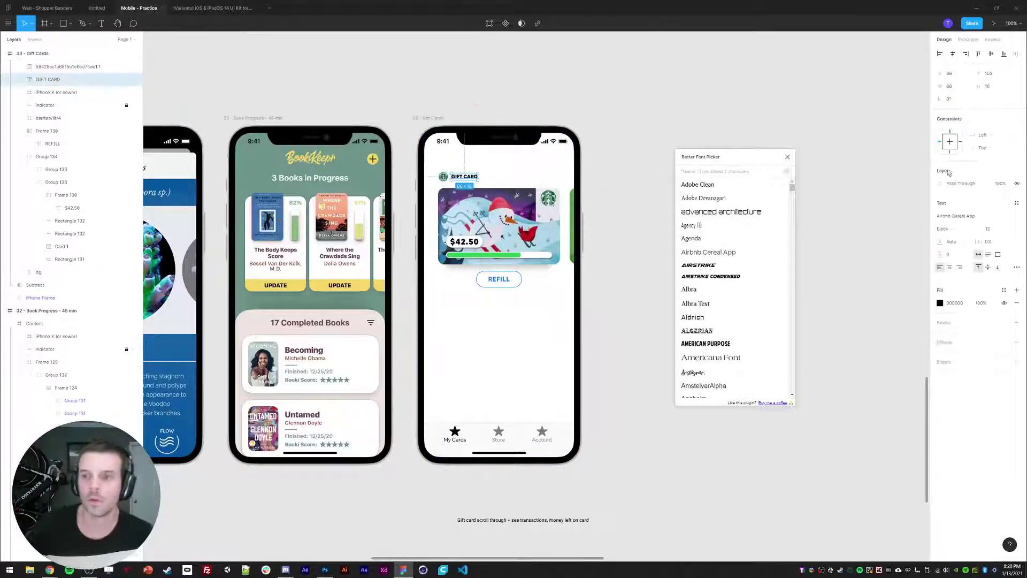
{"action": "left_click", "coordinate": [990, 229]}
{"action": "type", "text": "14"}
{"action": "key", "text": "Return"}
{"action": "left_click", "coordinate": [853, 155]}
{"action": "left_click", "coordinate": [466, 177]}
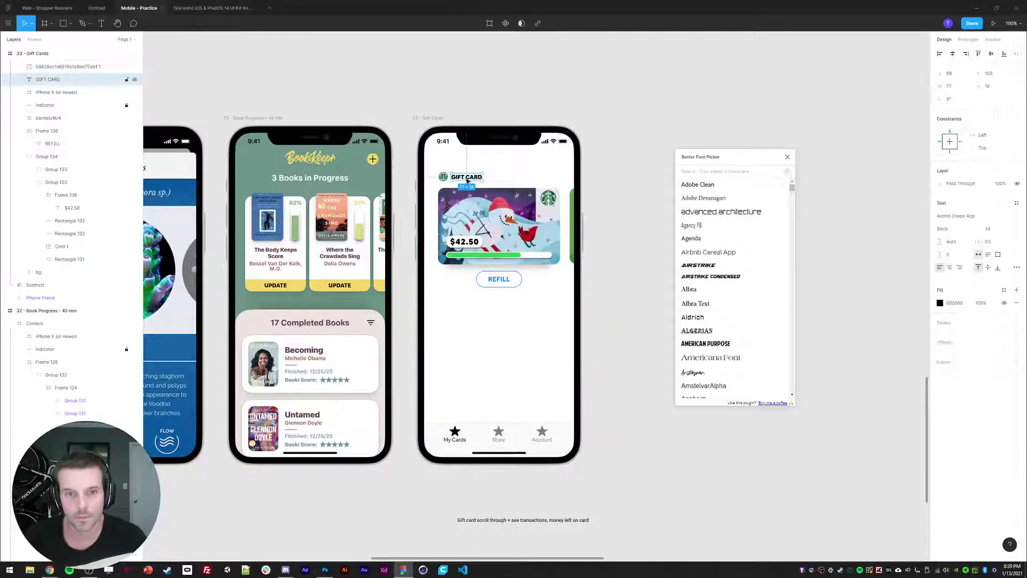
{"action": "key", "text": "Down"}
{"action": "left_click", "coordinate": [602, 129]}
{"action": "left_click", "coordinate": [467, 177]}
{"action": "key", "text": "Up"}
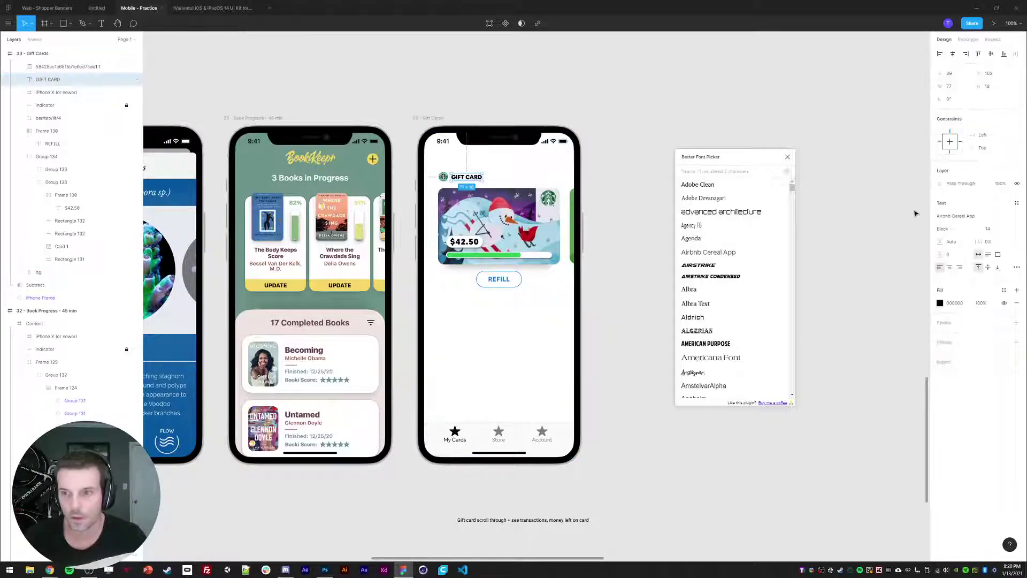
Change the GIFT CARD label's font weight to Bold
{"action": "left_click", "coordinate": [952, 230]}
{"action": "left_click", "coordinate": [951, 210]}
{"action": "left_click", "coordinate": [816, 140]}
{"action": "left_click", "coordinate": [465, 178]}
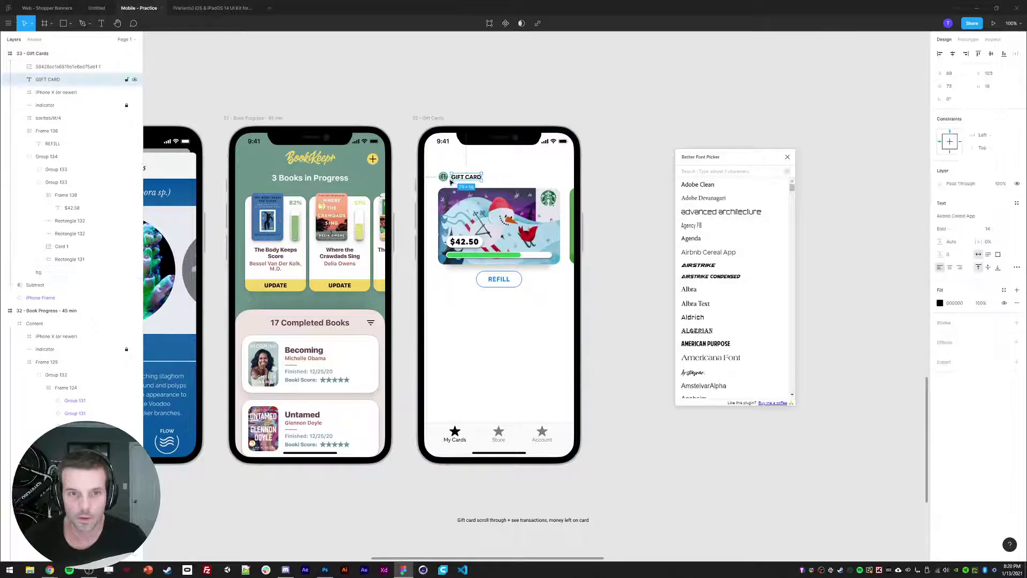
{"action": "left_click", "coordinate": [443, 181], "text": "shift"}
{"action": "left_click", "coordinate": [736, 71]}
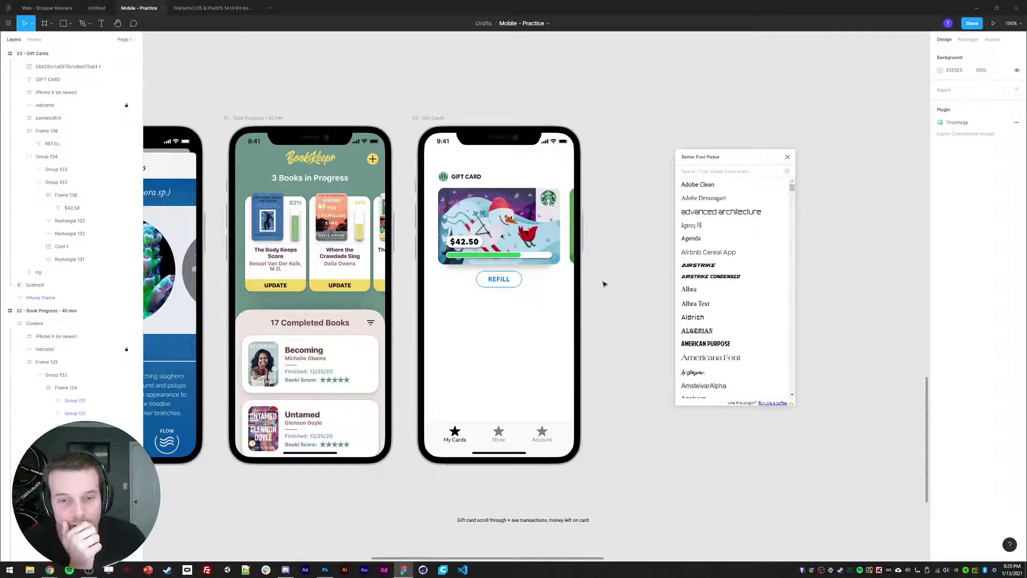
Draw a full-width rectangle about 377 × 586 over the lower Gift Cards screen and place it directly beneath the card group in the layer order
{"action": "scroll", "coordinate": [610, 282], "scroll_direction": "down", "scroll_amount": 1}
{"action": "scroll", "coordinate": [616, 274], "scroll_direction": "right", "scroll_amount": 1}
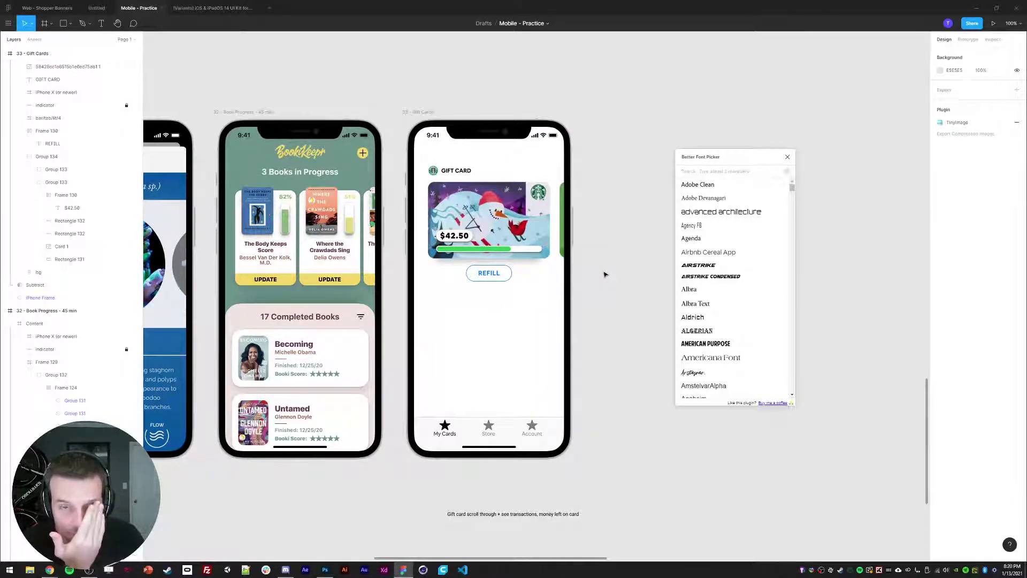
{"action": "scroll", "coordinate": [589, 267], "scroll_direction": "right", "scroll_amount": 1}
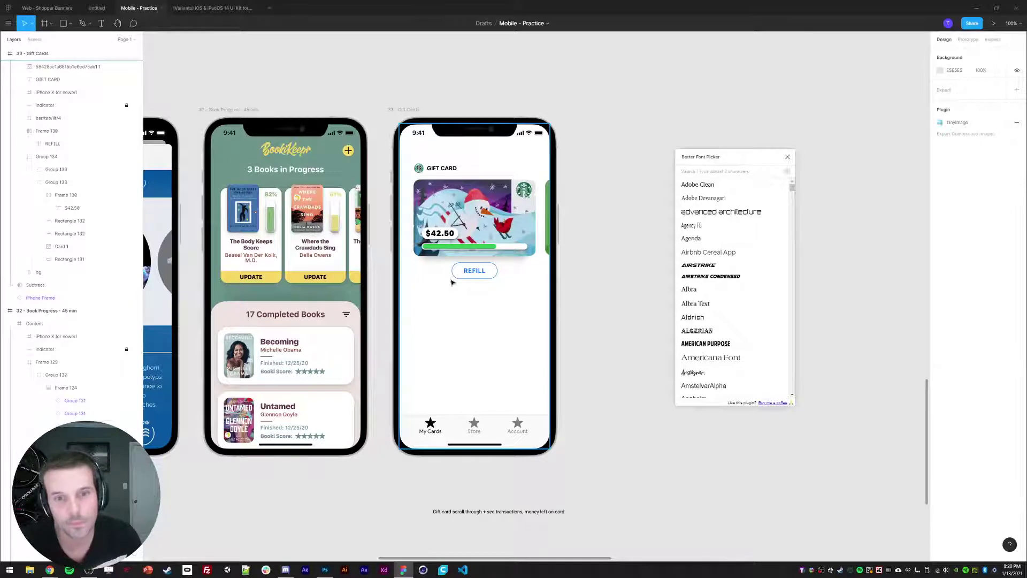
{"action": "key", "text": "r"}
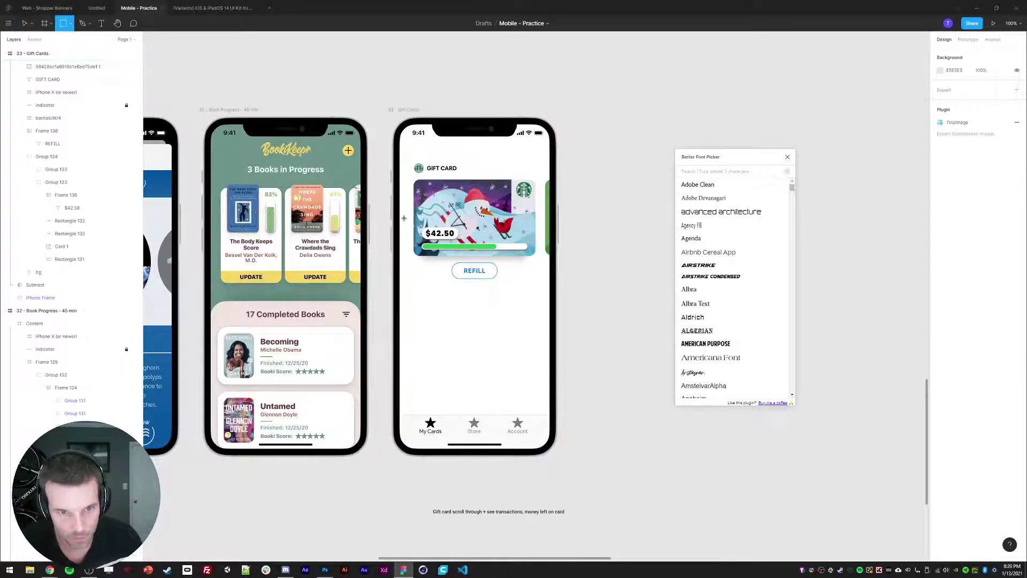
{"action": "left_click_drag", "start_coordinate": [399, 215], "coordinate": [552, 453]}
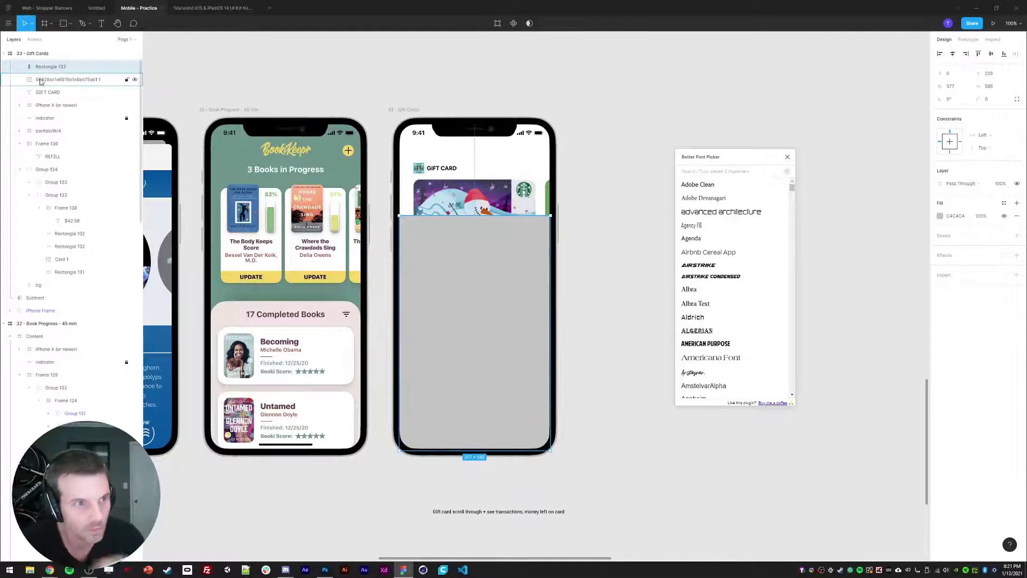
{"action": "left_click_drag", "start_coordinate": [41, 70], "coordinate": [46, 177]}
{"action": "left_click", "coordinate": [20, 170]}
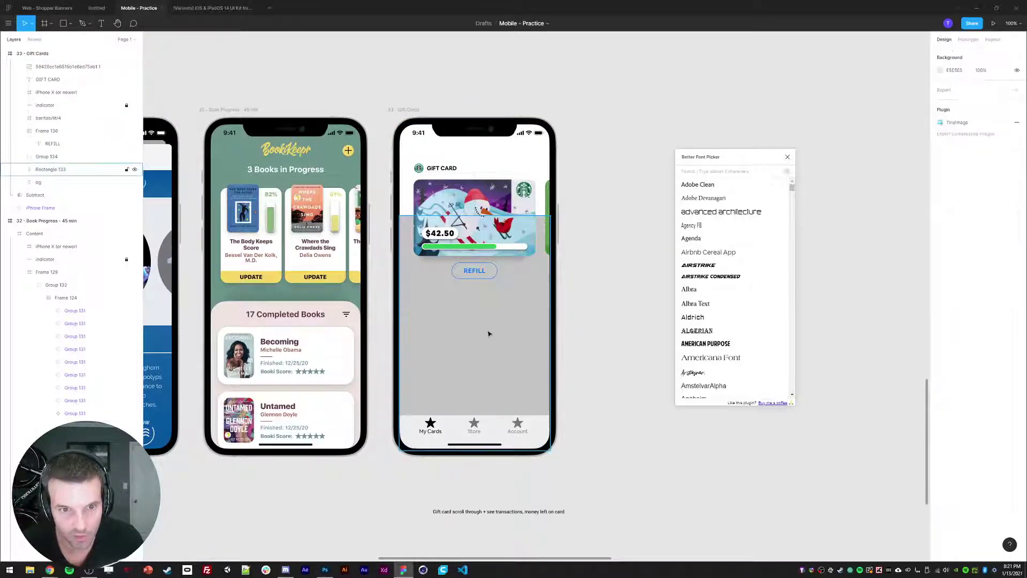
Fill the new rectangle with the light blue sampled from the snowman gift card artwork
{"action": "key", "text": "i"}
{"action": "left_click", "coordinate": [522, 230]}
{"action": "left_click", "coordinate": [575, 271]}
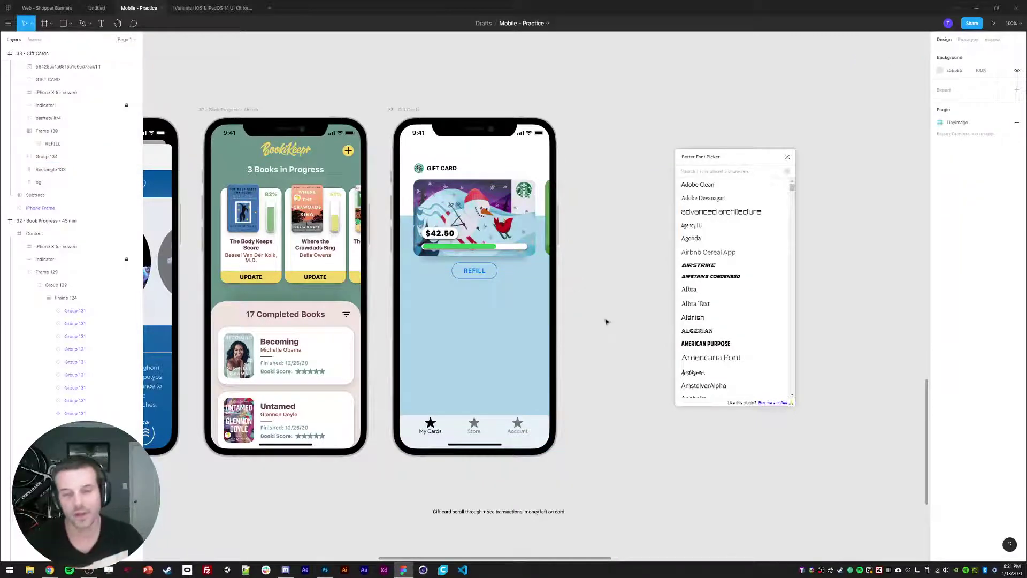
{"action": "left_click", "coordinate": [547, 355]}
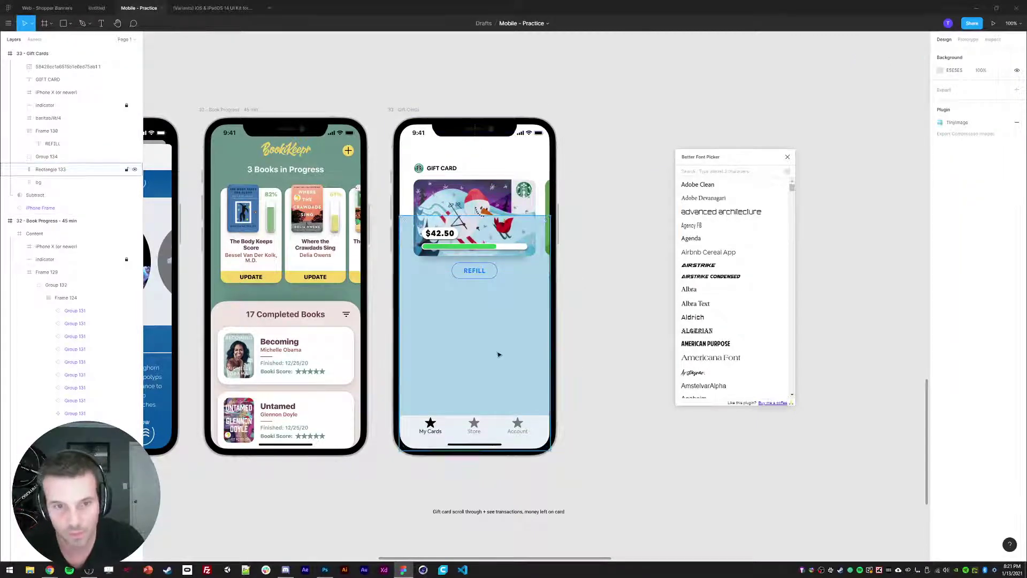
{"action": "left_click", "coordinate": [638, 248]}
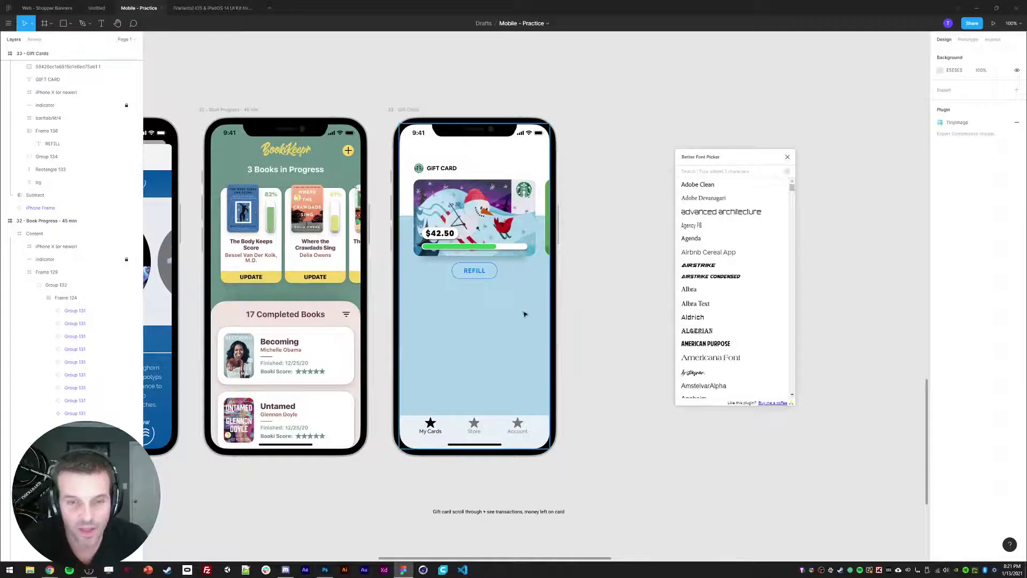
Try rounding the blue rectangle's top corners to a radius of 40, like the Completed Books panel
{"action": "left_click", "coordinate": [486, 331]}
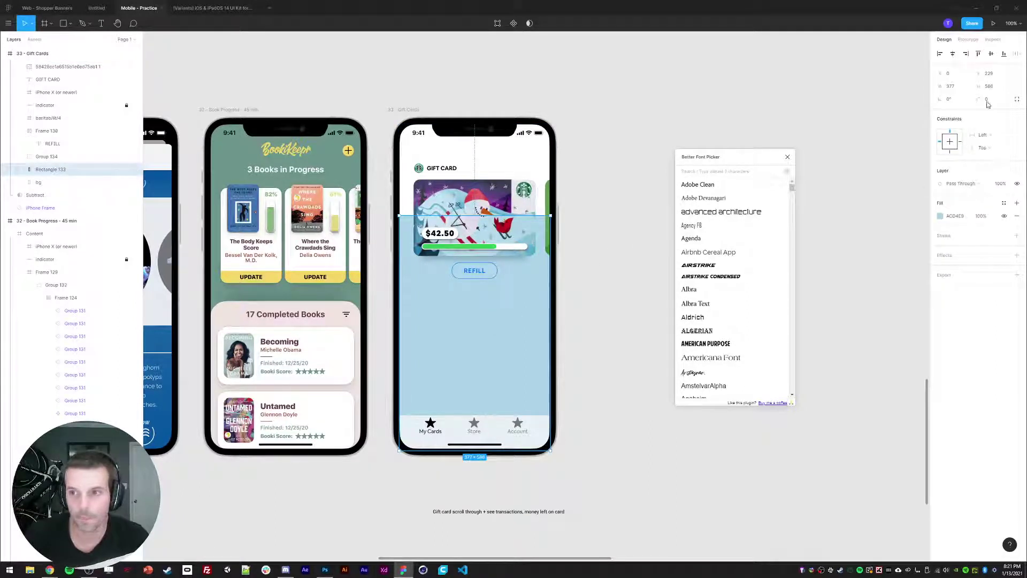
{"action": "left_click", "coordinate": [332, 314], "text": "ctrl"}
{"action": "left_click", "coordinate": [510, 323]}
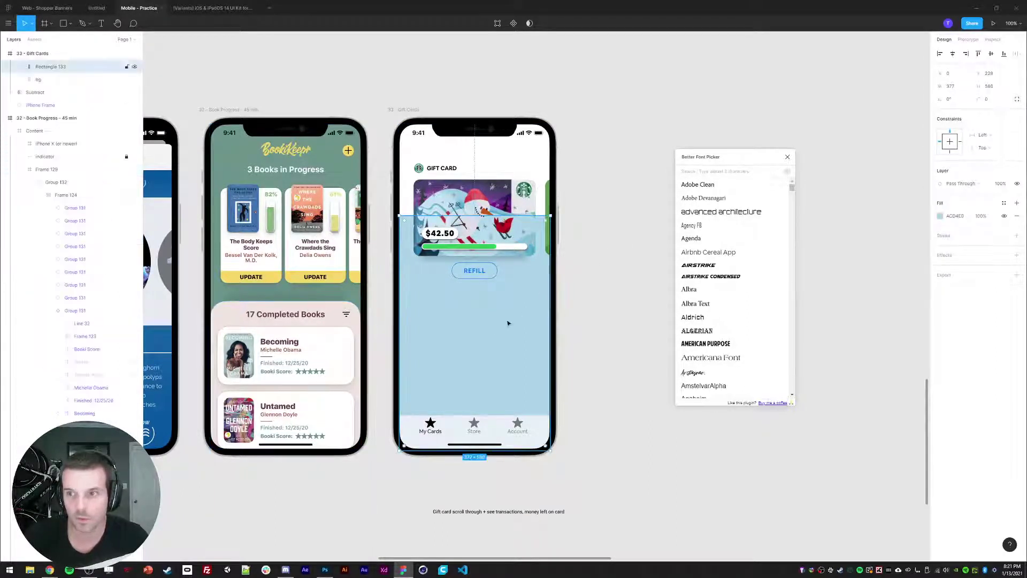
{"action": "left_click", "coordinate": [704, 107]}
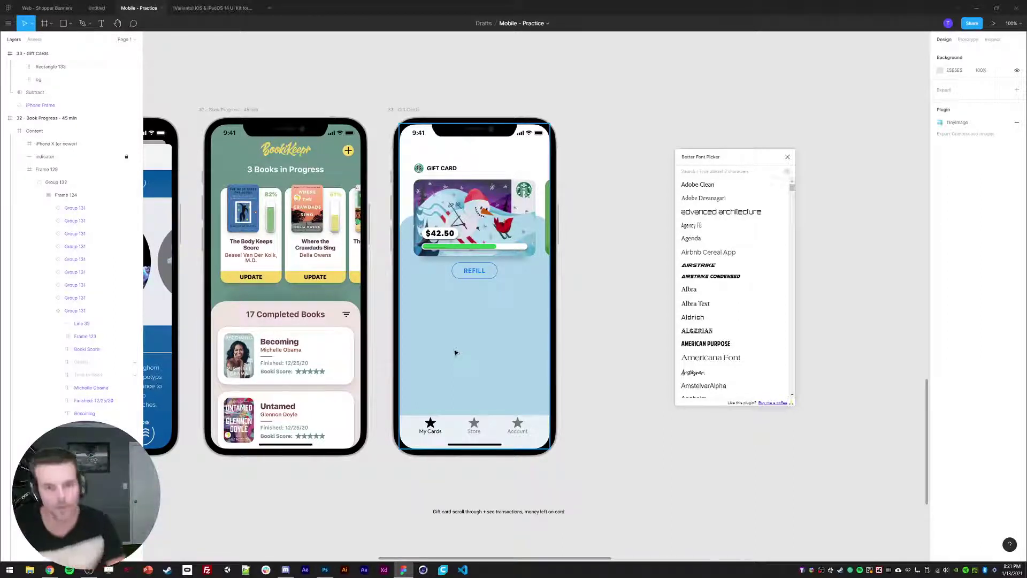
{"action": "key", "text": "ctrl+z"}
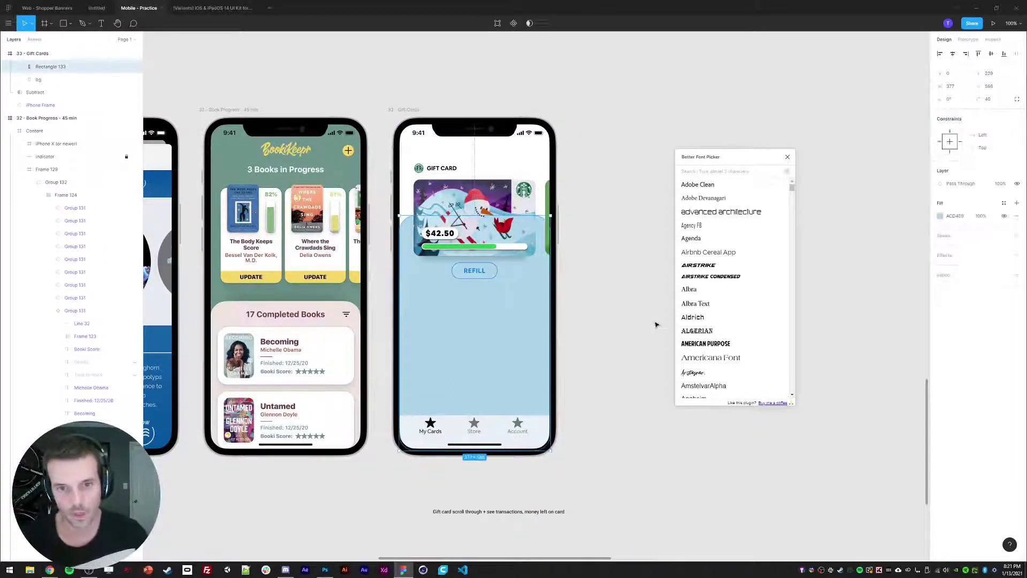
{"action": "left_click", "coordinate": [655, 302]}
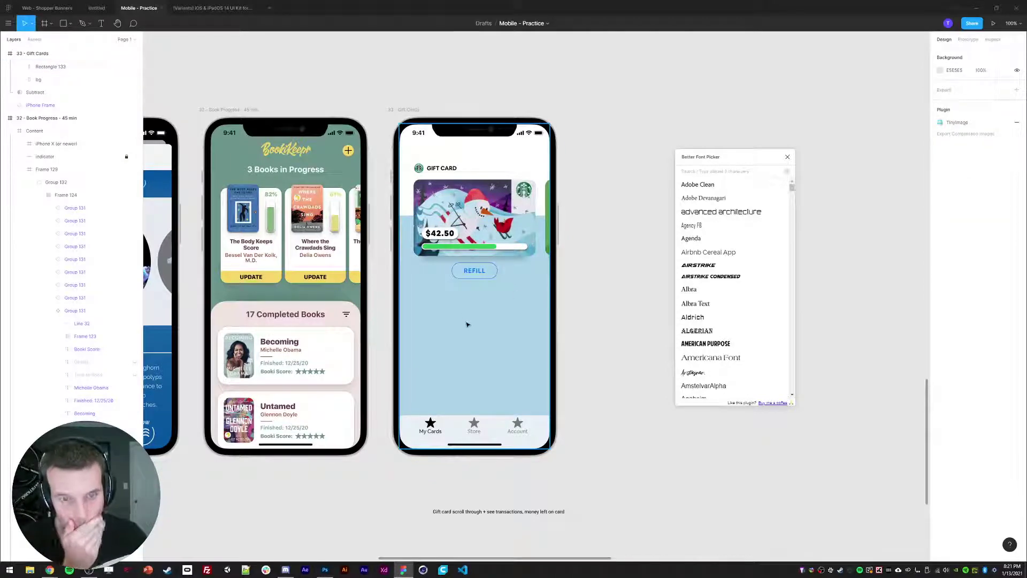
Lower the blue rectangle's top edge to the card's progress bar, making the rectangle about 509 tall
{"action": "left_click", "coordinate": [441, 329]}
{"action": "left_click_drag", "start_coordinate": [428, 214], "coordinate": [425, 246]}
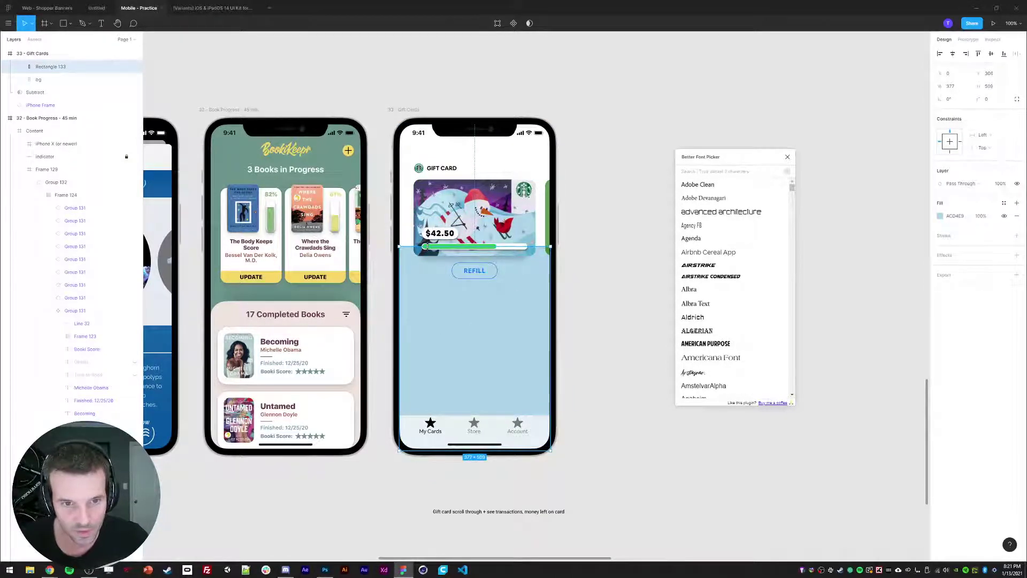
{"action": "left_click", "coordinate": [612, 264]}
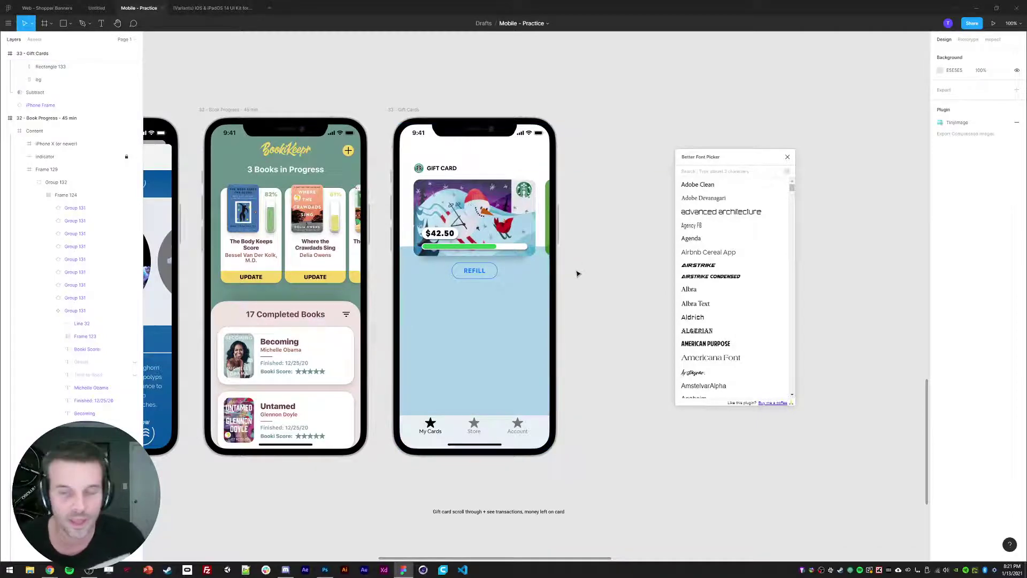
Replace the Gift Cards screen's status bar with a copy of the Top Nav from the Coral Details screen
{"action": "left_click_drag", "start_coordinate": [571, 303], "coordinate": [577, 300]}
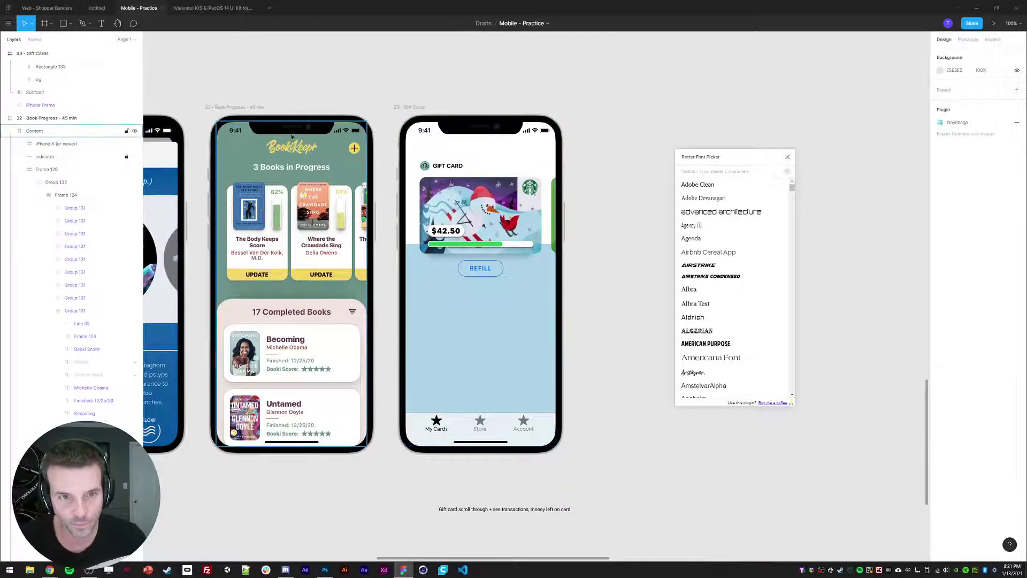
{"action": "left_click", "coordinate": [448, 167]}
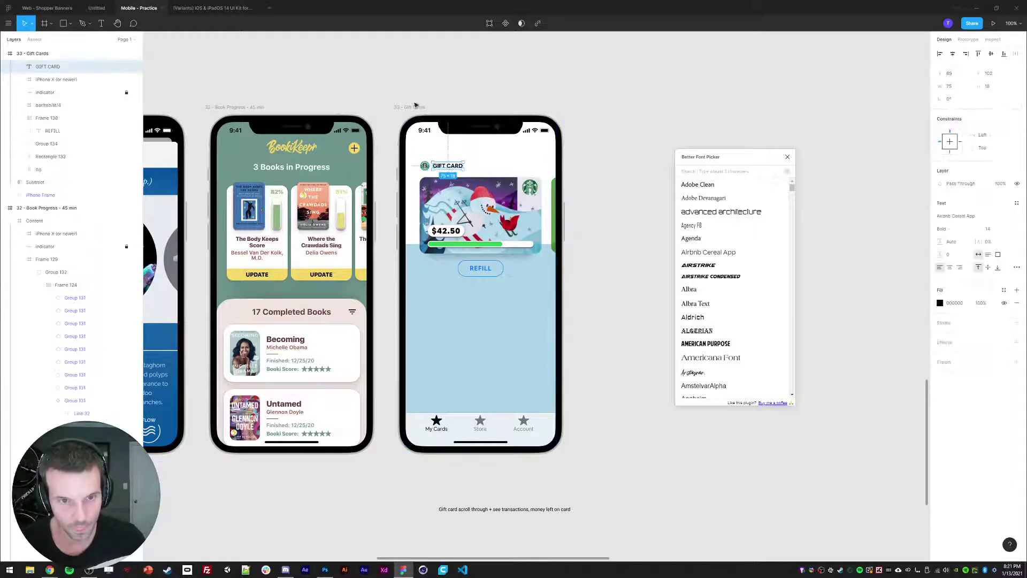
{"action": "left_click", "coordinate": [427, 132]}
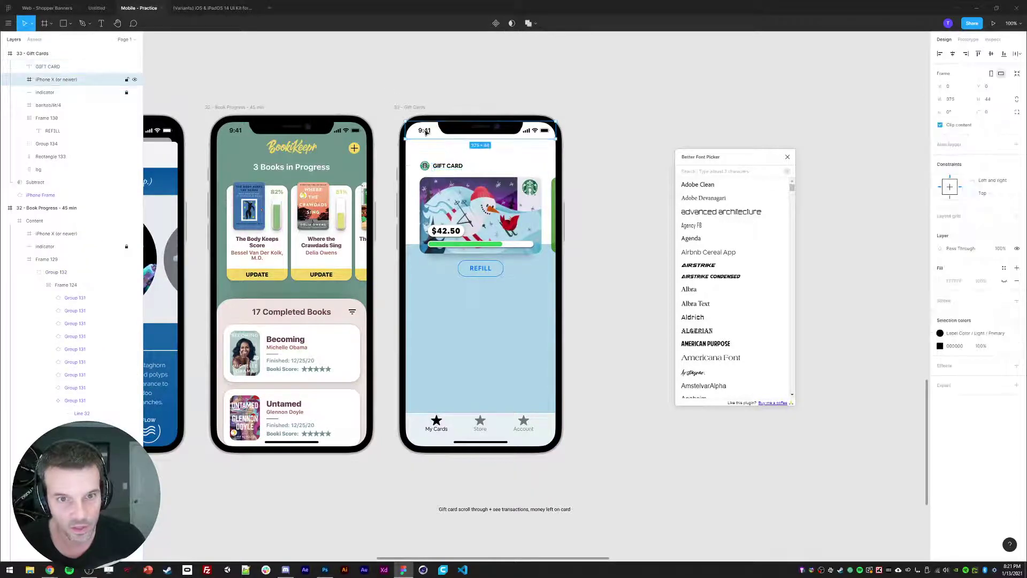
{"action": "left_click_drag", "start_coordinate": [348, 80], "coordinate": [473, 81]}
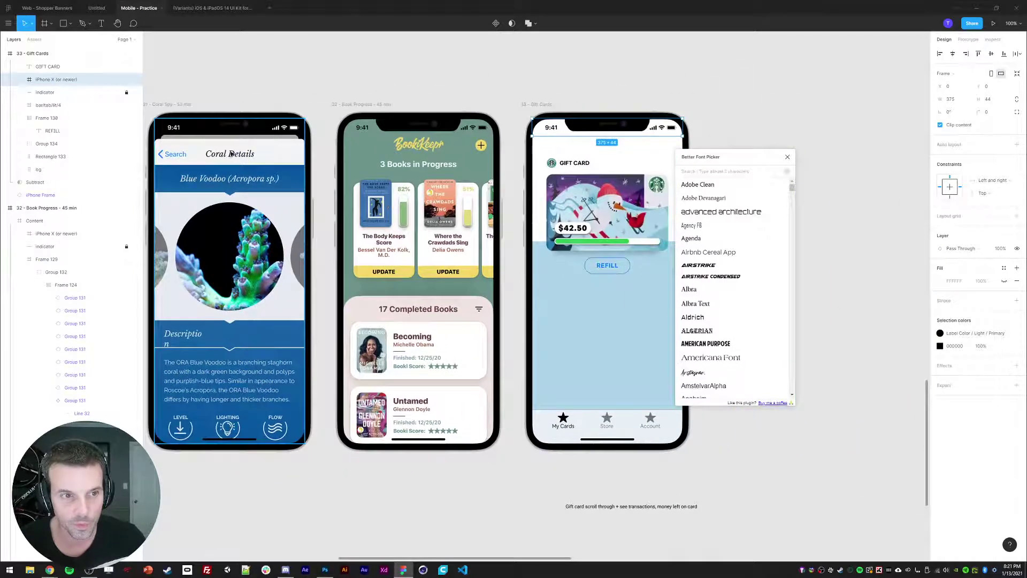
{"action": "left_click", "coordinate": [231, 154]}
{"action": "left_click_drag", "start_coordinate": [551, 128], "coordinate": [497, 130]}
{"action": "double_click", "coordinate": [498, 130]}
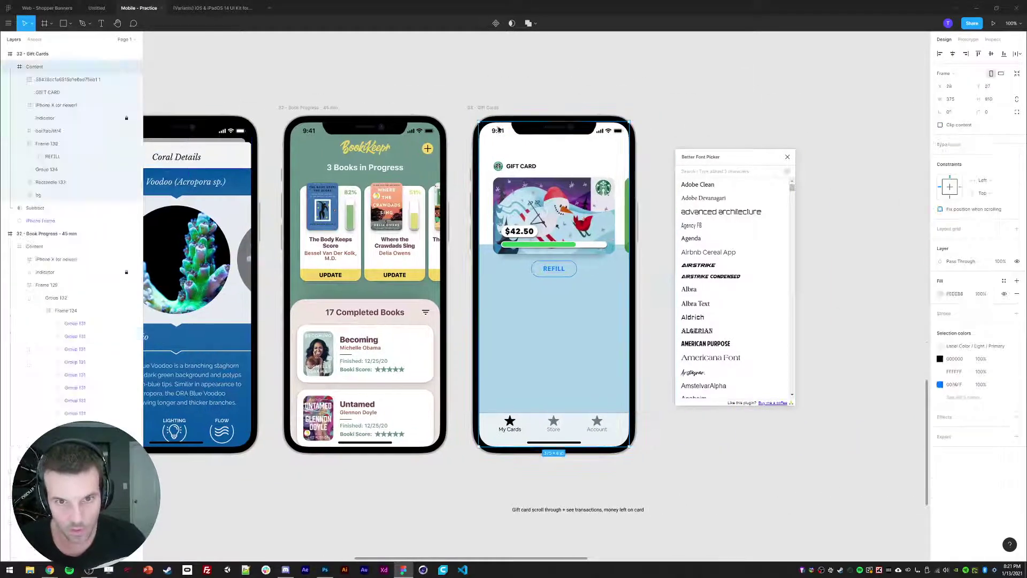
{"action": "key", "text": "Delete"}
{"action": "key", "text": "ctrl+v"}
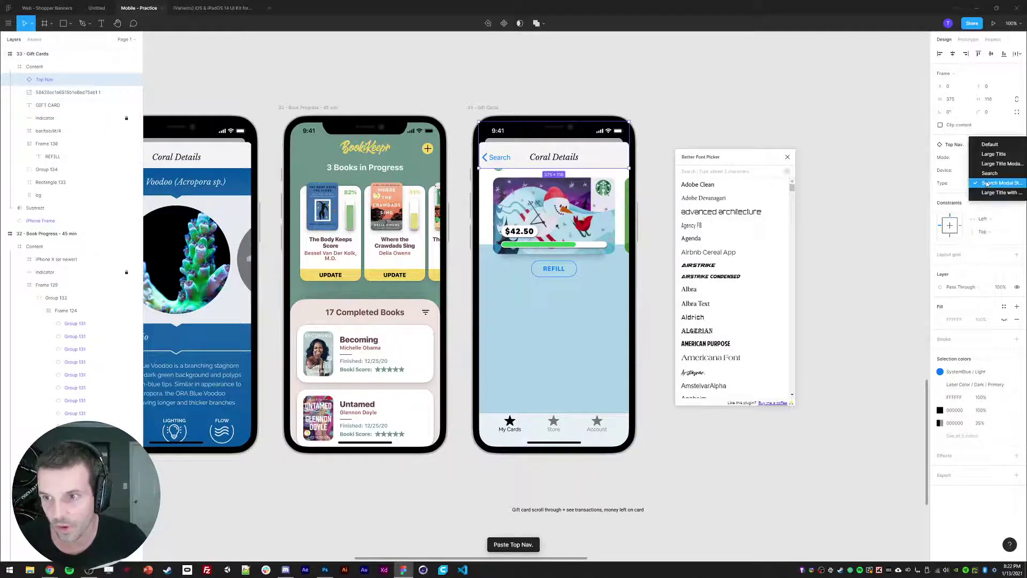
Set the pasted Top Nav's type to Default and reset all its overrides
{"action": "left_click", "coordinate": [989, 183]}
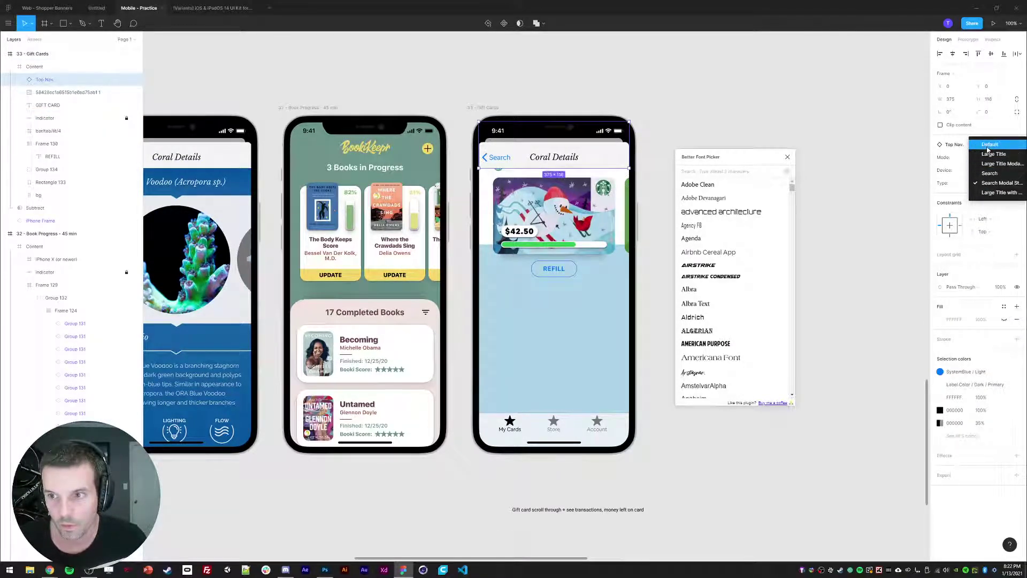
{"action": "left_click", "coordinate": [989, 144]}
{"action": "left_click", "coordinate": [997, 169]}
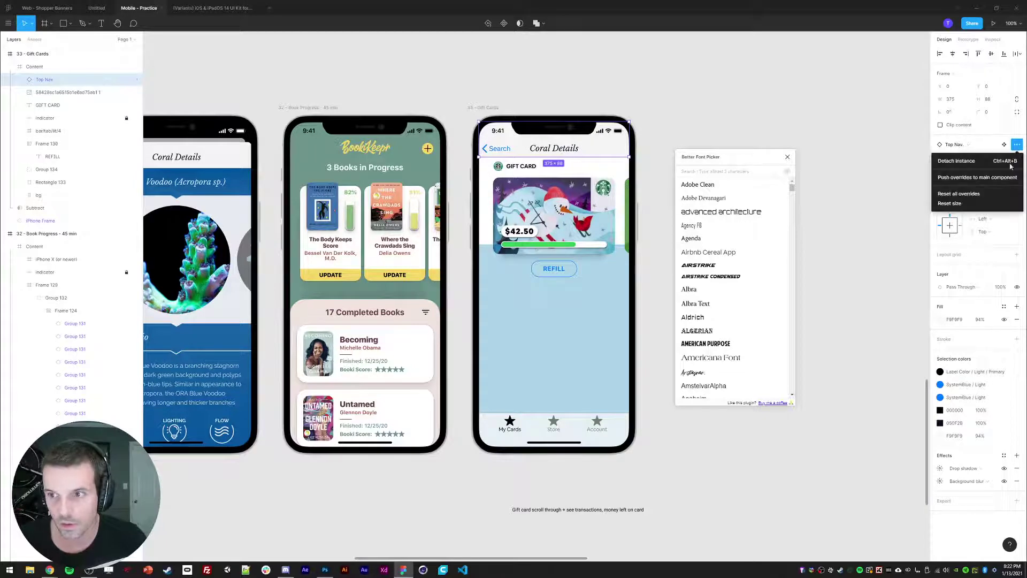
{"action": "left_click", "coordinate": [969, 194]}
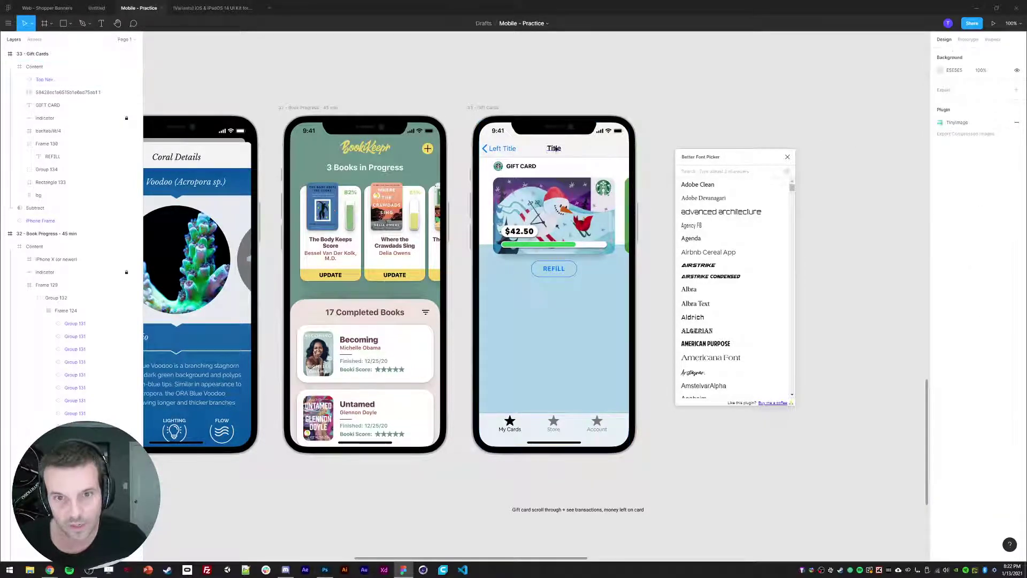
Change the navigation bar's centre title to "my Cards"
{"action": "left_click", "coordinate": [554, 148], "text": "ctrl"}
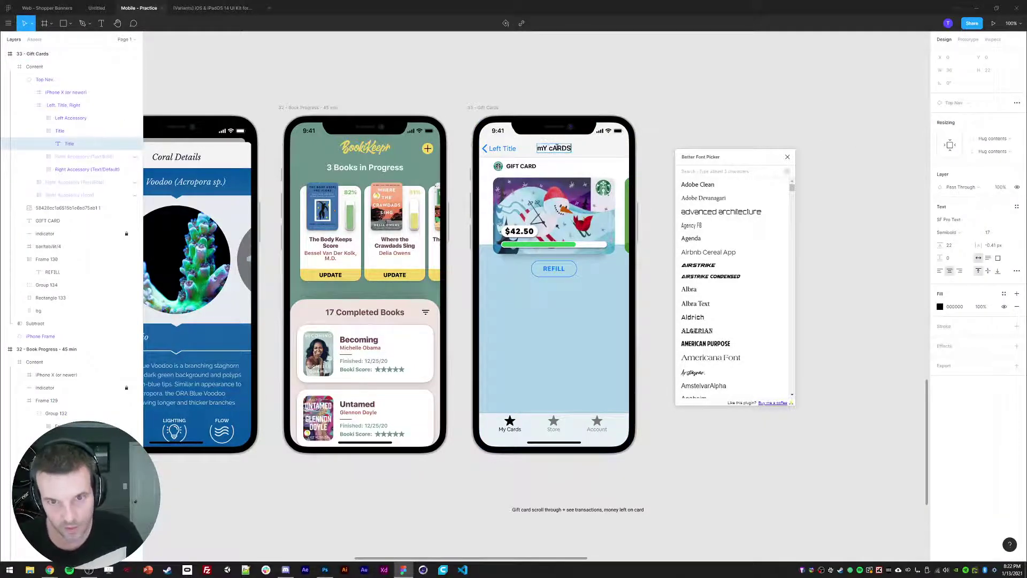
{"action": "key", "text": "ctrl+a"}
{"action": "type", "text": "<Myu"}
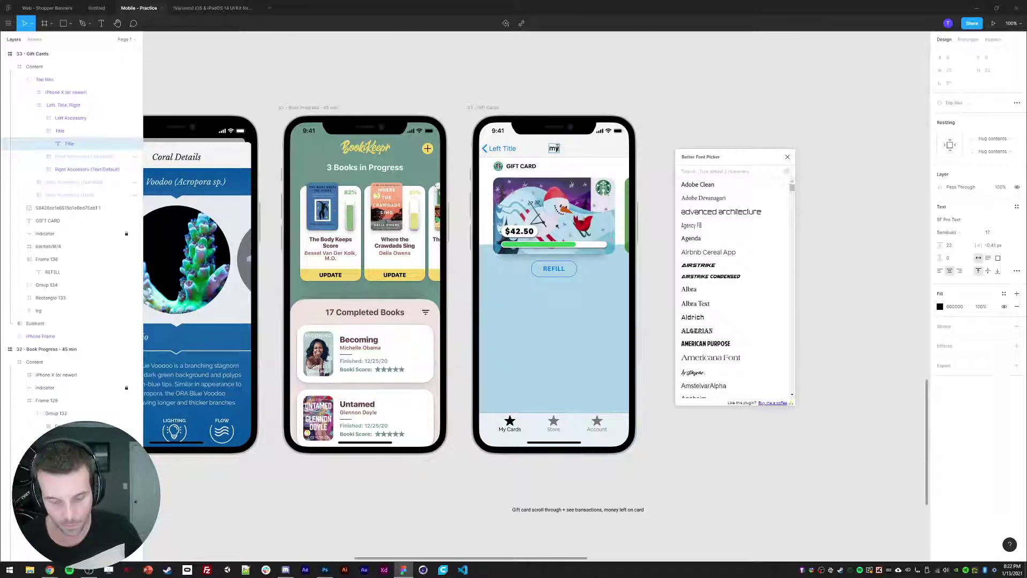
{"action": "left_click", "coordinate": [523, 84]}
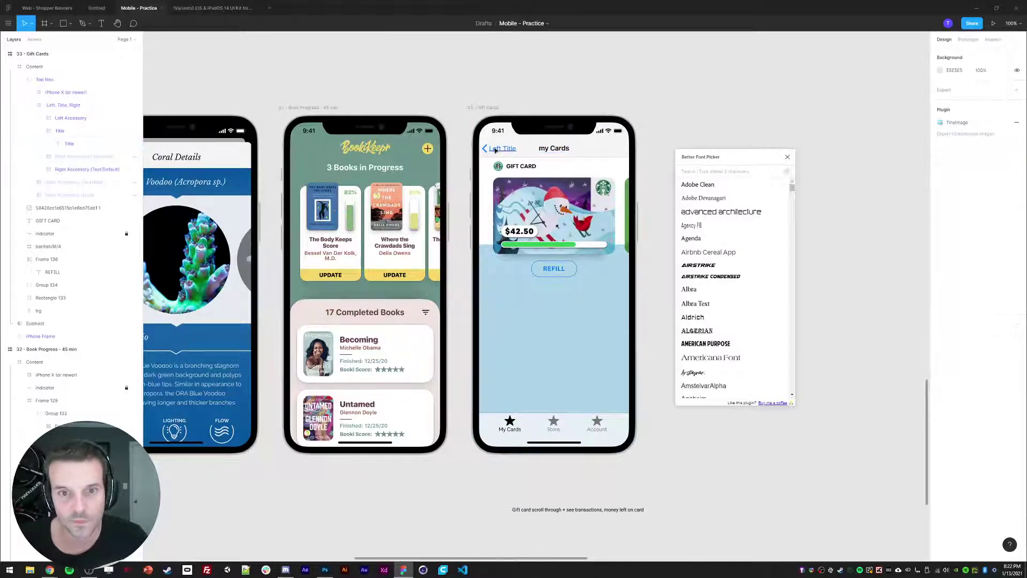
Remove the back arrow and the "Left Title" text from the Gift Cards navigation bar
{"action": "left_click", "coordinate": [494, 149], "text": "ctrl"}
{"action": "left_click", "coordinate": [485, 149], "text": "ctrl+shift"}
{"action": "key", "text": "Delete"}
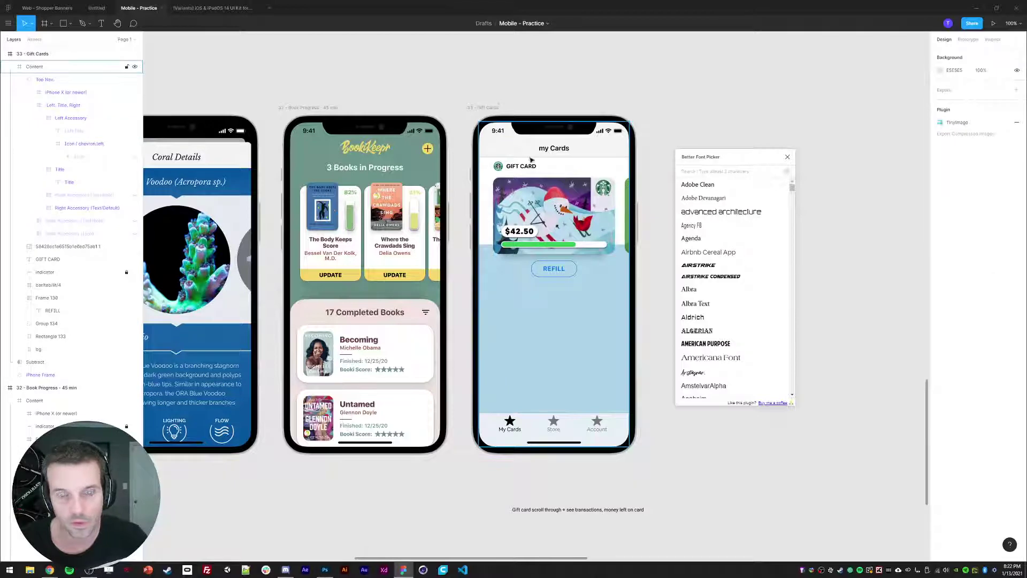
{"action": "left_click", "coordinate": [606, 152]}
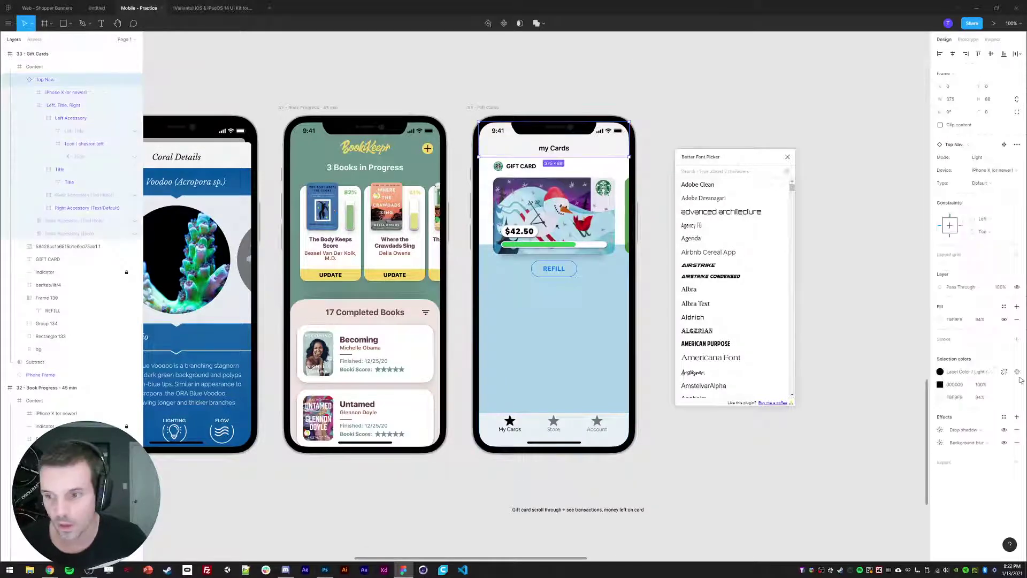
Change the Gift Cards navigation bar title to "My Cards"
{"action": "left_click", "coordinate": [667, 94]}
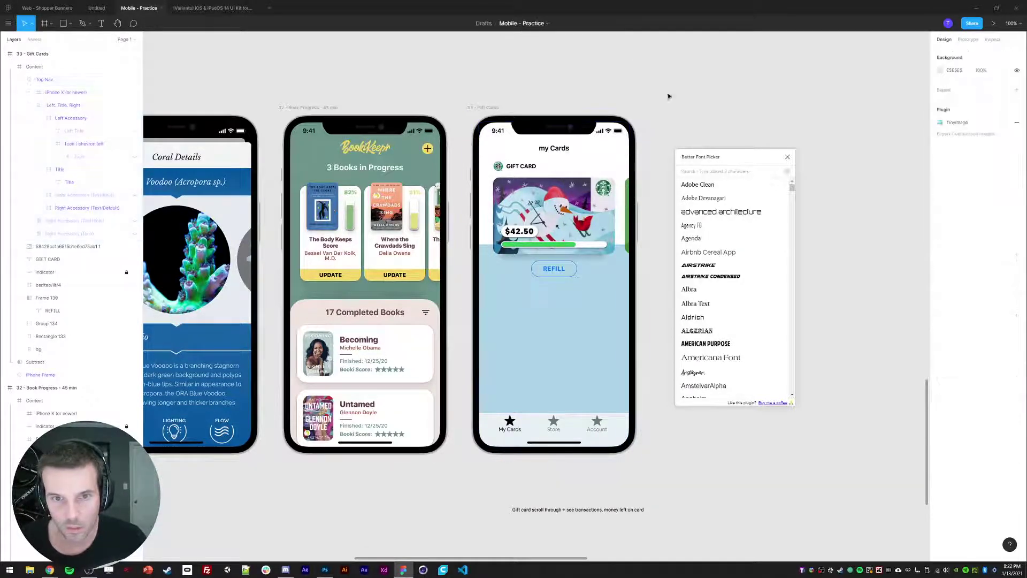
{"action": "left_click", "coordinate": [547, 149], "text": "ctrl"}
{"action": "double_click", "coordinate": [547, 149]}
{"action": "type", "text": "My"}
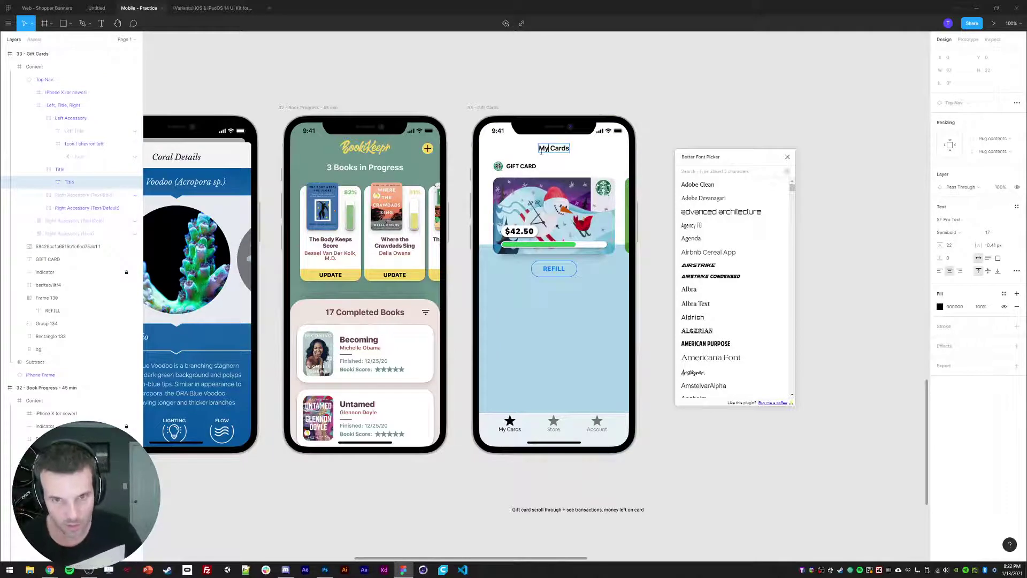
{"action": "left_click", "coordinate": [661, 109]}
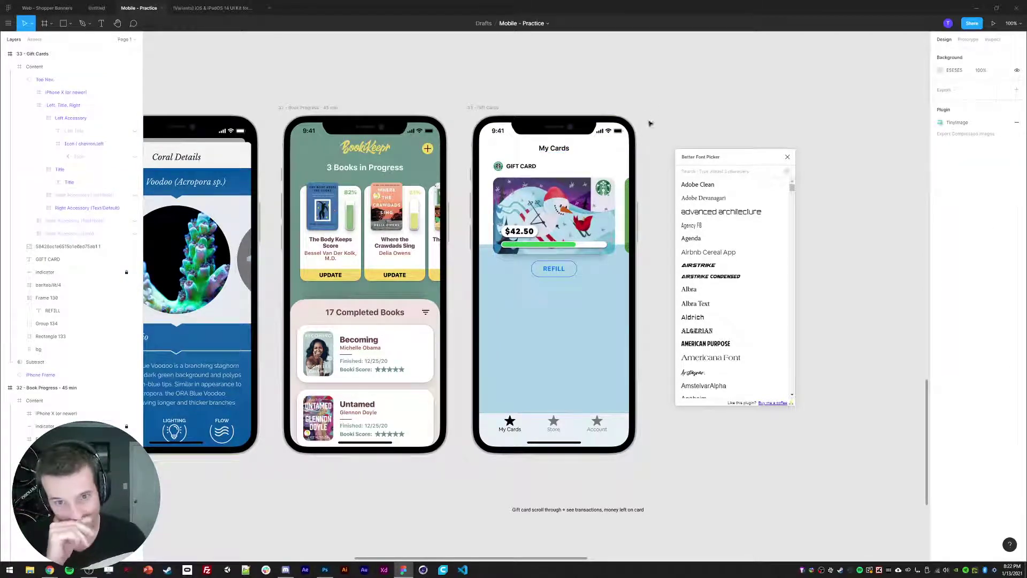
{"action": "left_click", "coordinate": [558, 150], "text": "ctrl"}
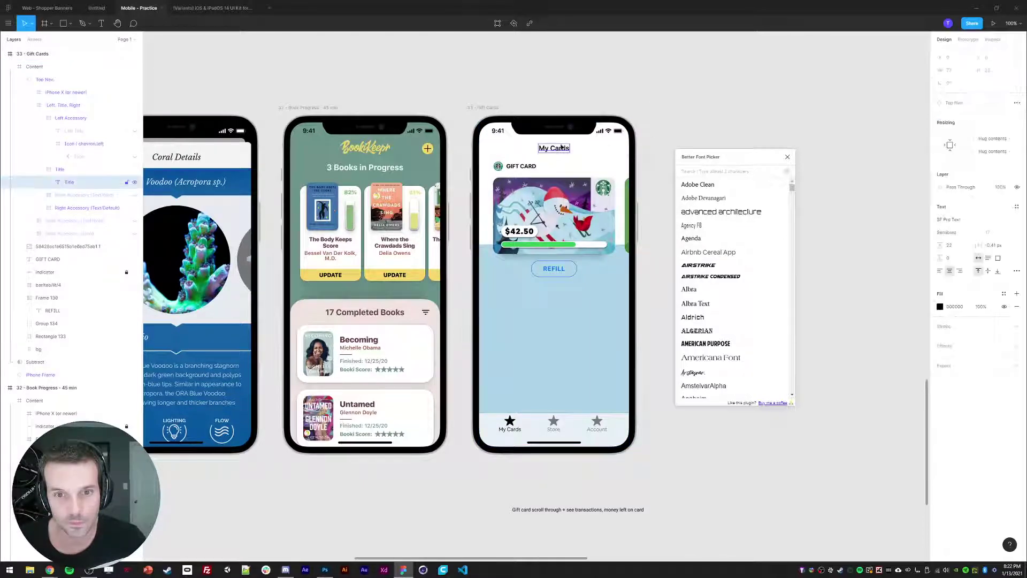
{"action": "left_click", "coordinate": [662, 113]}
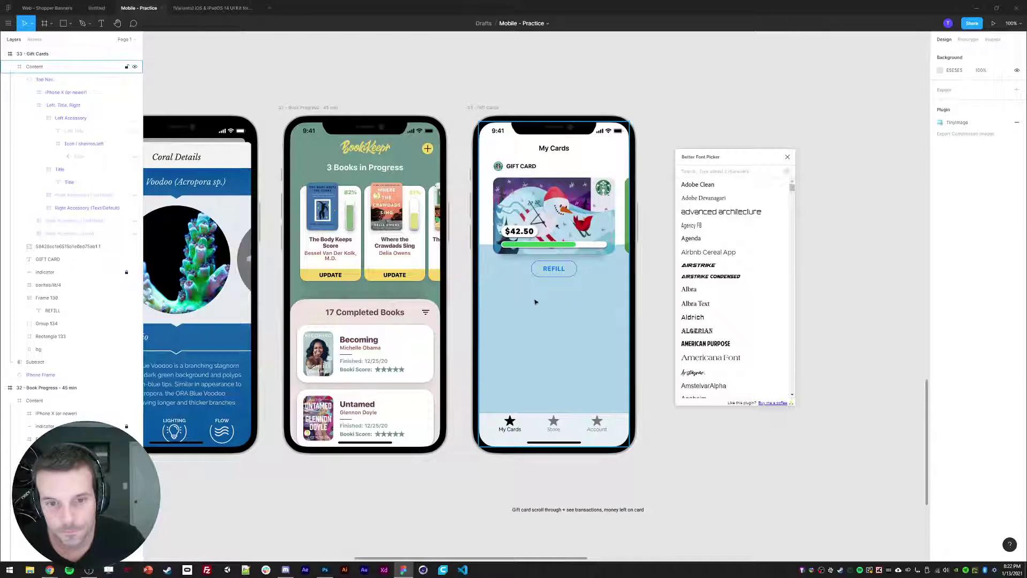
Try a dark navy sampled from the gift card area as the lower background rectangle's fill, and undo it
{"action": "left_click", "coordinate": [527, 321], "text": "ctrl"}
{"action": "key", "text": "i"}
{"action": "left_click", "coordinate": [501, 250]}
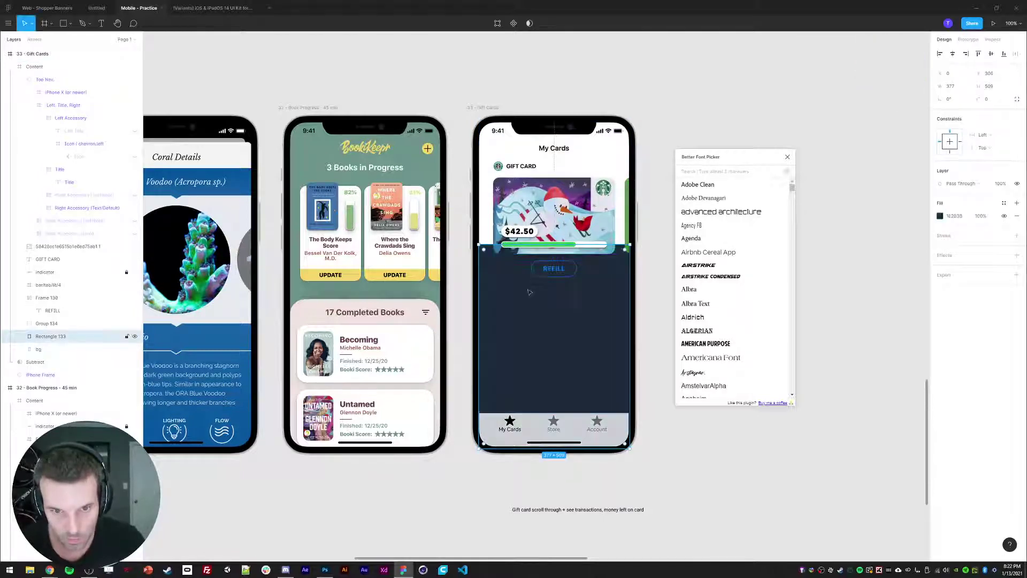
{"action": "left_click", "coordinate": [644, 95]}
{"action": "scroll", "coordinate": [660, 129], "scroll_direction": "down", "scroll_amount": 1}
{"action": "key", "text": "ctrl+z"}
{"action": "key", "text": "ctrl+z"}
{"action": "key", "text": "ctrl+z"}
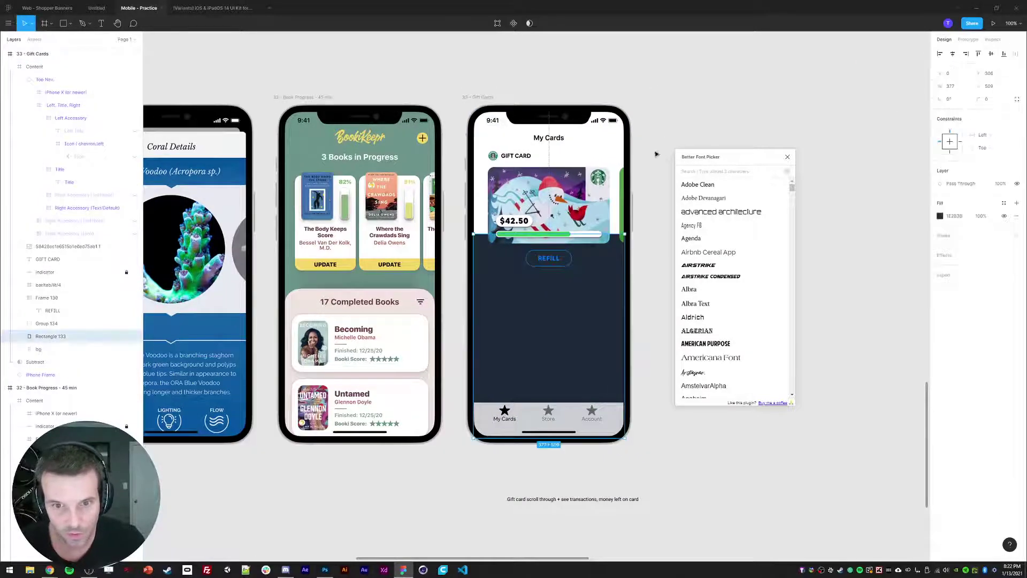
{"action": "left_click", "coordinate": [509, 301], "text": "ctrl"}
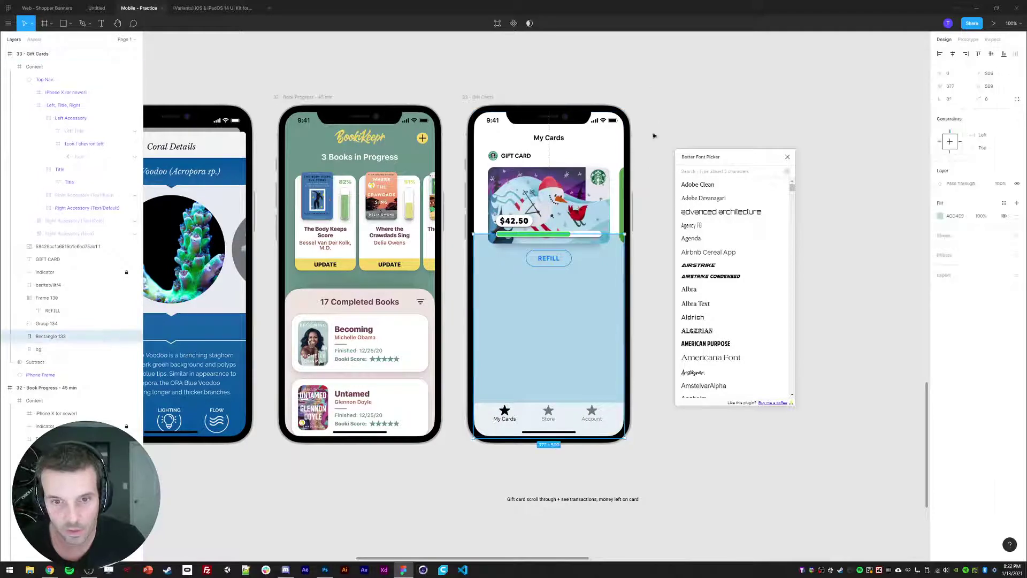
{"action": "left_click", "coordinate": [653, 136]}
Try the pale blue DDE4F0 sampled from the gift card artwork as the lower background rectangle's fill
{"action": "left_click", "coordinate": [507, 305], "text": "ctrl"}
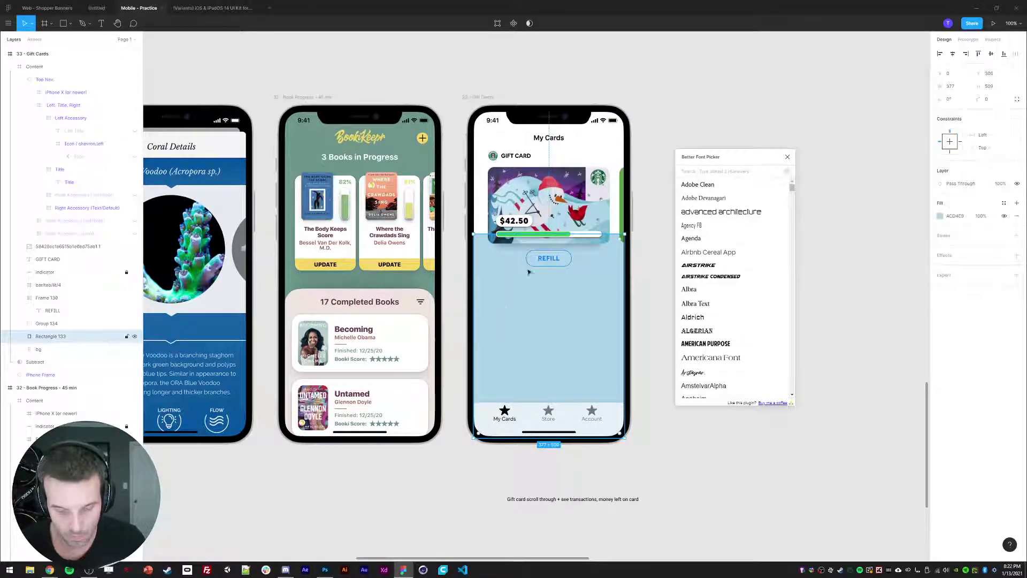
{"action": "key", "text": "i"}
{"action": "left_click", "coordinate": [892, 71]}
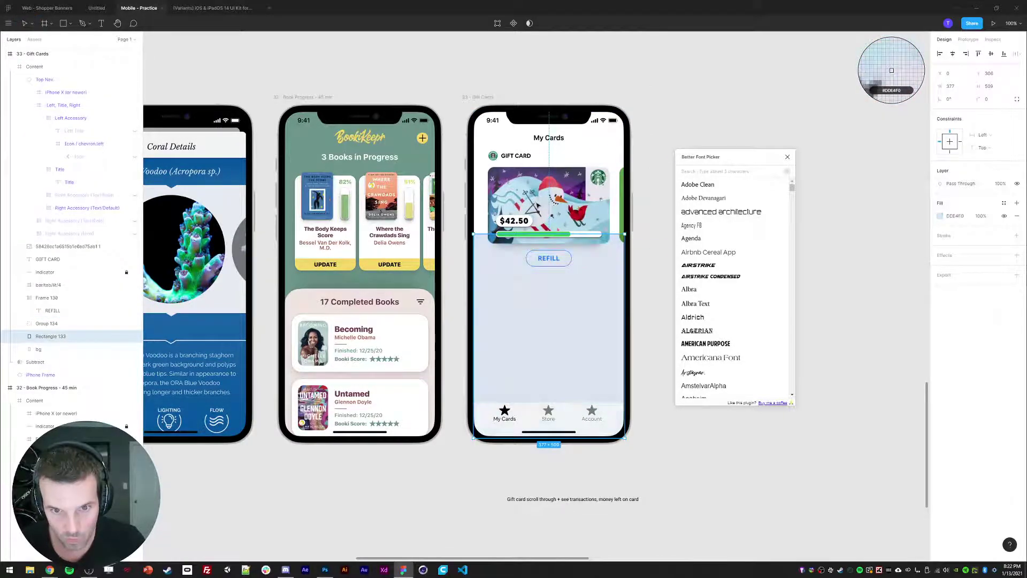
{"action": "left_click", "coordinate": [535, 343]}
Fill the lower background rectangle with a pale lilac sampled from the gift card artwork
{"action": "left_click", "coordinate": [532, 339], "text": "ctrl"}
{"action": "key", "text": "i"}
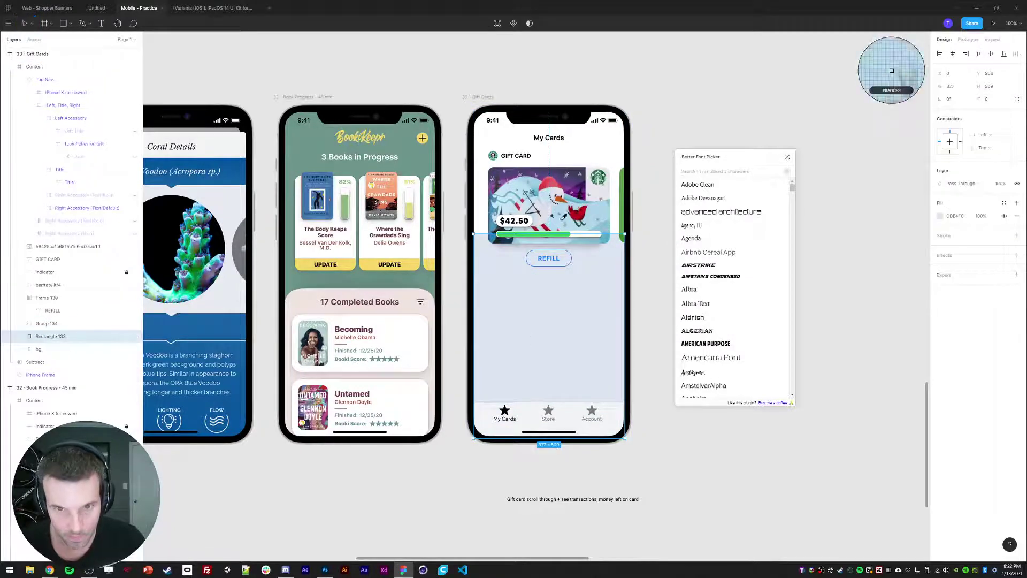
{"action": "left_click", "coordinate": [541, 213]}
{"action": "left_click", "coordinate": [662, 112]}
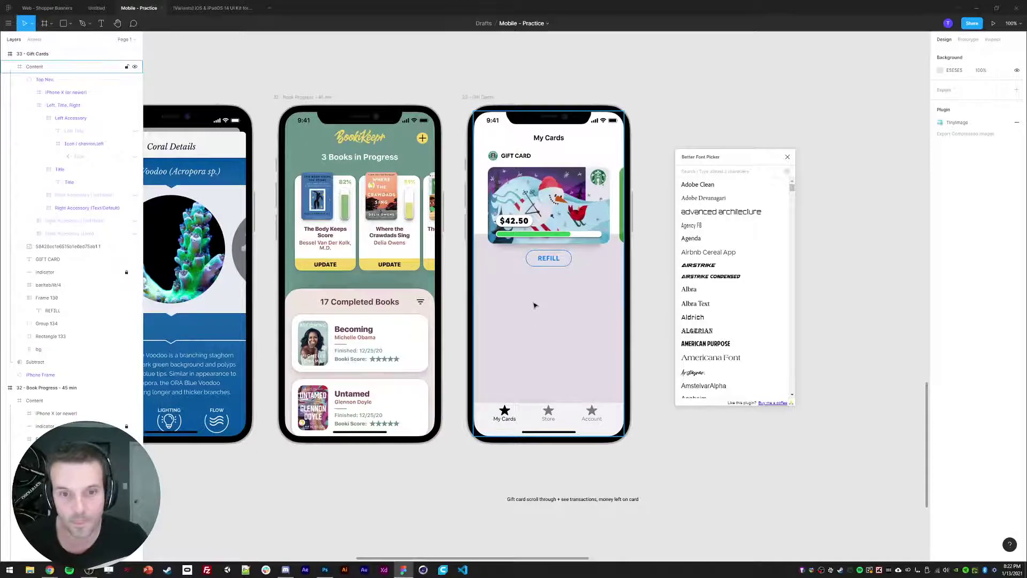
Extend the lilac background rectangle upward so its top edge sits behind the middle of the gift card
{"action": "left_click", "coordinate": [536, 253], "text": "ctrl"}
{"action": "left_click_drag", "start_coordinate": [537, 233], "coordinate": [534, 203]}
{"action": "left_click", "coordinate": [668, 132]}
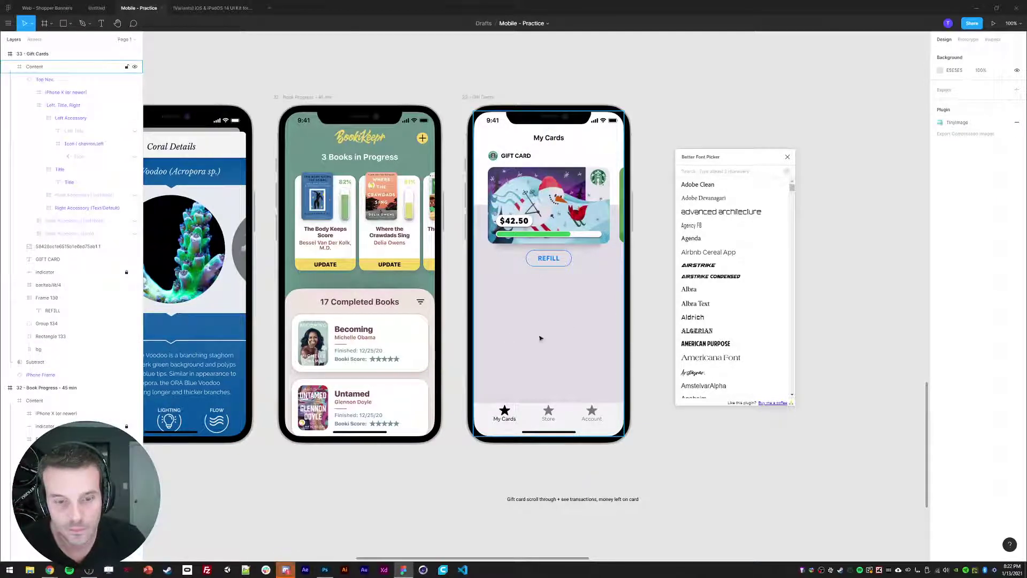
{"action": "left_click", "coordinate": [286, 569]}
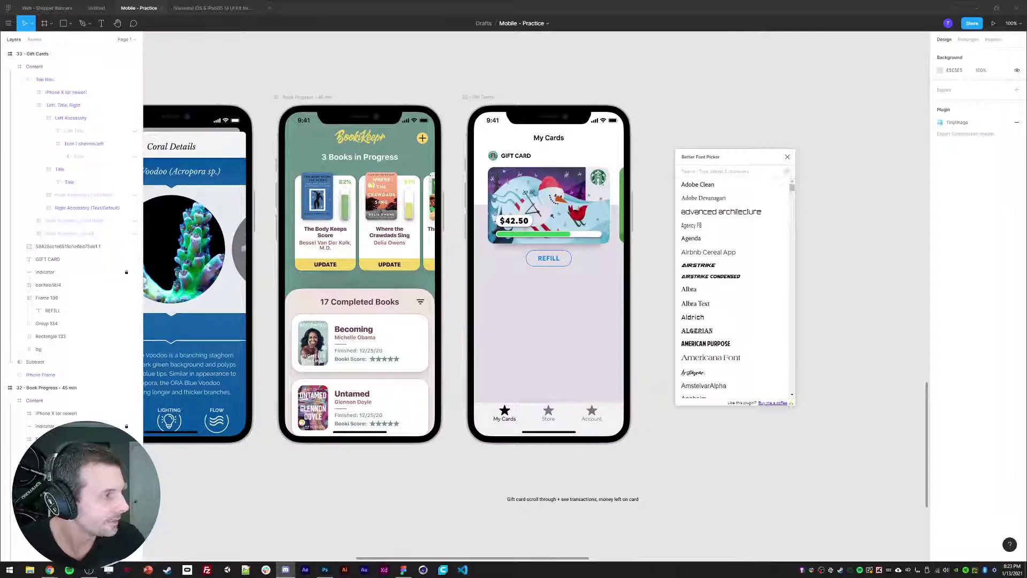
{"action": "left_click_drag", "start_coordinate": [456, 474], "coordinate": [435, 476]}
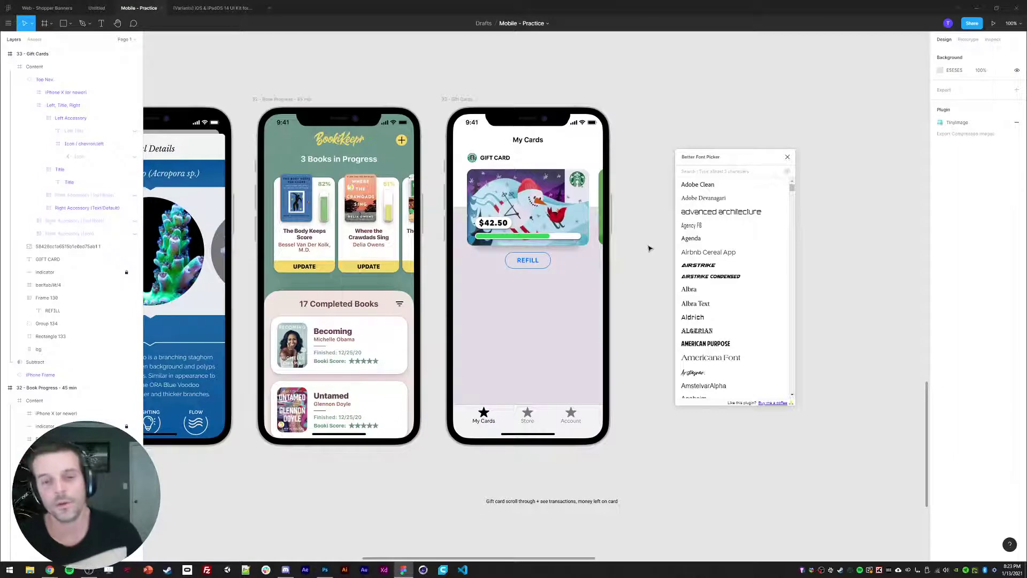
{"action": "left_click_drag", "start_coordinate": [636, 241], "coordinate": [633, 244]}
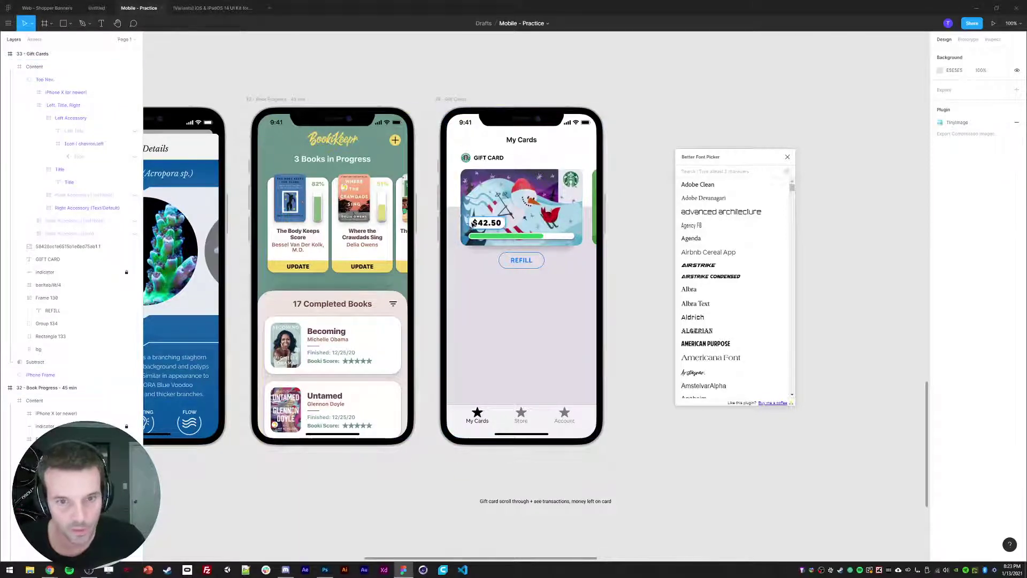
Toggle the visibility of the first drop shadow on the gift card's $42.50 balance label
{"action": "left_click", "coordinate": [472, 227], "text": "ctrl"}
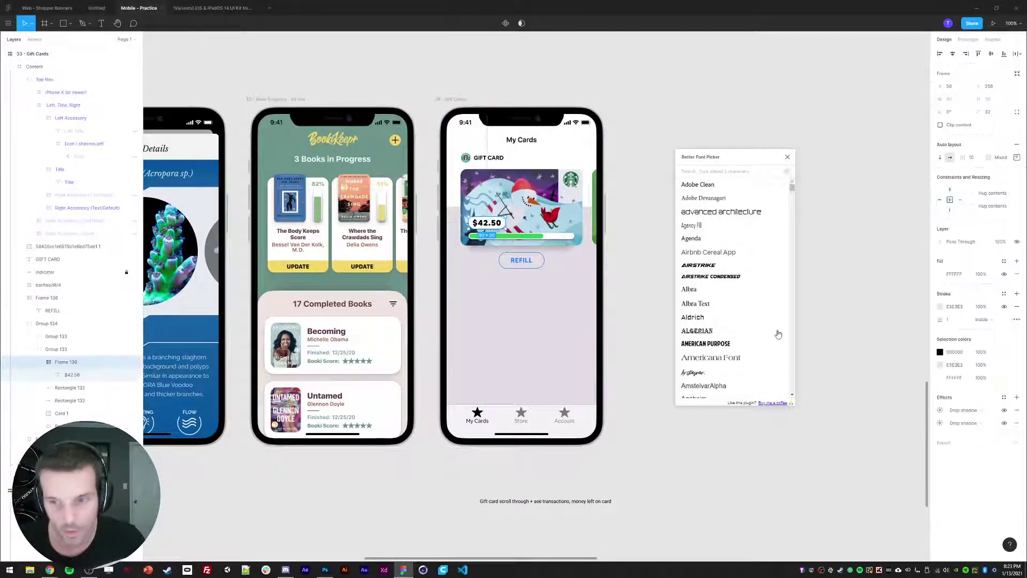
{"action": "left_click", "coordinate": [862, 461]}
{"action": "left_click", "coordinate": [502, 224], "text": "ctrl"}
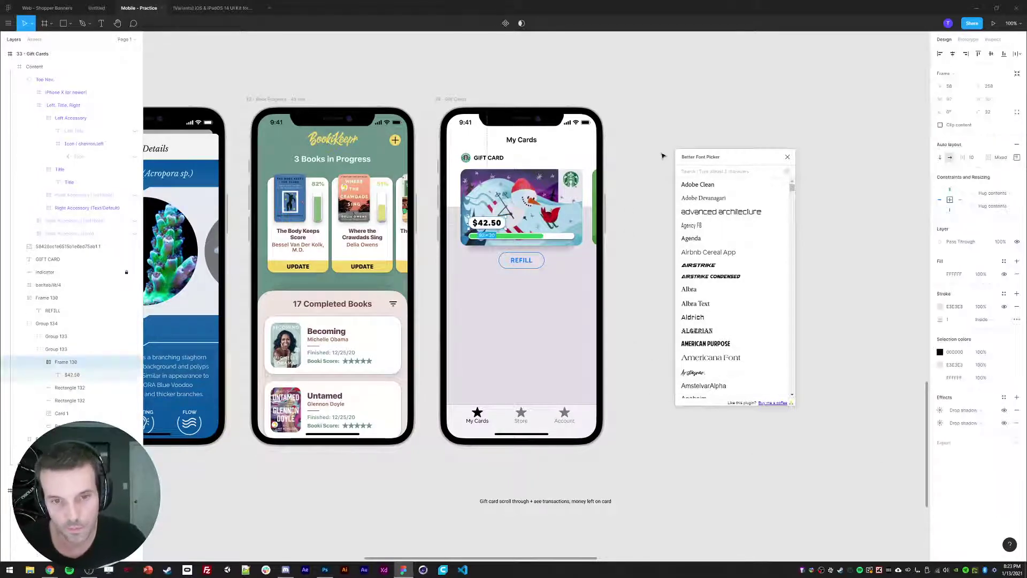
{"action": "left_click", "coordinate": [658, 123]}
{"action": "left_click", "coordinate": [506, 225], "text": "ctrl"}
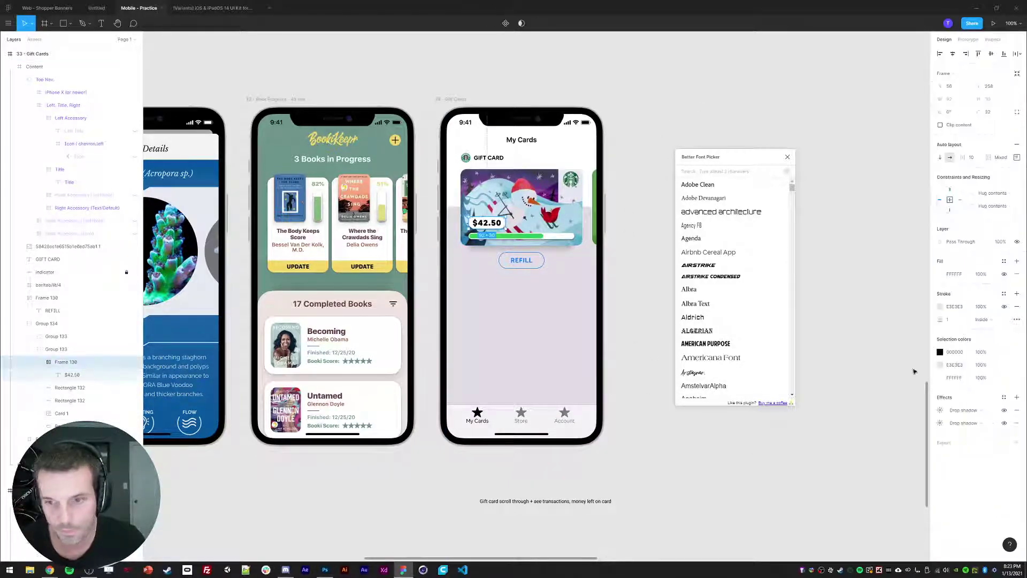
{"action": "left_click", "coordinate": [1004, 411]}
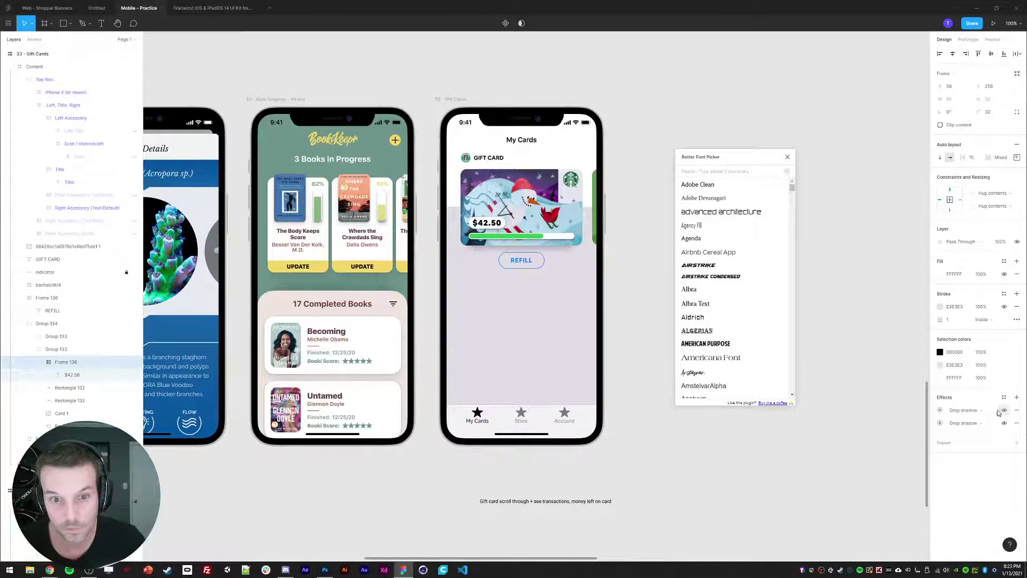
{"action": "left_click", "coordinate": [657, 96]}
{"action": "left_click_drag", "start_coordinate": [657, 94], "coordinate": [651, 93]}
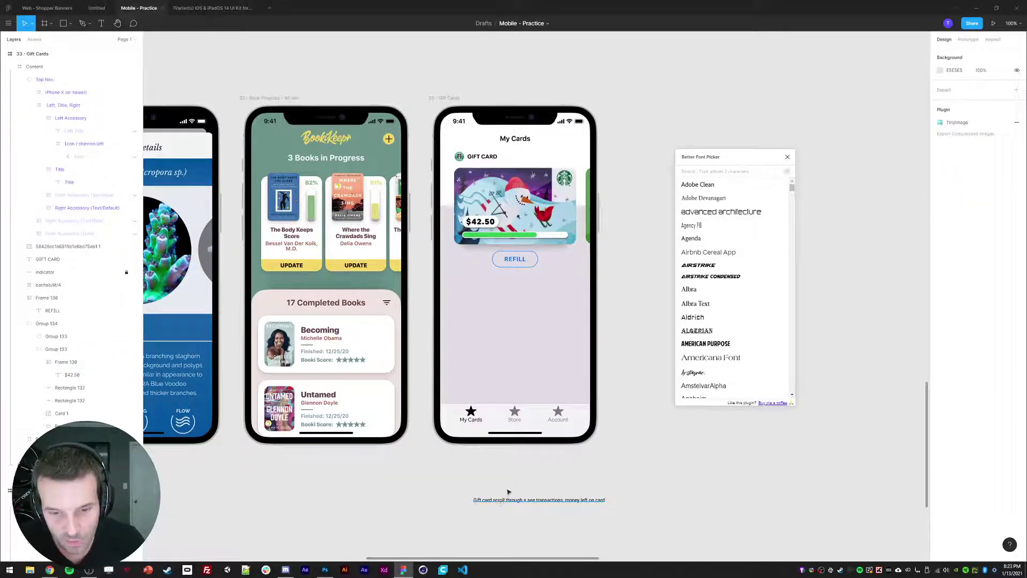
Paste a 341 × 144 copy of the Book Progress screen's white rounded card and centre it horizontally below the REFILL button, leaving room for a heading
{"action": "scroll", "coordinate": [616, 347], "scroll_direction": "up", "scroll_amount": 2}
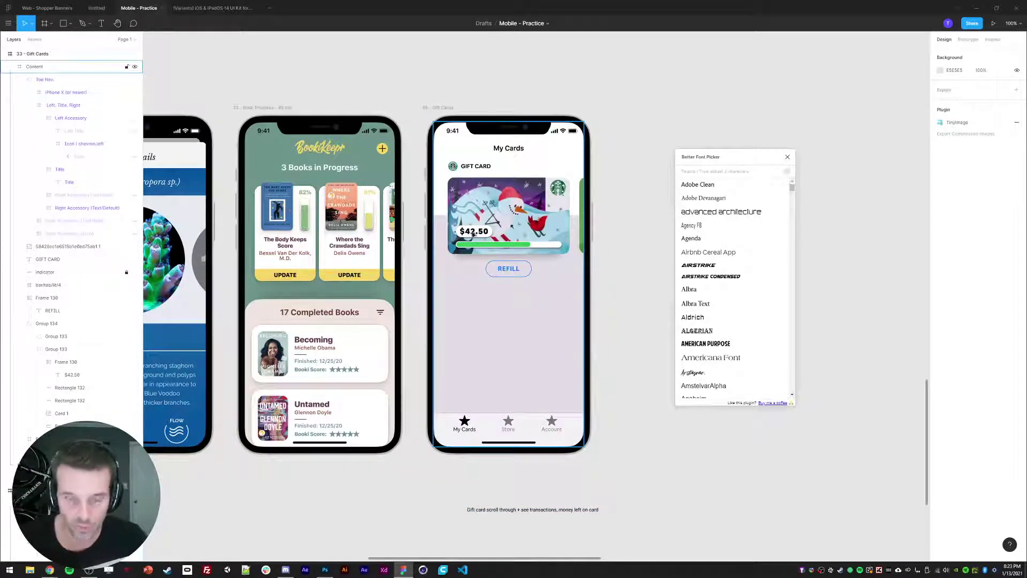
{"action": "scroll", "coordinate": [635, 316], "scroll_direction": "down", "scroll_amount": 2}
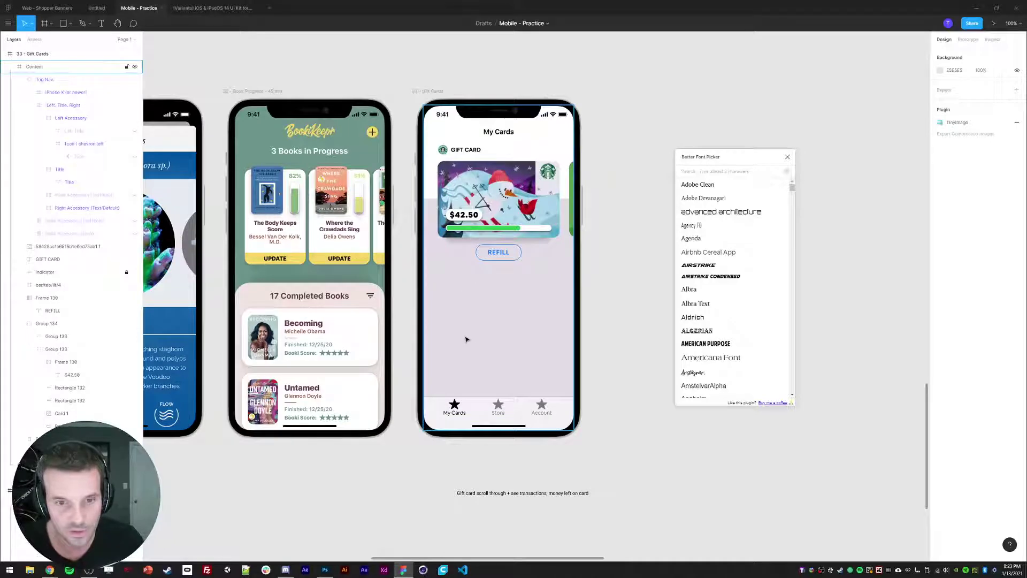
{"action": "scroll", "coordinate": [471, 326], "scroll_direction": "down", "scroll_amount": 1}
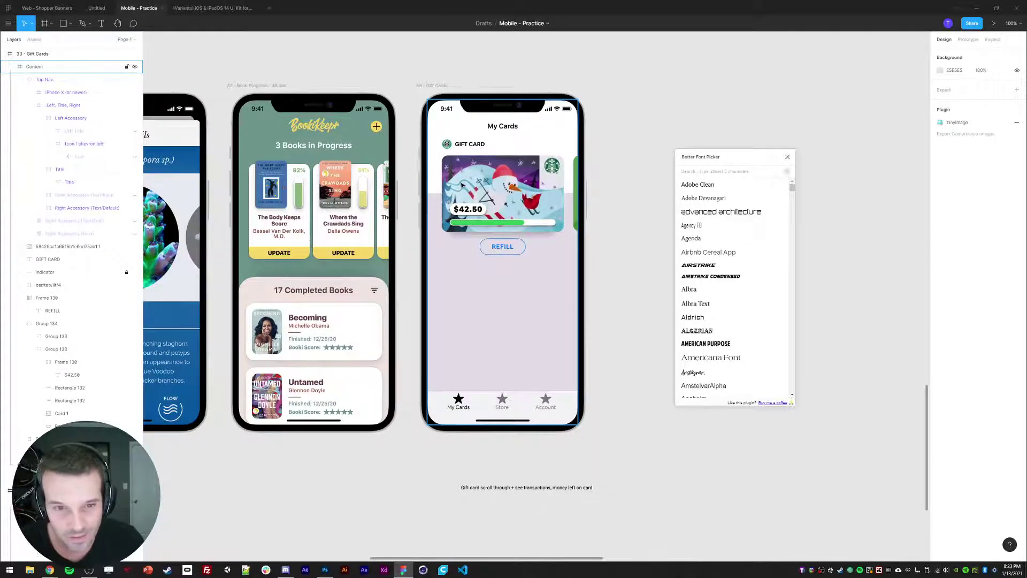
{"action": "scroll", "coordinate": [610, 297], "scroll_direction": "down", "scroll_amount": 1}
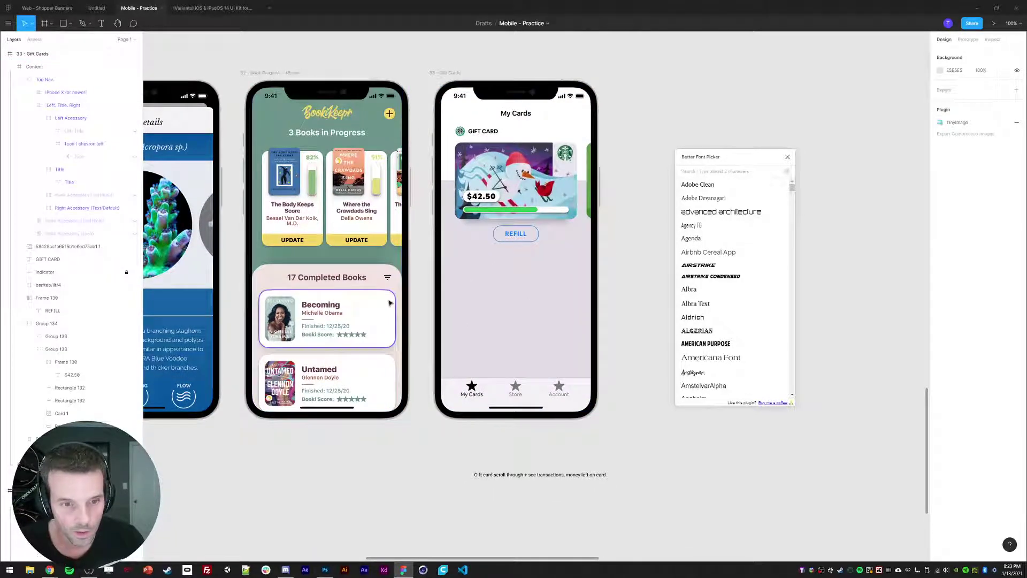
{"action": "left_click", "coordinate": [507, 293]}
{"action": "key", "text": "ctrl+v"}
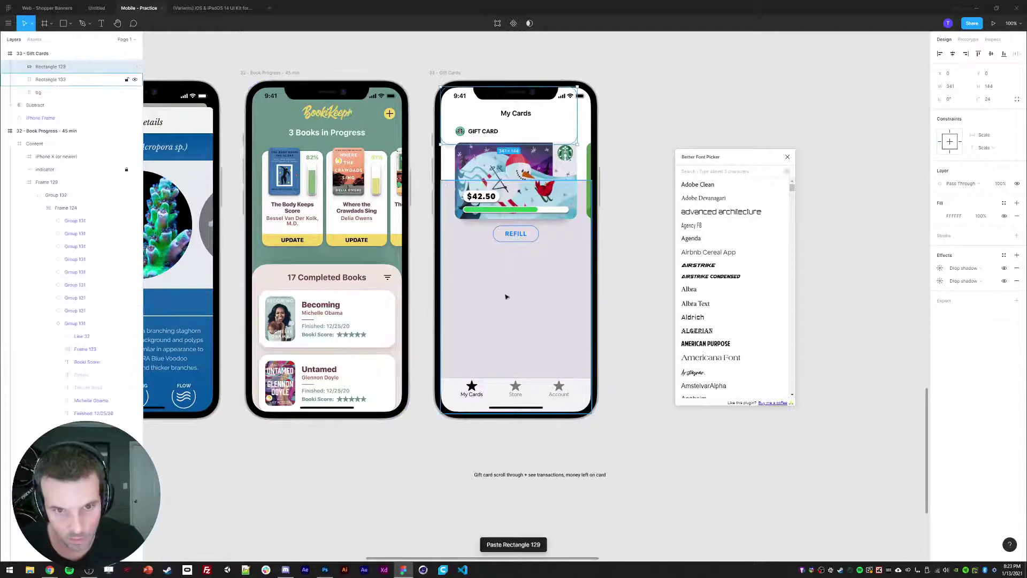
{"action": "left_click_drag", "start_coordinate": [470, 113], "coordinate": [478, 278]}
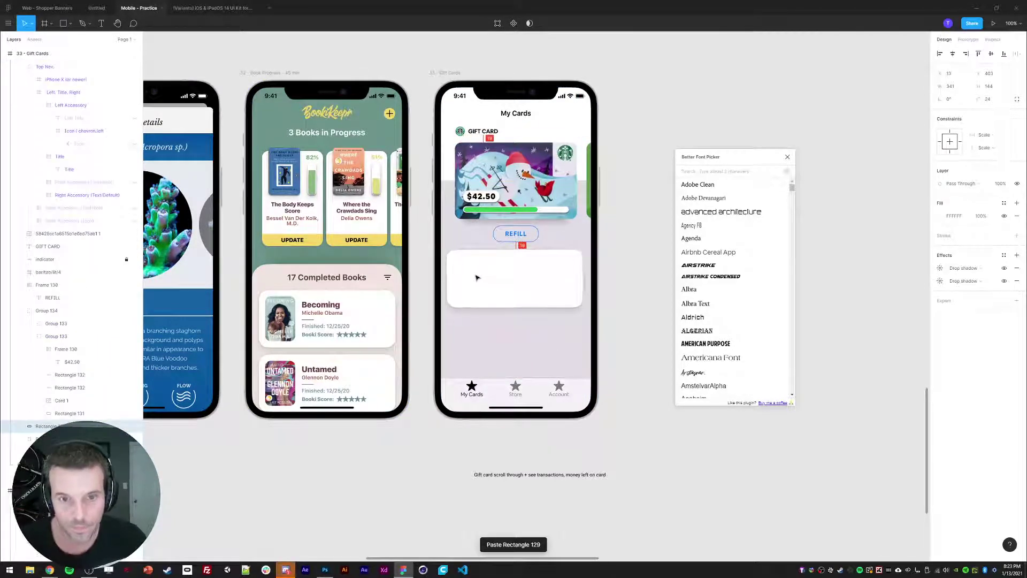
{"action": "left_click", "coordinate": [953, 53]}
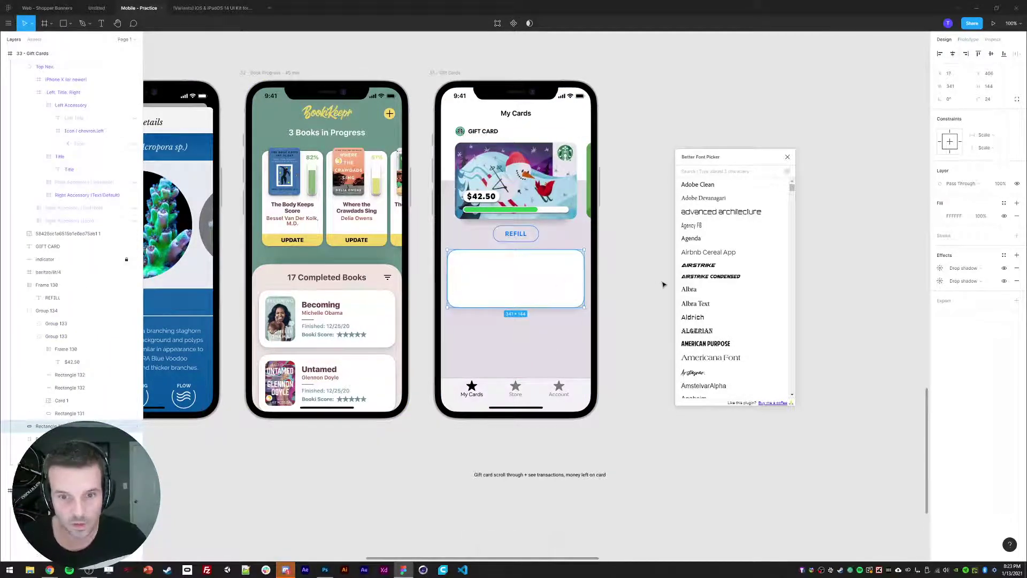
{"action": "mouse_move", "coordinate": [508, 288]}
{"action": "left_mouse_down"}
{"action": "mouse_move", "coordinate": [502, 277]}
{"action": "mouse_move", "coordinate": [499, 302]}
{"action": "left_mouse_up"}
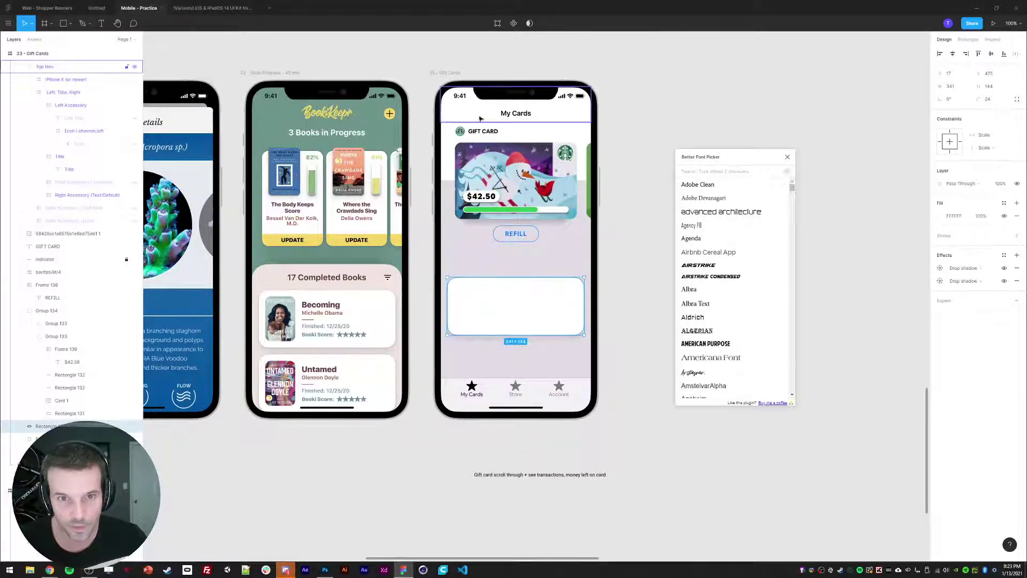
Copy the "17 Completed Books" heading from the Book Progress screen and place it between the REFILL button and the white card
{"action": "left_click", "coordinate": [332, 278], "text": "ctrl"}
{"action": "left_click", "coordinate": [500, 252], "text": "ctrl"}
{"action": "key", "text": "ctrl+v"}
{"action": "left_click_drag", "start_coordinate": [497, 248], "coordinate": [481, 255]}
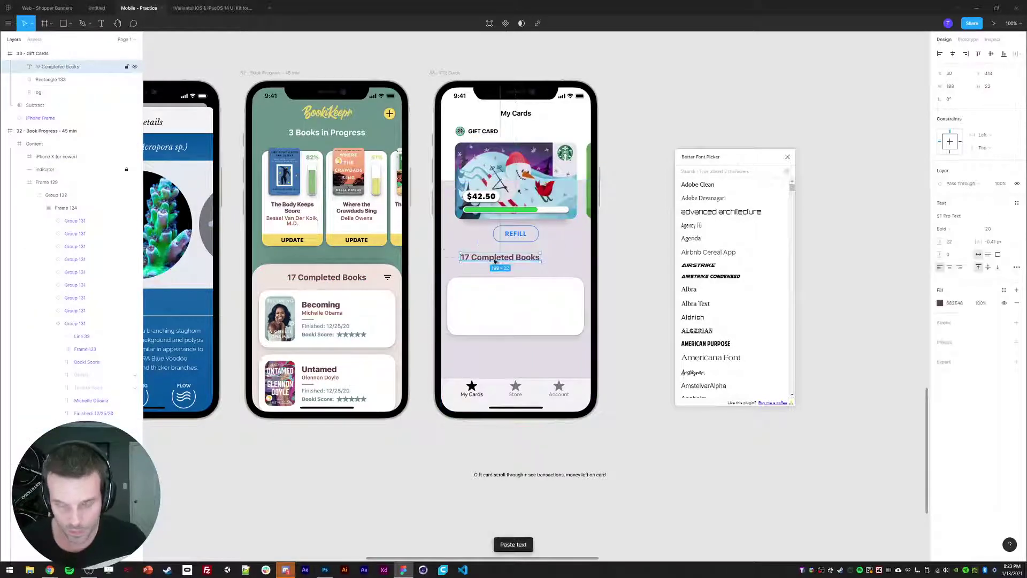
Set the pasted heading's font to Airbnb Cereal App with the Black weight
{"action": "left_click", "coordinate": [950, 217]}
{"action": "key", "text": "Return"}
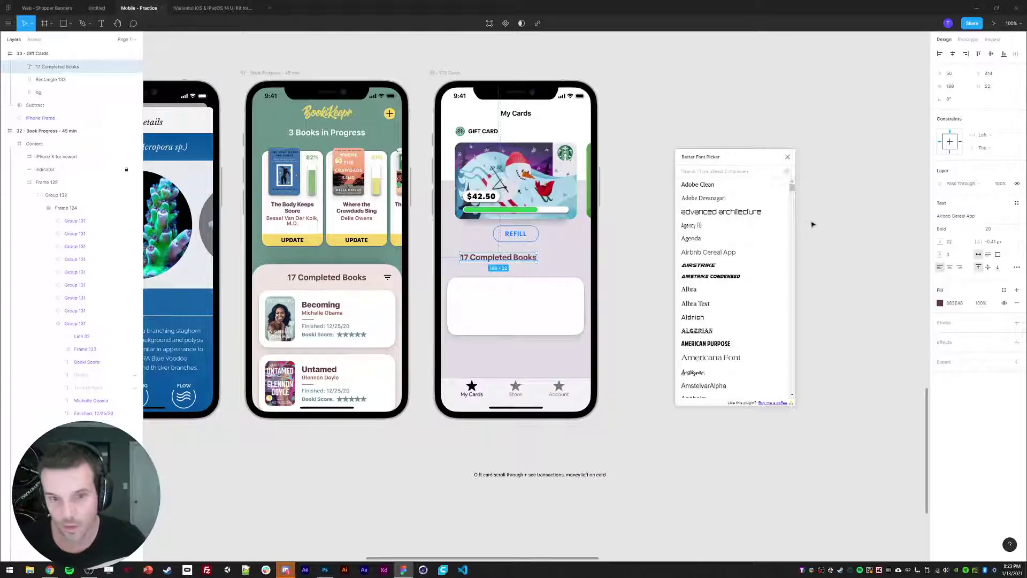
{"action": "left_click", "coordinate": [953, 231]}
{"action": "left_click", "coordinate": [955, 249]}
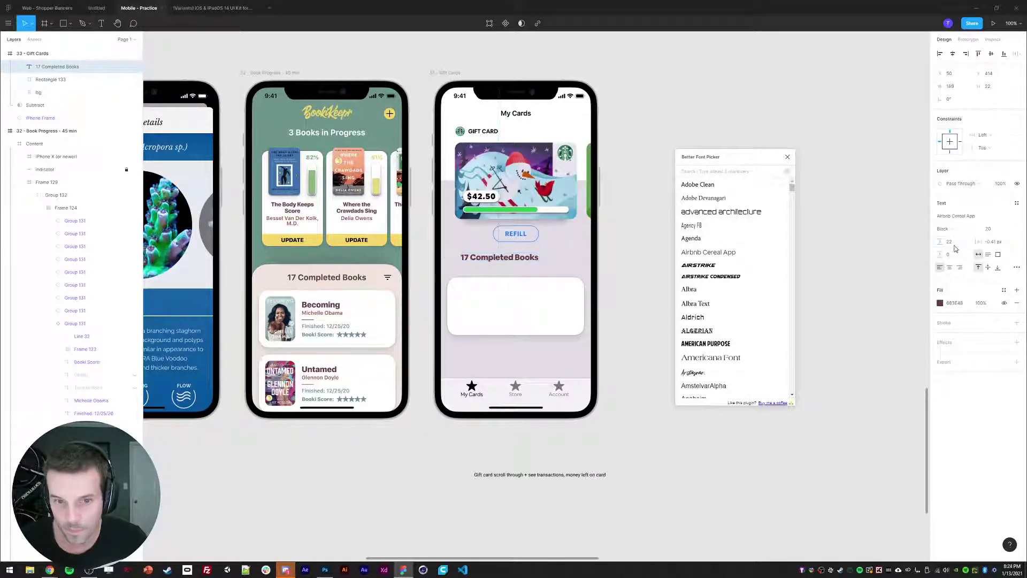
Change the pasted "17 Completed Books" heading's text to "TRANSACTIONS"
{"action": "key", "text": "Return"}
{"action": "type", "text": "TRANSACTIONS"}
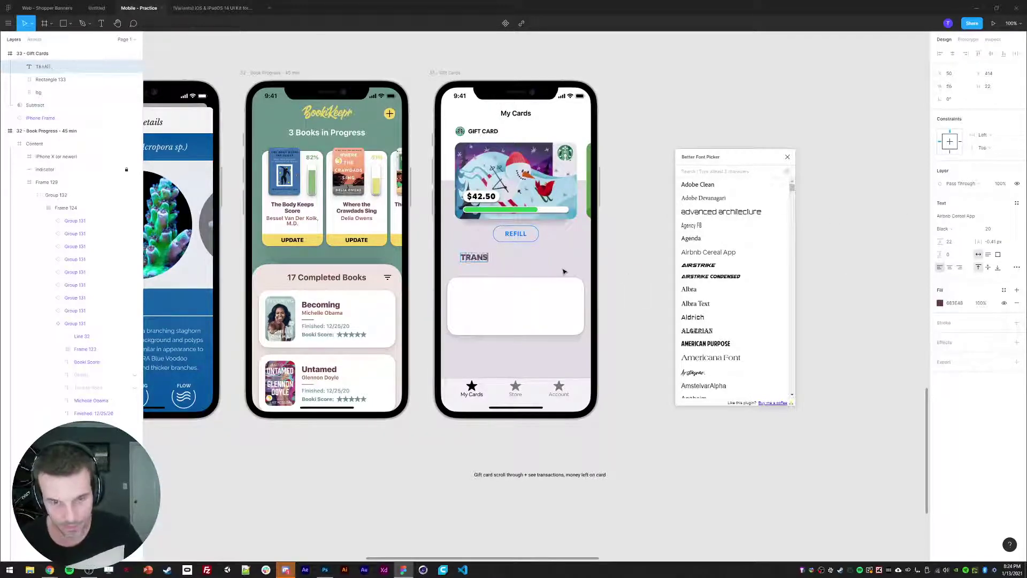
{"action": "key", "text": "BackSpace"}
{"action": "key", "text": "ctrl+a"}
{"action": "type", "text": "REAN"}
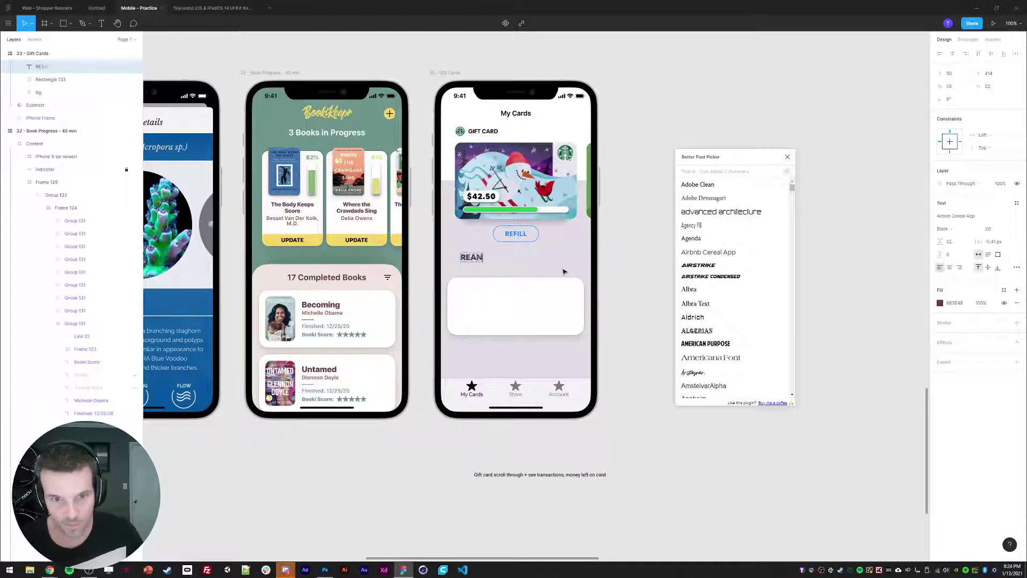
{"action": "key", "text": "BackSpace"}
{"action": "key", "text": "BackSpace"}
{"action": "key", "text": "BackSpace"}
{"action": "key", "text": "BackSpace"}
{"action": "type", "text": "TRASN"}
{"action": "type", "text": "ACTI"}
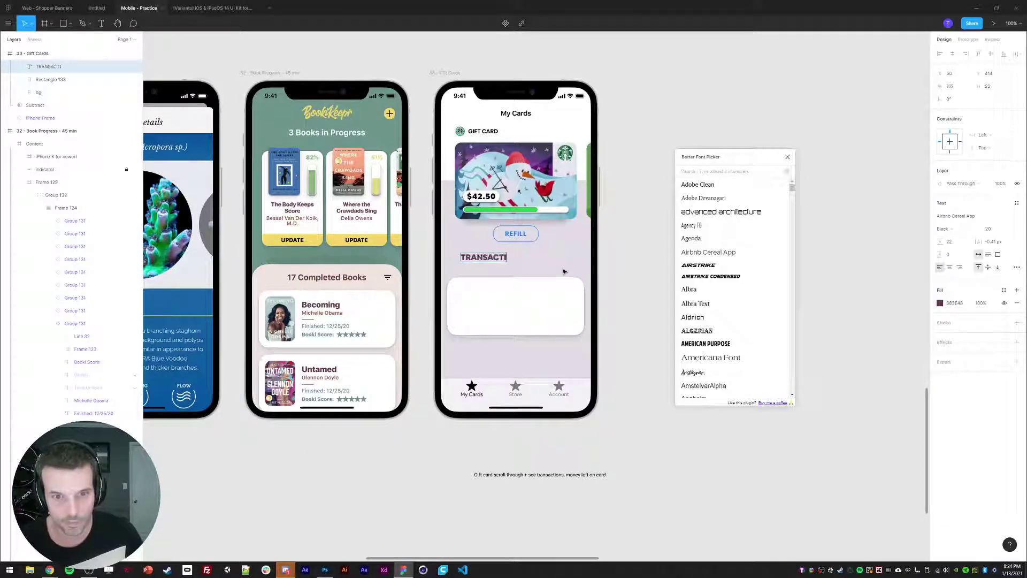
{"action": "type", "text": "ONS"}
{"action": "key", "text": "Escape"}
Set the TRANSACTIONS heading's fill to black, 000000
{"action": "left_click", "coordinate": [939, 304]}
{"action": "left_click_drag", "start_coordinate": [877, 370], "coordinate": [805, 419]}
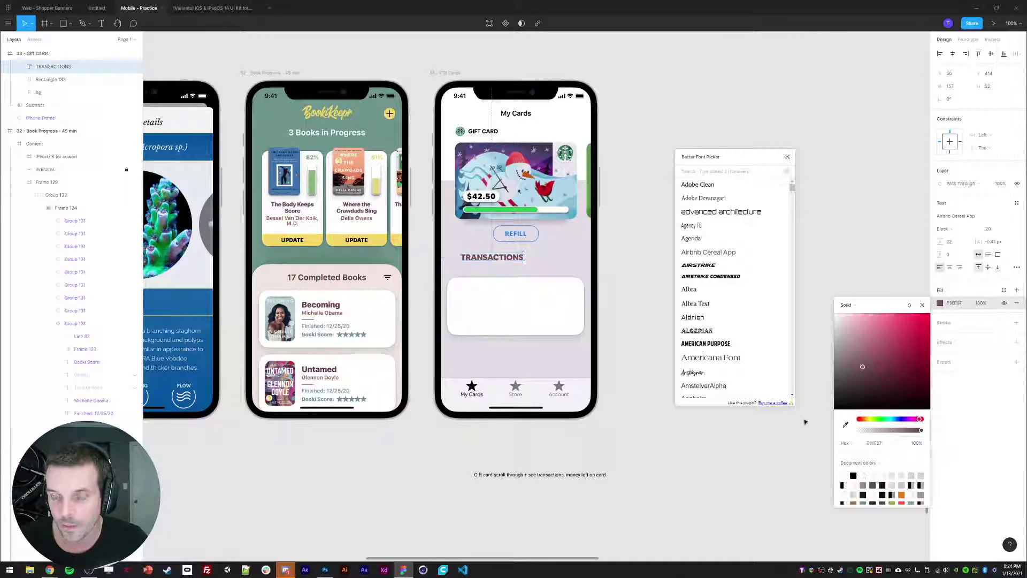
{"action": "left_click", "coordinate": [837, 168]}
Move the TRANSACTIONS heading to X 24, near the white card's left side
{"action": "left_click", "coordinate": [493, 258]}
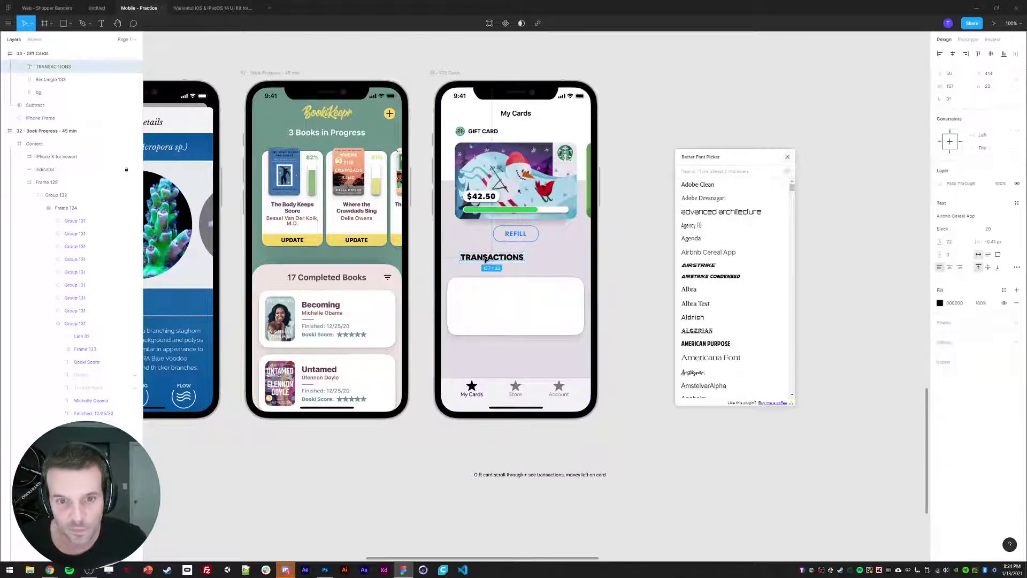
{"action": "key", "text": "Return"}
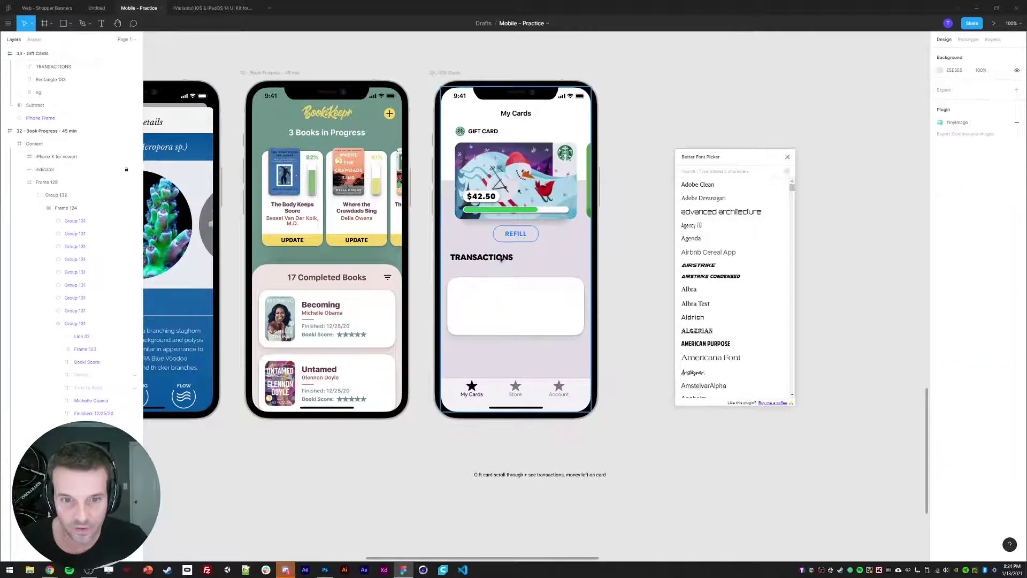
{"action": "left_click_drag", "start_coordinate": [491, 264], "coordinate": [490, 260]}
Try nudging the TRANSACTIONS heading up toward the REFILL button, and undo the nudges
{"action": "key", "text": "shift+Up"}
{"action": "key", "text": "shift+Up"}
{"action": "key", "text": "shift+Up"}
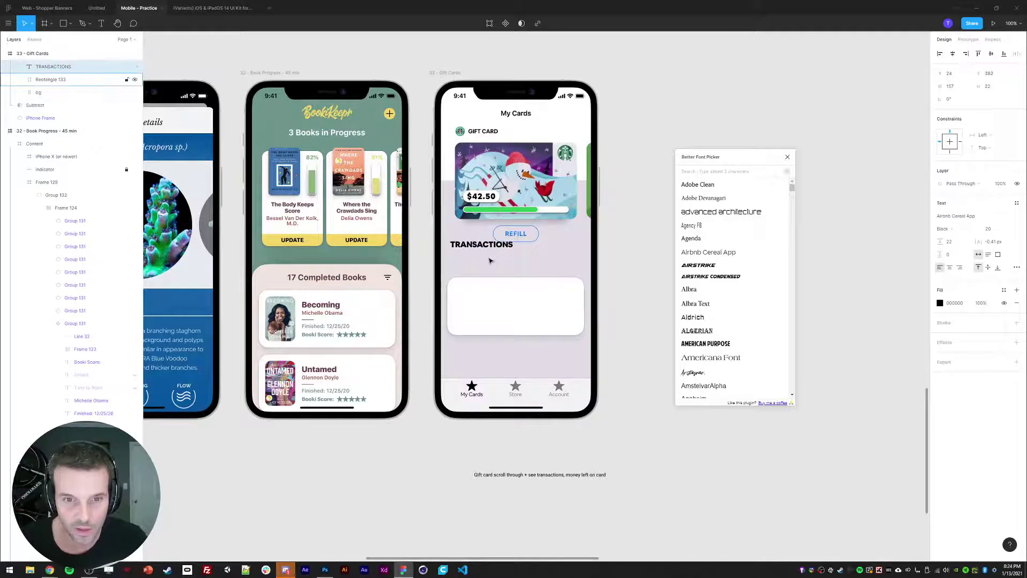
{"action": "key", "text": "ctrl+z"}
{"action": "key", "text": "ctrl+z"}
{"action": "key", "text": "ctrl+z"}
{"action": "key", "text": "ctrl+z"}
Move the white card up beneath the TRANSACTIONS heading and stretch it to about 415 px tall, past the phone screen's lower edge
{"action": "left_click", "coordinate": [501, 297]}
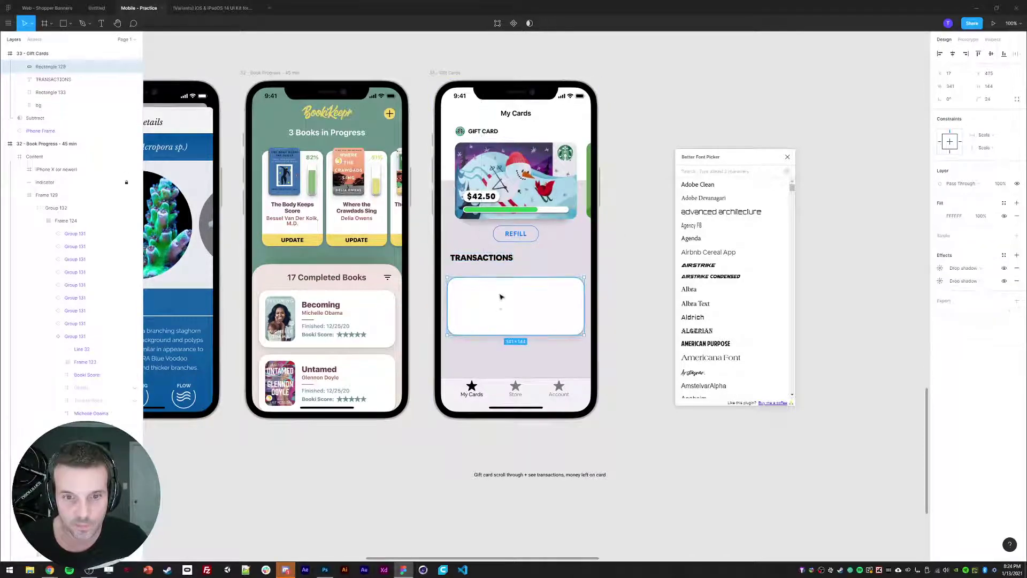
{"action": "left_click_drag", "start_coordinate": [501, 304], "coordinate": [495, 429]}
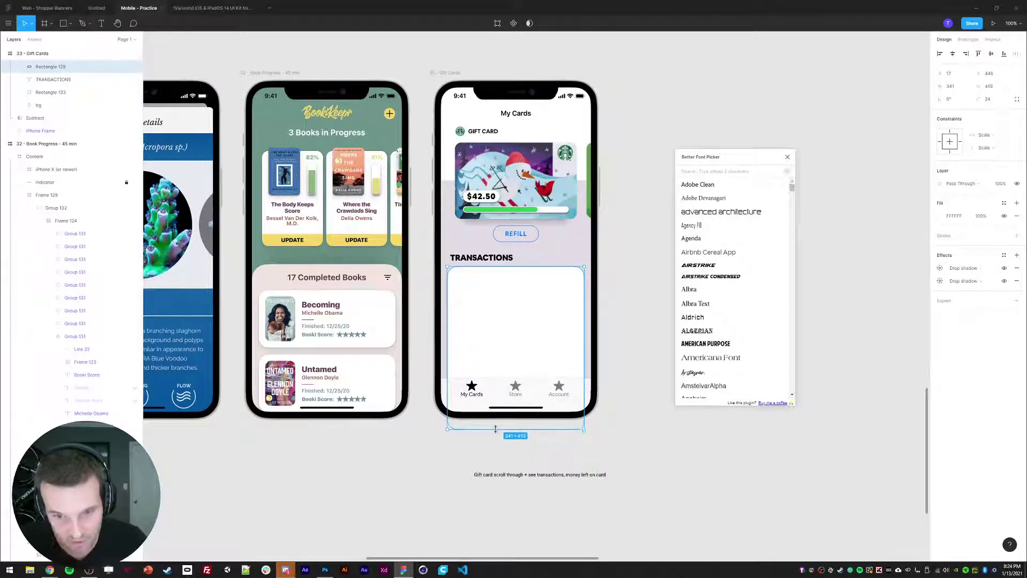
{"action": "left_click", "coordinate": [612, 398]}
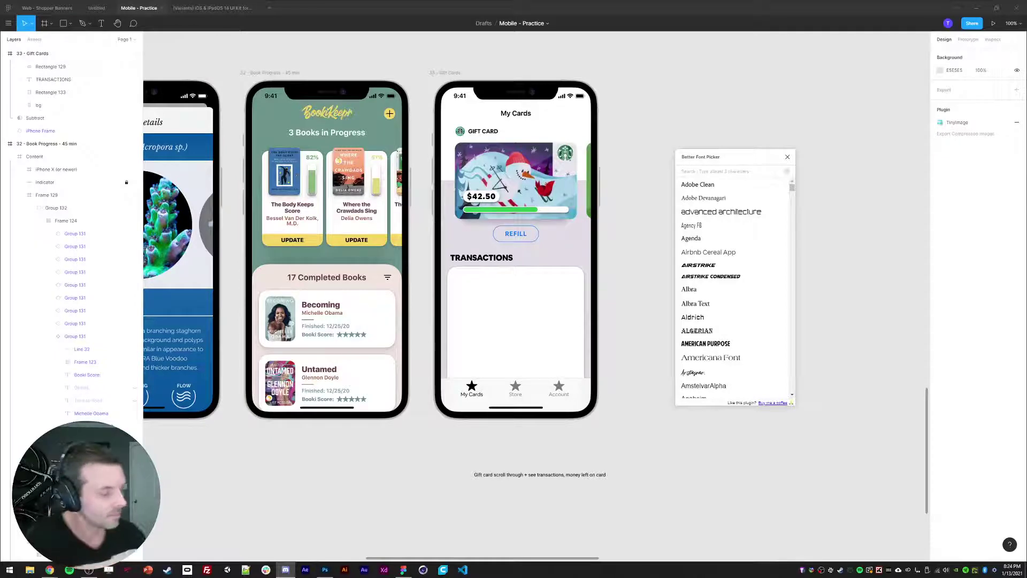
Fill the lilac background rectangle of the Gift Cards screen with a blue sampled from the gift card artwork
{"action": "left_click", "coordinate": [644, 296]}
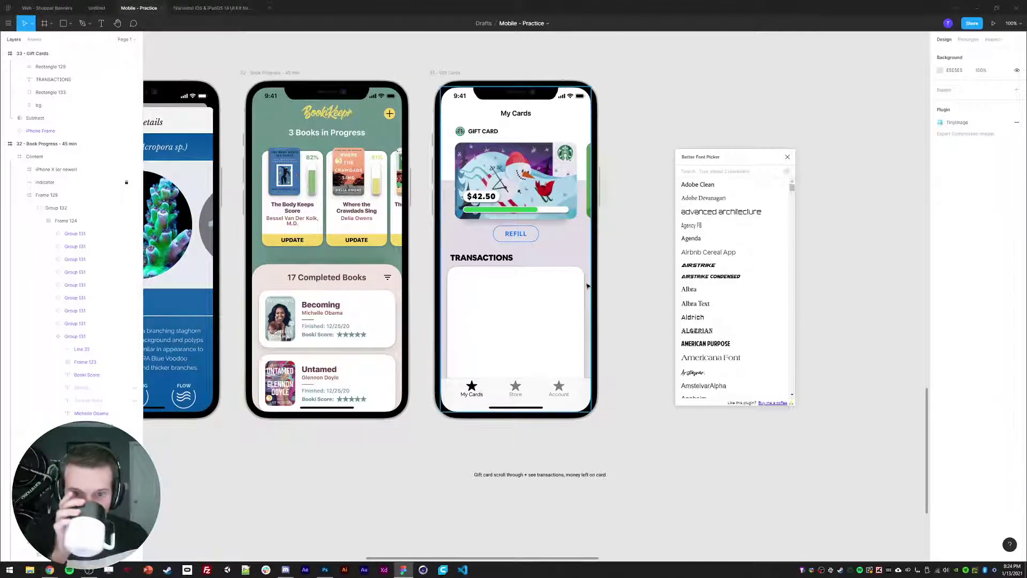
{"action": "left_click_drag", "start_coordinate": [651, 247], "coordinate": [645, 251]}
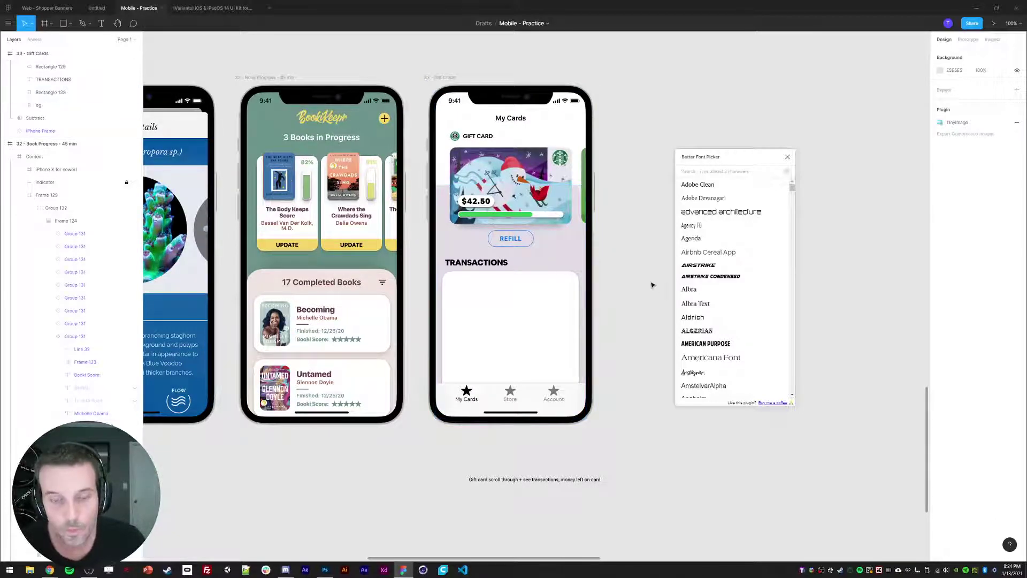
{"action": "left_click", "coordinate": [503, 315]}
{"action": "key", "text": "i"}
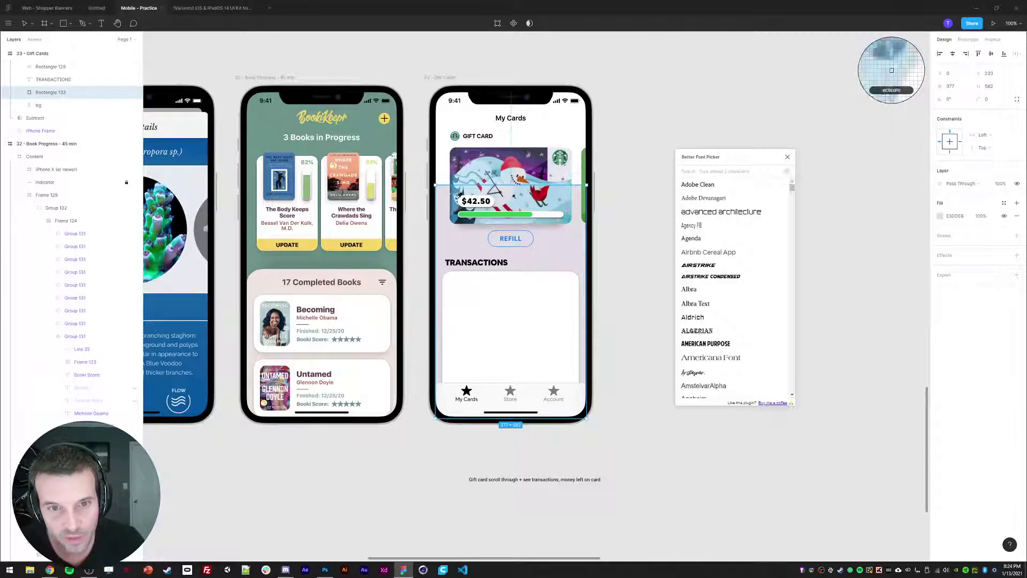
{"action": "left_click", "coordinate": [457, 203]}
{"action": "left_click", "coordinate": [614, 300]}
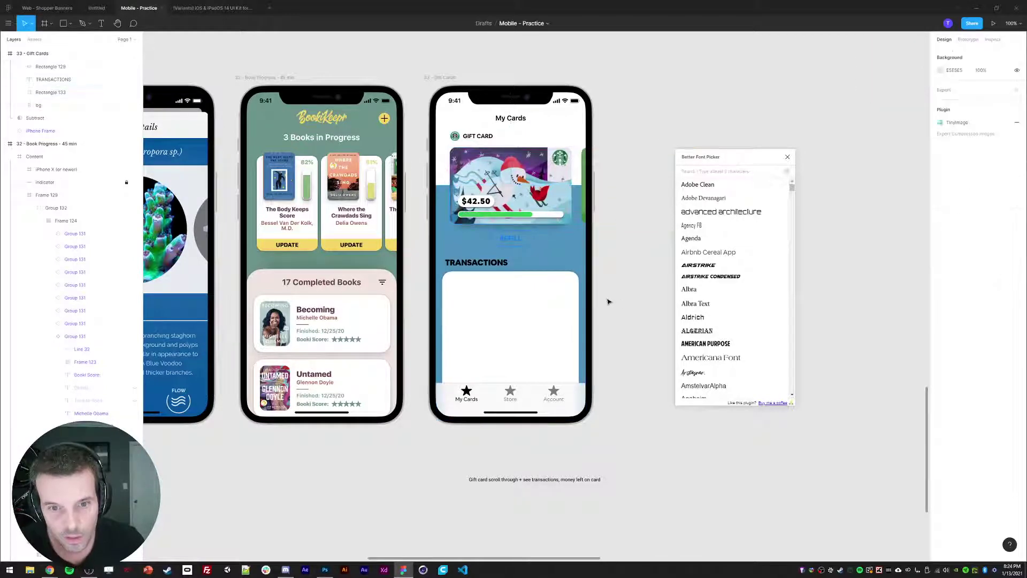
Set both the outline and the label of the REFILL button to white, FFFFFF
{"action": "left_click", "coordinate": [507, 237]}
{"action": "left_click", "coordinate": [533, 247], "text": "shift"}
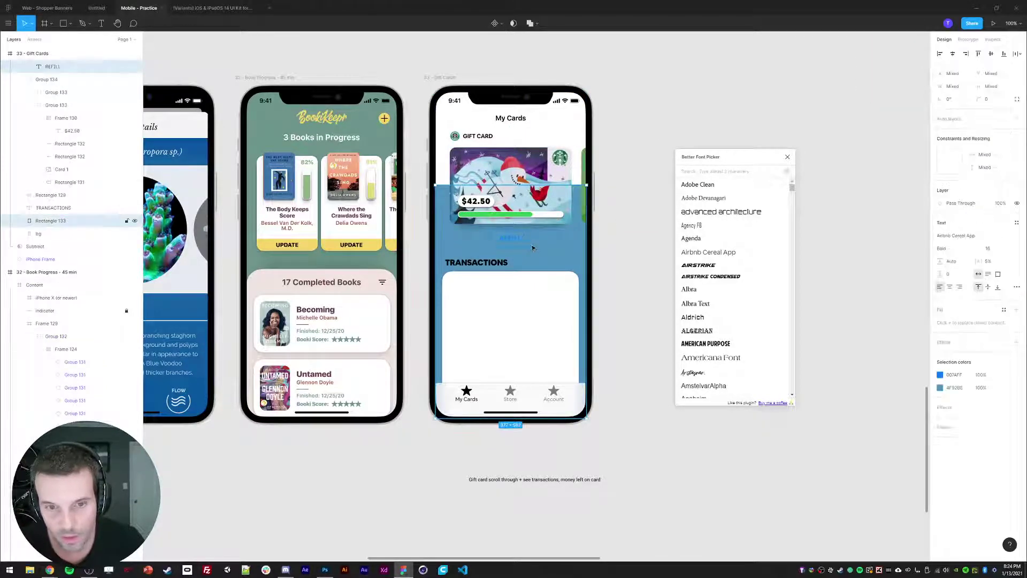
{"action": "left_click", "coordinate": [662, 255]}
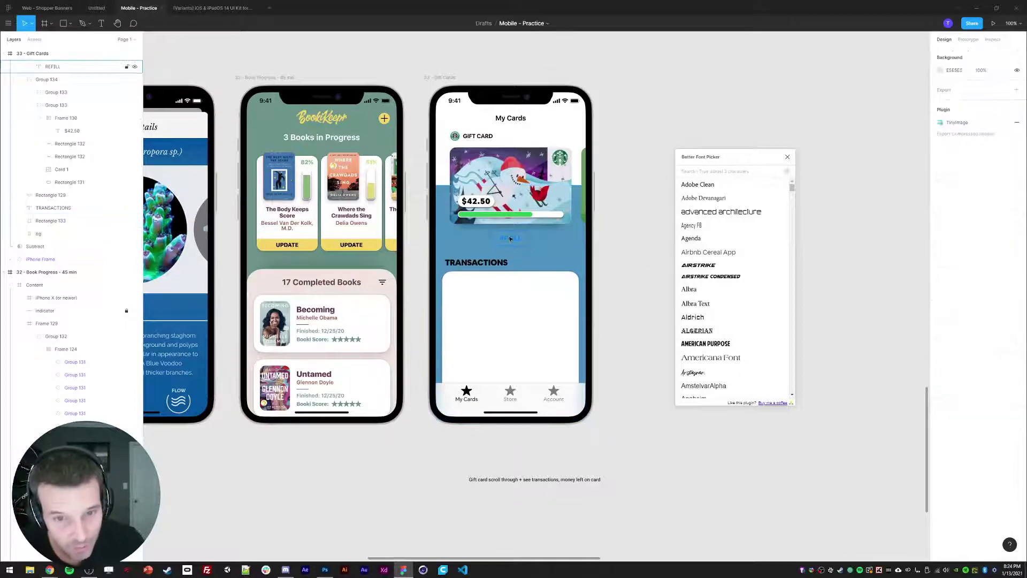
{"action": "left_click", "coordinate": [80, 68]}
{"action": "key", "text": "shift+a"}
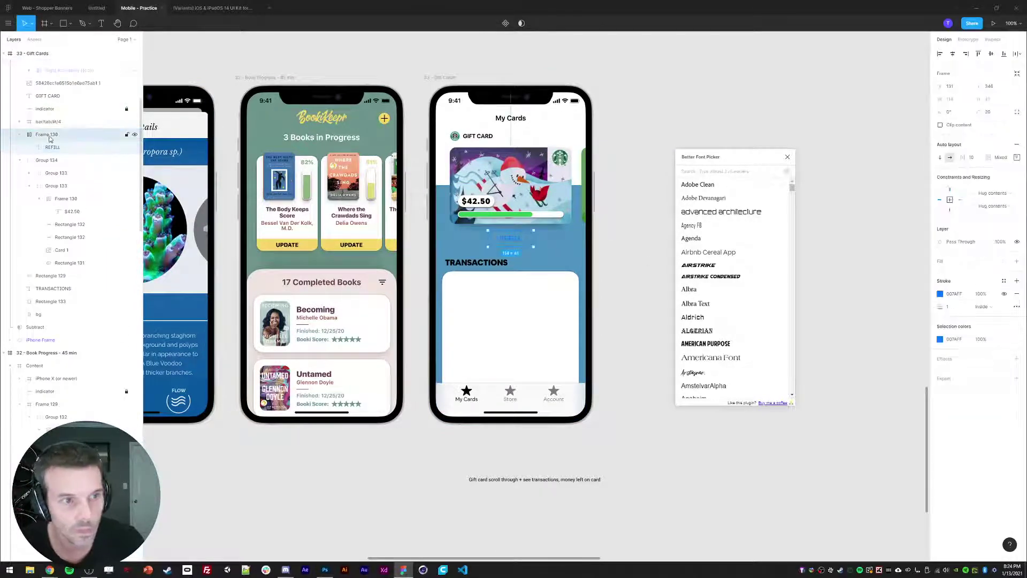
{"action": "left_click", "coordinate": [940, 295]}
{"action": "mouse_move", "coordinate": [904, 323]}
{"action": "left_mouse_down"}
{"action": "mouse_move", "coordinate": [862, 319]}
{"action": "mouse_move", "coordinate": [931, 335]}
{"action": "left_mouse_up"}
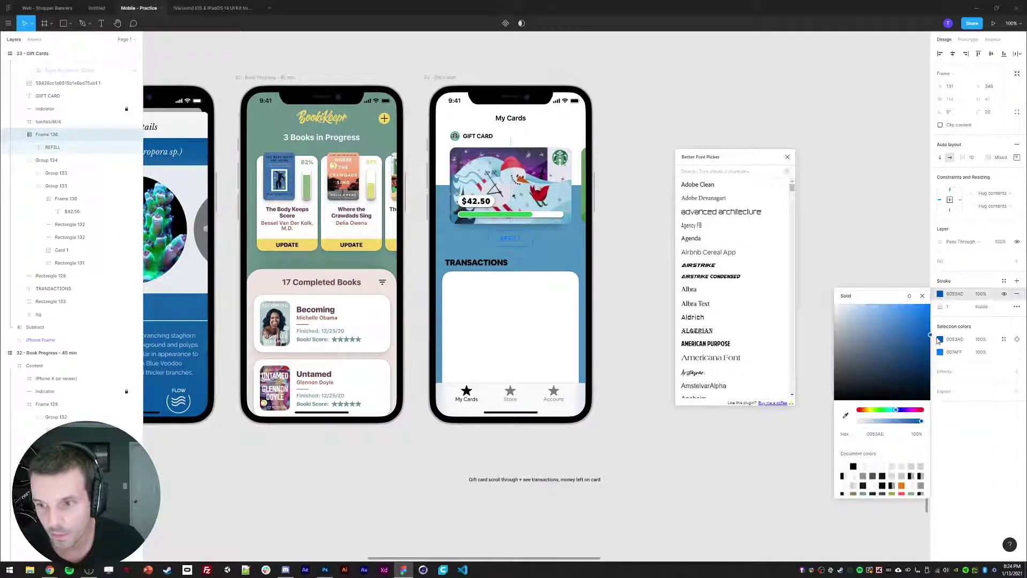
{"action": "left_click", "coordinate": [941, 340]}
{"action": "left_click_drag", "start_coordinate": [869, 359], "coordinate": [812, 342]}
{"action": "left_click", "coordinate": [940, 353]}
{"action": "left_click", "coordinate": [940, 343]}
{"action": "left_click", "coordinate": [922, 341]}
{"action": "left_click", "coordinate": [859, 301]}
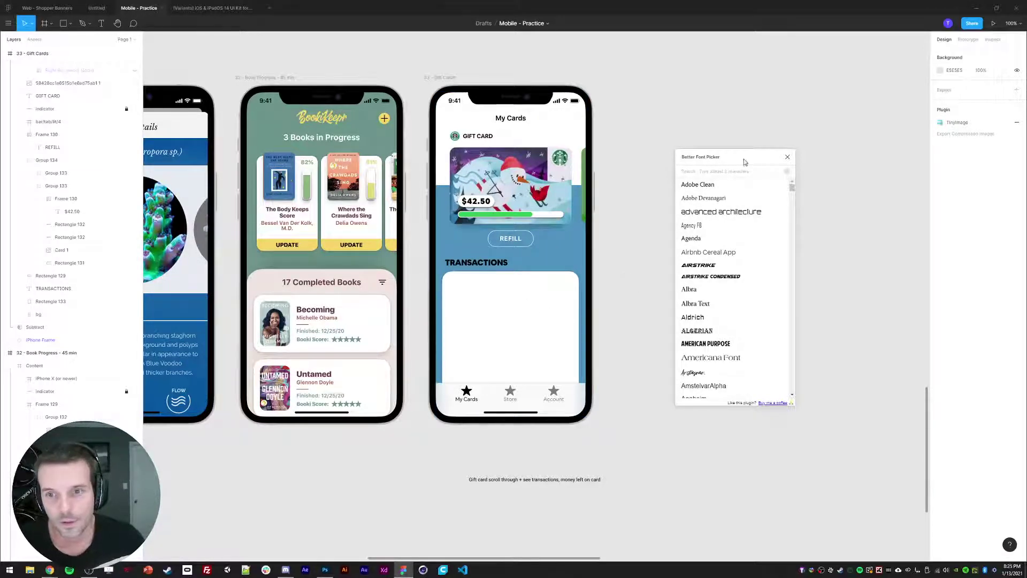
Nudge the TRANSACTIONS heading and the white card down together slightly, away from the REFILL button
{"action": "left_click_drag", "start_coordinate": [744, 163], "coordinate": [773, 191]}
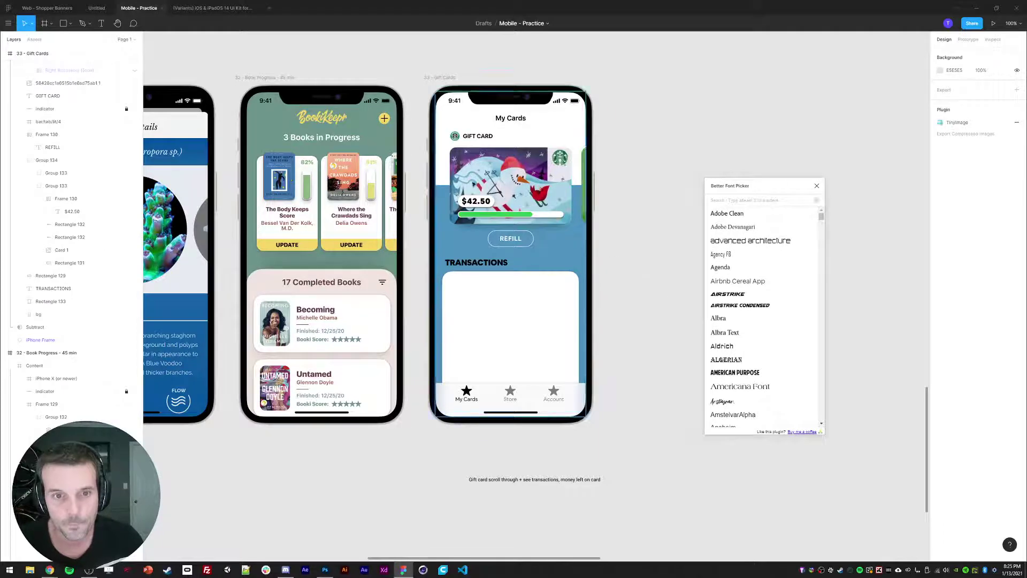
{"action": "left_click", "coordinate": [475, 136]}
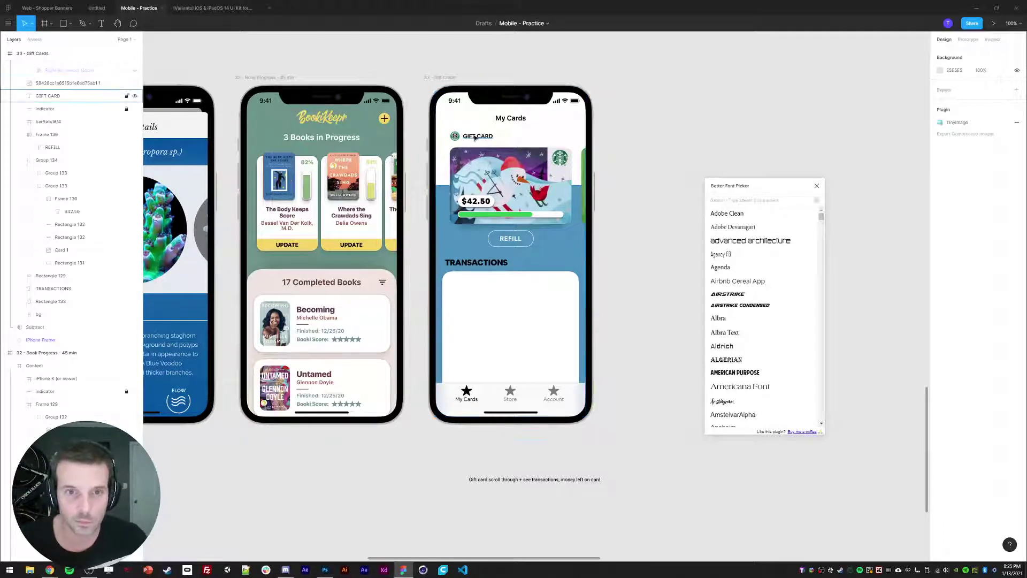
{"action": "left_click", "coordinate": [482, 265]}
{"action": "left_click", "coordinate": [509, 354], "text": "shift"}
{"action": "key", "text": "shift+Down"}
{"action": "left_click", "coordinate": [658, 305]}
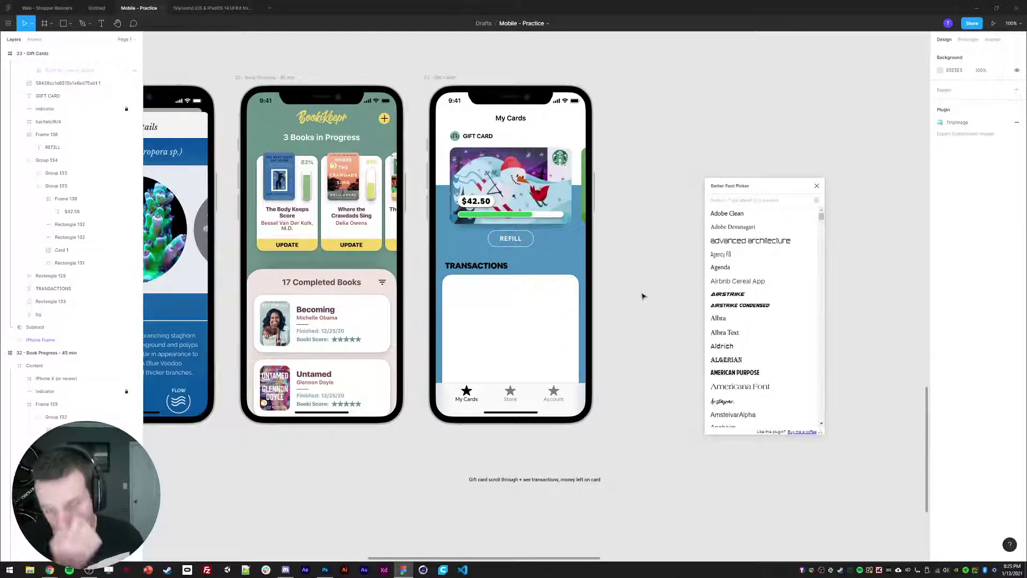
Duplicate the REFILL button, place the copy beside it to the right, and delete the copy's label
{"action": "scroll", "coordinate": [656, 235], "scroll_direction": "up", "scroll_amount": 1}
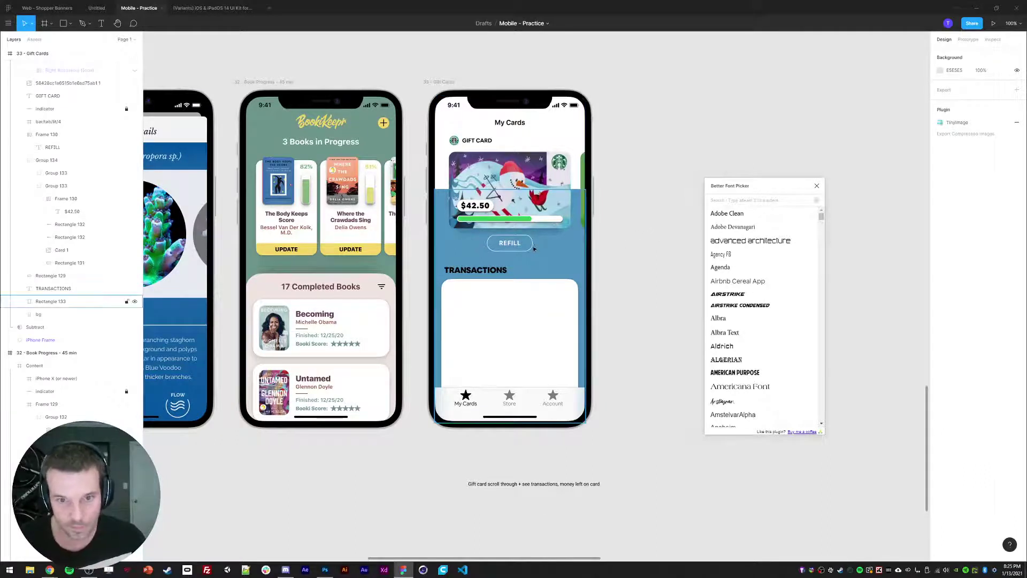
{"action": "left_click", "coordinate": [521, 250]}
{"action": "double_click", "coordinate": [519, 248]}
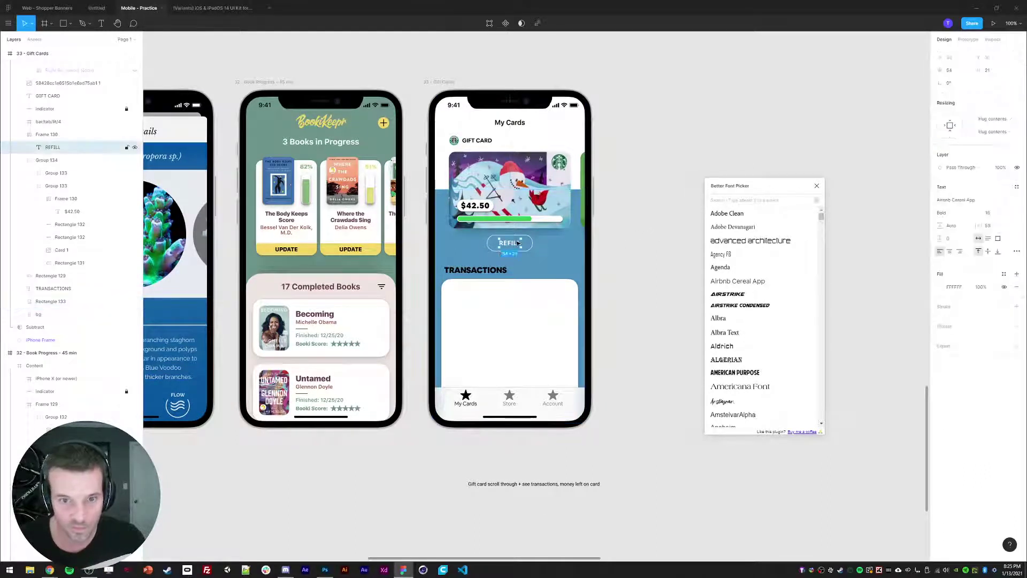
{"action": "left_click", "coordinate": [45, 134]}
{"action": "key", "text": "ctrl+d"}
{"action": "left_click_drag", "start_coordinate": [519, 249], "coordinate": [562, 249]}
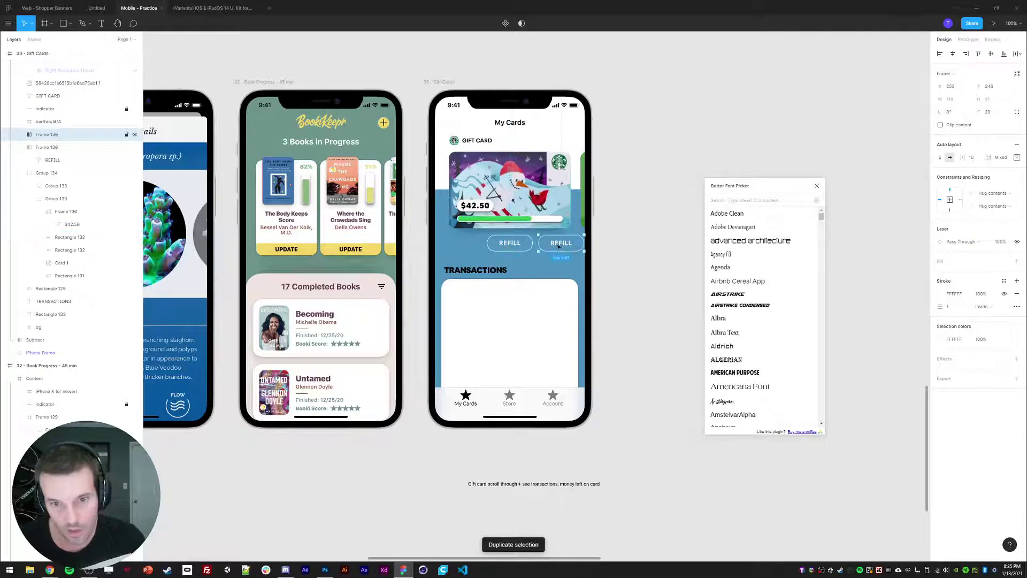
{"action": "double_click", "coordinate": [562, 243]}
{"action": "left_click", "coordinate": [619, 213]}
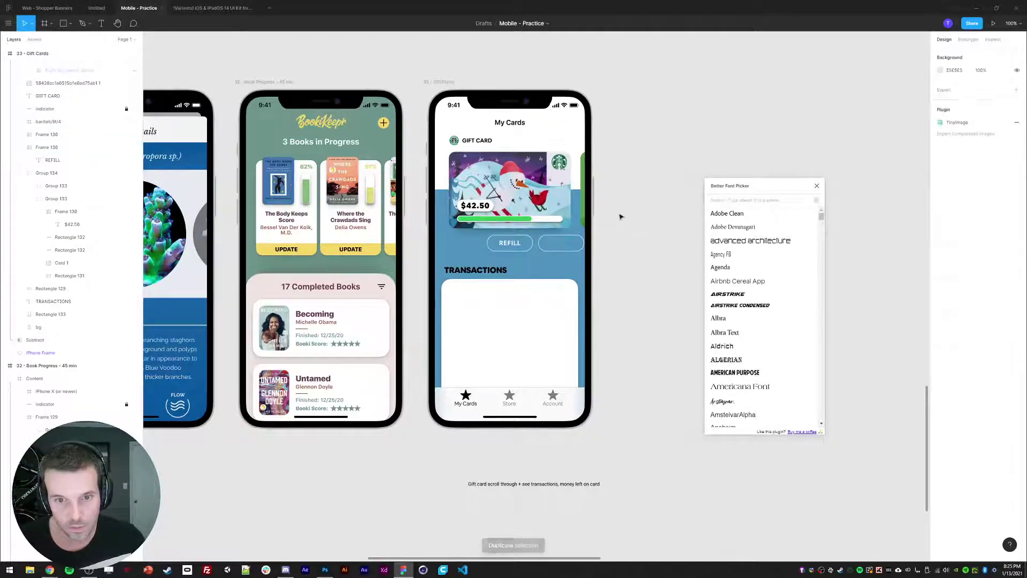
Copy the 40 × 40 three-dot button from the Haircut task on the Upcoming Tasks screen and paste it into the Gift Cards screen
{"action": "scroll", "coordinate": [619, 213], "scroll_direction": "down", "scroll_amount": 5}
{"action": "left_click_drag", "start_coordinate": [565, 197], "coordinate": [242, 334]}
{"action": "left_click", "coordinate": [488, 187], "text": "ctrl"}
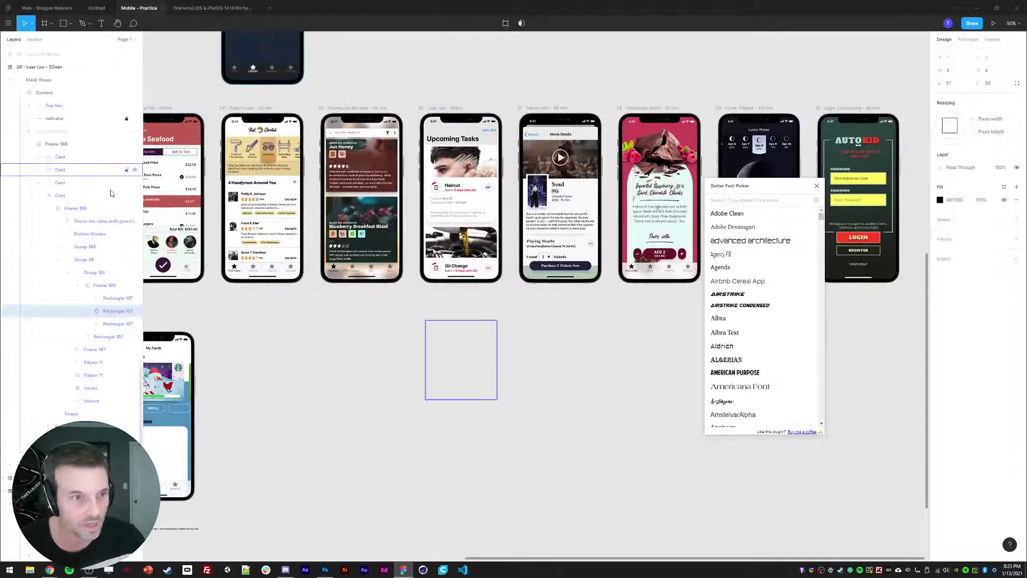
{"action": "left_click", "coordinate": [102, 285]}
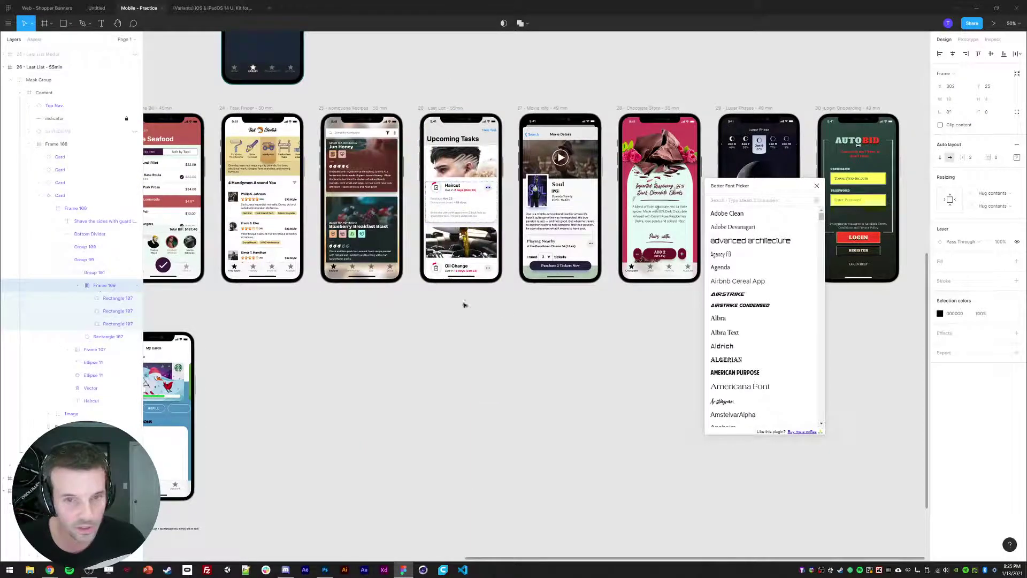
{"action": "left_click", "coordinate": [104, 274]}
{"action": "scroll", "coordinate": [455, 315], "scroll_direction": "up", "scroll_amount": 10, "text": "ctrl"}
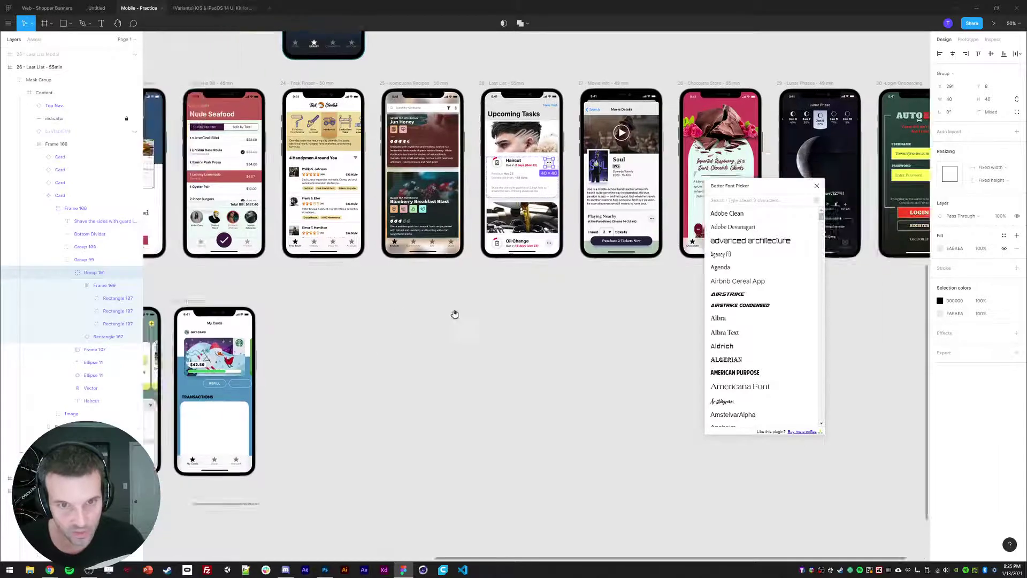
{"action": "left_click_drag", "start_coordinate": [668, 101], "coordinate": [605, 294]}
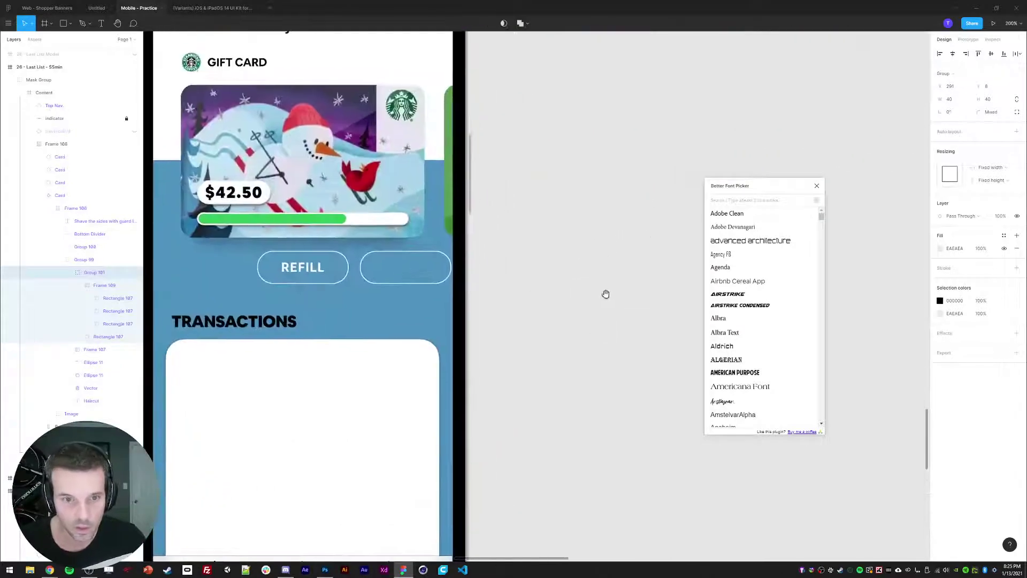
{"action": "left_click", "coordinate": [401, 286], "text": "ctrl"}
{"action": "key", "text": "ctrl+v"}
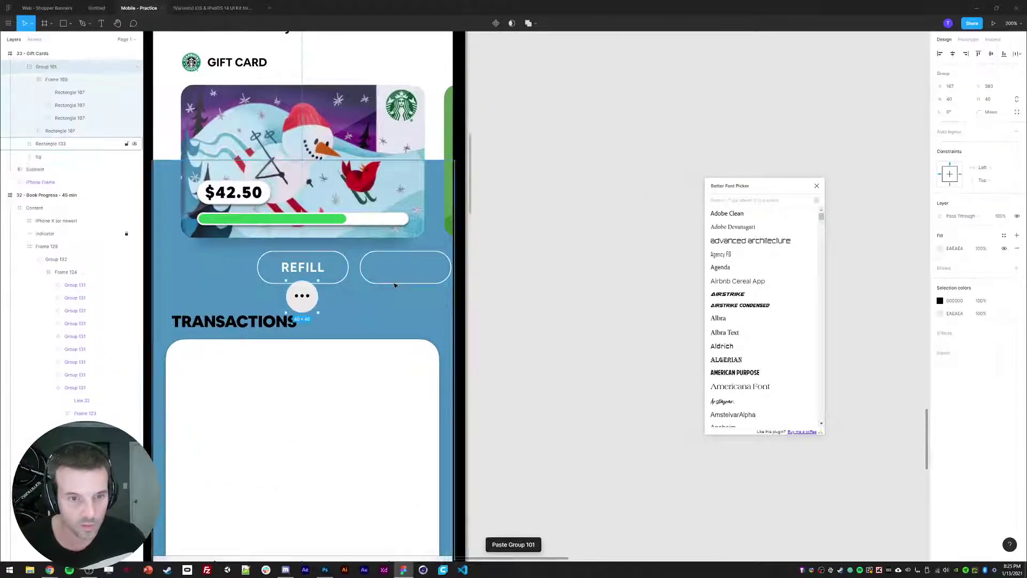
Delete the pasted three-dot button, including its dots frame and circle, from the Gift Cards screen
{"action": "left_click", "coordinate": [302, 296], "text": "ctrl"}
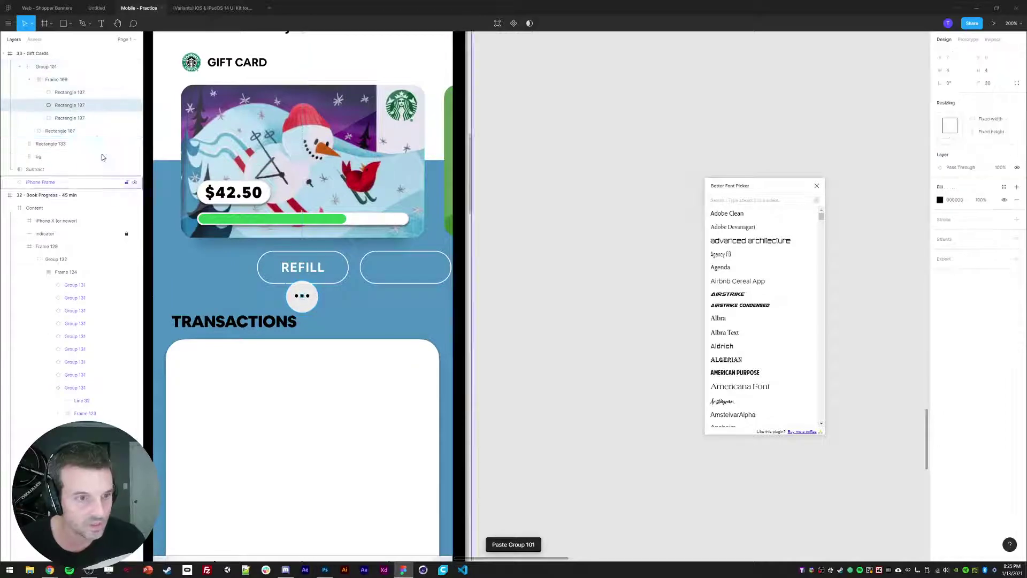
{"action": "left_click", "coordinate": [56, 80]}
{"action": "key", "text": "Delete"}
{"action": "key", "text": "Delete"}
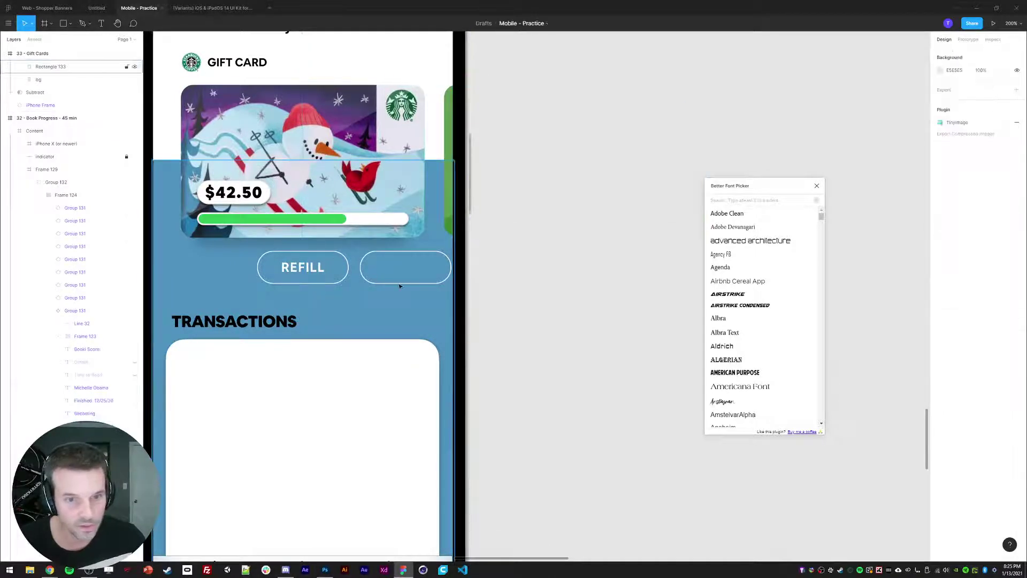
Lock the blue background rectangle behind the gift card and the buttons
{"action": "left_click", "coordinate": [399, 256]}
{"action": "scroll", "coordinate": [570, 268], "scroll_direction": "left", "scroll_amount": 3}
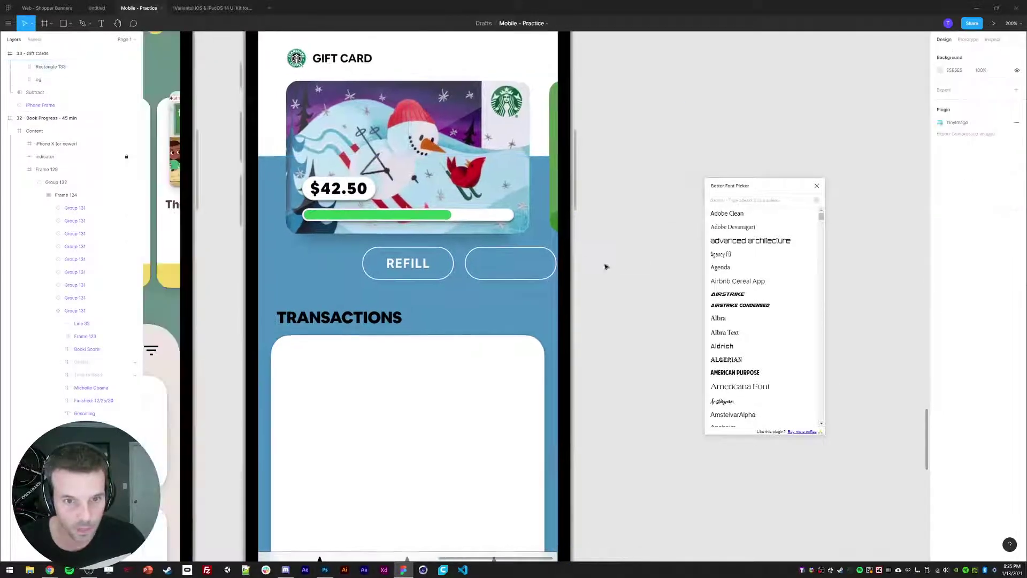
{"action": "left_click", "coordinate": [498, 267]}
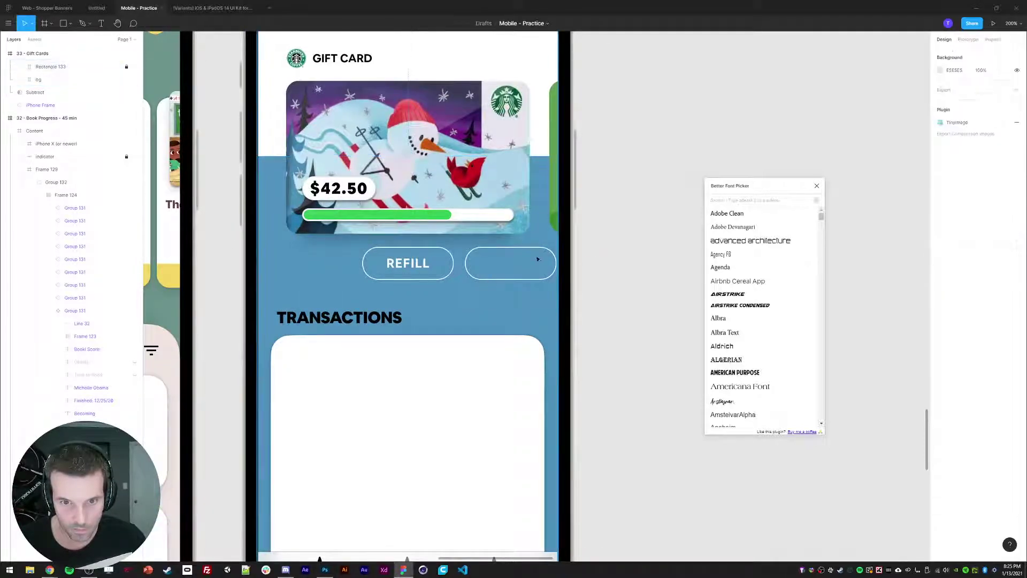
Paste the three-dot frame into the empty outlined button beside REFILL
{"action": "left_click", "coordinate": [423, 269], "text": "ctrl"}
{"action": "scroll", "coordinate": [52, 123], "scroll_direction": "up", "scroll_amount": 2}
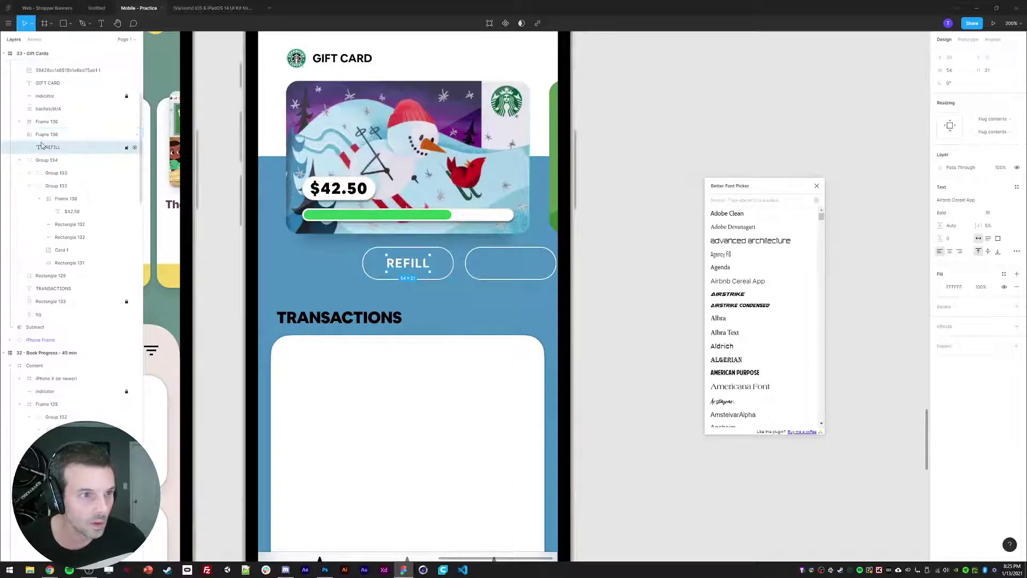
{"action": "left_click", "coordinate": [40, 125]}
{"action": "key", "text": "ctrl+v"}
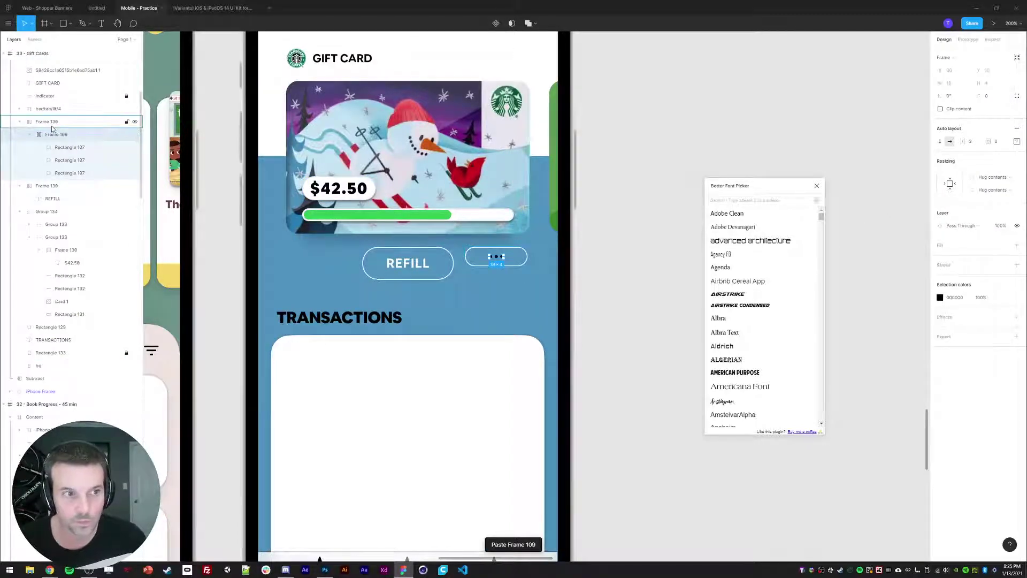
{"action": "key", "text": "Escape"}
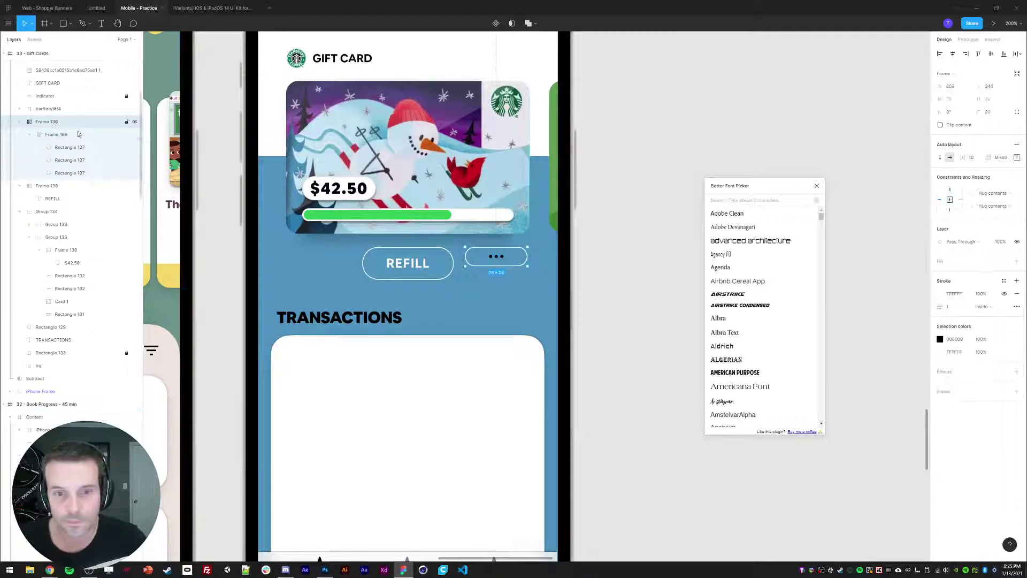
Set the three-dot button's top and bottom padding to 20 and its corner radius to 40
{"action": "left_click", "coordinate": [1017, 156]}
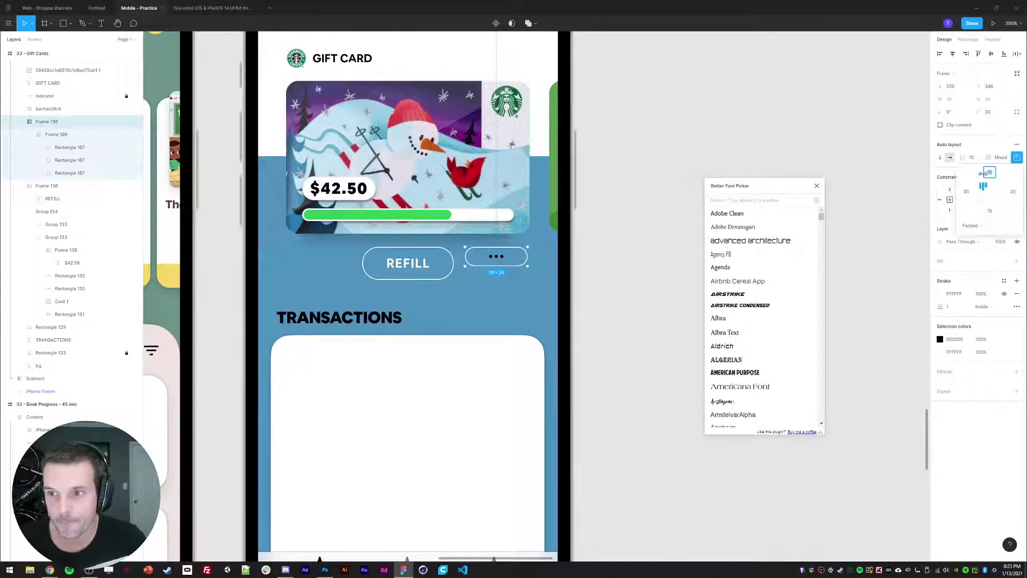
{"action": "left_click", "coordinate": [989, 212]}
{"action": "key", "text": "shift+Up"}
{"action": "key", "text": "Up"}
{"action": "key", "text": "Up"}
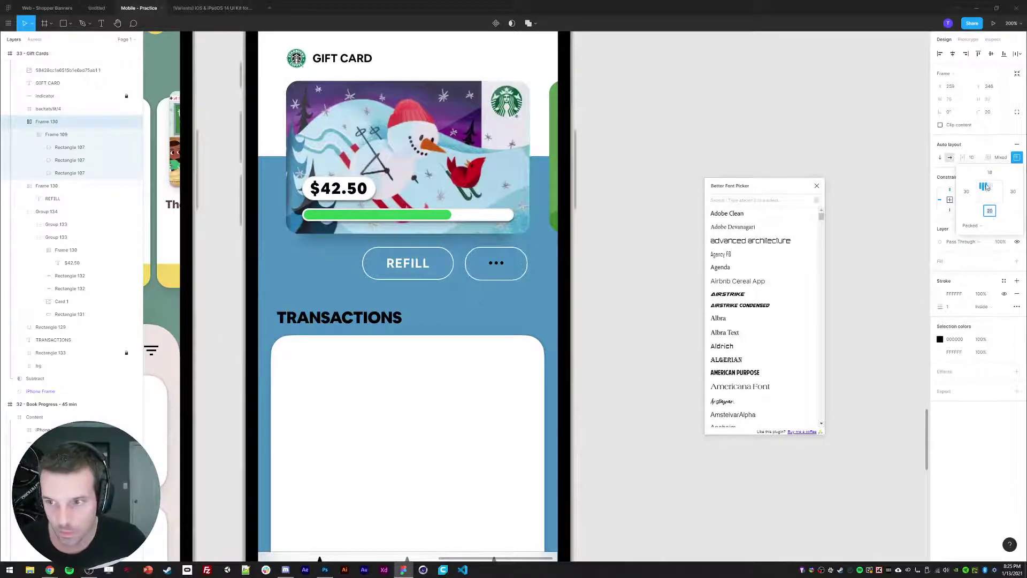
{"action": "left_click", "coordinate": [991, 173]}
{"action": "key", "text": "Up"}
{"action": "key", "text": "Up"}
{"action": "left_click", "coordinate": [985, 109]}
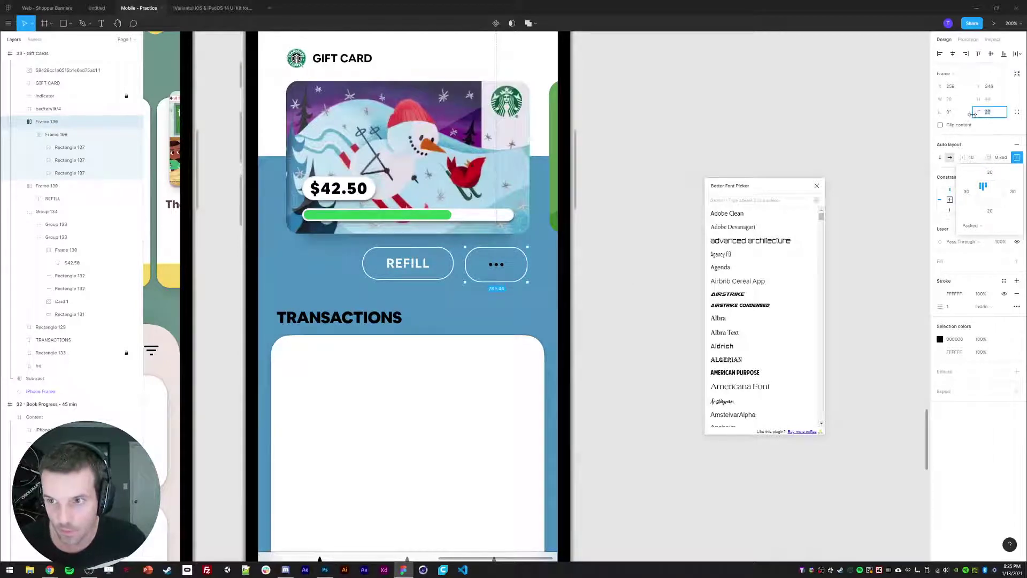
{"action": "type", "text": "40"}
{"action": "key", "text": "Return"}
Move the three-dot button over the end of REFILL and set its top padding to 19 and bottom padding to 18
{"action": "left_click_drag", "start_coordinate": [491, 266], "coordinate": [437, 266]}
{"action": "left_click", "coordinate": [990, 173]}
{"action": "key", "text": "Down"}
{"action": "key", "text": "Down"}
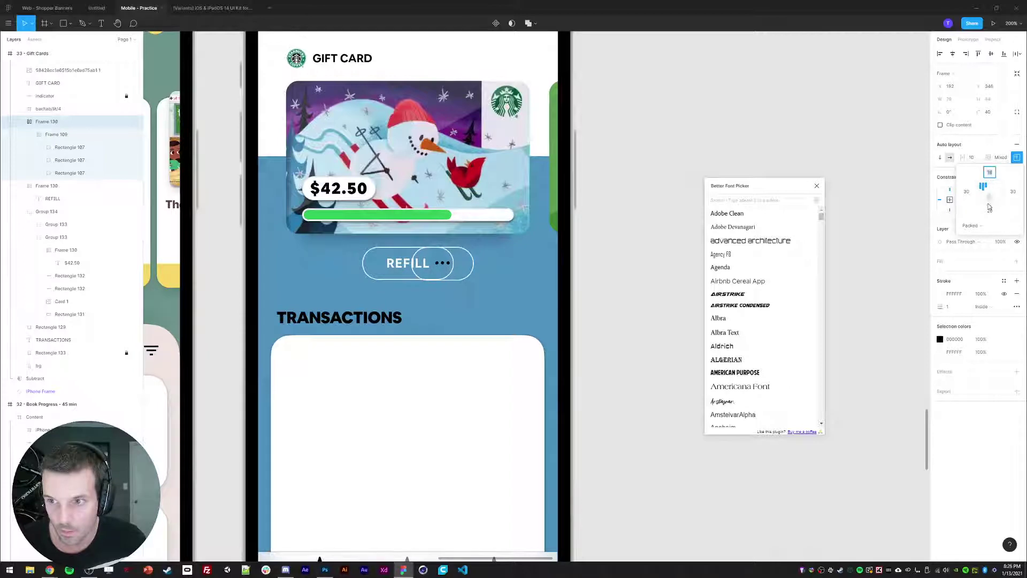
{"action": "key", "text": "Up"}
{"action": "left_click", "coordinate": [992, 211]}
{"action": "key", "text": "Down"}
{"action": "key", "text": "Down"}
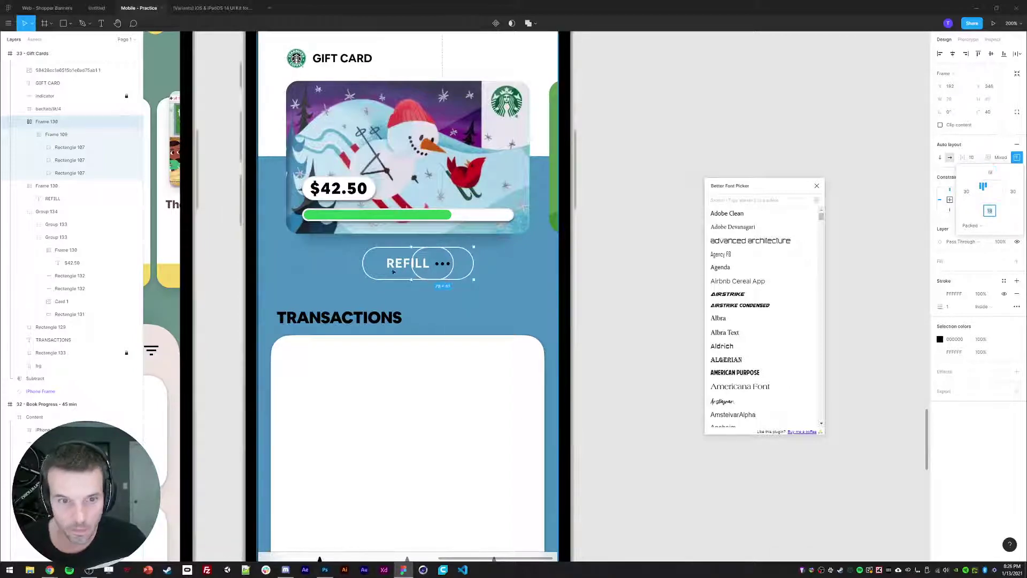
Change the color of the dots inside the three-dot button to white (FFFFFF)
{"action": "left_click", "coordinate": [51, 137]}
{"action": "left_click", "coordinate": [941, 297]}
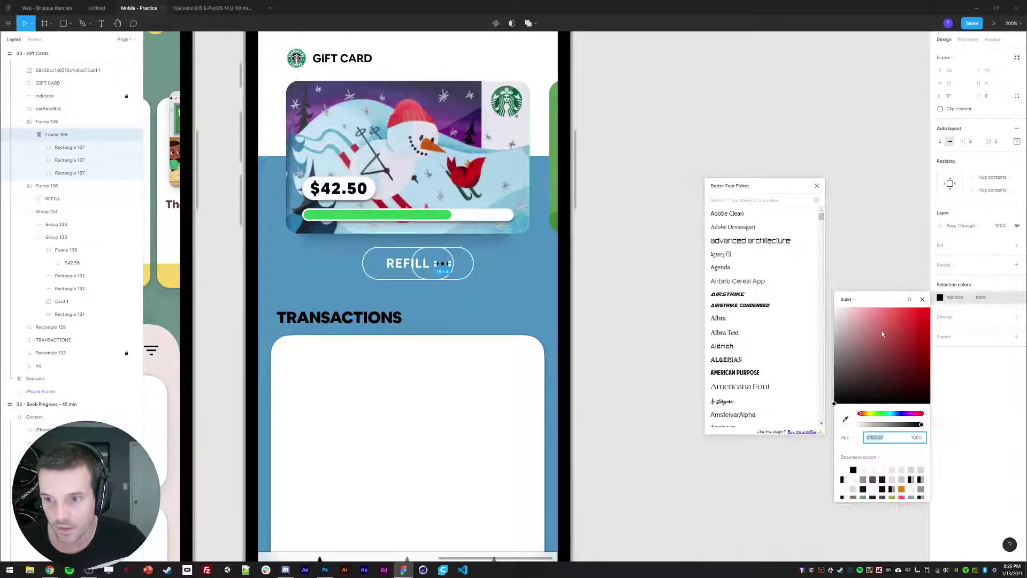
{"action": "left_click_drag", "start_coordinate": [883, 336], "coordinate": [922, 301]}
{"action": "left_click", "coordinate": [921, 298]}
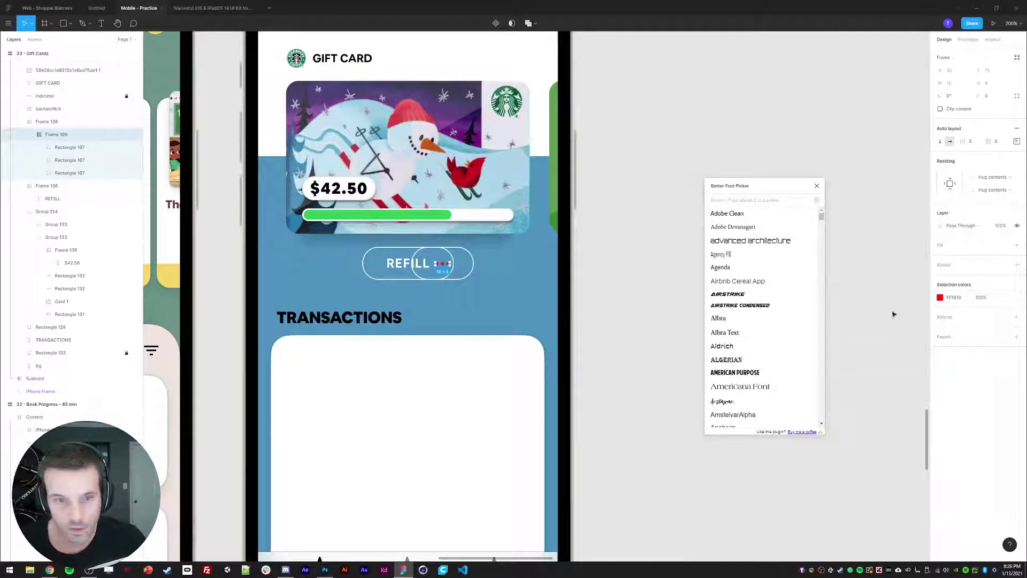
{"action": "left_click", "coordinate": [941, 297]}
{"action": "left_click", "coordinate": [835, 305]}
{"action": "left_click", "coordinate": [922, 299]}
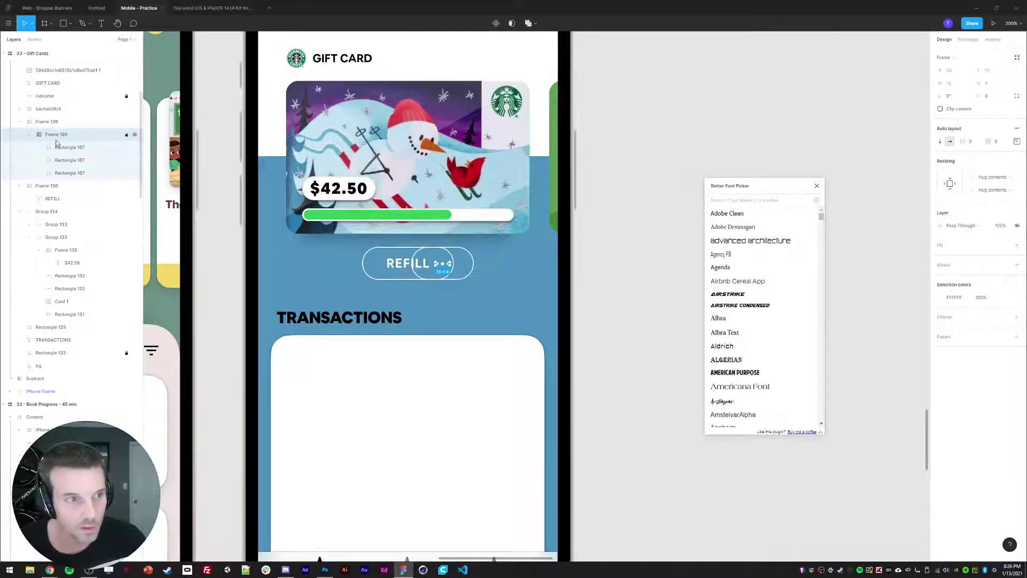
Narrow the three-dot button to a 41 × 41 circle and center the dots within its auto layout
{"action": "left_click", "coordinate": [417, 266]}
{"action": "left_click_drag", "start_coordinate": [412, 265], "coordinate": [439, 262]}
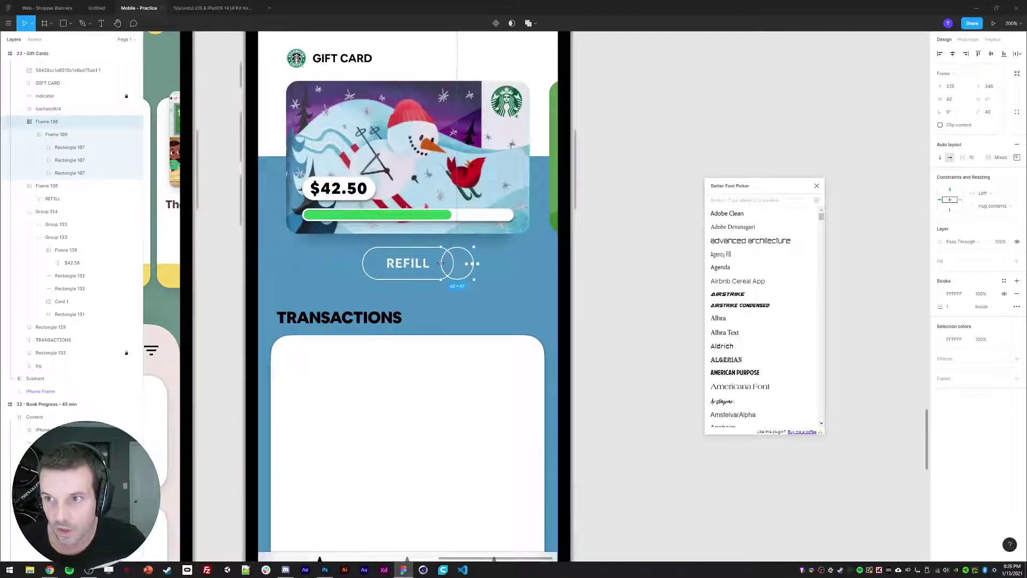
{"action": "key", "text": "Return"}
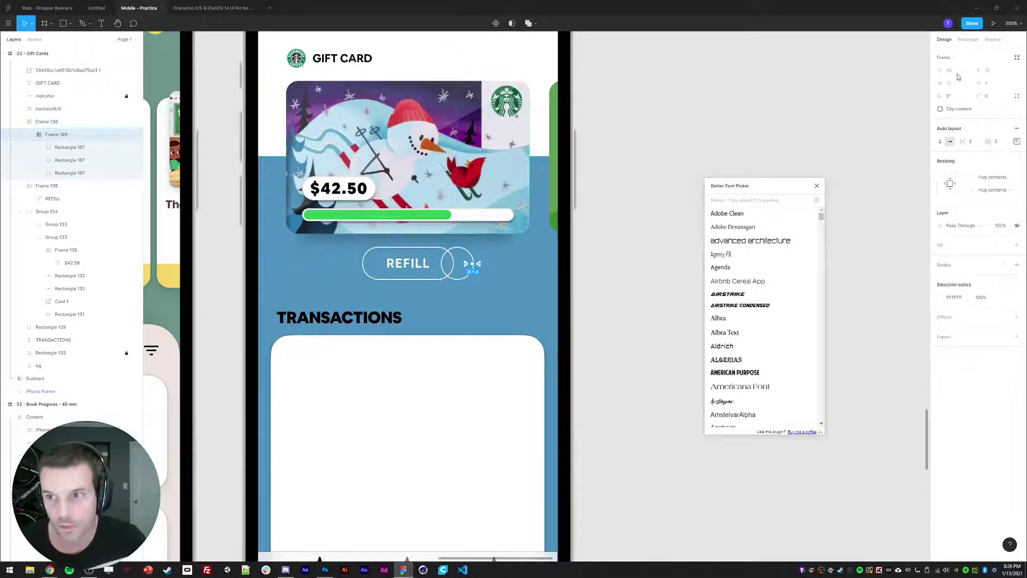
{"action": "left_click", "coordinate": [1016, 140]}
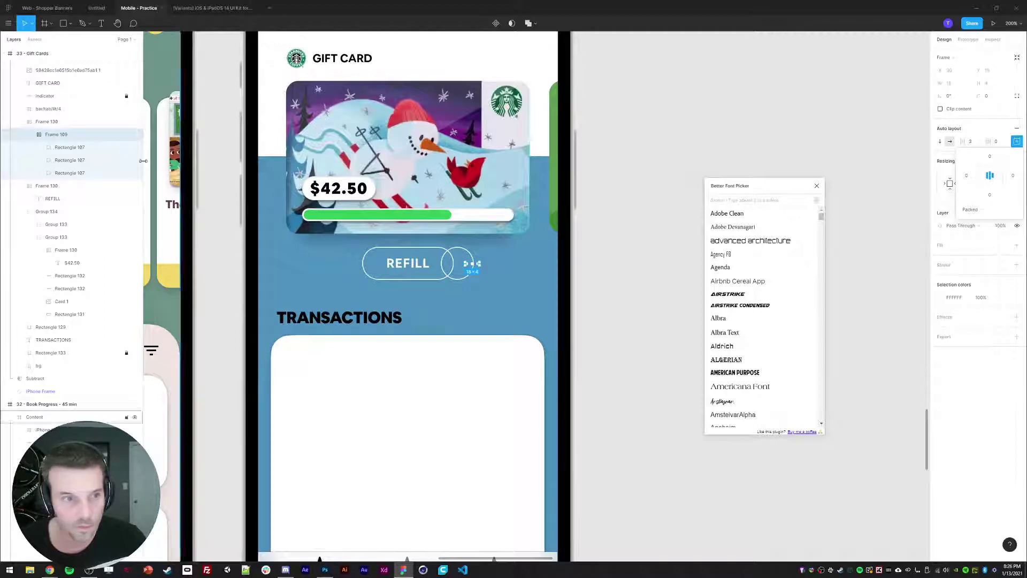
{"action": "left_click", "coordinate": [53, 122]}
{"action": "left_click", "coordinate": [1017, 157]}
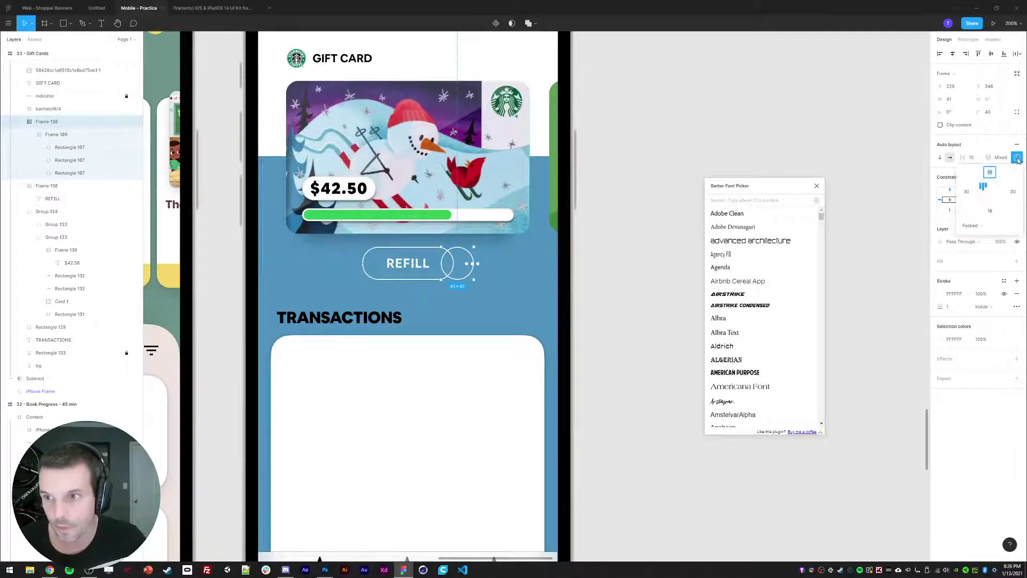
{"action": "left_click", "coordinate": [989, 194]}
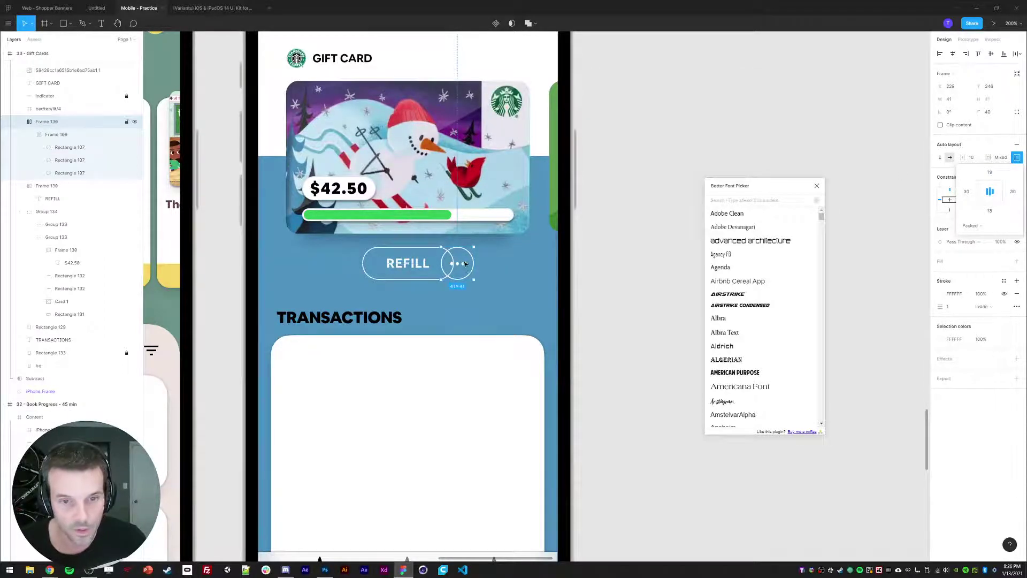
Move the three-dot button to the right of REFILL, leaving a gap between the two buttons
{"action": "left_click_drag", "start_coordinate": [464, 264], "coordinate": [479, 266]}
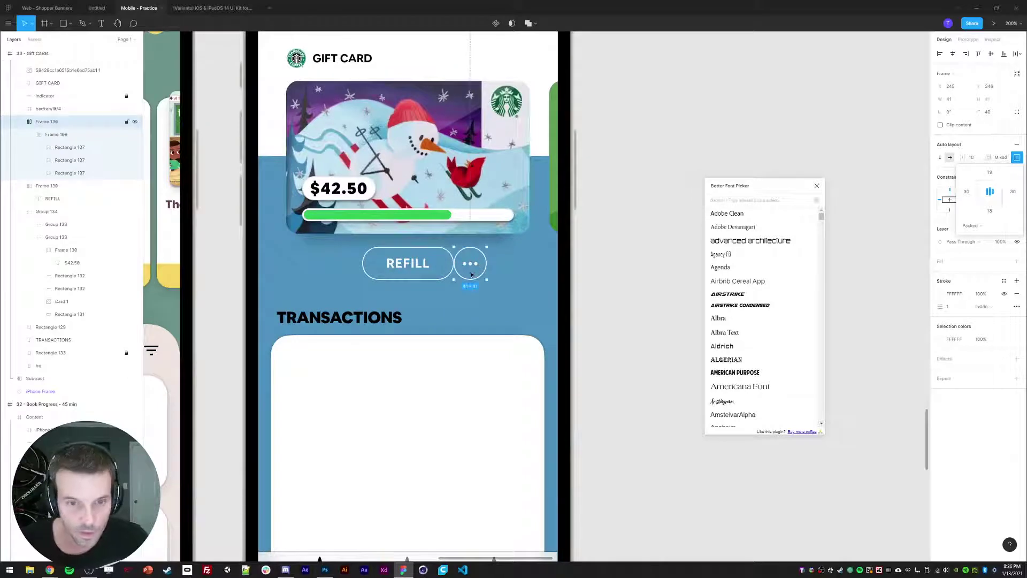
{"action": "key", "text": "Left"}
{"action": "key", "text": "shift+Right"}
{"action": "key", "text": "shift+Right"}
Shift the REFILL and three-dot buttons together to the right so they sit under the gift card's right end
{"action": "left_click", "coordinate": [410, 263], "text": "shift"}
{"action": "left_click_drag", "start_coordinate": [409, 263], "coordinate": [482, 288]}
{"action": "key", "text": "shift+Down"}
{"action": "key", "text": "shift+Down"}
{"action": "left_click", "coordinate": [600, 261]}
{"action": "key", "text": "ctrl+minus"}
{"action": "left_click_drag", "start_coordinate": [622, 264], "coordinate": [623, 270]}
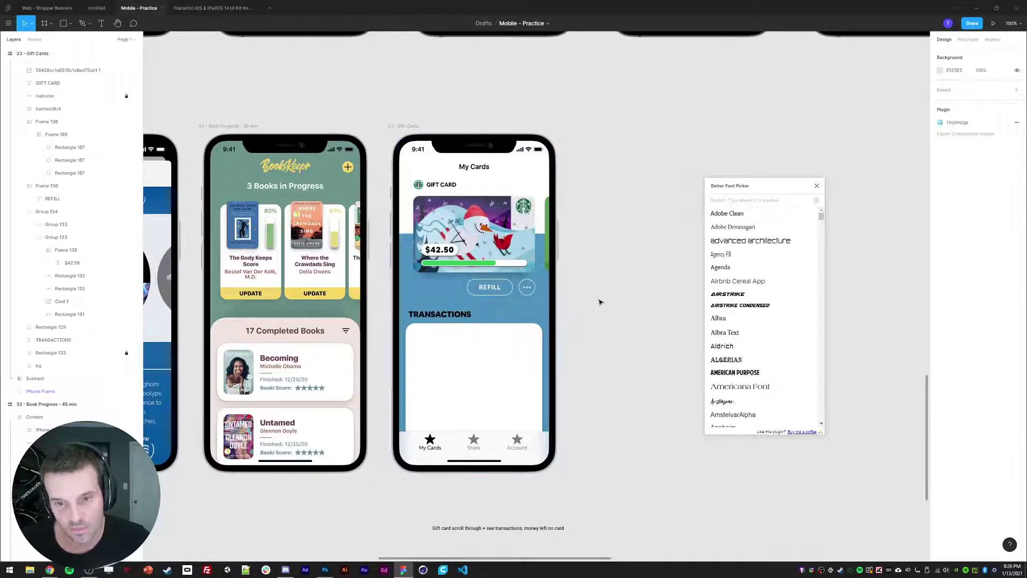
Copy the plus icon from the BookKeepr screen's header and paste it into the Gift Cards screen
{"action": "scroll", "coordinate": [598, 295], "scroll_direction": "down", "scroll_amount": 1}
{"action": "scroll", "coordinate": [610, 293], "scroll_direction": "up", "scroll_amount": 1}
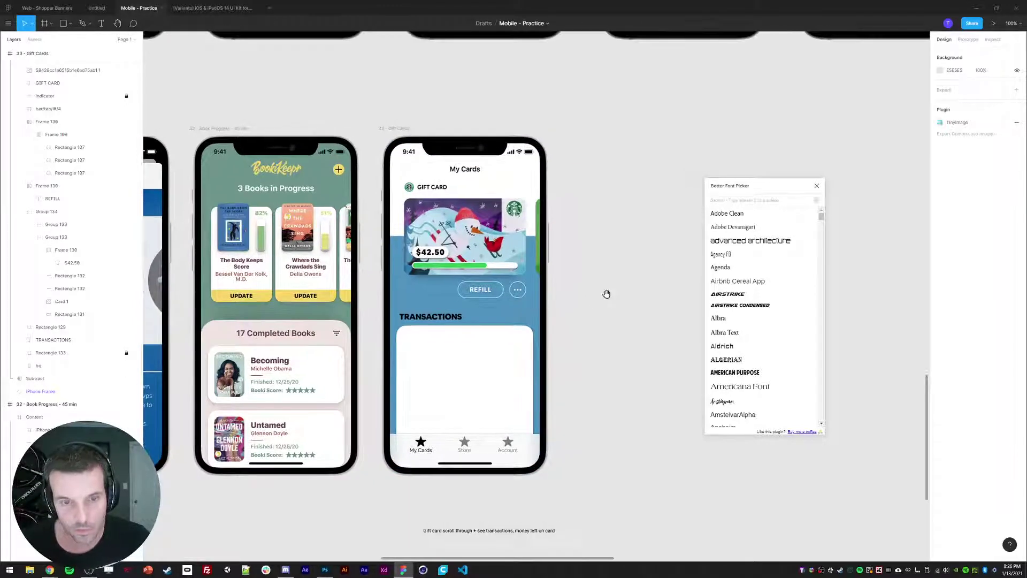
{"action": "left_click", "coordinate": [338, 171]}
{"action": "left_click", "coordinate": [339, 170]}
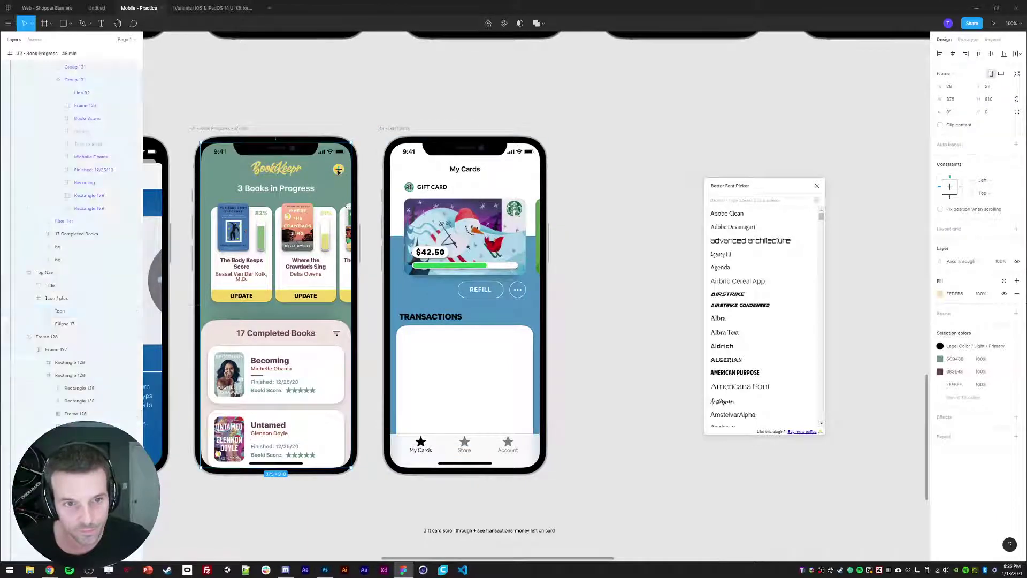
{"action": "left_click", "coordinate": [338, 170]}
{"action": "left_click", "coordinate": [470, 175]}
{"action": "key", "text": "ctrl+v"}
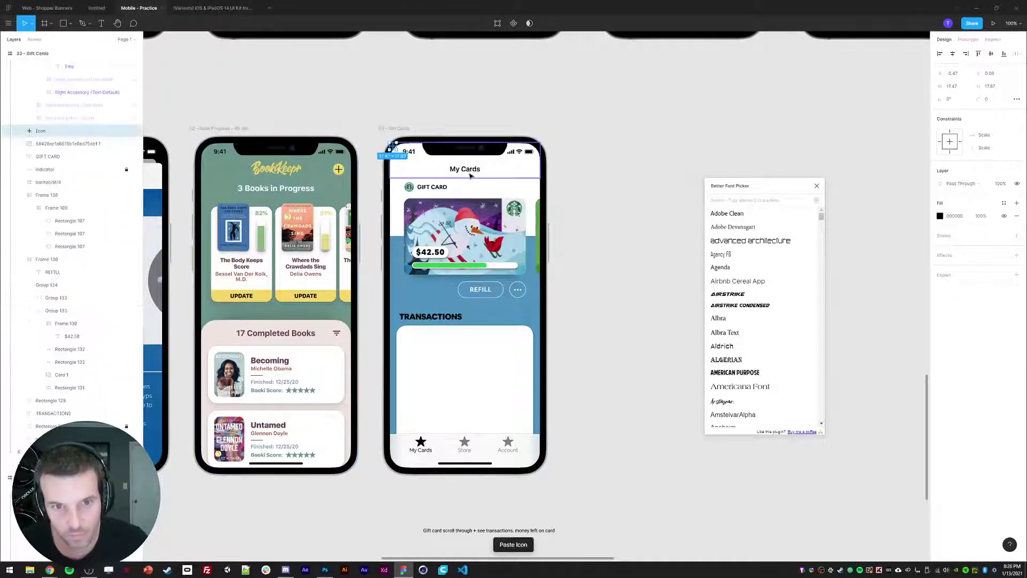
Position the plus icon in the header's right corner, level with the My Cards title
{"action": "left_click_drag", "start_coordinate": [391, 147], "coordinate": [406, 153]}
{"action": "key", "text": "shift+Right"}
{"action": "key", "text": "shift+Right"}
{"action": "key", "text": "shift+Right"}
{"action": "key", "text": "shift+Right"}
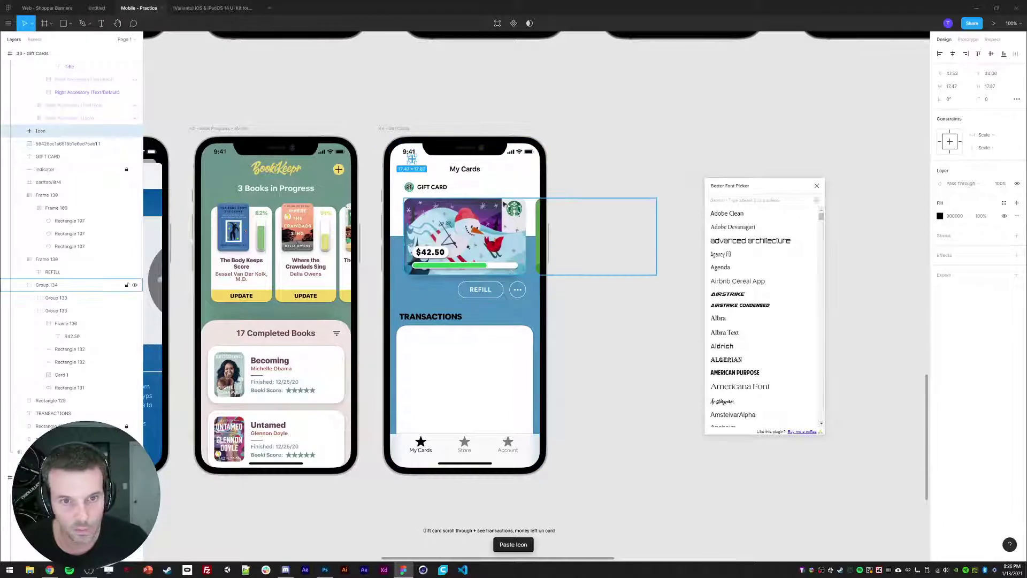
{"action": "key", "text": "shift+Down"}
{"action": "key", "text": "shift+Down"}
{"action": "key", "text": "shift+Down"}
{"action": "key", "text": "shift+Down"}
{"action": "key", "text": "shift+Right"}
{"action": "key", "text": "shift+Right"}
{"action": "key", "text": "shift+Right"}
{"action": "key", "text": "shift+Right"}
{"action": "key", "text": "shift+Right"}
{"action": "key", "text": "shift+Right"}
{"action": "key", "text": "shift+Right"}
{"action": "key", "text": "shift+Right"}
{"action": "key", "text": "shift+Right"}
{"action": "key", "text": "shift+Right"}
{"action": "key", "text": "shift+Right"}
{"action": "key", "text": "shift+Right"}
{"action": "key", "text": "shift+Right"}
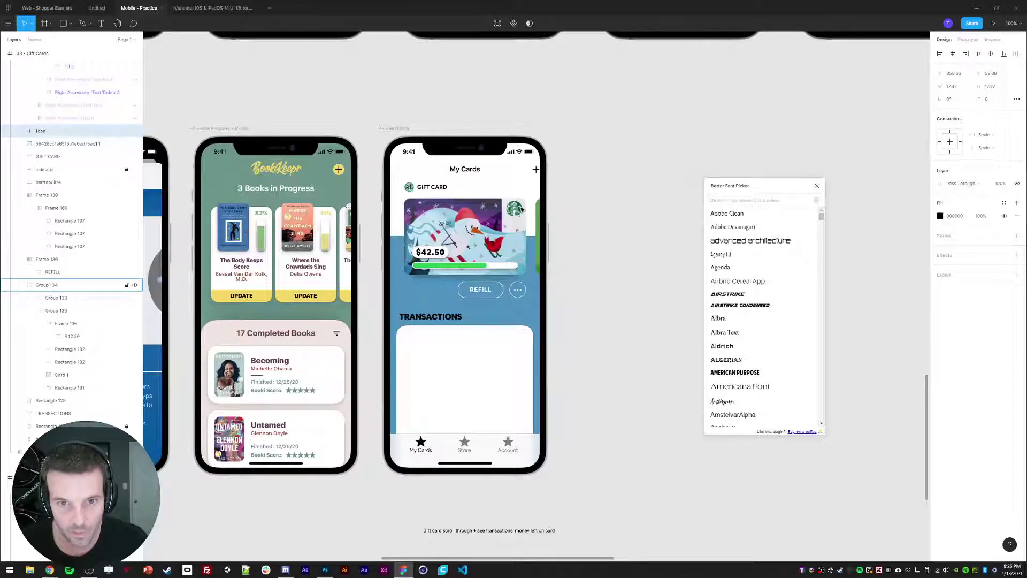
{"action": "key", "text": "shift+Left"}
{"action": "left_click", "coordinate": [603, 181]}
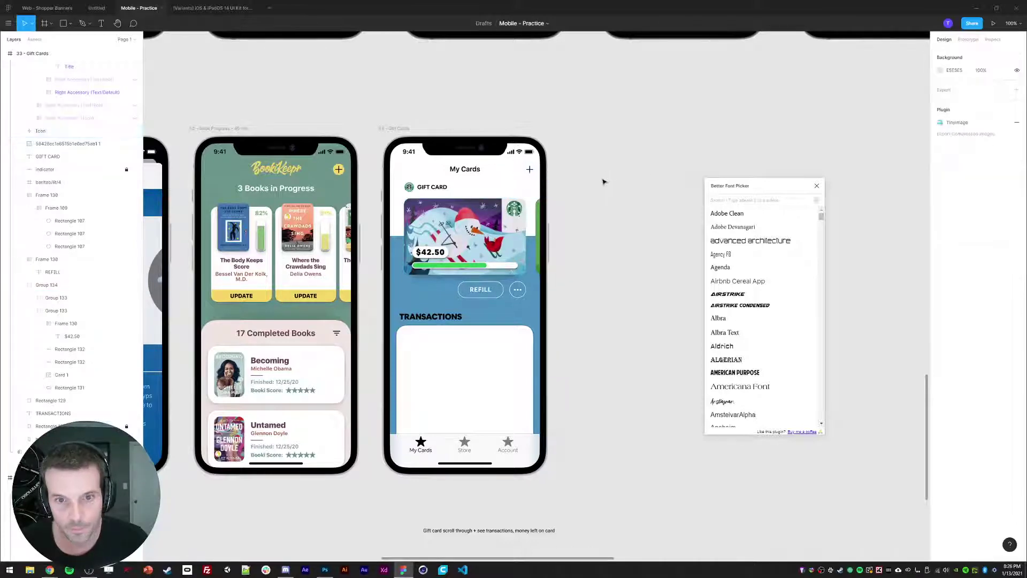
{"action": "scroll", "coordinate": [590, 191], "scroll_direction": "up", "scroll_amount": 2}
{"action": "scroll", "coordinate": [579, 200], "scroll_direction": "left", "scroll_amount": 1}
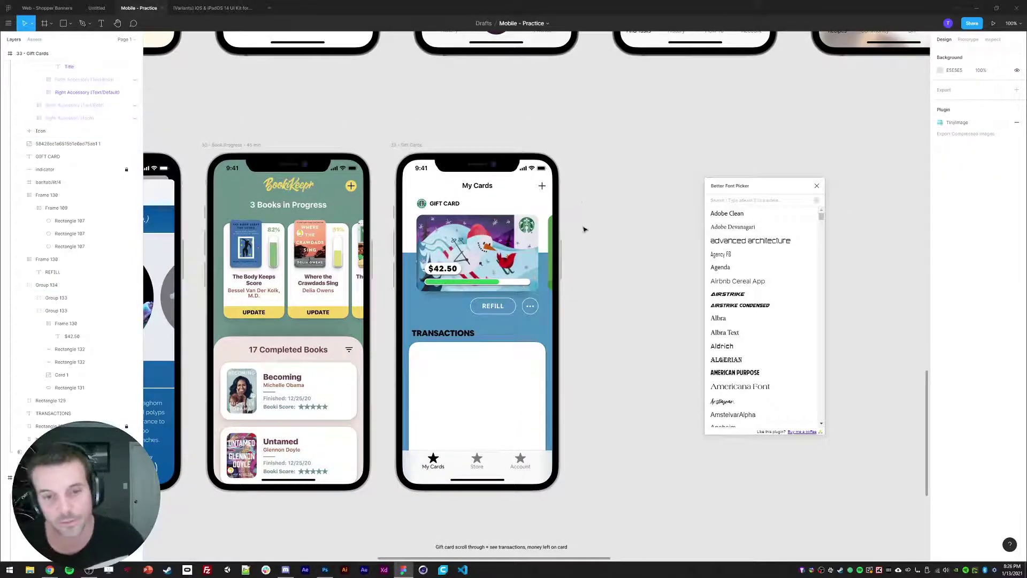
{"action": "scroll", "coordinate": [642, 326], "scroll_direction": "down", "scroll_amount": 1}
{"action": "scroll", "coordinate": [642, 326], "scroll_direction": "left", "scroll_amount": 1}
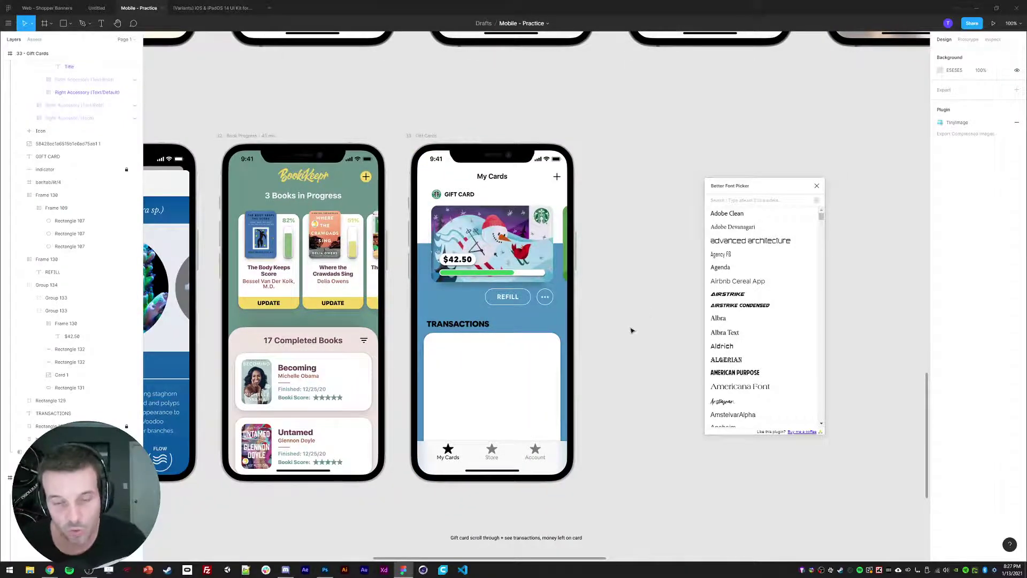
{"action": "scroll", "coordinate": [642, 310], "scroll_direction": "down", "scroll_amount": 1}
{"action": "scroll", "coordinate": [642, 311], "scroll_direction": "left", "scroll_amount": 1}
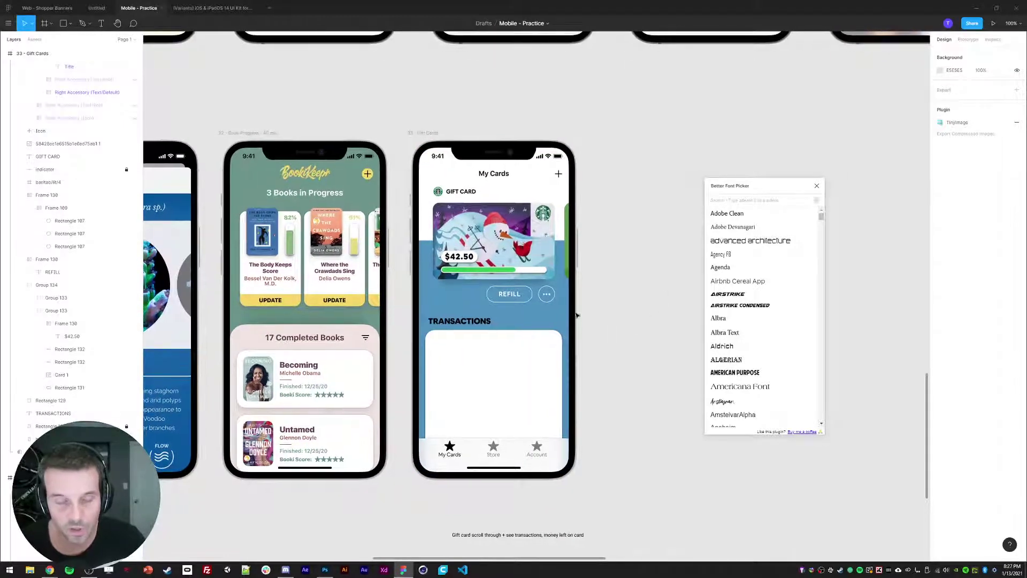
Center the REFILL button horizontally on the Gift Cards screen
{"action": "left_click", "coordinate": [515, 293], "text": "ctrl"}
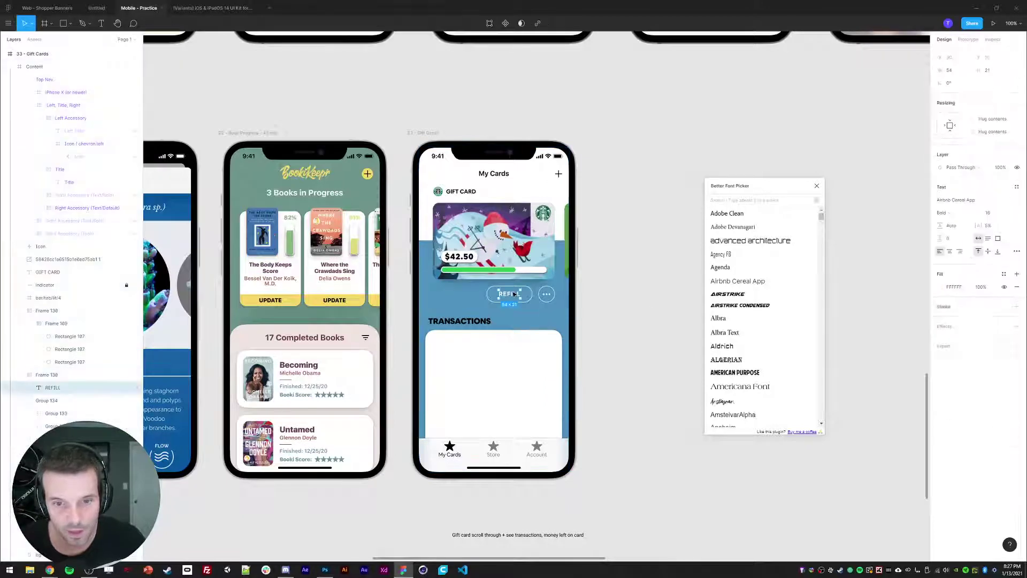
{"action": "left_click", "coordinate": [47, 376]}
{"action": "left_click", "coordinate": [953, 54]}
{"action": "left_click", "coordinate": [717, 139]}
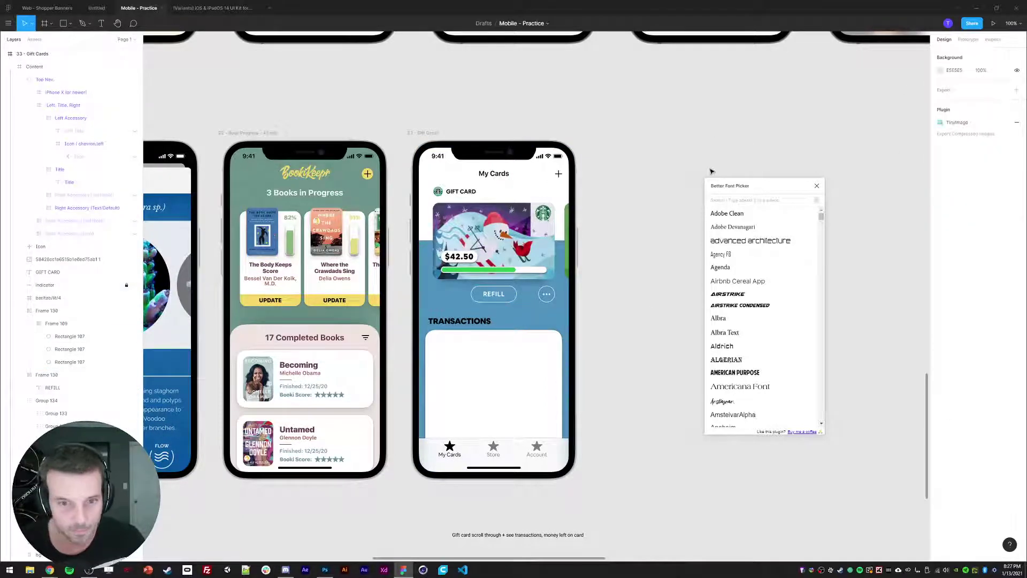
Try moving the three-dot button upward toward the gift card, and undo the move
{"action": "left_click", "coordinate": [547, 293], "text": "ctrl"}
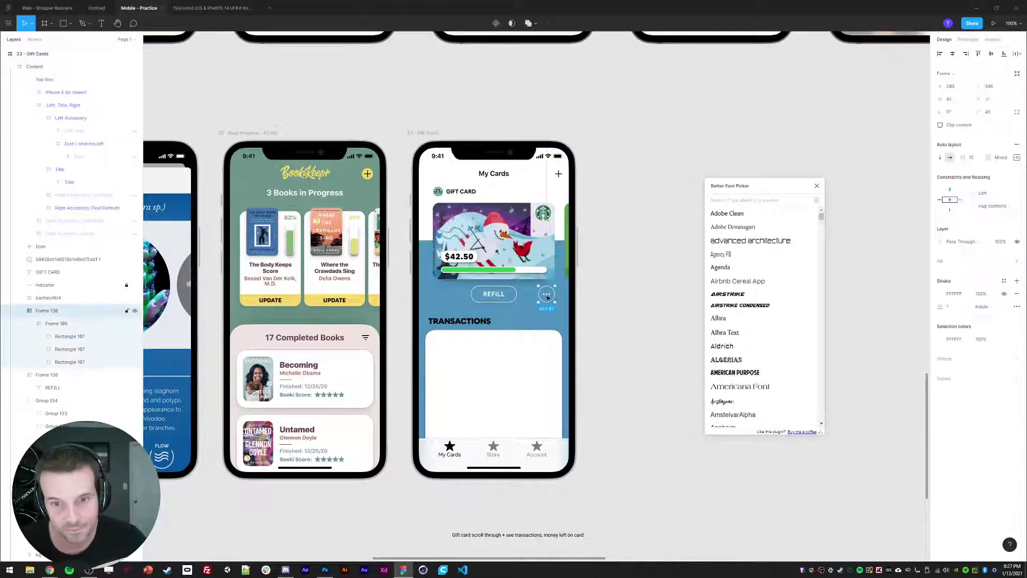
{"action": "left_click_drag", "start_coordinate": [546, 244], "coordinate": [546, 207]}
{"action": "key", "text": "ctrl+z"}
{"action": "left_click", "coordinate": [40, 310]}
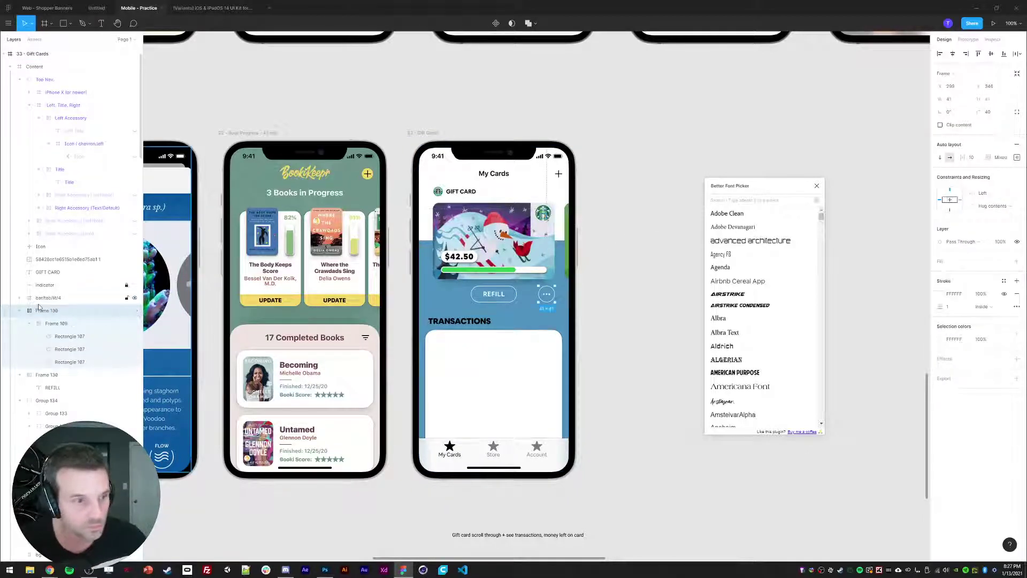
{"action": "key", "text": "shift+Up"}
{"action": "key", "text": "shift+Up"}
{"action": "key", "text": "shift+Up"}
{"action": "key", "text": "shift+Up"}
{"action": "key", "text": "shift+Up"}
{"action": "key", "text": "shift+Up"}
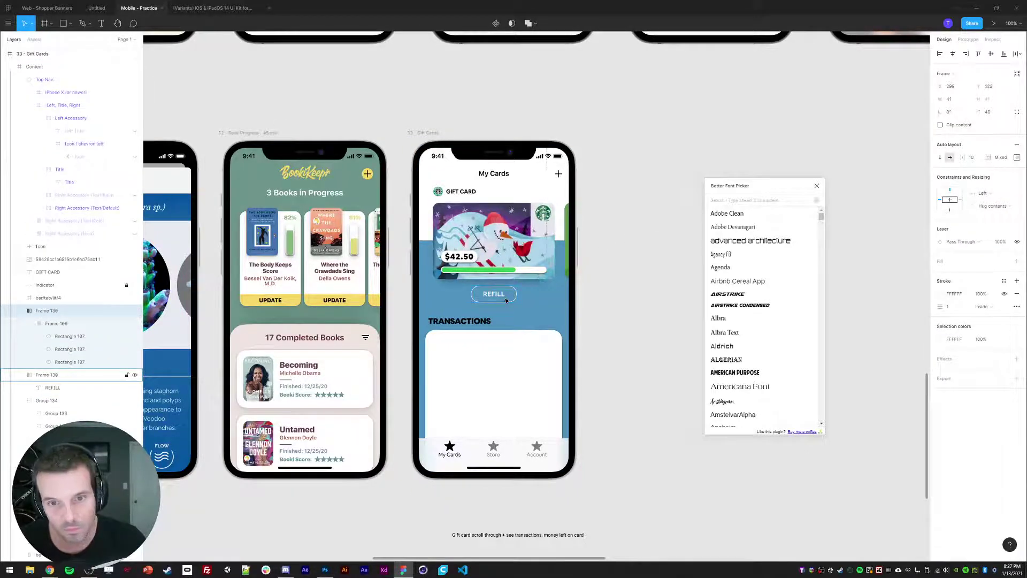
{"action": "key", "text": "ctrl+z"}
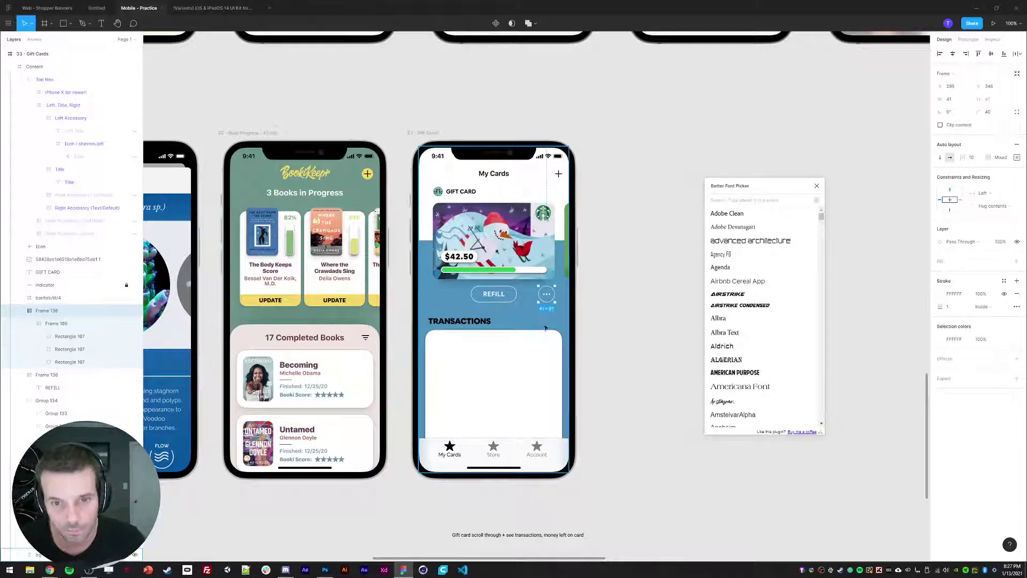
{"action": "left_click", "coordinate": [621, 296]}
{"action": "scroll", "coordinate": [634, 292], "scroll_direction": "down", "scroll_amount": 1}
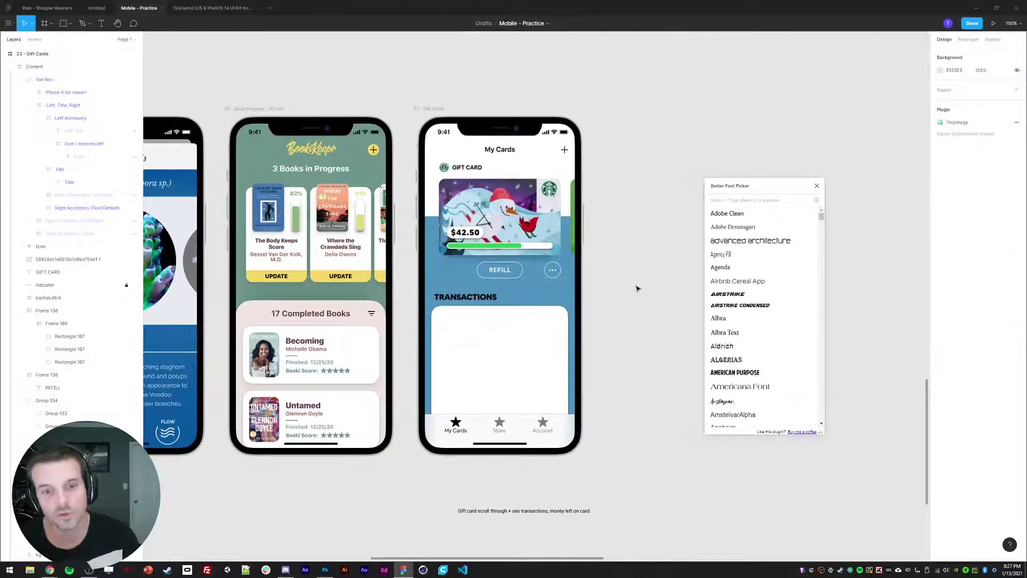
{"action": "left_click", "coordinate": [534, 357]}
{"action": "scroll", "coordinate": [616, 338], "scroll_direction": "down", "scroll_amount": 1}
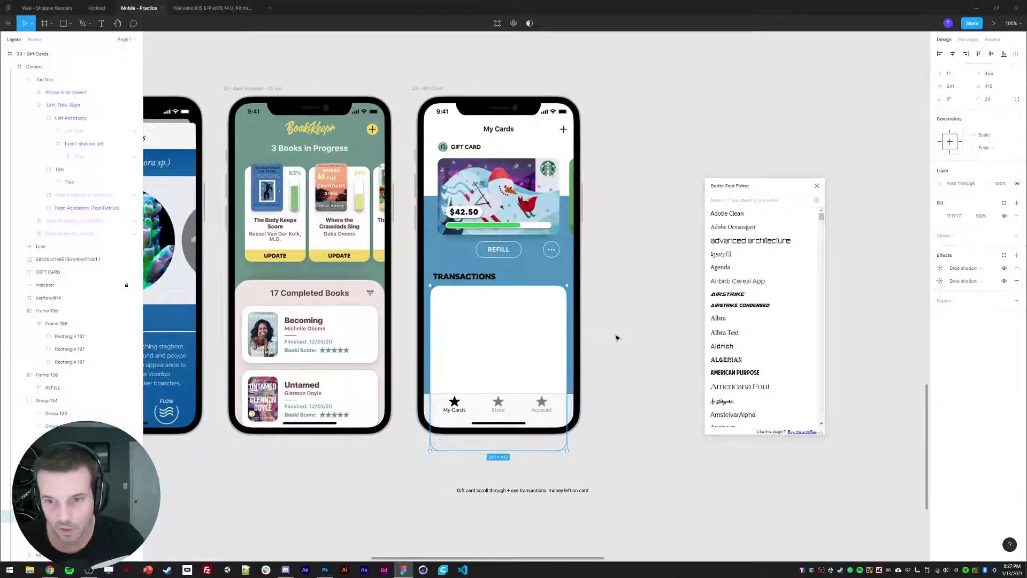
{"action": "left_click_drag", "start_coordinate": [639, 320], "coordinate": [646, 325]}
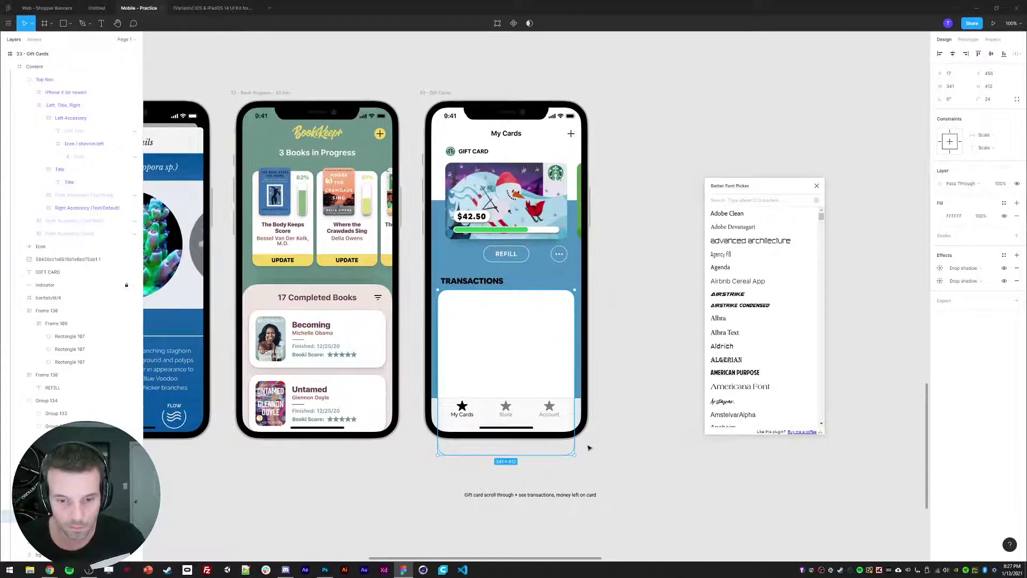
{"action": "left_click", "coordinate": [621, 321]}
{"action": "left_click_drag", "start_coordinate": [617, 286], "coordinate": [622, 290]}
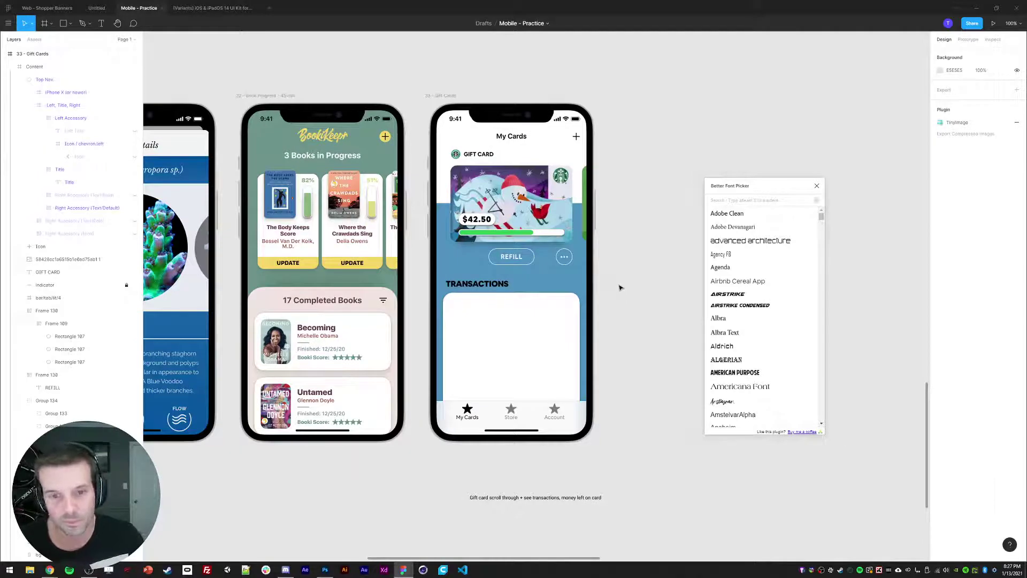
Collapse the button and card layer groups, then unlock the blue background rectangle and select it on the Gift Cards screen
{"action": "left_click", "coordinate": [562, 157], "text": "ctrl"}
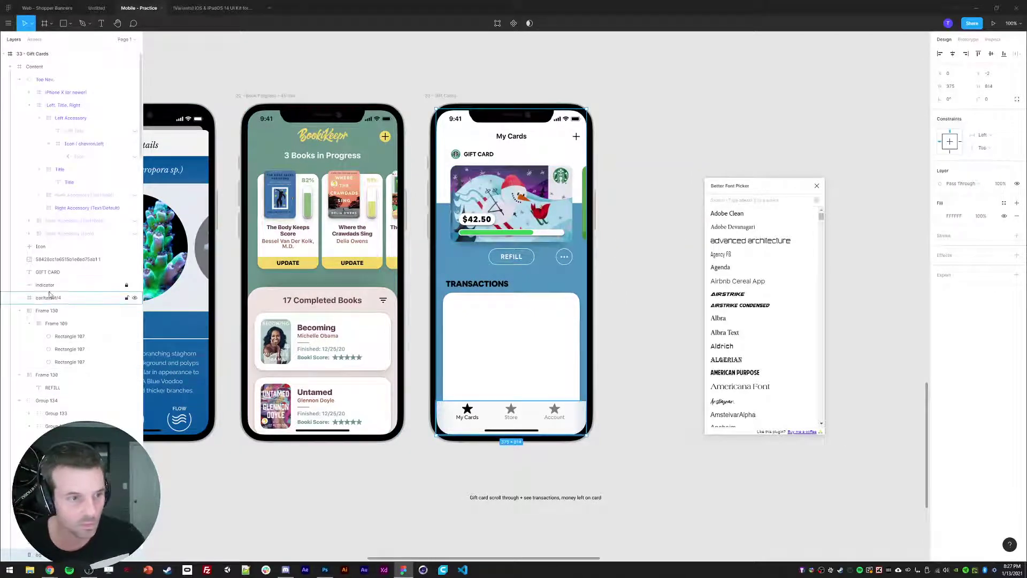
{"action": "left_click", "coordinate": [20, 310]}
{"action": "left_click", "coordinate": [19, 348]}
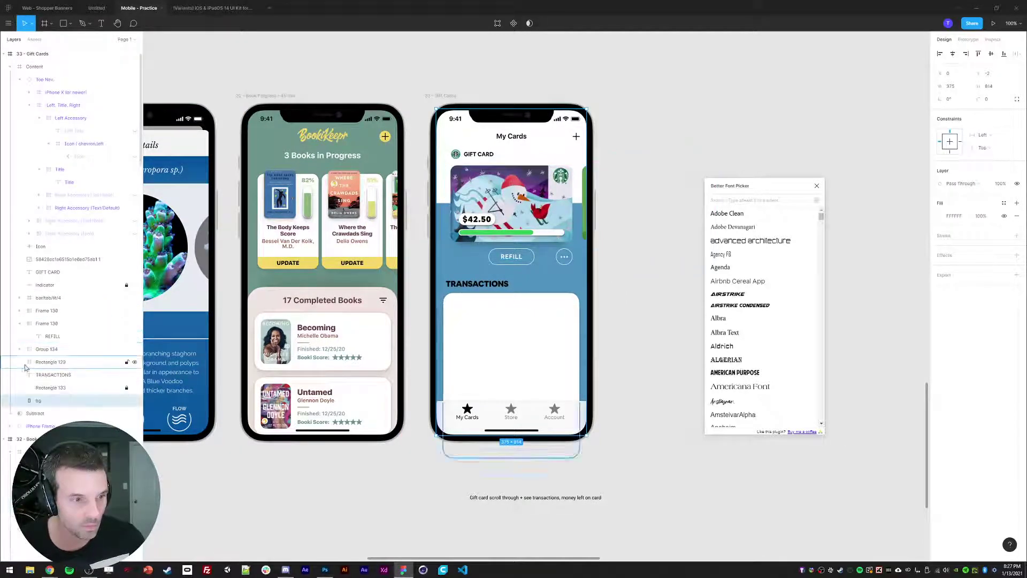
{"action": "left_click", "coordinate": [127, 388]}
{"action": "left_click", "coordinate": [107, 387]}
{"action": "left_click_drag", "start_coordinate": [485, 201], "coordinate": [435, 201]}
{"action": "left_click", "coordinate": [671, 304]}
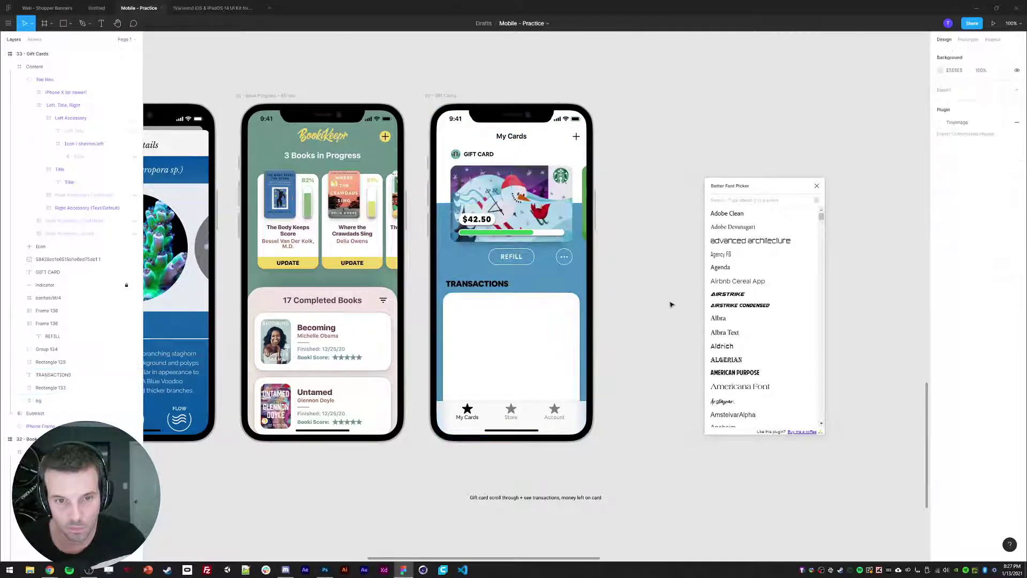
{"action": "left_click", "coordinate": [442, 256]}
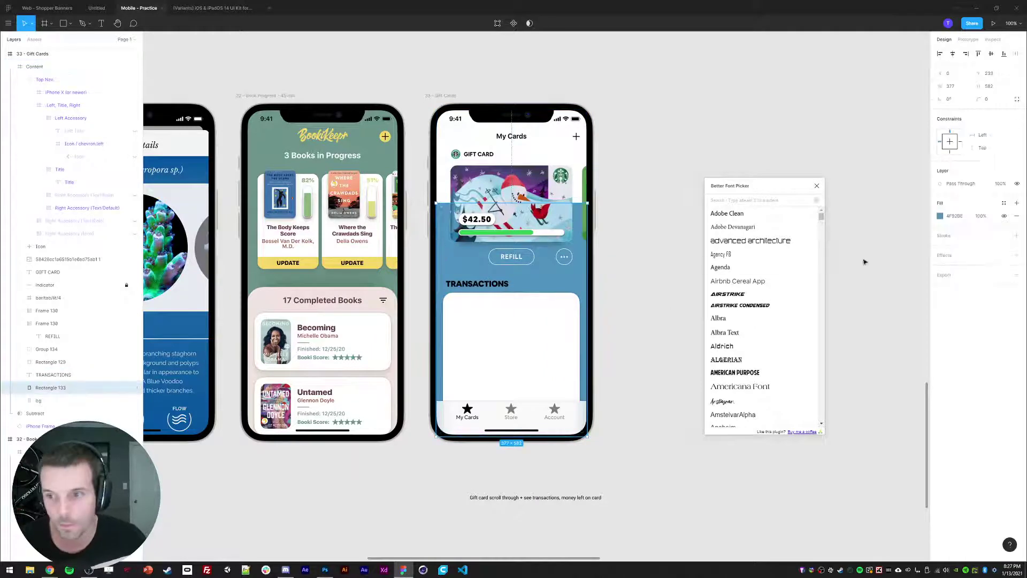
{"action": "left_click", "coordinate": [940, 220]}
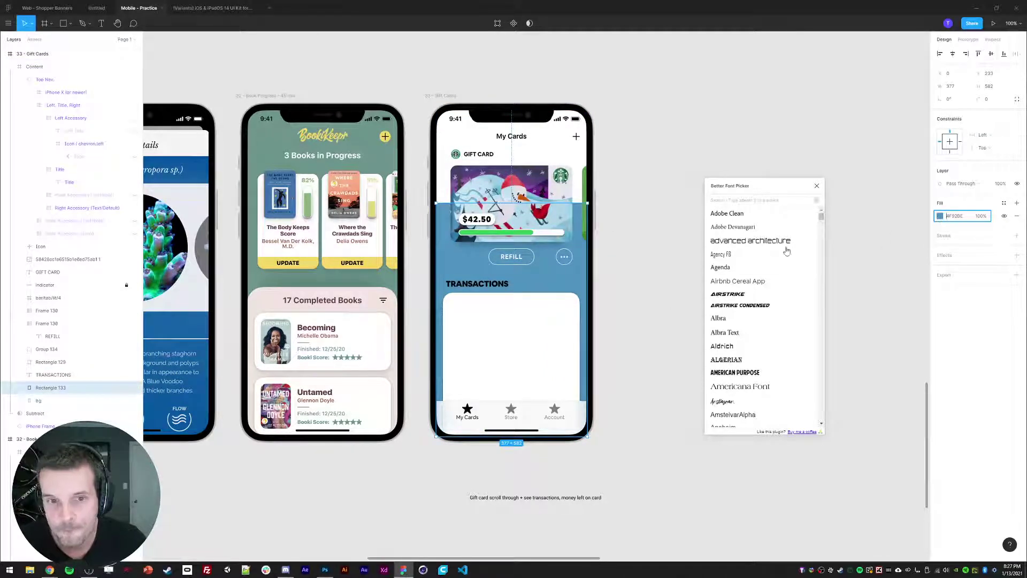
Duplicate the gift card image and enlarge the copy to about 924 × 581 so it covers the blue background area
{"action": "left_click", "coordinate": [477, 185], "text": "ctrl"}
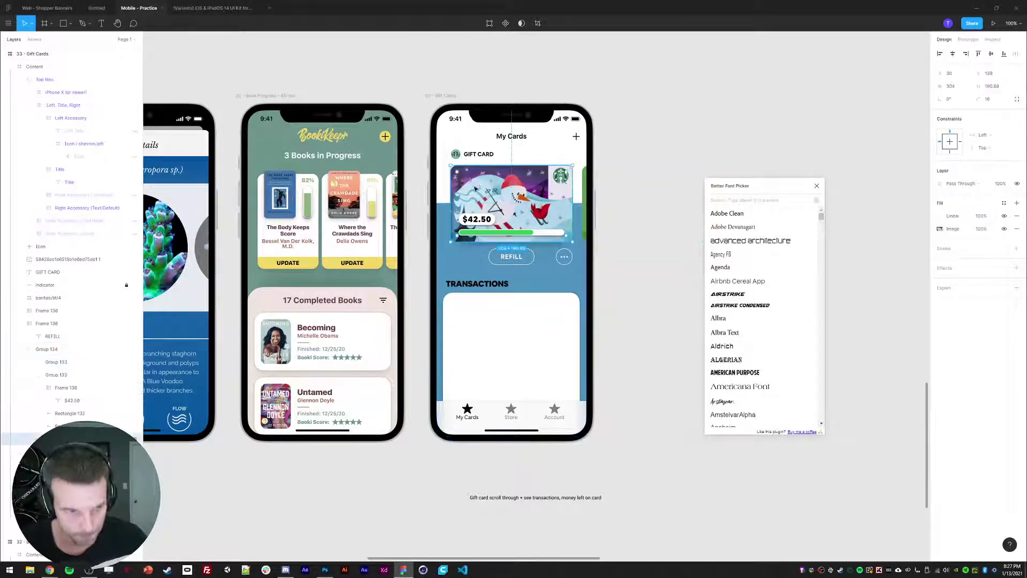
{"action": "key", "text": "ctrl+v"}
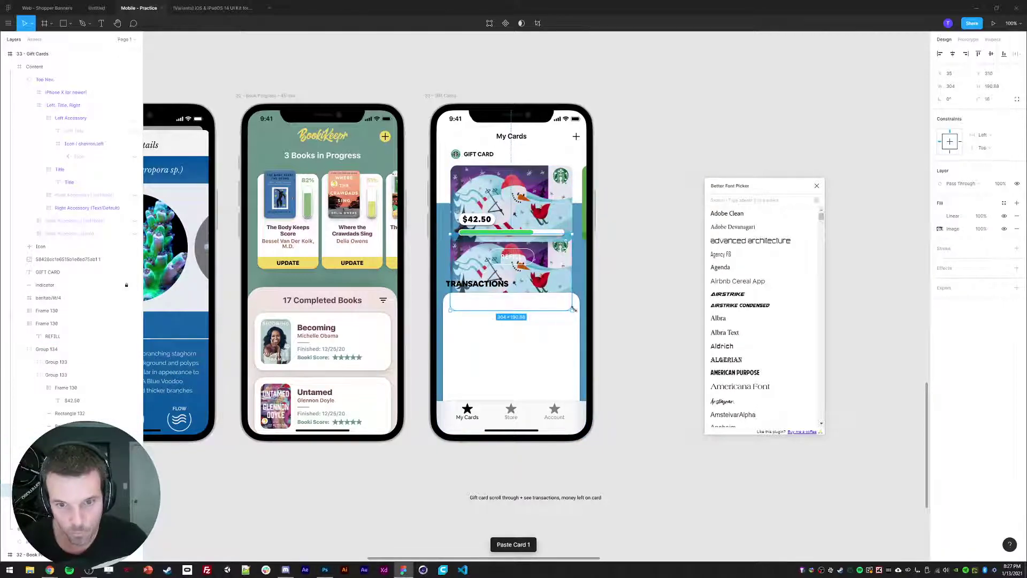
{"action": "left_click_drag", "start_coordinate": [573, 309], "coordinate": [696, 388]}
{"action": "left_click_drag", "start_coordinate": [448, 257], "coordinate": [456, 291]}
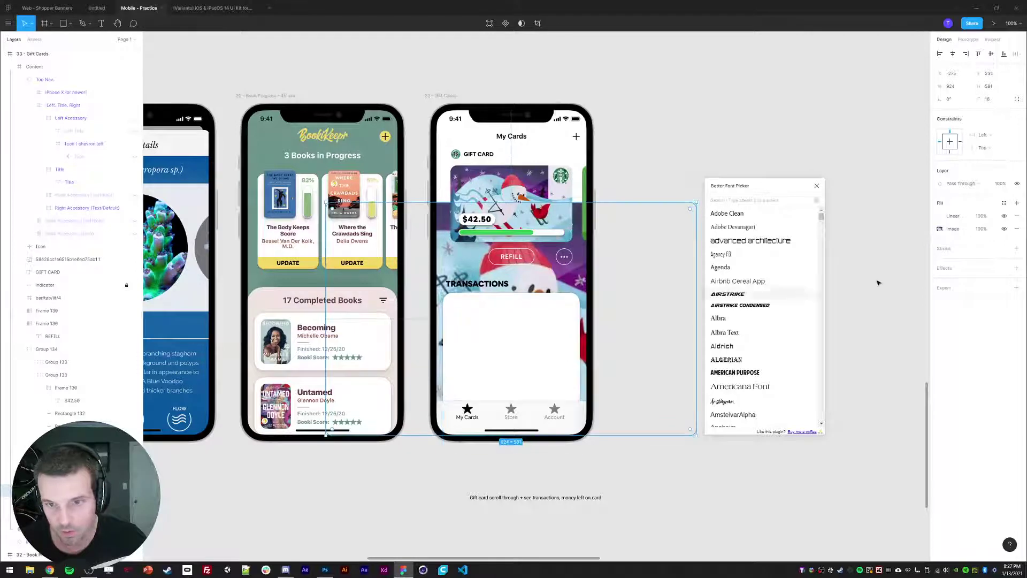
Add a layer blur of 50 to the enlarged gift card image
{"action": "left_click", "coordinate": [1017, 268]}
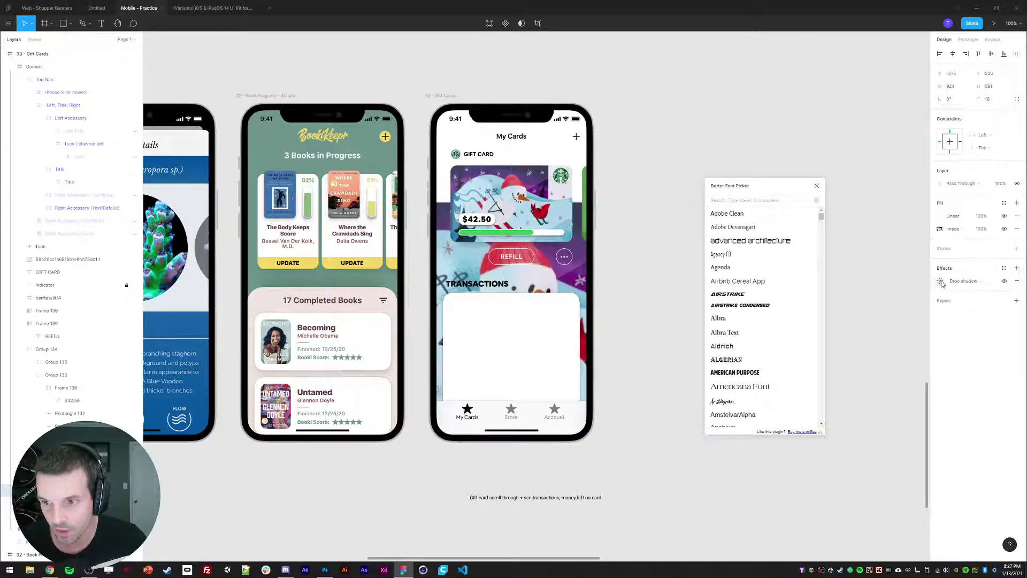
{"action": "left_click", "coordinate": [941, 282]}
{"action": "left_click", "coordinate": [963, 281]}
{"action": "left_click", "coordinate": [961, 293]}
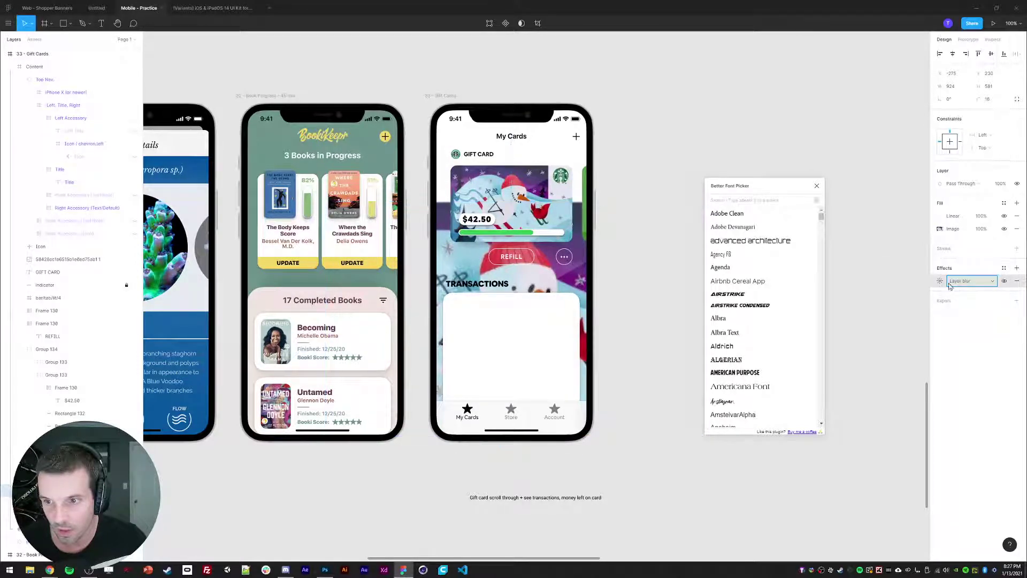
{"action": "left_click", "coordinate": [939, 283]}
{"action": "type", "text": "50"}
{"action": "key", "text": "Return"}
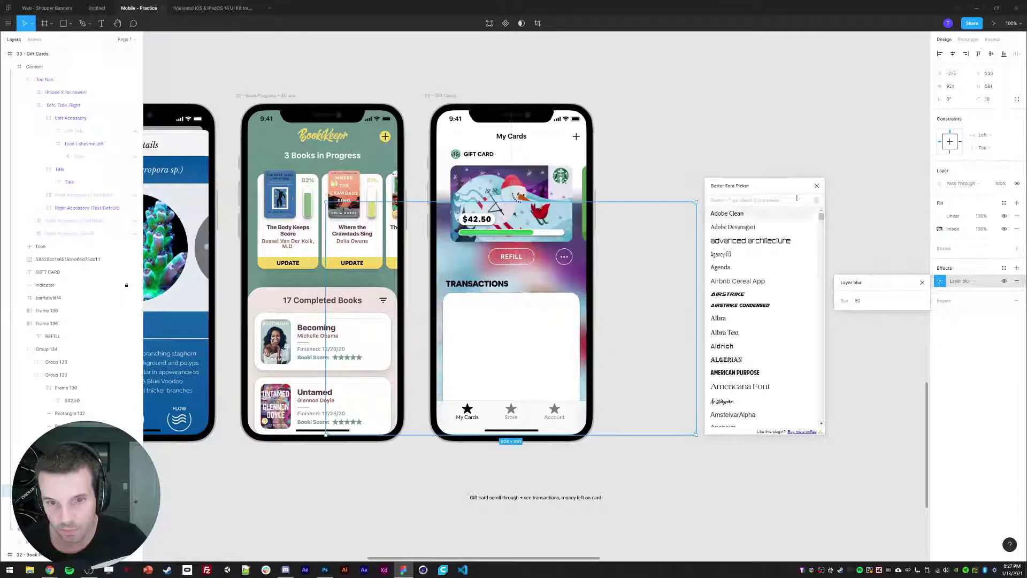
Reduce the blurred image's opacity to 30% so it blends with the blue rectangle
{"action": "left_click", "coordinate": [712, 135]}
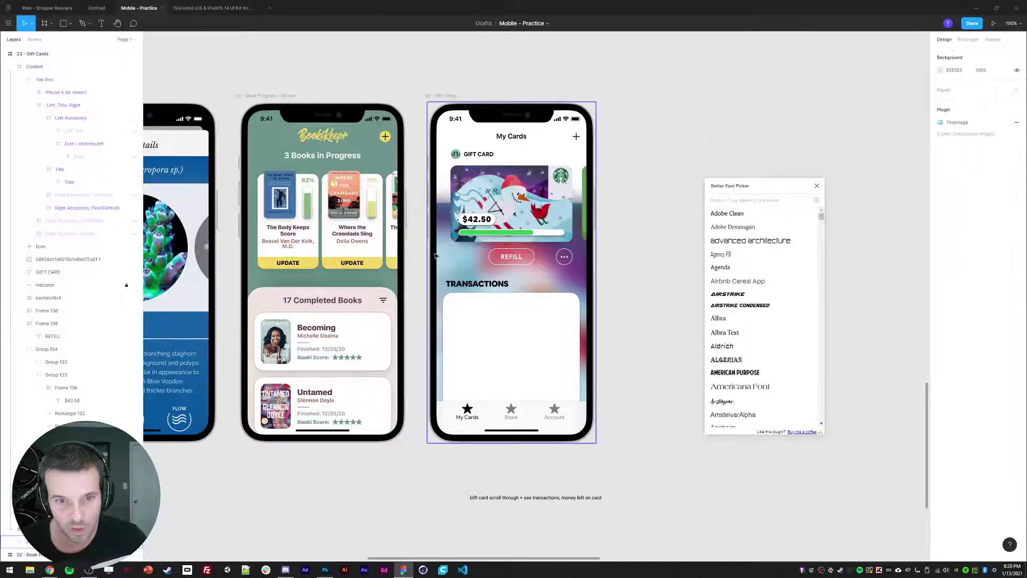
{"action": "key", "text": "3"}
{"action": "left_click", "coordinate": [625, 273]}
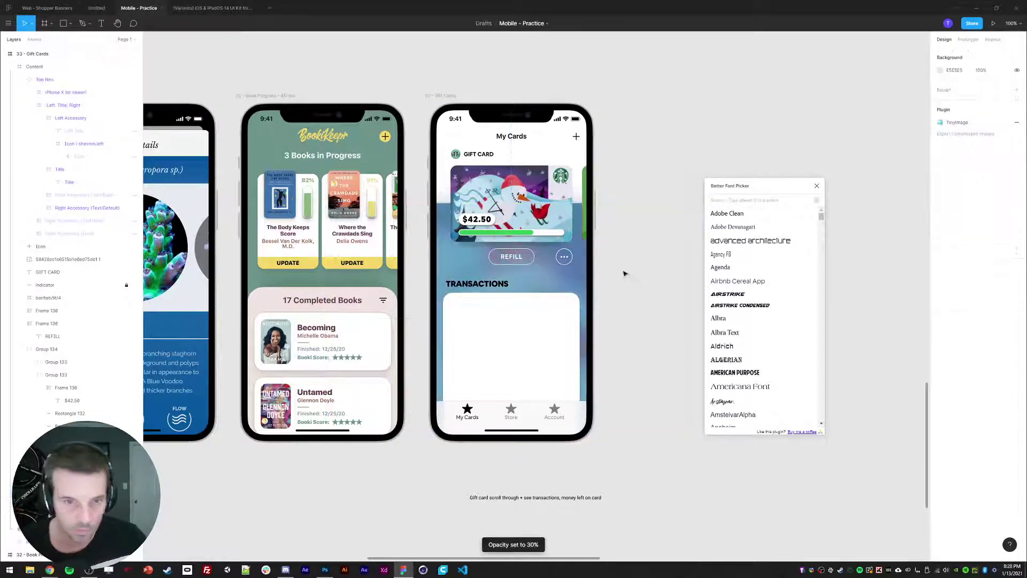
{"action": "left_click", "coordinate": [629, 309]}
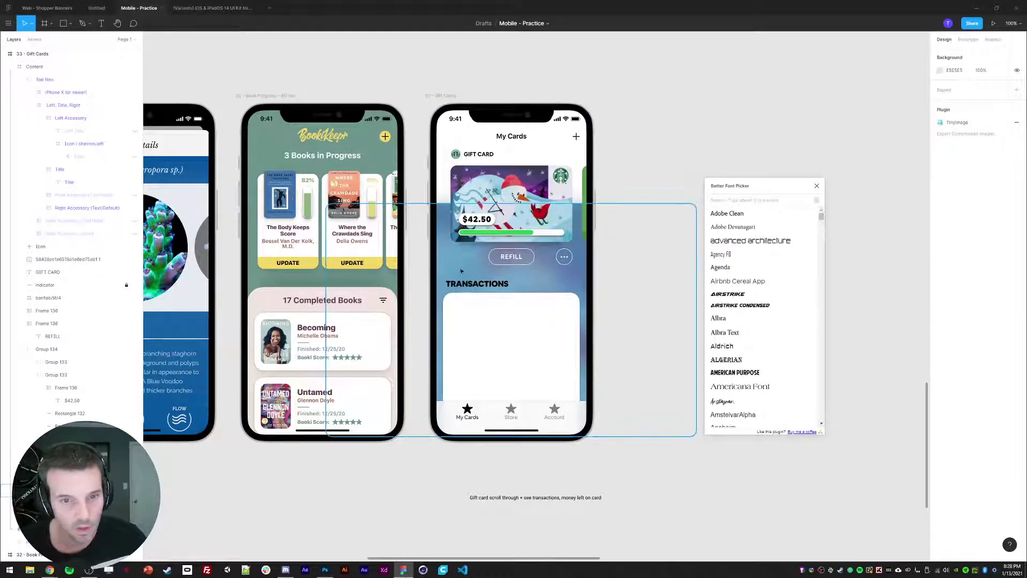
Nudge the blurred image slightly down over the blue background rectangle
{"action": "left_click", "coordinate": [75, 503]}
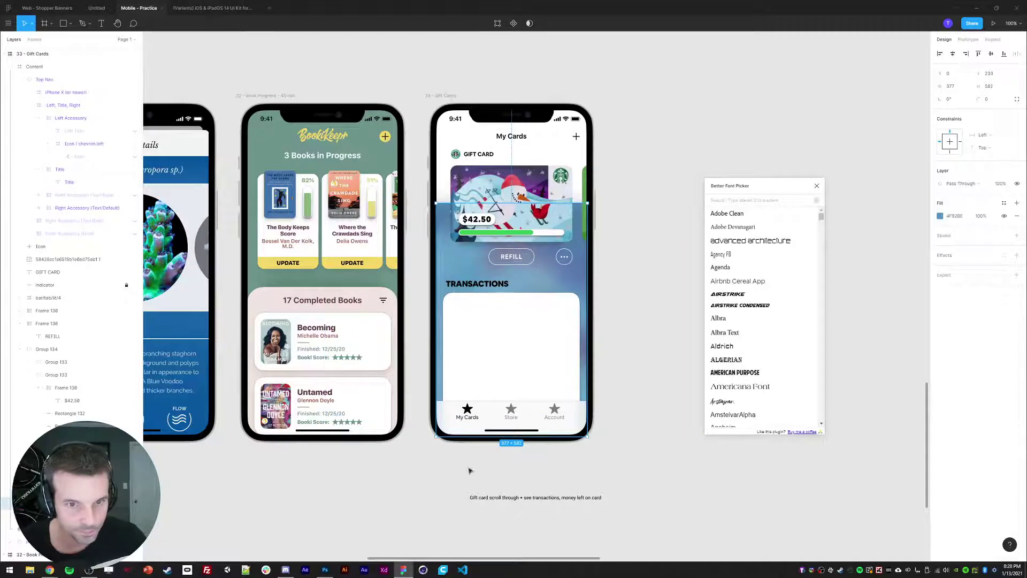
{"action": "left_click", "coordinate": [369, 433]}
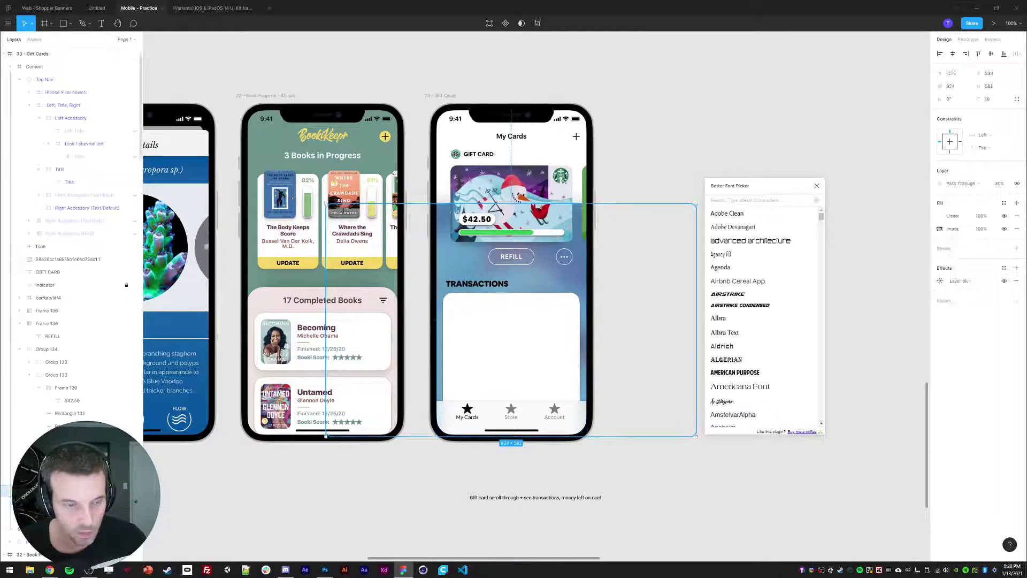
{"action": "key", "text": "shift+Down"}
{"action": "key", "text": "shift+Down"}
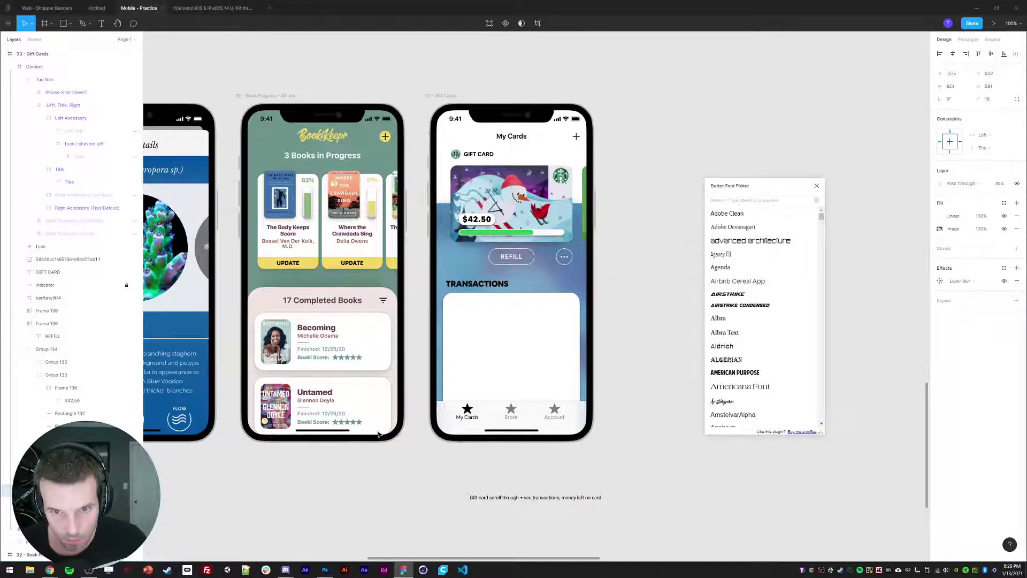
Recolor the background rectangle with a pinkish red sampled from the snowman artwork on the gift card
{"action": "left_click", "coordinate": [75, 503]}
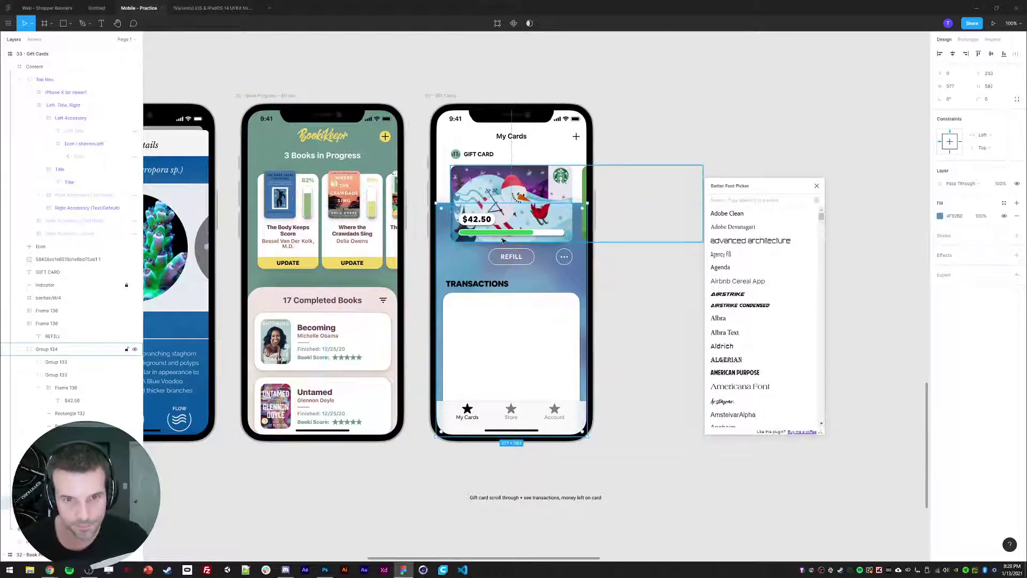
{"action": "key", "text": "i"}
{"action": "left_click", "coordinate": [481, 187]}
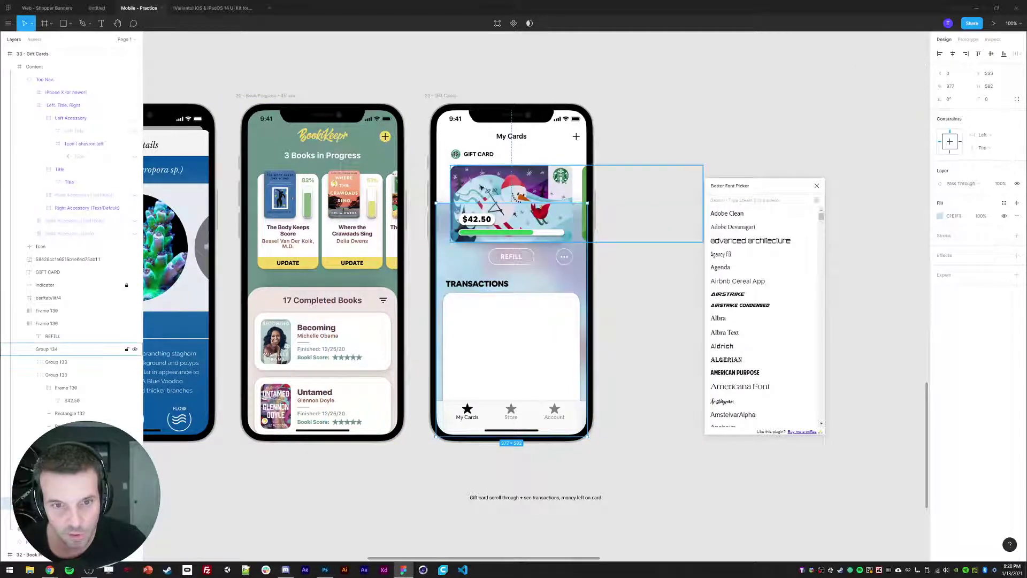
{"action": "key", "text": "i"}
{"action": "left_click", "coordinate": [517, 185]}
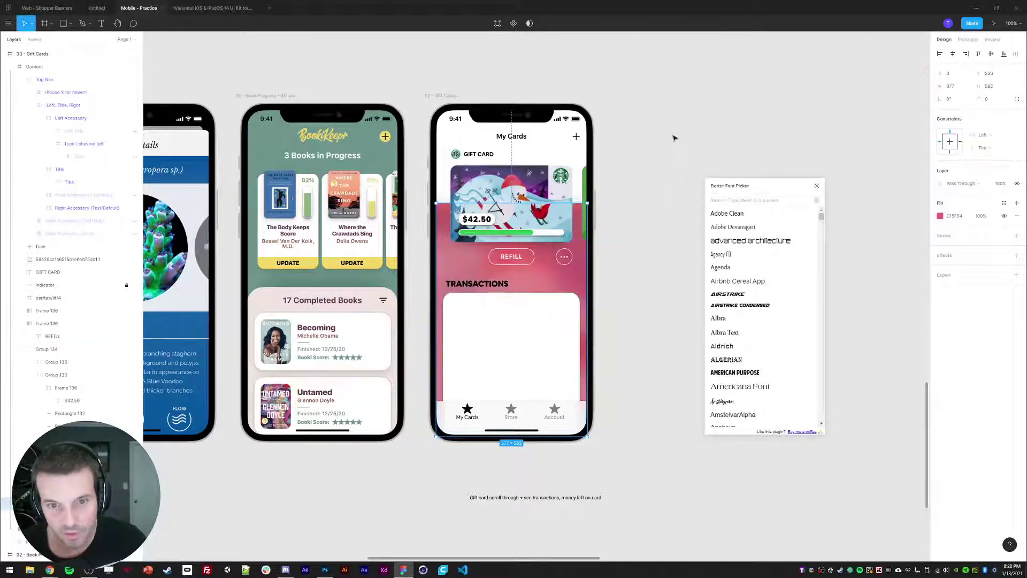
{"action": "left_click", "coordinate": [690, 171]}
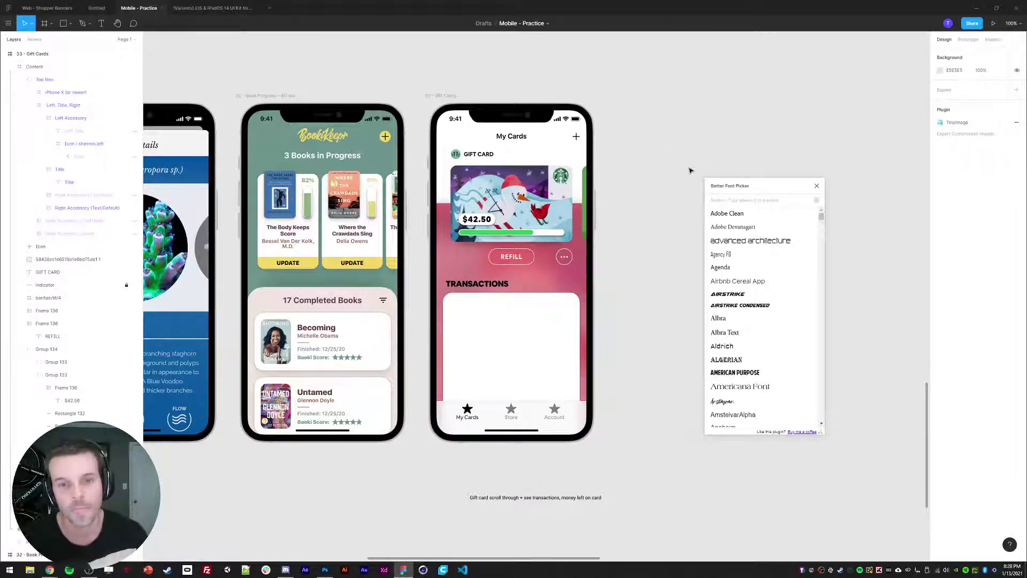
Hide the REFILL button below the gift card
{"action": "scroll", "coordinate": [637, 236], "scroll_direction": "down", "scroll_amount": 2}
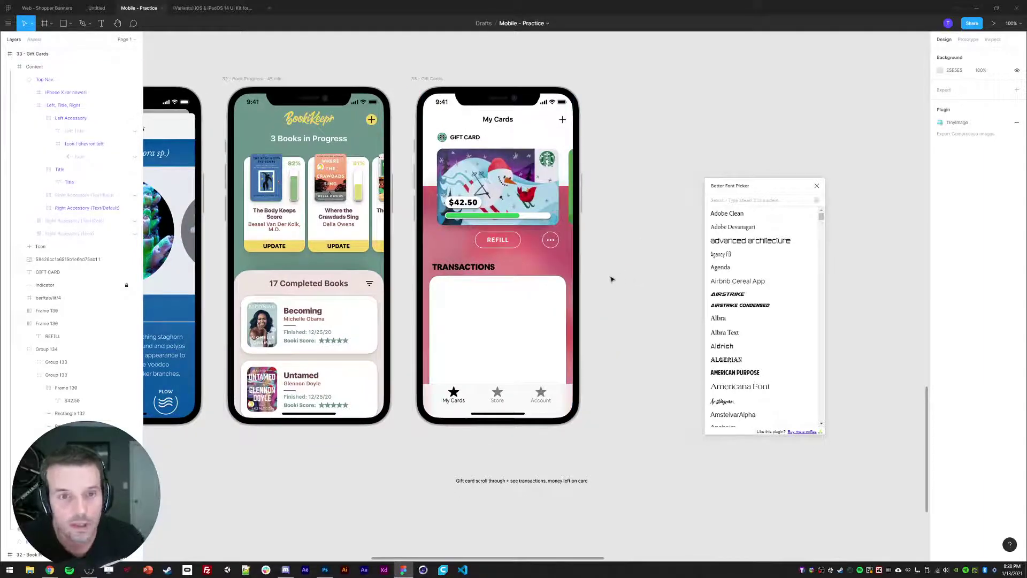
{"action": "scroll", "coordinate": [630, 245], "scroll_direction": "down", "scroll_amount": 1}
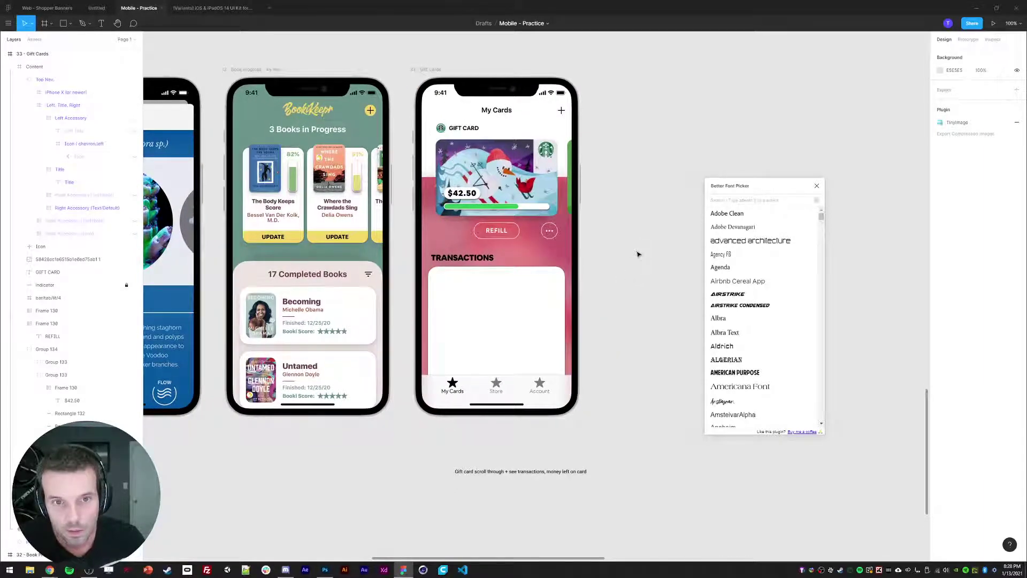
{"action": "scroll", "coordinate": [631, 241], "scroll_direction": "up", "scroll_amount": 1}
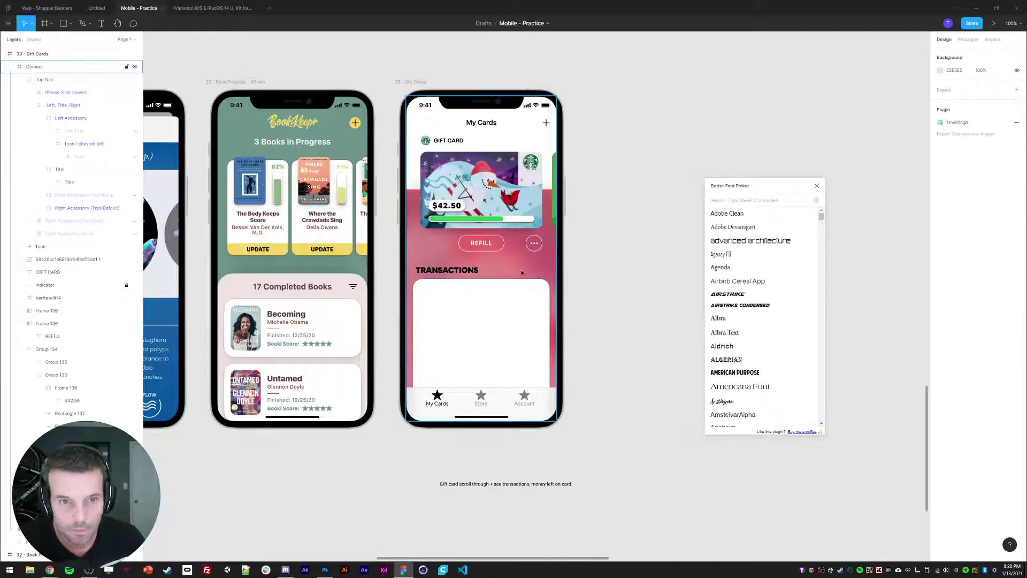
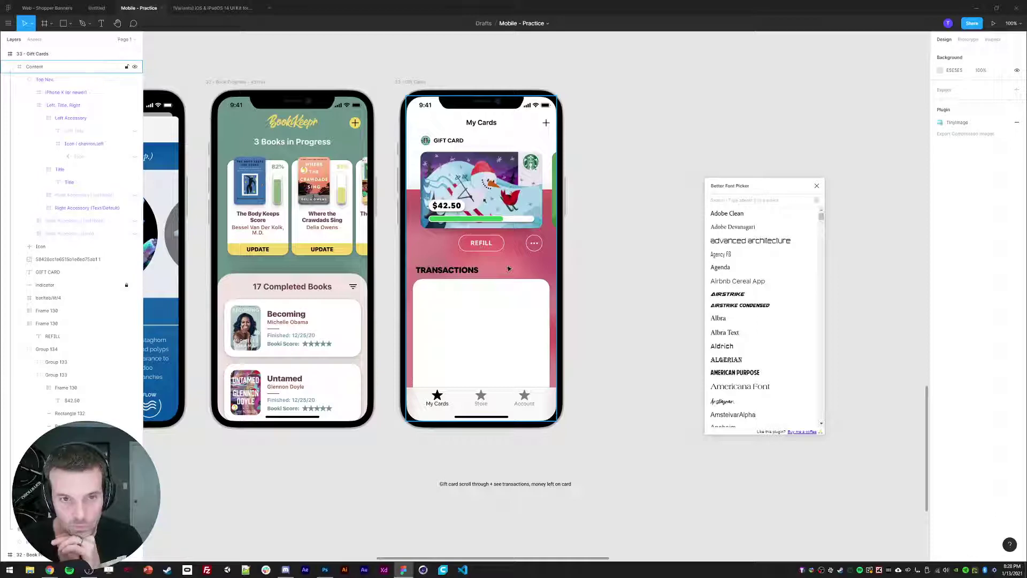
{"action": "double_click", "coordinate": [472, 178]}
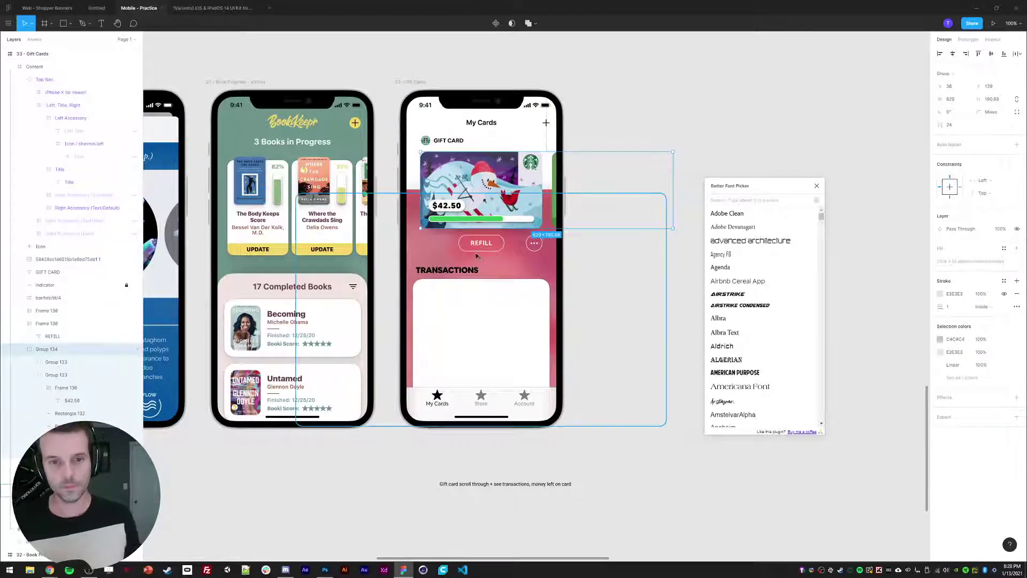
{"action": "left_click", "coordinate": [475, 244]}
{"action": "left_click", "coordinate": [135, 323]}
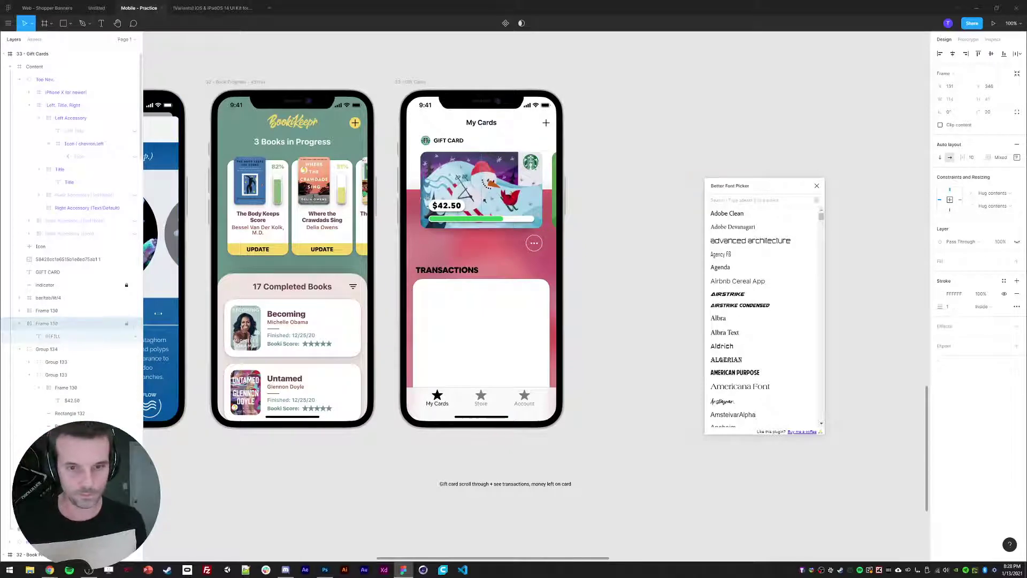
Change the three-dot button's outline and dots from white to black (000000)
{"action": "left_click", "coordinate": [537, 245]}
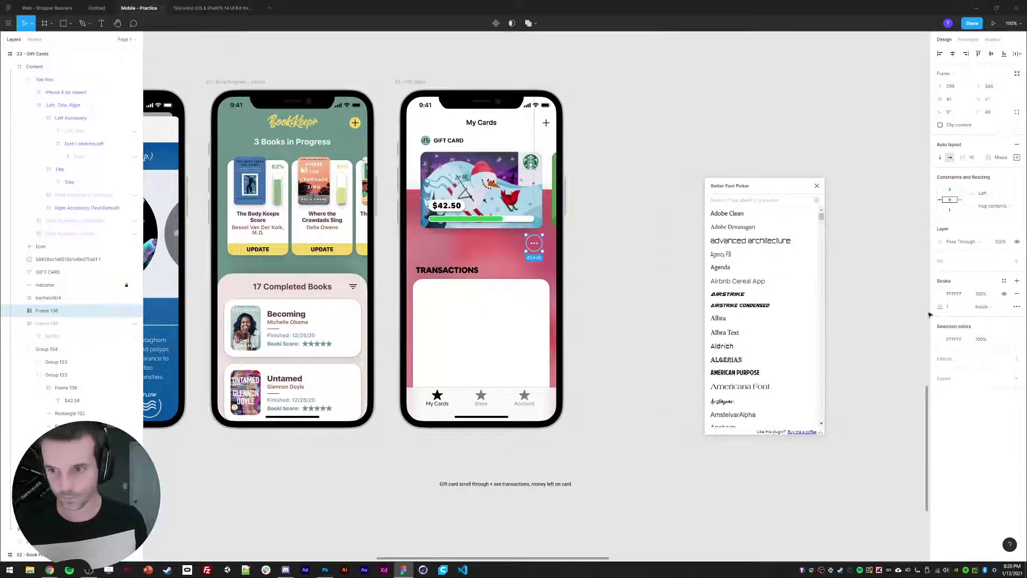
{"action": "left_click", "coordinate": [943, 339]}
{"action": "left_click", "coordinate": [630, 286]}
{"action": "left_click", "coordinate": [534, 243]}
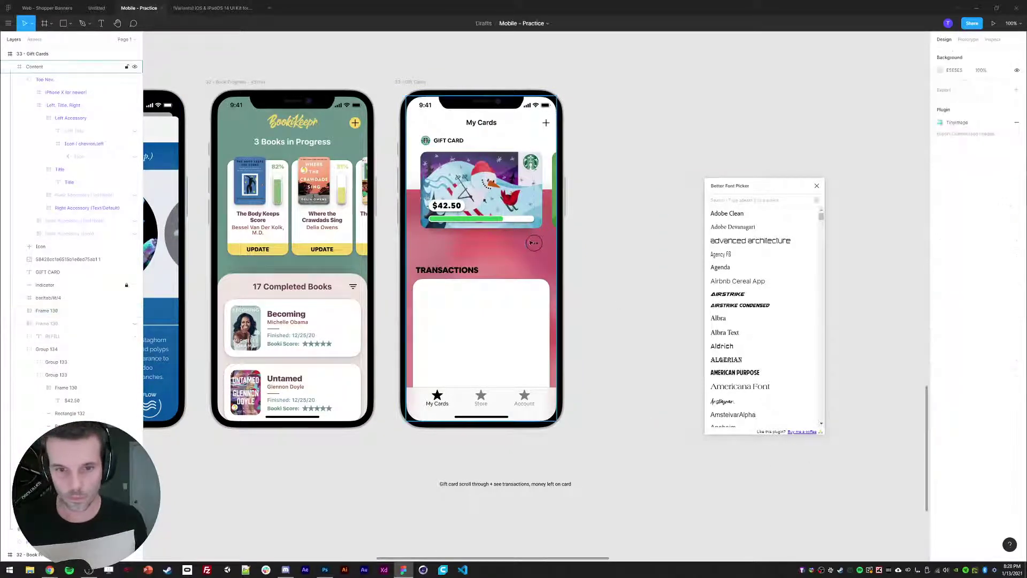
Move the three-dot button straight up to the gift card's upper right corner, near the GIFT CARD label's height
{"action": "left_click", "coordinate": [535, 244]}
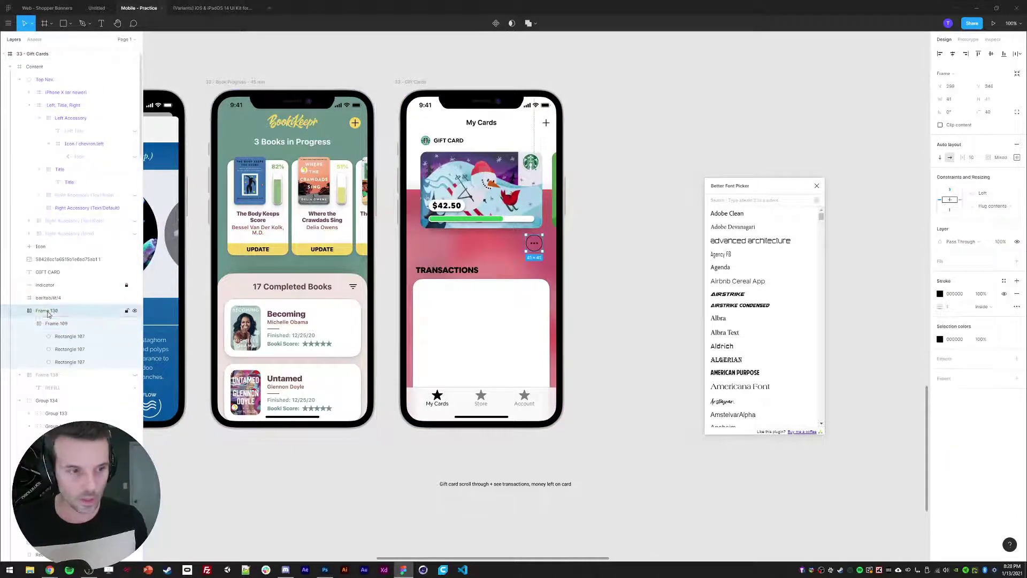
{"action": "key", "text": "shift+Up"}
{"action": "key", "text": "shift+Up"}
{"action": "key", "text": "shift+Up"}
{"action": "key", "text": "shift+Up"}
{"action": "key", "text": "shift+Up"}
{"action": "key", "text": "shift+Up"}
{"action": "key", "text": "shift+Up"}
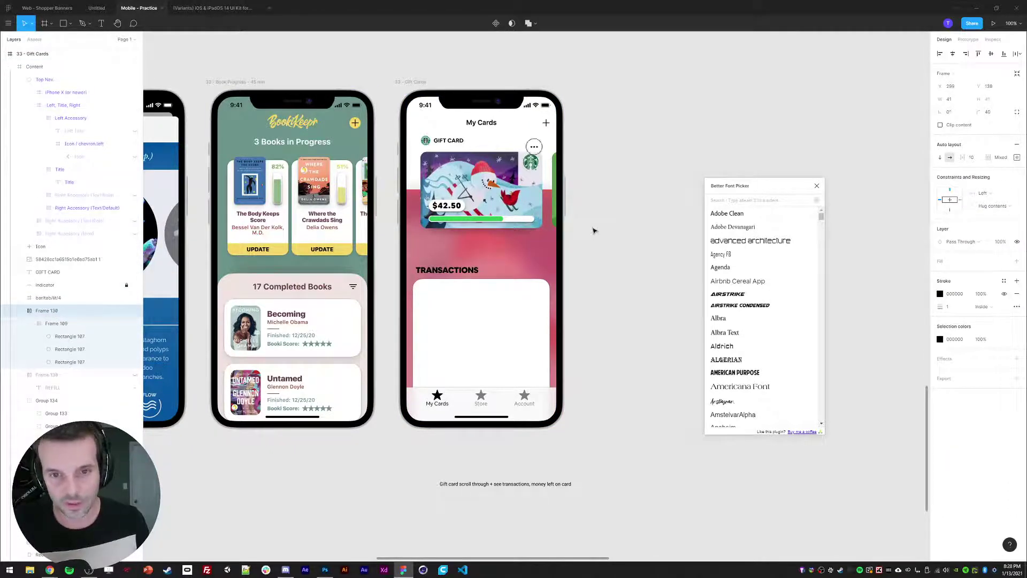
Move the three-dot button up and vertically center it with the GIFT CARD label and the logo beside it
{"action": "key", "text": "shift+Up"}
{"action": "key", "text": "shift+Up"}
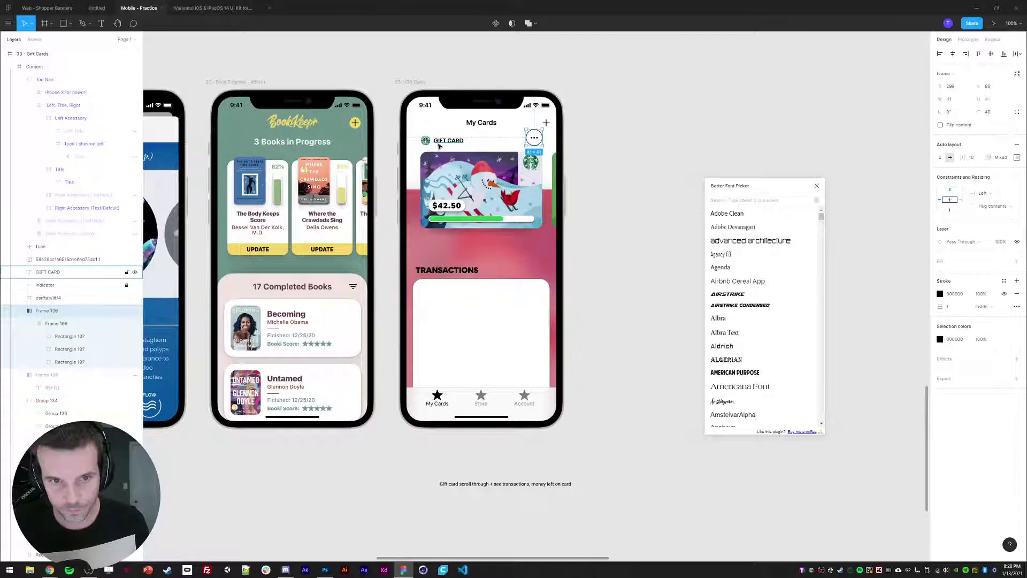
{"action": "left_click", "coordinate": [441, 142], "text": "shift"}
{"action": "left_click", "coordinate": [426, 142], "text": "shift"}
{"action": "left_click", "coordinate": [991, 54]}
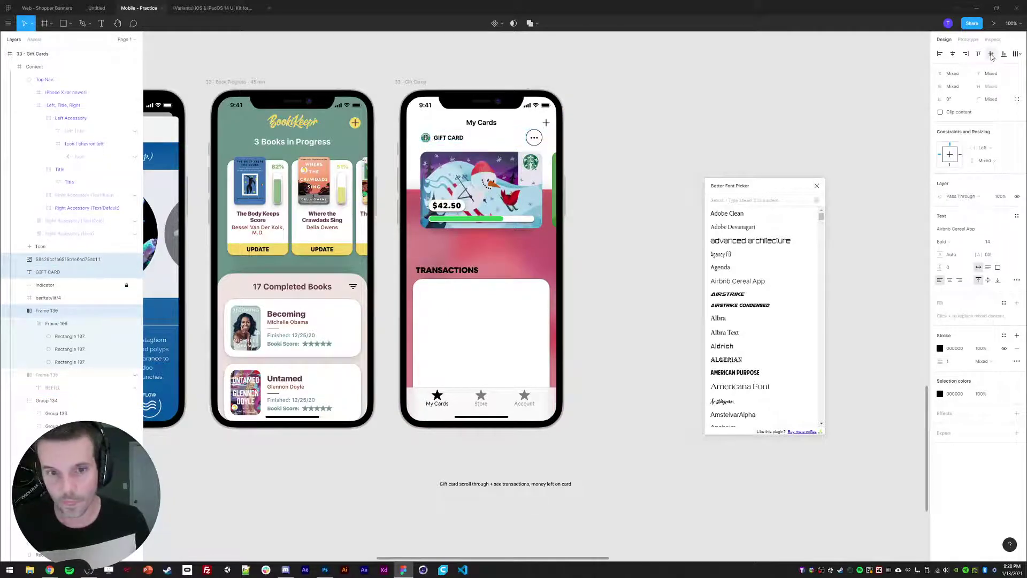
Move the gift card group down together with the GIFT CARD label, logo and three-dot button
{"action": "left_click", "coordinate": [492, 184], "text": "shift"}
{"action": "key", "text": "shift+Down"}
{"action": "key", "text": "shift+Down"}
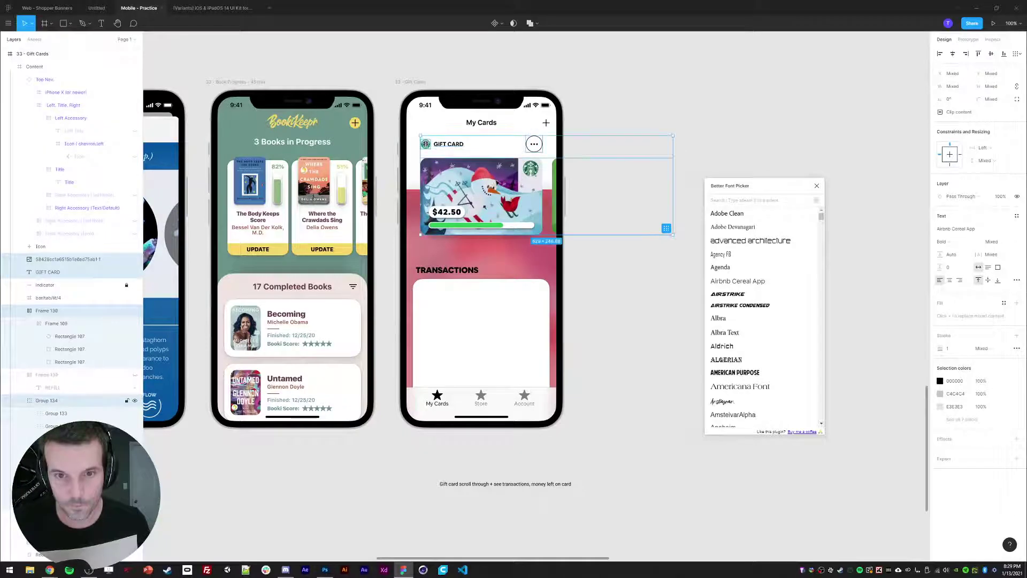
{"action": "left_click", "coordinate": [624, 118]}
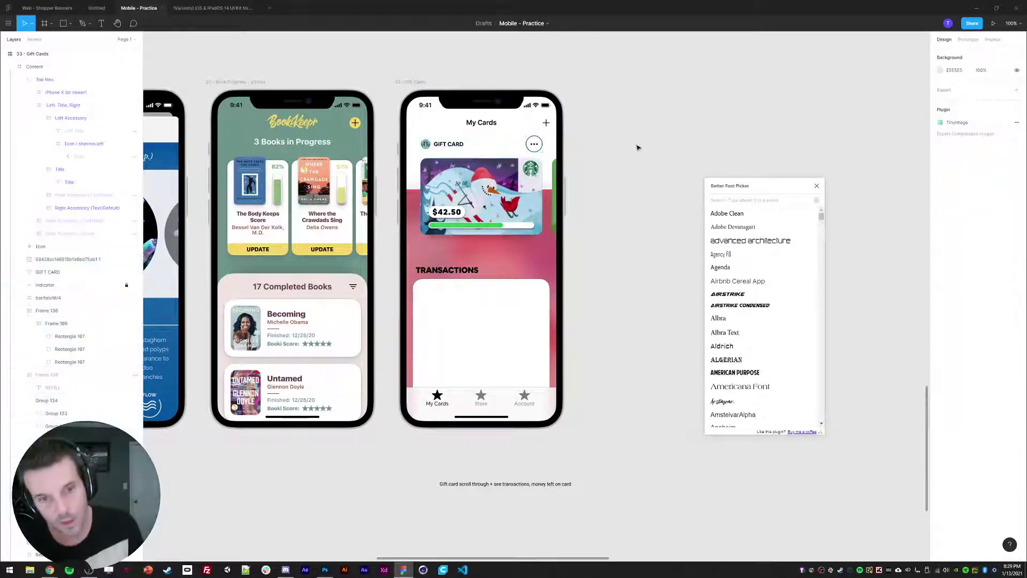
Undo the recent changes back to the visible REFILL button and the white three-dot button below the gift card
{"action": "key", "text": "ctrl+z"}
{"action": "key", "text": "ctrl+z"}
{"action": "key", "text": "ctrl+z"}
{"action": "key", "text": "ctrl+z"}
{"action": "key", "text": "ctrl+z"}
{"action": "key", "text": "ctrl+z"}
{"action": "key", "text": "ctrl+z"}
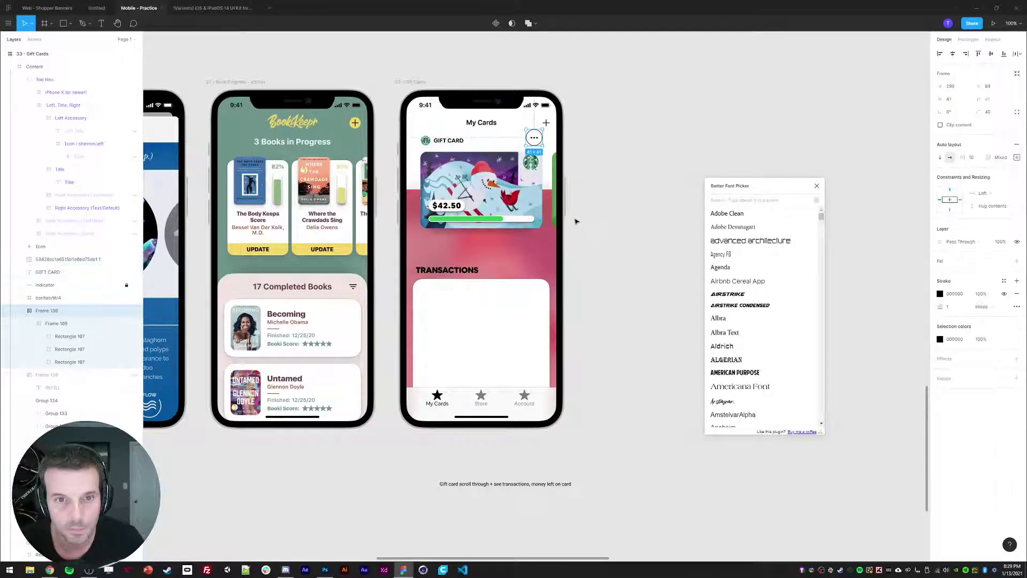
{"action": "key", "text": "ctrl+z"}
{"action": "key", "text": "ctrl+z"}
{"action": "key", "text": "ctrl+z"}
{"action": "key", "text": "ctrl+z"}
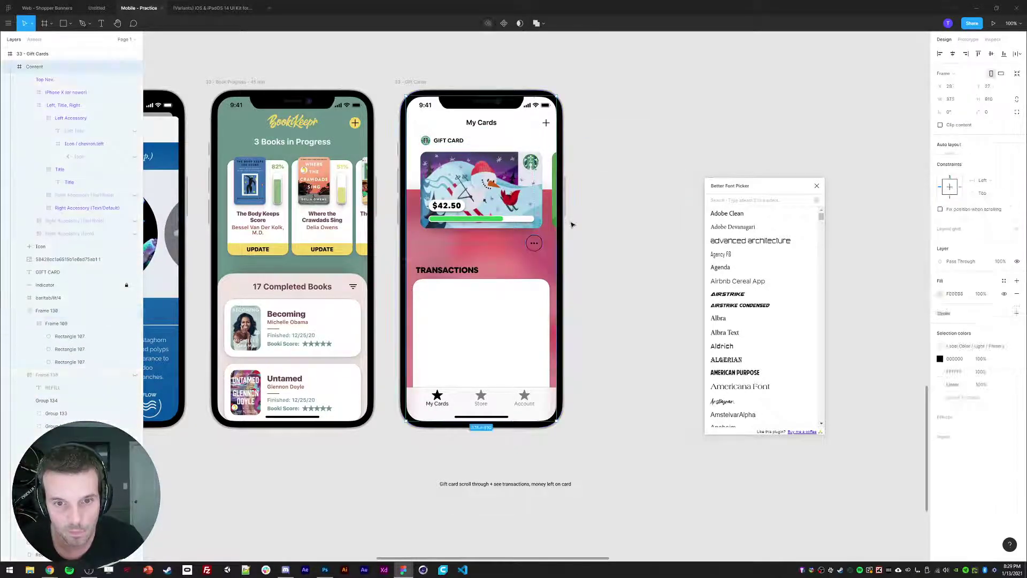
{"action": "key", "text": "ctrl+z"}
{"action": "key", "text": "ctrl+z"}
{"action": "key", "text": "ctrl+z"}
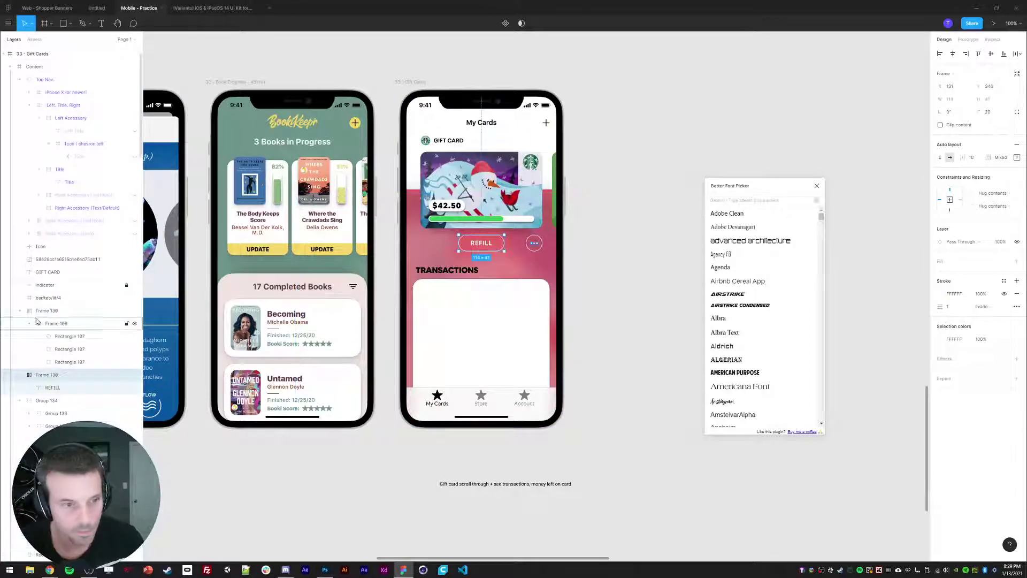
Change the REFILL button's text to EDIT
{"action": "double_click", "coordinate": [480, 244]}
{"action": "type", "text": "edit"}
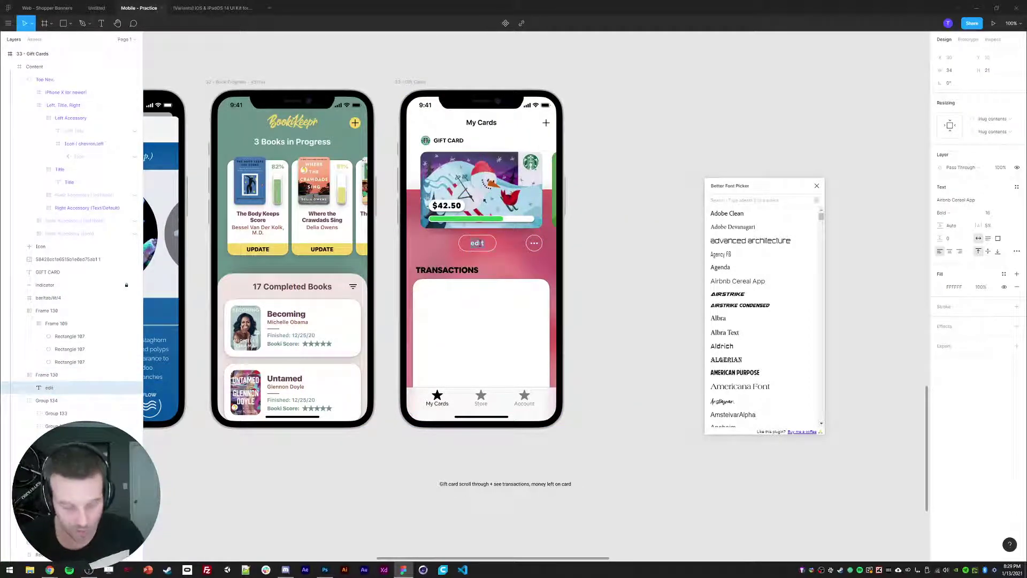
{"action": "key", "text": "BackSpace"}
{"action": "key", "text": "BackSpace"}
{"action": "key", "text": "BackSpace"}
{"action": "key", "text": "BackSpace"}
{"action": "type", "text": "EDT"}
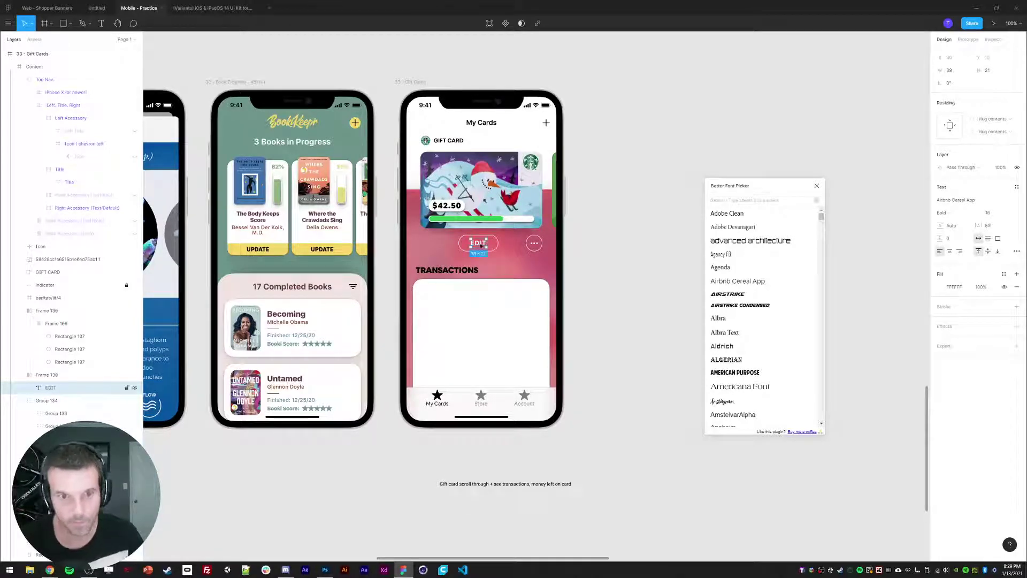
Hide the three-dot button beside the EDIT button
{"action": "left_click", "coordinate": [30, 377]}
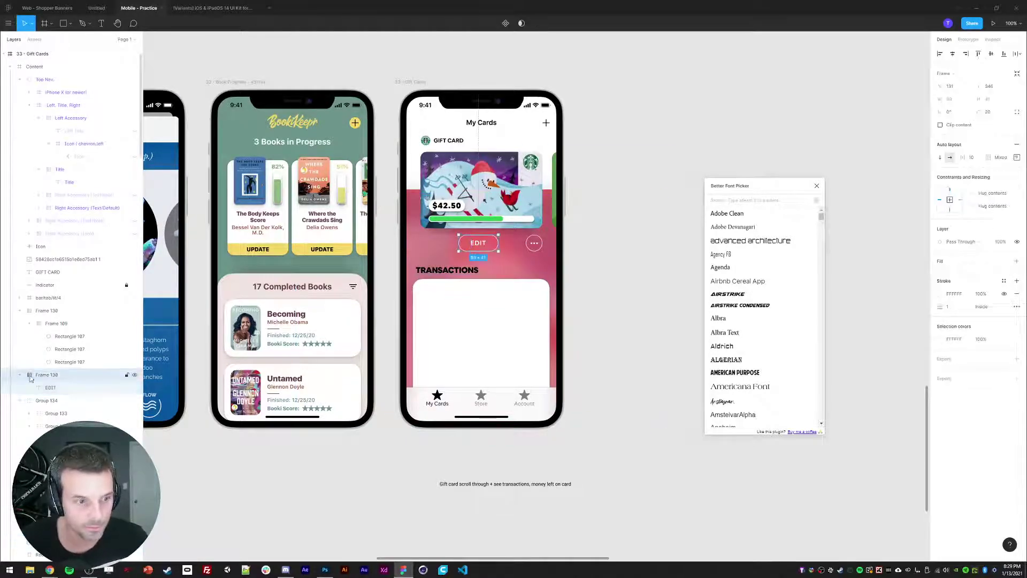
{"action": "left_click", "coordinate": [534, 243]}
{"action": "key", "text": "ctrl+shift+h"}
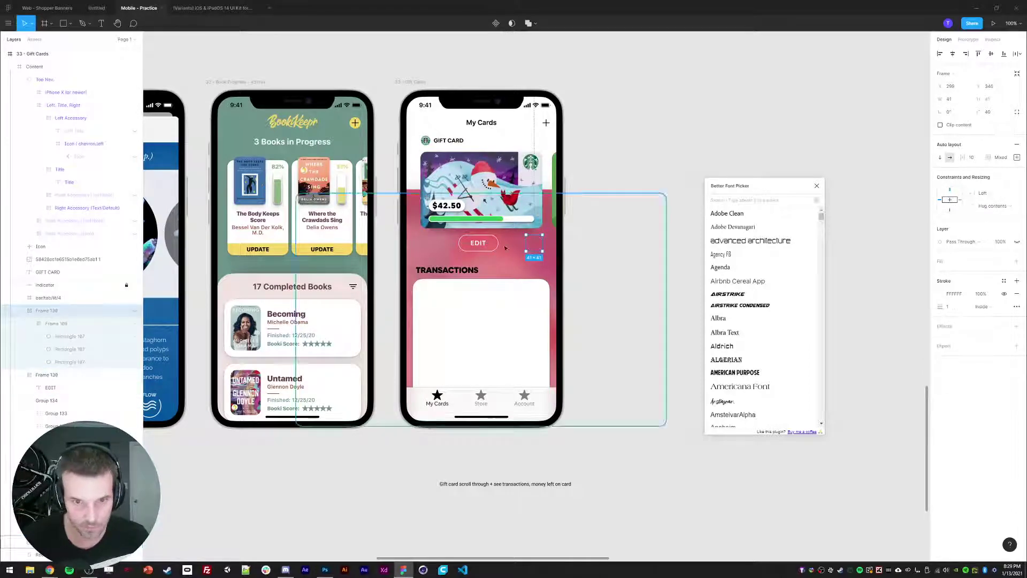
Move the EDIT button sideways so it lines up with the gift card's right edge
{"action": "left_click", "coordinate": [480, 246]}
{"action": "left_click_drag", "start_coordinate": [479, 247], "coordinate": [527, 244]}
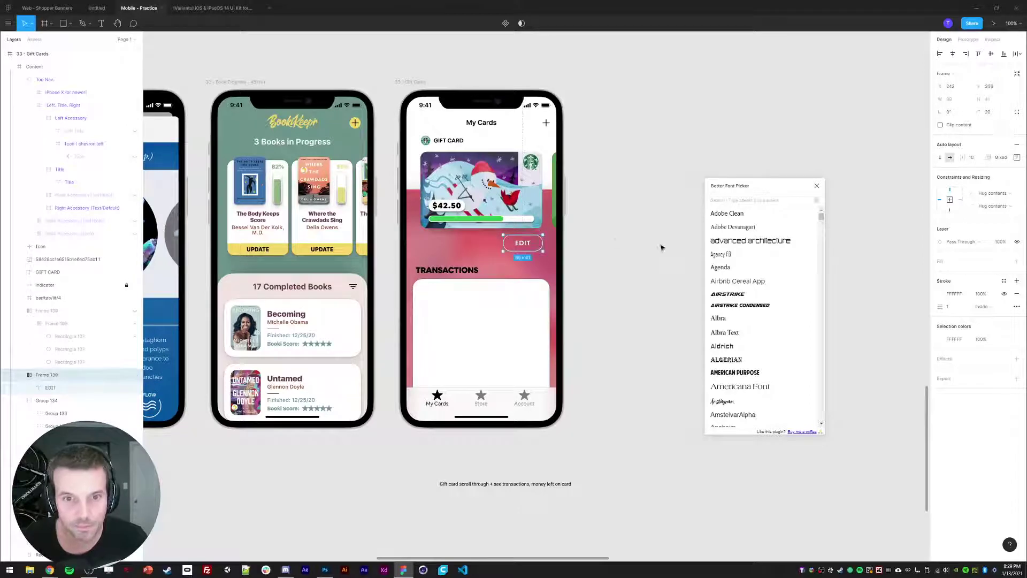
{"action": "left_click", "coordinate": [652, 249]}
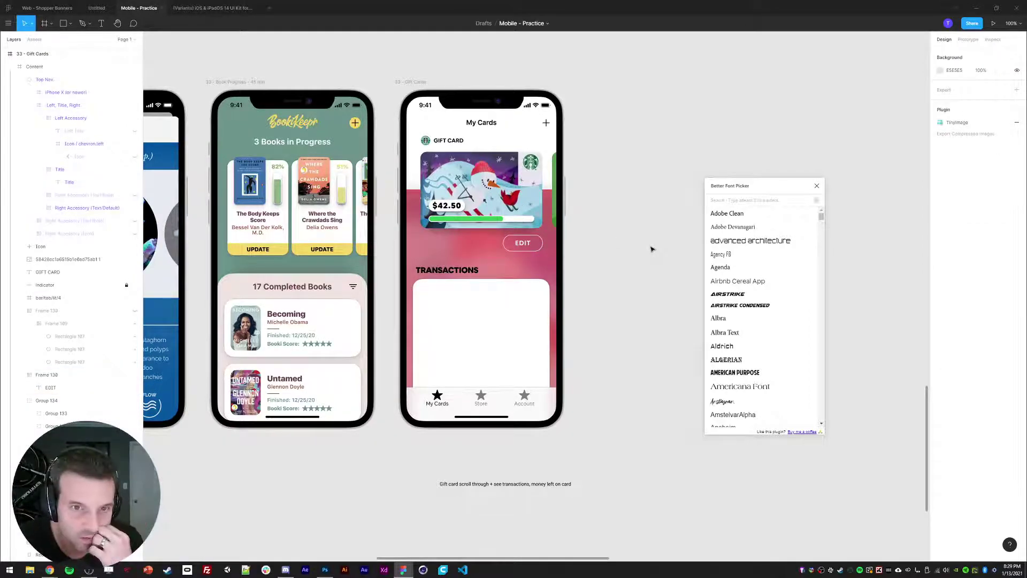
Center the EDIT button horizontally on the screen and set its top and bottom padding to 8
{"action": "left_click", "coordinate": [517, 244]}
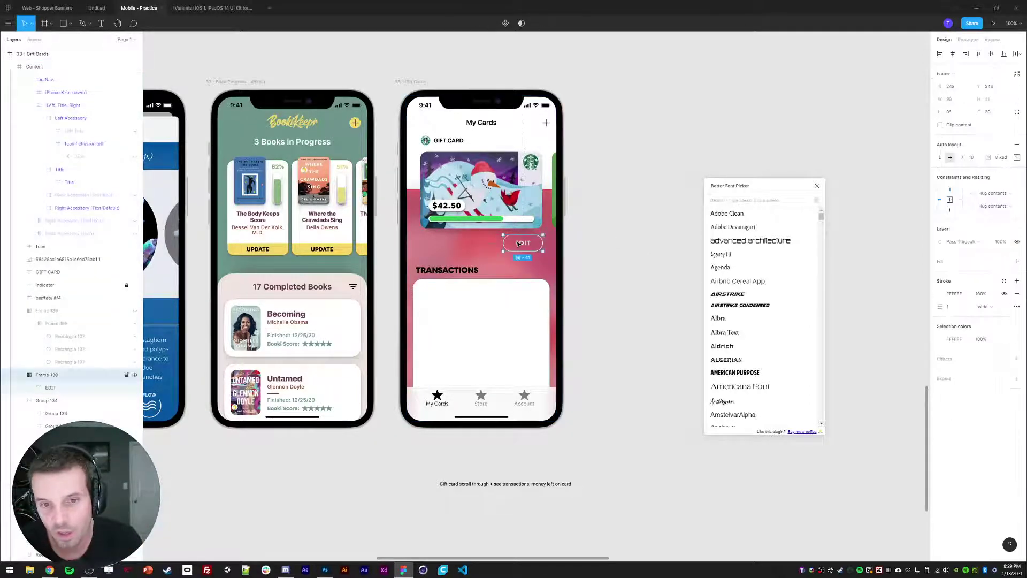
{"action": "left_click", "coordinate": [954, 54]}
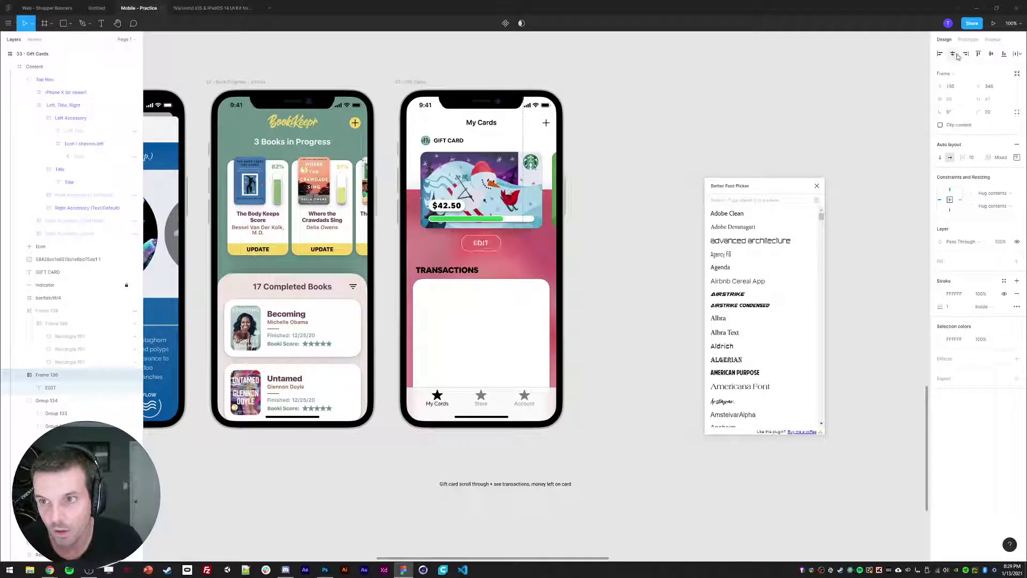
{"action": "left_click", "coordinate": [1017, 157]}
{"action": "type", "text": "8"}
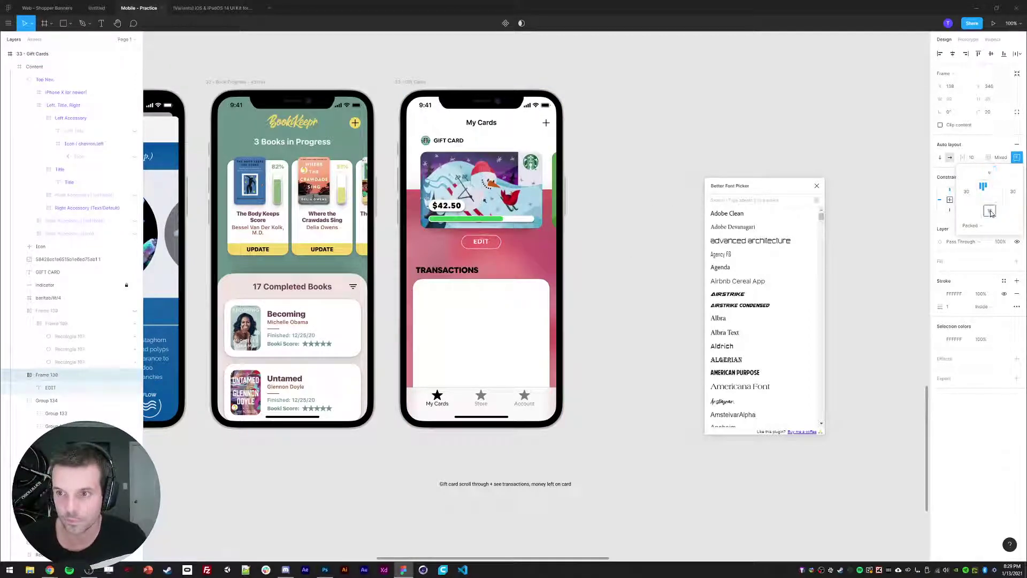
{"action": "left_click", "coordinate": [741, 167]}
Change the TRANSACTIONS heading's color to white
{"action": "left_click", "coordinate": [481, 245]}
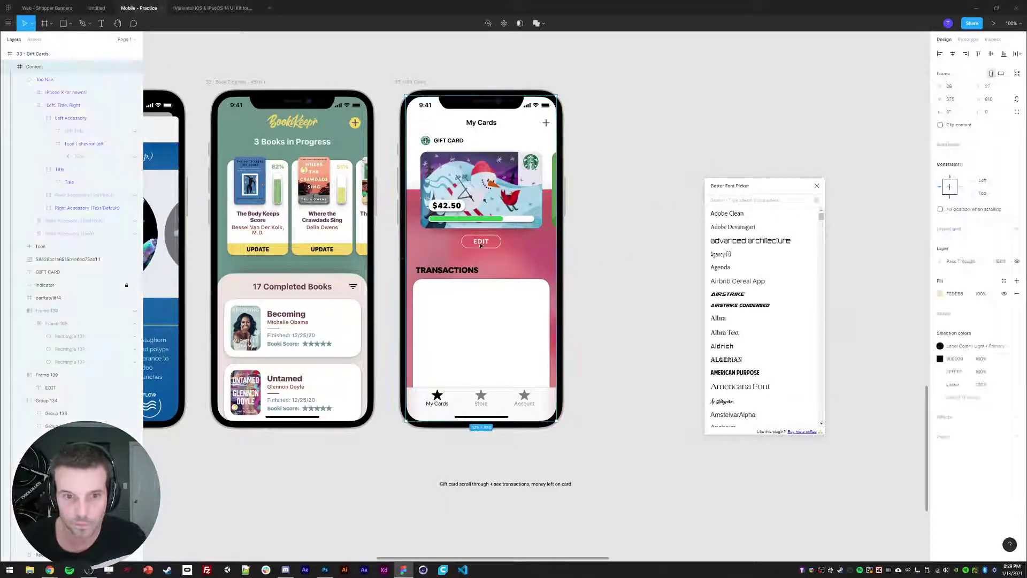
{"action": "left_click", "coordinate": [621, 280]}
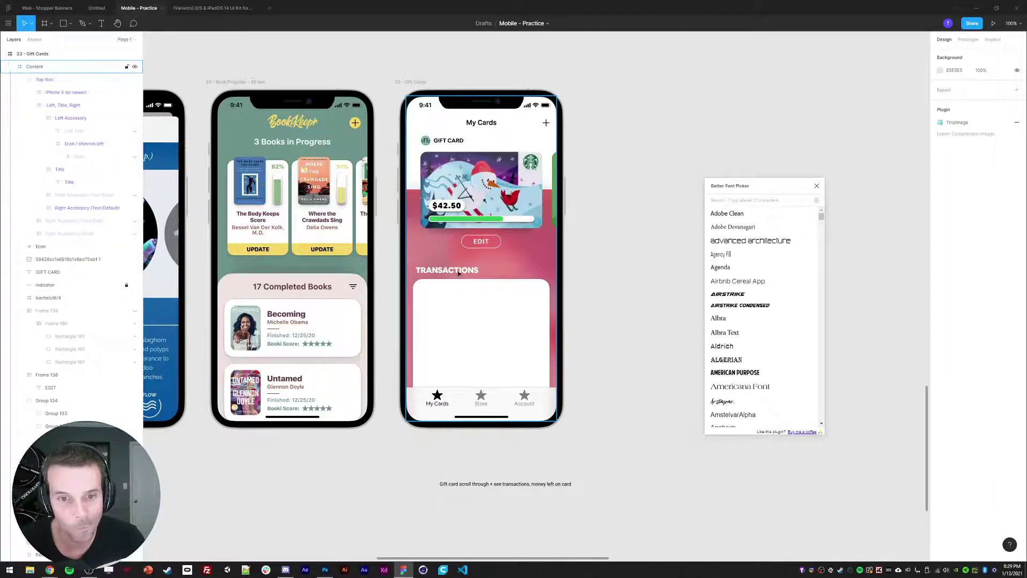
Try centering the TRANSACTIONS heading horizontally on the screen and undo the alignment
{"action": "left_click", "coordinate": [458, 273], "text": "ctrl"}
{"action": "left_click", "coordinate": [955, 59]}
{"action": "left_click", "coordinate": [891, 102]}
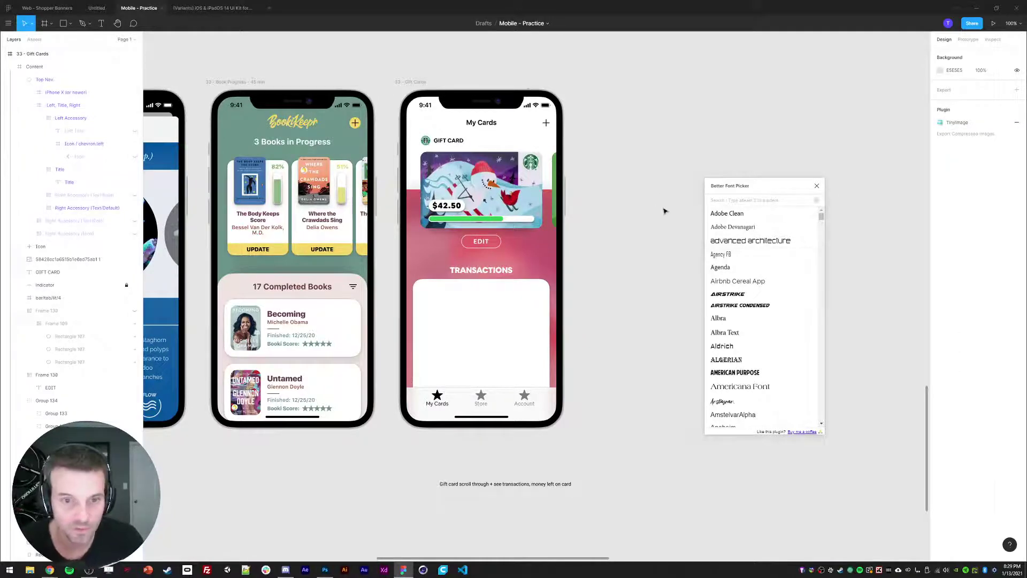
{"action": "key", "text": "ctrl+z"}
{"action": "key", "text": "ctrl+z"}
{"action": "left_click", "coordinate": [608, 327]}
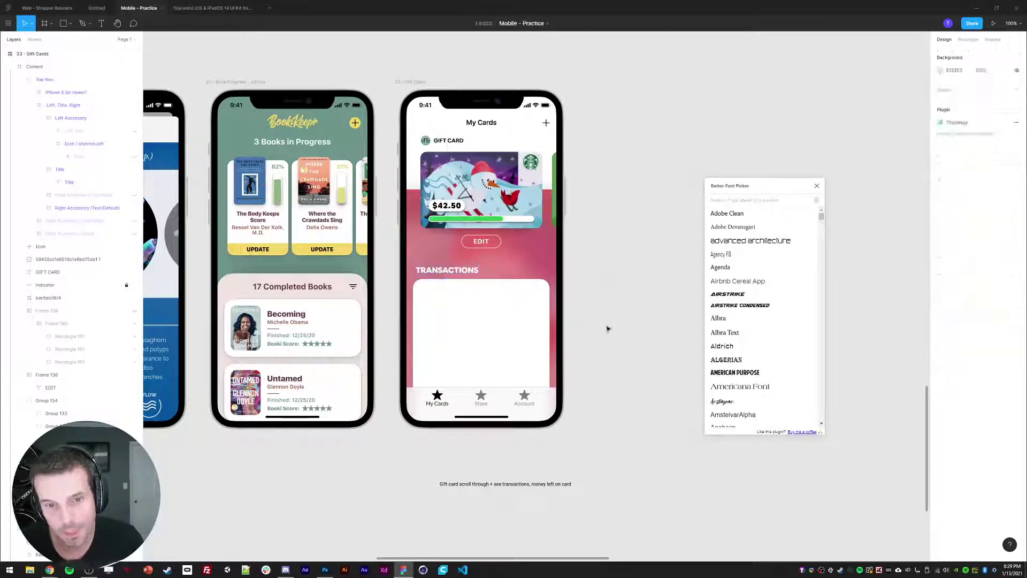
Set the white transactions card's X position to 16 and its width to 342
{"action": "left_click", "coordinate": [527, 325], "text": "ctrl"}
{"action": "type", "text": "16"}
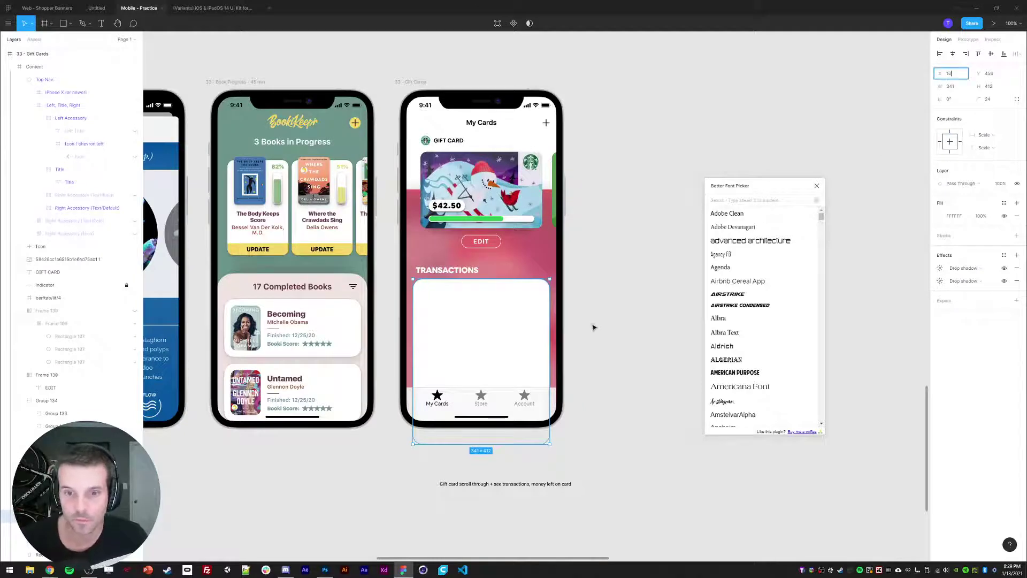
{"action": "key", "text": "Return"}
{"action": "left_click_drag", "start_coordinate": [550, 331], "coordinate": [556, 330]}
{"action": "left_click", "coordinate": [959, 87]}
{"action": "type", "text": "343"}
{"action": "key", "text": "Return"}
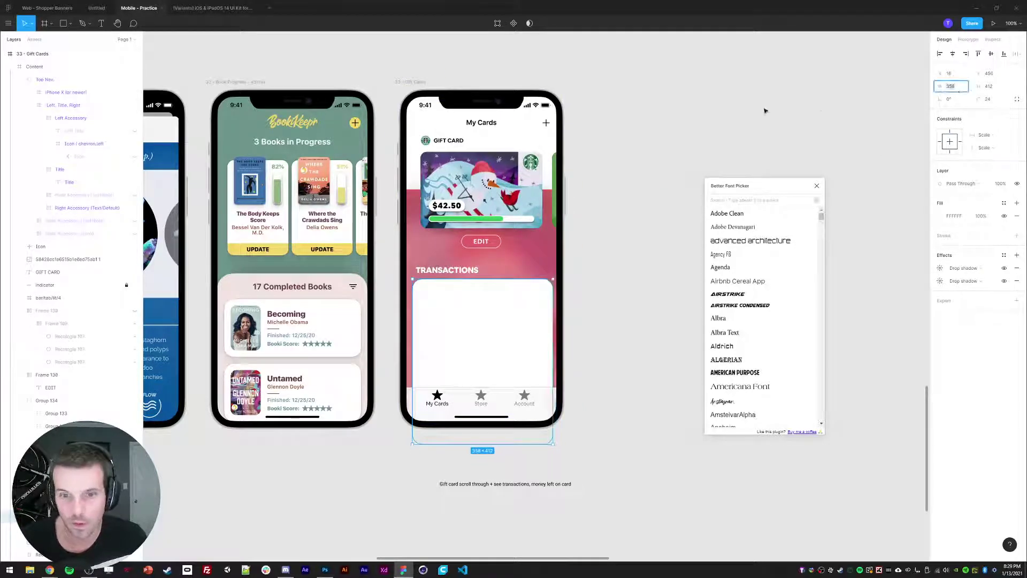
{"action": "left_click", "coordinate": [760, 94]}
Set the white transactions card's corner radius to 40
{"action": "left_click", "coordinate": [527, 319]}
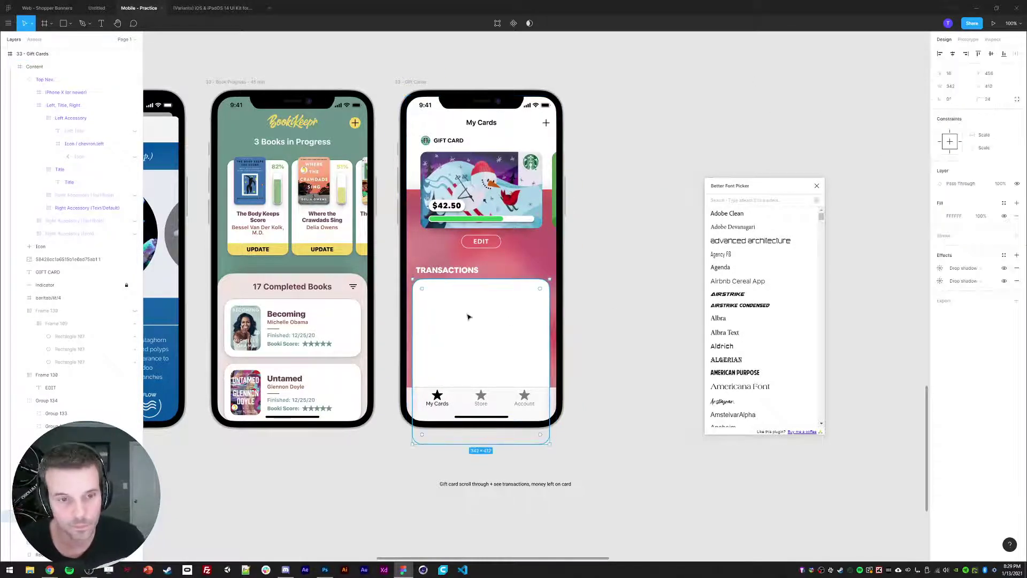
{"action": "scroll", "coordinate": [482, 319], "scroll_direction": "down", "scroll_amount": 1}
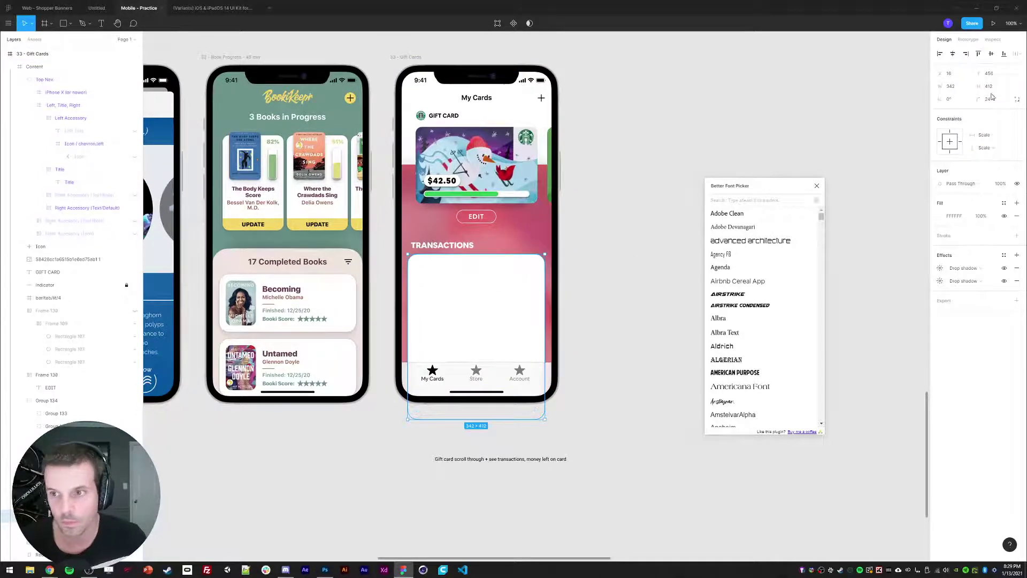
{"action": "type", "text": "24"}
{"action": "key", "text": "Return"}
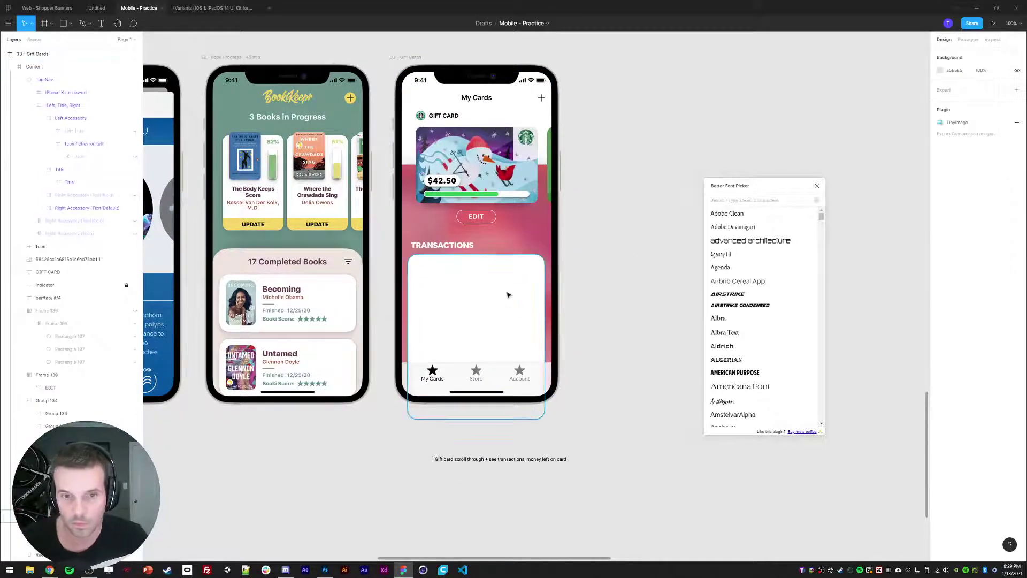
{"action": "left_click", "coordinate": [656, 151]}
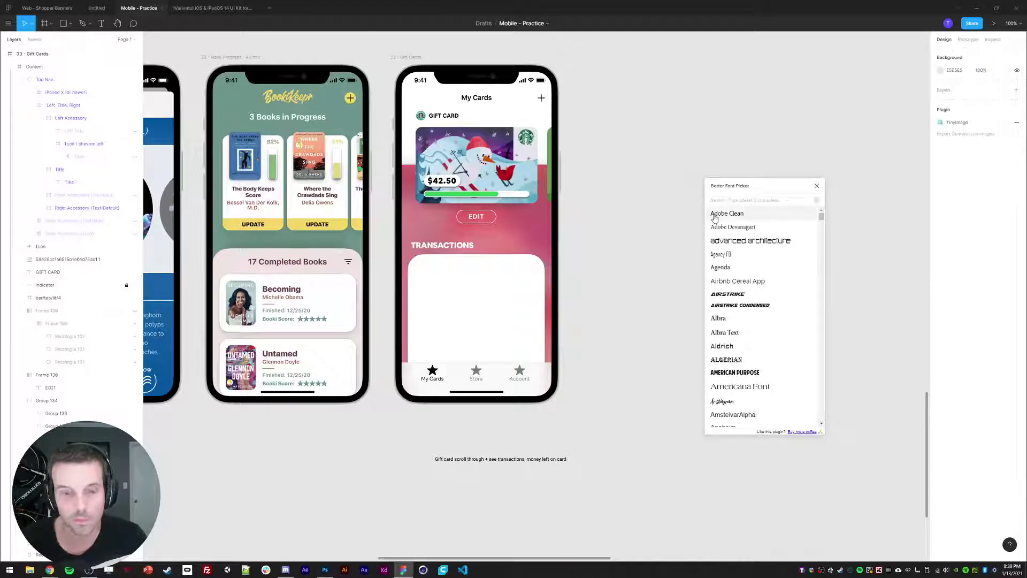
Wrap the white transactions card in a frame and paste the card's white fill, 40 corner radius and drop shadows onto it
{"action": "scroll", "coordinate": [673, 270], "scroll_direction": "down", "scroll_amount": 1}
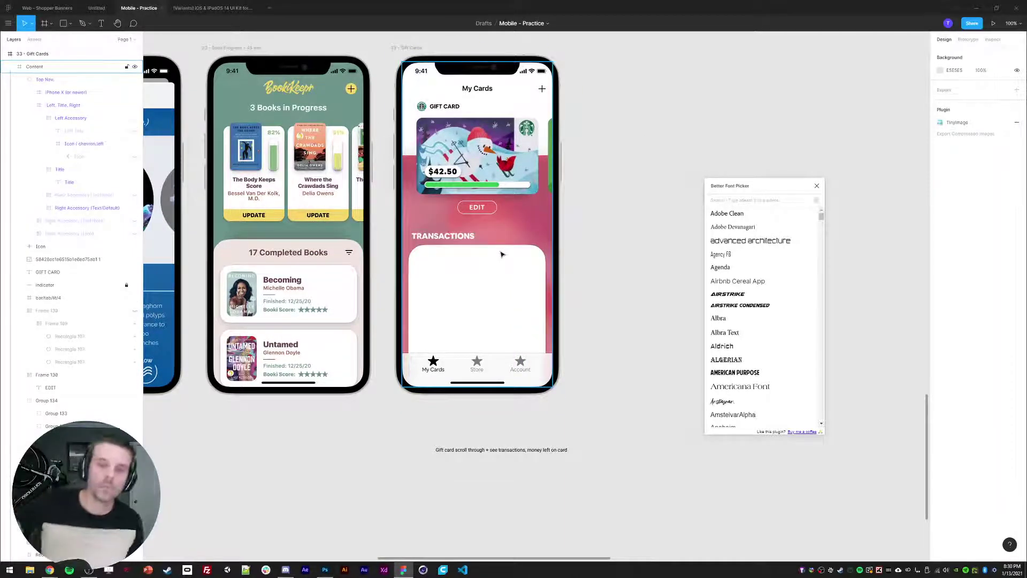
{"action": "key", "text": "r"}
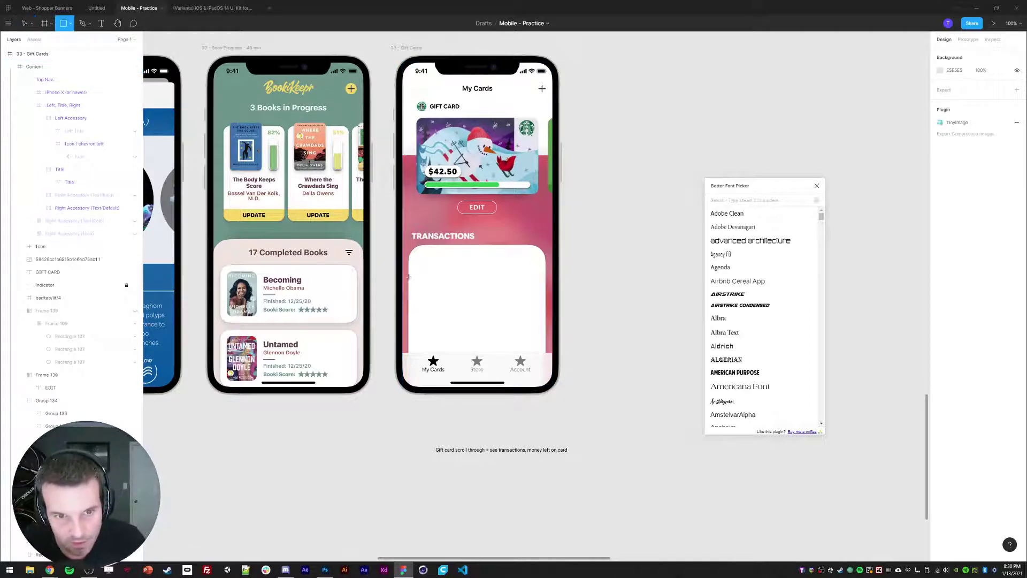
{"action": "left_click_drag", "start_coordinate": [409, 245], "coordinate": [546, 410]}
{"action": "right_click", "coordinate": [53, 348]}
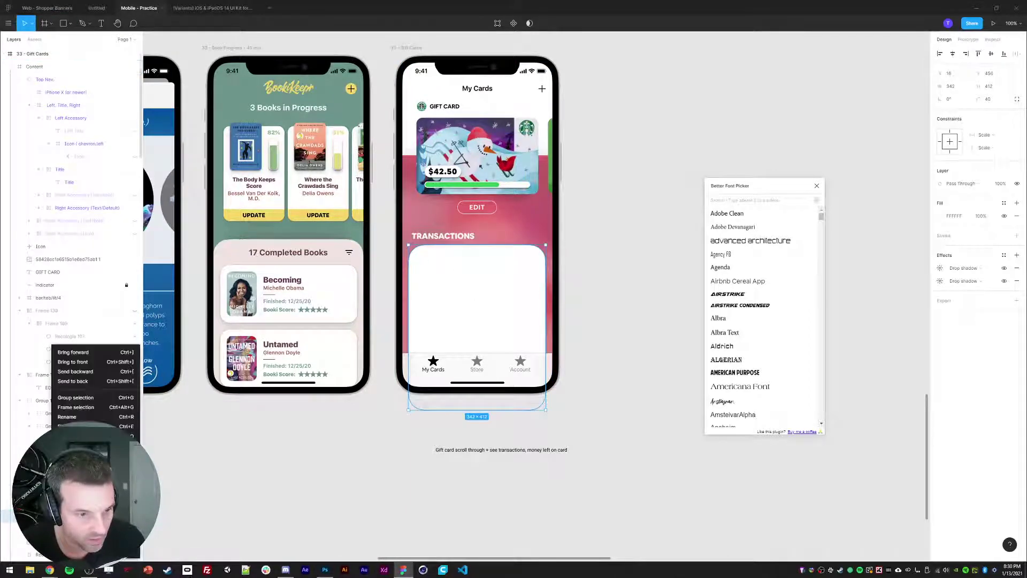
{"action": "left_click", "coordinate": [74, 408]}
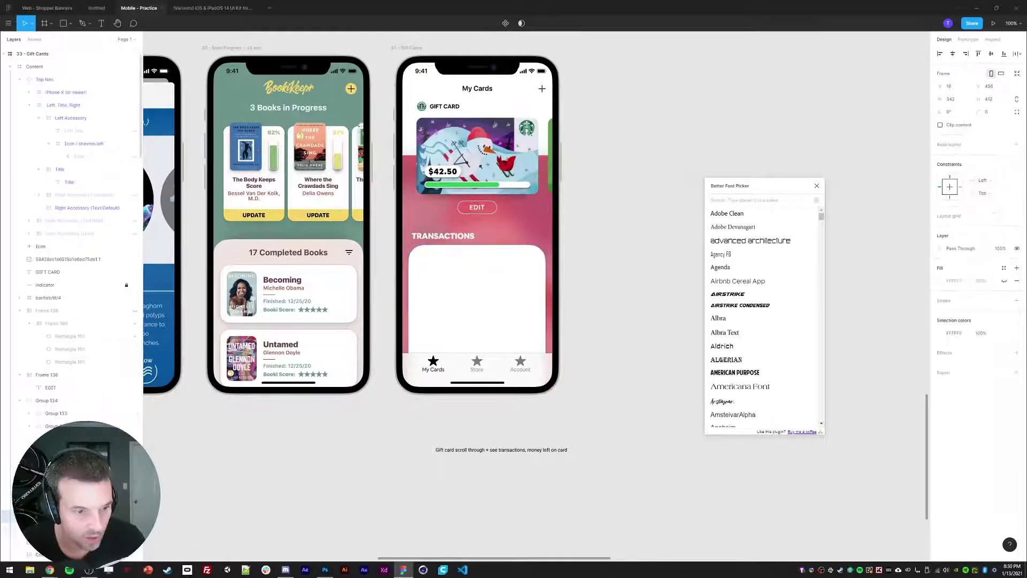
{"action": "scroll", "coordinate": [75, 353], "scroll_direction": "down", "scroll_amount": 1}
{"action": "key", "text": "ctrl+z"}
{"action": "key", "text": "ctrl+alt+g"}
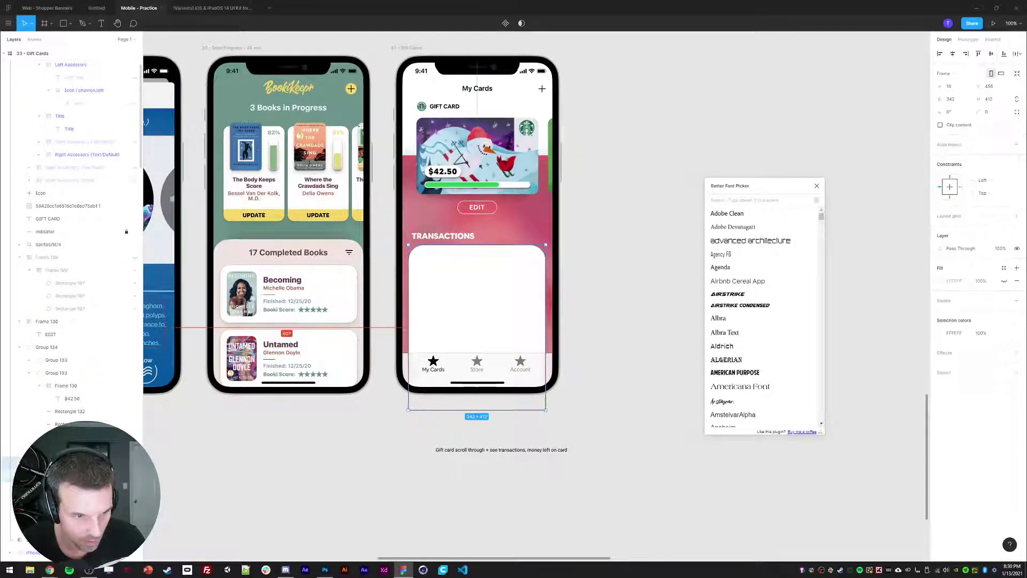
{"action": "key", "text": "ctrl+alt+v"}
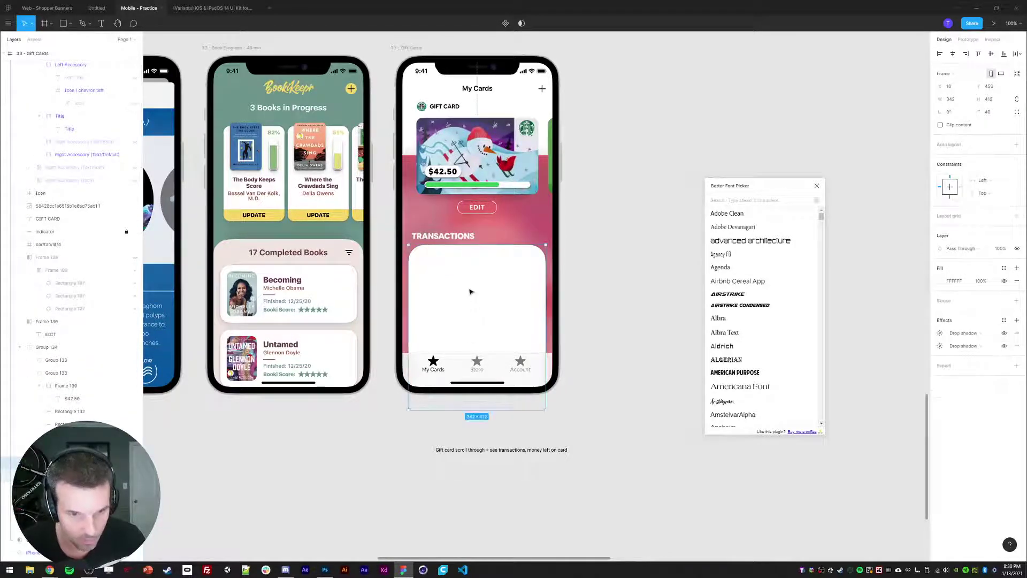
Draw a grey rectangle about 343 × 106 across the transactions card and move its layer into the card's frame
{"action": "key", "text": "r"}
{"action": "mouse_move", "coordinate": [409, 271]}
{"action": "left_mouse_down"}
{"action": "mouse_move", "coordinate": [466, 310]}
{"action": "mouse_move", "coordinate": [547, 315]}
{"action": "left_mouse_up"}
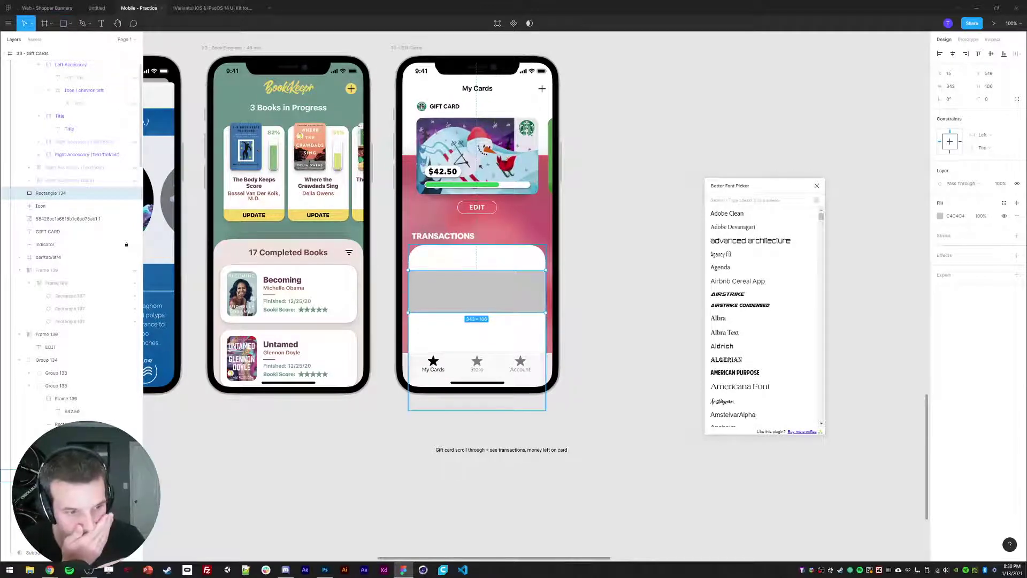
{"action": "left_click_drag", "start_coordinate": [51, 193], "coordinate": [53, 481]}
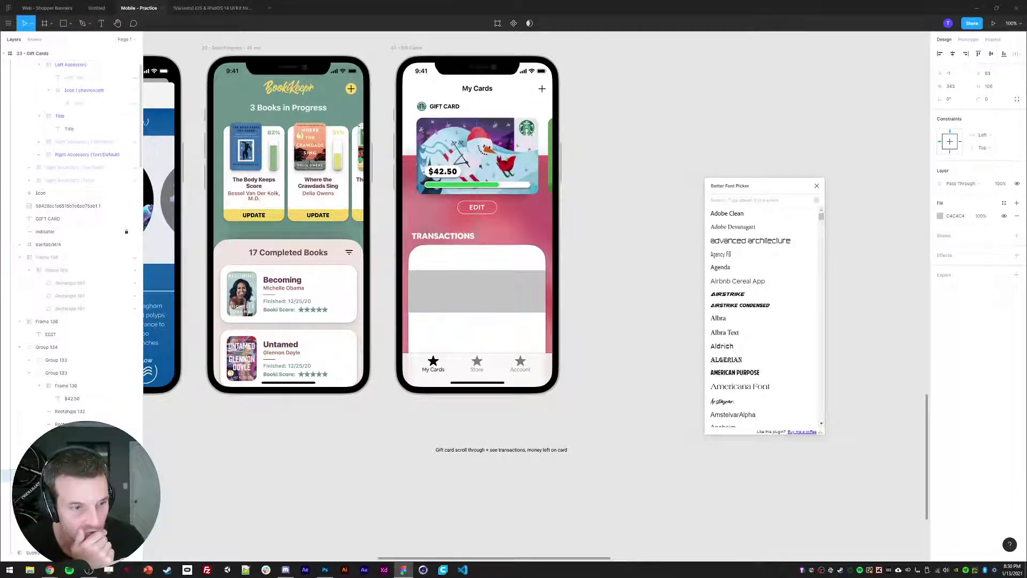
{"action": "left_click", "coordinate": [39, 464]}
{"action": "left_click", "coordinate": [20, 348]}
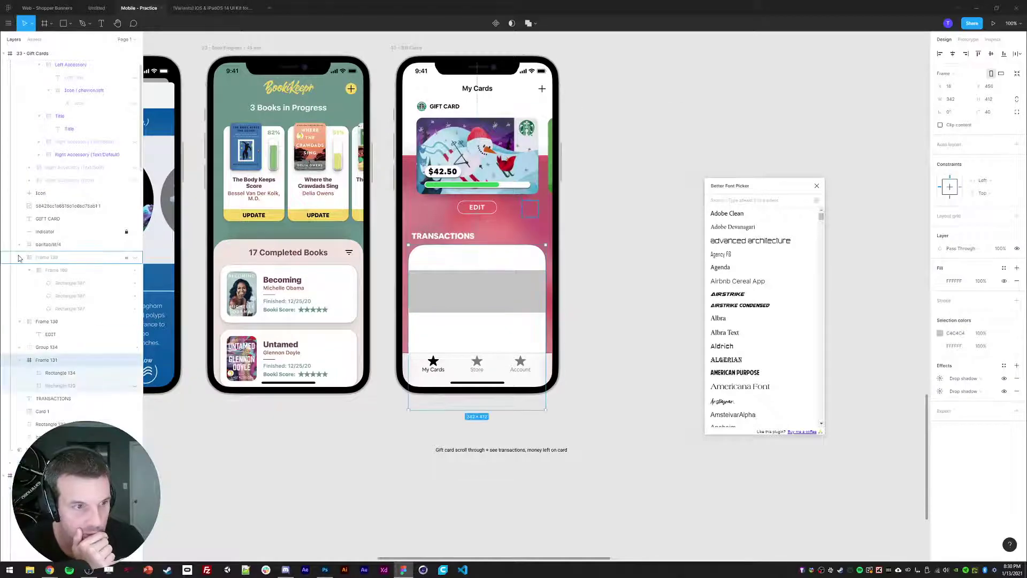
Collapse the expanded frames inside the Gift Cards screen's Content layer, including the top nav, the EDIT button and the transactions card
{"action": "left_click", "coordinate": [19, 257]}
{"action": "scroll", "coordinate": [21, 159], "scroll_direction": "up", "scroll_amount": 3}
{"action": "left_click", "coordinate": [47, 105]}
{"action": "left_click", "coordinate": [19, 106]}
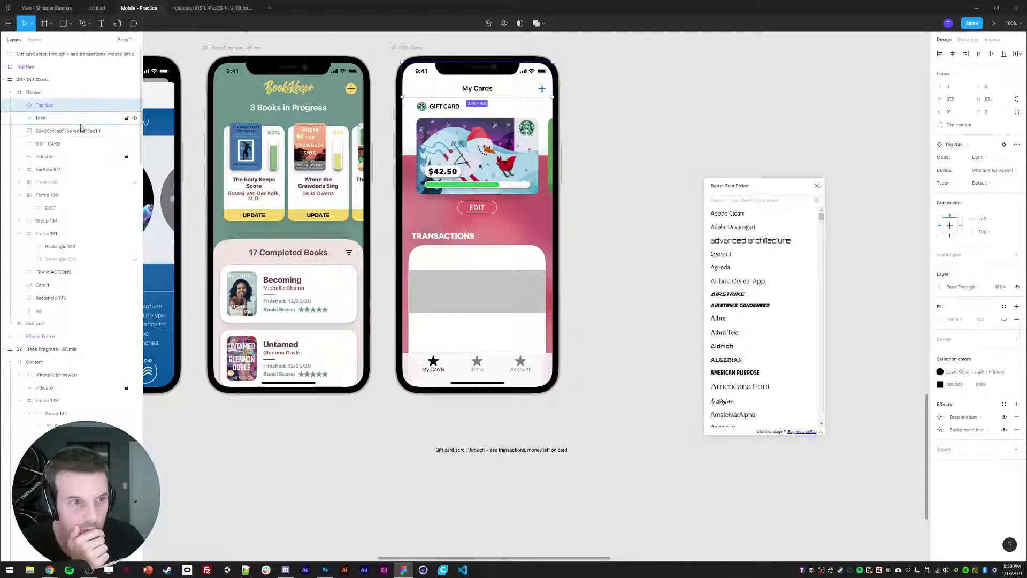
{"action": "left_click", "coordinate": [20, 107]}
{"action": "left_click", "coordinate": [20, 106]}
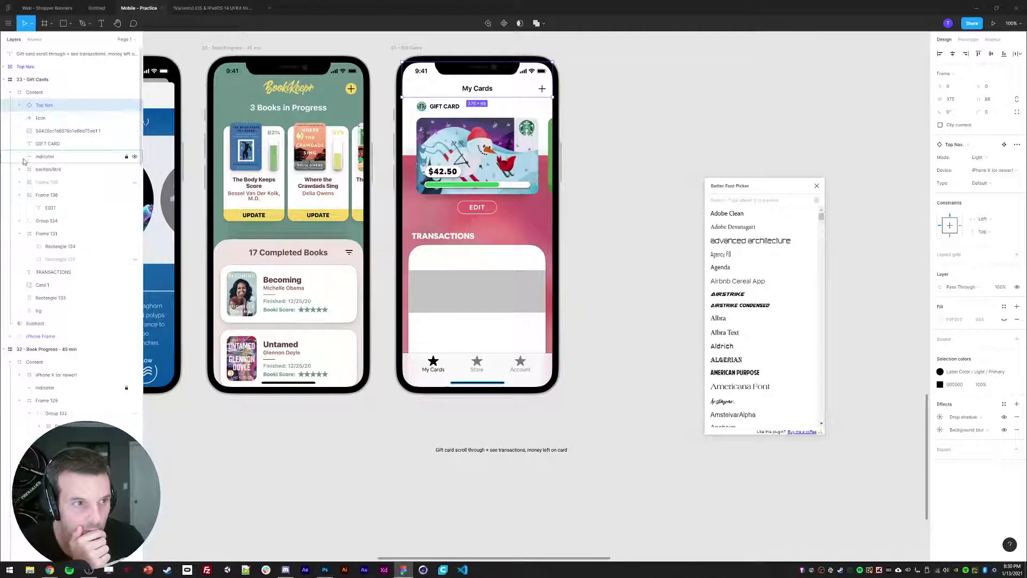
{"action": "left_click", "coordinate": [20, 196]}
{"action": "left_click", "coordinate": [20, 222]}
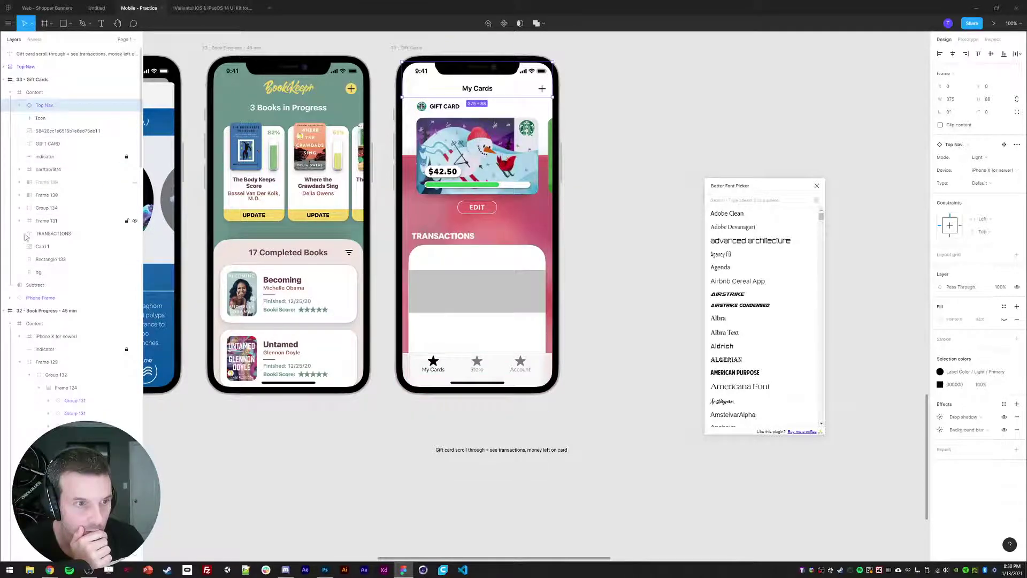
Try removing the fill of the grey row rectangle in the transactions card, and restore a C4C4C4 fill
{"action": "double_click", "coordinate": [503, 290]}
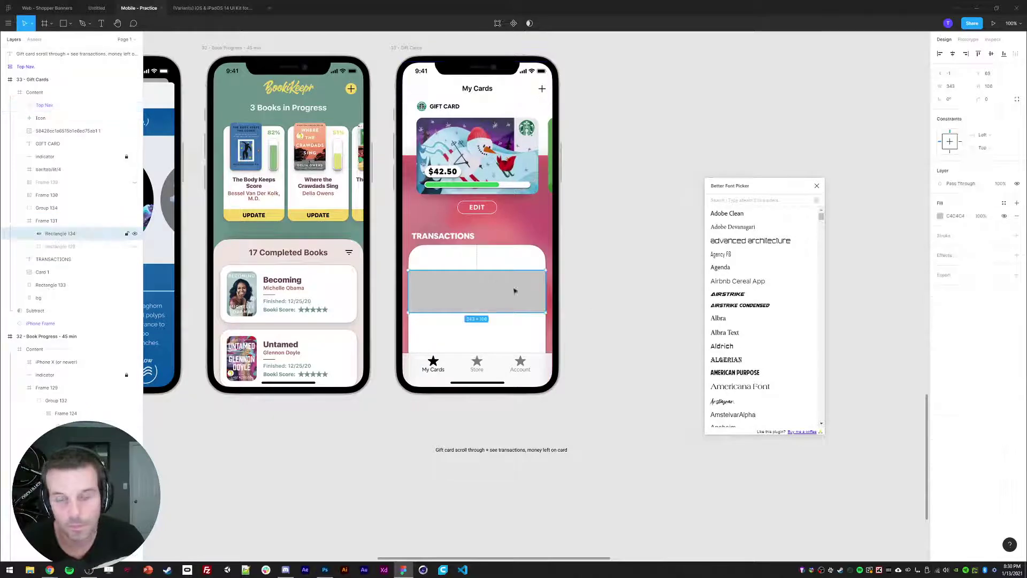
{"action": "left_click", "coordinate": [1018, 217]}
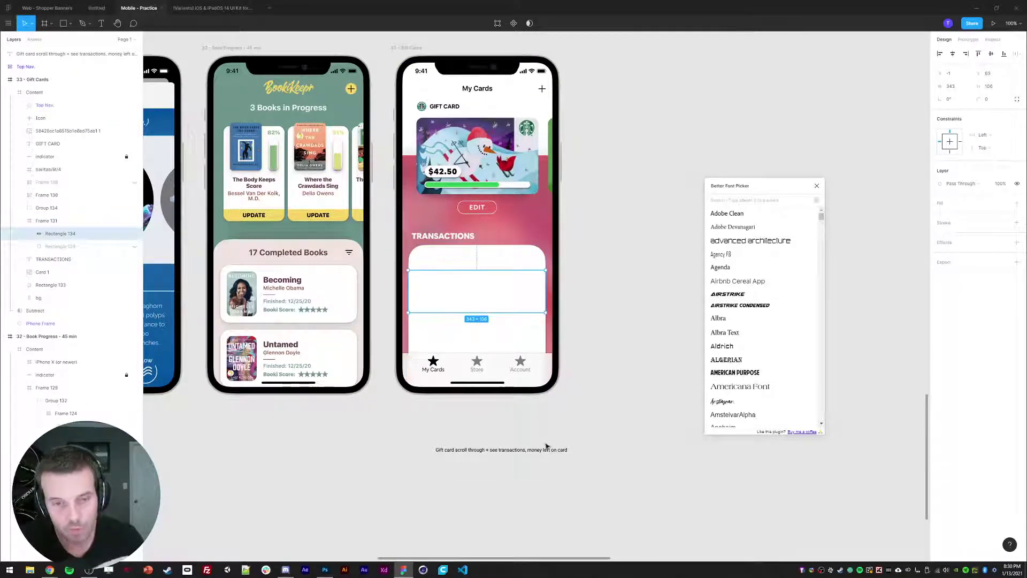
{"action": "left_click", "coordinate": [1016, 203]}
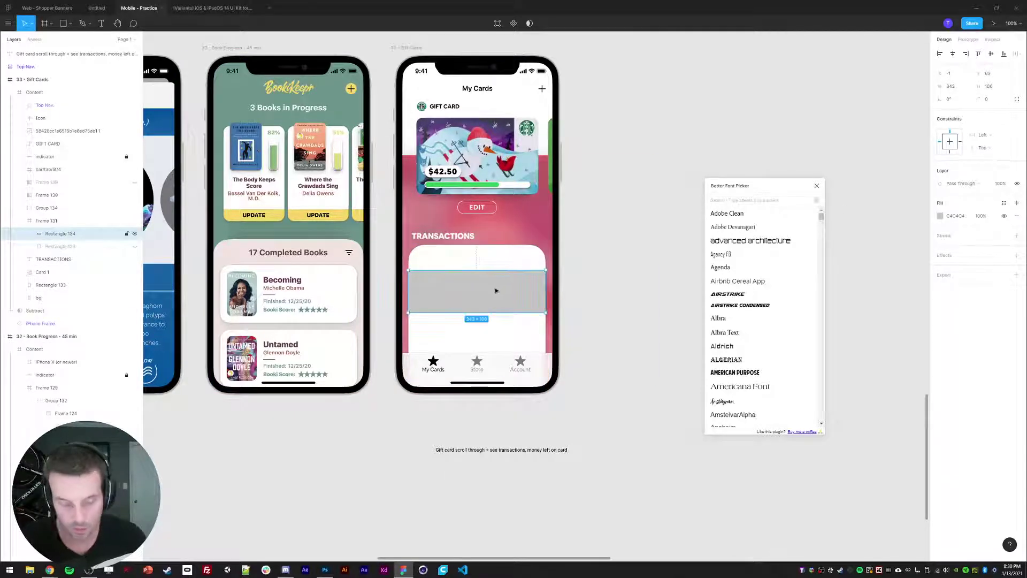
Add a left-aligned text label "Location" on the grey row at about X 17, Y 78
{"action": "key", "text": "t"}
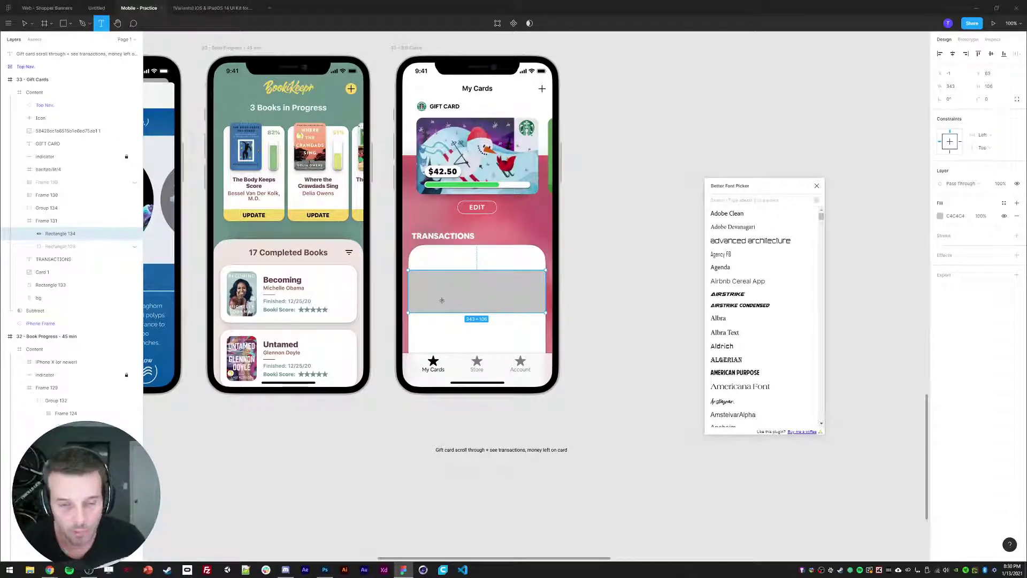
{"action": "left_click", "coordinate": [431, 293]}
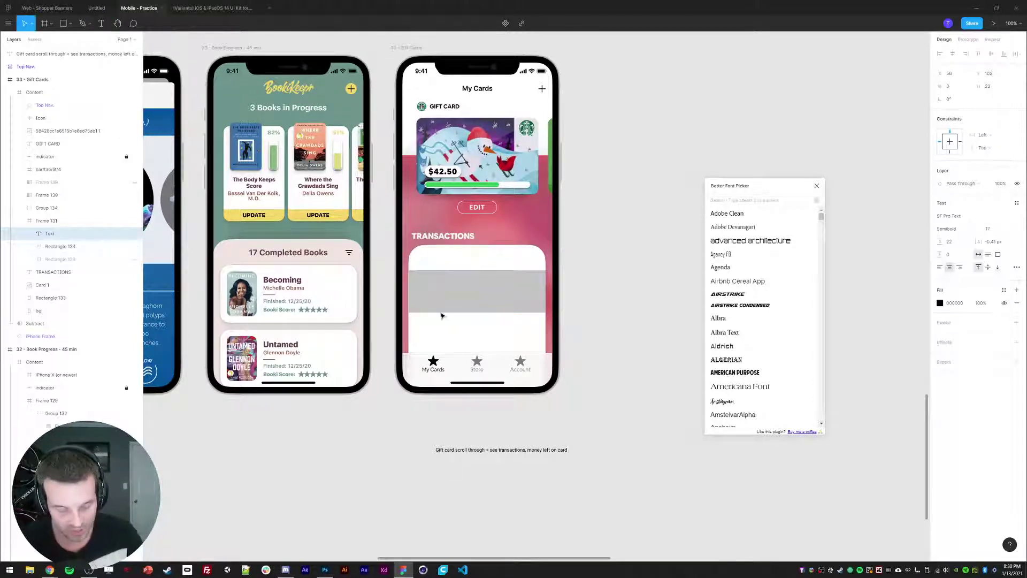
{"action": "type", "text": "Location"}
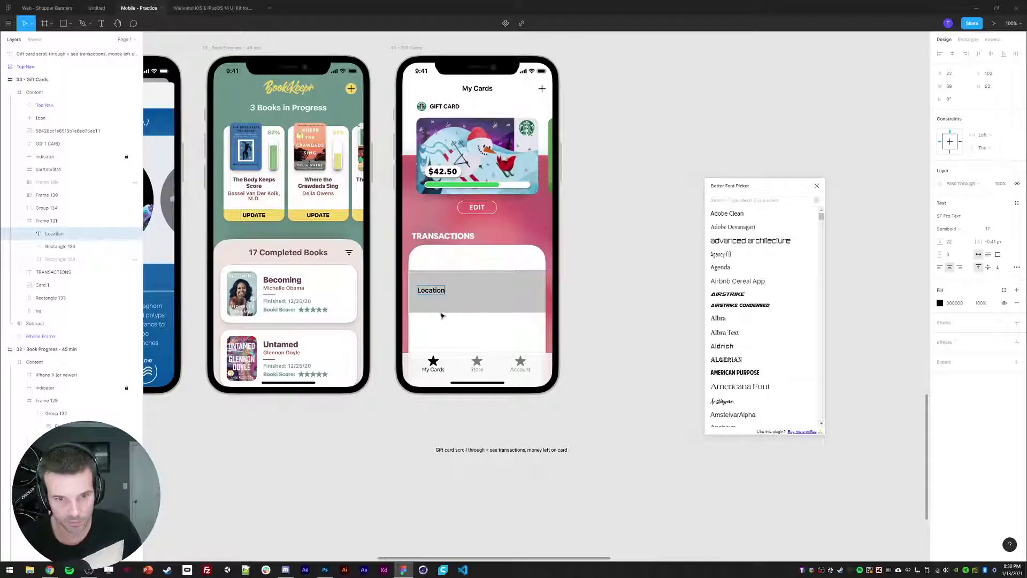
{"action": "key", "text": "Escape"}
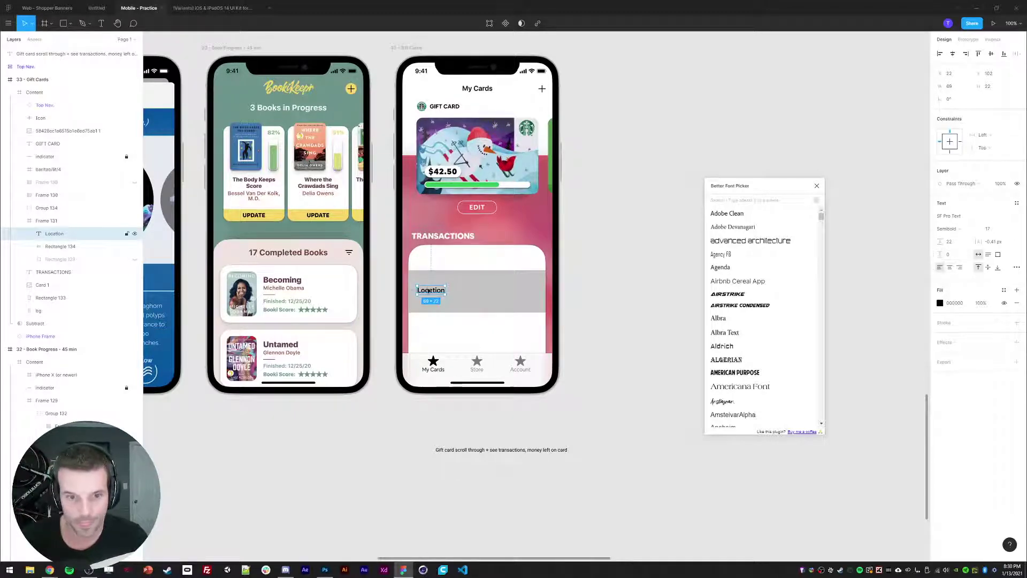
{"action": "left_click_drag", "start_coordinate": [430, 290], "coordinate": [426, 282]}
{"action": "key", "text": "ctrl+d"}
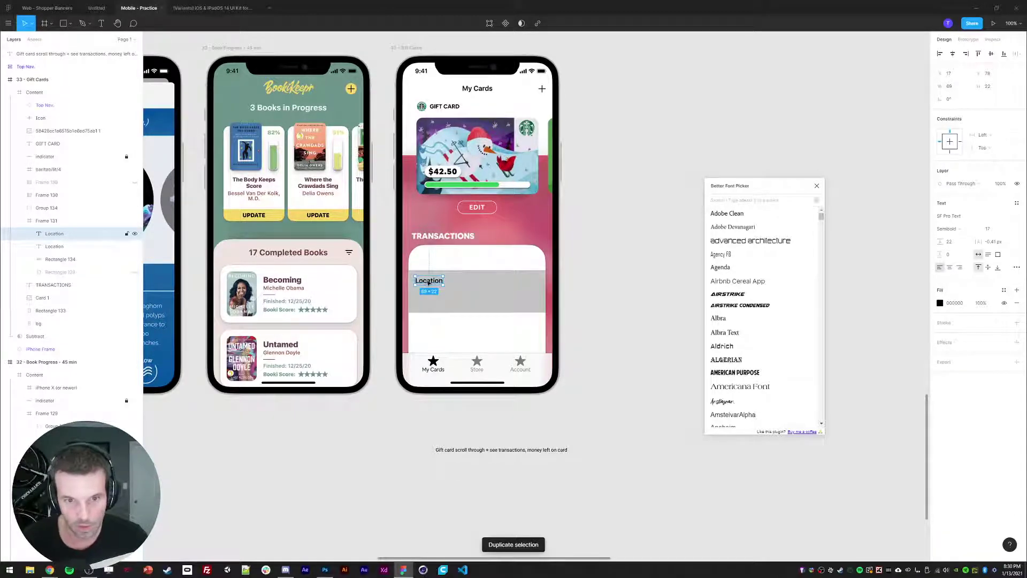
{"action": "key", "text": "ctrl+z"}
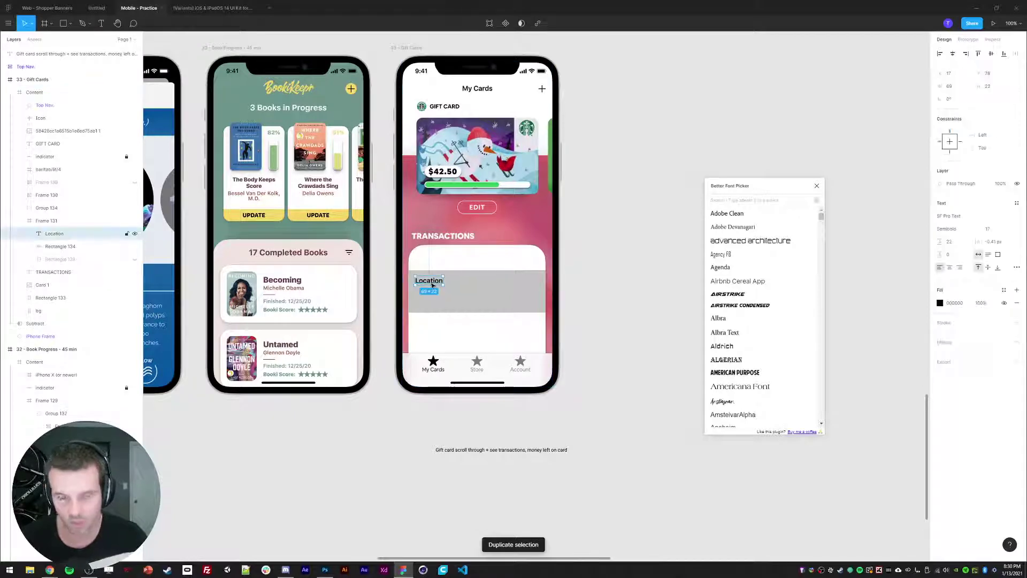
Nudge the Location label down slightly and right to about X 65, leaving room for an icon before it
{"action": "key", "text": "shift+Down"}
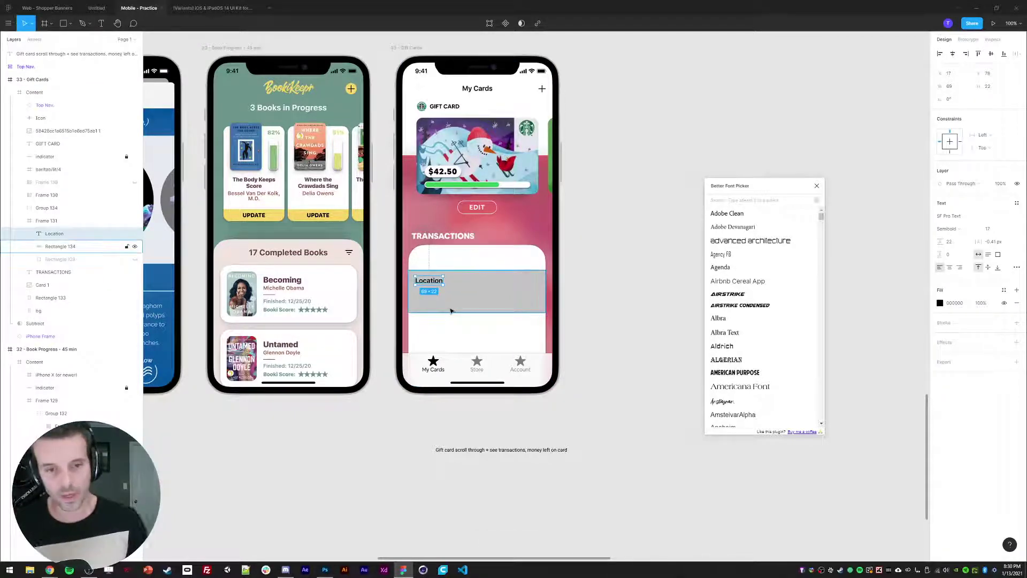
{"action": "key", "text": "shift+Right"}
{"action": "key", "text": "shift+Right"}
{"action": "key", "text": "shift+Right"}
{"action": "key", "text": "shift+Right"}
{"action": "key", "text": "shift+Right"}
{"action": "key", "text": "shift+Right"}
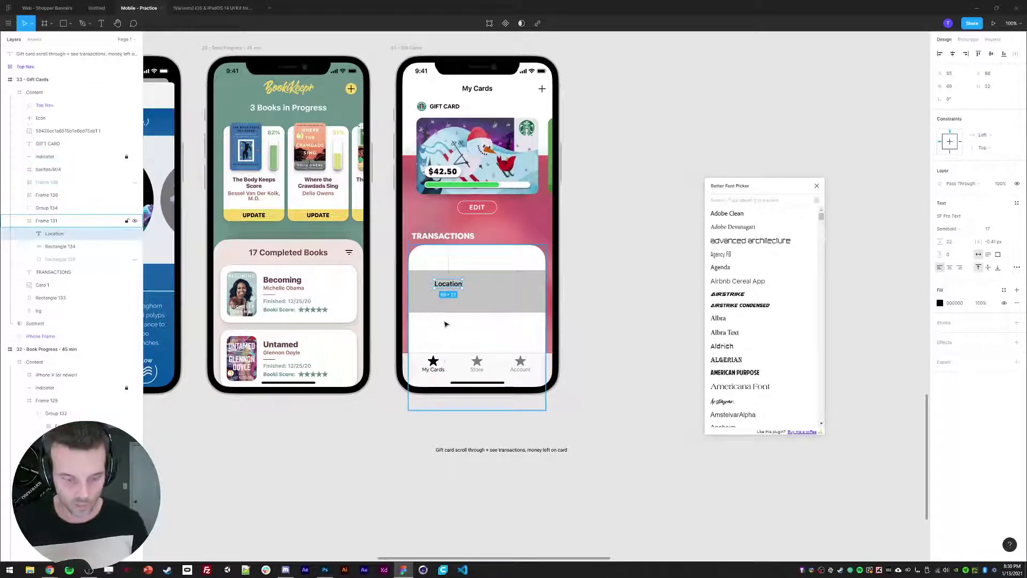
Draw a circle before the Location label and set its width and height to 36
{"action": "key", "text": "o"}
{"action": "left_click_drag", "start_coordinate": [416, 279], "coordinate": [428, 296]}
{"action": "left_click", "coordinate": [961, 90]}
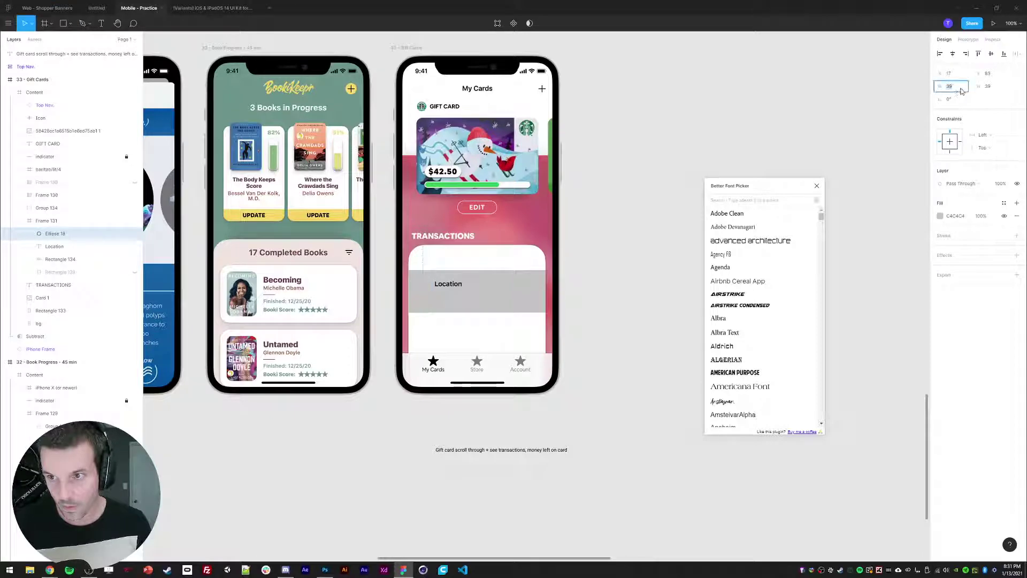
{"action": "type", "text": "36"}
{"action": "key", "text": "Tab"}
{"action": "type", "text": "36"}
{"action": "key", "text": "Return"}
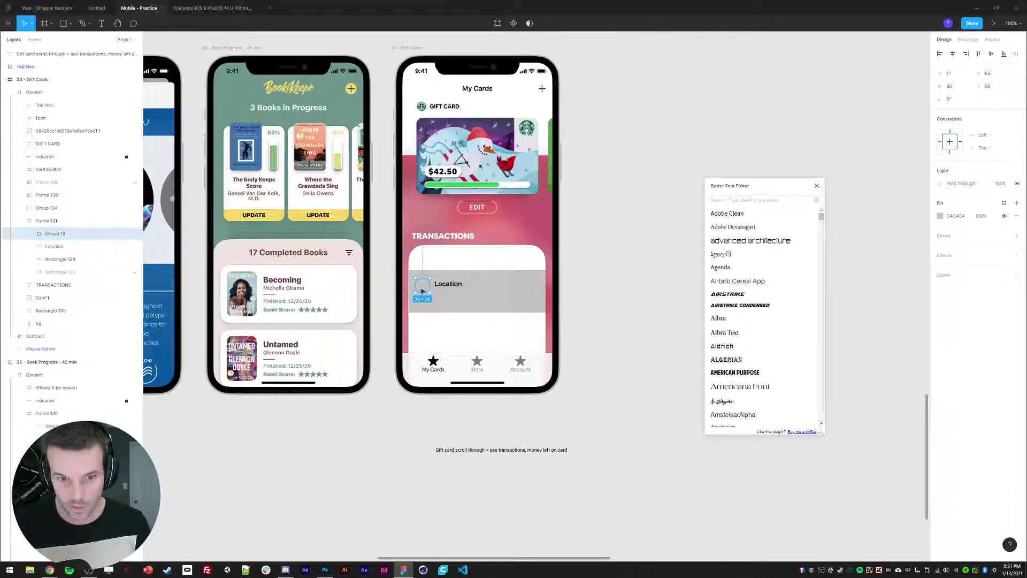
Fill the circle beside the Location label with red CA3737
{"action": "left_click", "coordinate": [940, 216]}
{"action": "left_click", "coordinate": [904, 246]}
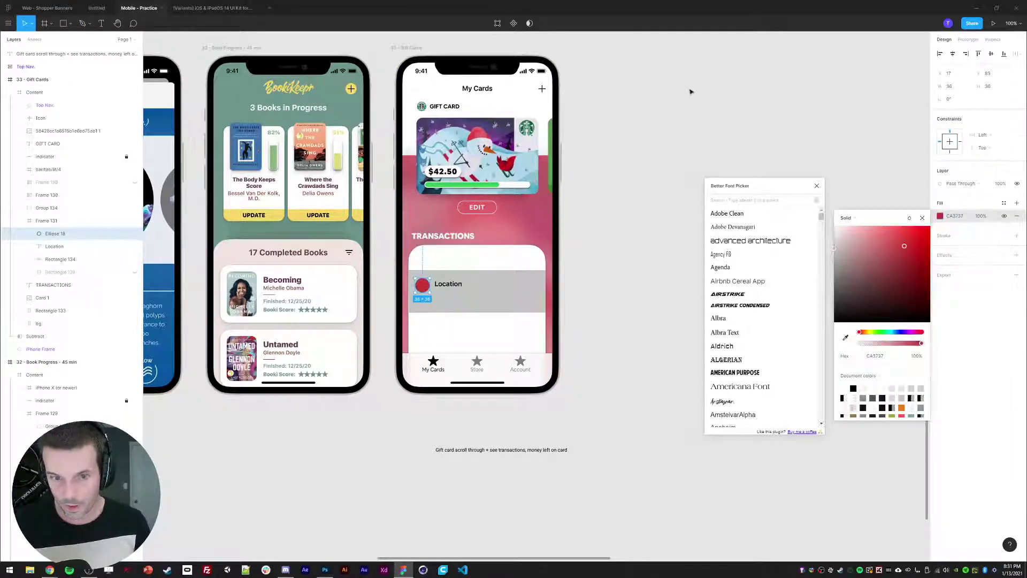
{"action": "left_click", "coordinate": [691, 92]}
Align the vertical centers of the red circle and the Location label
{"action": "left_click", "coordinate": [422, 285]}
{"action": "left_click", "coordinate": [448, 284], "text": "shift"}
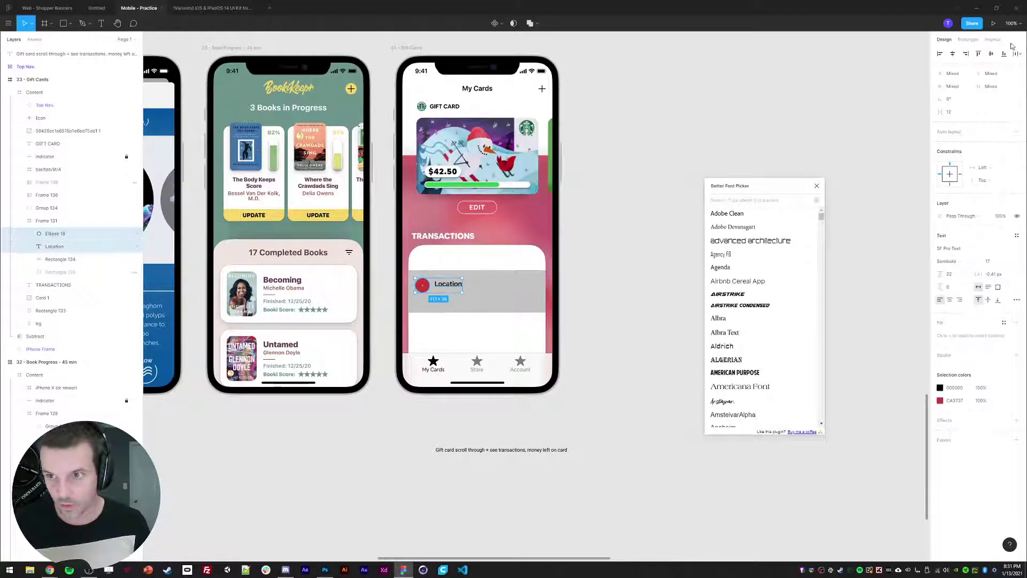
{"action": "key", "text": "Escape"}
{"action": "left_click", "coordinate": [422, 285]}
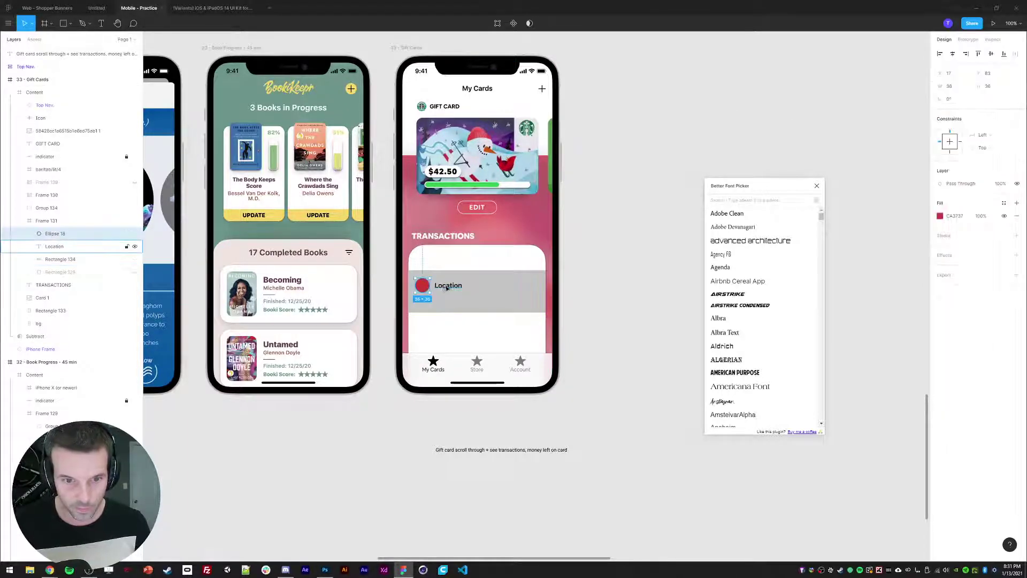
Turn on content clipping for the transactions card's frame
{"action": "left_click", "coordinate": [484, 287]}
{"action": "left_click", "coordinate": [60, 221]}
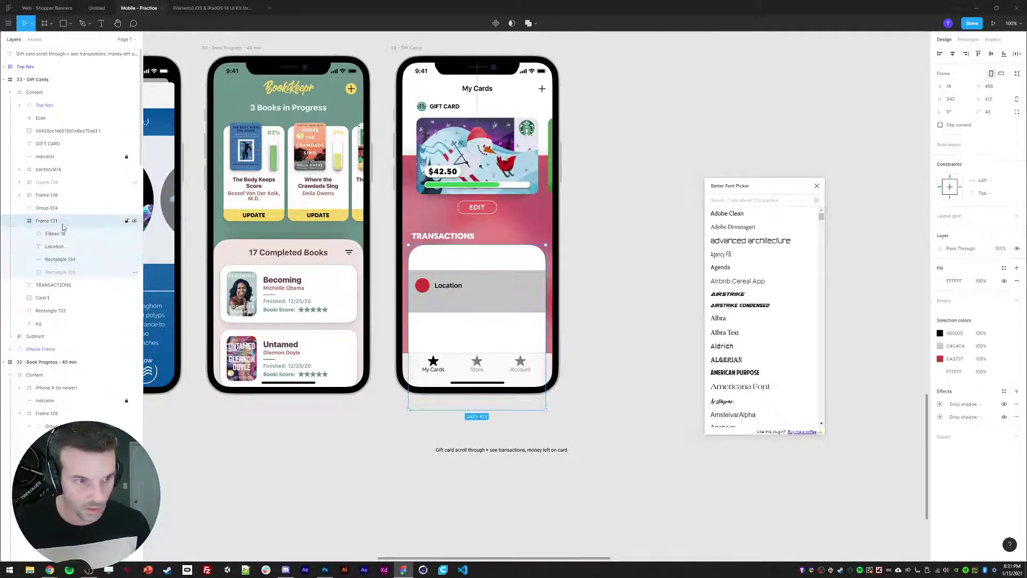
{"action": "left_click", "coordinate": [958, 127]}
Try vertical scrolling as the overflow behavior of the transactions card's frame
{"action": "left_click", "coordinate": [968, 39]}
{"action": "left_click", "coordinate": [967, 90]}
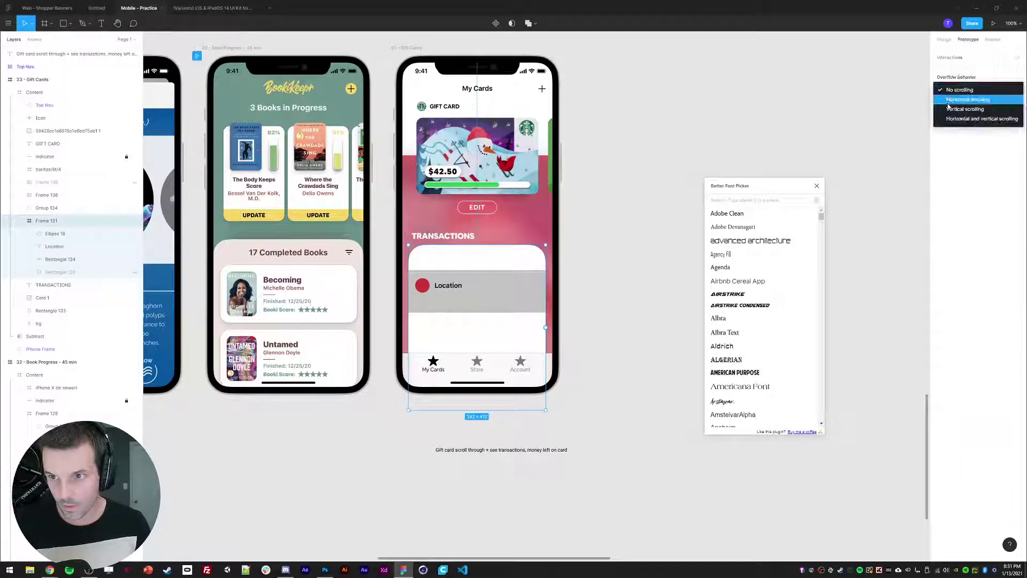
{"action": "left_click", "coordinate": [963, 107]}
{"action": "left_click", "coordinate": [945, 41]}
{"action": "left_click", "coordinate": [967, 39]}
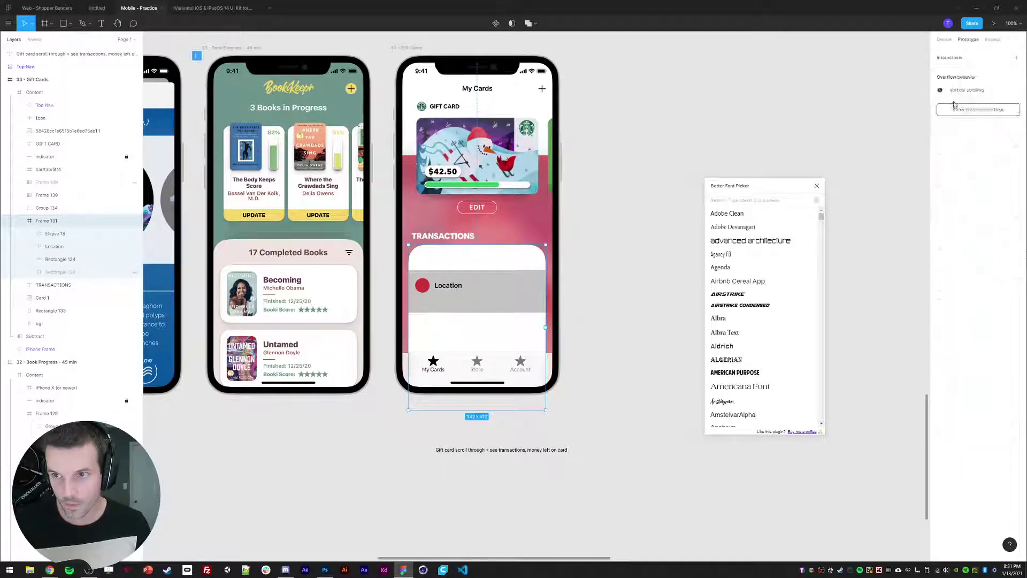
{"action": "left_click", "coordinate": [959, 90]}
{"action": "left_click", "coordinate": [960, 69]}
{"action": "left_click", "coordinate": [946, 40]}
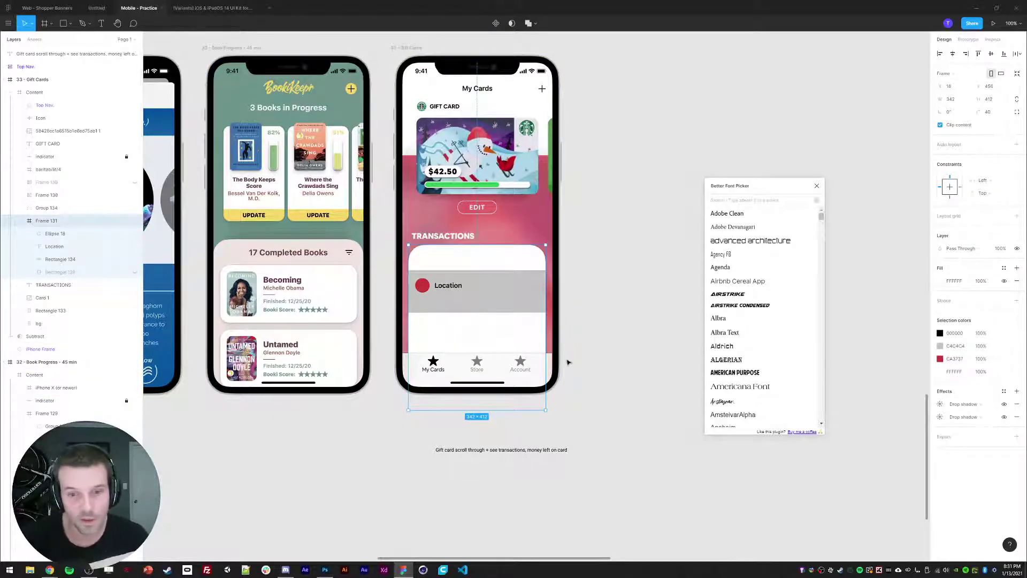
Move the red circle to about X 16 and vertically center the Location label with it
{"action": "left_click", "coordinate": [423, 285]}
{"action": "left_click_drag", "start_coordinate": [424, 285], "coordinate": [422, 284]}
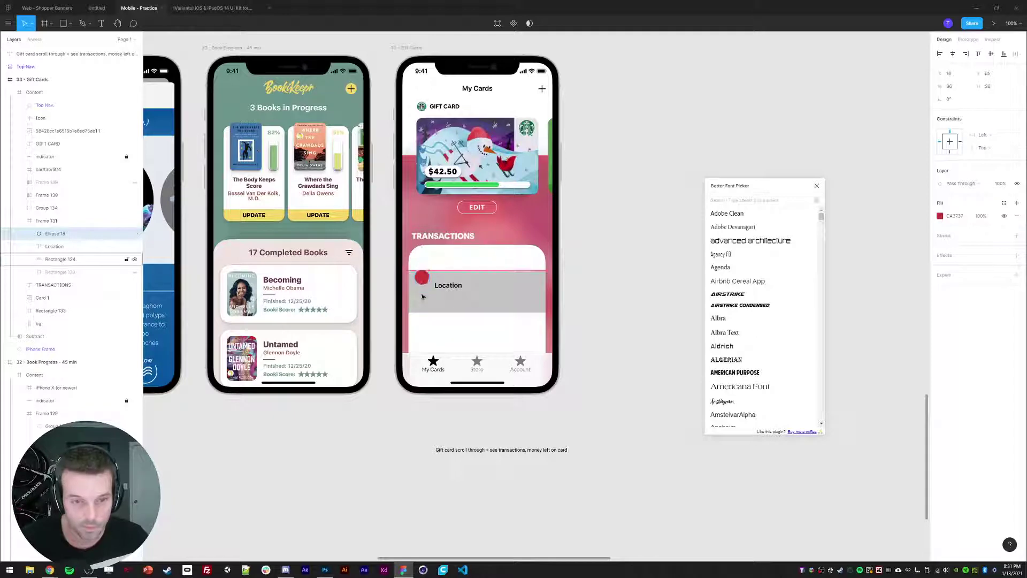
{"action": "left_click", "coordinate": [444, 287], "text": "shift"}
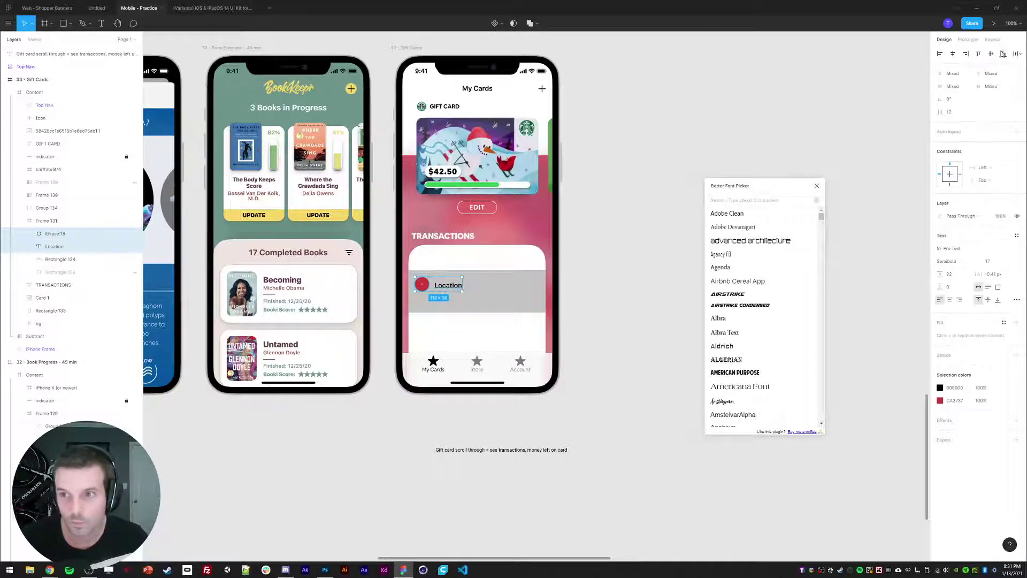
{"action": "left_click", "coordinate": [635, 284]}
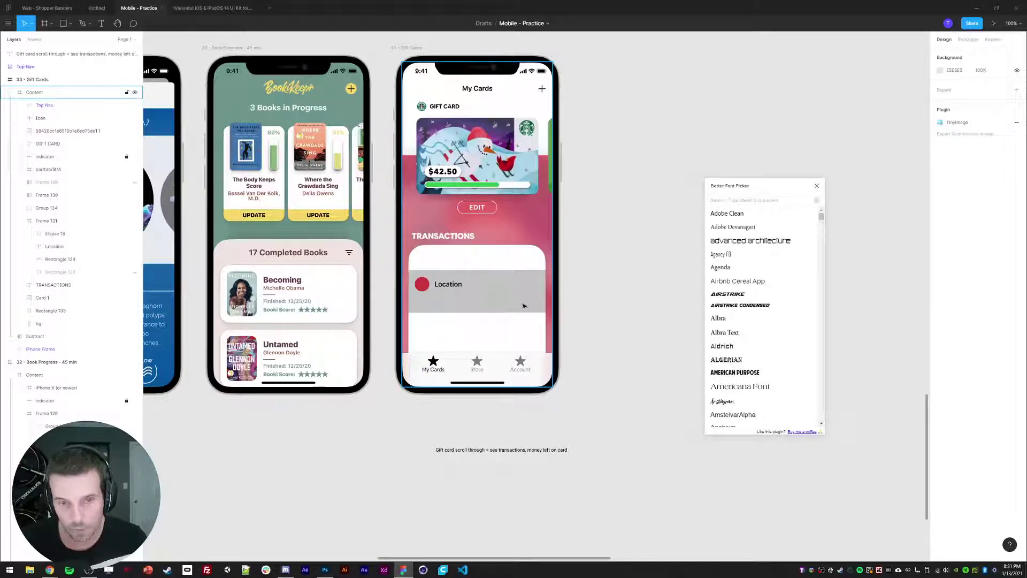
Duplicate the Location label, place the copy toward the row's right end and change its text to $00.00
{"action": "scroll", "coordinate": [577, 265], "scroll_direction": "up", "scroll_amount": 1}
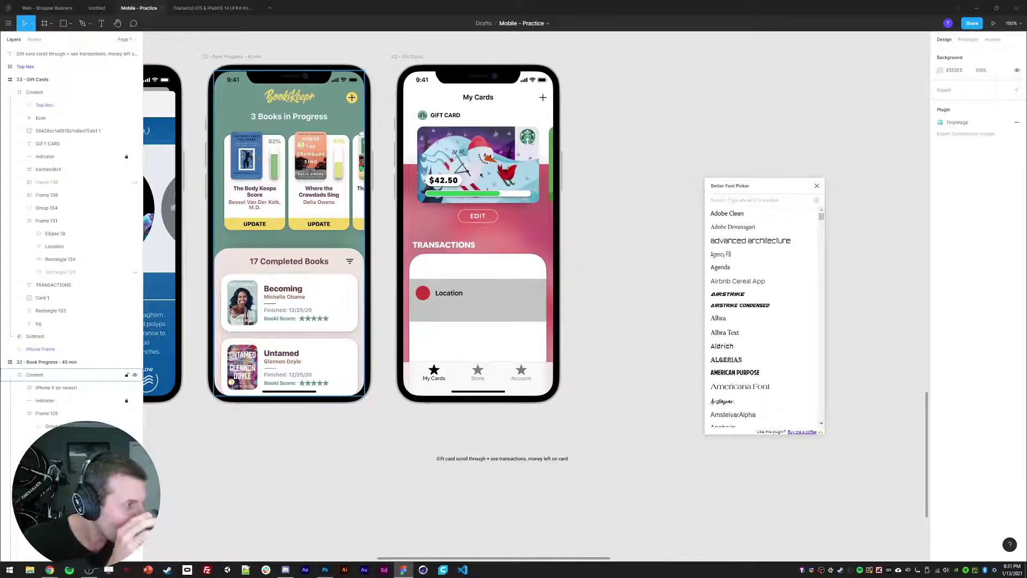
{"action": "left_click", "coordinate": [531, 316]}
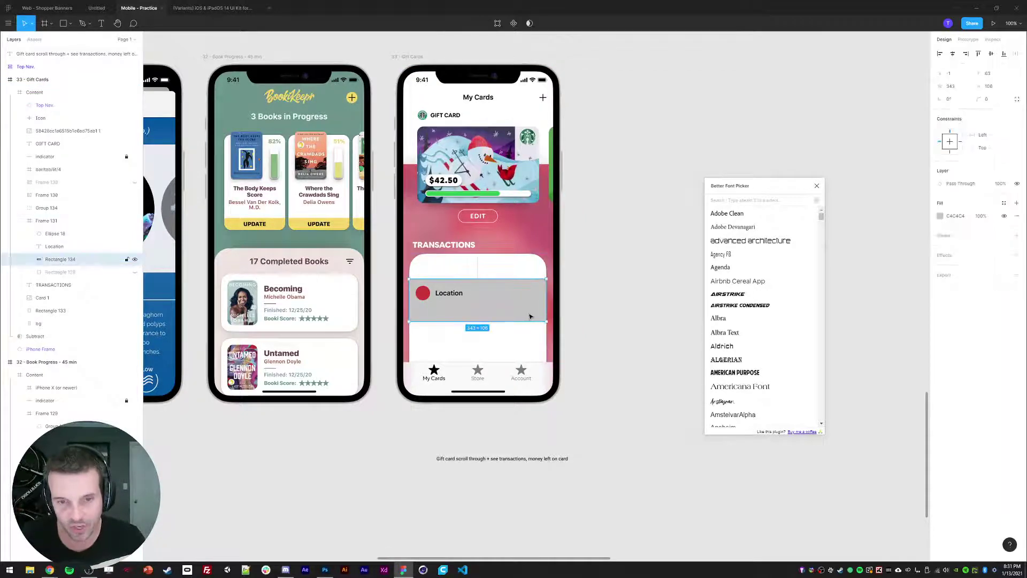
{"action": "left_click", "coordinate": [451, 294]}
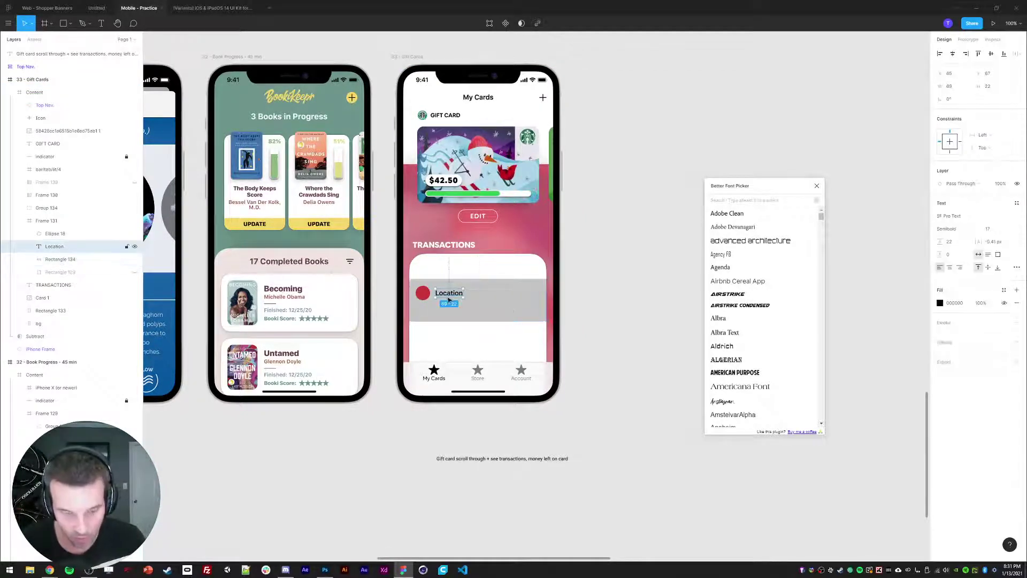
{"action": "key", "text": "ctrl+d"}
{"action": "left_click_drag", "start_coordinate": [452, 296], "coordinate": [509, 304]}
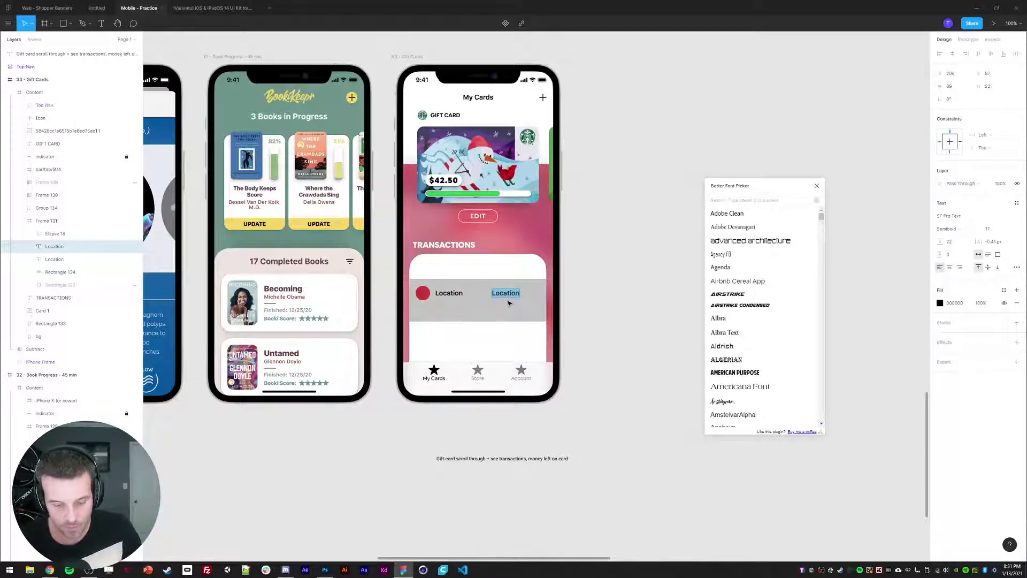
{"action": "type", "text": "$00.00"}
{"action": "key", "text": "Escape"}
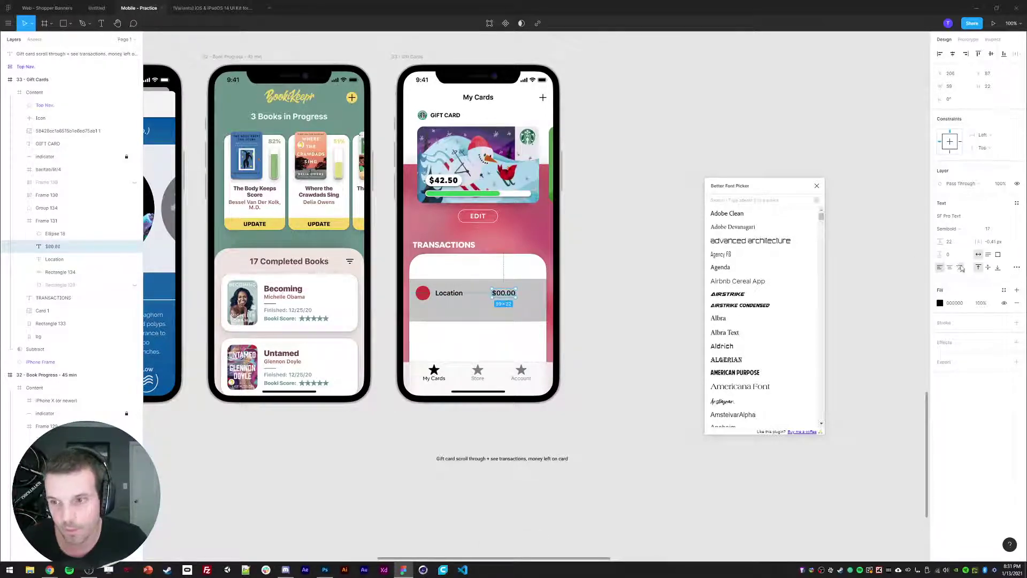
Right-align the $00.00 text and place it slightly inset from the grey row's right edge
{"action": "left_click", "coordinate": [960, 268]}
{"action": "left_click_drag", "start_coordinate": [503, 294], "coordinate": [534, 293]}
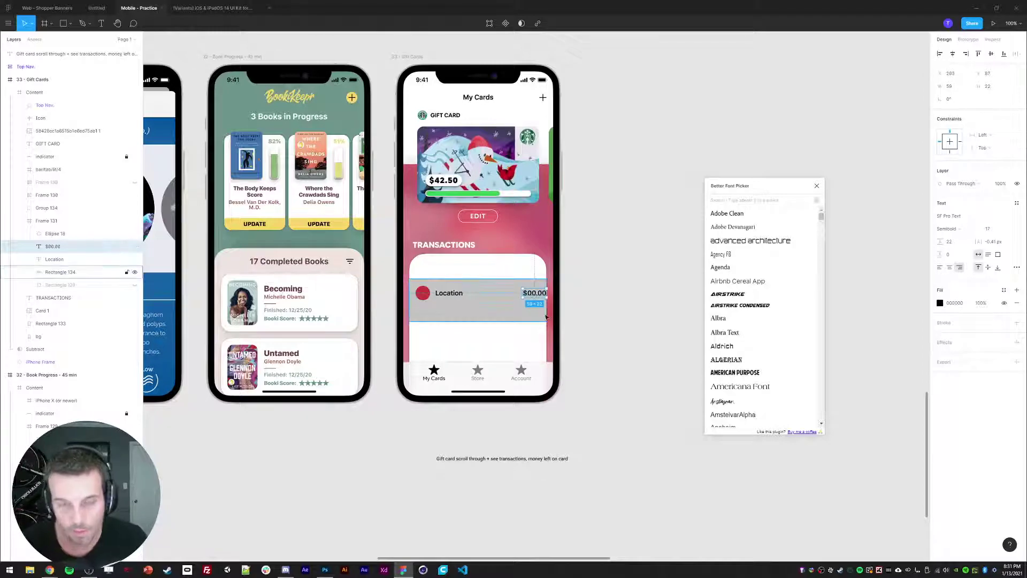
{"action": "key", "text": "shift+Left"}
{"action": "key", "text": "shift+Left"}
{"action": "left_click", "coordinate": [619, 309]}
Add a drop shadow with Y offset 0.5 and blur 0 to the grey transaction row rectangle and change its opacity
{"action": "left_click", "coordinate": [493, 318]}
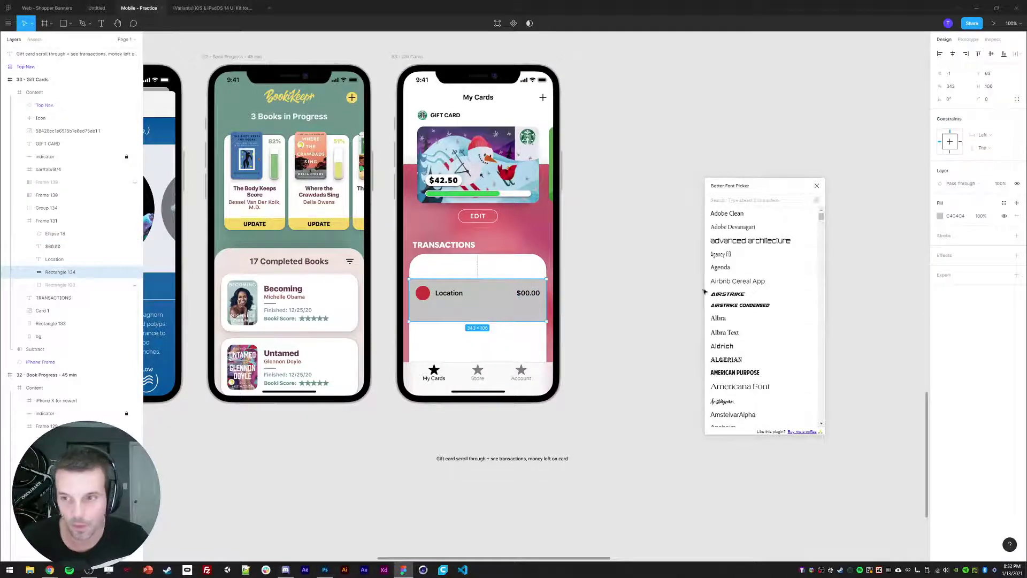
{"action": "left_click", "coordinate": [1017, 256]}
{"action": "left_click", "coordinate": [967, 269]}
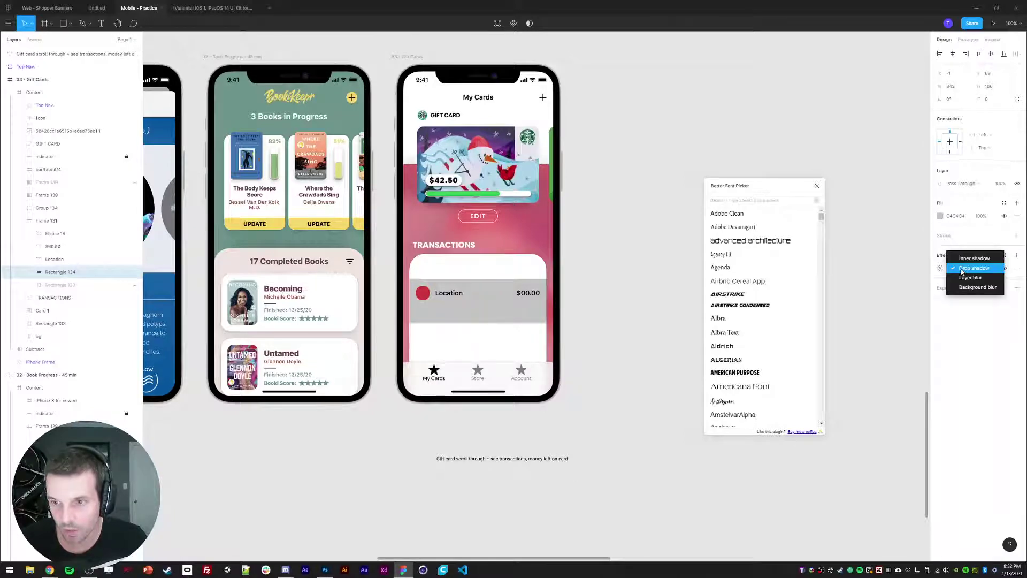
{"action": "left_click", "coordinate": [962, 268]}
{"action": "left_click", "coordinate": [940, 269]}
{"action": "left_click", "coordinate": [888, 289]}
{"action": "type", "text": "0"}
{"action": "left_click", "coordinate": [852, 303]}
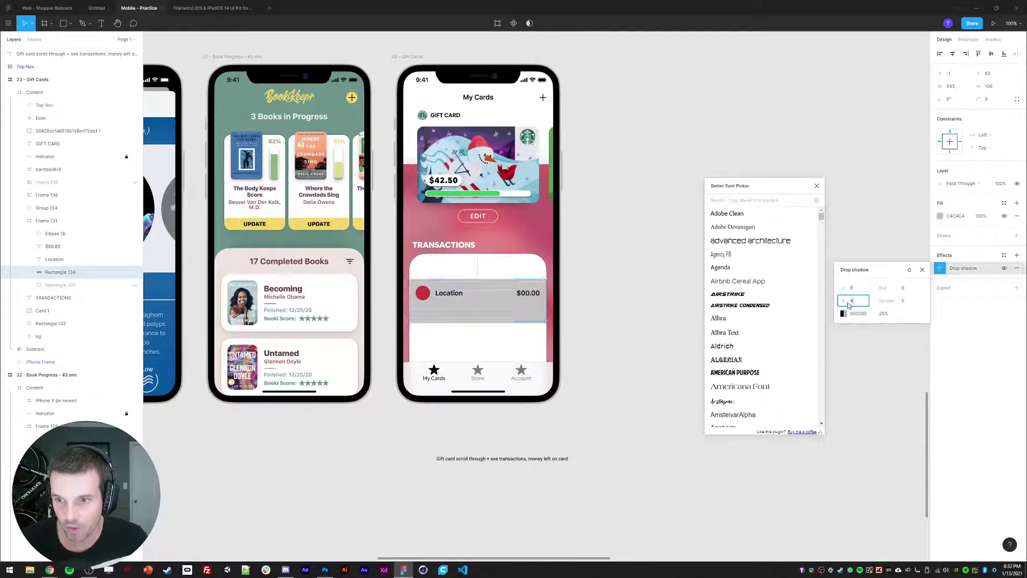
{"action": "type", "text": "0.5"}
{"action": "left_click", "coordinate": [888, 314]}
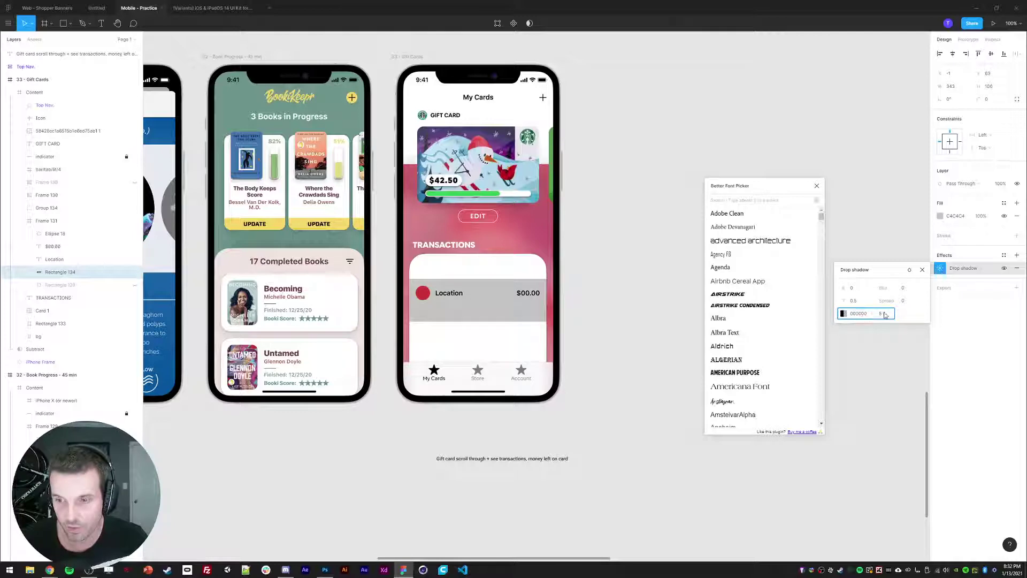
{"action": "left_click", "coordinate": [653, 334]}
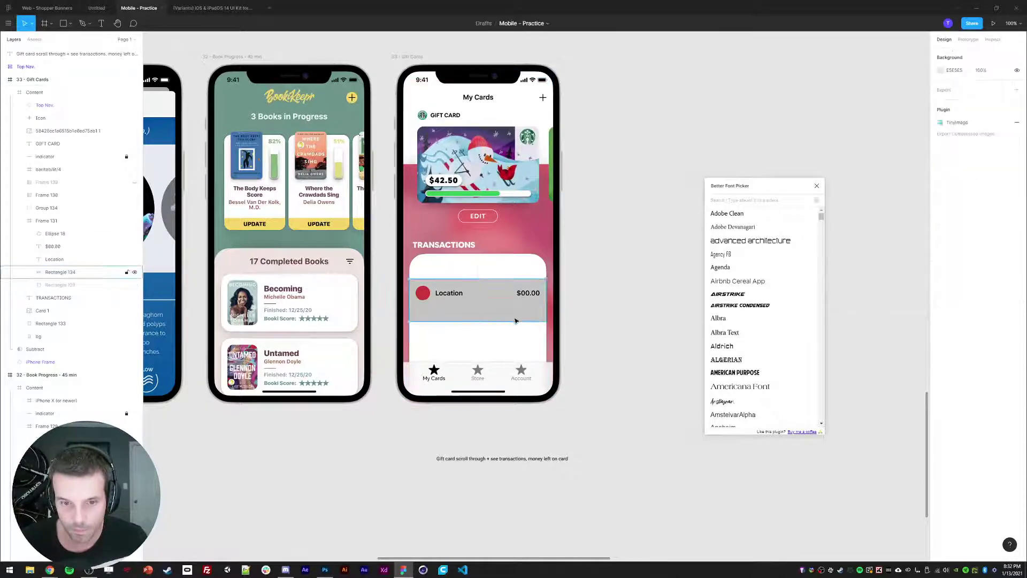
Fill the transaction row rectangle with white (FFFFFF) and reduce its height to about 83
{"action": "left_click", "coordinate": [516, 320]}
{"action": "left_click", "coordinate": [941, 216]}
{"action": "left_click_drag", "start_coordinate": [900, 259], "coordinate": [808, 205]}
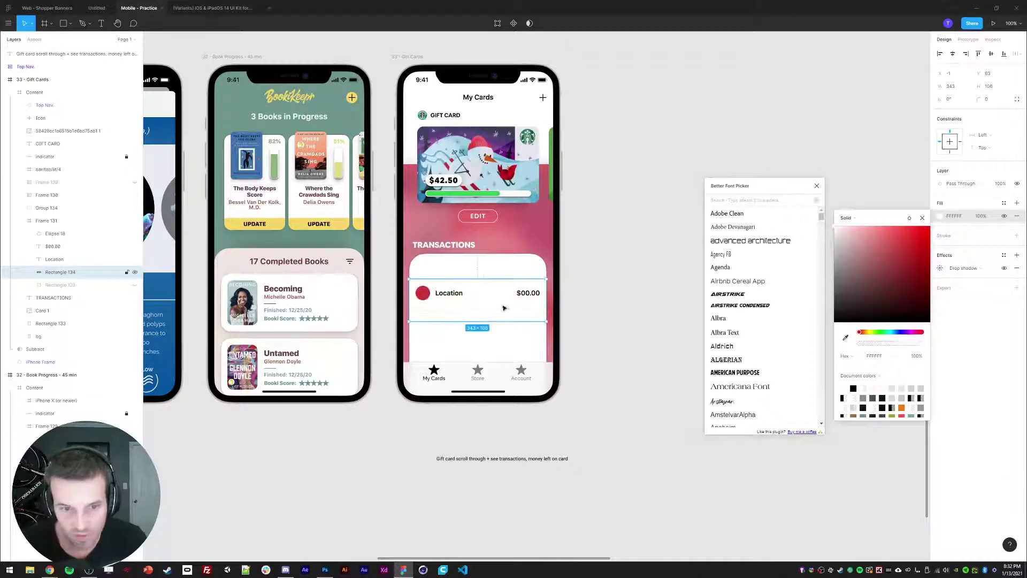
{"action": "left_click_drag", "start_coordinate": [486, 320], "coordinate": [509, 293]}
Enlarge the Location text box to a height of 36 around its centre and align its text to the middle vertically
{"action": "left_click", "coordinate": [454, 298]}
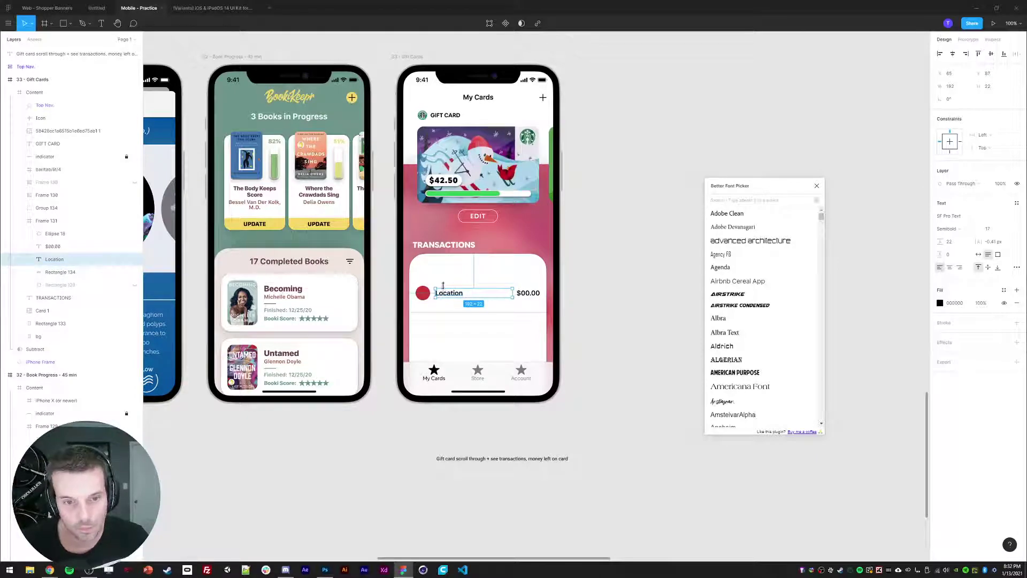
{"action": "left_click_drag", "start_coordinate": [443, 287], "coordinate": [447, 300]}
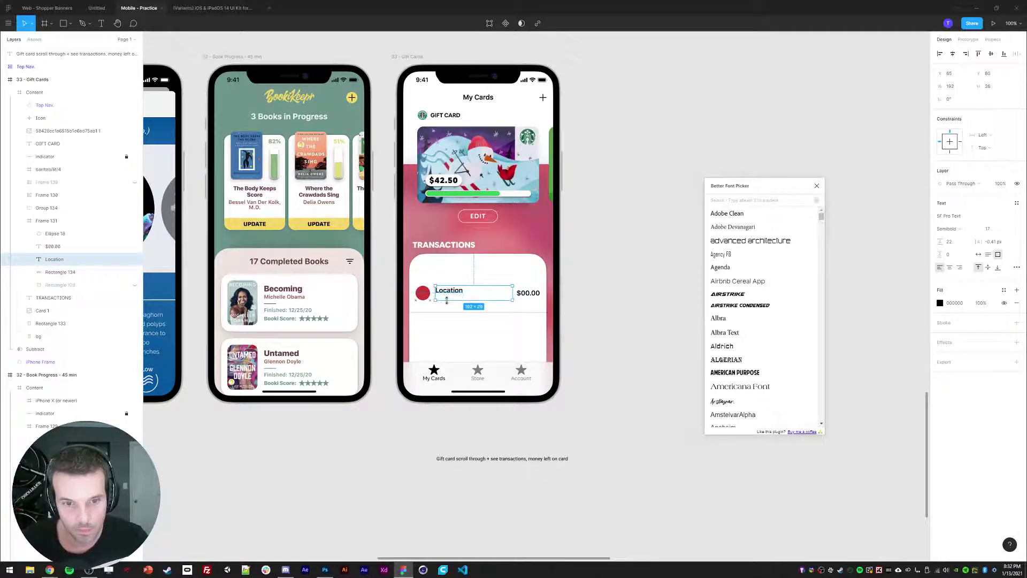
{"action": "left_click", "coordinate": [988, 267]}
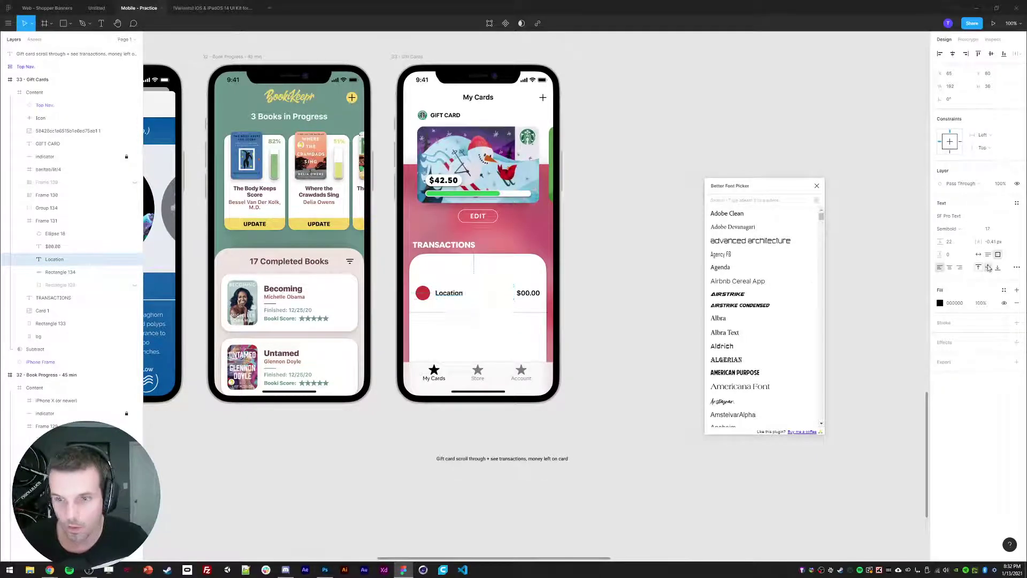
Set the $00.00 text box to a height of 36 with middle-aligned text and align its top with the Location label
{"action": "left_click", "coordinate": [531, 295]}
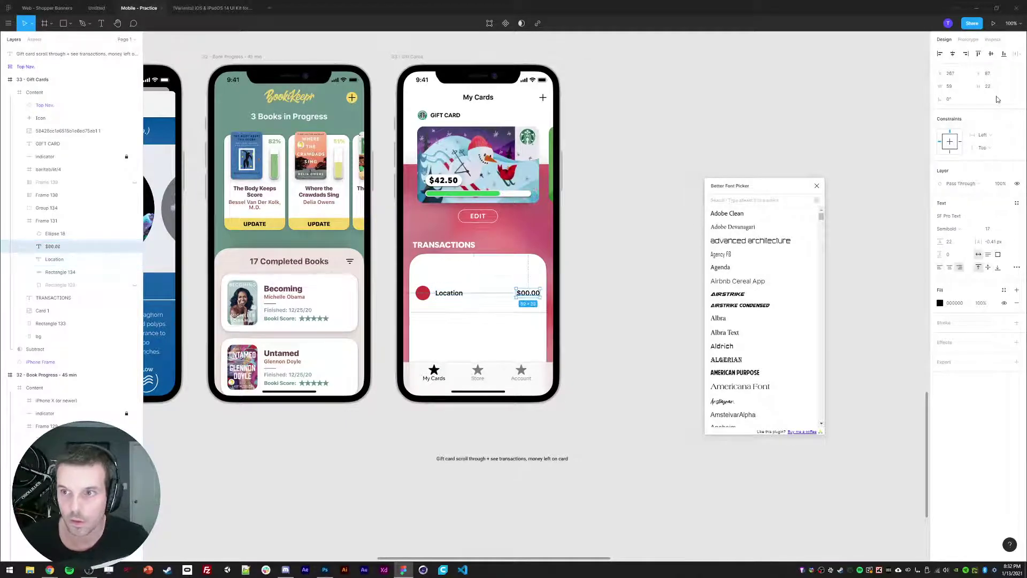
{"action": "left_click", "coordinate": [973, 89]}
{"action": "type", "text": "36"}
{"action": "key", "text": "Return"}
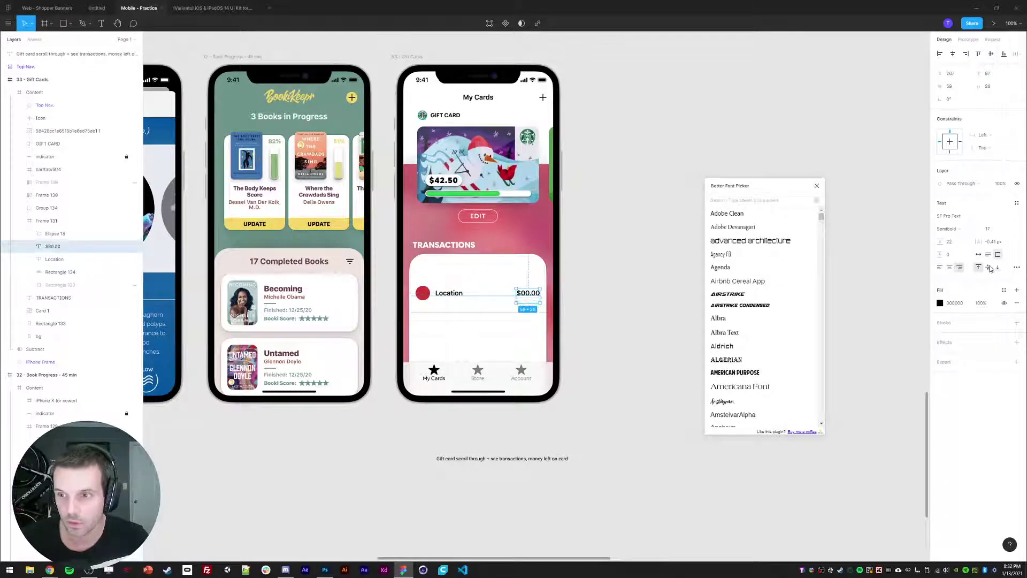
{"action": "left_click", "coordinate": [988, 267]}
{"action": "left_click", "coordinate": [451, 294], "text": "shift"}
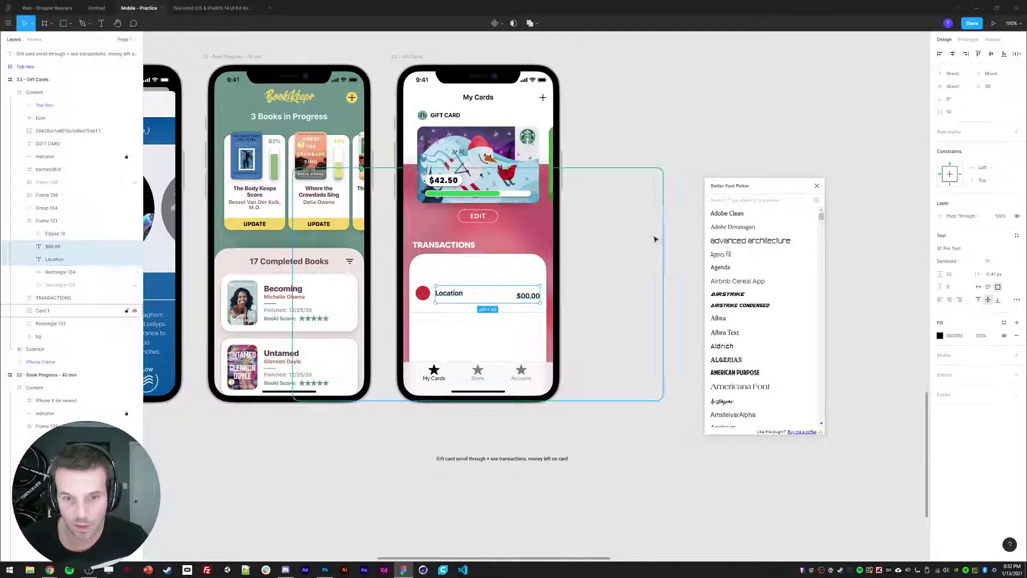
{"action": "left_click", "coordinate": [979, 54]}
{"action": "left_click", "coordinate": [581, 283]}
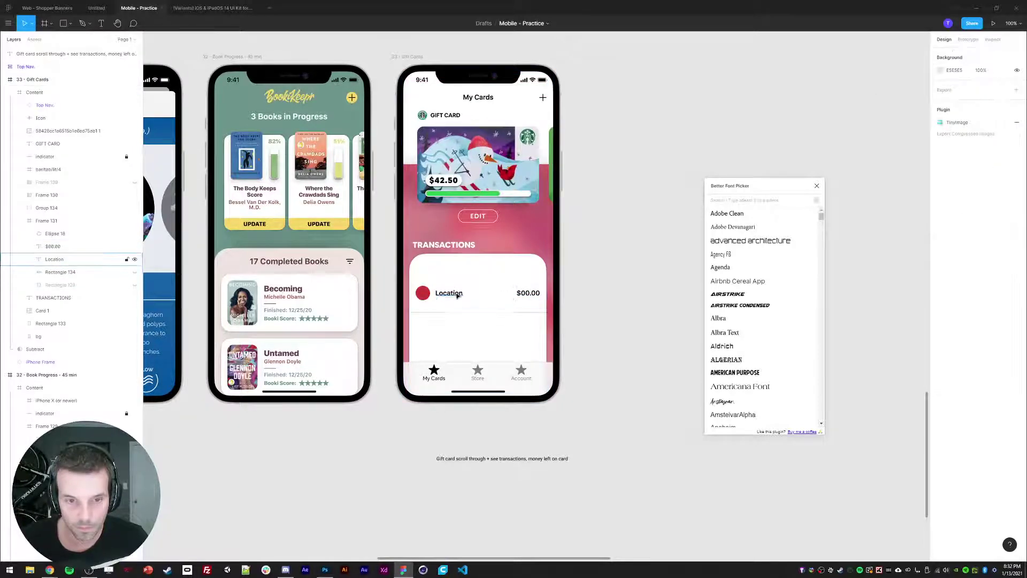
Change the Location label's font weight to Medium
{"action": "left_click", "coordinate": [455, 294]}
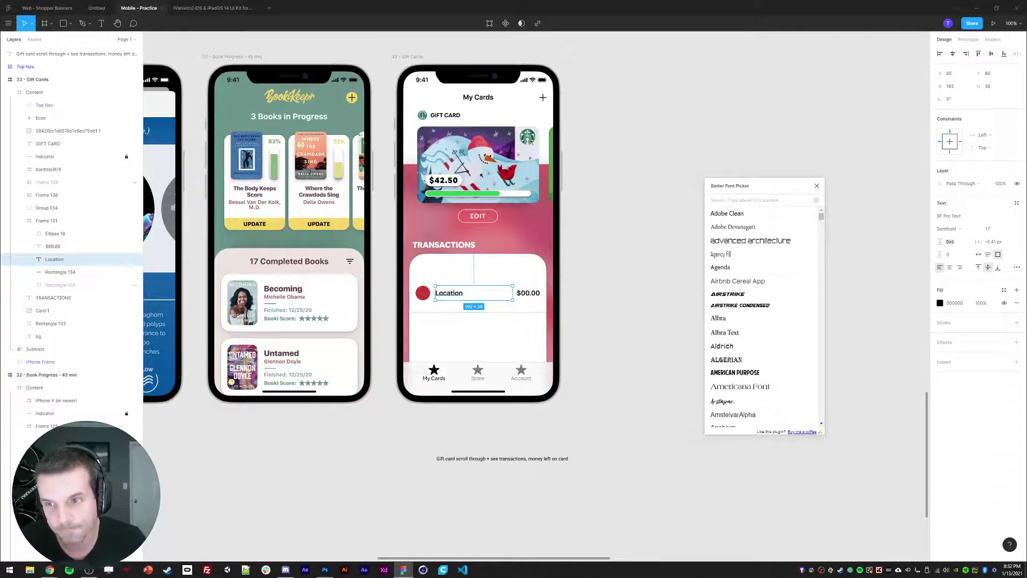
{"action": "left_click", "coordinate": [950, 229]}
{"action": "left_click", "coordinate": [951, 219]}
Give the $00.00 text a bolder font weight and widen its box leftward to fit the amount on one line
{"action": "left_click", "coordinate": [532, 294]}
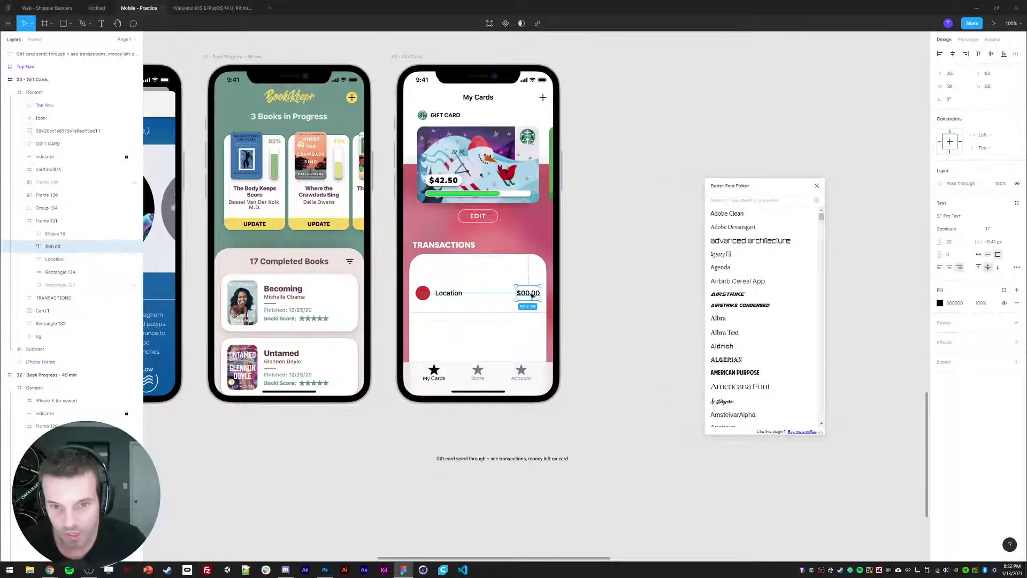
{"action": "left_click", "coordinate": [947, 231]}
{"action": "left_click", "coordinate": [949, 239]}
{"action": "left_click", "coordinate": [873, 198]}
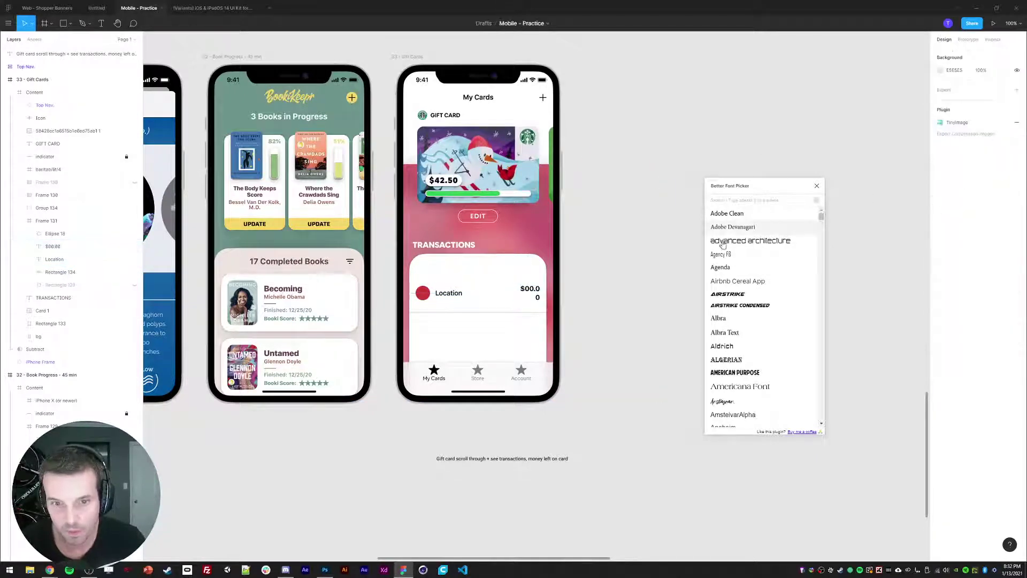
{"action": "left_click", "coordinate": [538, 291]}
{"action": "left_click_drag", "start_coordinate": [519, 294], "coordinate": [504, 294]}
{"action": "left_click", "coordinate": [605, 288]}
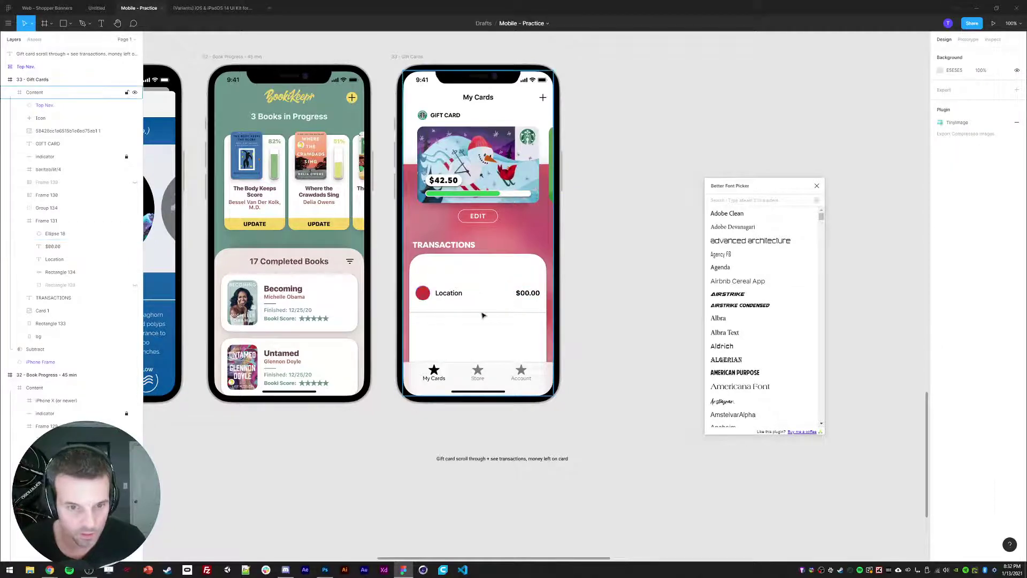
Reduce the height of the transaction row's white rectangle to 69
{"action": "left_click", "coordinate": [435, 310]}
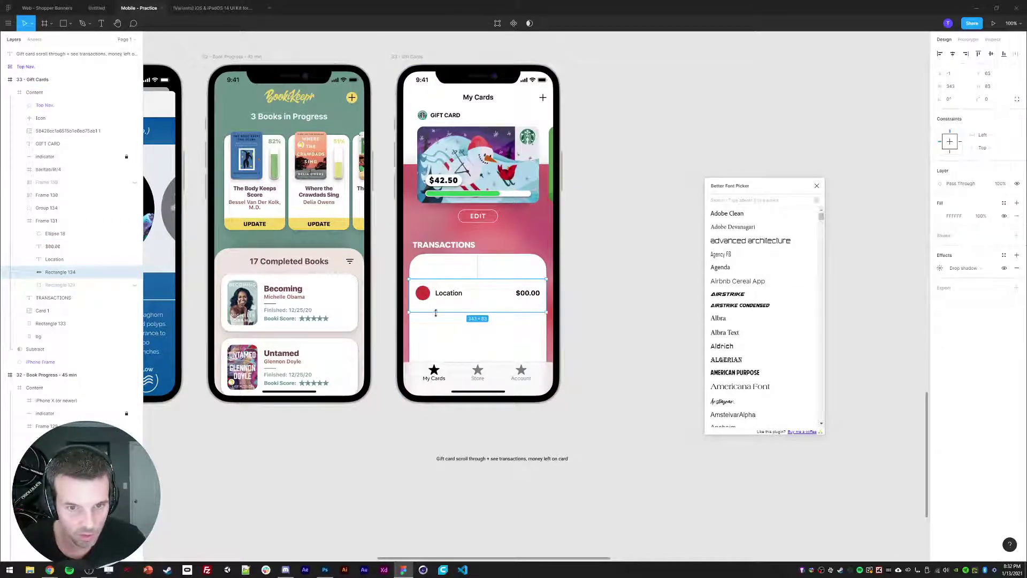
{"action": "key", "text": "shift+Down"}
{"action": "key", "text": "shift+Down"}
{"action": "key", "text": "shift+Up"}
{"action": "key", "text": "shift+Up"}
{"action": "left_click", "coordinate": [988, 87]}
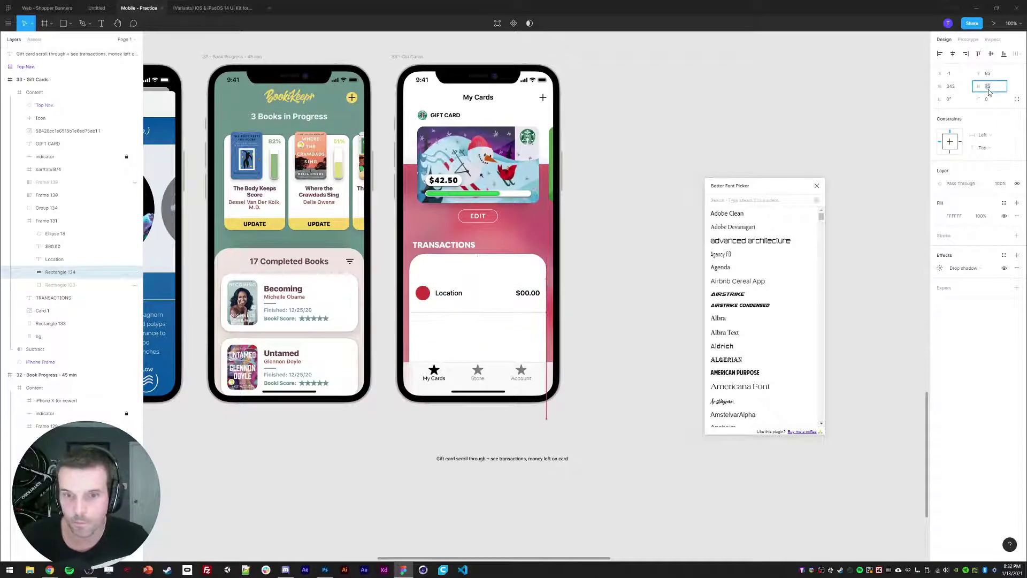
{"action": "key", "text": "shift+Down"}
{"action": "key", "text": "shift+Down"}
{"action": "key", "text": "Down"}
{"action": "key", "text": "Down"}
{"action": "key", "text": "Down"}
{"action": "key", "text": "Down"}
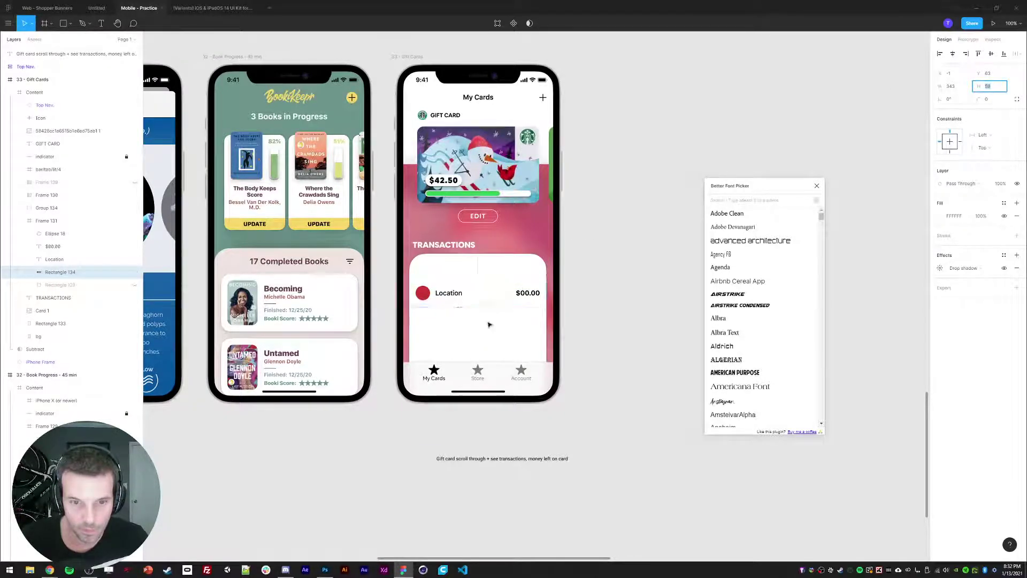
Group the row's circle, $00.00, Location and background rectangle and turn the group into a component
{"action": "left_click", "coordinate": [48, 221]}
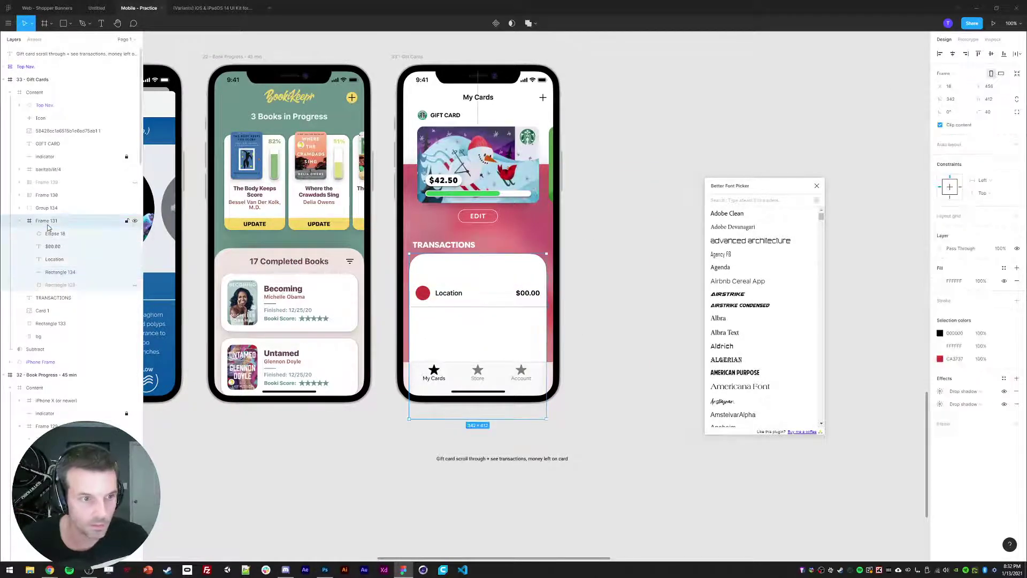
{"action": "left_click", "coordinate": [51, 239]}
{"action": "left_click", "coordinate": [60, 272], "text": "shift"}
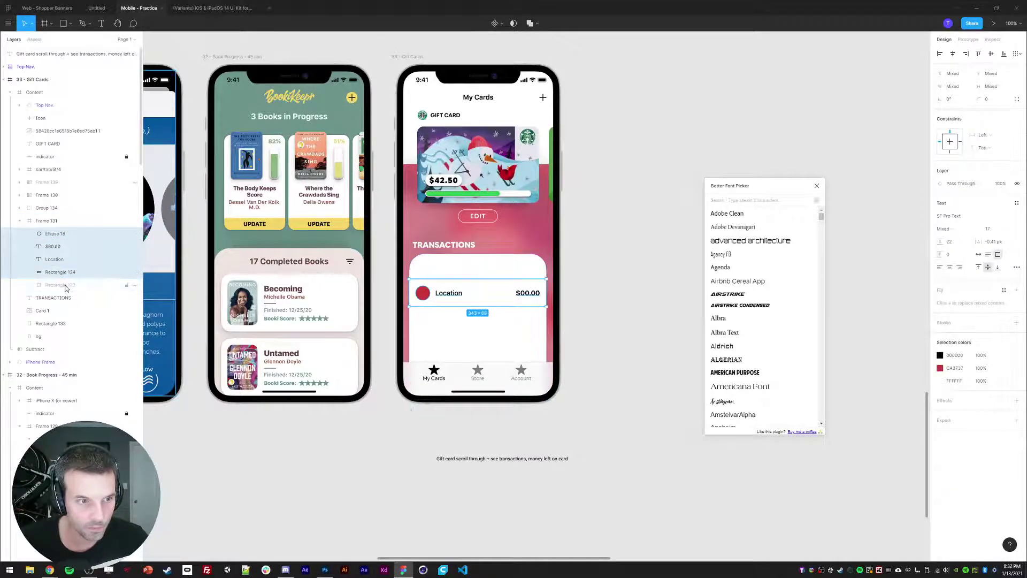
{"action": "key", "text": "Up"}
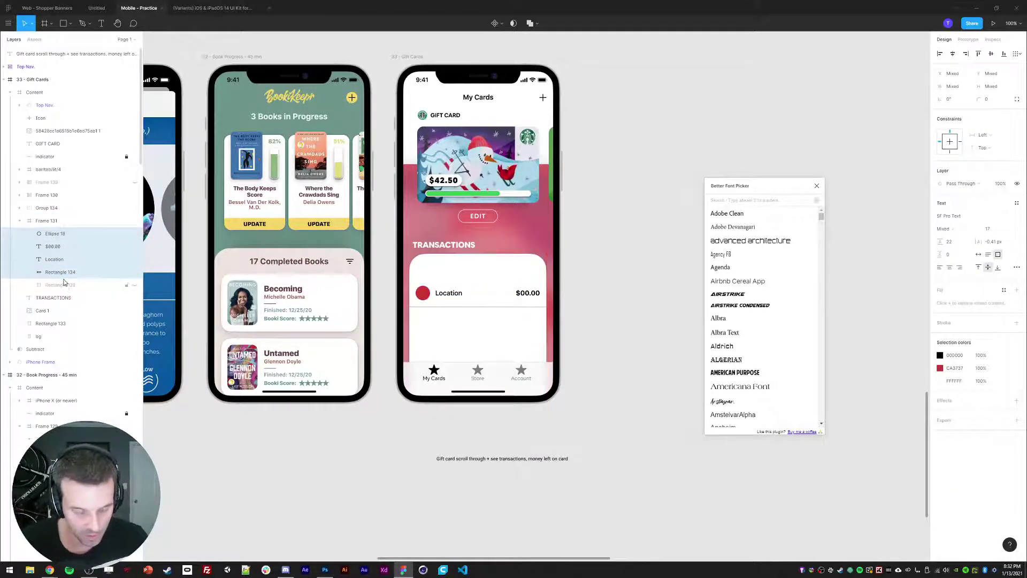
{"action": "key", "text": "ctrl+g"}
{"action": "right_click", "coordinate": [53, 239]}
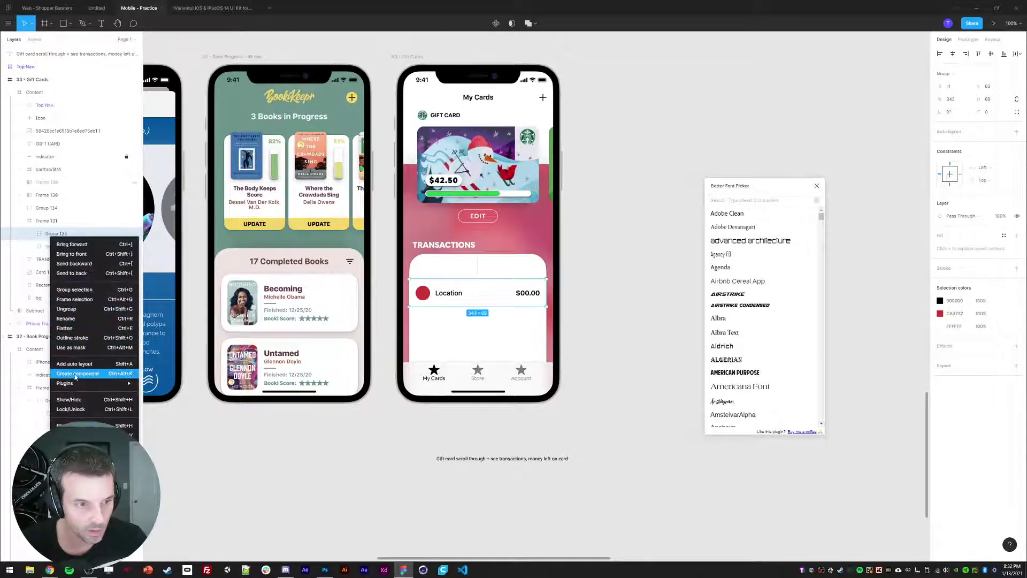
{"action": "left_click", "coordinate": [71, 365]}
Duplicate the transaction row component and stack both rows in a vertical auto layout
{"action": "key", "text": "ctrl+d"}
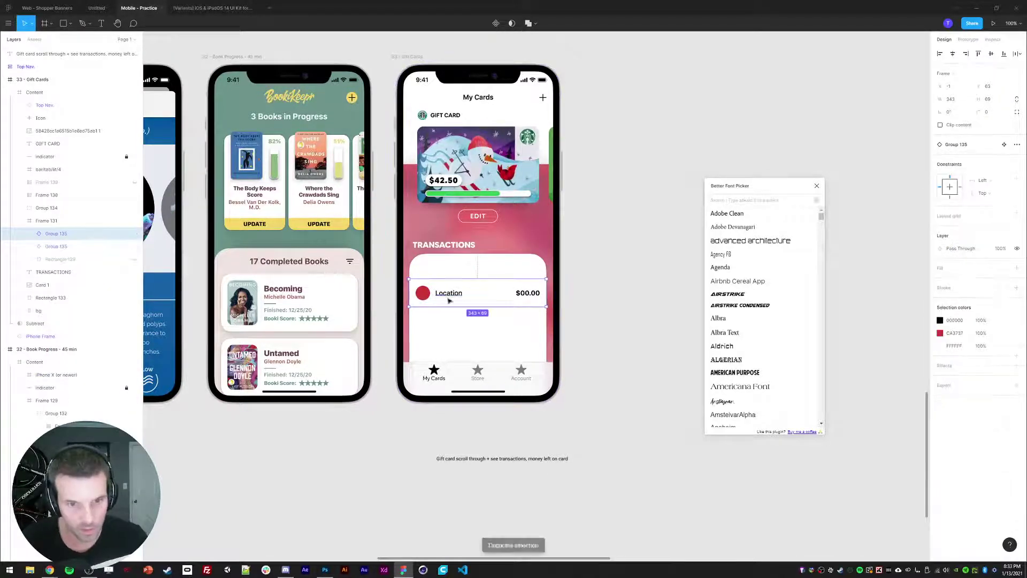
{"action": "left_click", "coordinate": [53, 245], "text": "shift"}
{"action": "key", "text": "shift+a"}
{"action": "left_click", "coordinate": [32, 235]}
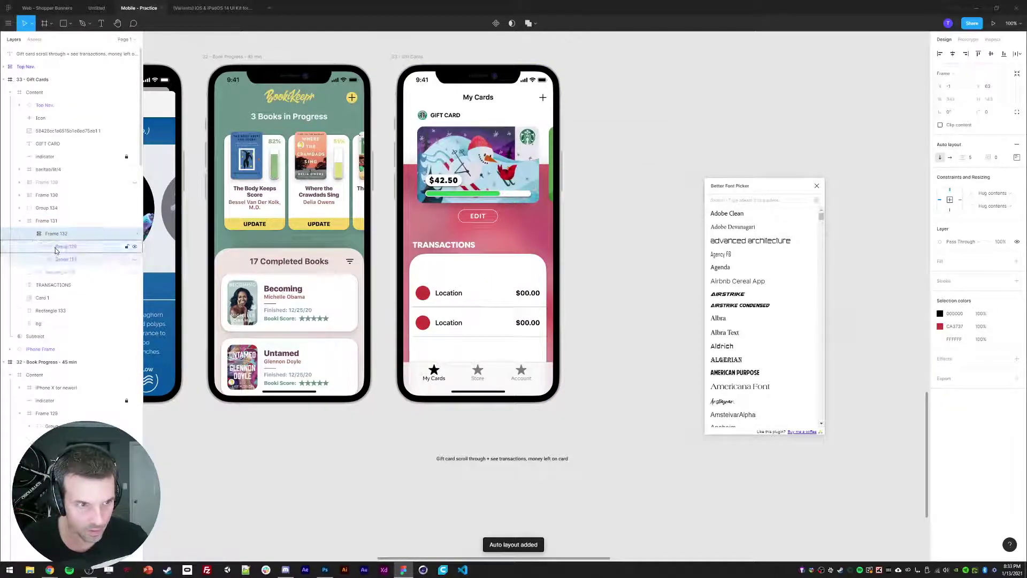
Duplicate the row instance inside the auto layout list twice to make four transaction rows
{"action": "key", "text": "ctrl+d"}
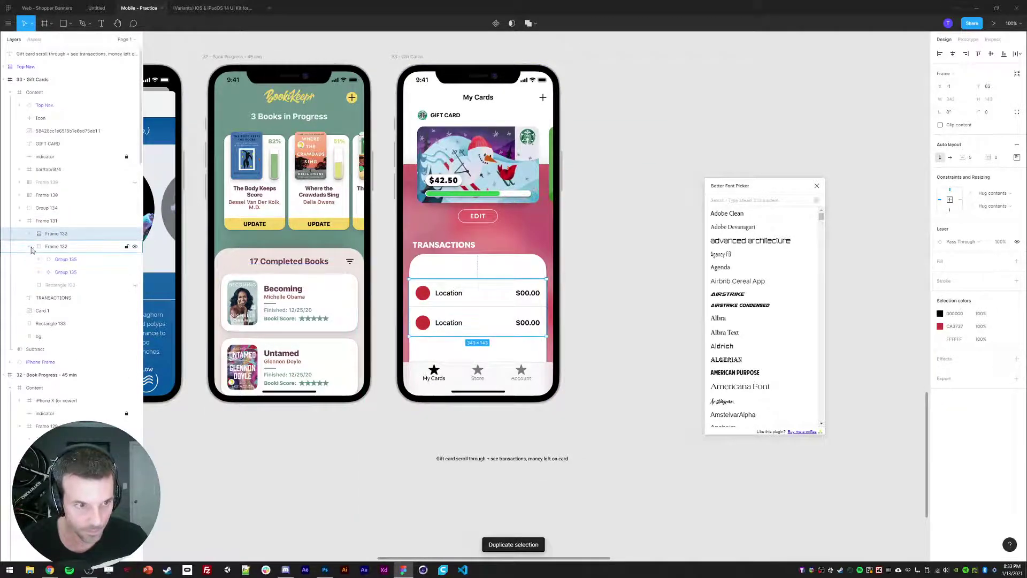
{"action": "key", "text": "ctrl+z"}
{"action": "left_click", "coordinate": [65, 248]}
{"action": "key", "text": "ctrl+d"}
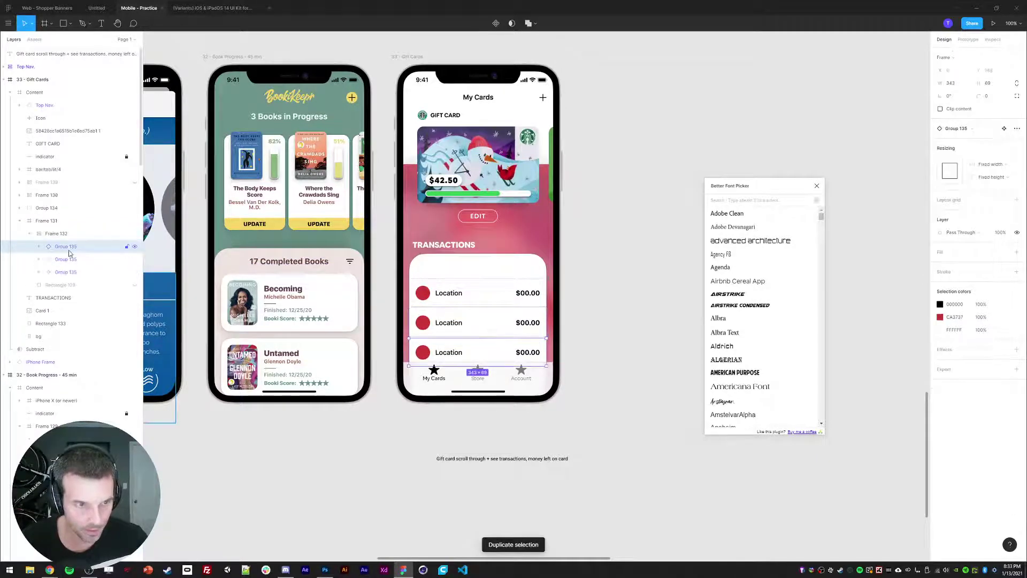
{"action": "key", "text": "ctrl+d"}
Move the list of transaction rows up to the top edge of the white transactions card
{"action": "left_click", "coordinate": [56, 235]}
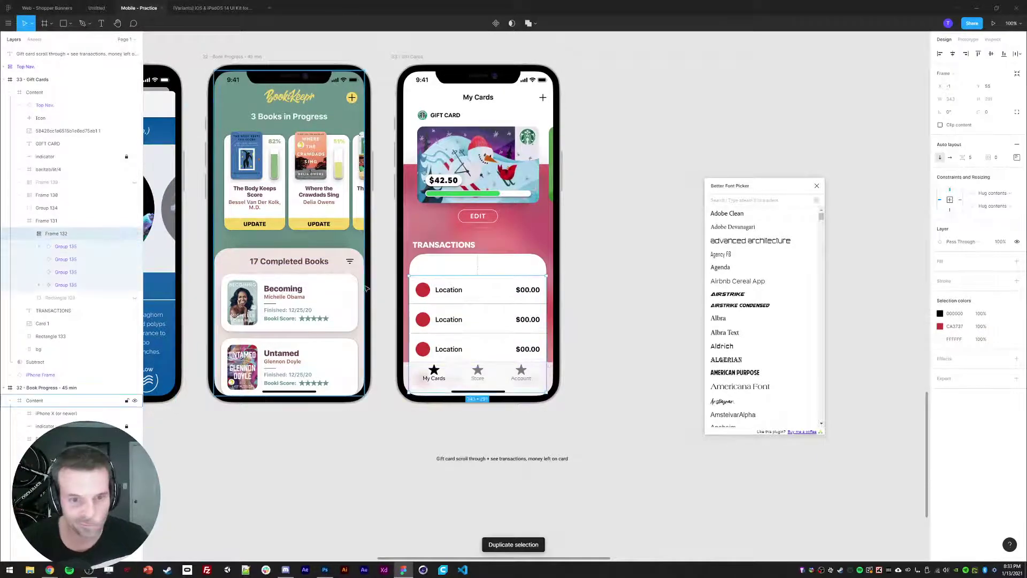
{"action": "left_click_drag", "start_coordinate": [430, 301], "coordinate": [430, 267]}
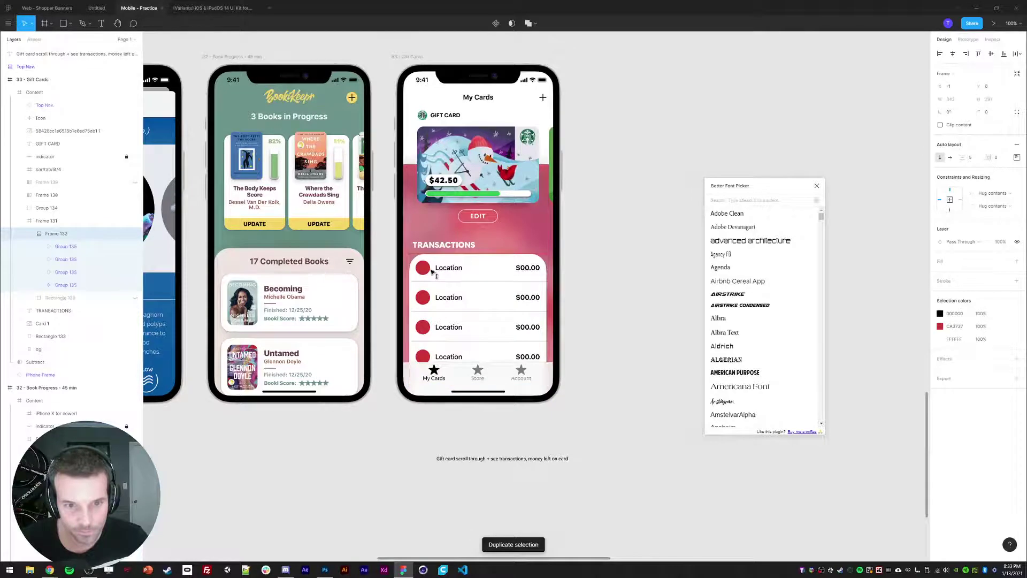
{"action": "left_click", "coordinate": [598, 305]}
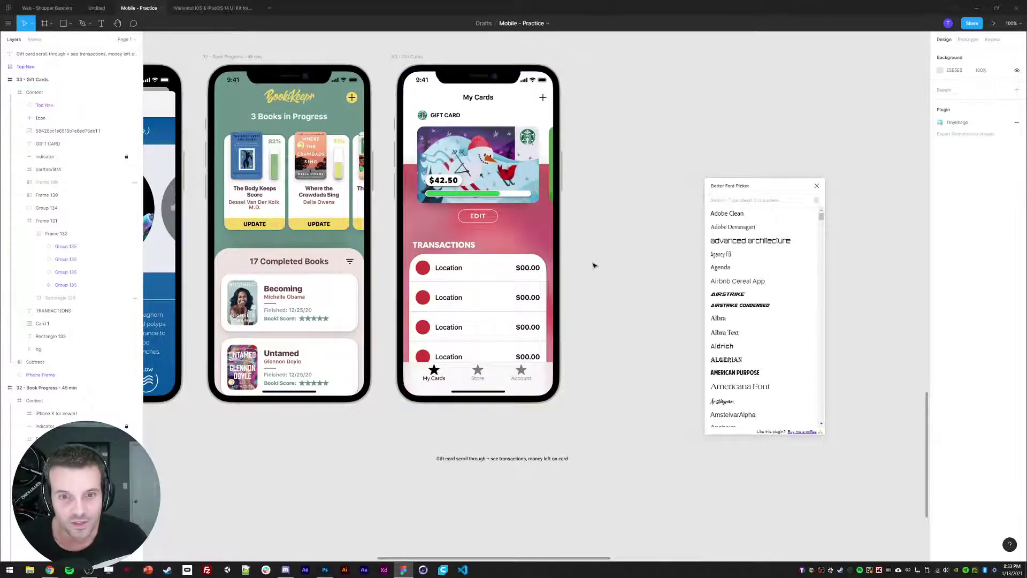
Duplicate the Location label in the main row component at font size 14 and stack both labels in a vertical auto layout
{"action": "left_click", "coordinate": [449, 269], "text": "ctrl"}
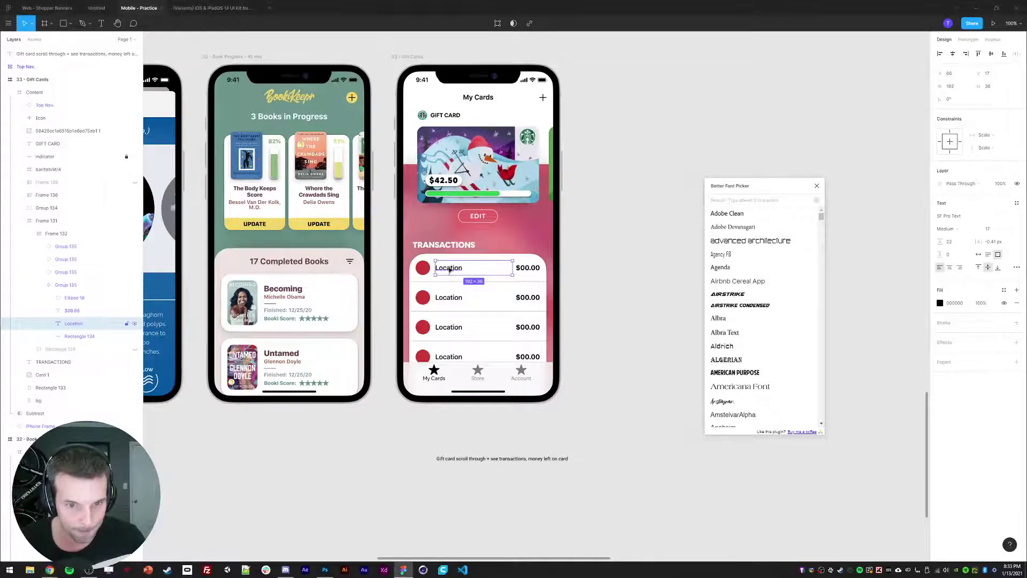
{"action": "key", "text": "ctrl+d"}
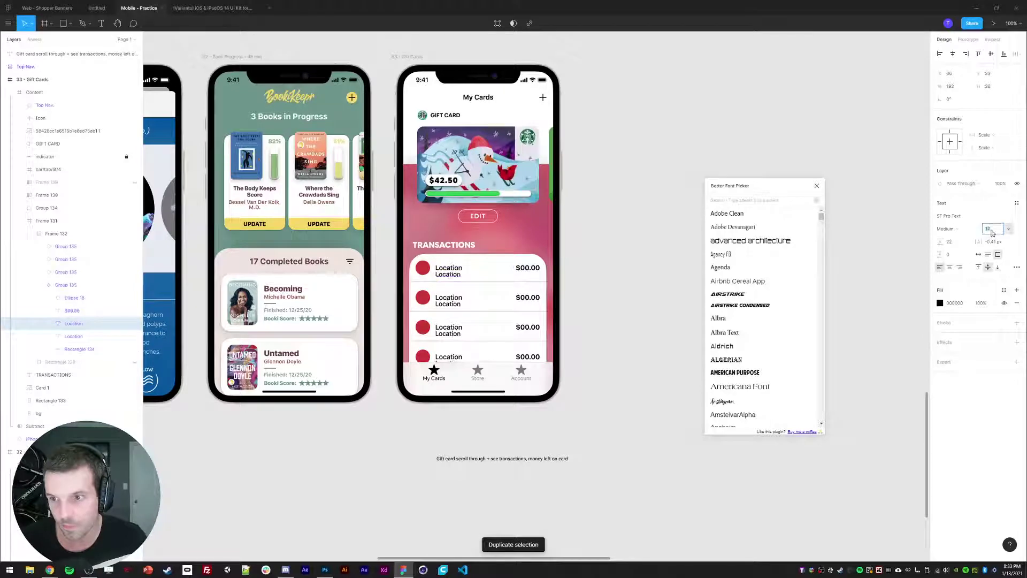
{"action": "left_click", "coordinate": [947, 228]}
{"action": "left_click", "coordinate": [952, 229]}
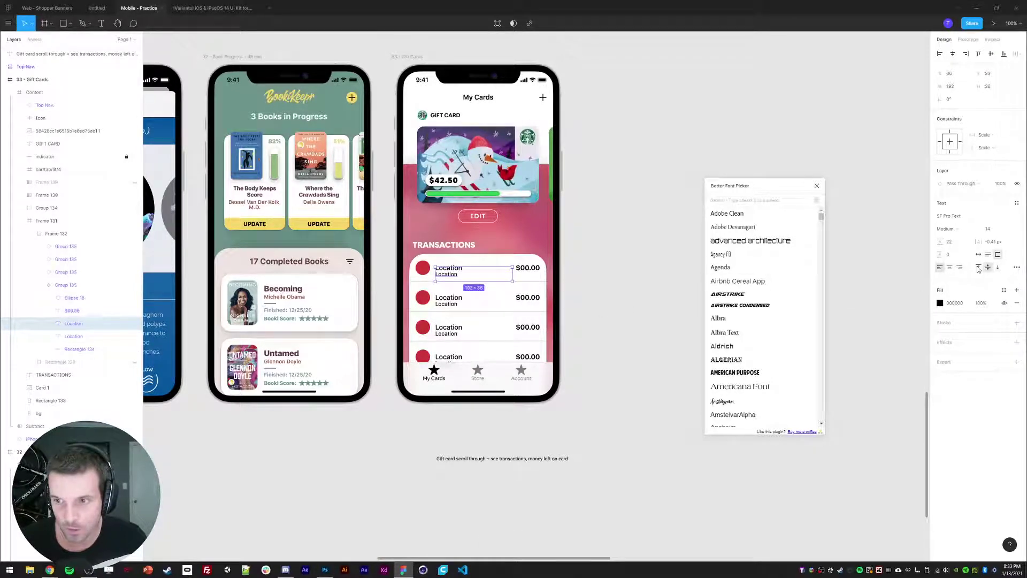
{"action": "left_click", "coordinate": [73, 336], "text": "shift"}
{"action": "key", "text": "shift+a"}
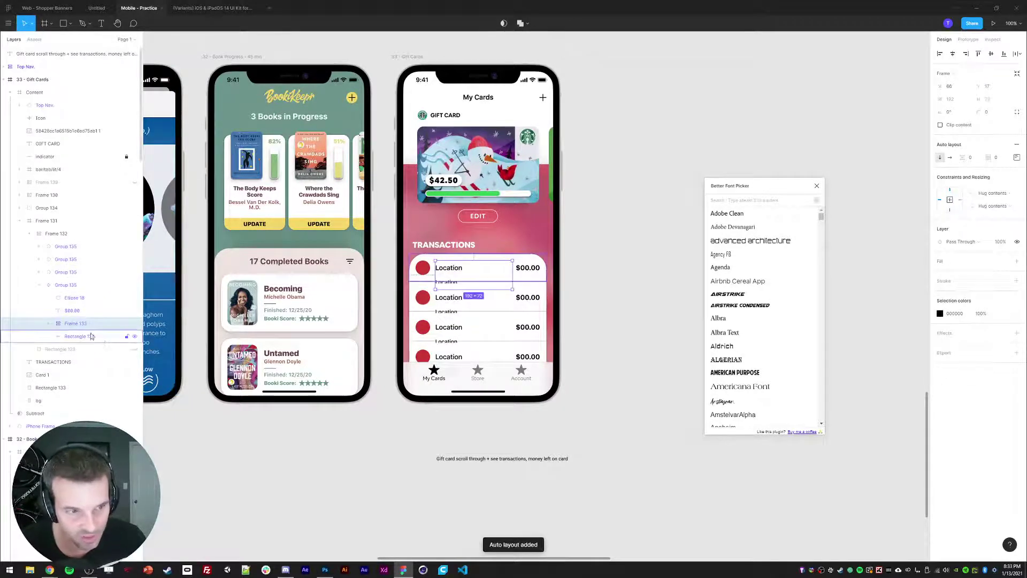
Set both stacked Location labels in the main transaction row to auto height
{"action": "left_click", "coordinate": [49, 324]}
{"action": "key", "text": "Return"}
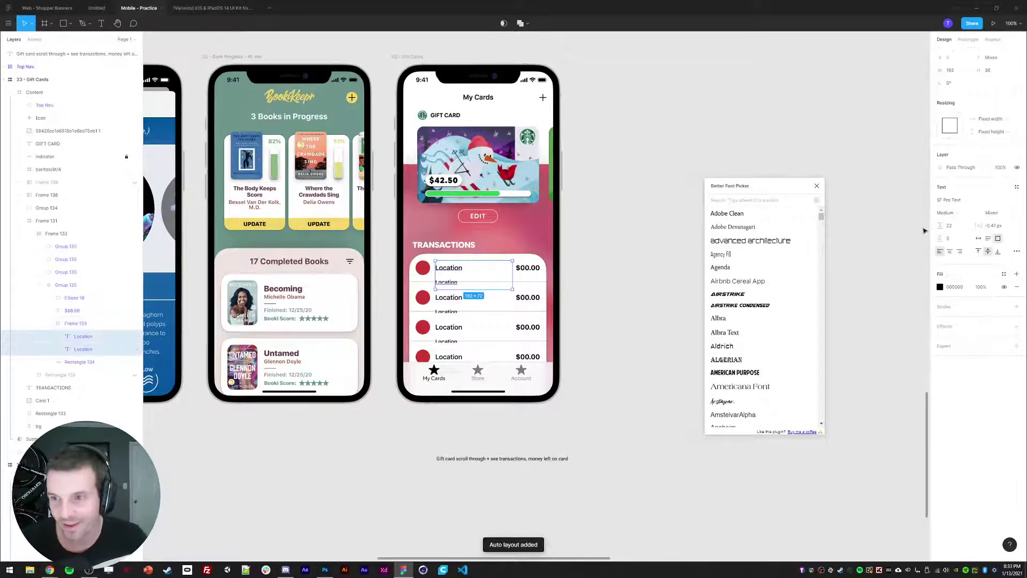
{"action": "left_click", "coordinate": [988, 238]}
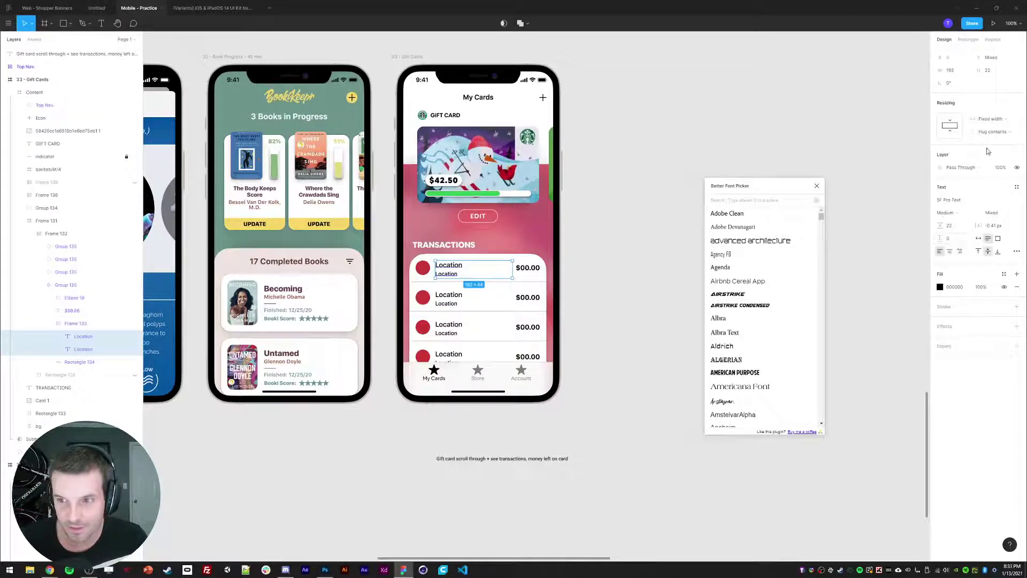
{"action": "left_click", "coordinate": [77, 324]}
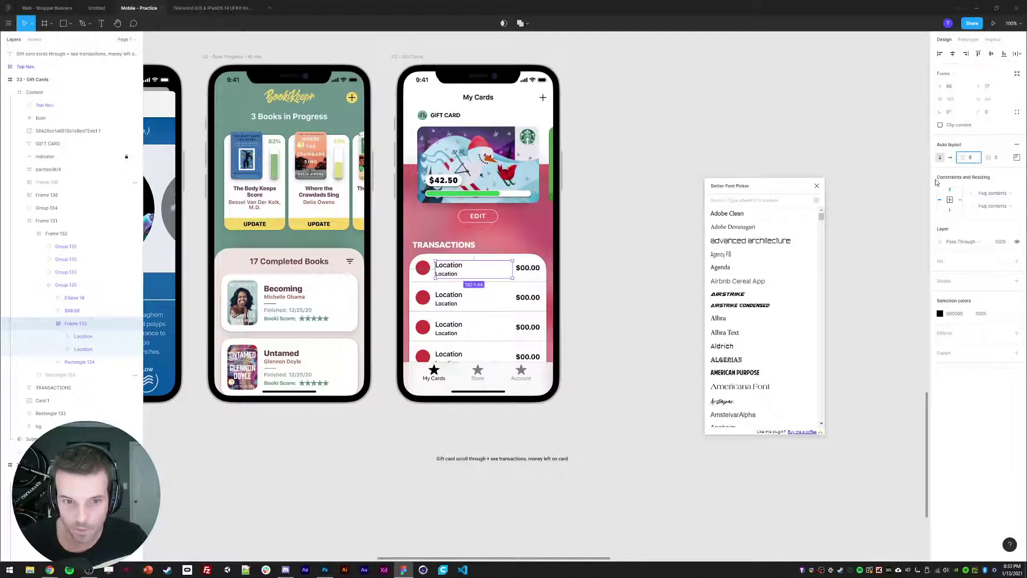
Change the upper Location label in the main transaction row to "Starbucks 151"
{"action": "left_click", "coordinate": [84, 337]}
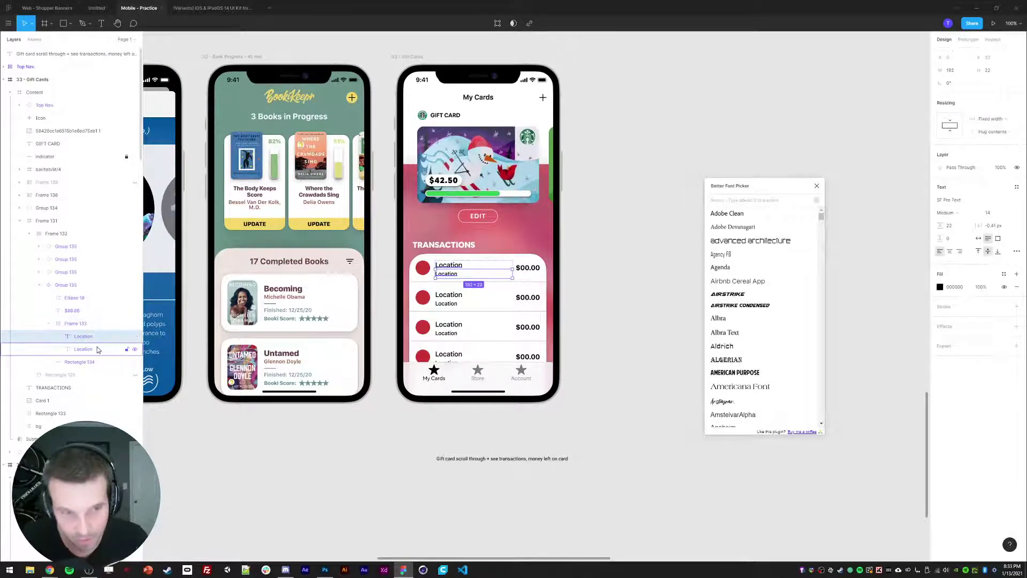
{"action": "left_click", "coordinate": [98, 350]}
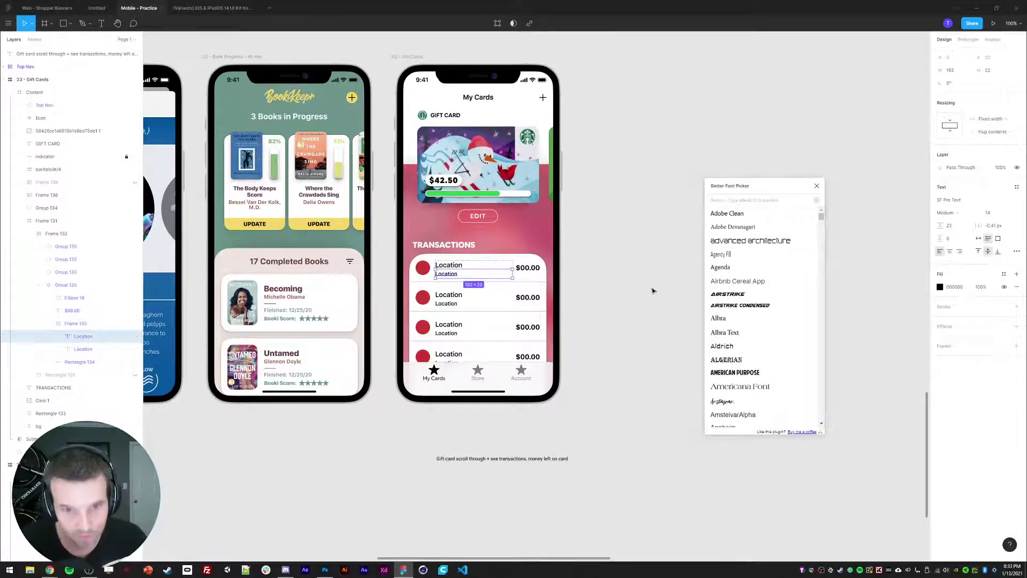
{"action": "double_click", "coordinate": [449, 266]}
{"action": "type", "text": "Starbucks 161"}
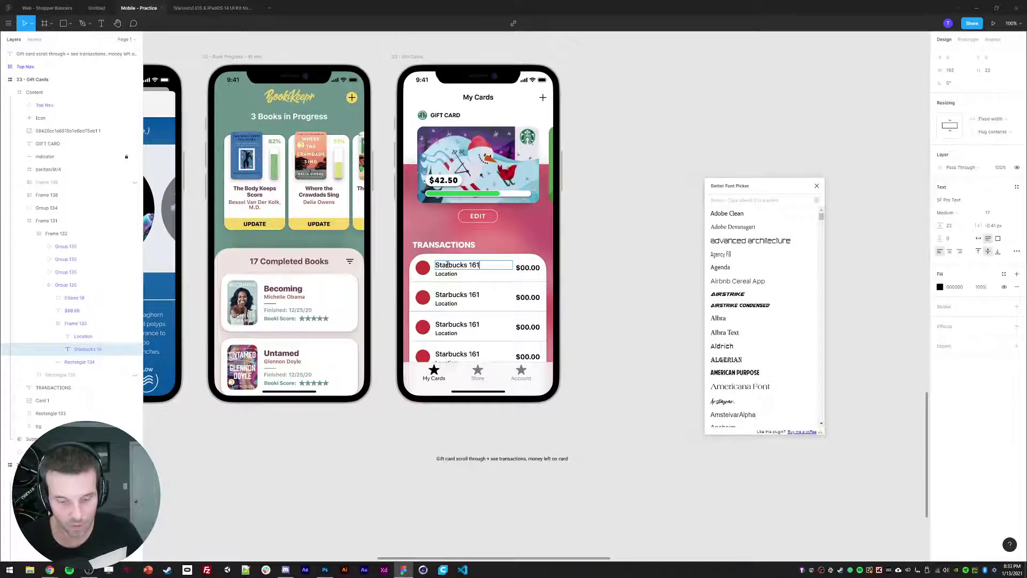
{"action": "key", "text": "BackSpace"}
{"action": "type", "text": "51"}
{"action": "key", "text": "Escape"}
Replace the lower Location label in the main transaction row with the date 12/25
{"action": "left_click", "coordinate": [446, 275]}
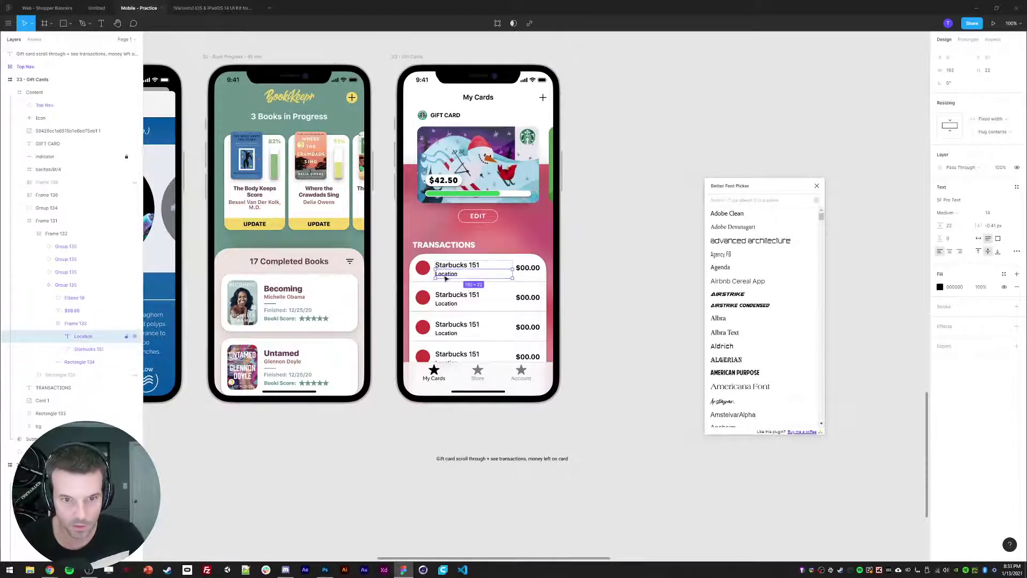
{"action": "double_click", "coordinate": [445, 275]}
{"action": "type", "text": "IAN"}
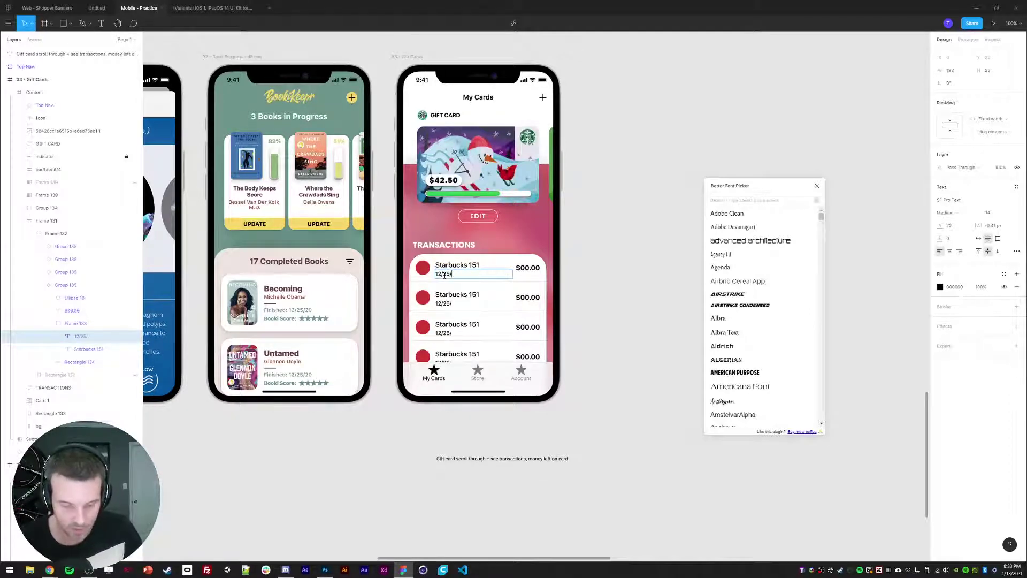
{"action": "key", "text": "BackSpace"}
{"action": "key", "text": "Escape"}
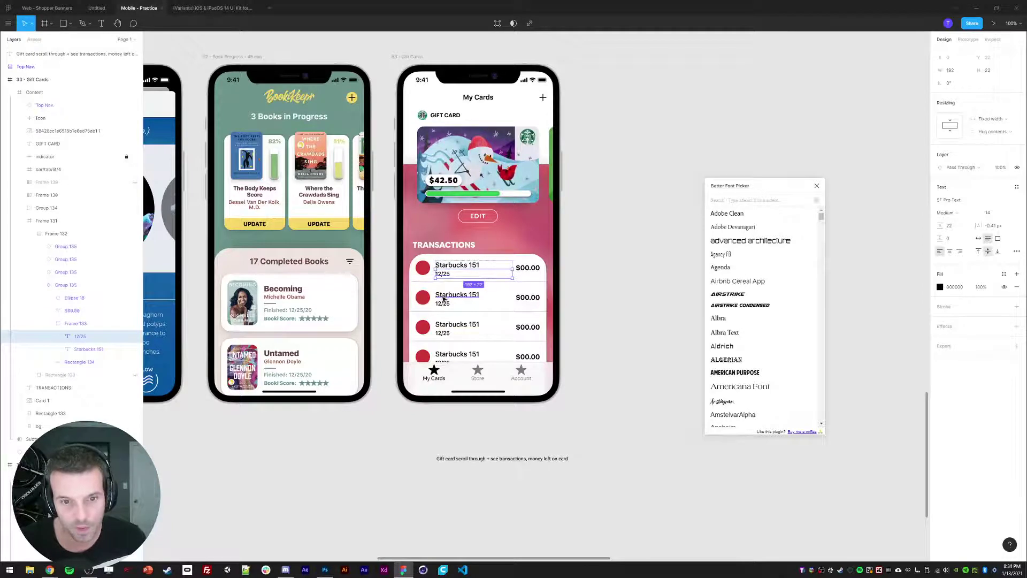
Change the date in the second transaction row to 12/20
{"action": "double_click", "coordinate": [476, 296], "text": "ctrl"}
{"action": "left_click", "coordinate": [447, 304]}
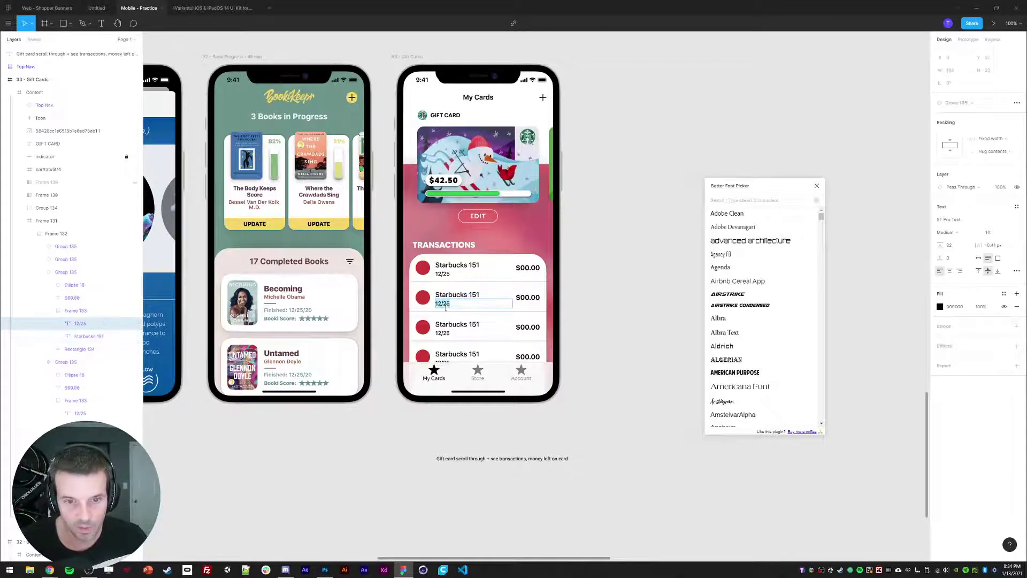
{"action": "key", "text": "BackSpace"}
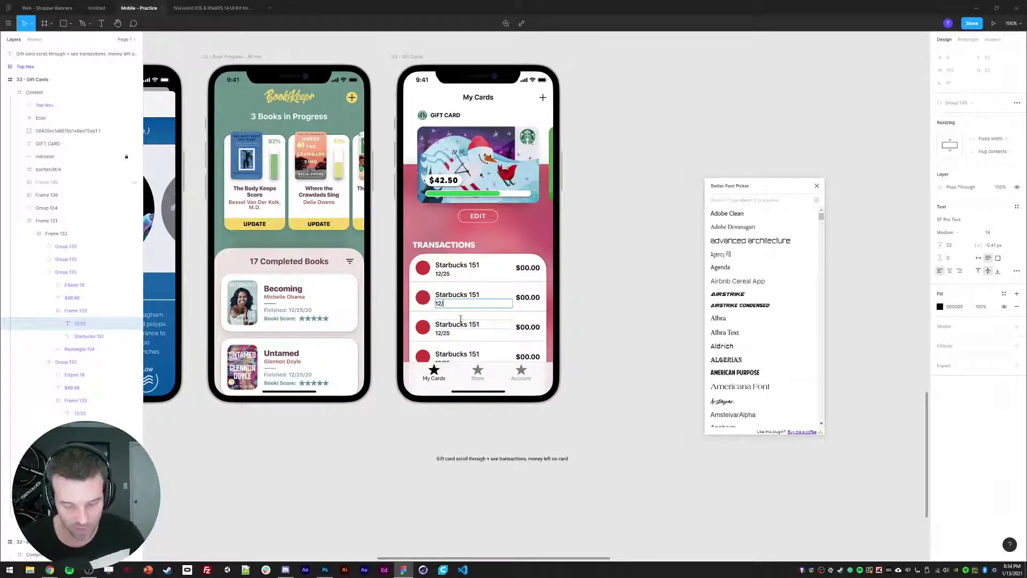
{"action": "type", "text": "0"}
{"action": "key", "text": "Escape"}
Change the third transaction row's location to "Starbucks 645" and its date to 11/20
{"action": "double_click", "coordinate": [459, 325], "text": "ctrl"}
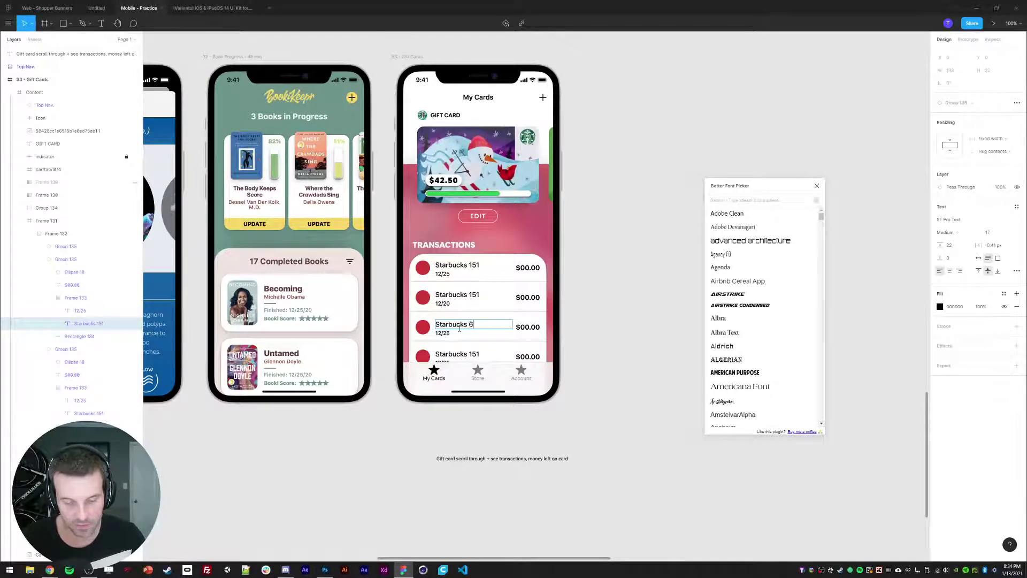
{"action": "left_click", "coordinate": [459, 331]}
{"action": "key", "text": "BackSpace"}
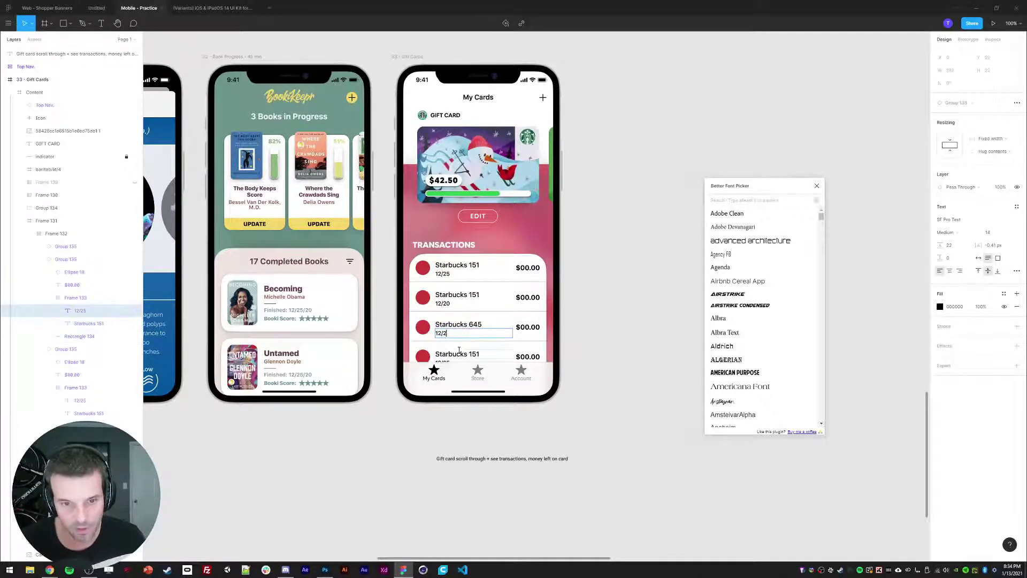
{"action": "type", "text": "0"}
{"action": "key", "text": "Escape"}
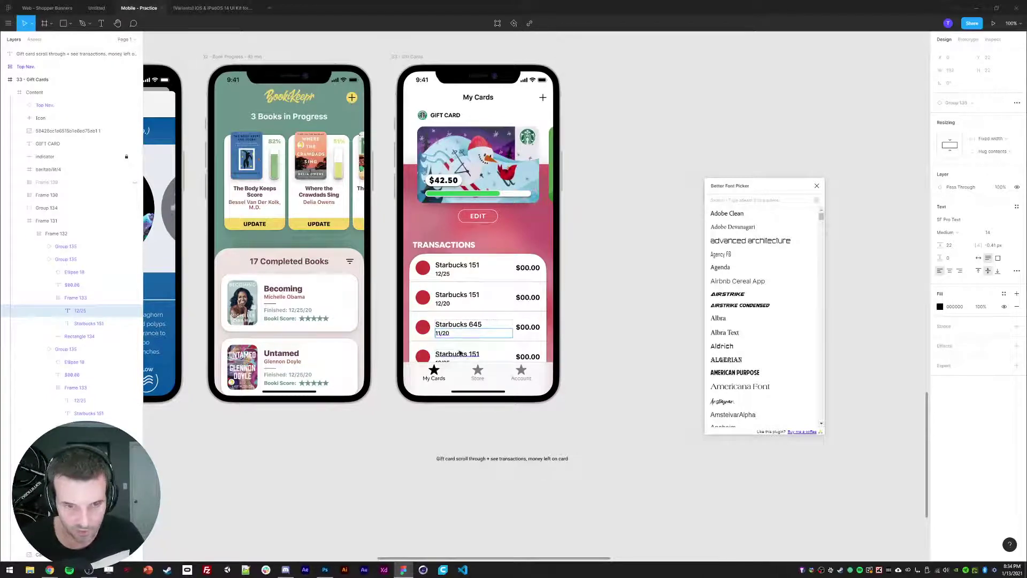
Change the fourth transaction row's location to "Starbucks 500"
{"action": "double_click", "coordinate": [460, 354], "text": "ctrl"}
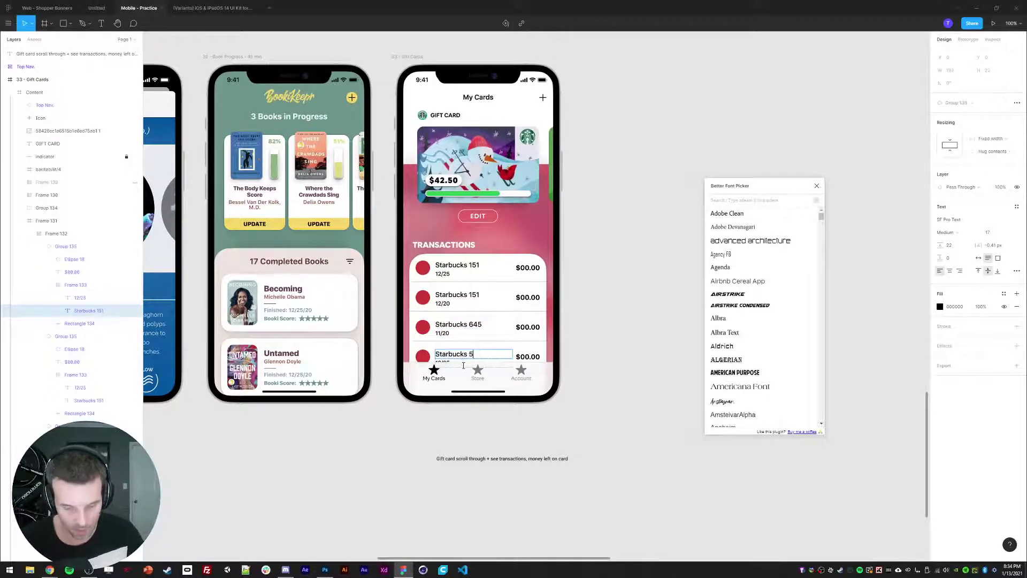
{"action": "double_click", "coordinate": [443, 362]}
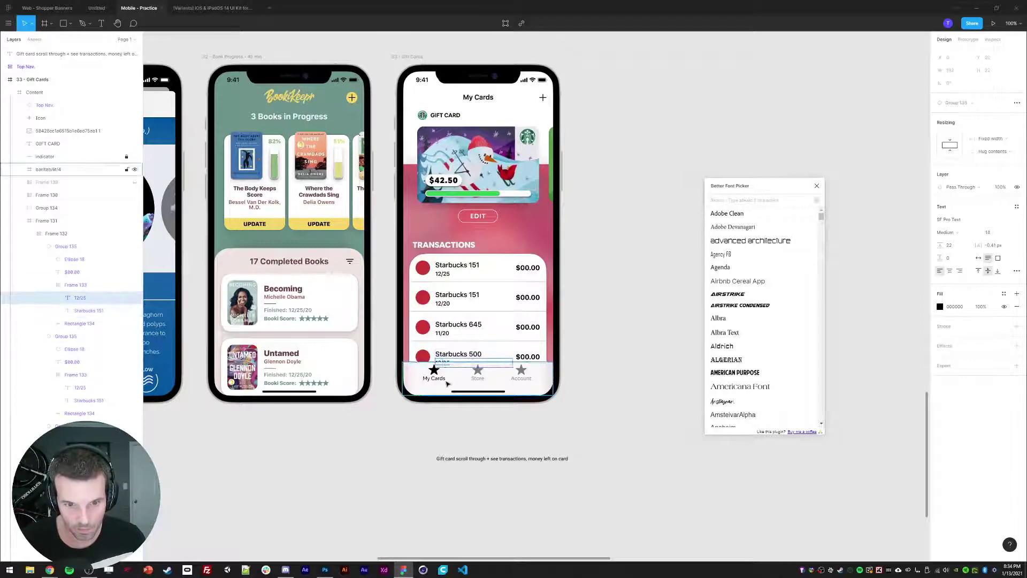
{"action": "key", "text": "Right"}
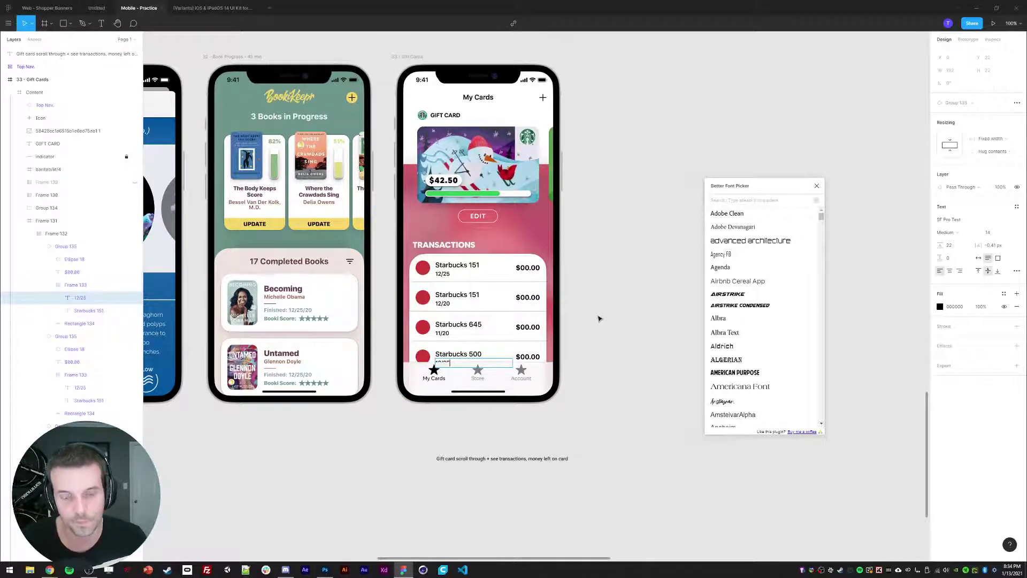
{"action": "left_click", "coordinate": [592, 300]}
{"action": "left_click", "coordinate": [422, 267], "text": "ctrl"}
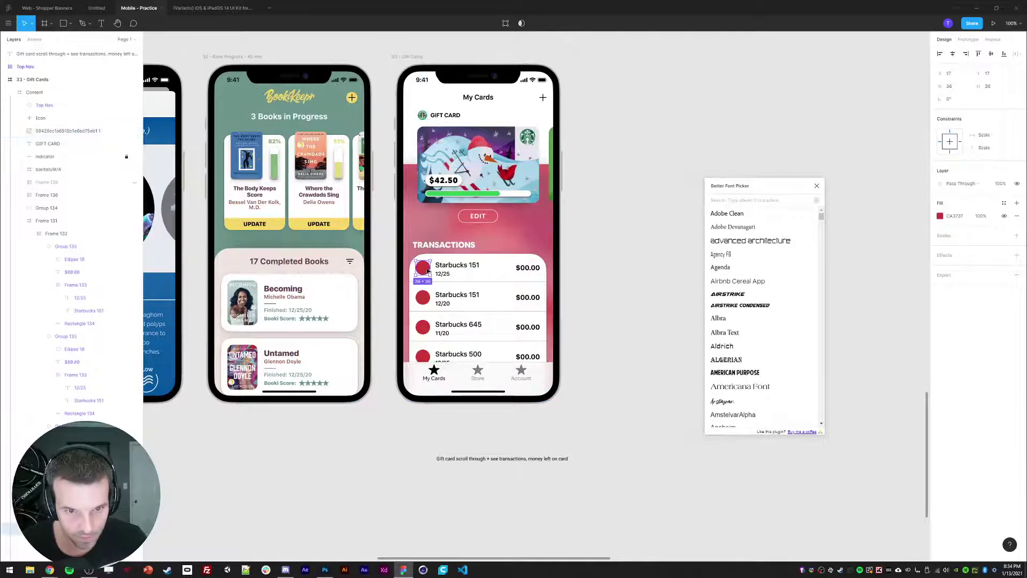
{"action": "key", "text": "ctrl+v"}
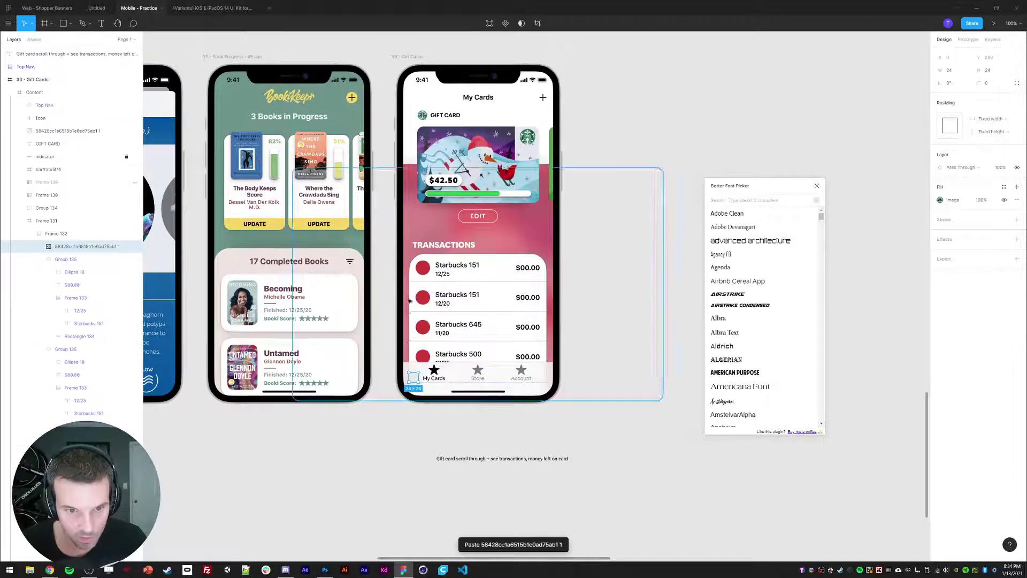
{"action": "key", "text": "Delete"}
Copy the properties of the Starbucks logo beside GIFT CARD and paste them onto the main row's red circle
{"action": "left_click", "coordinate": [419, 117]}
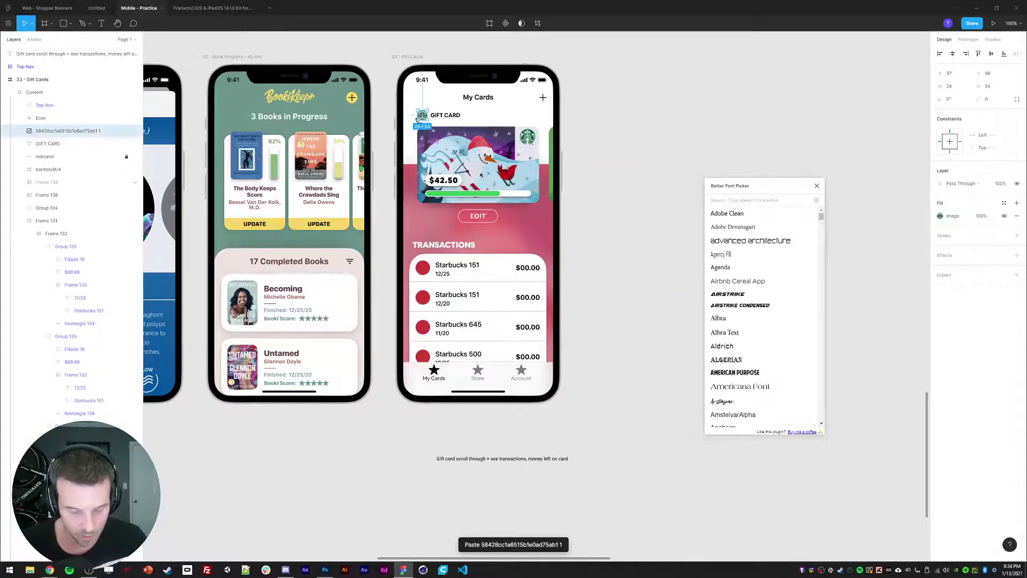
{"action": "key", "text": "ctrl+alt+c"}
{"action": "left_click", "coordinate": [423, 267], "text": "ctrl"}
{"action": "key", "text": "ctrl+alt+v"}
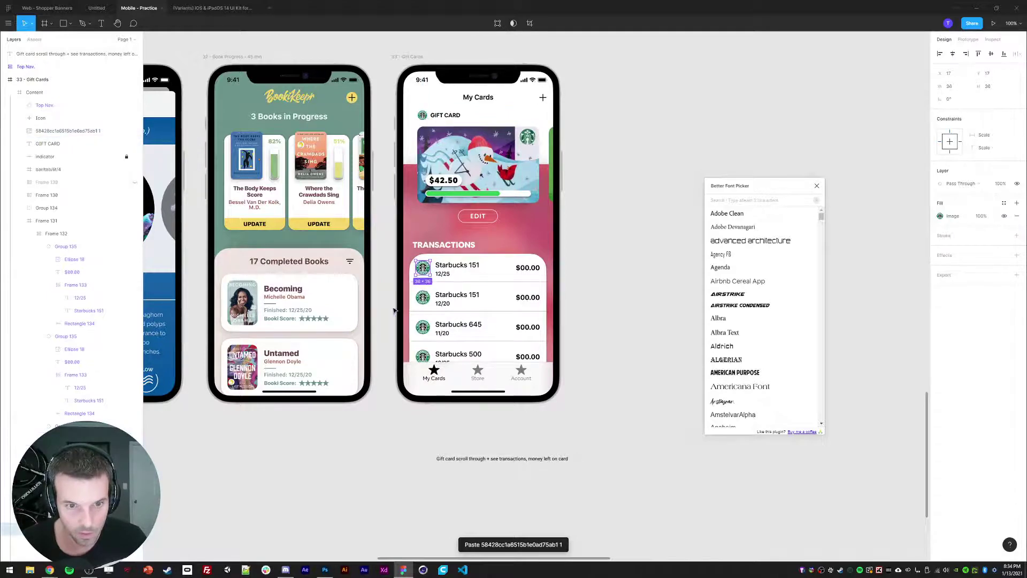
{"action": "left_click", "coordinate": [649, 306]}
Move the location and date text stack in the main transaction row up to Y 15
{"action": "left_click", "coordinate": [439, 266], "text": "ctrl"}
{"action": "left_click", "coordinate": [442, 276], "text": "ctrl+shift"}
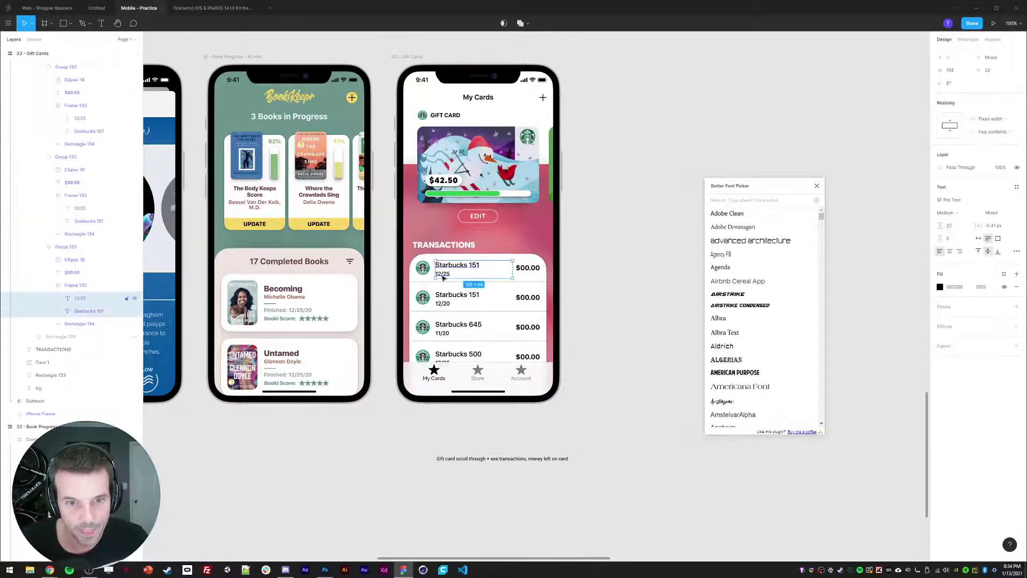
{"action": "left_click", "coordinate": [87, 286]}
{"action": "key", "text": "Up"}
{"action": "key", "text": "Up"}
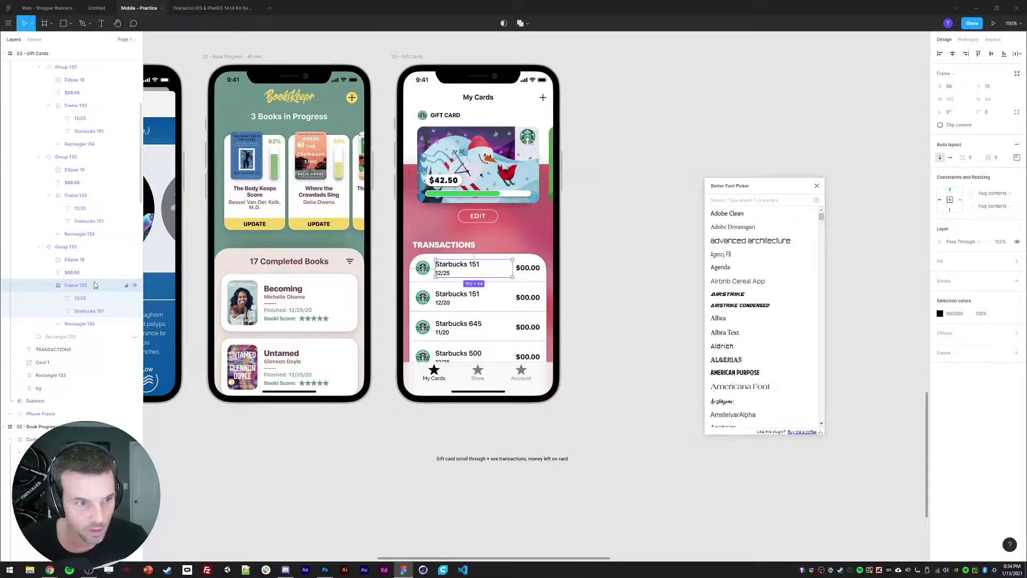
Give the "Starbucks 151" label in the main row a fixed size with a height of 14
{"action": "left_click", "coordinate": [88, 311]}
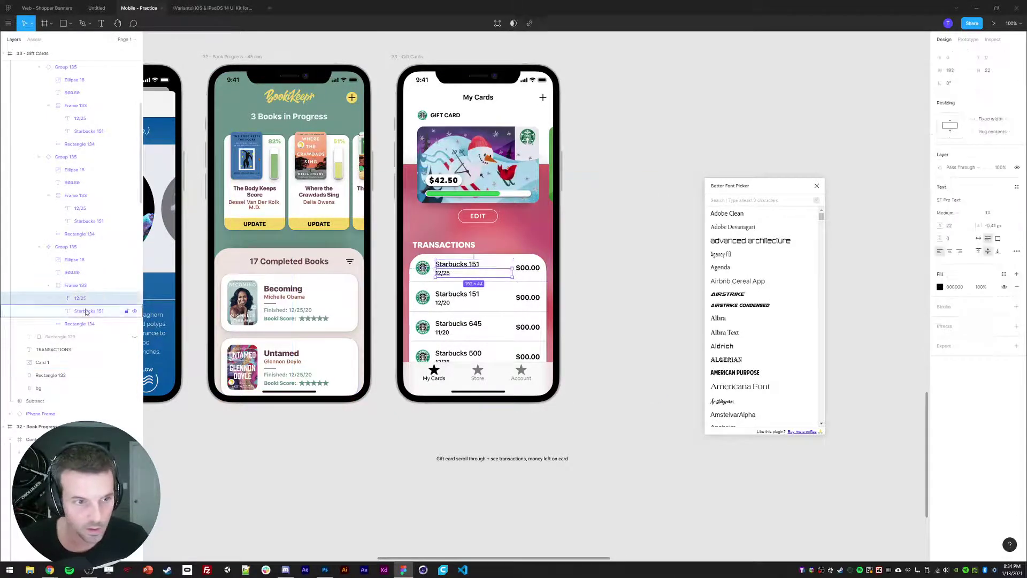
{"action": "left_click", "coordinate": [998, 239]}
{"action": "left_click", "coordinate": [990, 70]}
{"action": "key", "text": "Down"}
{"action": "key", "text": "Down"}
{"action": "key", "text": "Down"}
{"action": "key", "text": "Down"}
{"action": "key", "text": "Down"}
{"action": "key", "text": "Down"}
{"action": "key", "text": "Down"}
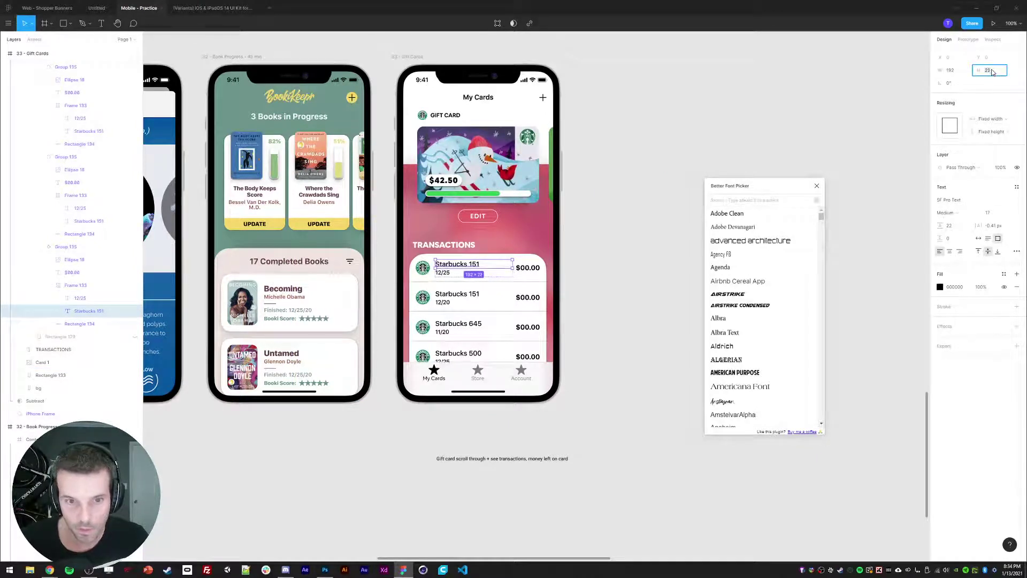
{"action": "key", "text": "Down"}
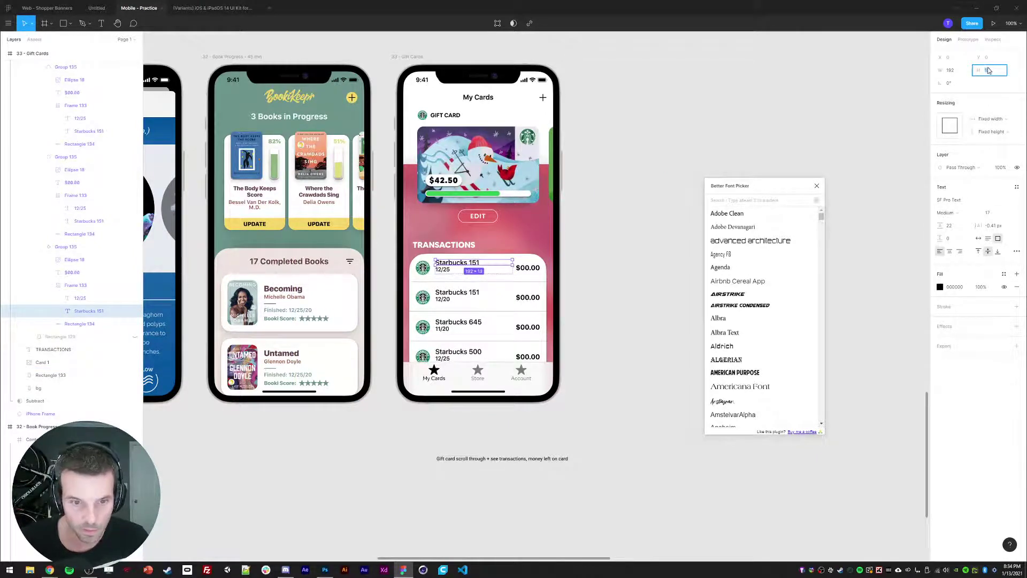
Set the main row's date label to 50% opacity and move the text stack down to Y 20
{"action": "left_click", "coordinate": [80, 298]}
{"action": "key", "text": "5"}
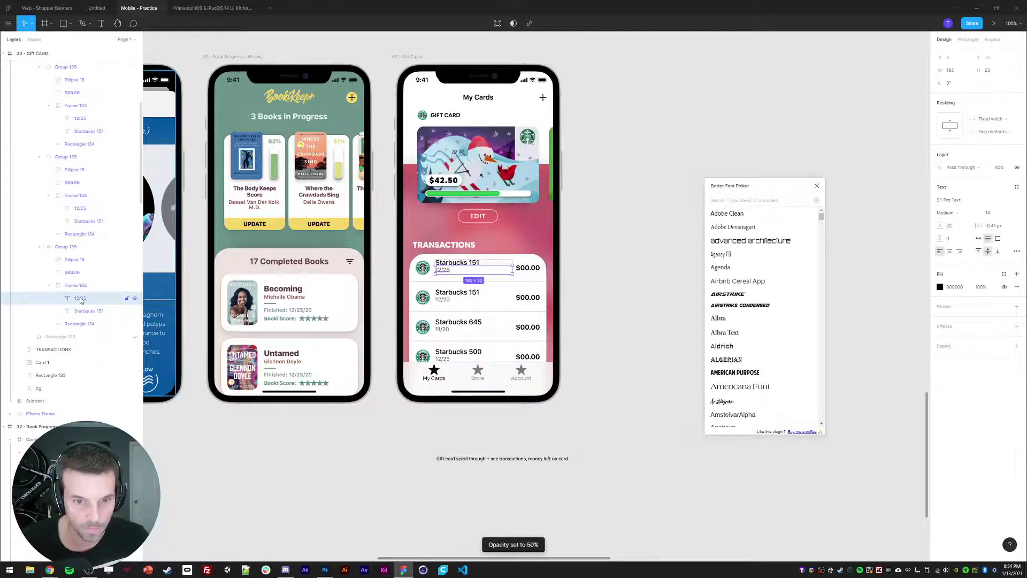
{"action": "left_click", "coordinate": [81, 288]}
{"action": "key", "text": "Down"}
{"action": "key", "text": "Down"}
{"action": "key", "text": "Down"}
{"action": "key", "text": "Down"}
{"action": "key", "text": "Down"}
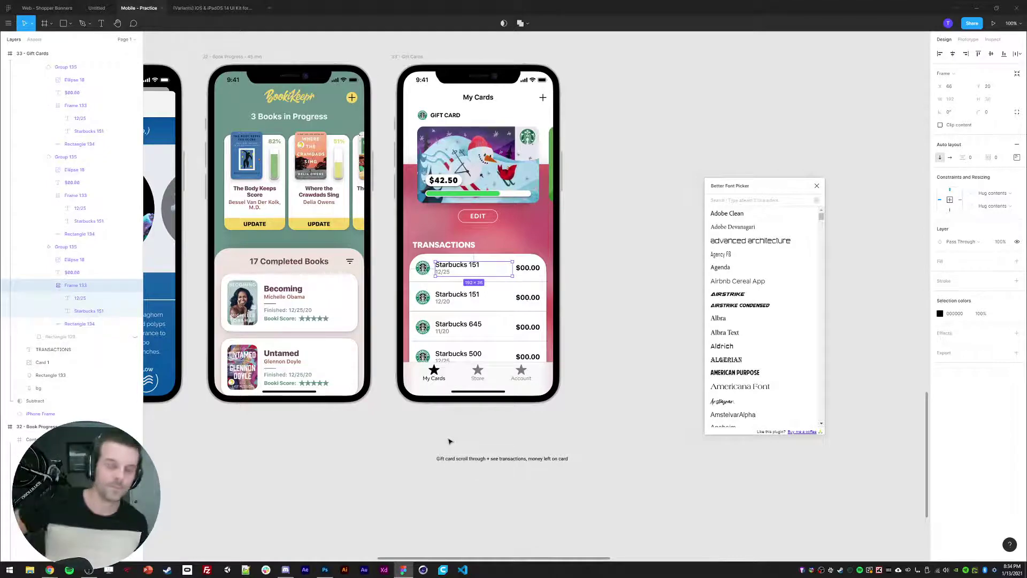
Set the main transaction row's amount to $9.45 and the second row's amount to $3.50
{"action": "left_click", "coordinate": [527, 267]}
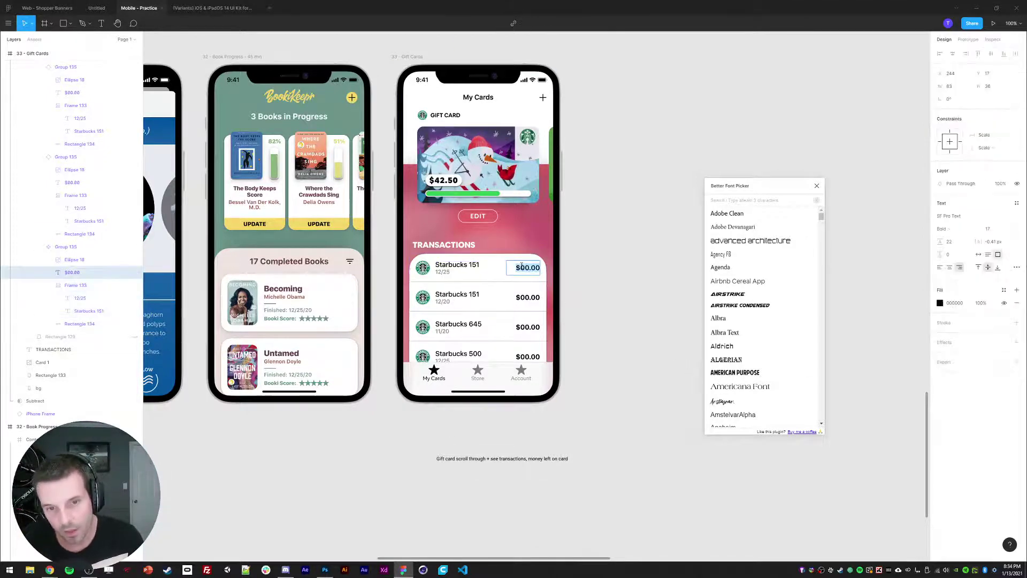
{"action": "type", "text": "9.45"}
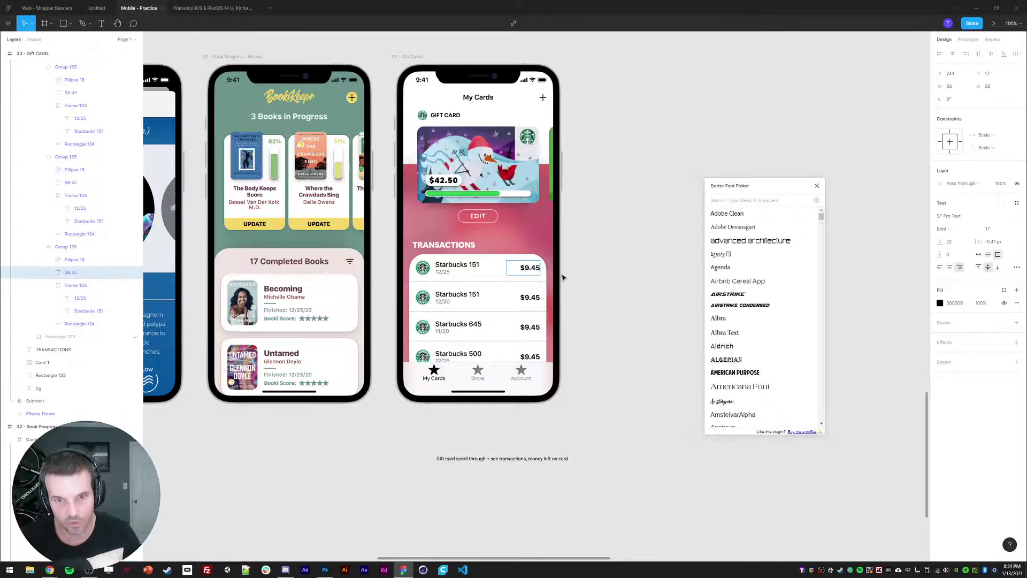
{"action": "left_click", "coordinate": [531, 297]}
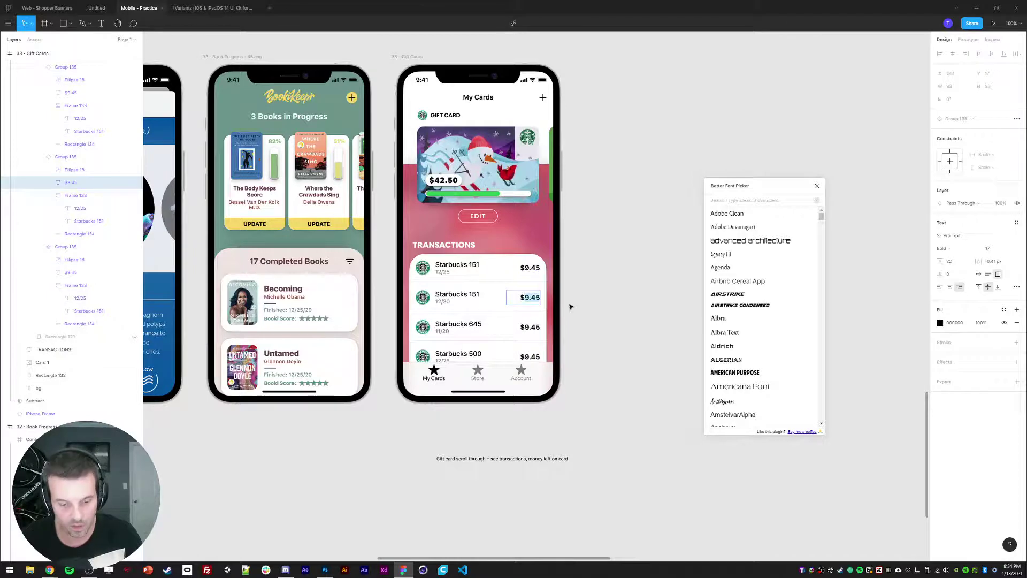
{"action": "type", "text": "3.50"}
Set the third transaction row's amount to $3.50 and the fourth row's amount to $12.40
{"action": "double_click", "coordinate": [535, 326]}
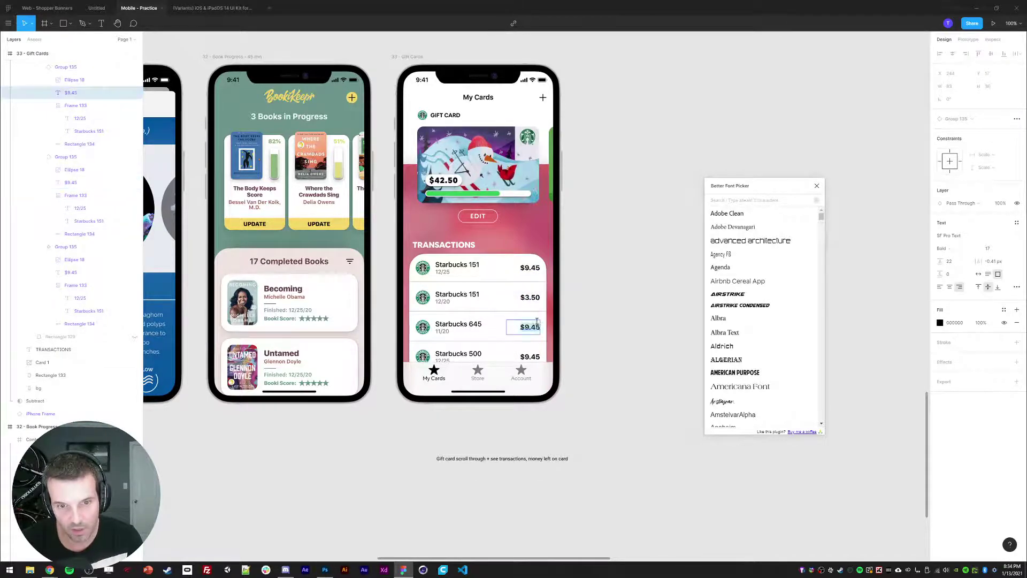
{"action": "type", "text": "3.50"}
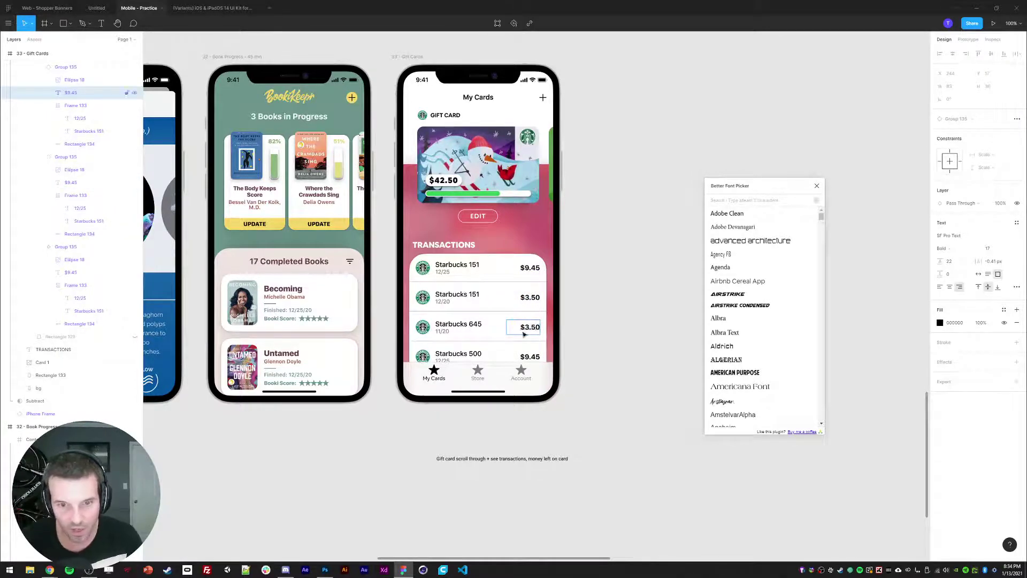
{"action": "double_click", "coordinate": [526, 356]}
{"action": "type", "text": "9"}
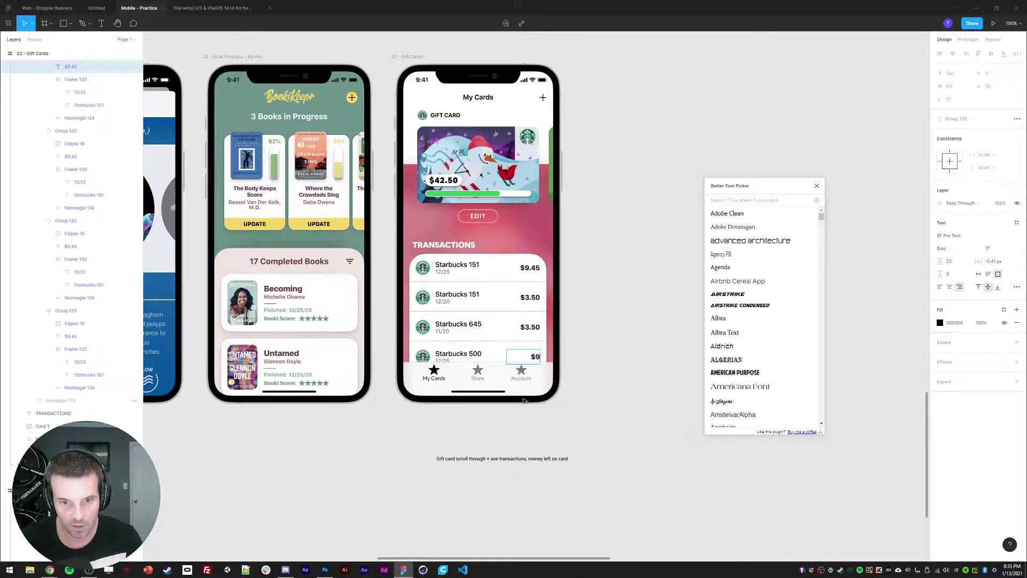
{"action": "left_click", "coordinate": [525, 400]}
{"action": "left_click", "coordinate": [607, 392]}
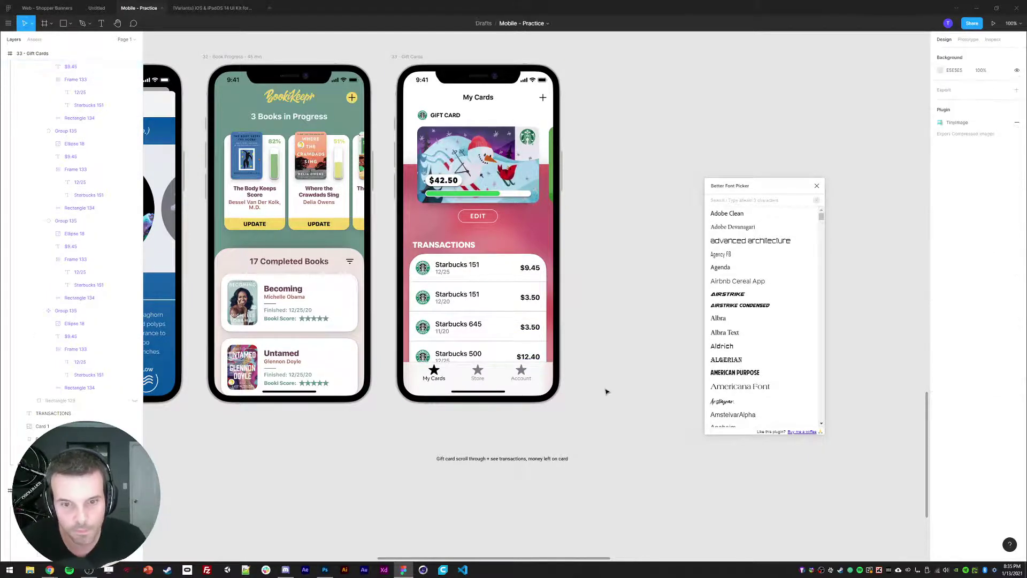
{"action": "left_click_drag", "start_coordinate": [602, 331], "coordinate": [611, 336]}
{"action": "scroll", "coordinate": [613, 315], "scroll_direction": "up", "scroll_amount": 1}
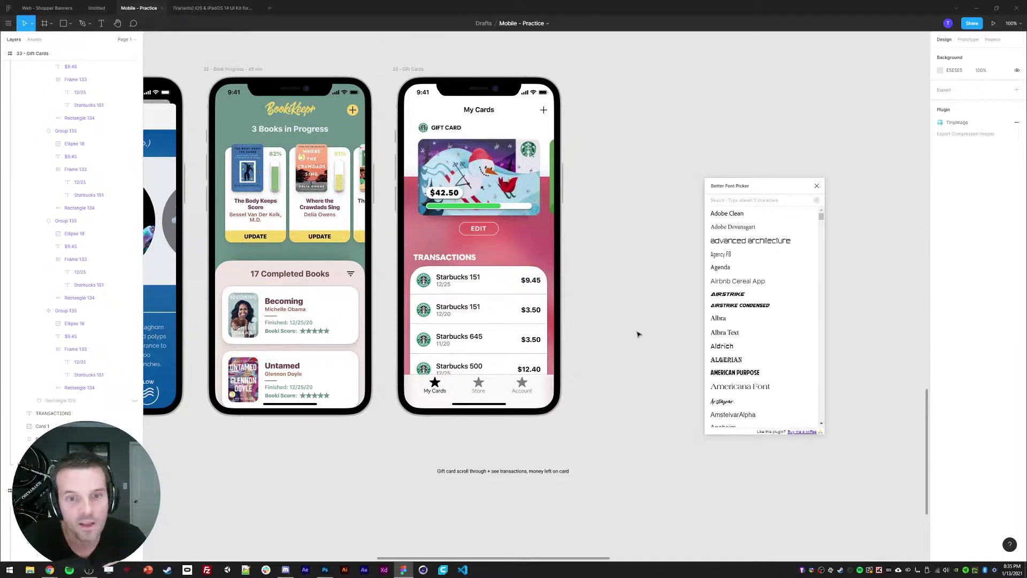
{"action": "scroll", "coordinate": [645, 292], "scroll_direction": "up", "scroll_amount": 3}
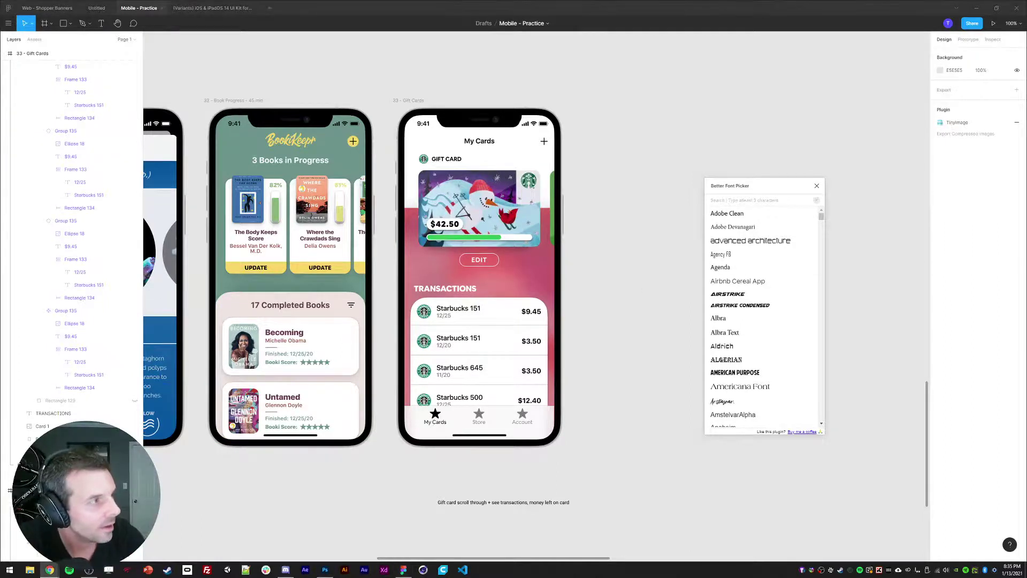
{"action": "left_click_drag", "start_coordinate": [631, 240], "coordinate": [651, 248]}
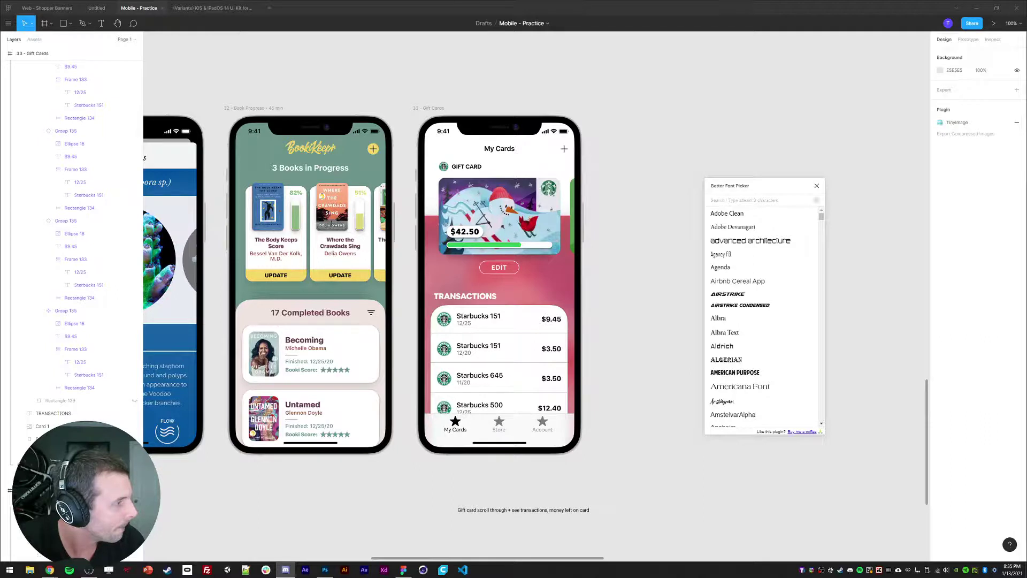
{"action": "left_click", "coordinate": [629, 188]}
{"action": "left_click_drag", "start_coordinate": [629, 189], "coordinate": [637, 188]}
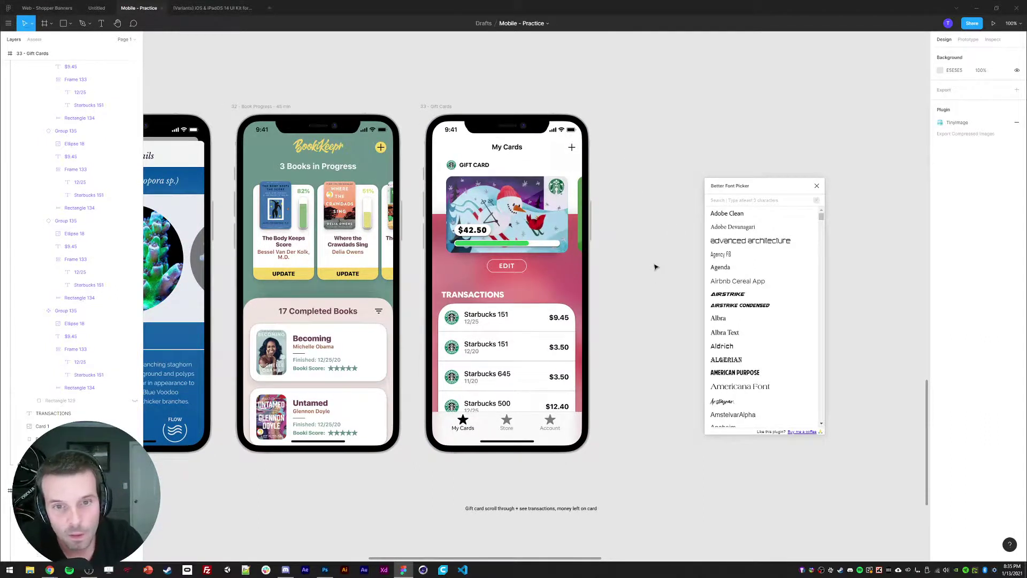
{"action": "left_click_drag", "start_coordinate": [653, 274], "coordinate": [687, 305]}
{"action": "left_click", "coordinate": [491, 332]}
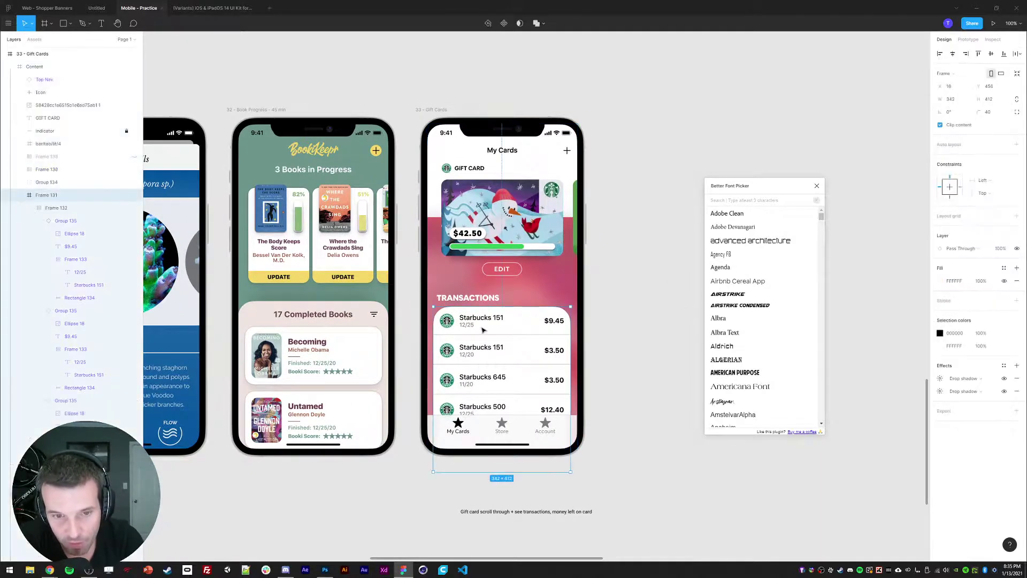
{"action": "left_click", "coordinate": [619, 314]}
{"action": "left_click_drag", "start_coordinate": [783, 190], "coordinate": [790, 178]}
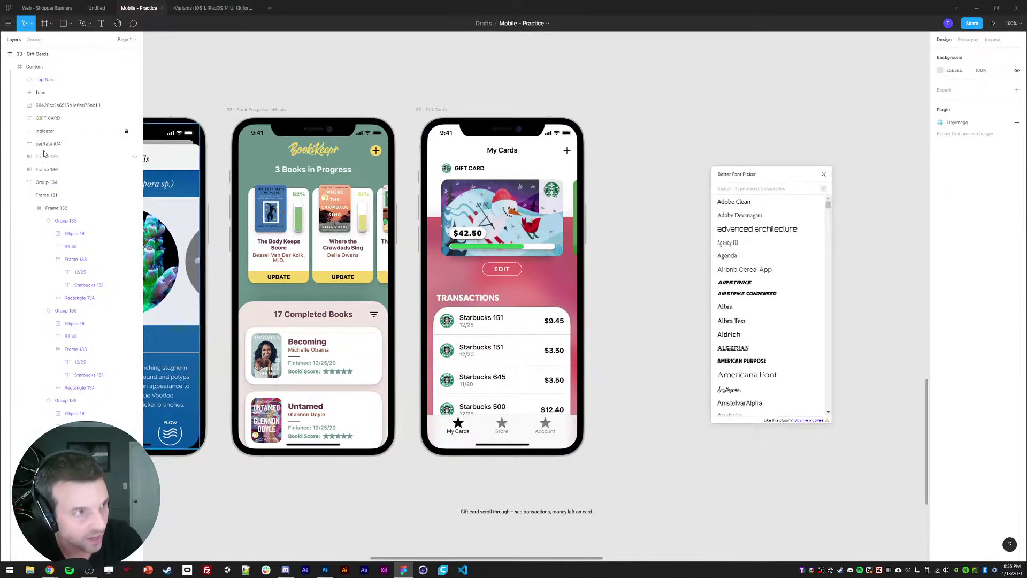
{"action": "scroll", "coordinate": [661, 200], "scroll_direction": "left", "scroll_amount": 2}
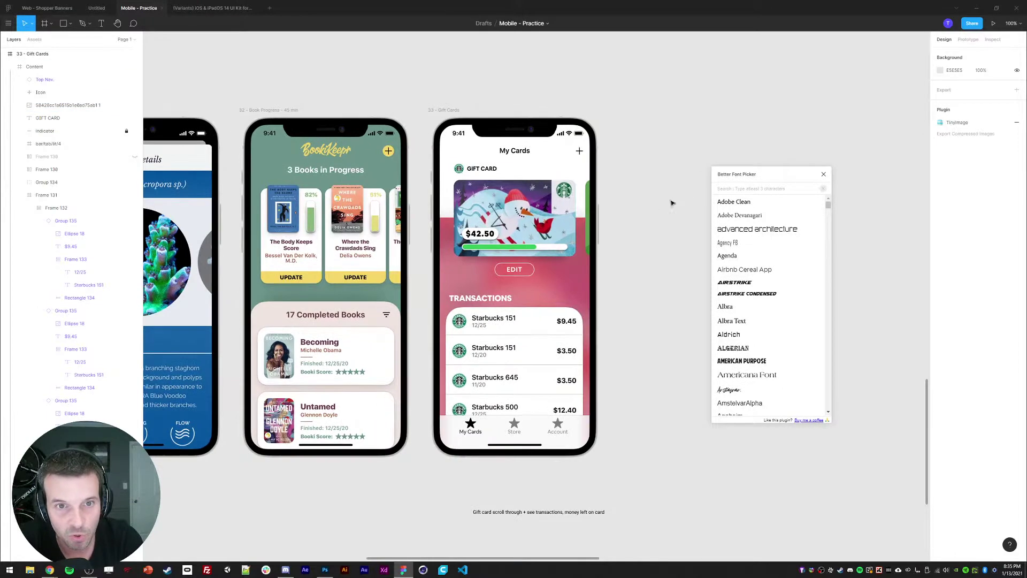
Delete the brief note beneath the Gift Cards phone mockup and close the Better Font Picker plugin
{"action": "left_click", "coordinate": [538, 500]}
{"action": "key", "text": "Delete"}
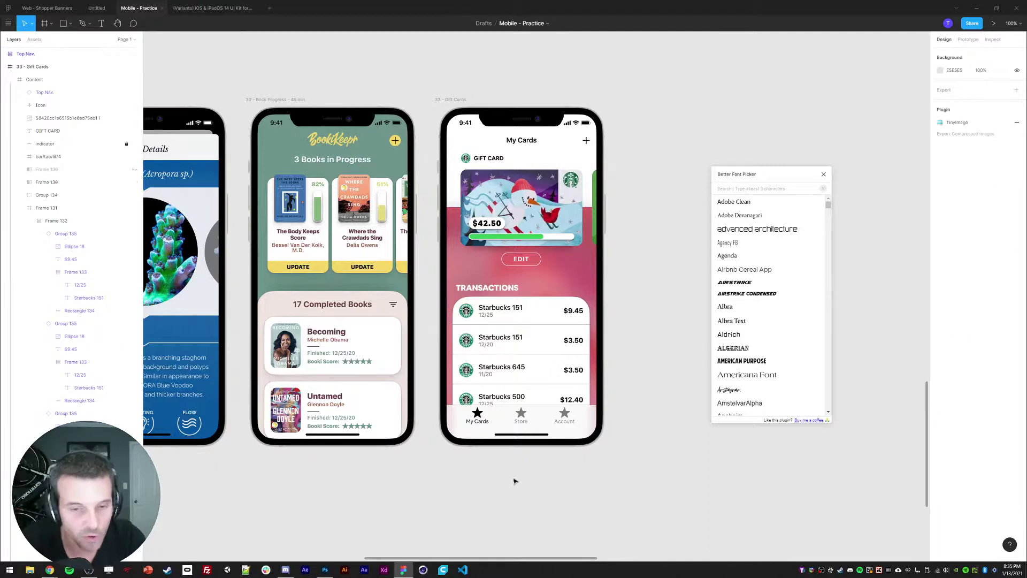
{"action": "left_click_drag", "start_coordinate": [498, 480], "coordinate": [490, 484]}
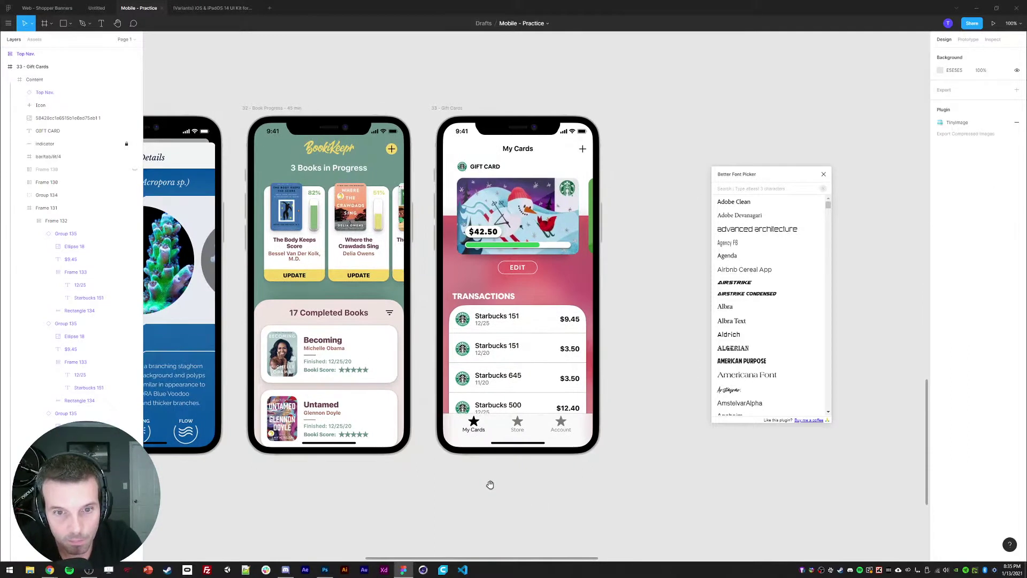
{"action": "left_click", "coordinate": [823, 174]}
Select the whole "33 - Gift Cards" frame and switch to the Chrome window
{"action": "scroll", "coordinate": [626, 139], "scroll_direction": "left", "scroll_amount": 1}
{"action": "left_click", "coordinate": [455, 110]}
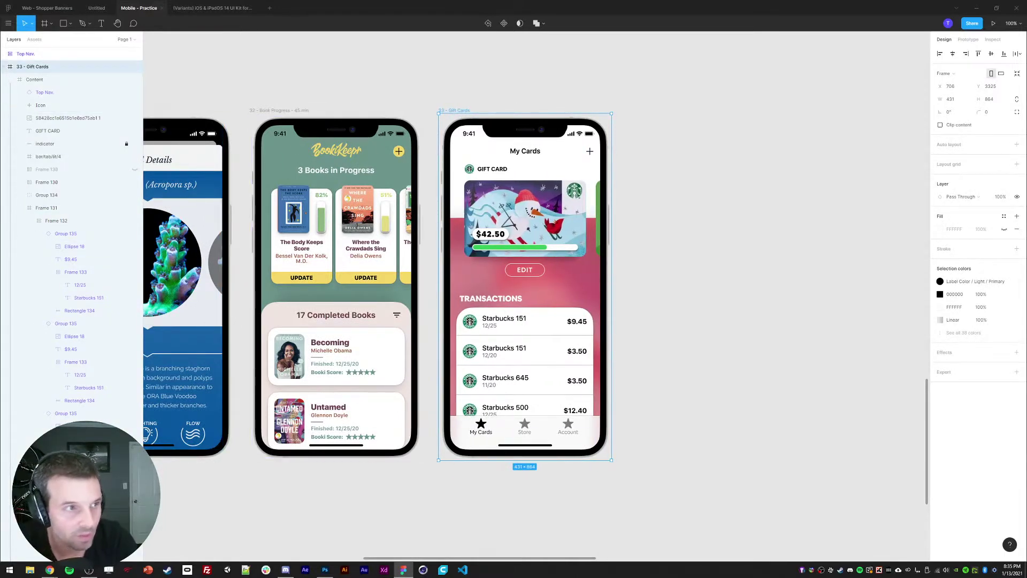
{"action": "key", "text": "alt+Tab"}
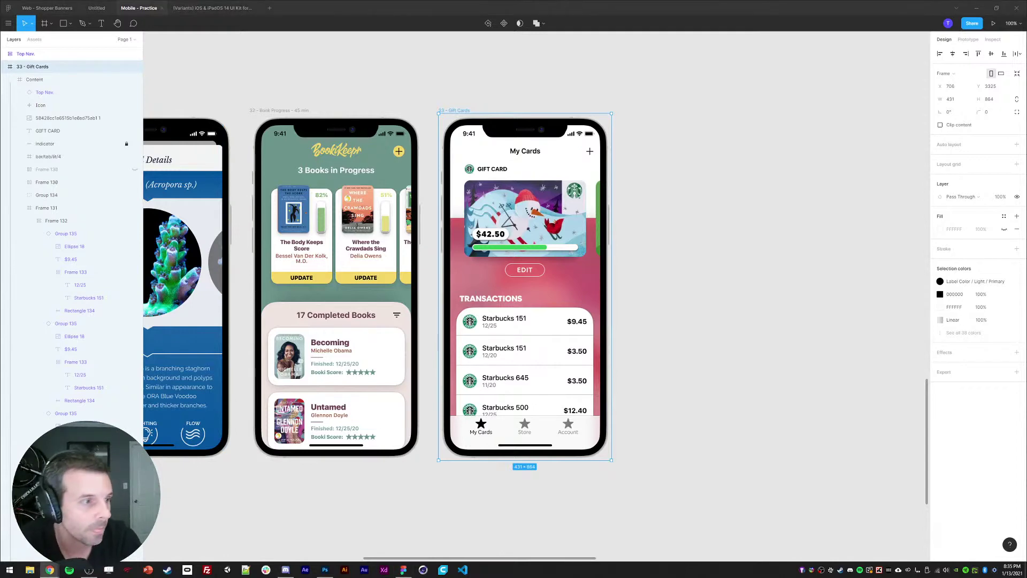